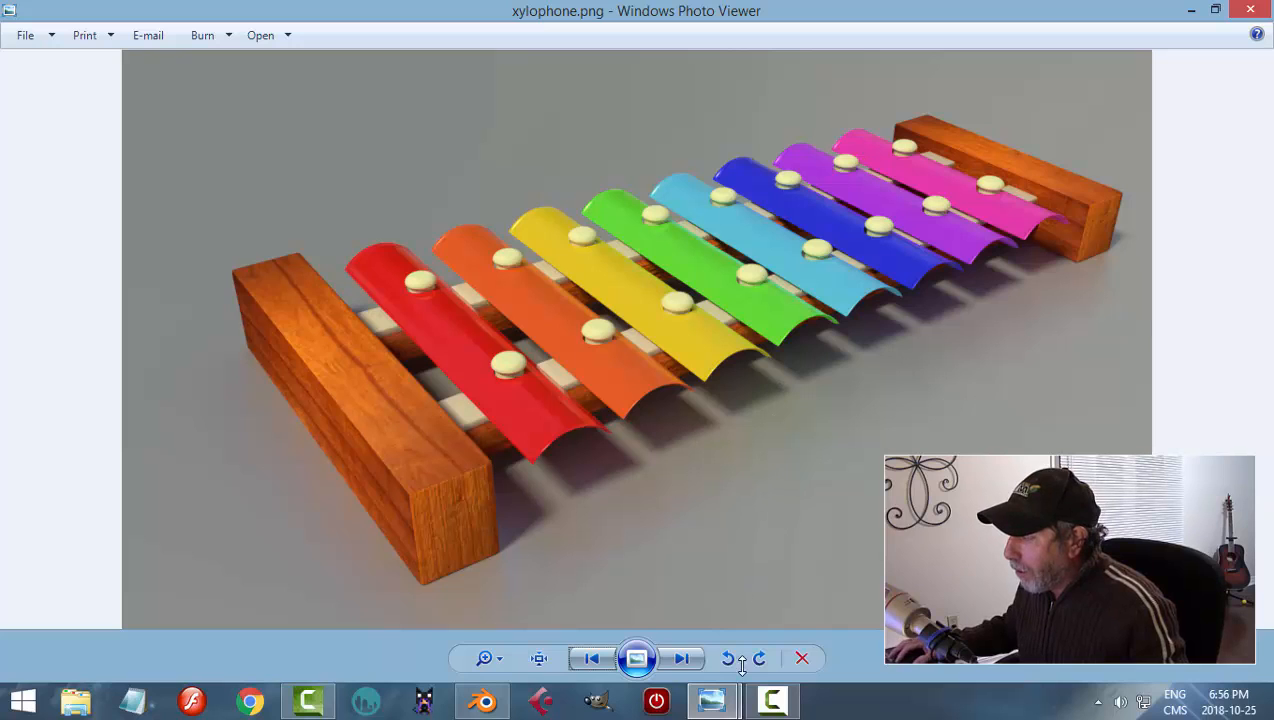
Look at the xylophone_diagram.jpg reference image, and switch to Blender
mouse_move(714, 697)
click(791, 585)
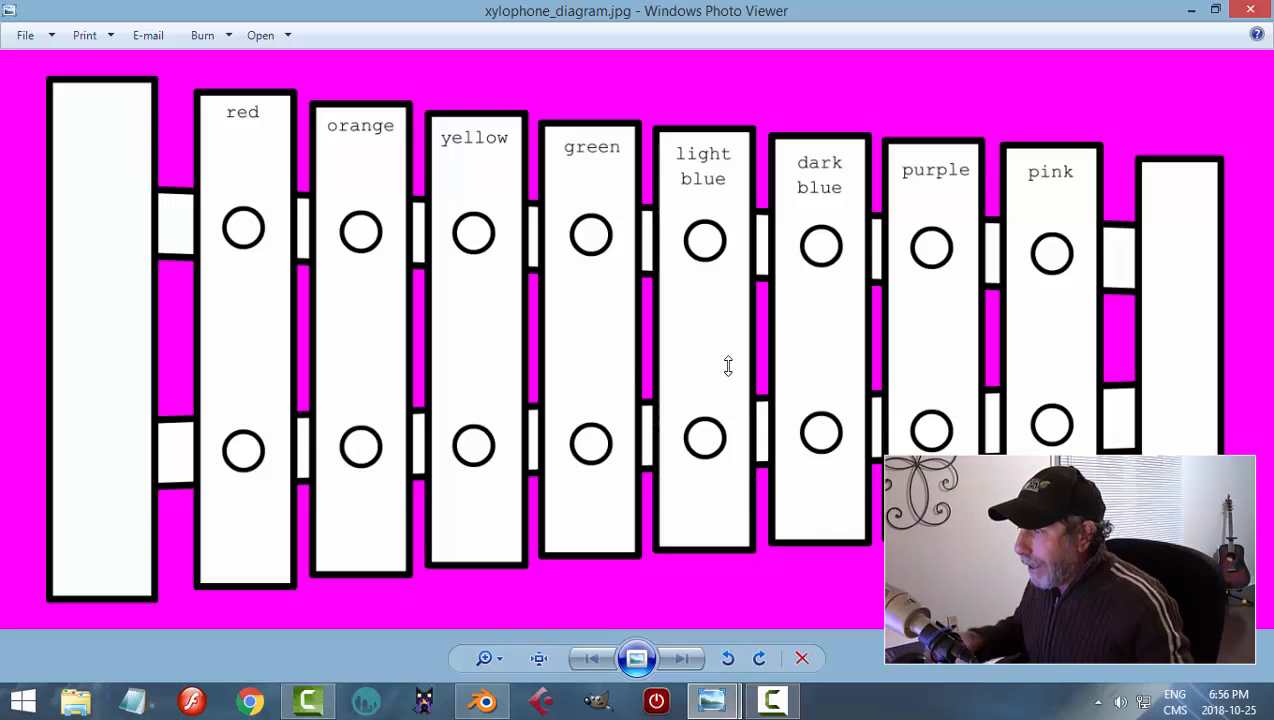
click(484, 700)
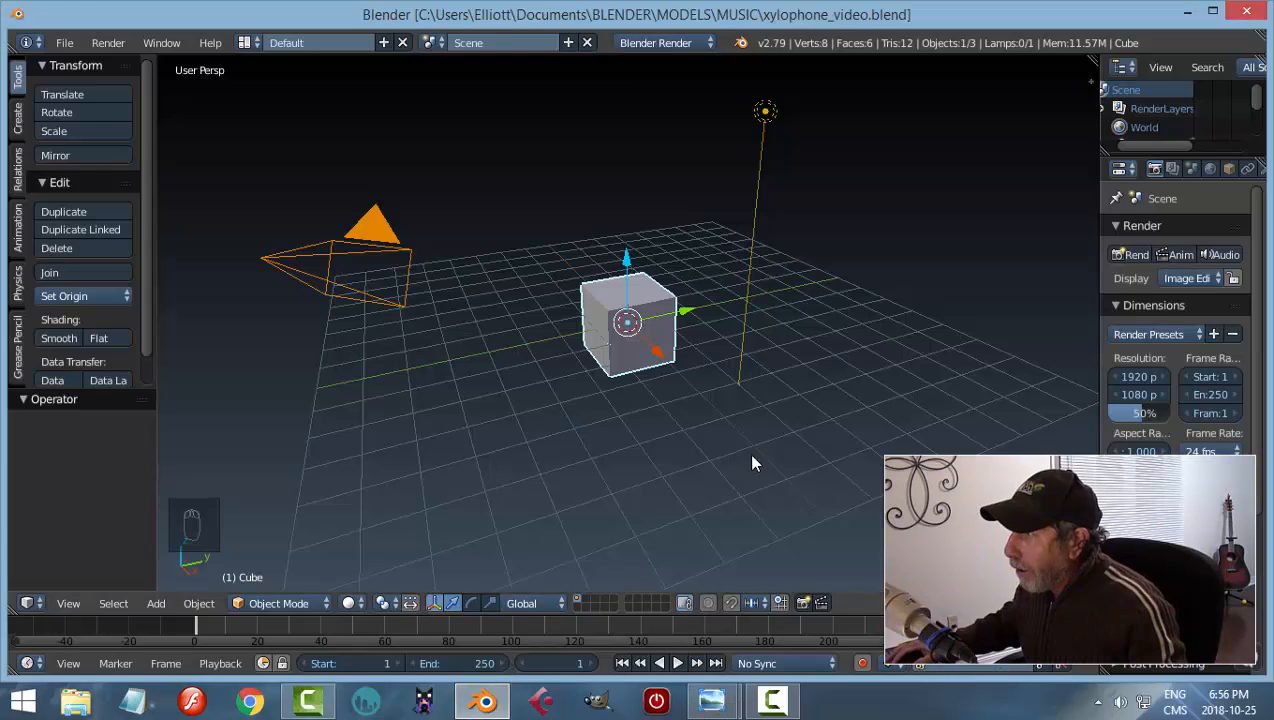
Delete the default cube from the scene
click(657, 312)
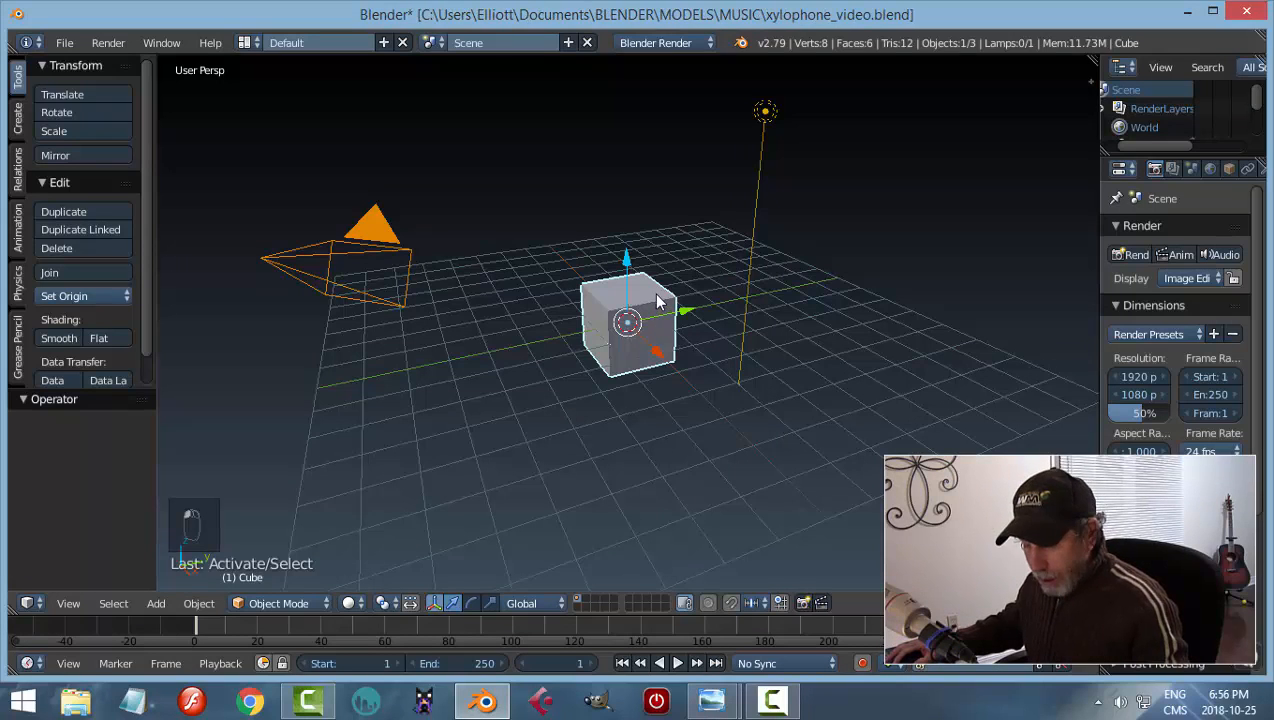
key(x)
click(657, 292)
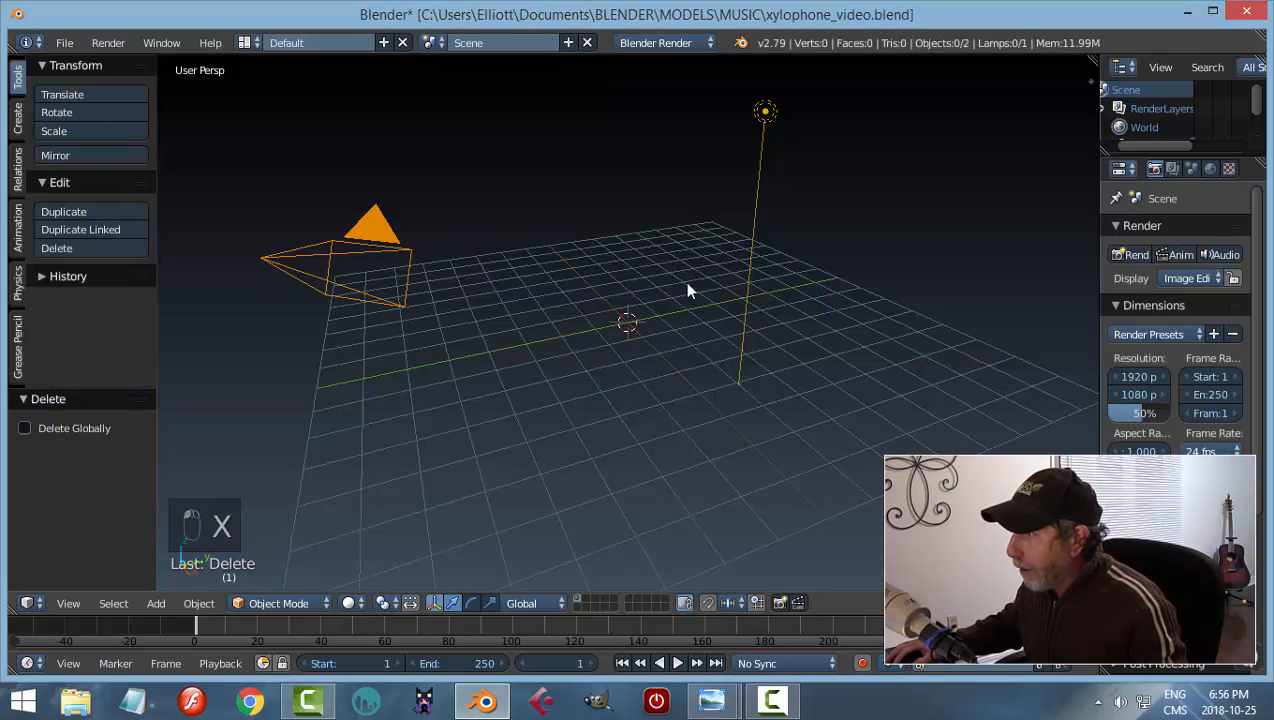
Change the render engine to Cycles Render and set its device to GPU Compute
click(664, 43)
click(665, 107)
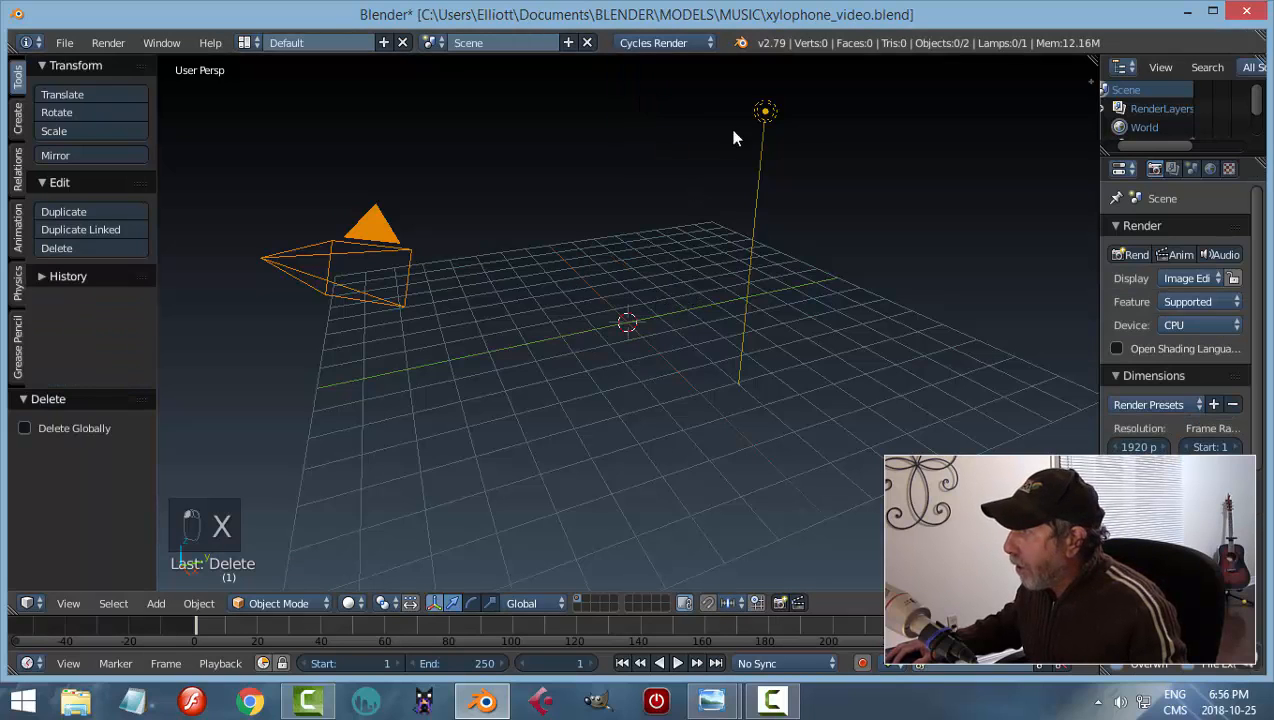
click(1188, 322)
click(1176, 278)
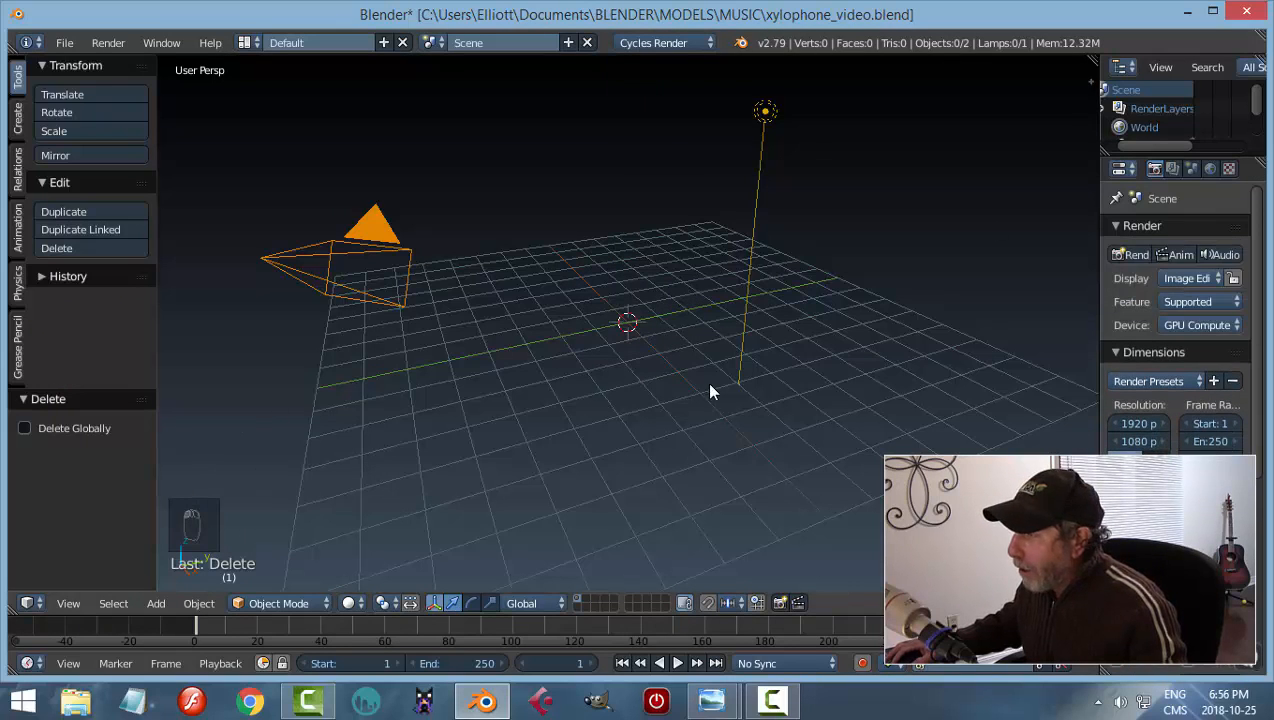
Set the 3D viewport to a top orthographic view
key(KP_7)
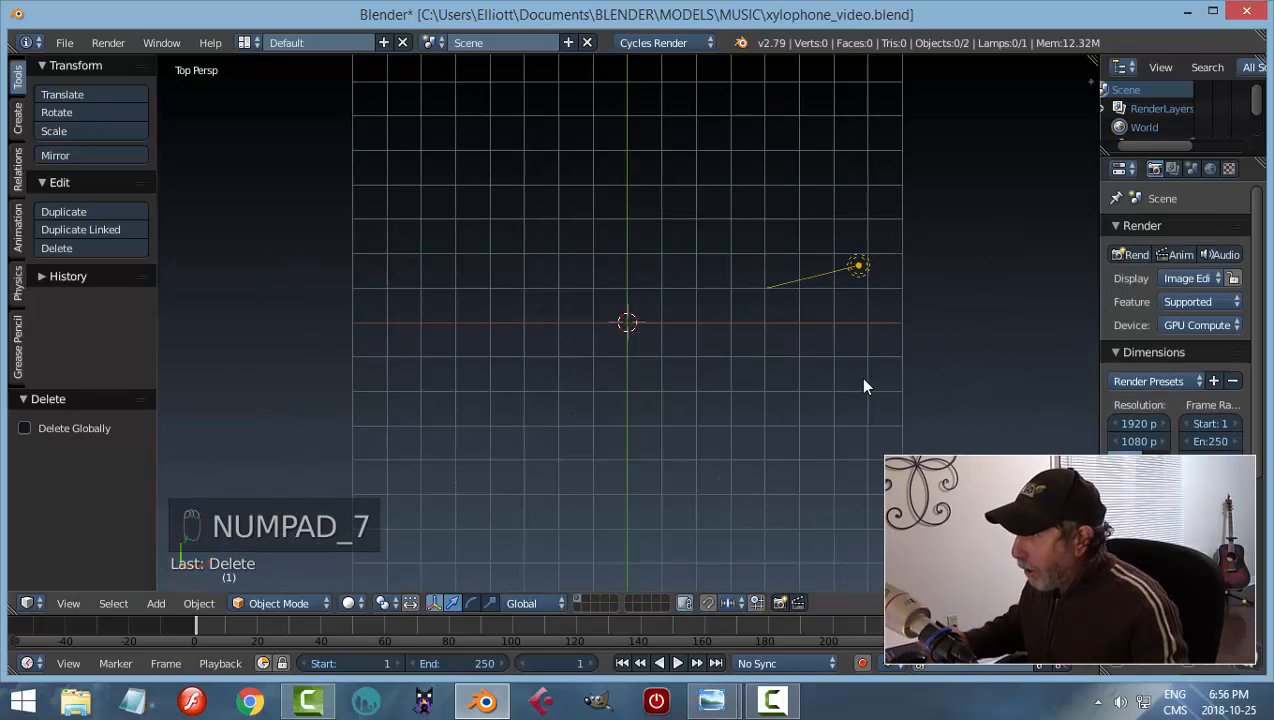
key(KP_5)
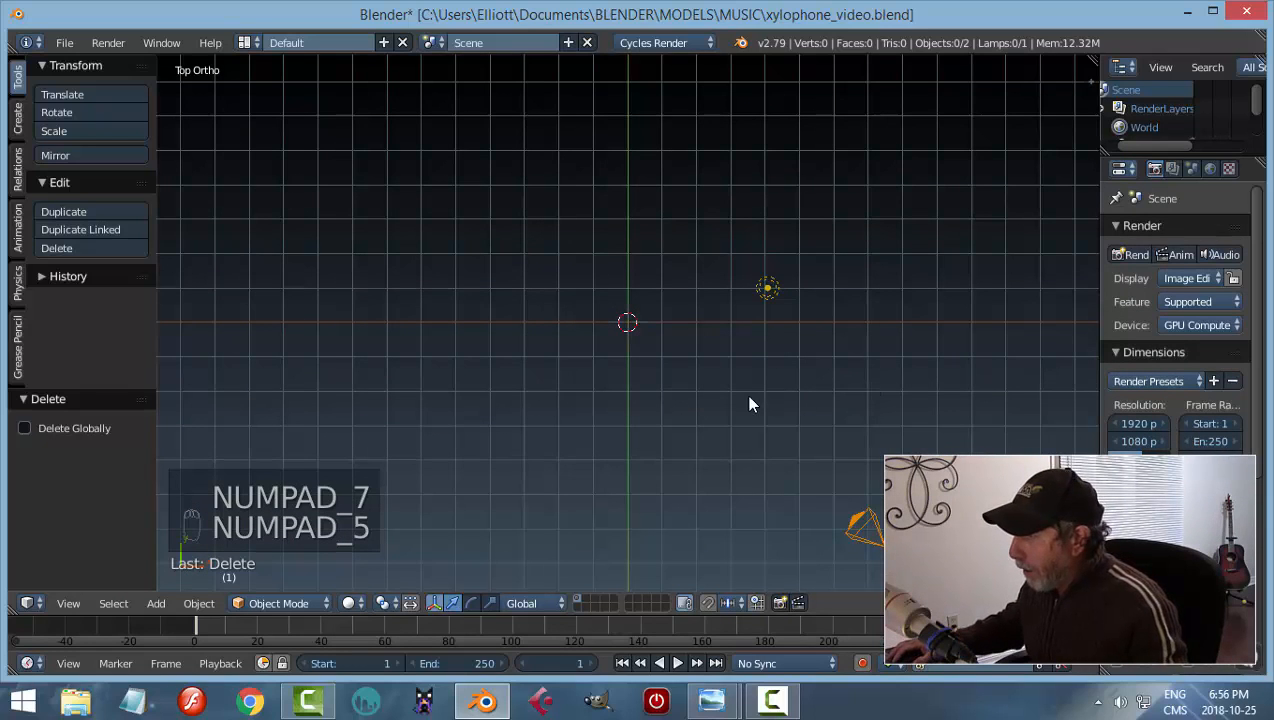
scroll(750, 395, up, 1)
shift+middle_drag(821, 364, 759, 344)
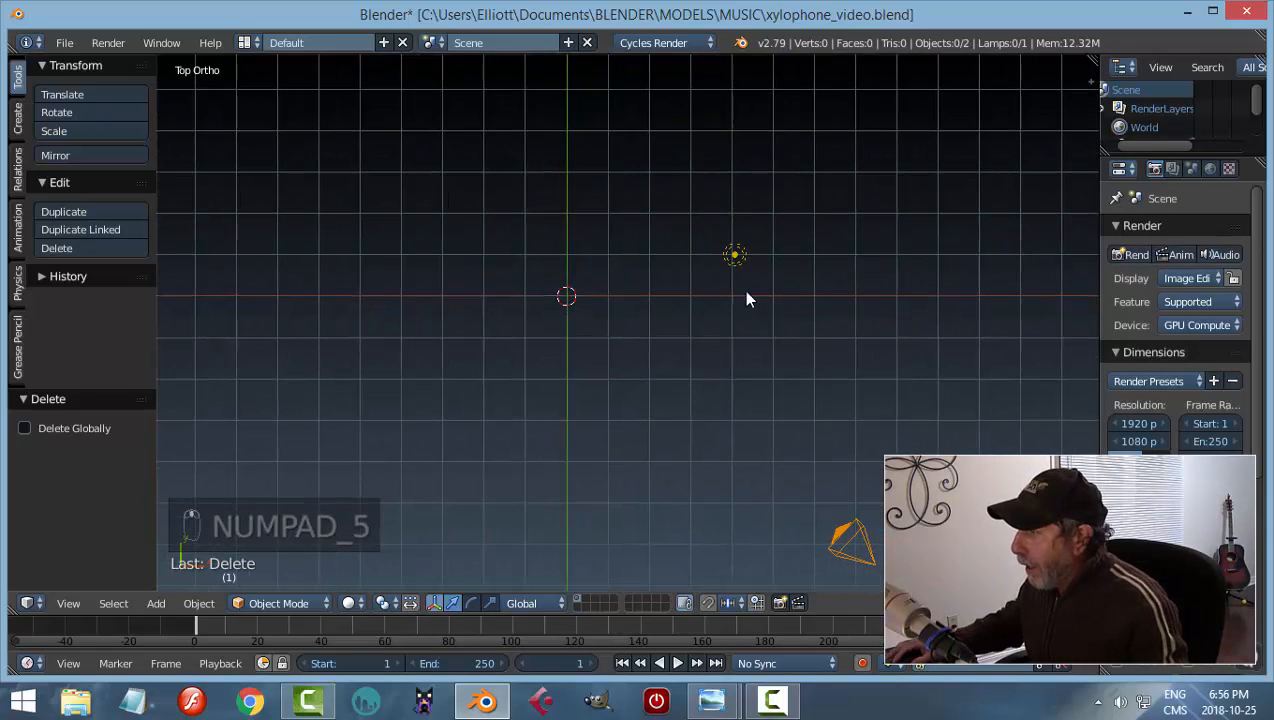
Move the lamp and camera together to the first layer of the second row
right_click(750, 290)
right_click(855, 537)
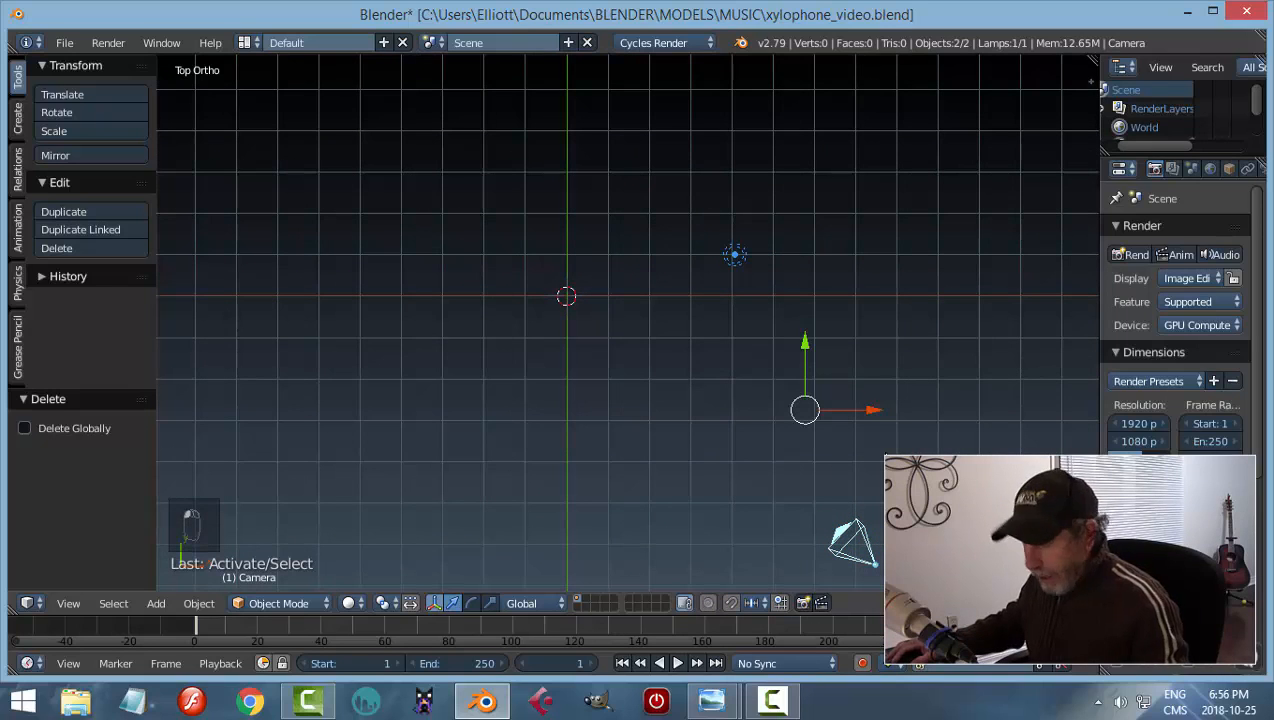
key(m)
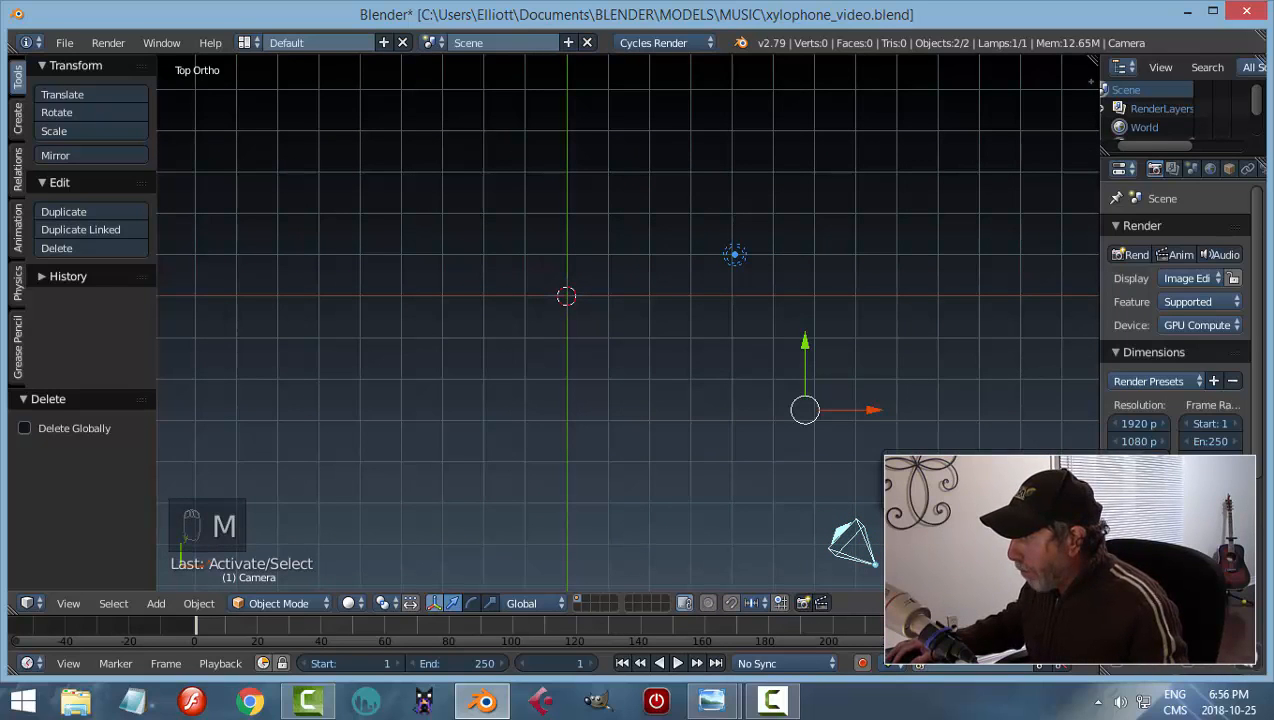
click(906, 498)
shift+drag(680, 329, 708, 358)
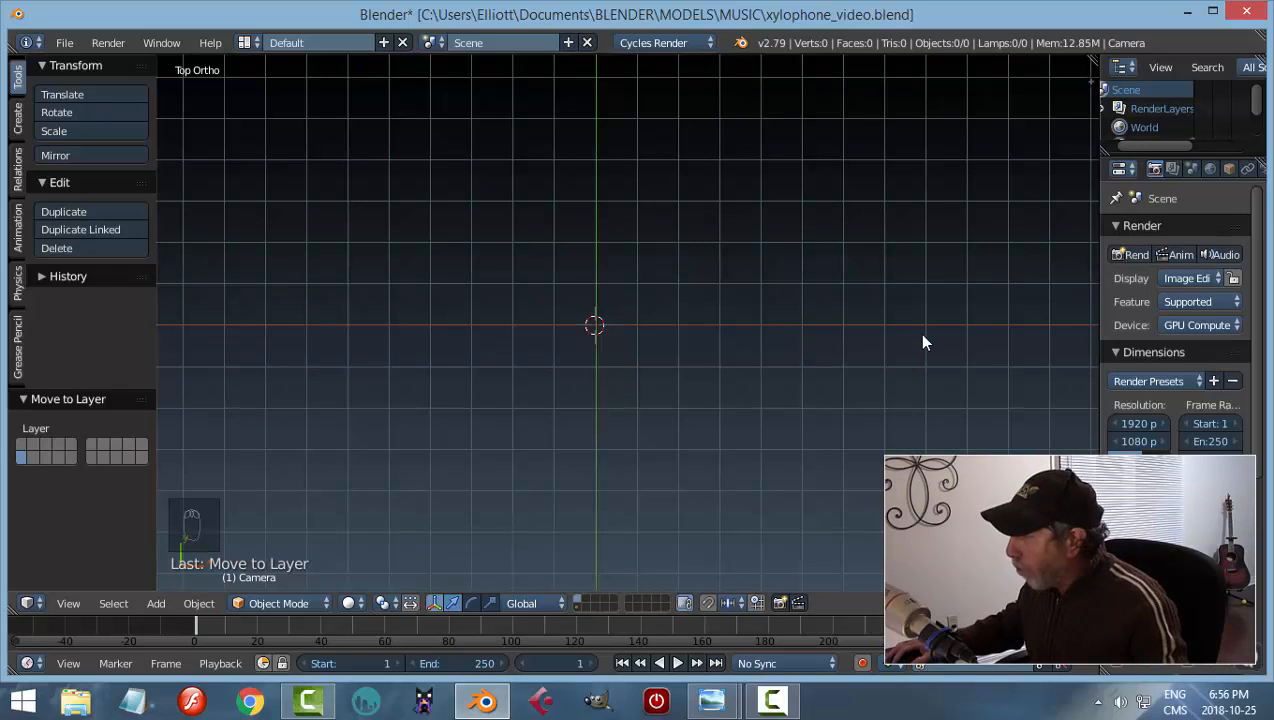
Enable background images in the 3D viewport and add an image slot shown only in the Top view
key(n)
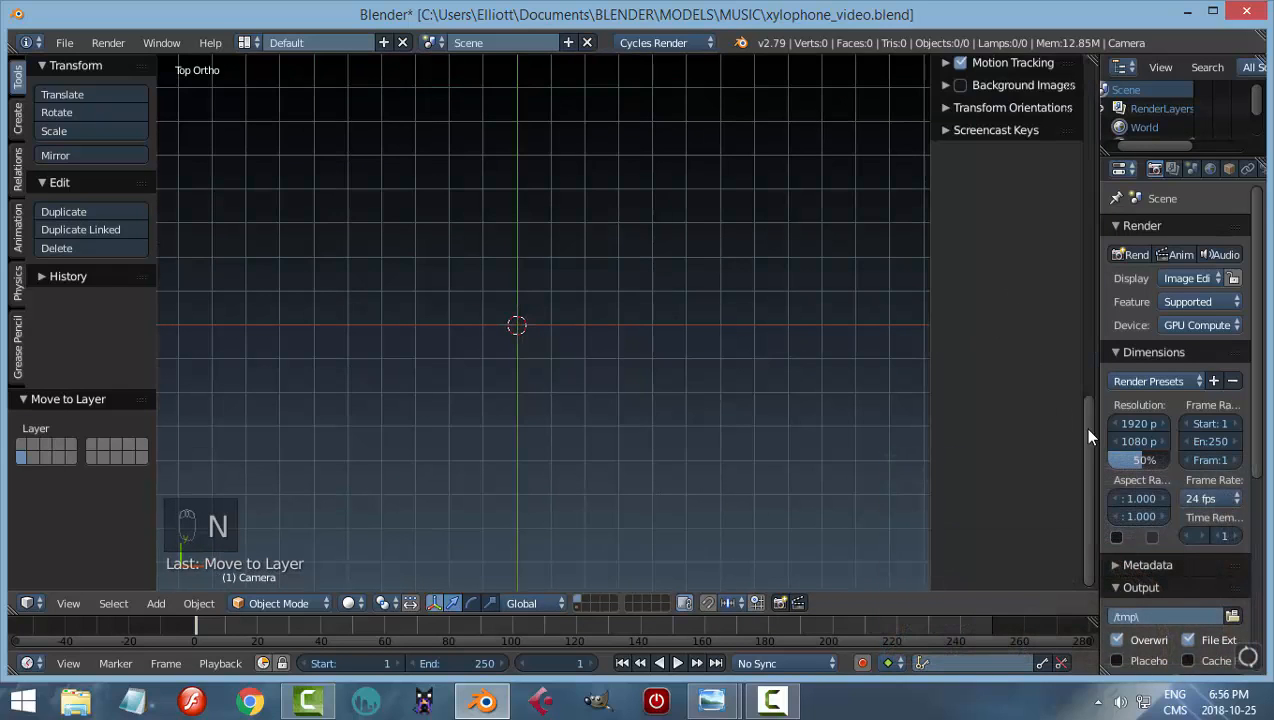
scroll(1085, 420, up, 5)
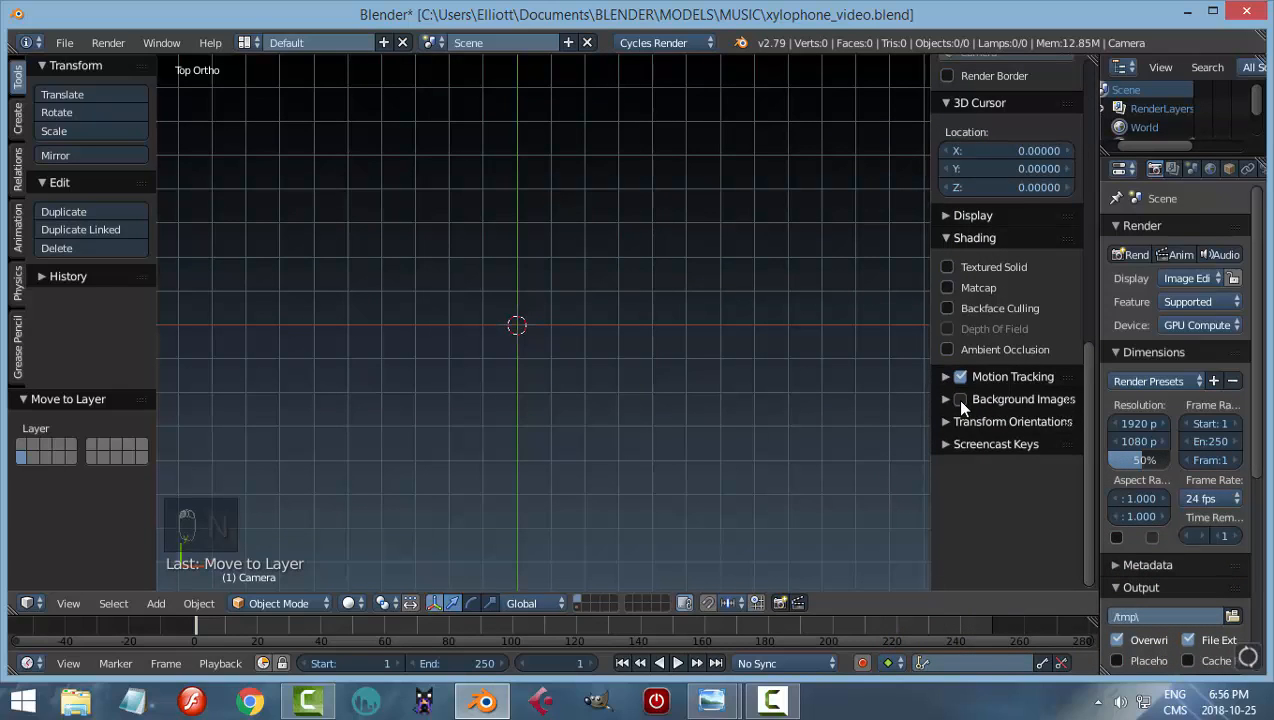
click(958, 399)
click(944, 399)
click(1000, 428)
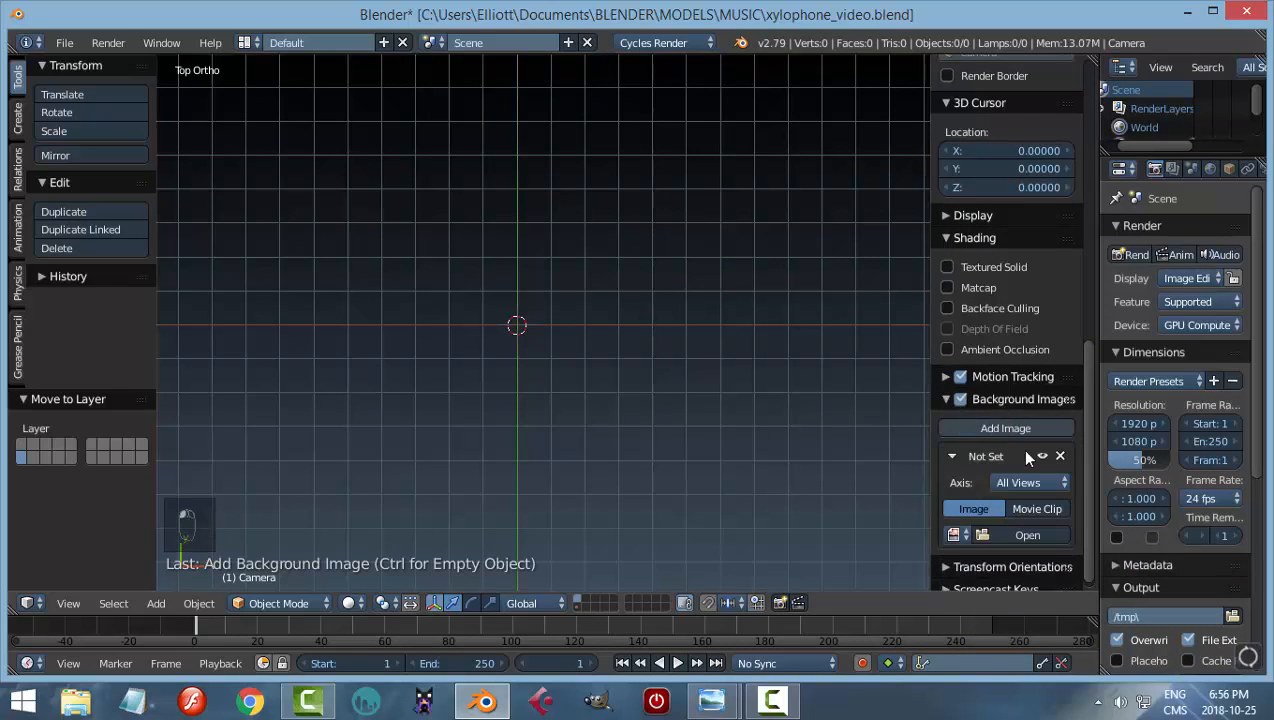
click(1022, 480)
click(918, 460)
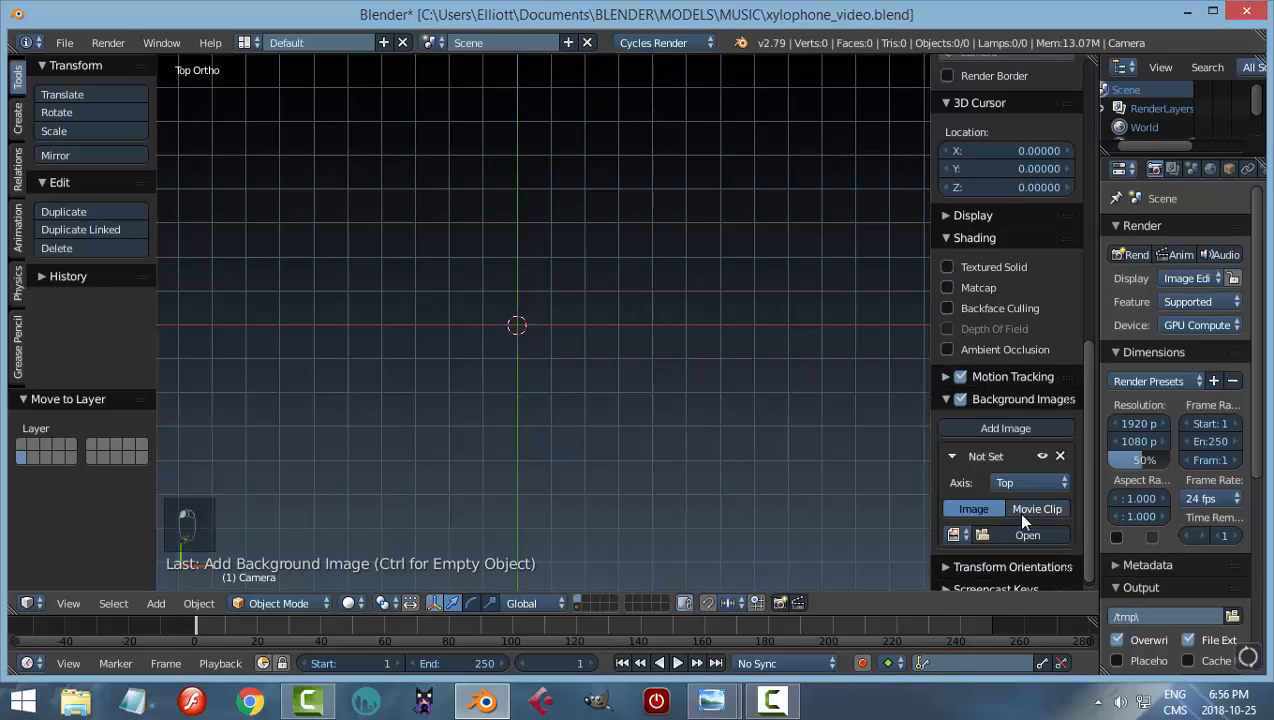
Load xylophone_diagram.jpg from the REFERENCE IMAGES directory's subfolder into the background image slot
click(1020, 535)
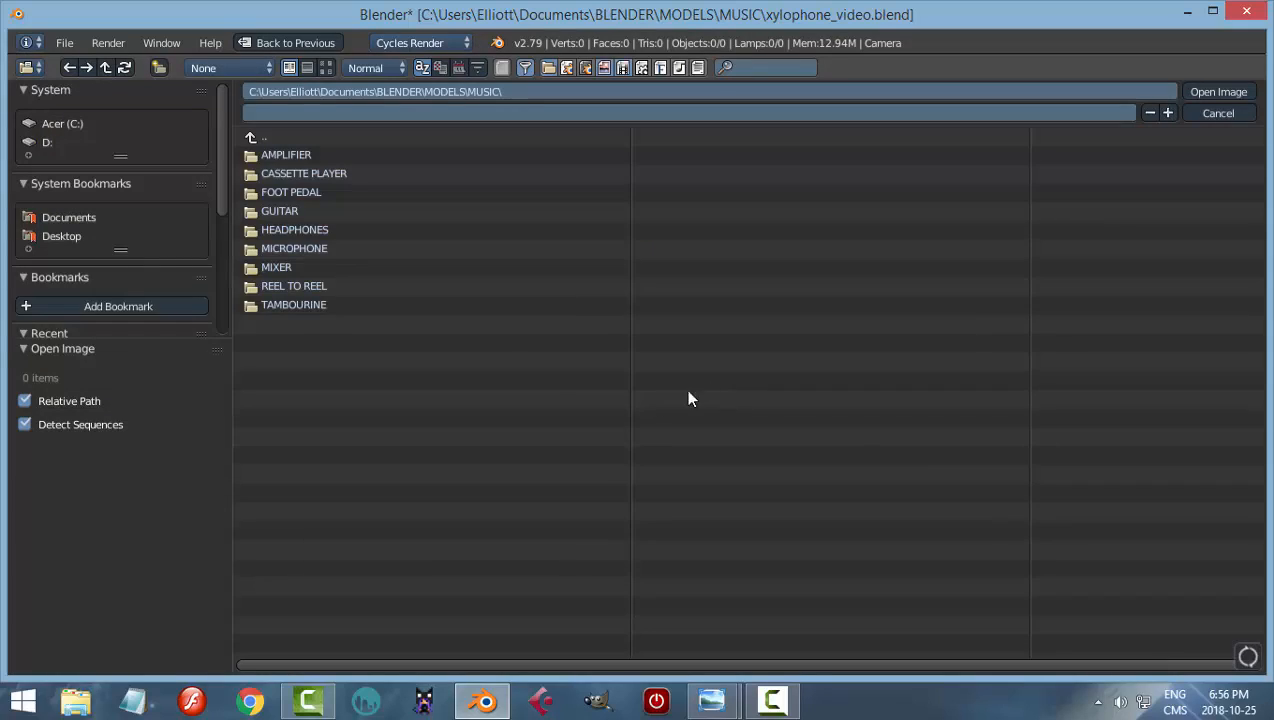
click(84, 217)
click(296, 303)
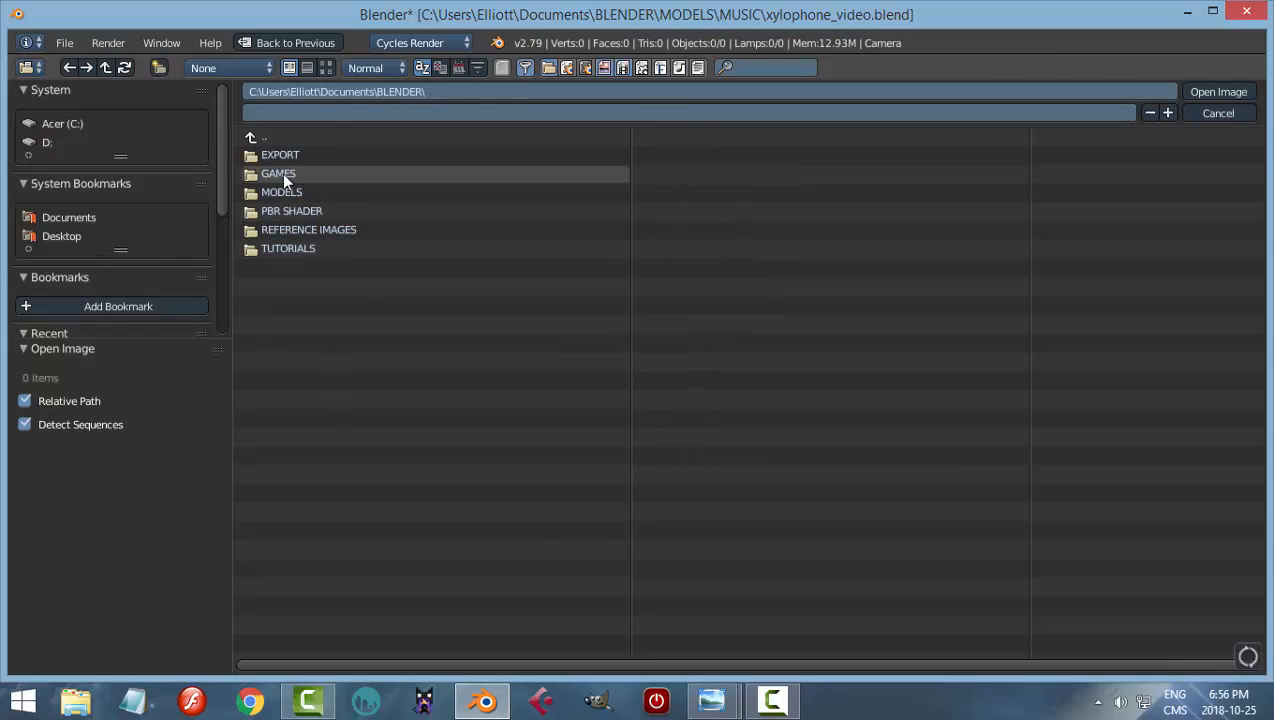
click(293, 230)
click(292, 194)
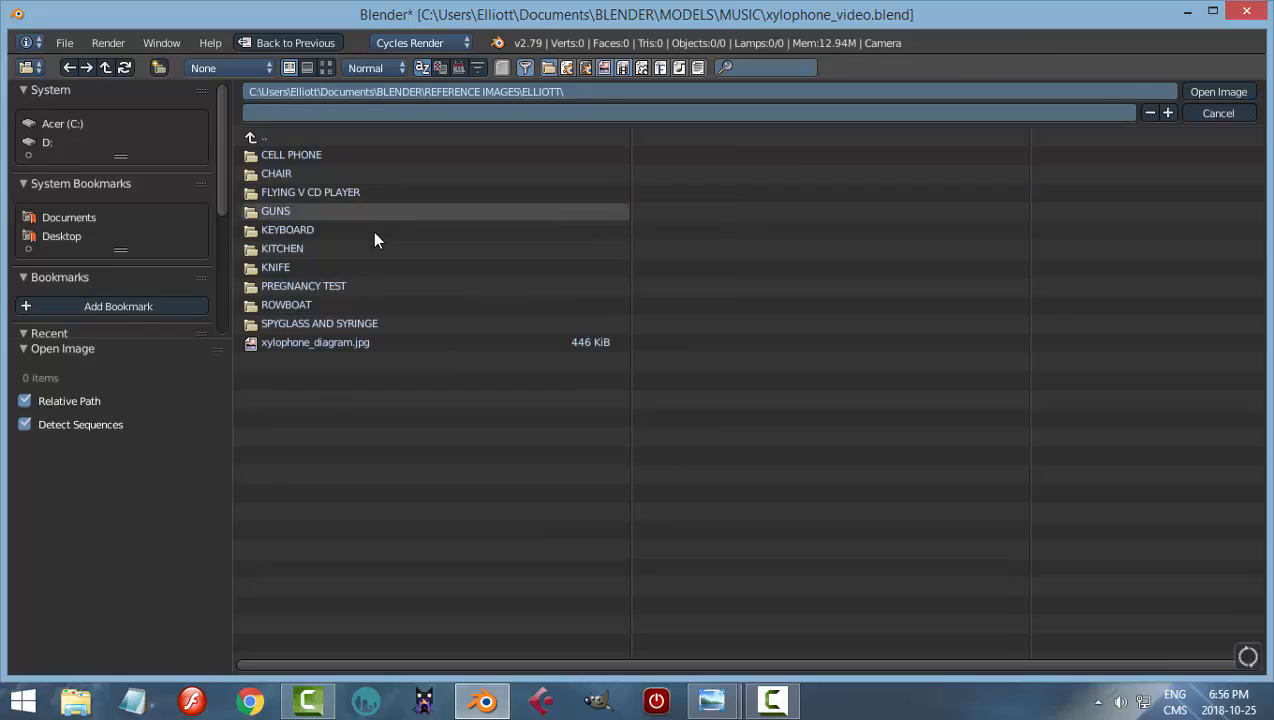
click(372, 342)
click(1193, 97)
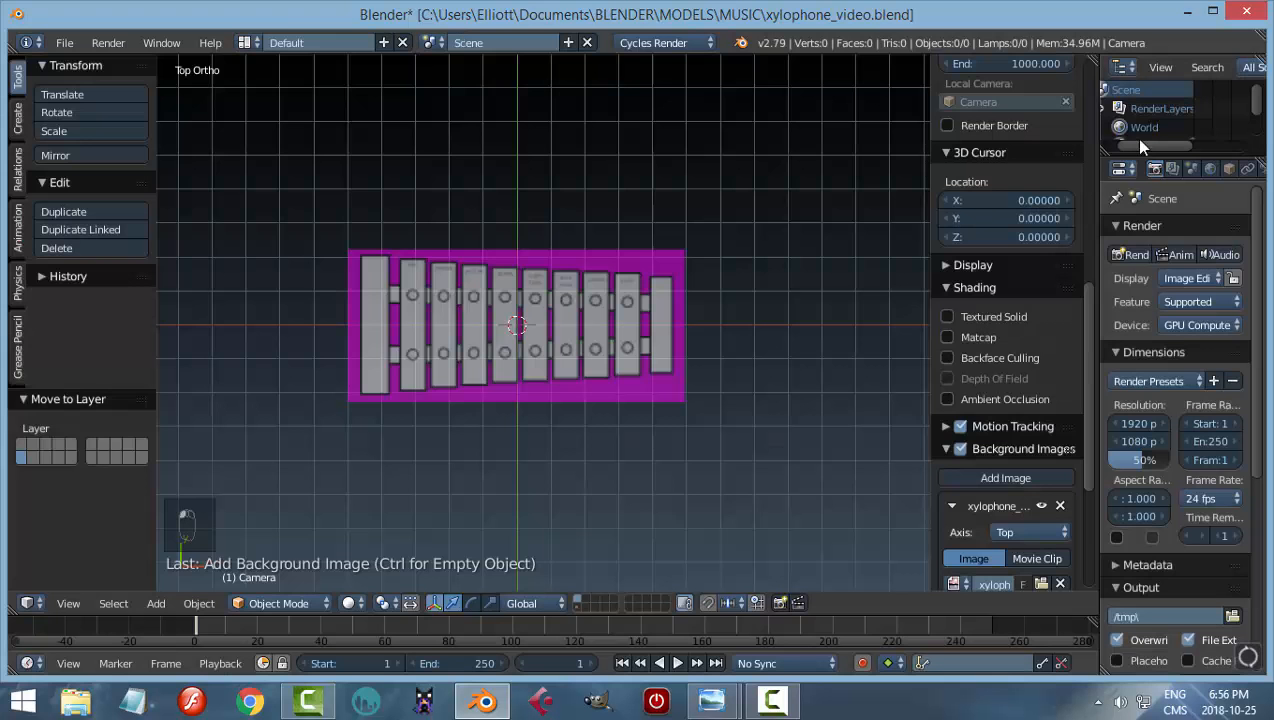
Set the background image's horizontal offset to 3.08 so the red bar is centred on the origin
scroll(728, 405, up, 4)
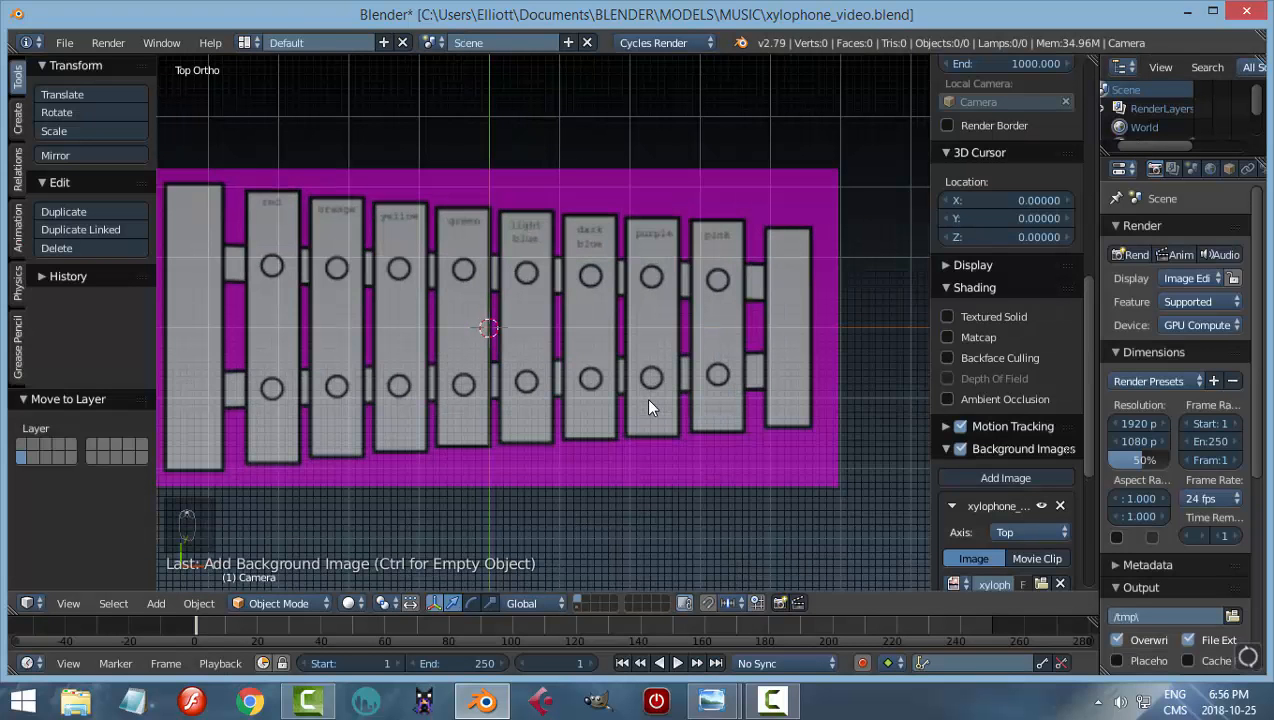
scroll(645, 397, down, 2)
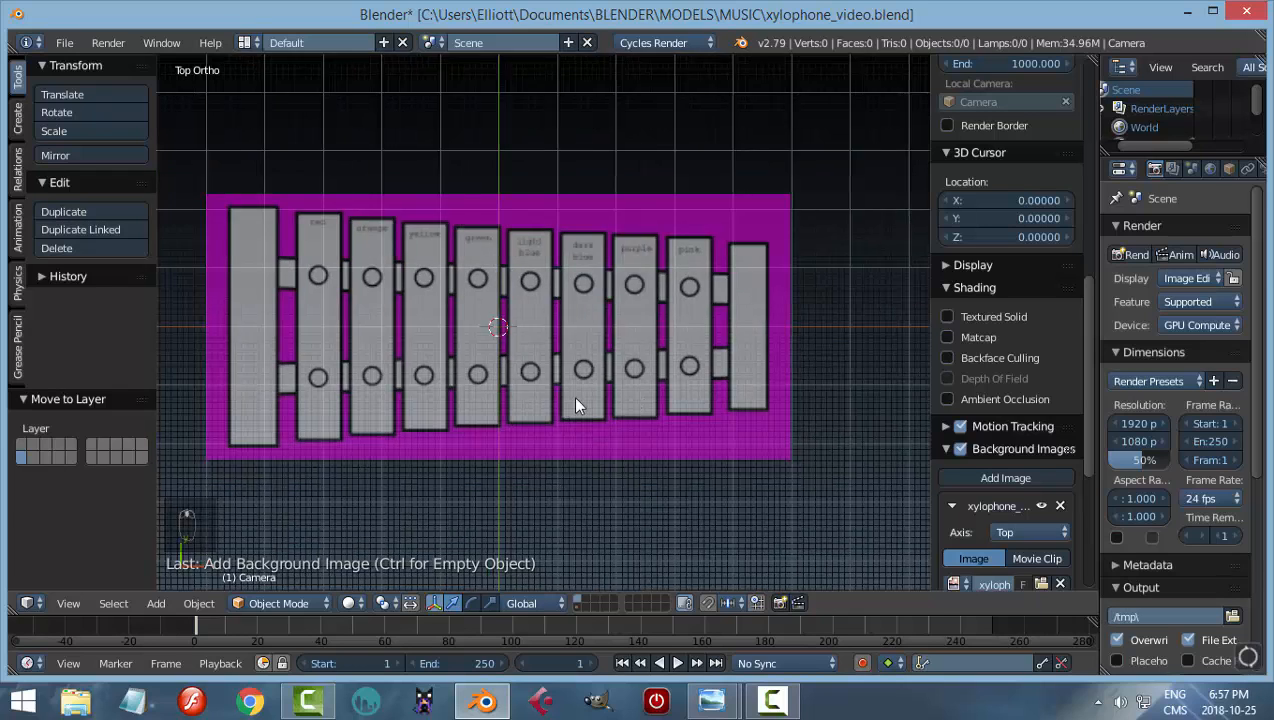
shift+middle_drag(576, 404, 619, 402)
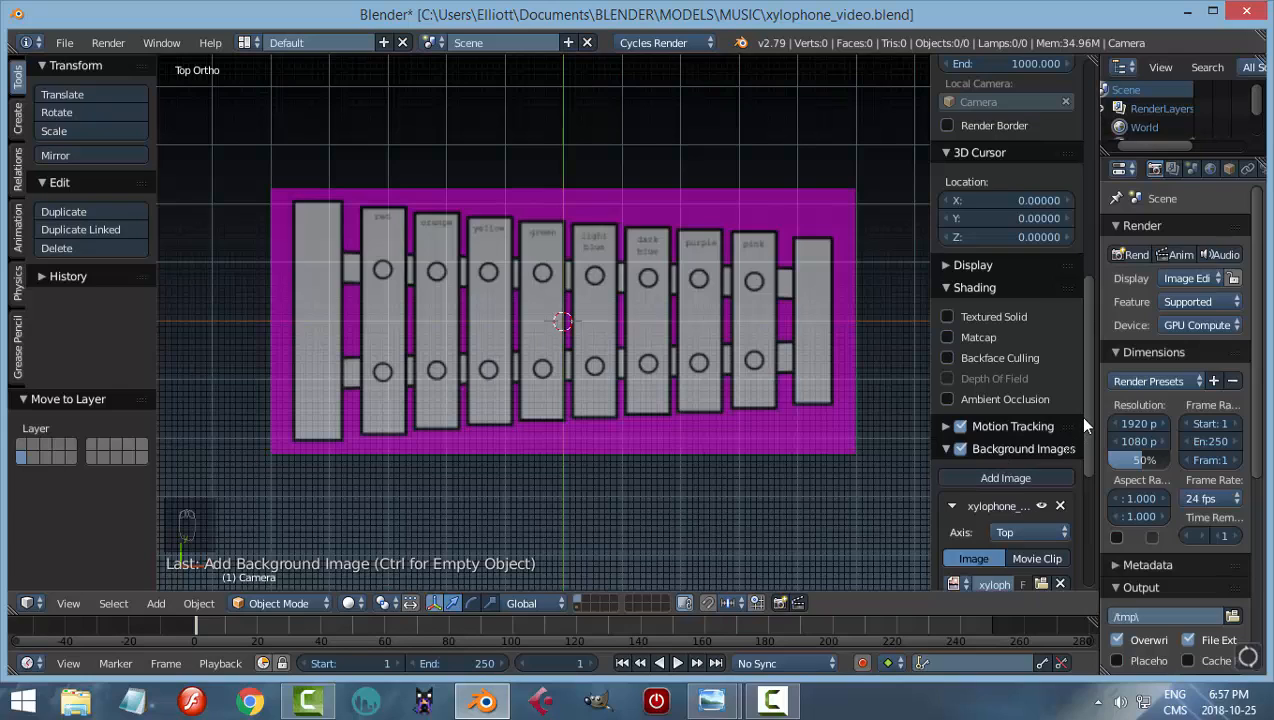
drag(1085, 410, 1092, 515)
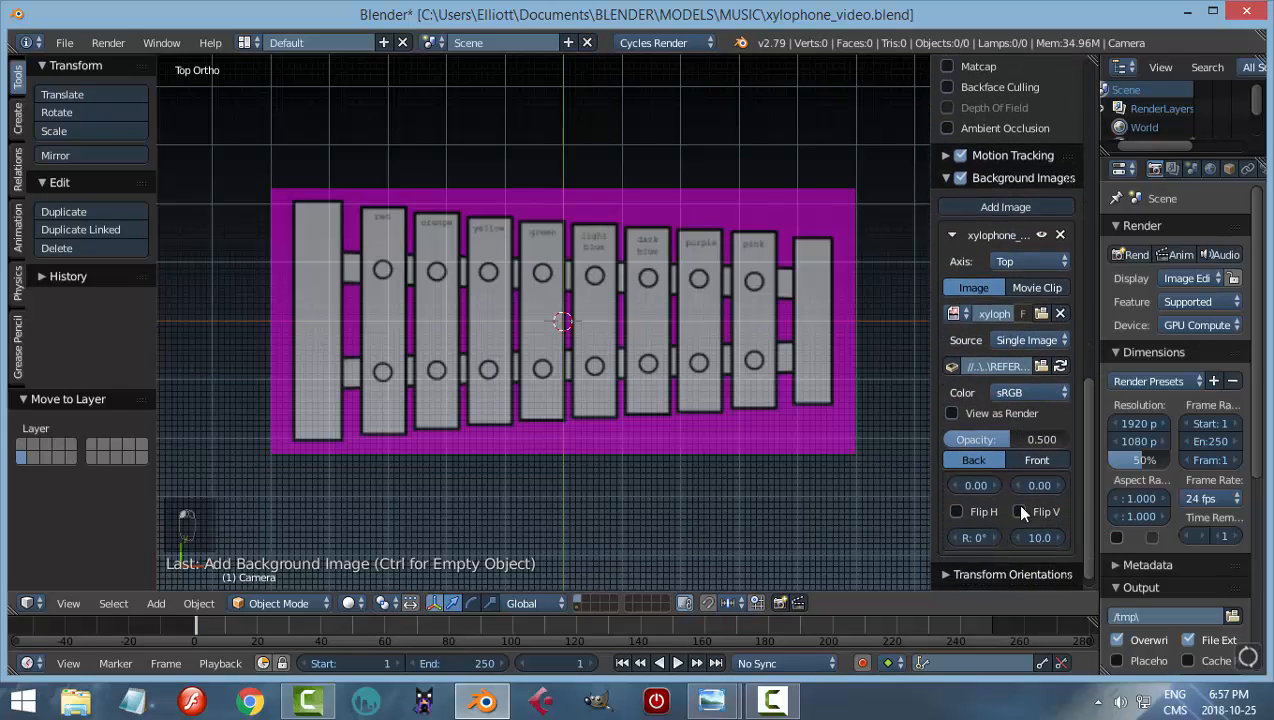
click(968, 487)
text(3)
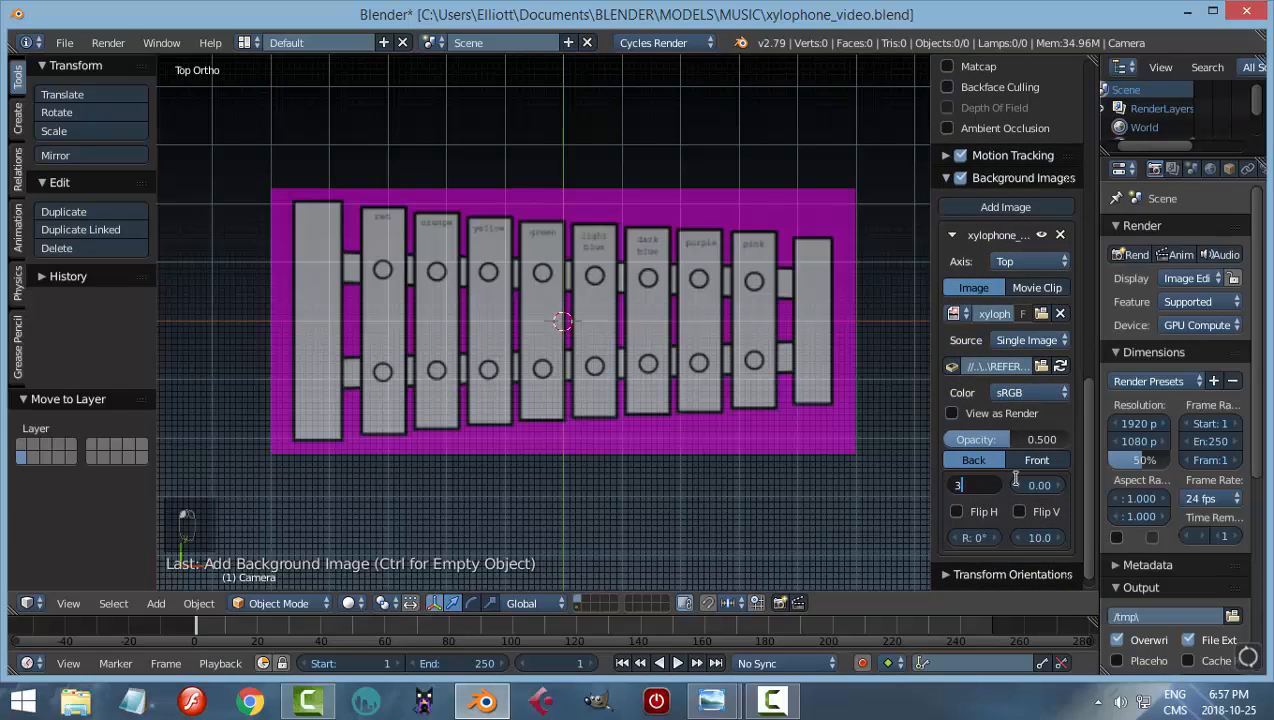
key(Return)
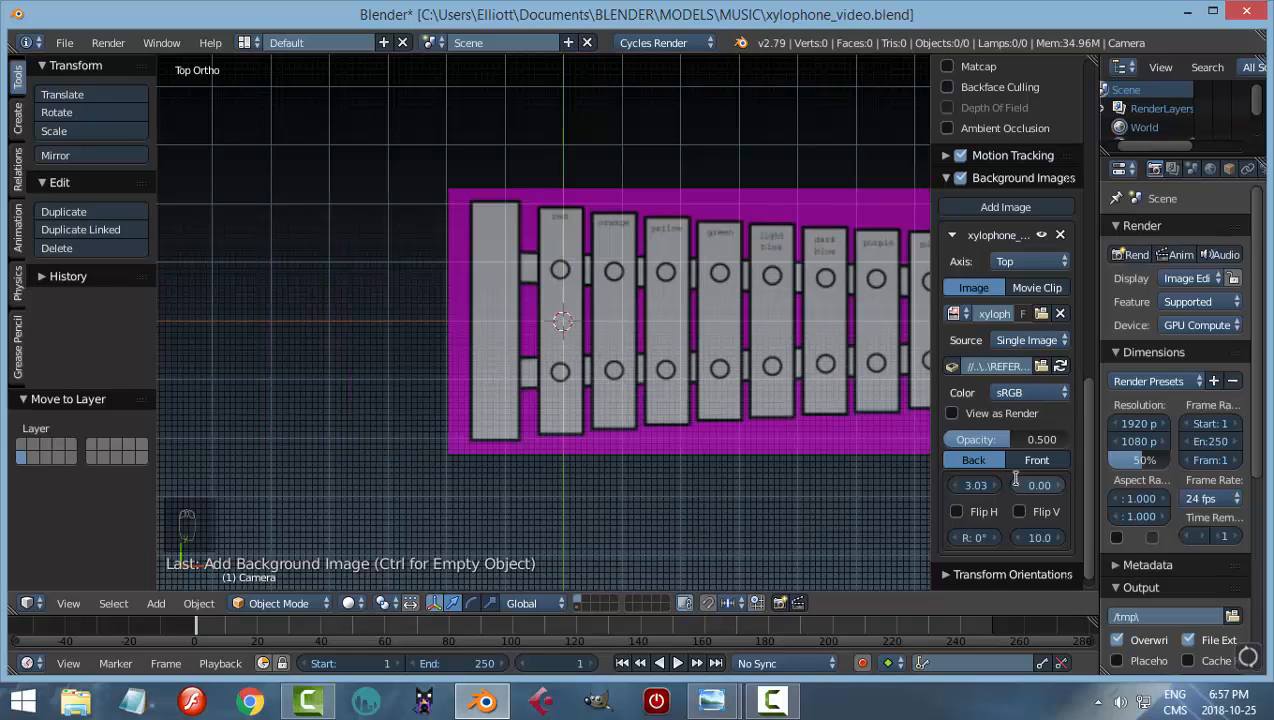
scroll(908, 495, up, 3)
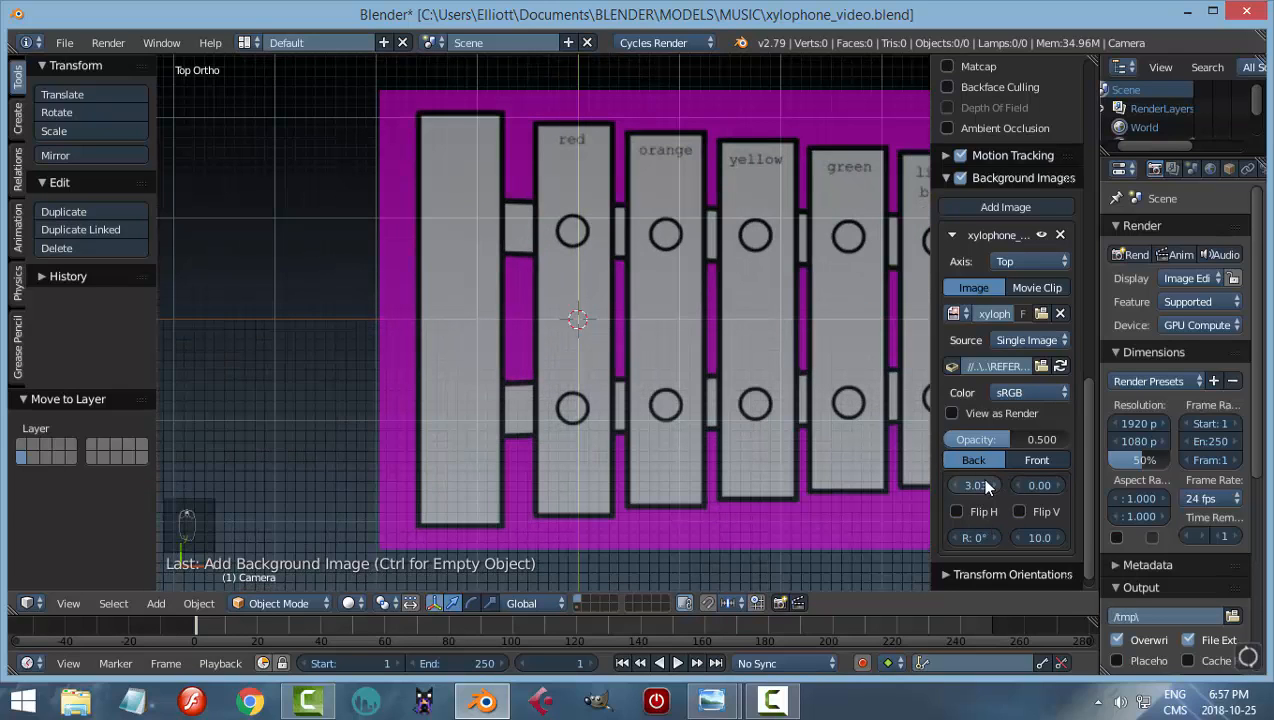
click(980, 486)
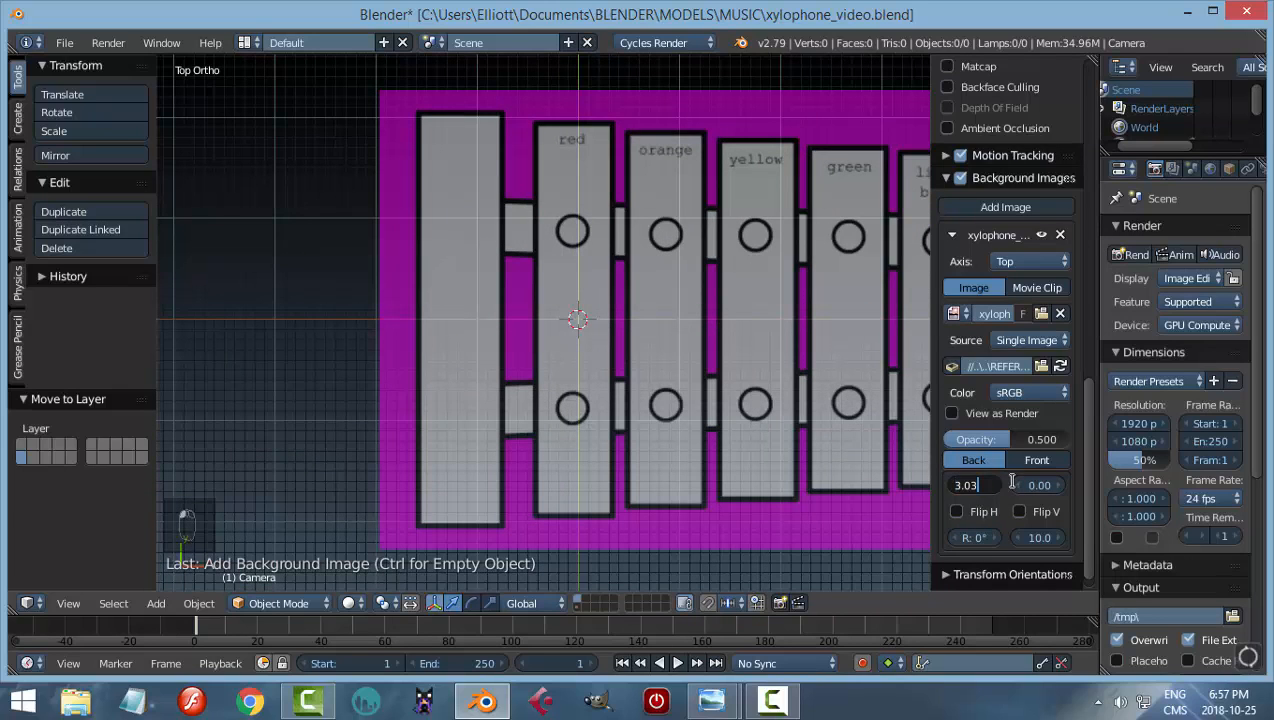
text(8)
key(Return)
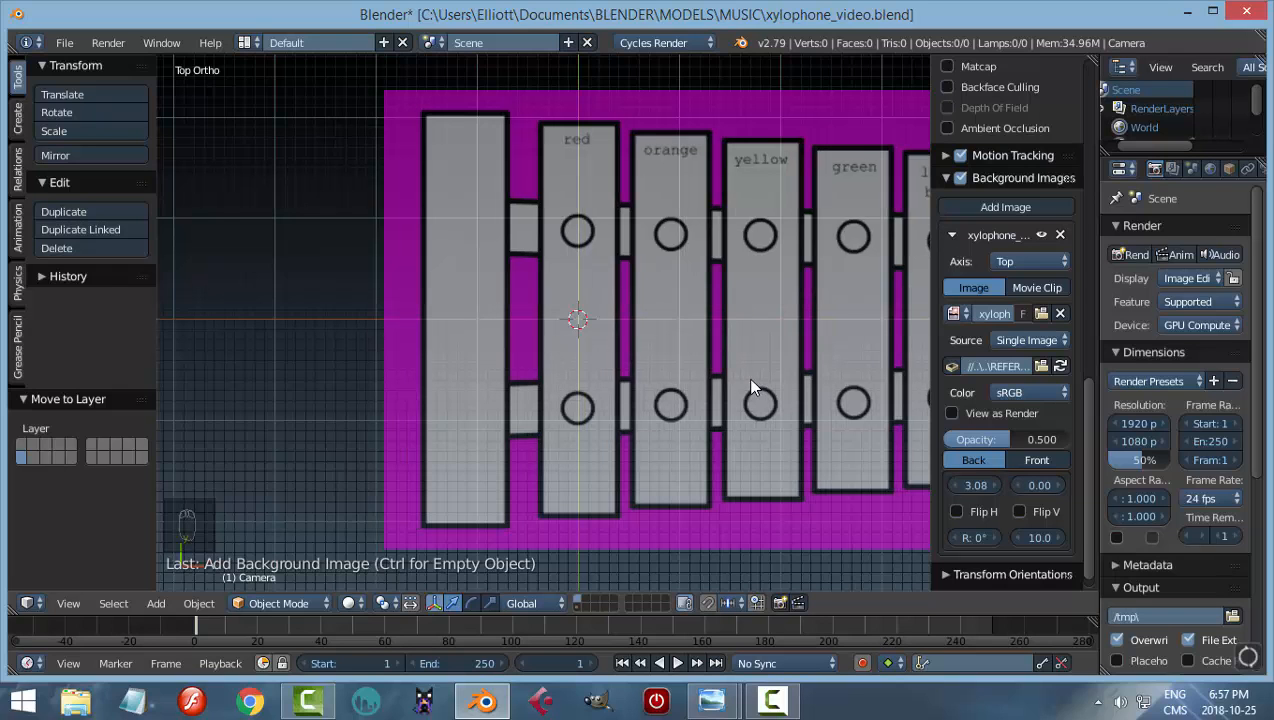
Hide the 3D viewport's properties sidebar
scroll(746, 376, up, 3)
scroll(739, 300, down, 1)
shift+middle_drag(735, 287, 665, 399)
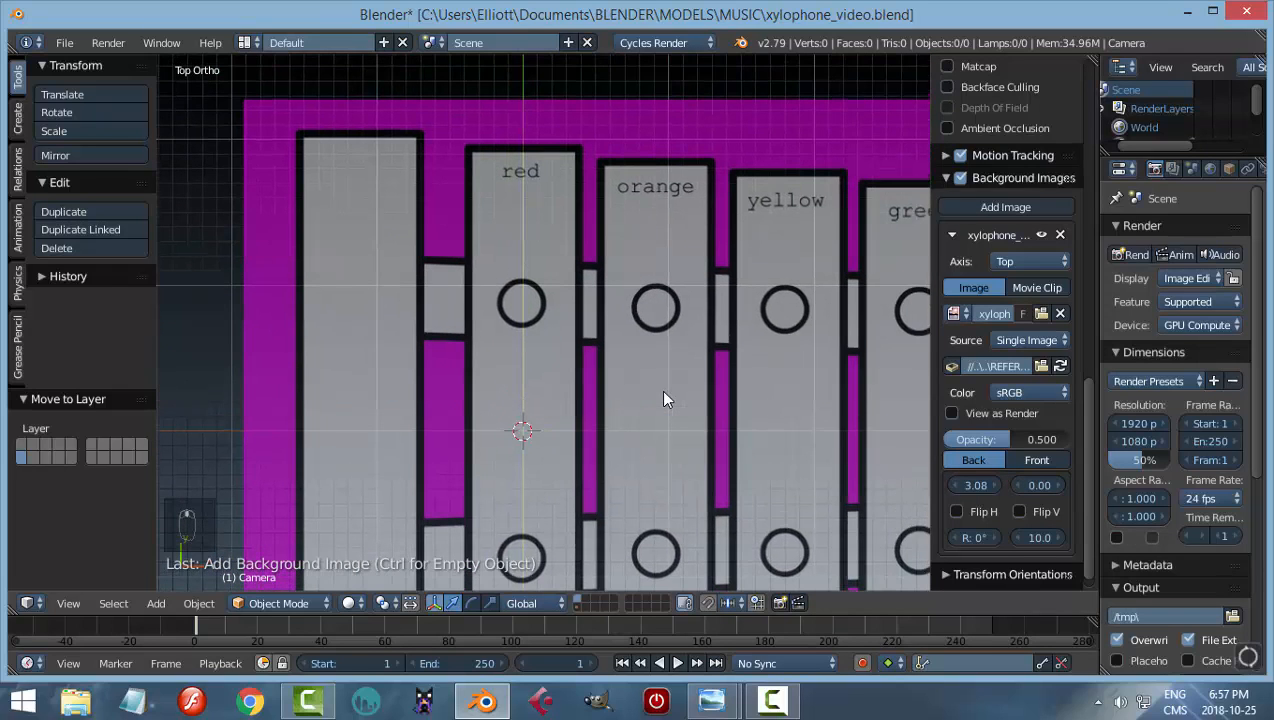
key(n)
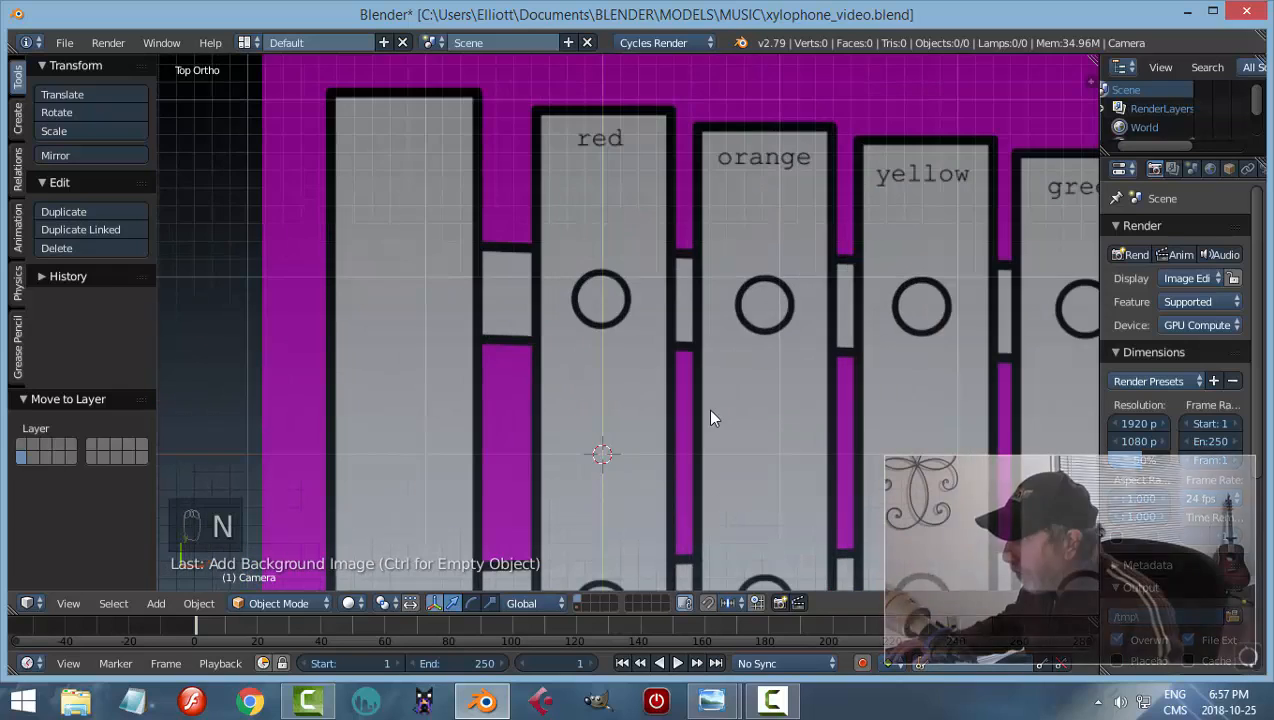
scroll(690, 418, down, 1)
shift+middle_drag(716, 421, 632, 360)
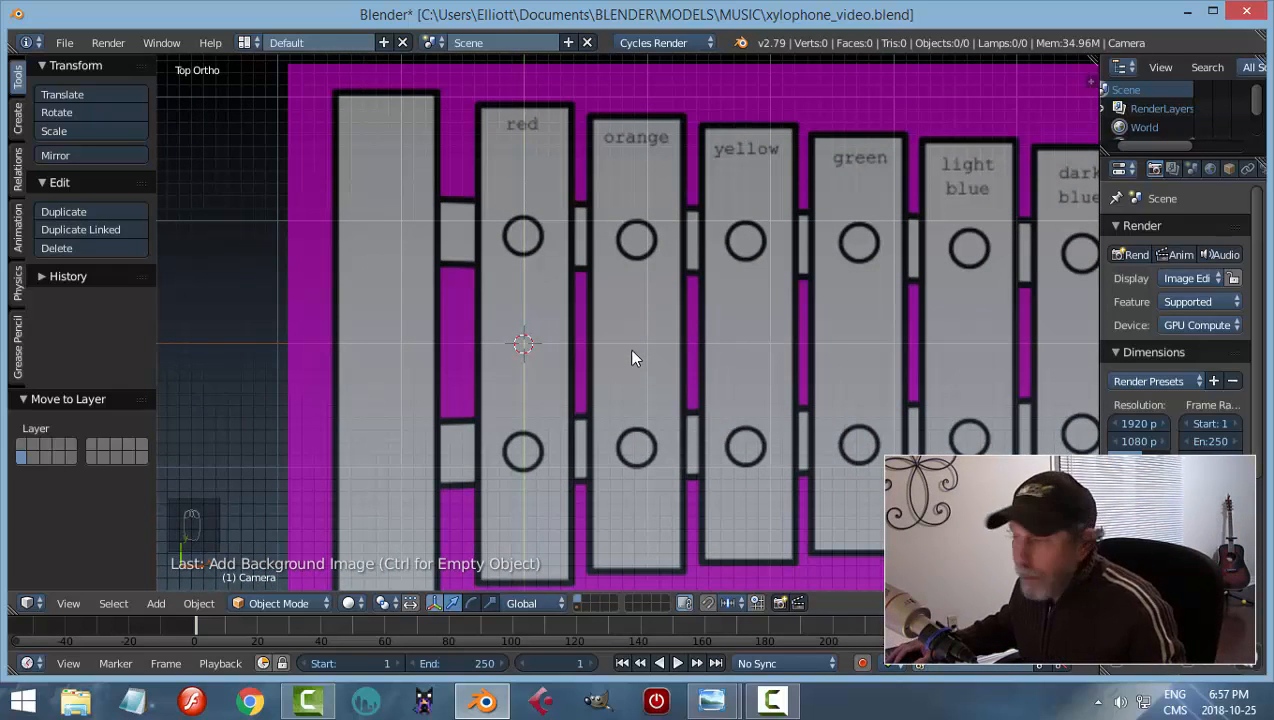
scroll(614, 328, down, 1)
shift+middle_drag(622, 363, 598, 352)
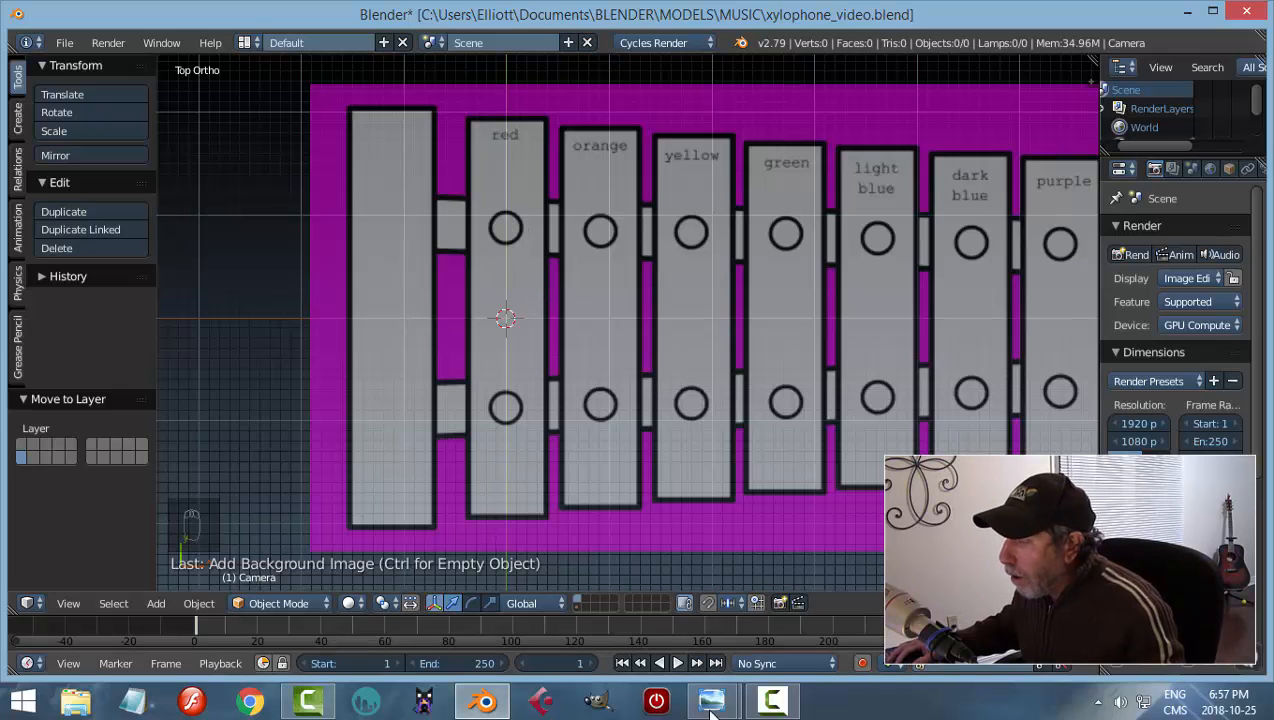
mouse_move(711, 700)
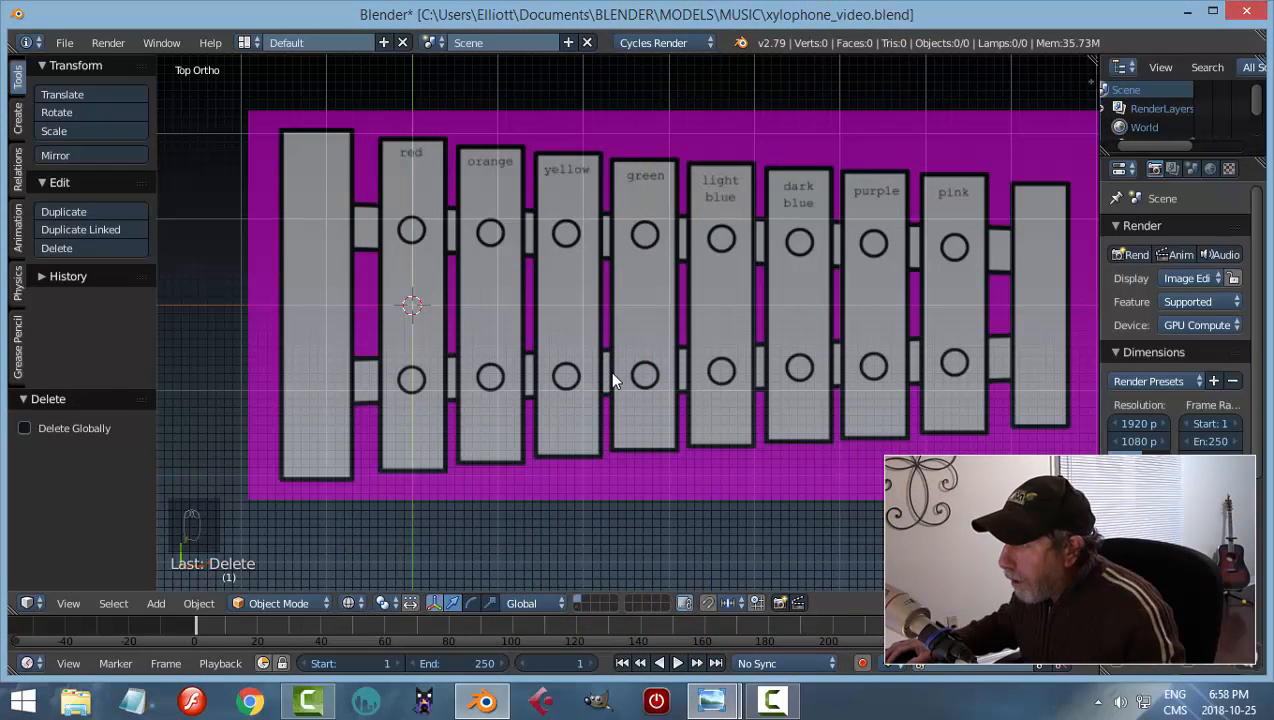
scroll(613, 379, up, 1)
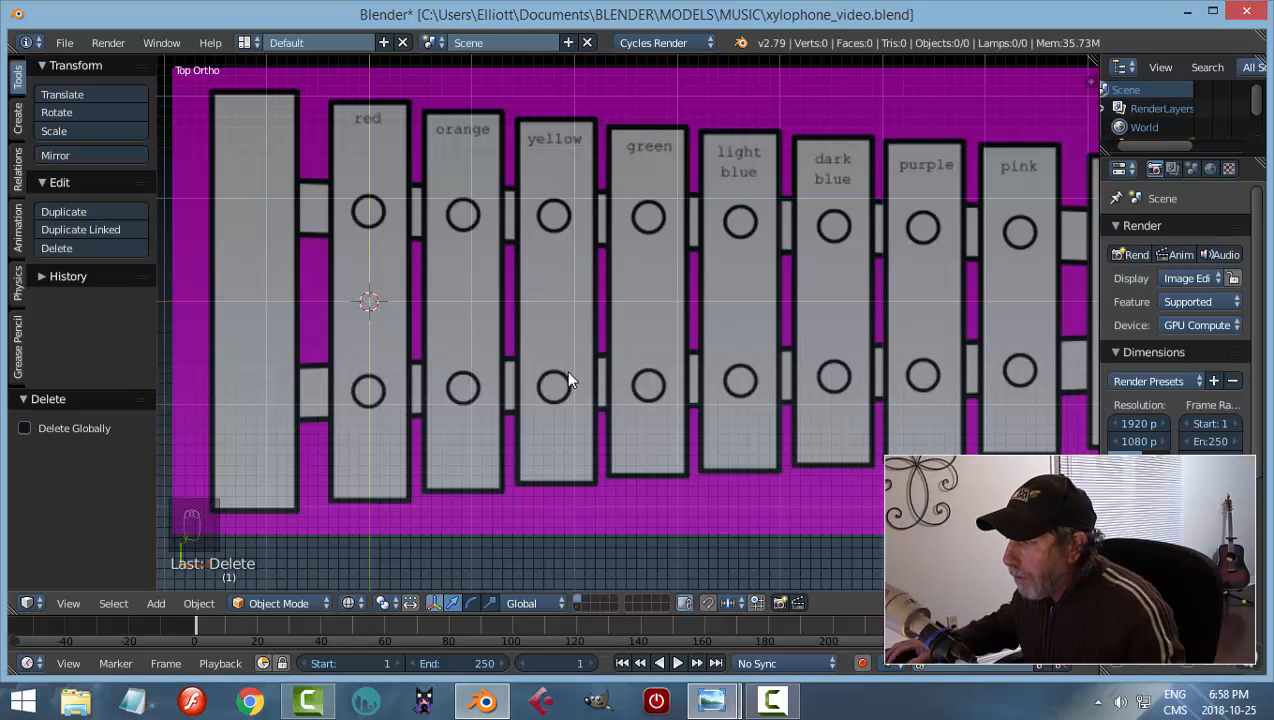
Look at the reference picture xylophone.png in Windows Photo Viewer to check the curved bar shape, and return to Blender
scroll(567, 372, down, 1)
shift+middle_drag(648, 368, 699, 345)
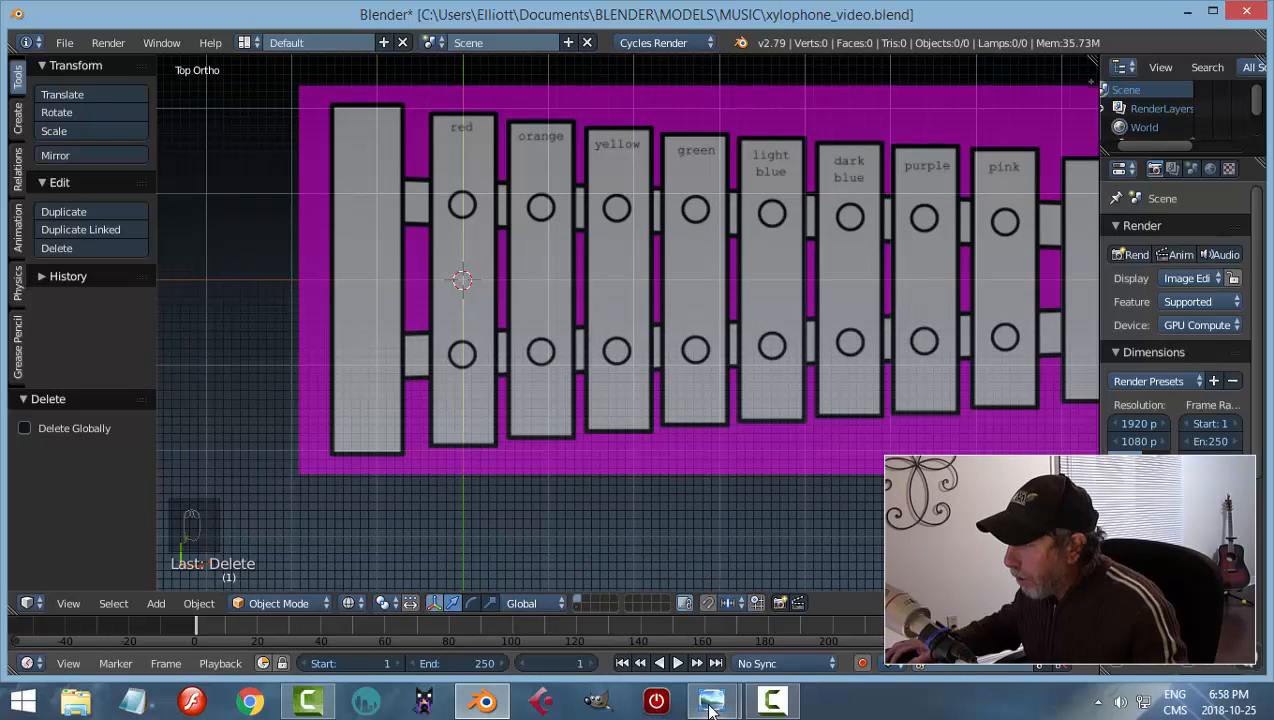
mouse_move(711, 700)
click(618, 606)
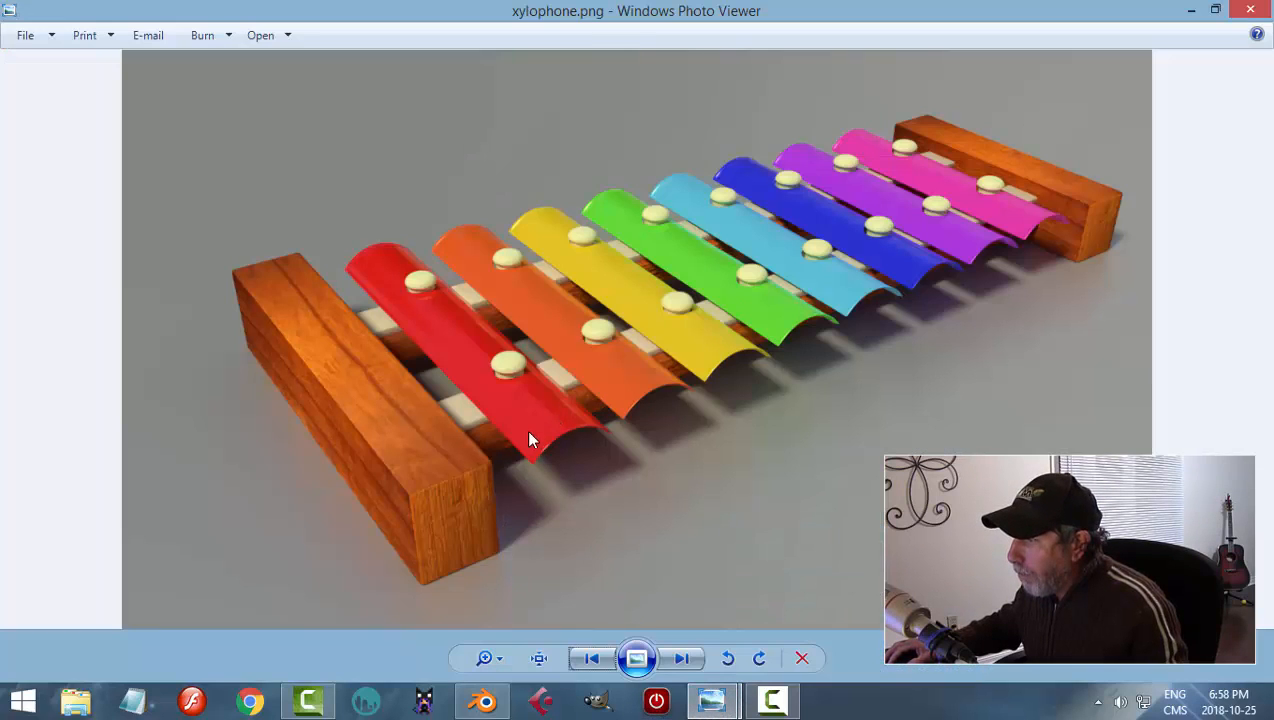
click(484, 700)
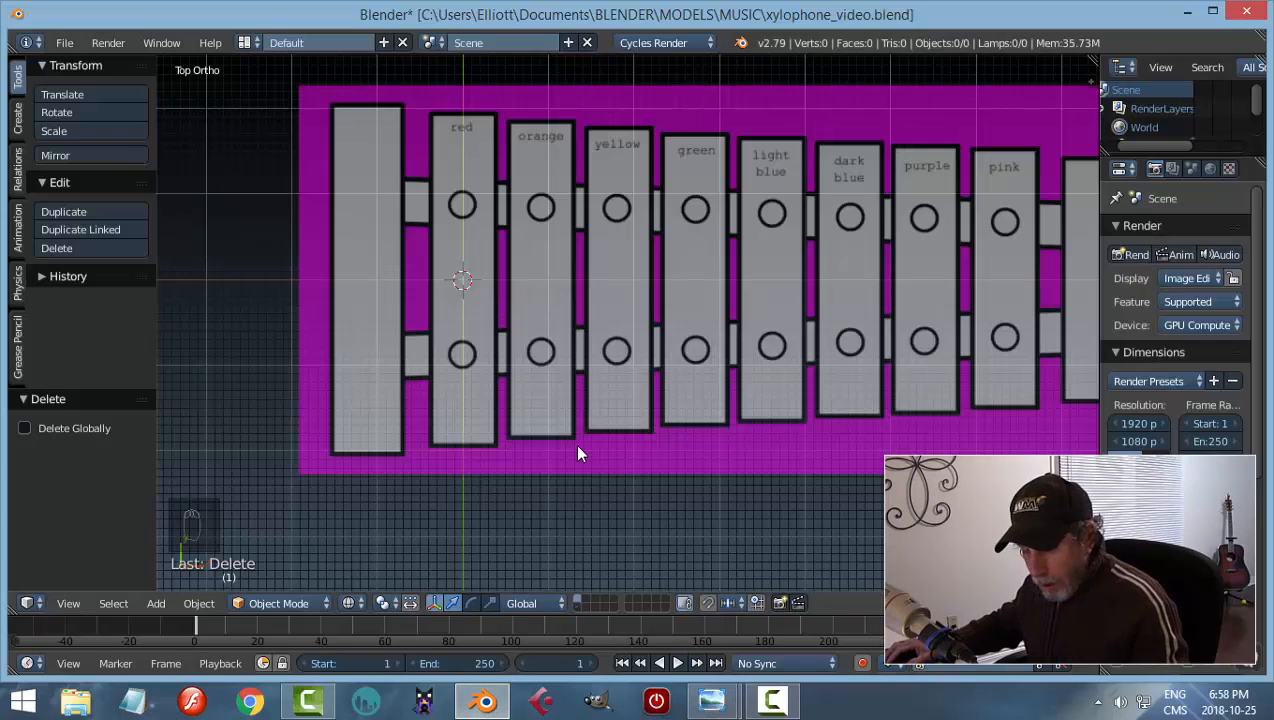
Add a mesh circle with 12 vertices at the origin
key(shift+a)
mouse_move(560, 385)
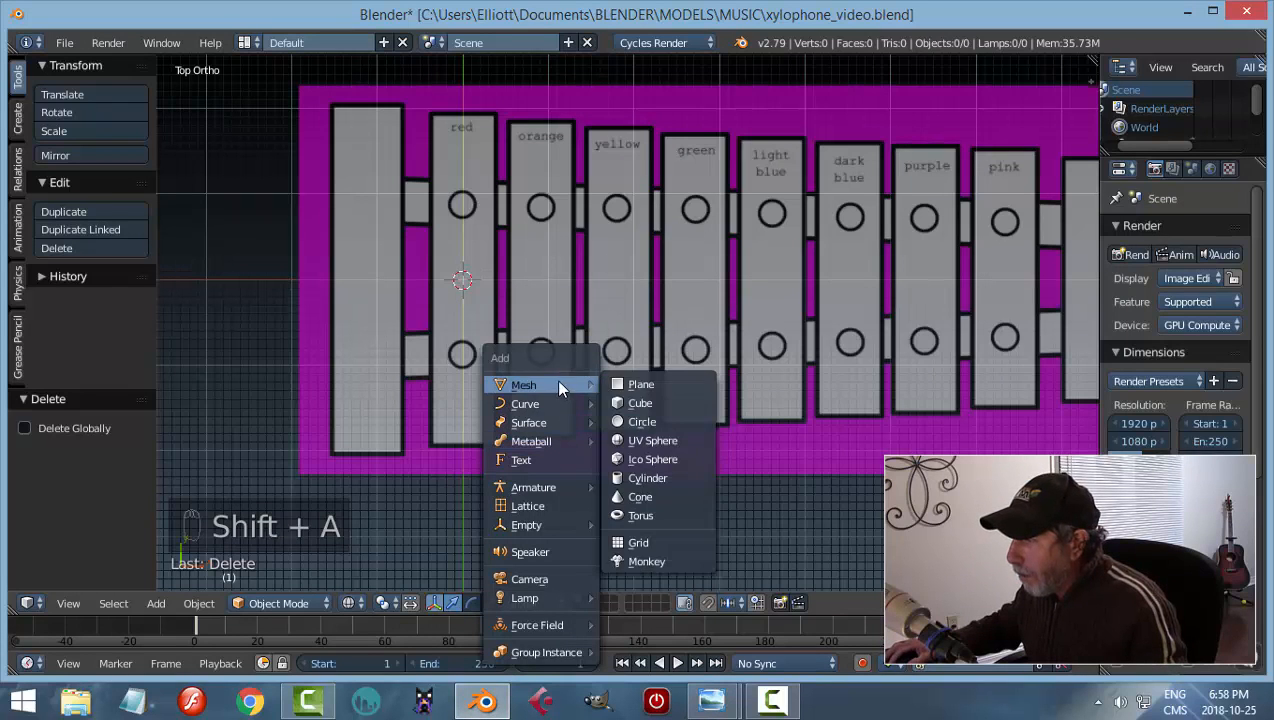
click(673, 424)
click(80, 446)
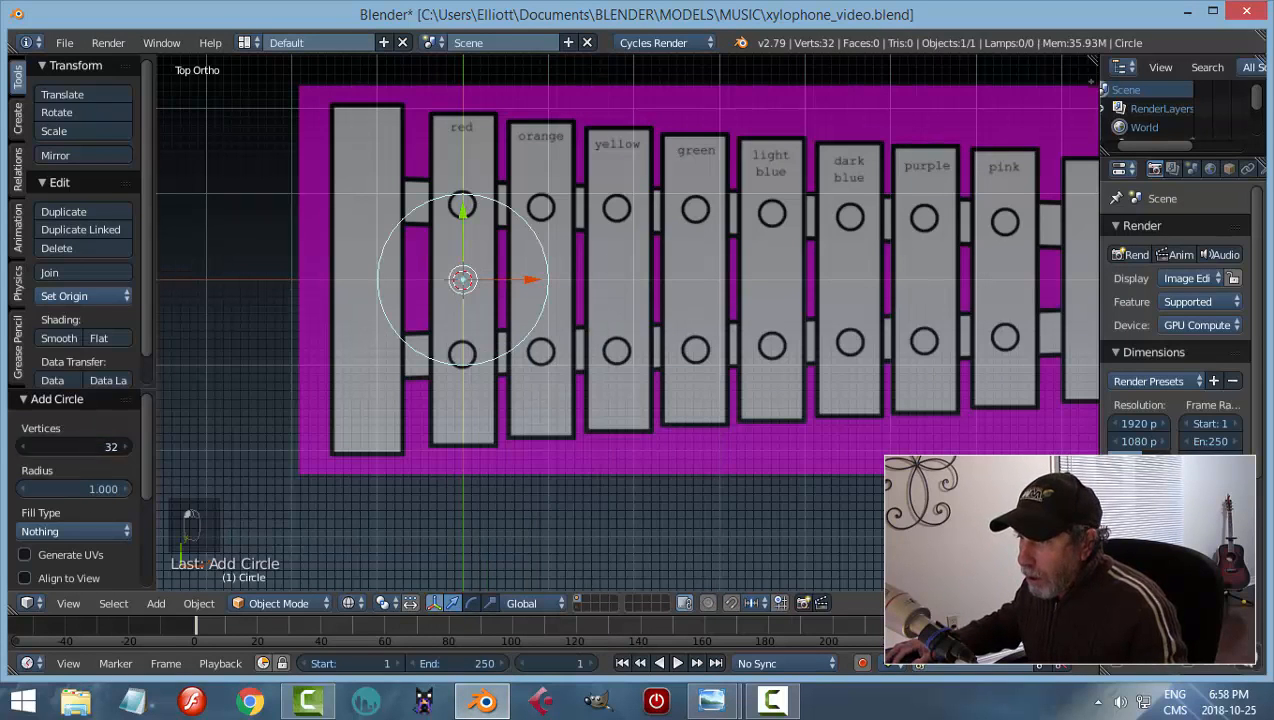
text(12)
key(Return)
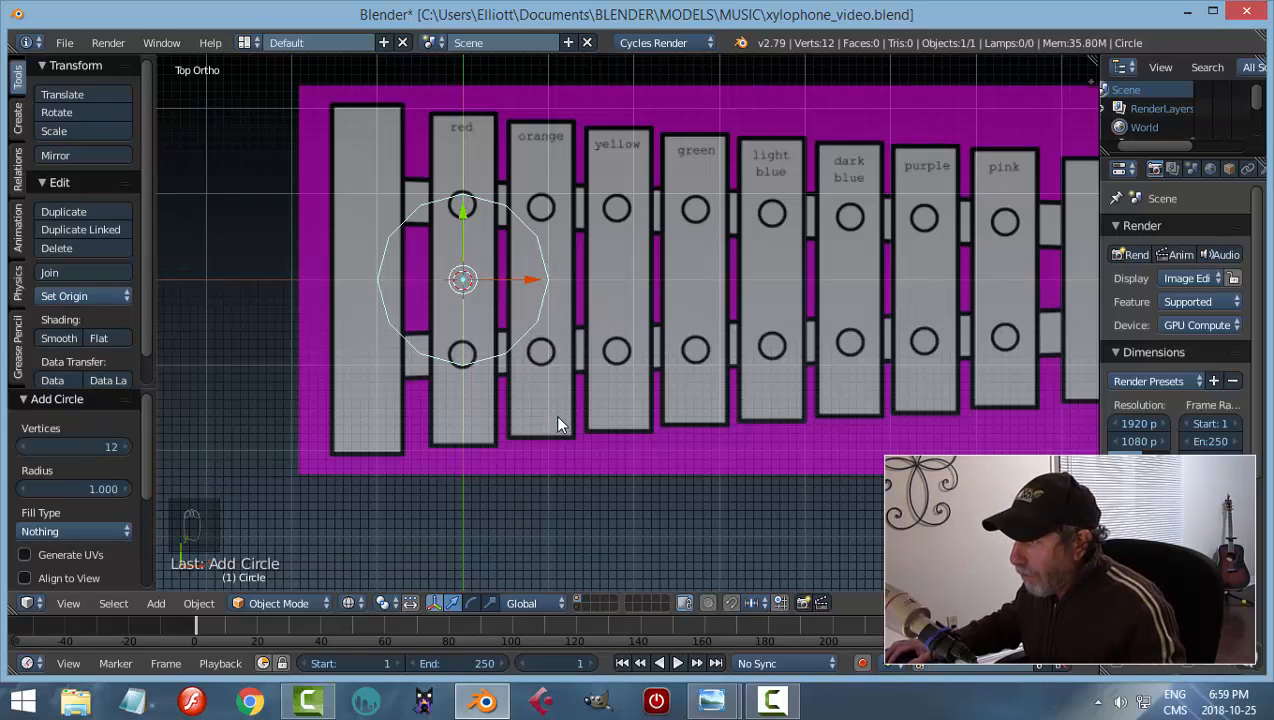
Rotate the circle 90° about the X axis so it stands upright in front view, and apply its rotation
scroll(560, 410, up, 1)
text(rx)
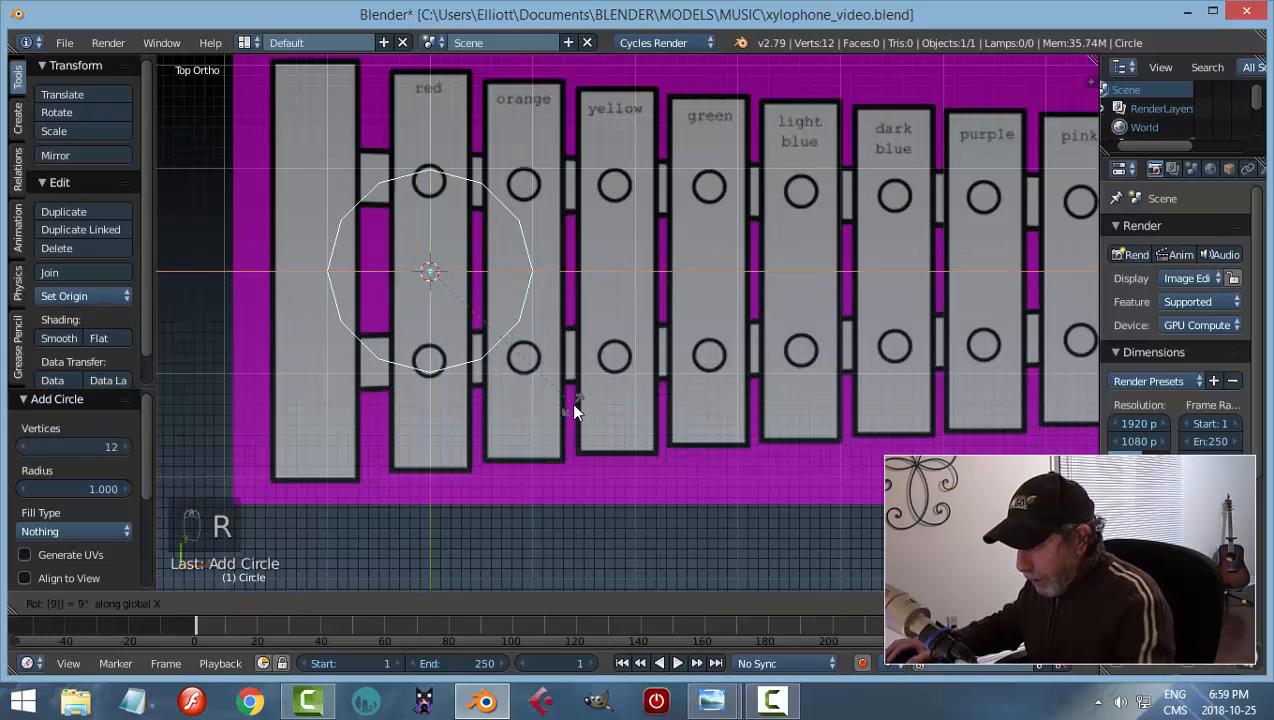
text(90)
key(Return)
key(KP_1)
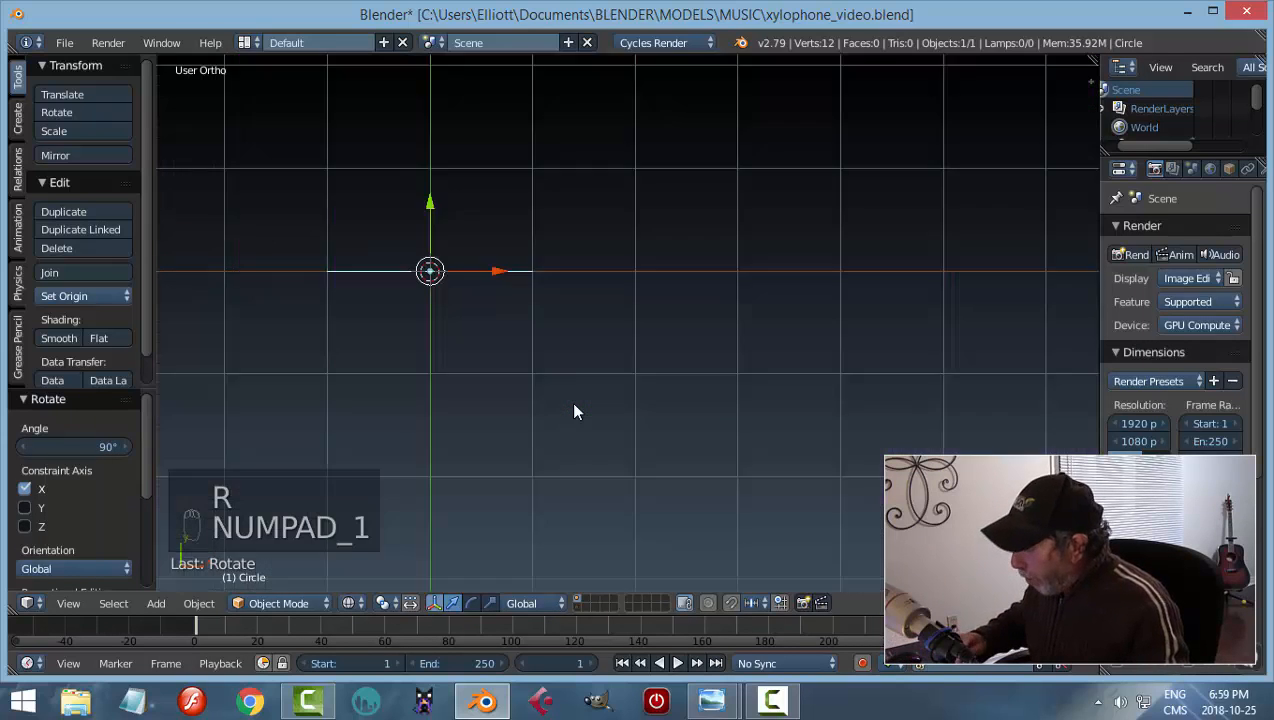
scroll(655, 350, up, 1)
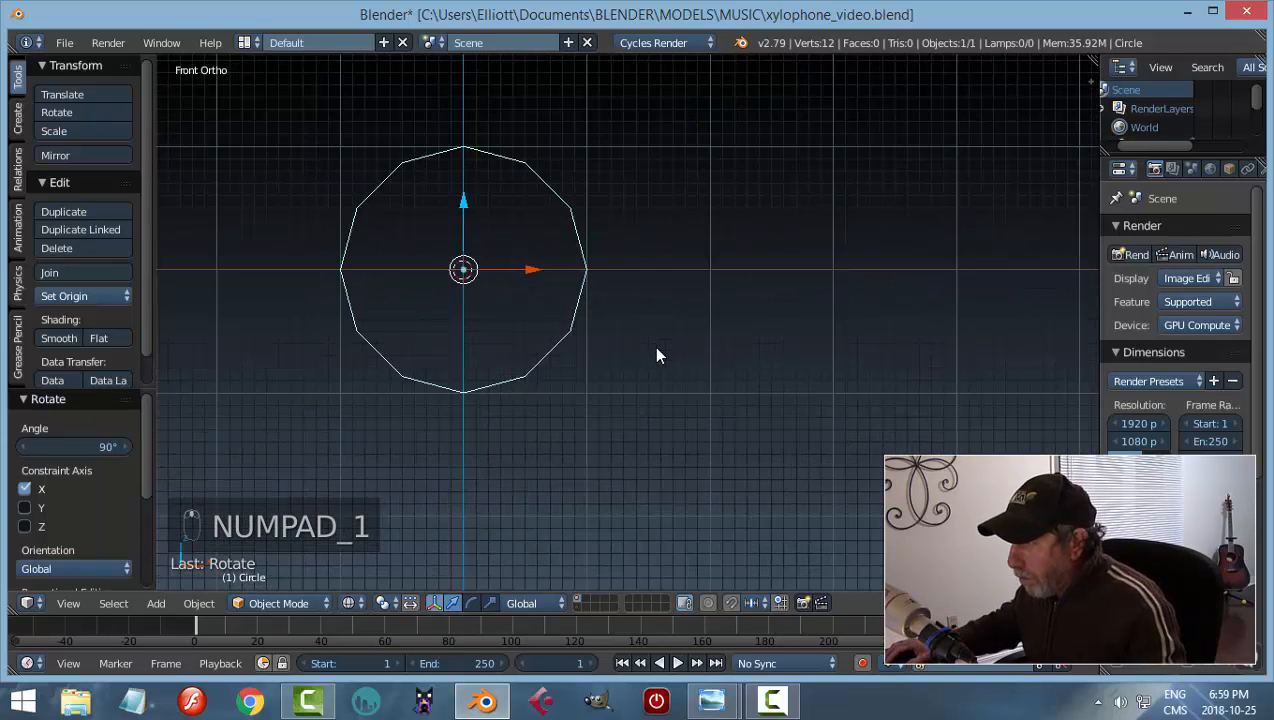
scroll(655, 350, down, 1)
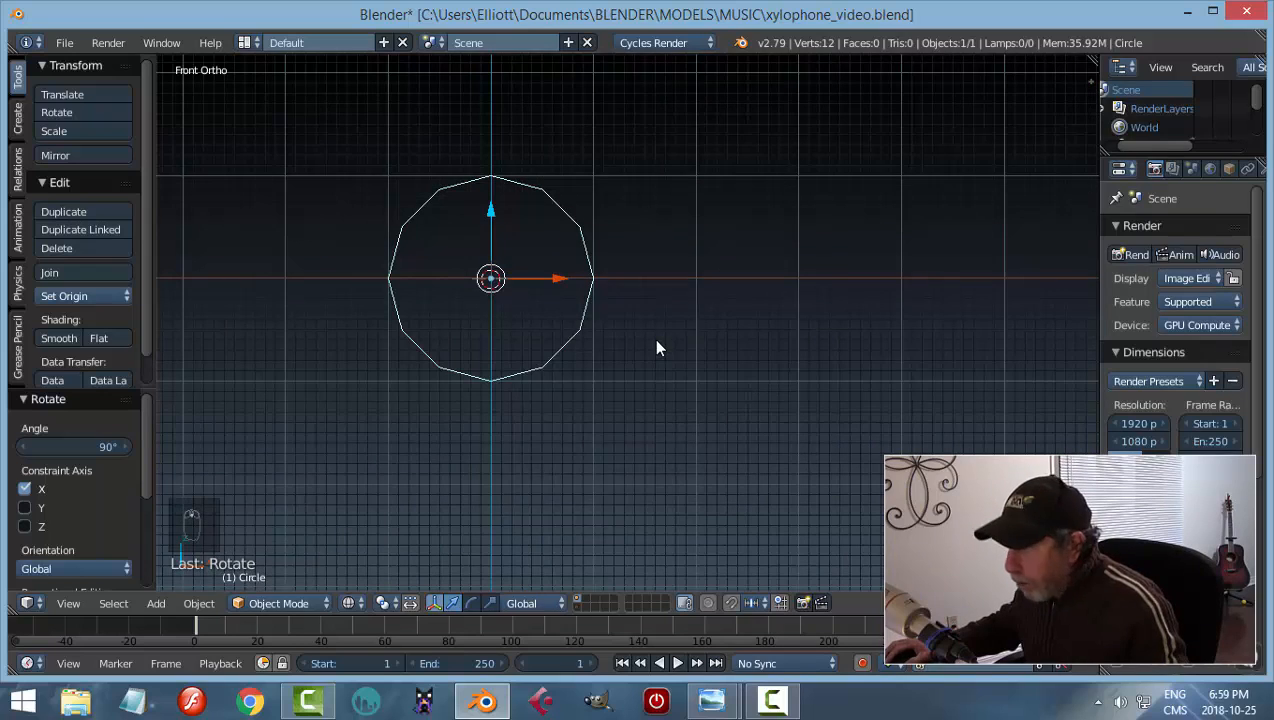
key(ctrl+a)
click(644, 308)
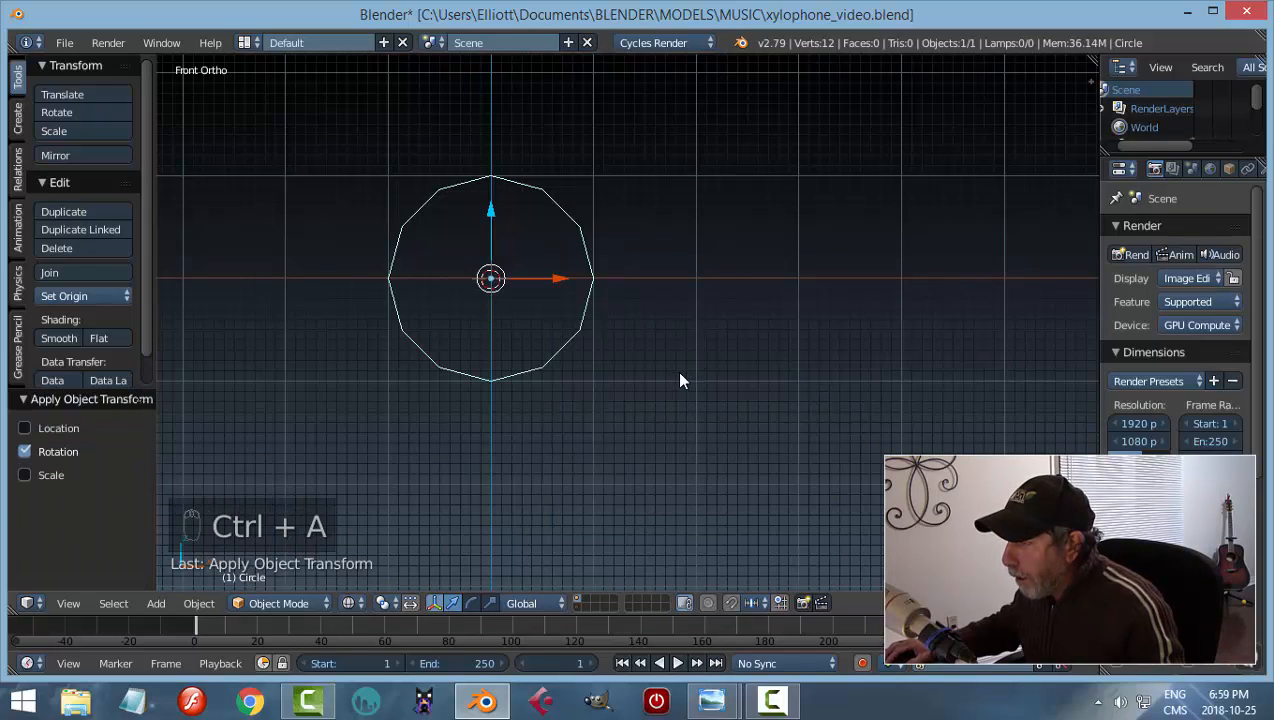
Delete the five vertices in the lower half of the circle so only the upper arc remains
scroll(680, 380, up, 1)
key(Tab)
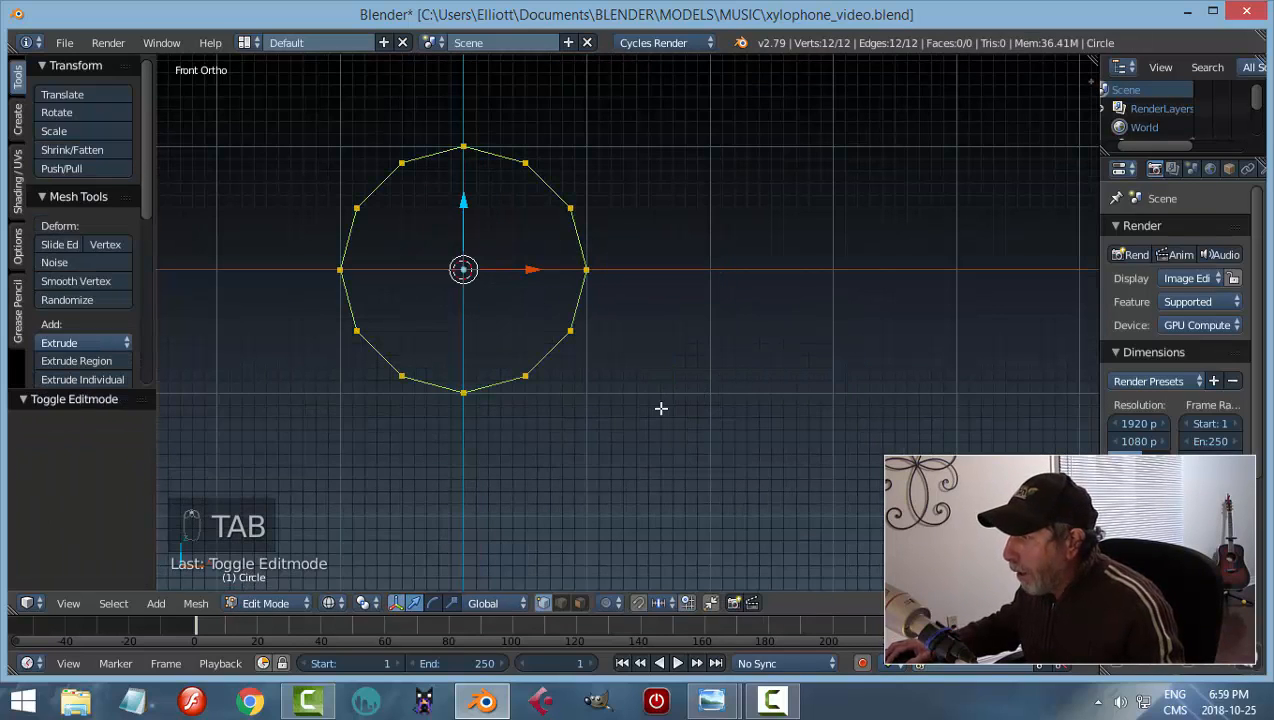
key(a)
key(a)
key(b)
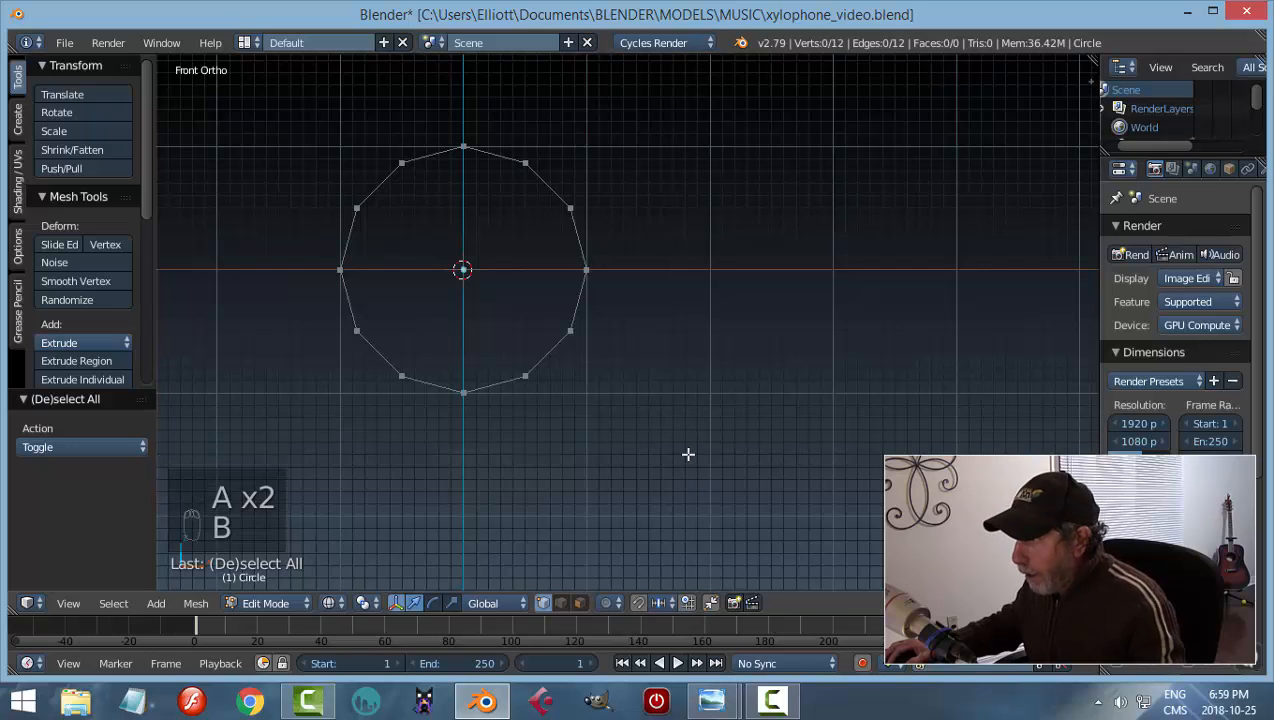
drag(688, 449, 248, 305)
key(x)
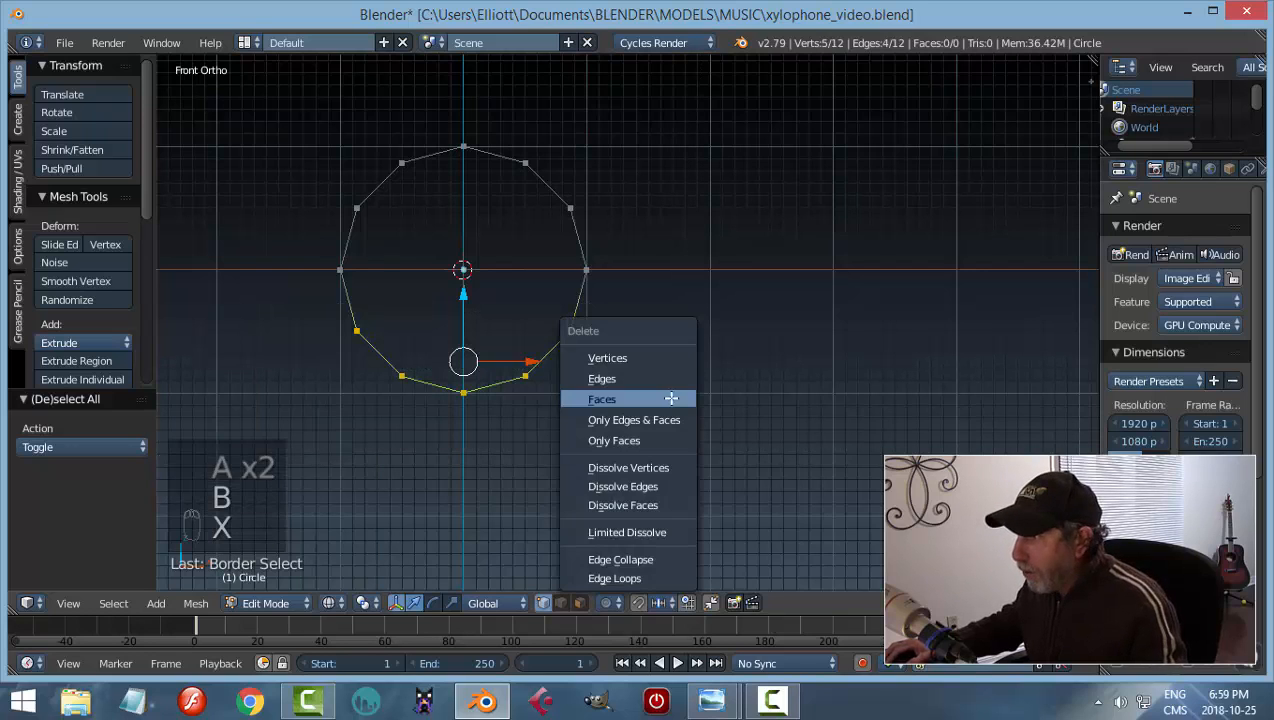
click(651, 358)
Set the pivot point to the 3D Cursor and flatten the whole arc along Z by a factor of about 0.164
key(a)
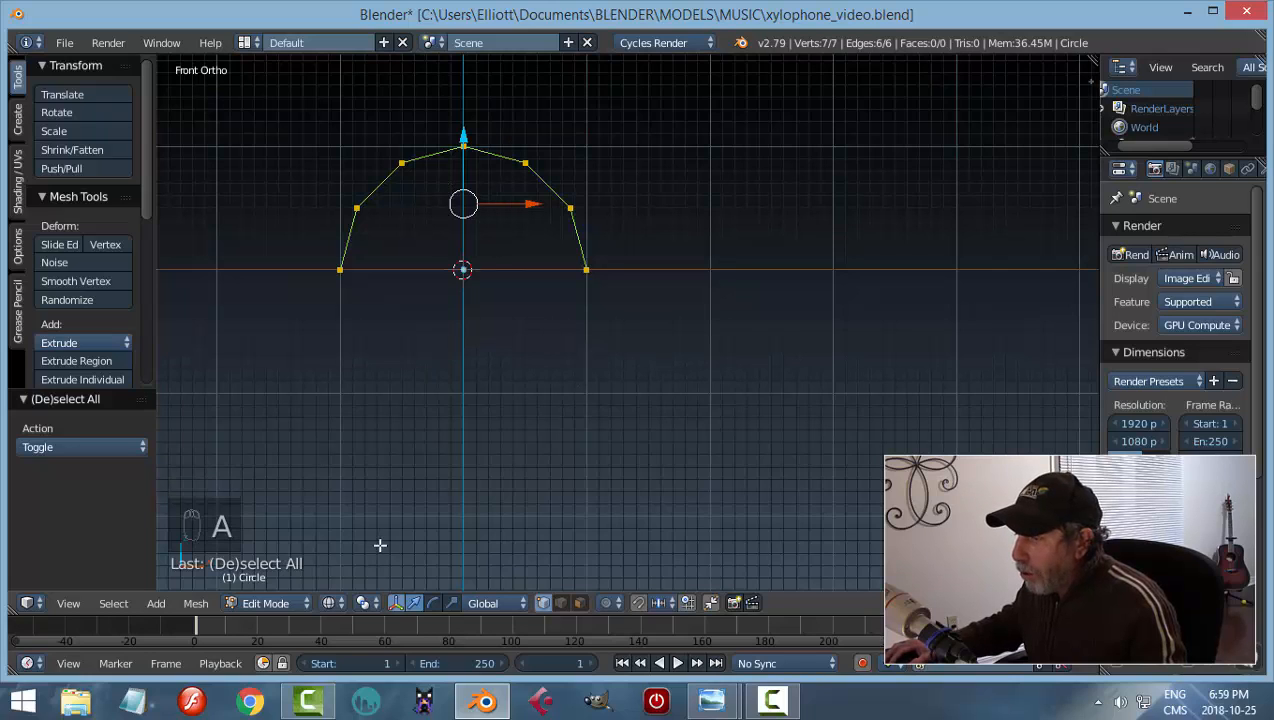
click(360, 606)
click(385, 558)
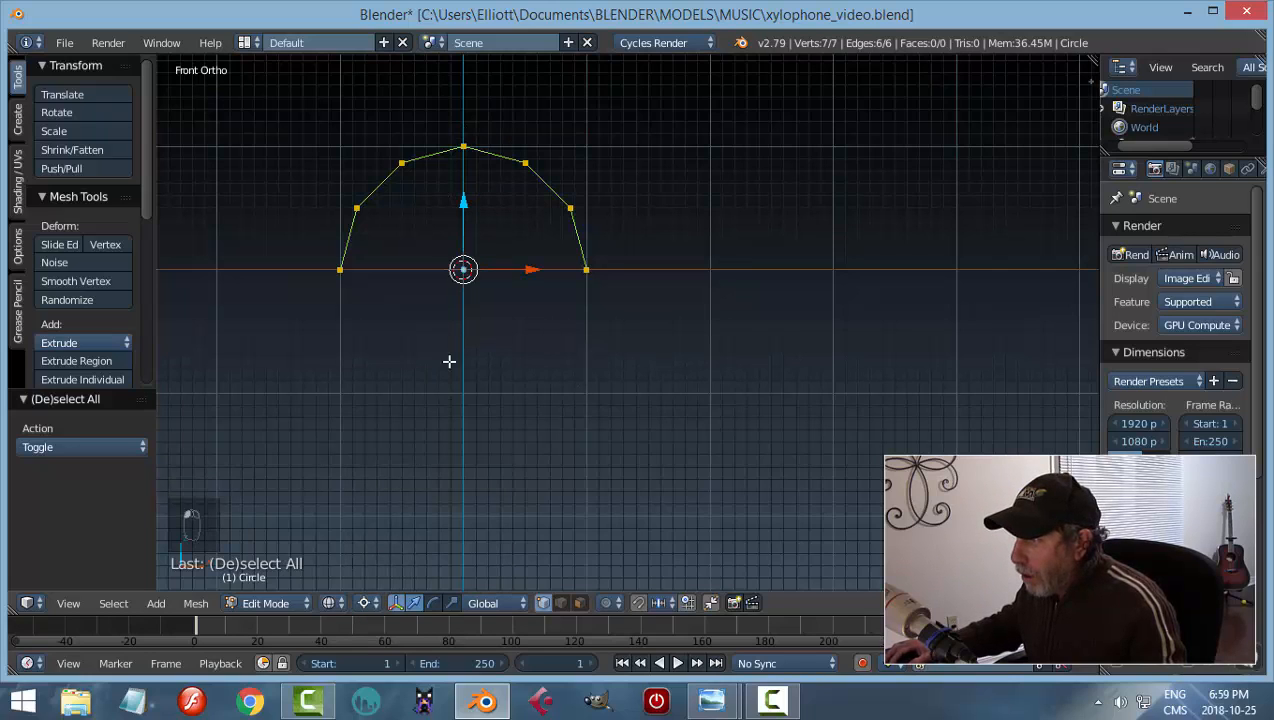
key(s)
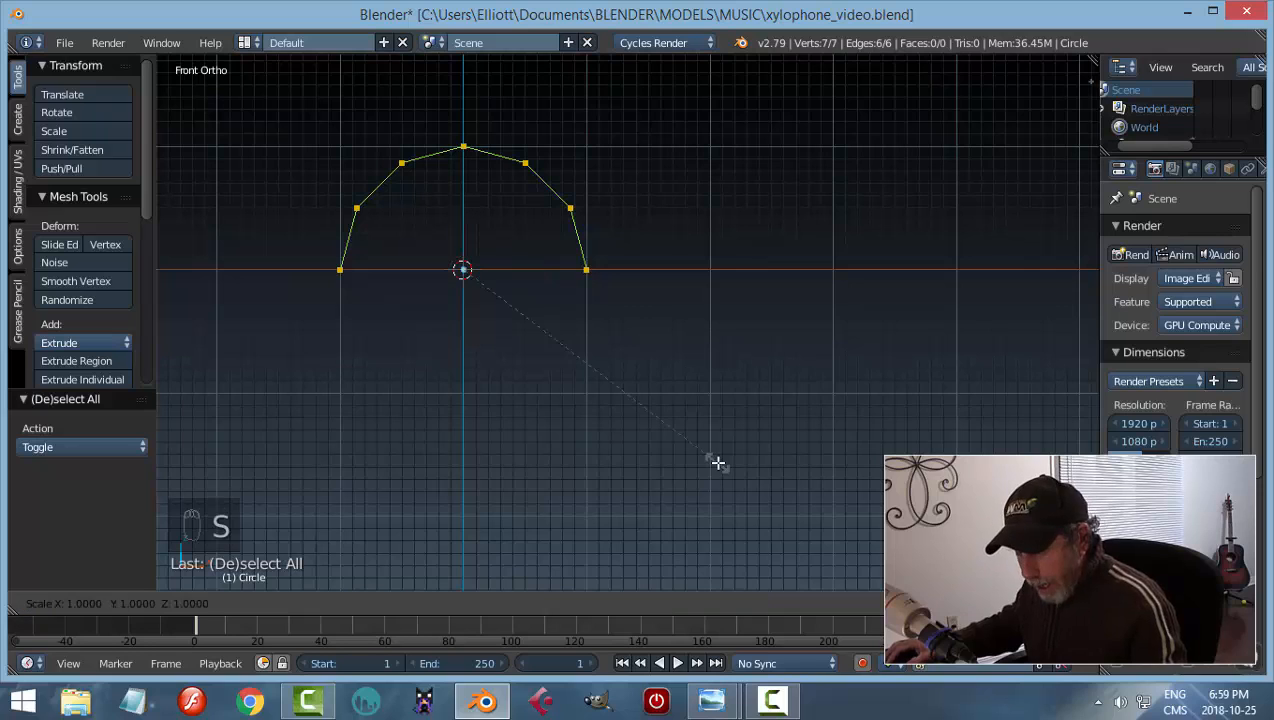
key(z)
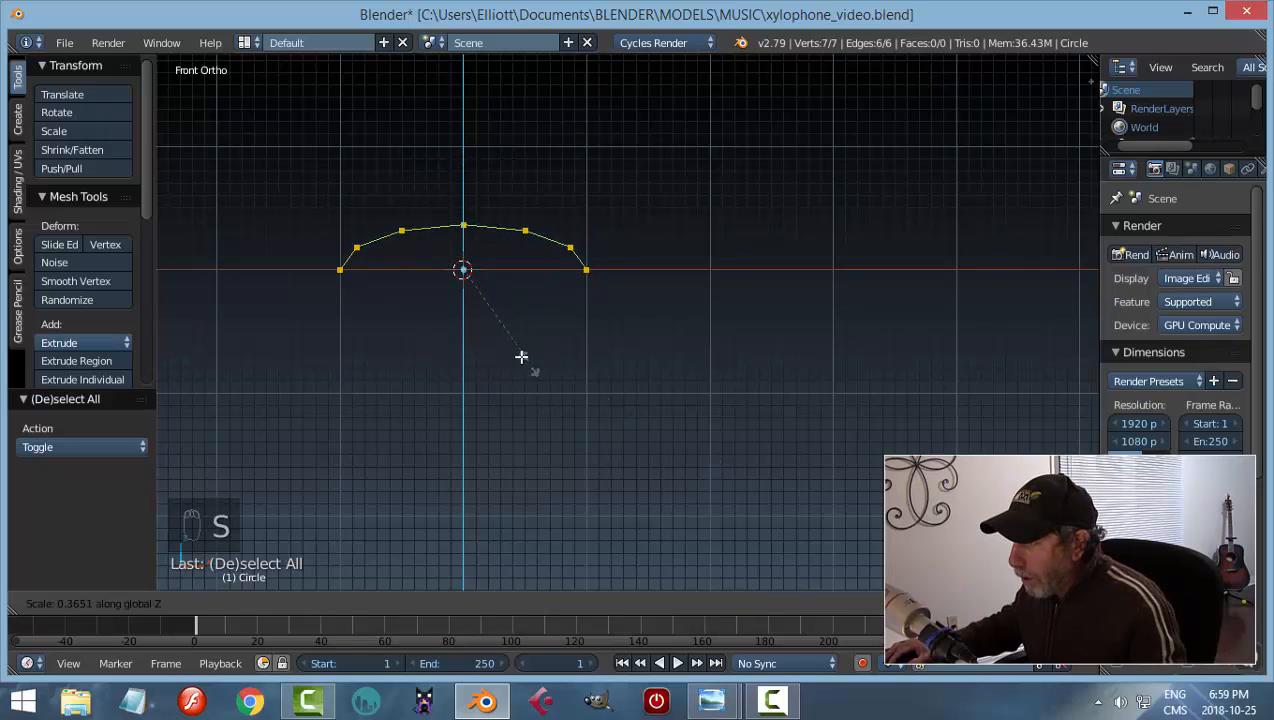
click(487, 315)
Scale the arc along X by about 0.398 to match the red bar's width in the top-view diagram
key(KP_7)
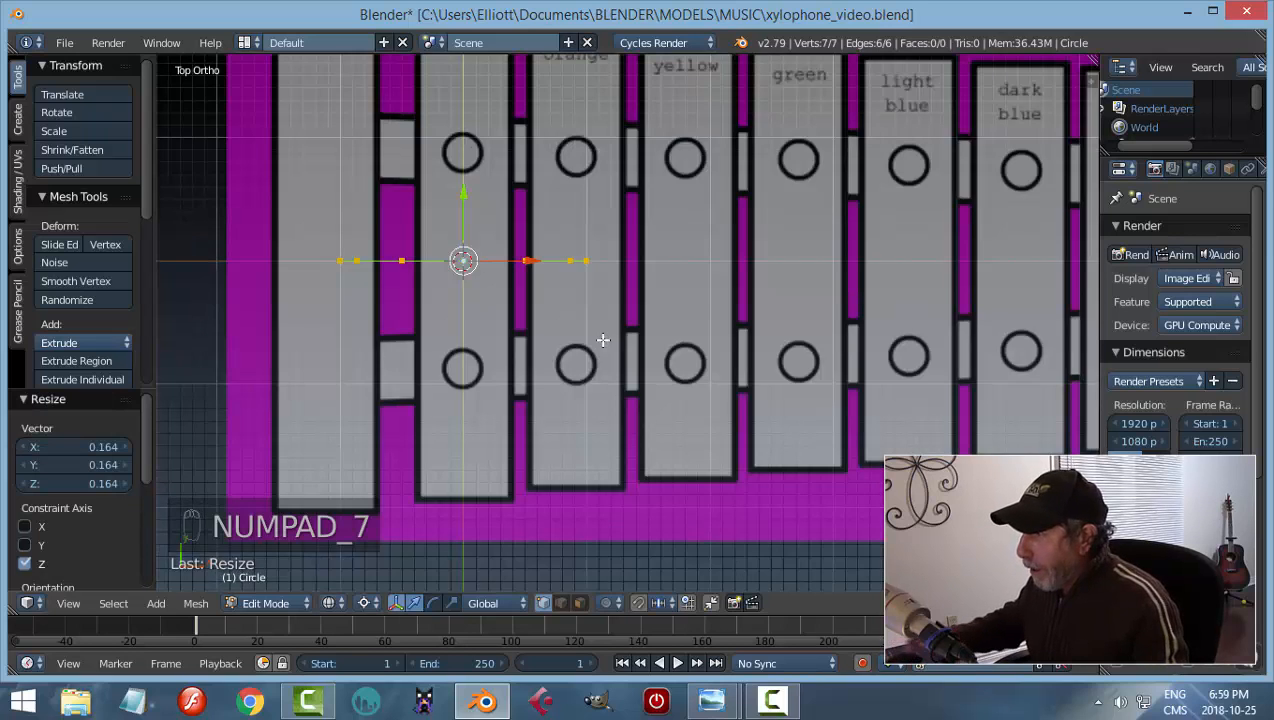
scroll(605, 341, up, 1)
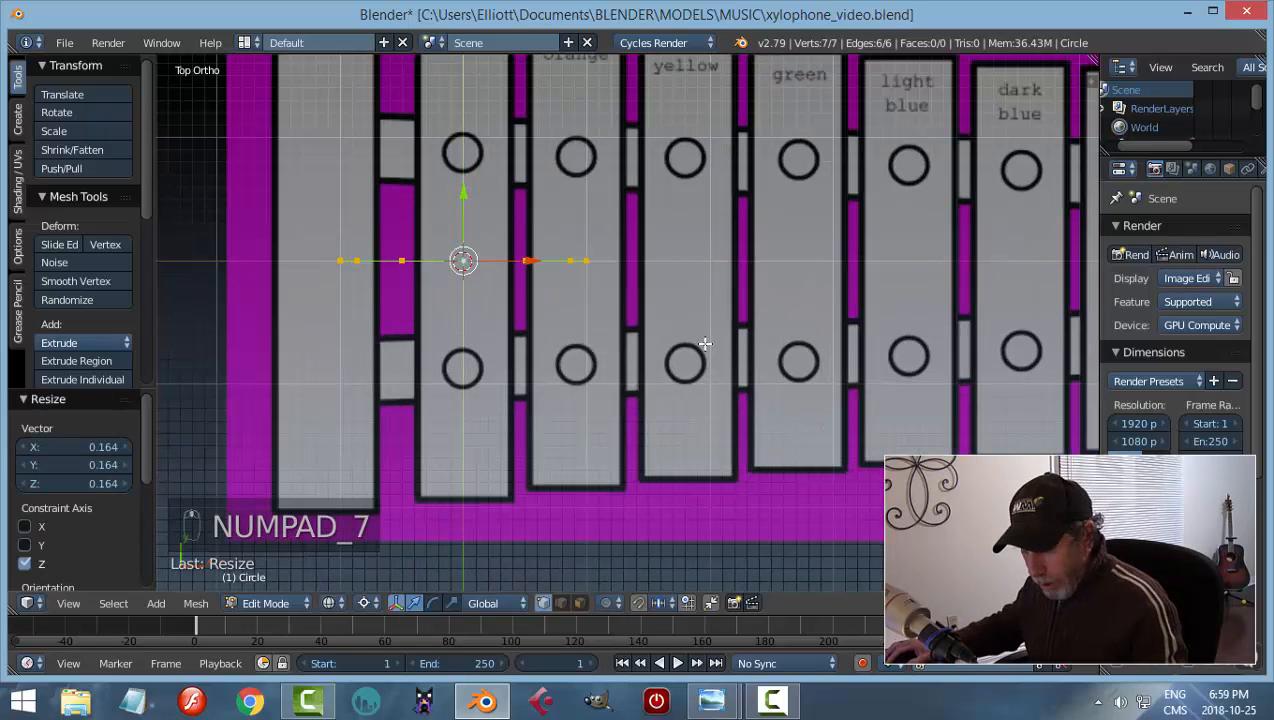
key(s)
key(x)
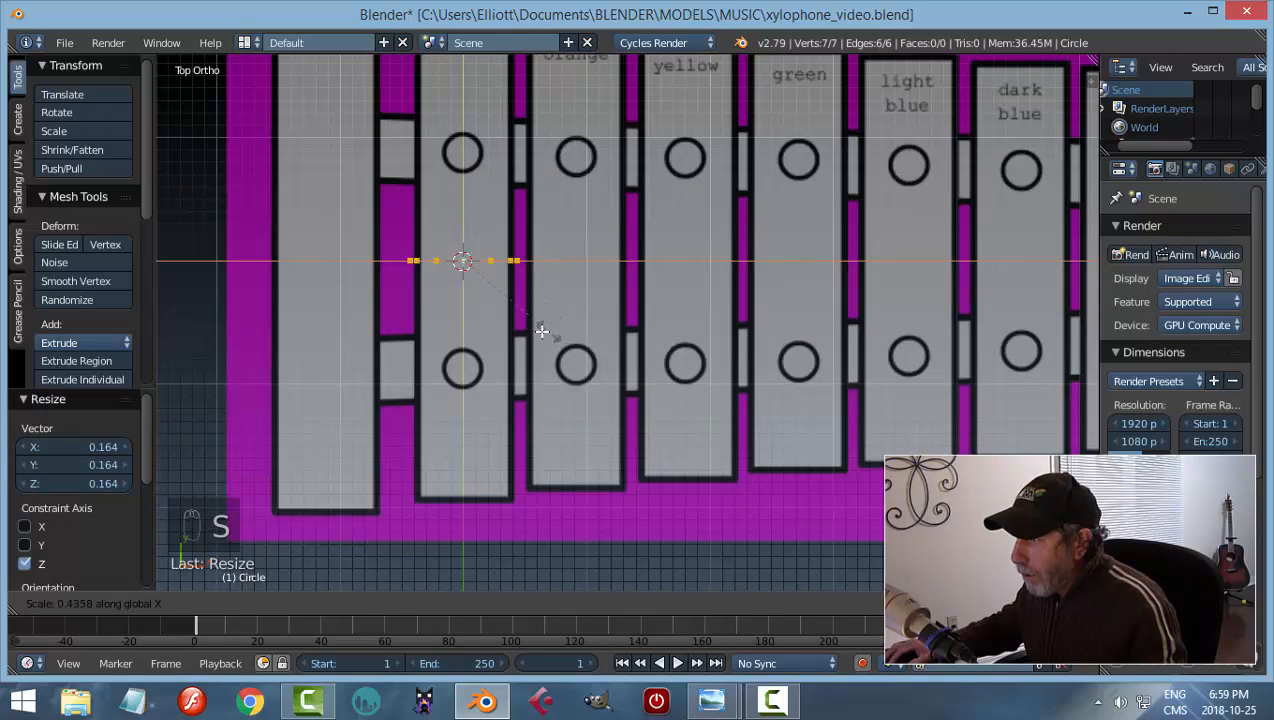
click(528, 330)
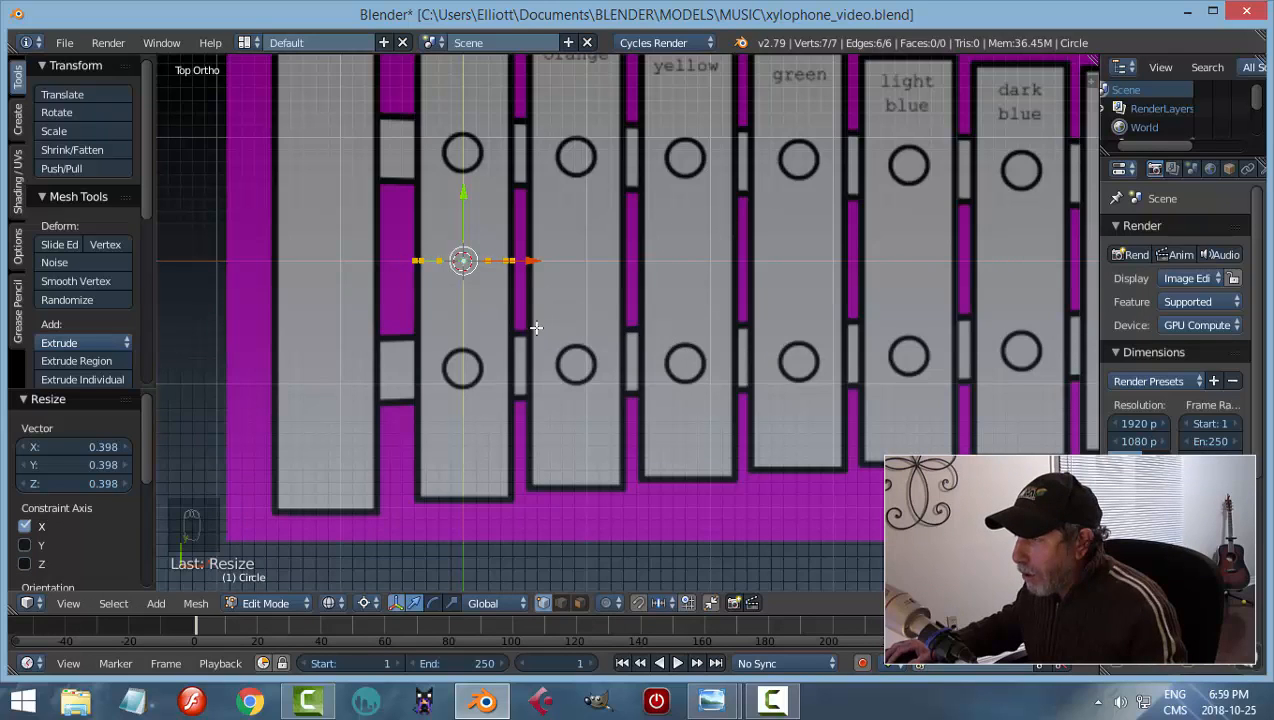
Set the pivot to Median Point and extrude the arc about 1.953 along Y to the red bar's upper end
scroll(536, 328, down, 1)
click(366, 603)
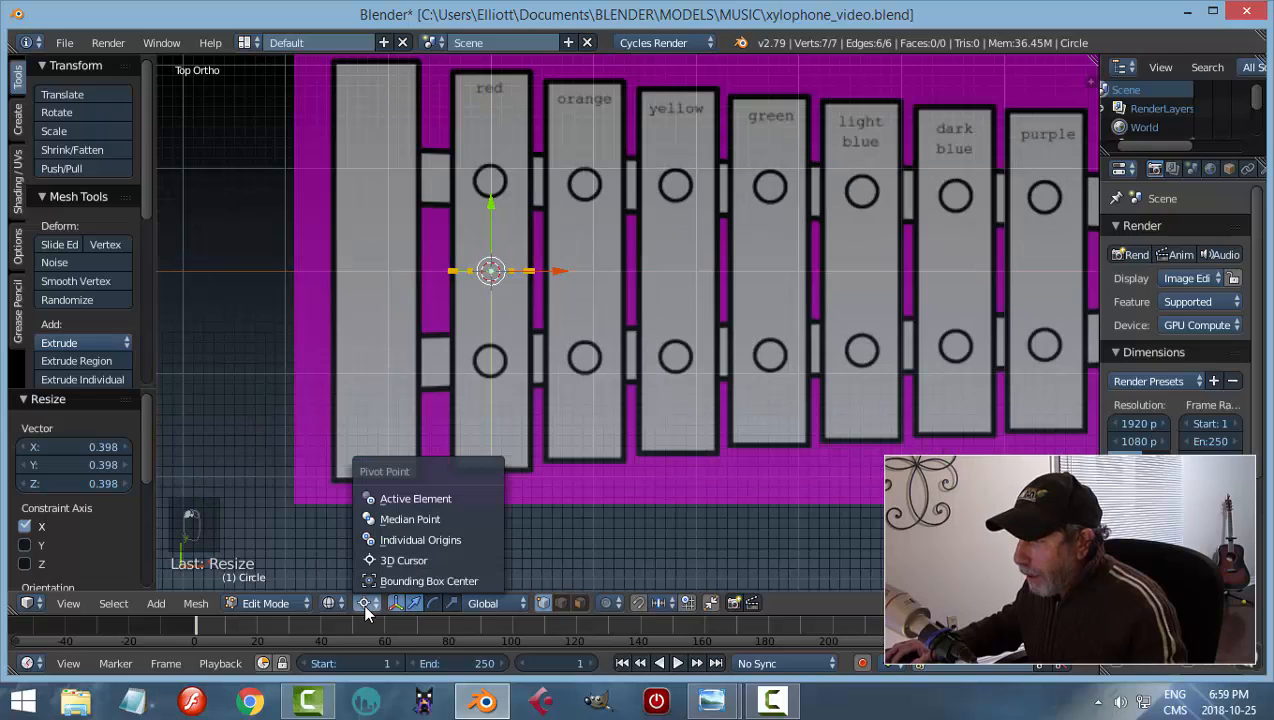
click(398, 520)
middle_drag(572, 390, 575, 404)
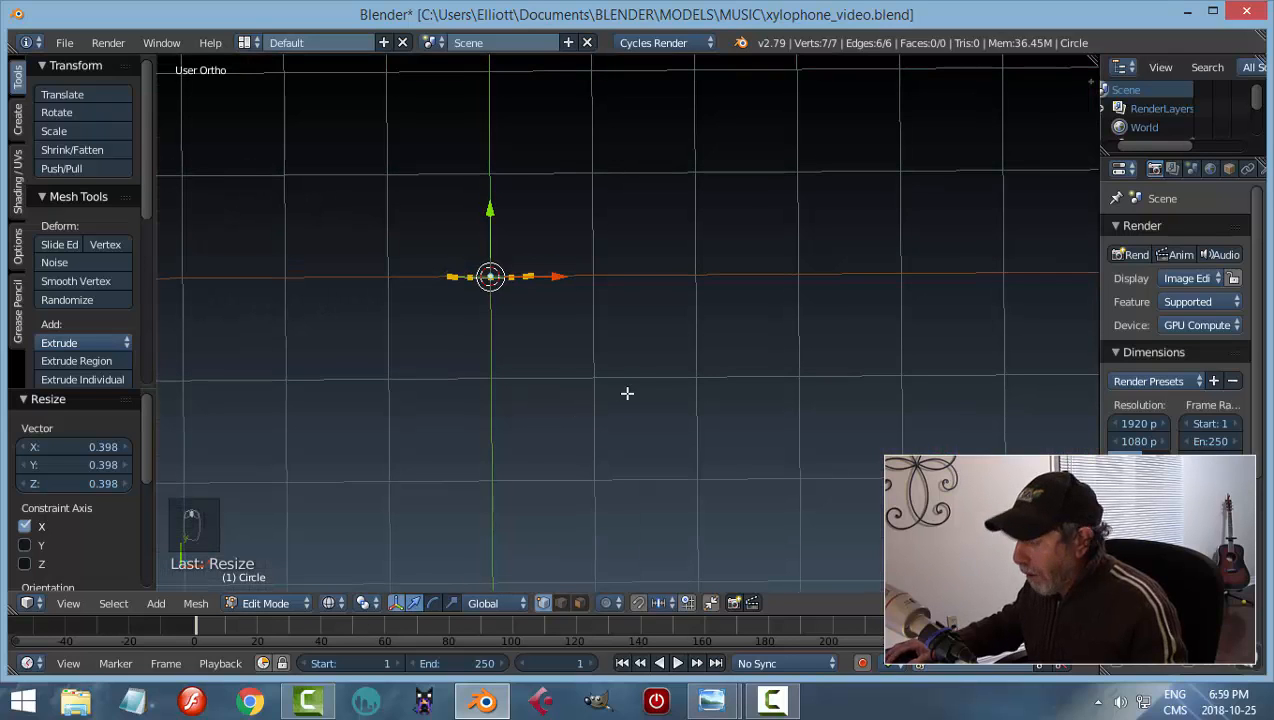
key(KP_7)
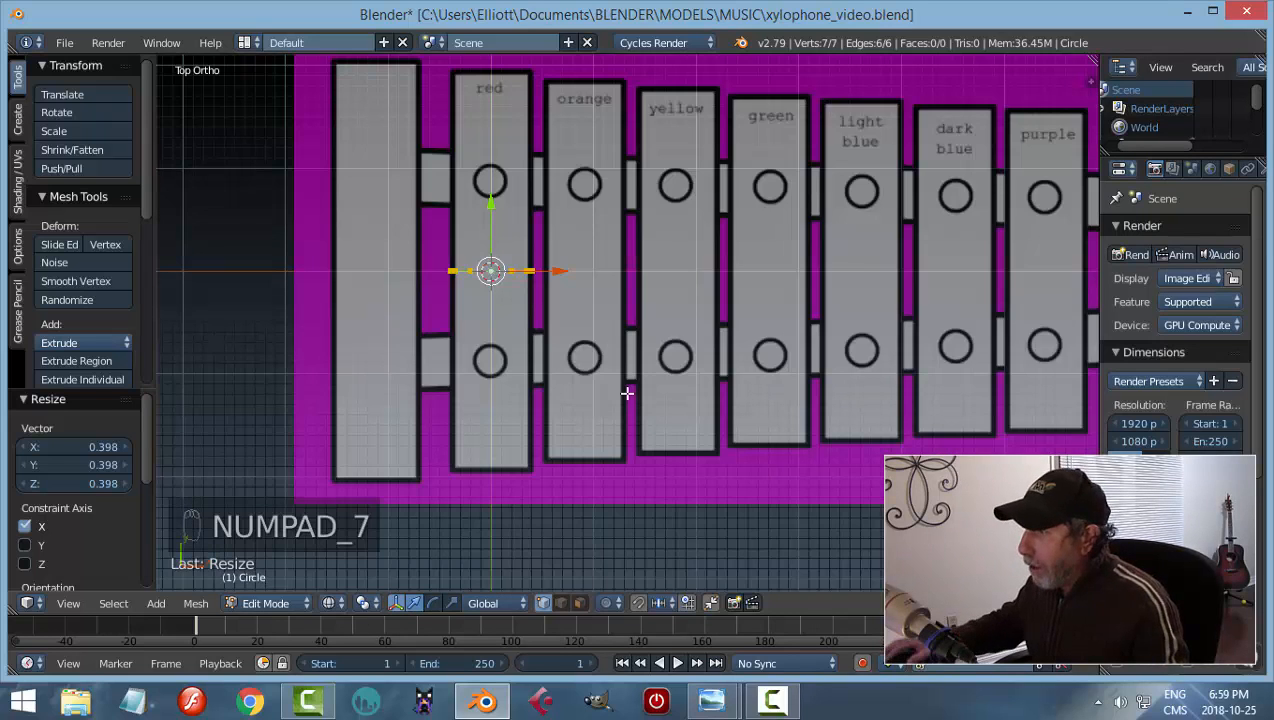
shift+middle_drag(653, 344, 629, 411)
key(e)
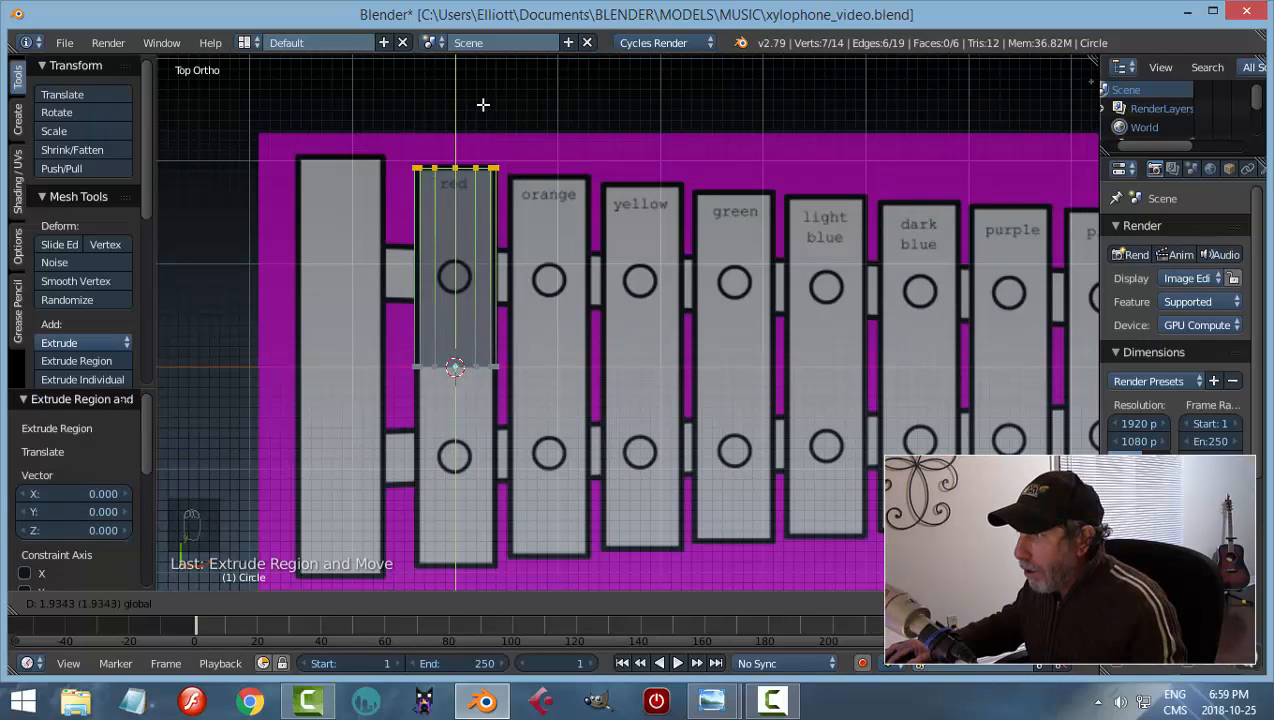
click(482, 102)
scroll(534, 385, up, 2)
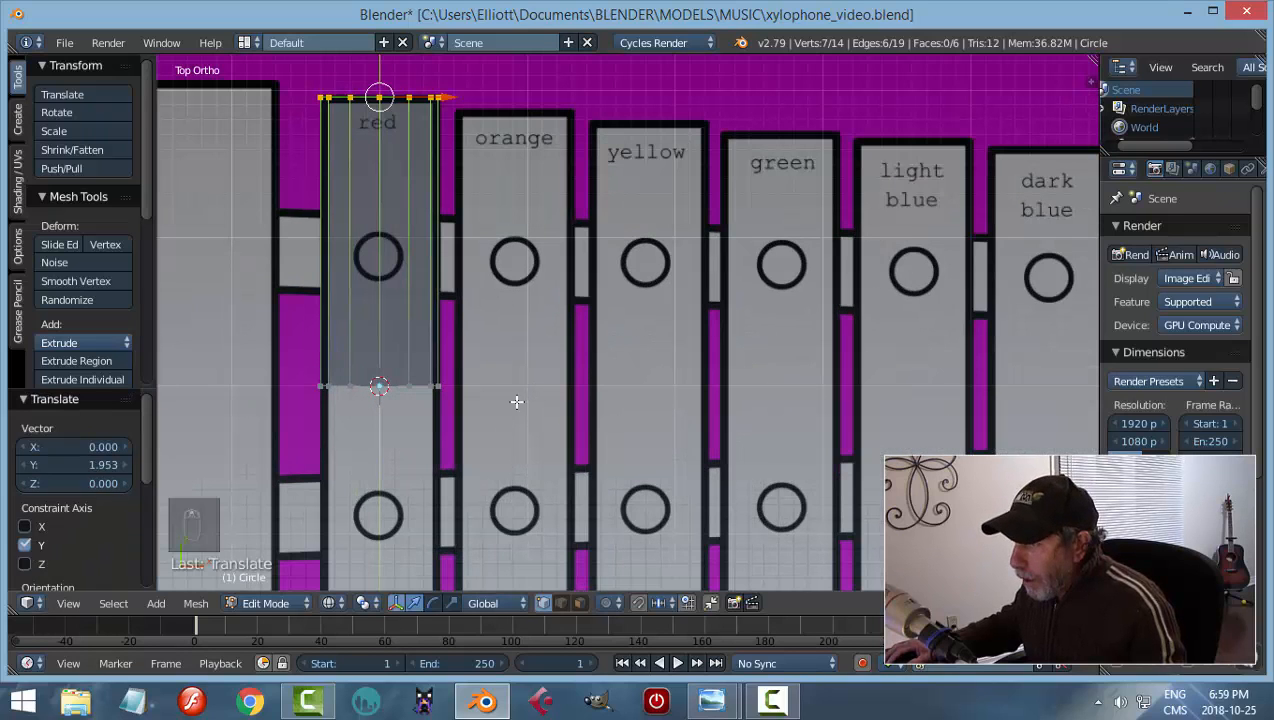
key(a)
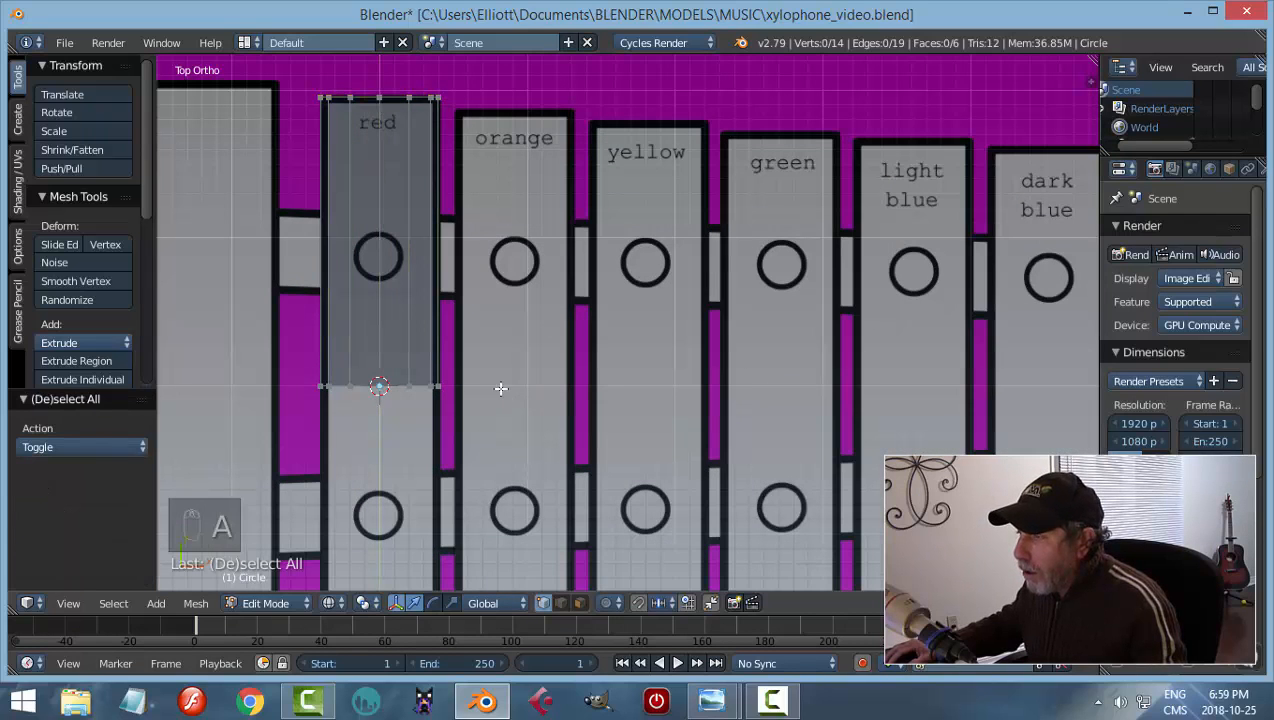
Set the pivot to the 3D Cursor and flatten the entire half bar along Z by a factor of about 0.738 in front view
shift+middle_drag(501, 388, 633, 382)
key(KP_1)
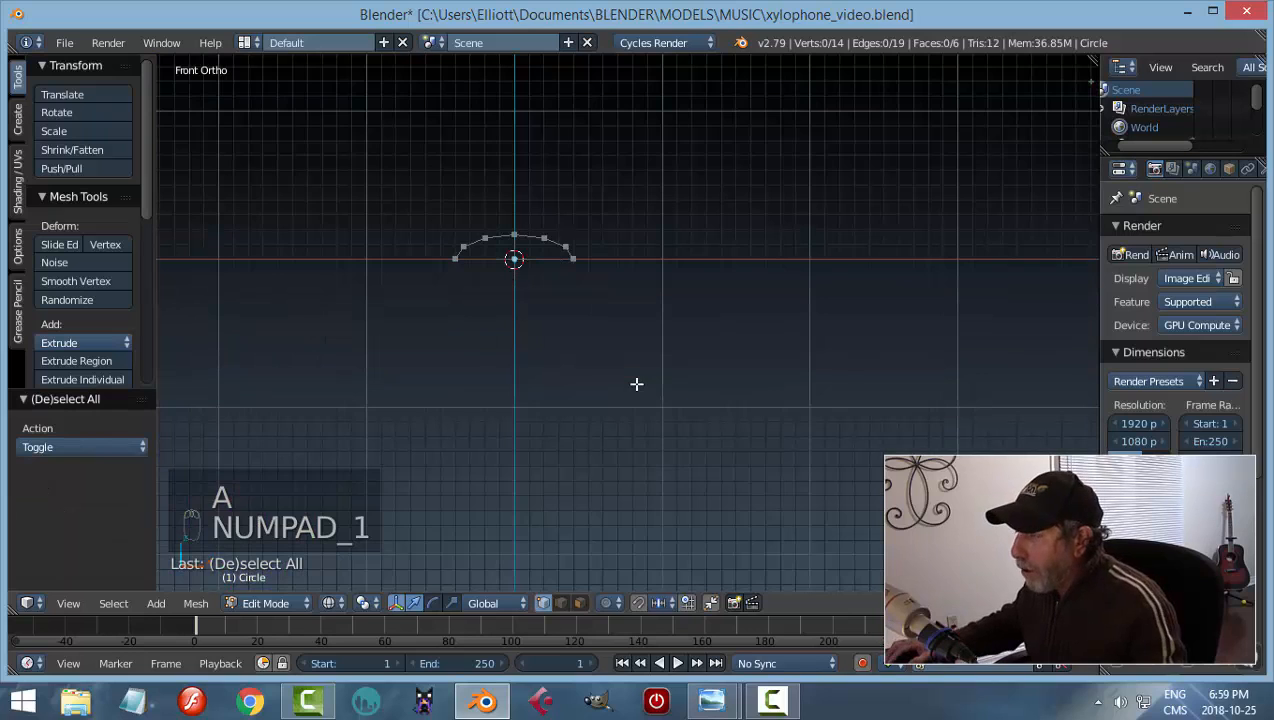
scroll(637, 384, up, 3)
key(s)
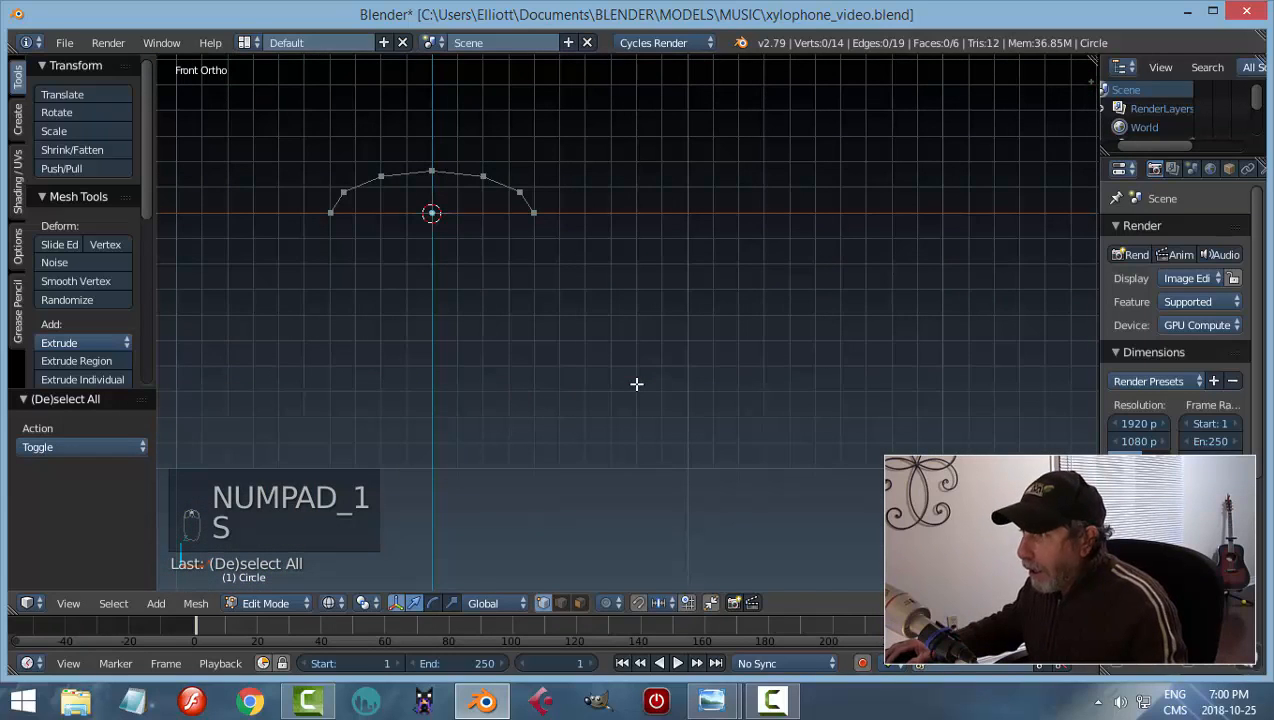
key(a)
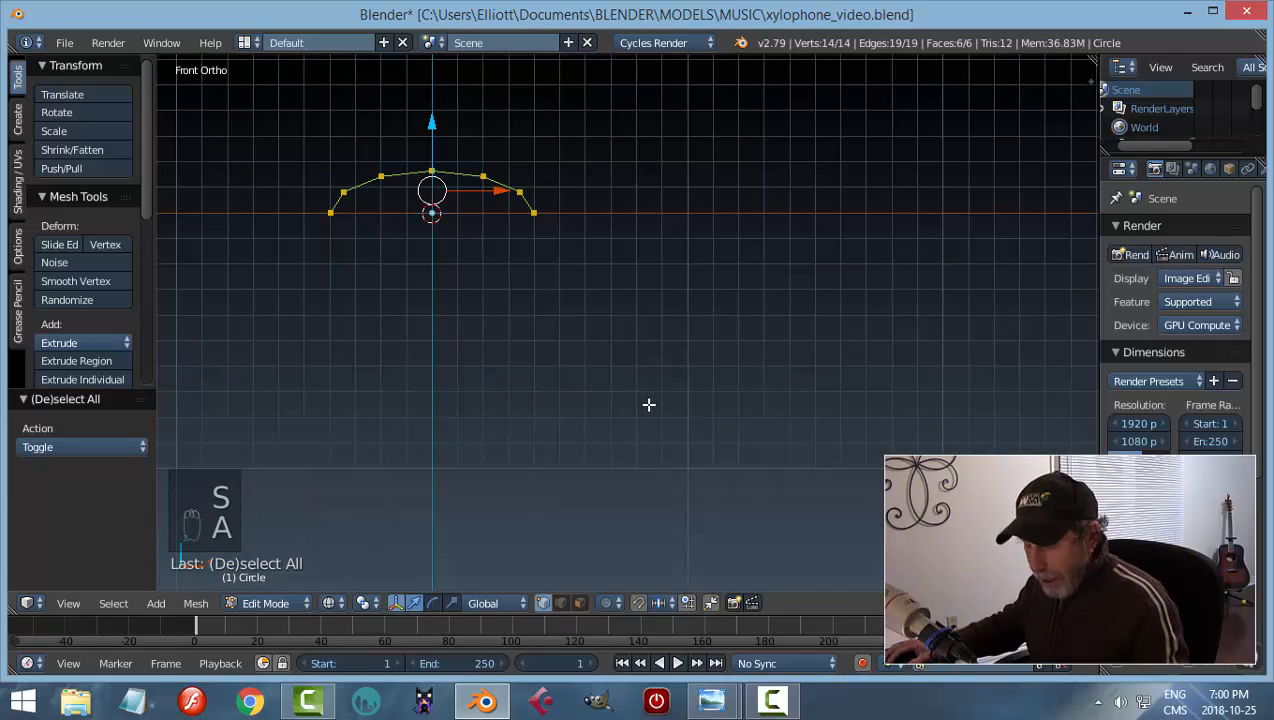
click(363, 603)
click(392, 566)
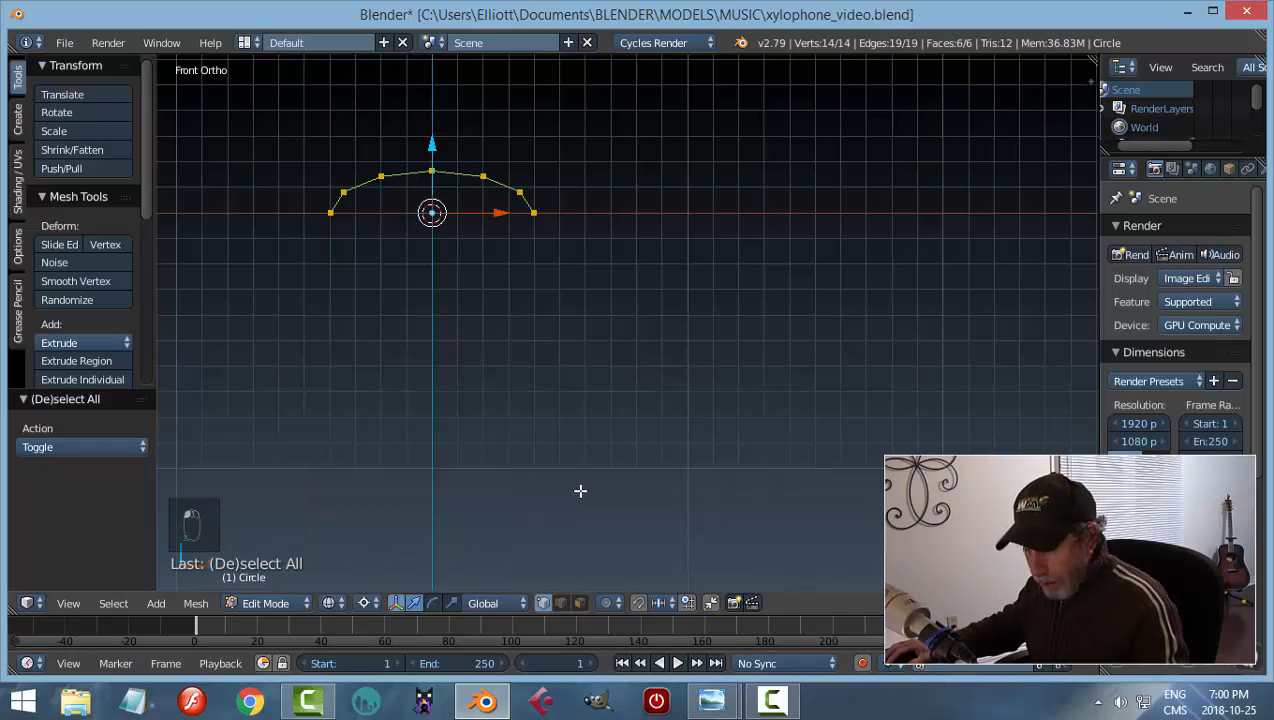
key(s)
key(z)
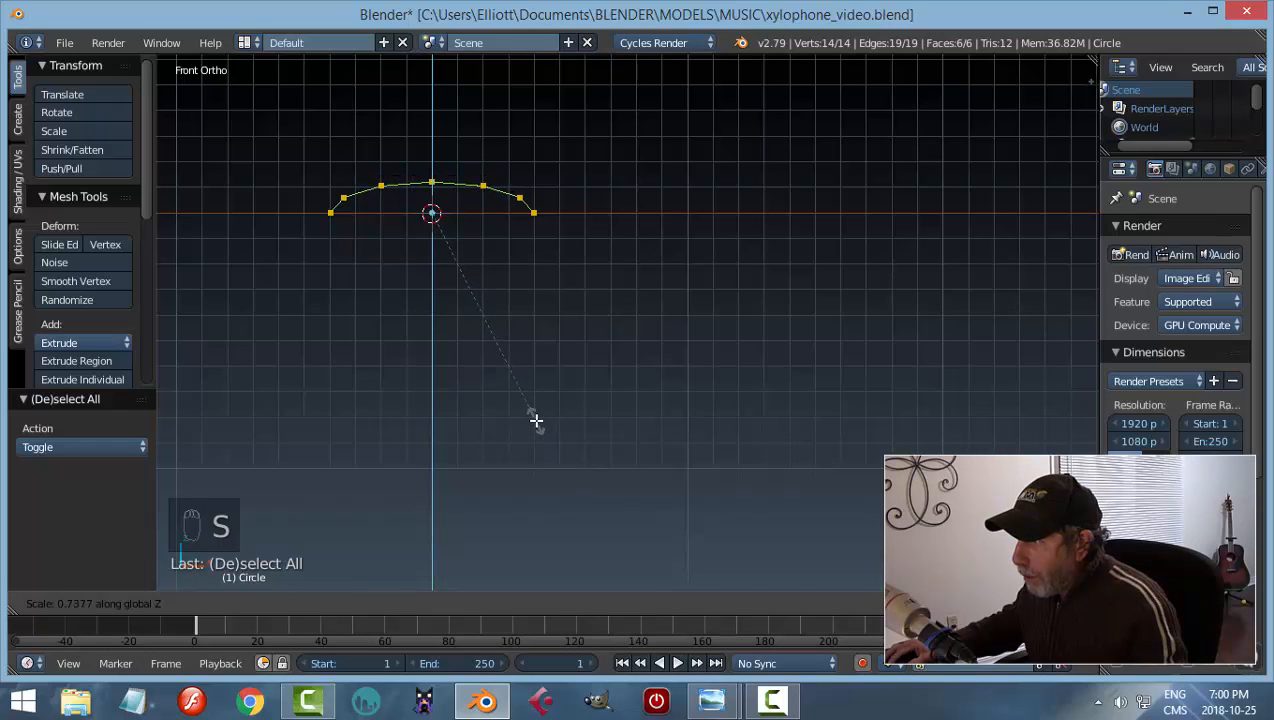
click(535, 421)
Return to the top view of the red bar and deselect all its vertices
key(KP_7)
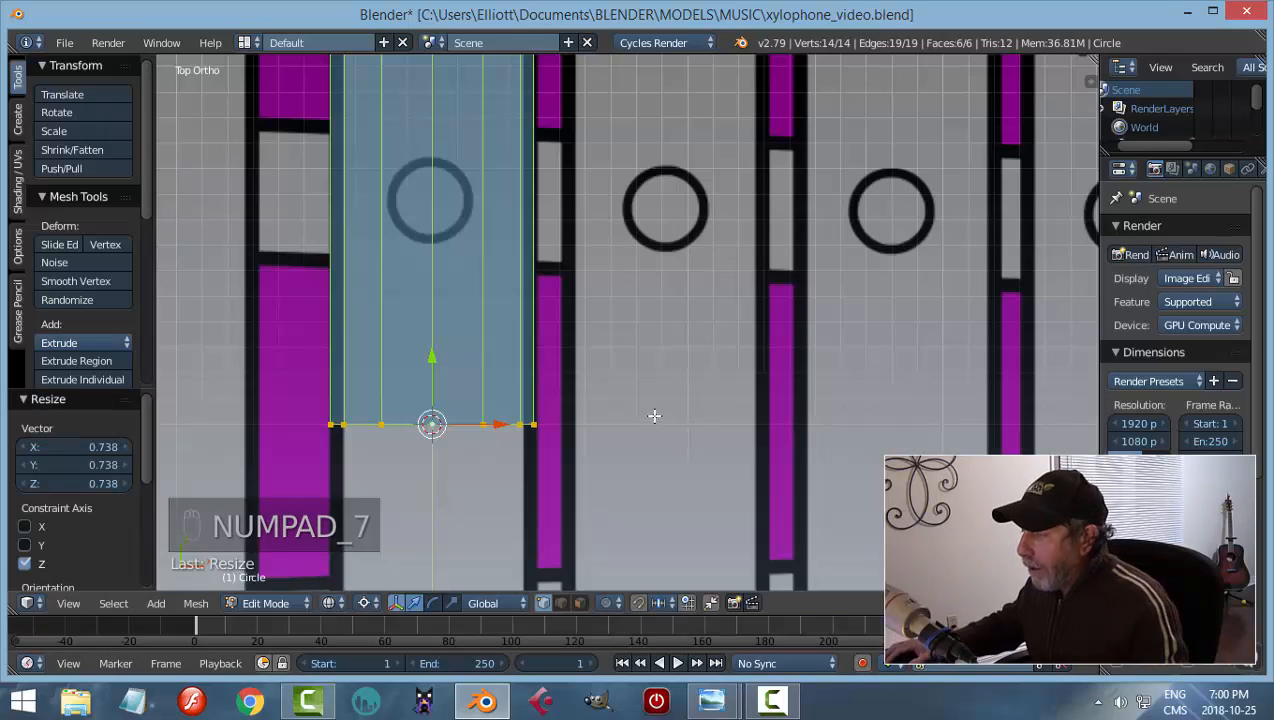
shift+scroll(651, 420, up, 5)
key(a)
key(a)
scroll(665, 416, down, 1)
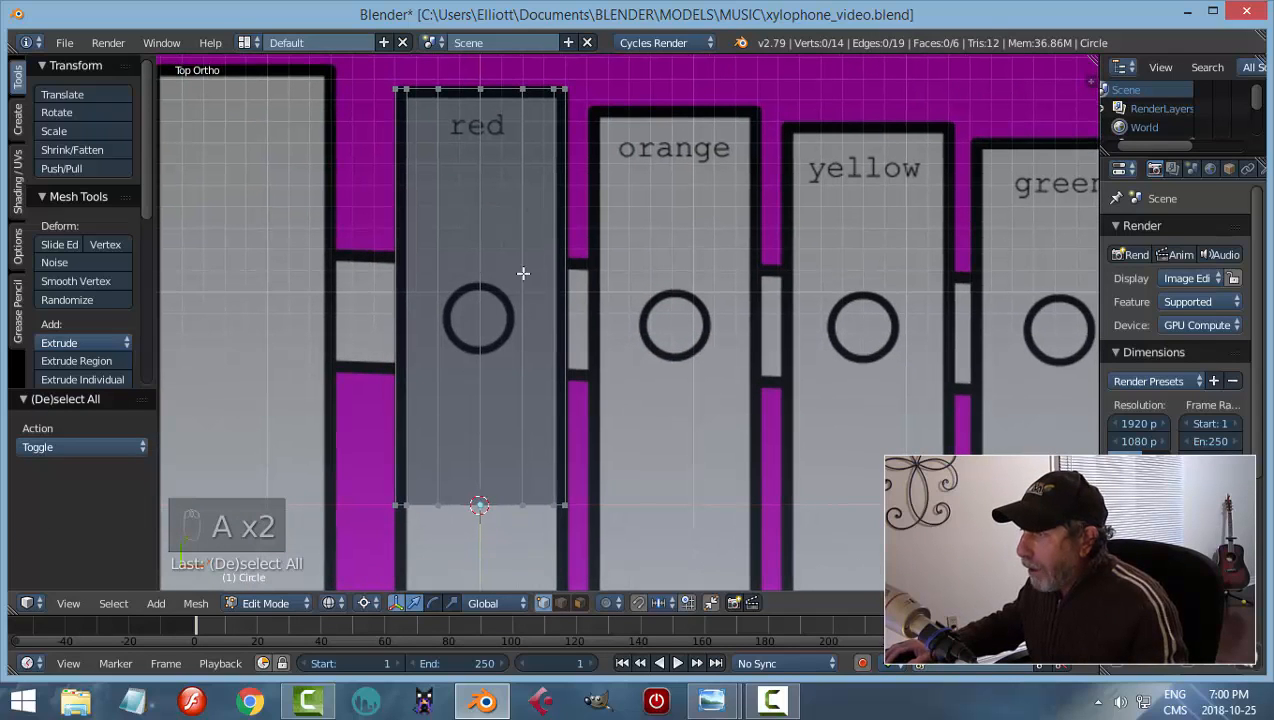
Add two loop cuts across the red bar, one just above and one just below the hole outline
key(ctrl+r)
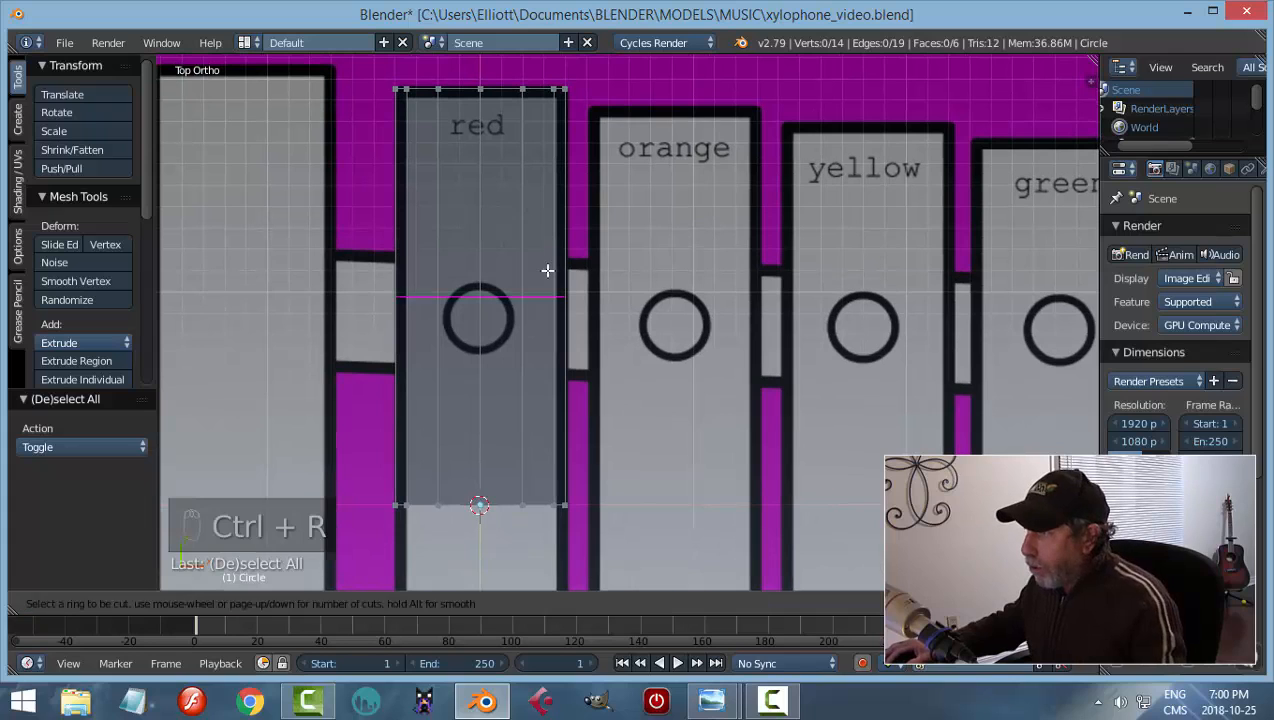
click(546, 270)
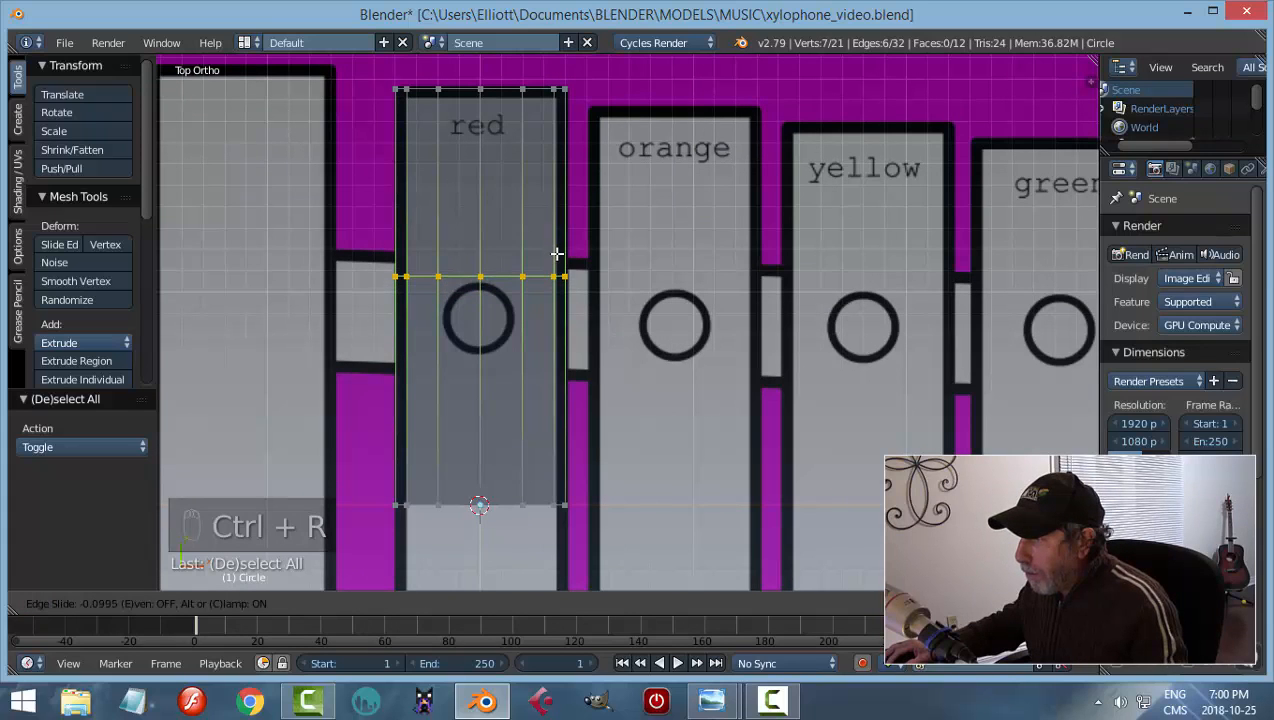
click(557, 255)
key(ctrl+r)
click(560, 392)
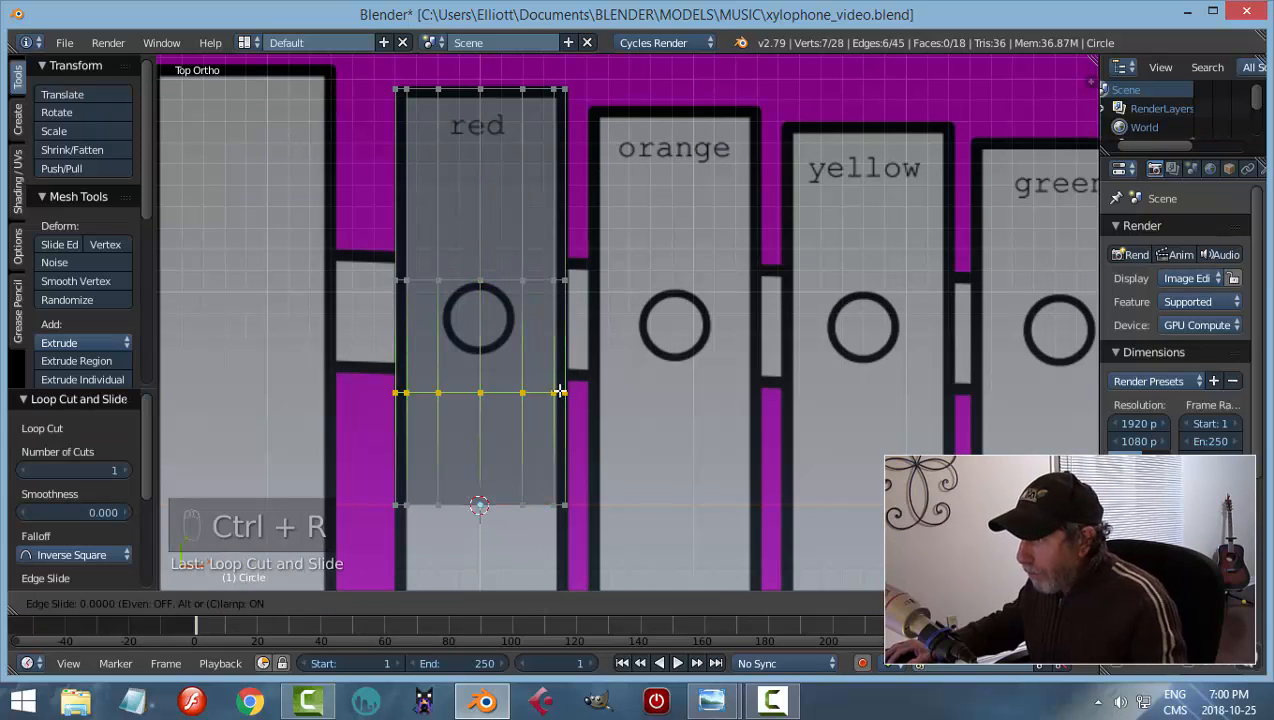
click(558, 364)
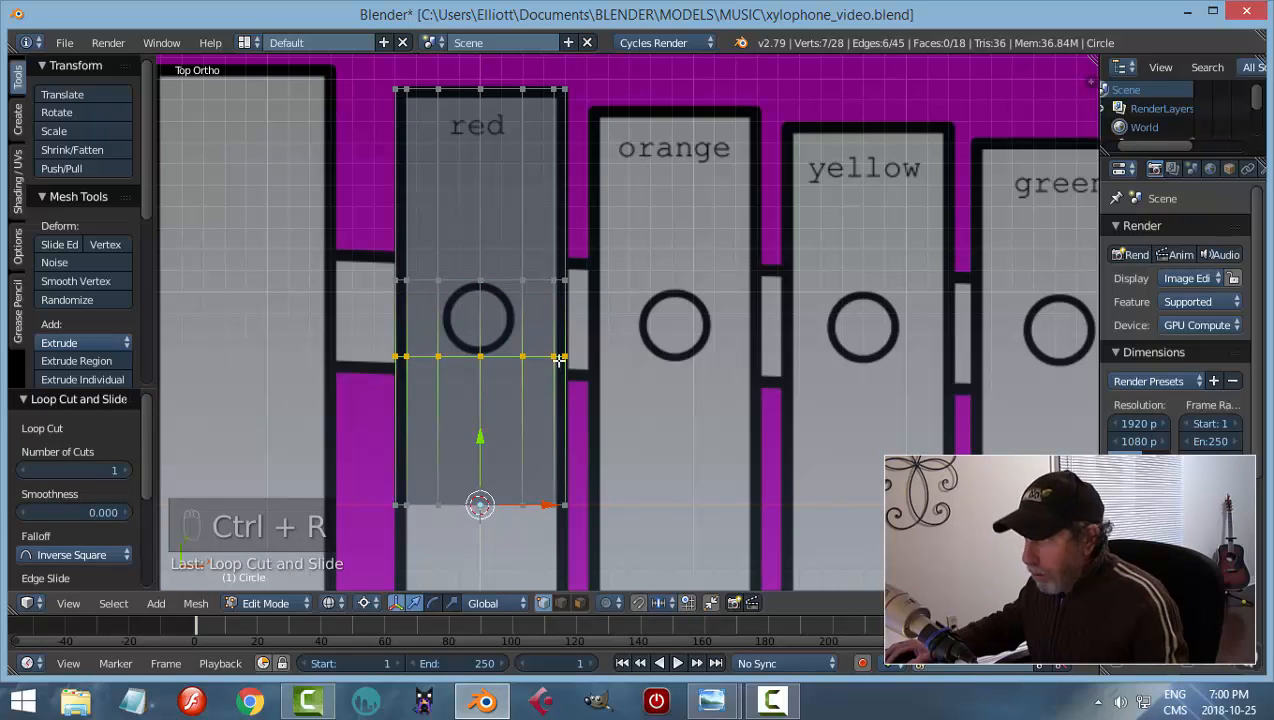
Add a third loop cut midway between the other two, through the hole's centre, and deselect everything
key(a)
key(ctrl+r)
click(565, 326)
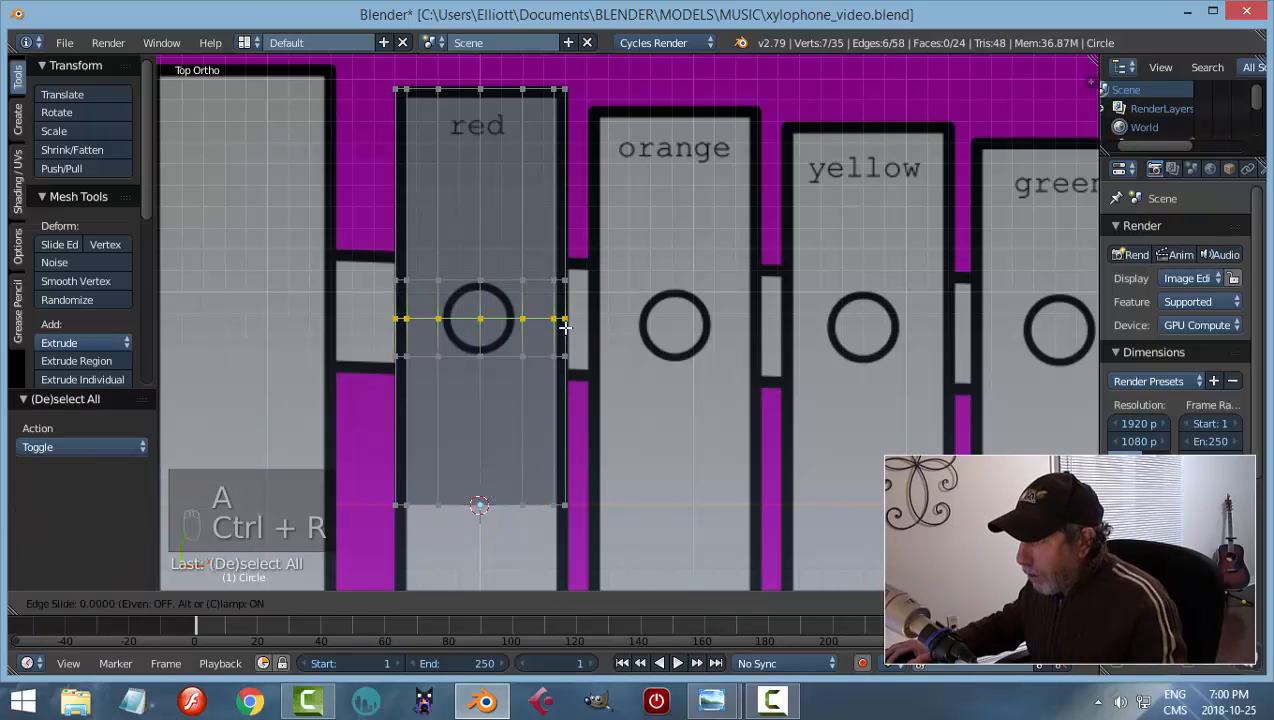
click(565, 326)
key(a)
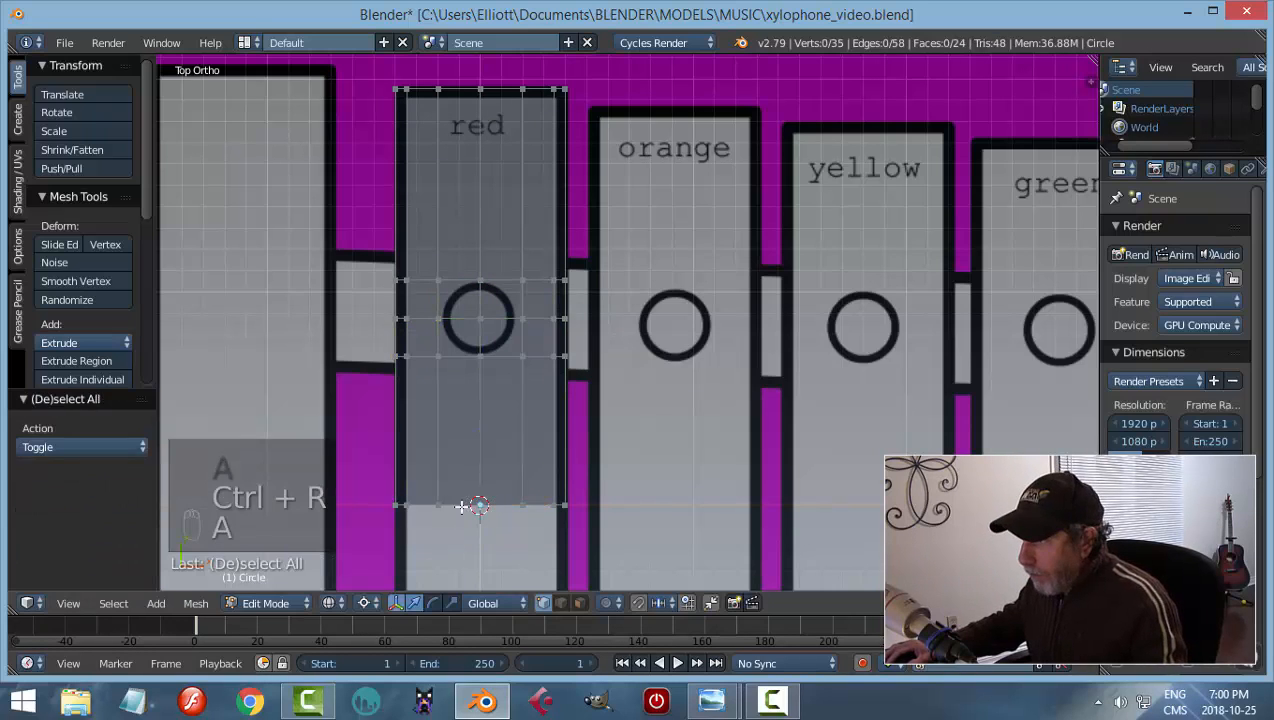
Set the pivot to Median Point and snap the 3D cursor to the red bar's vertex at the hole's centre
click(364, 603)
click(405, 540)
scroll(555, 421, up, 2)
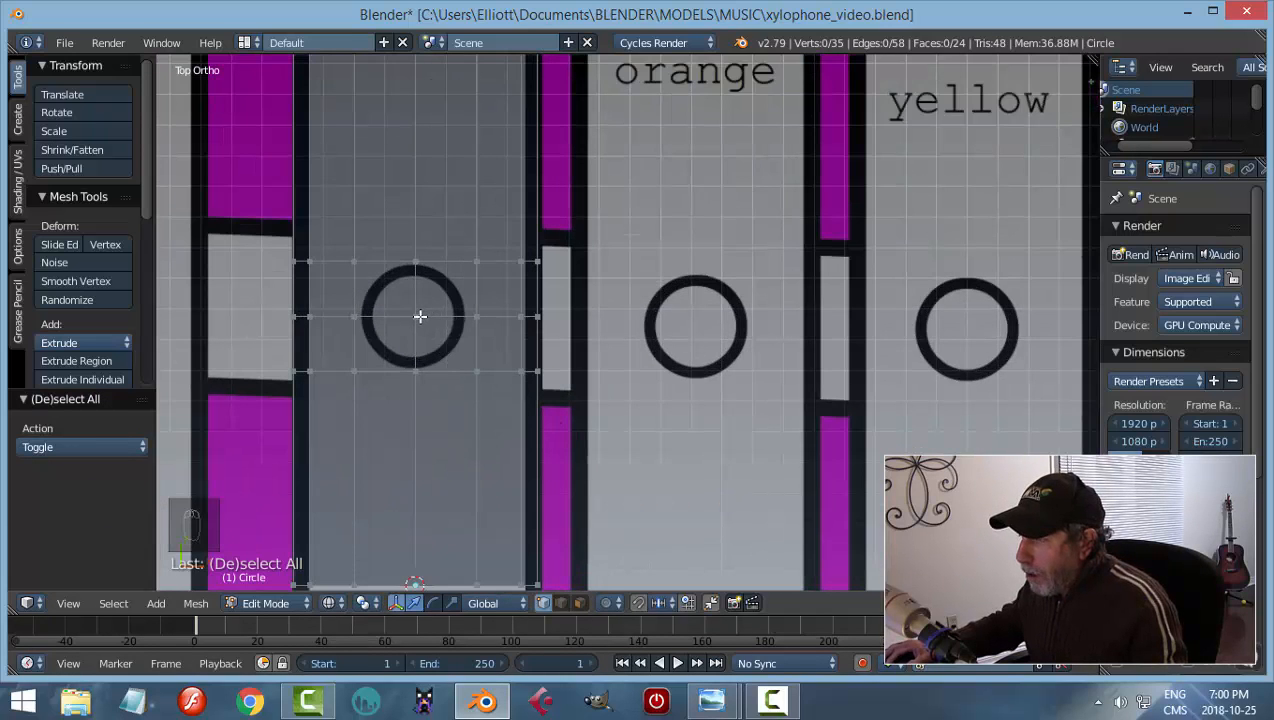
scroll(551, 366, down, 1)
shift+middle_drag(549, 370, 602, 360)
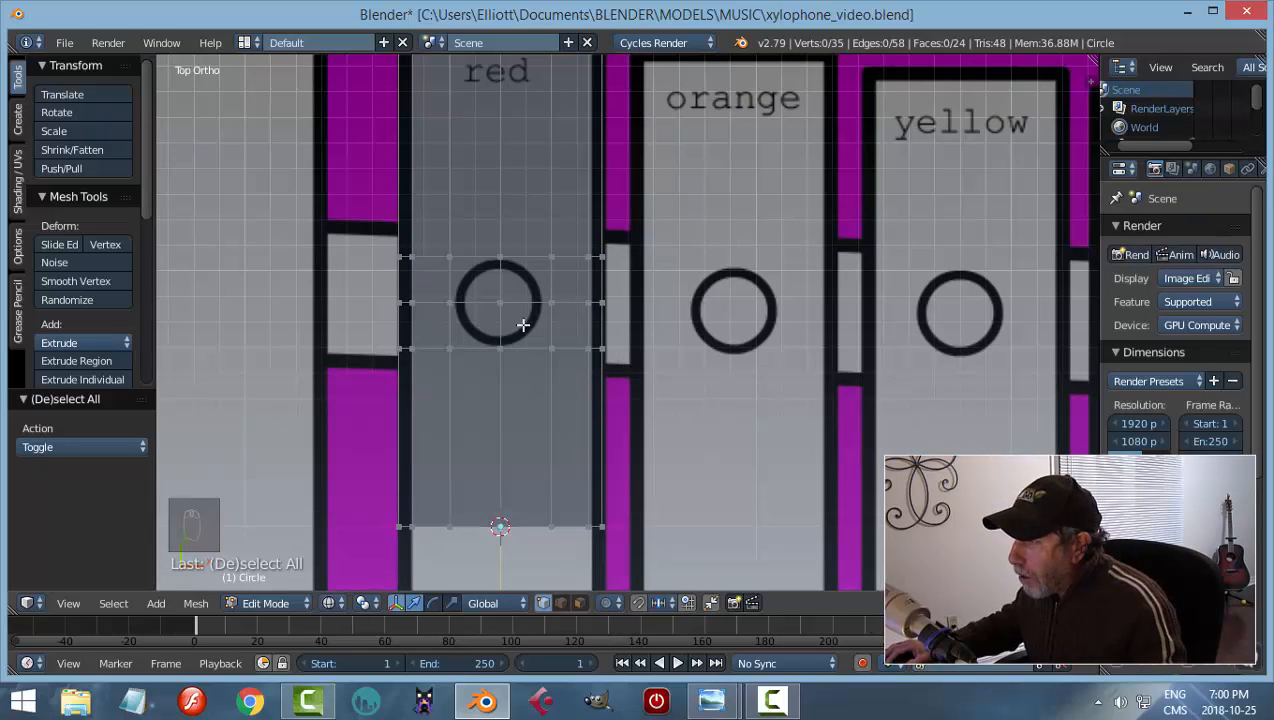
right_click(499, 301)
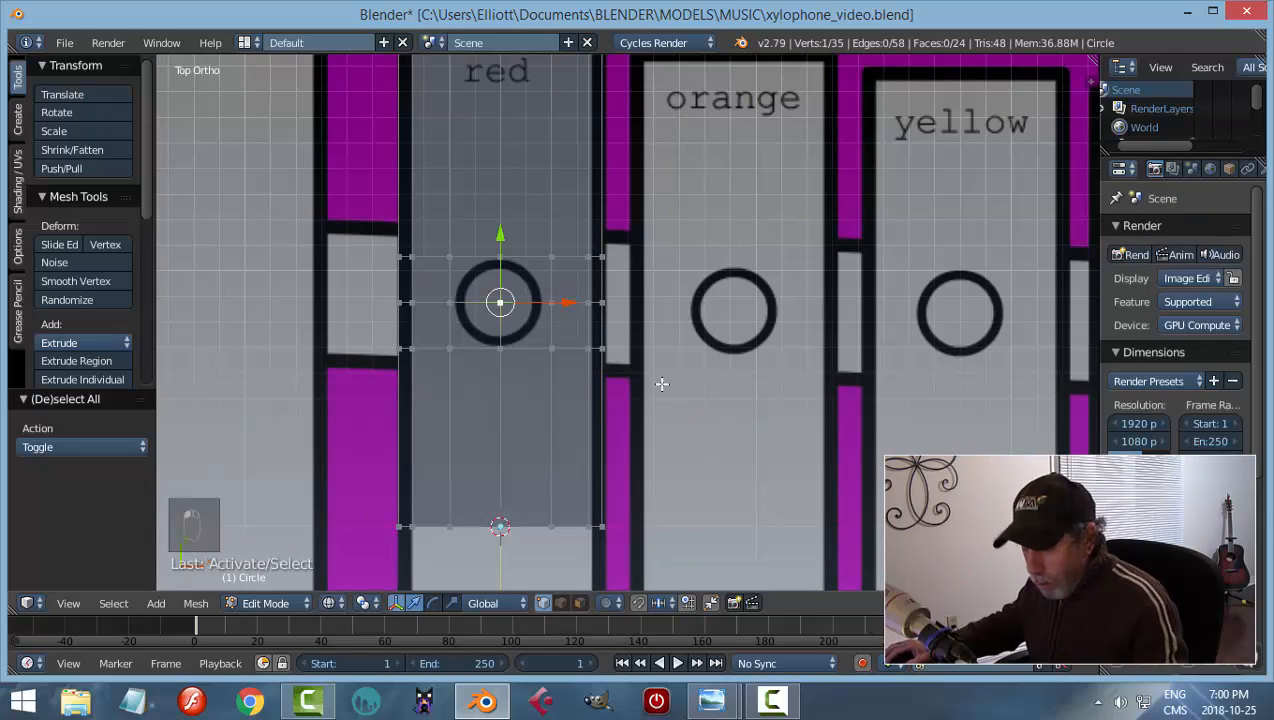
key(shift+s)
click(662, 386)
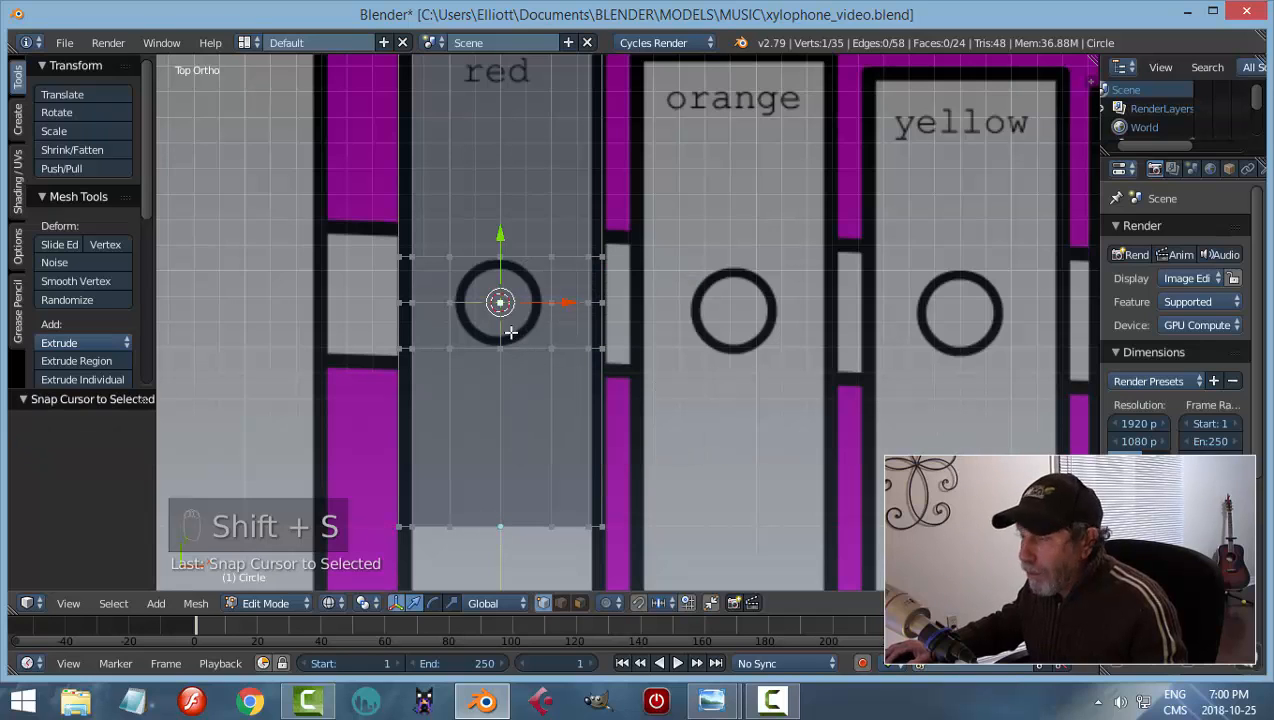
Add a circle with 8 vertices at the hole's centre, with no existing bar vertices selected
key(a)
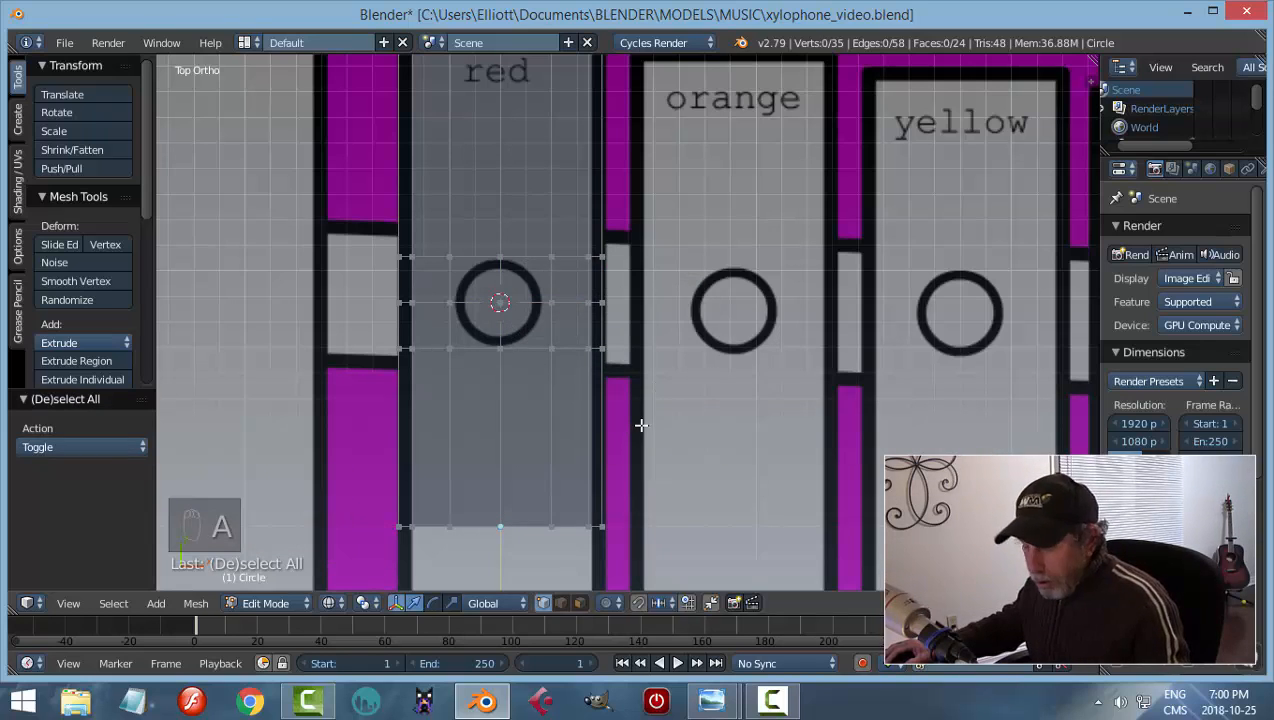
key(shift+a)
click(639, 421)
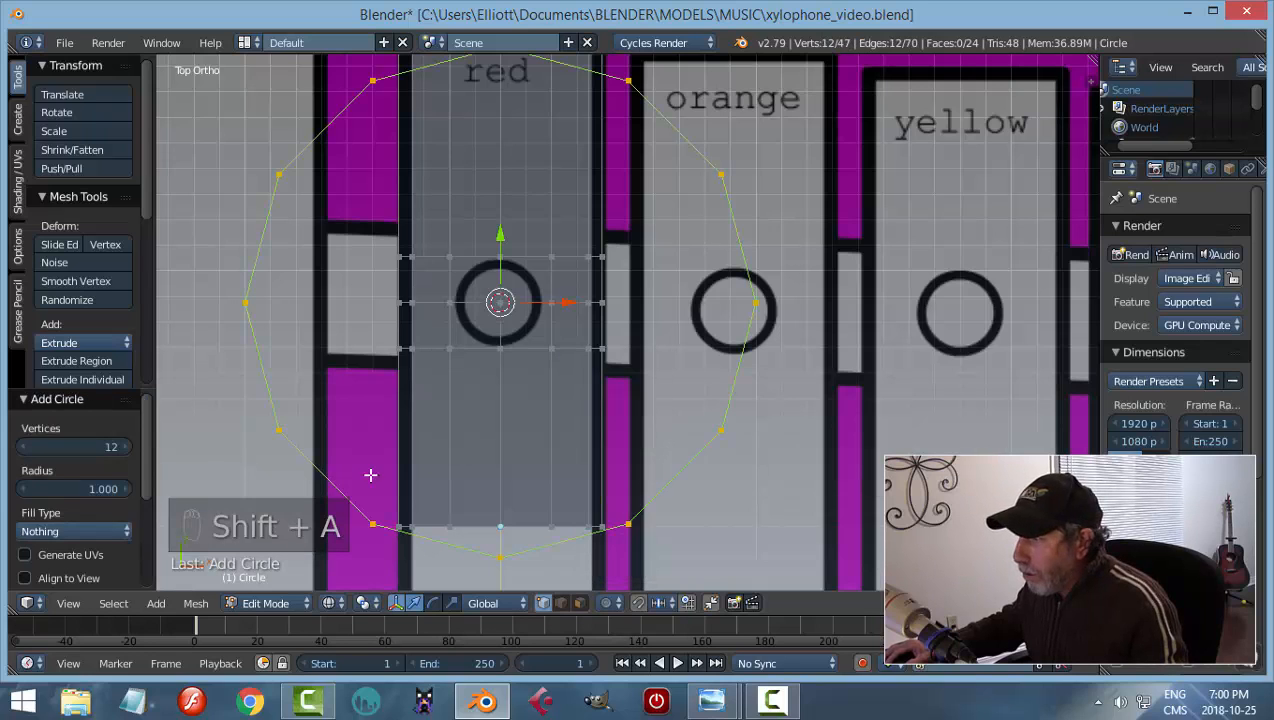
click(105, 447)
text(8)
key(Return)
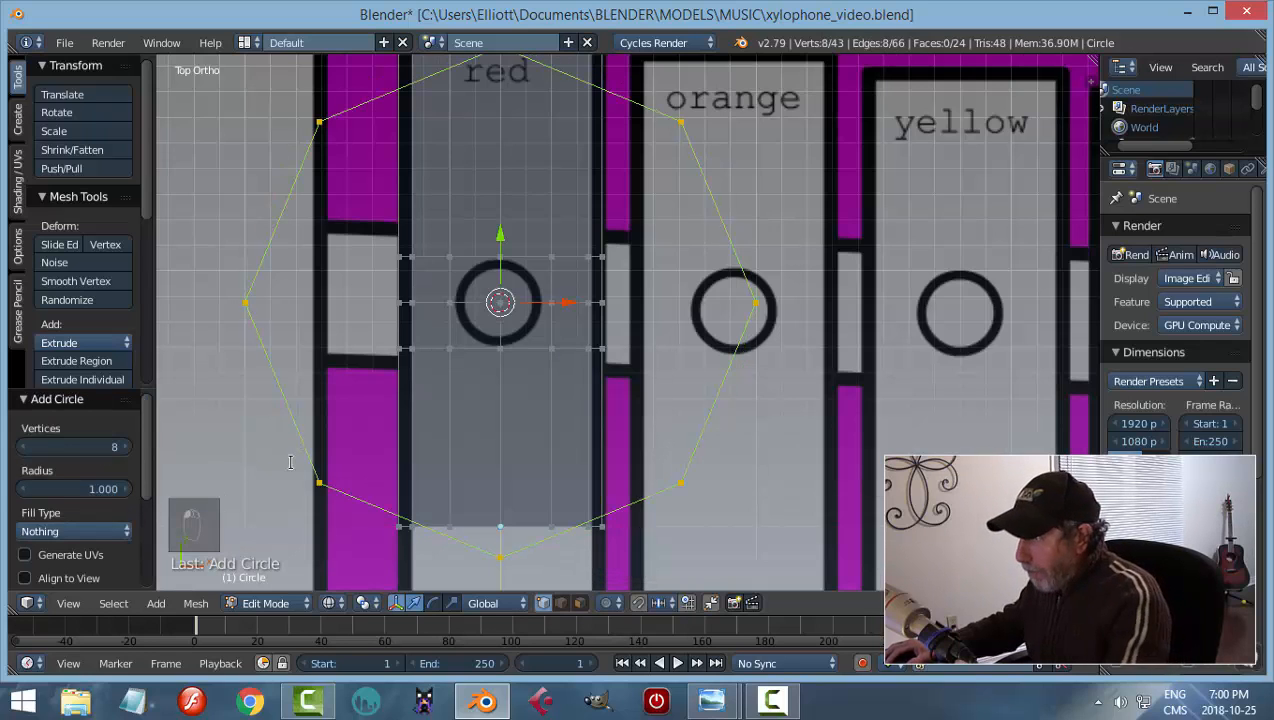
Scale the circle by 0.158 and again by 1.024 to fit the hole outline in the diagram
key(s)
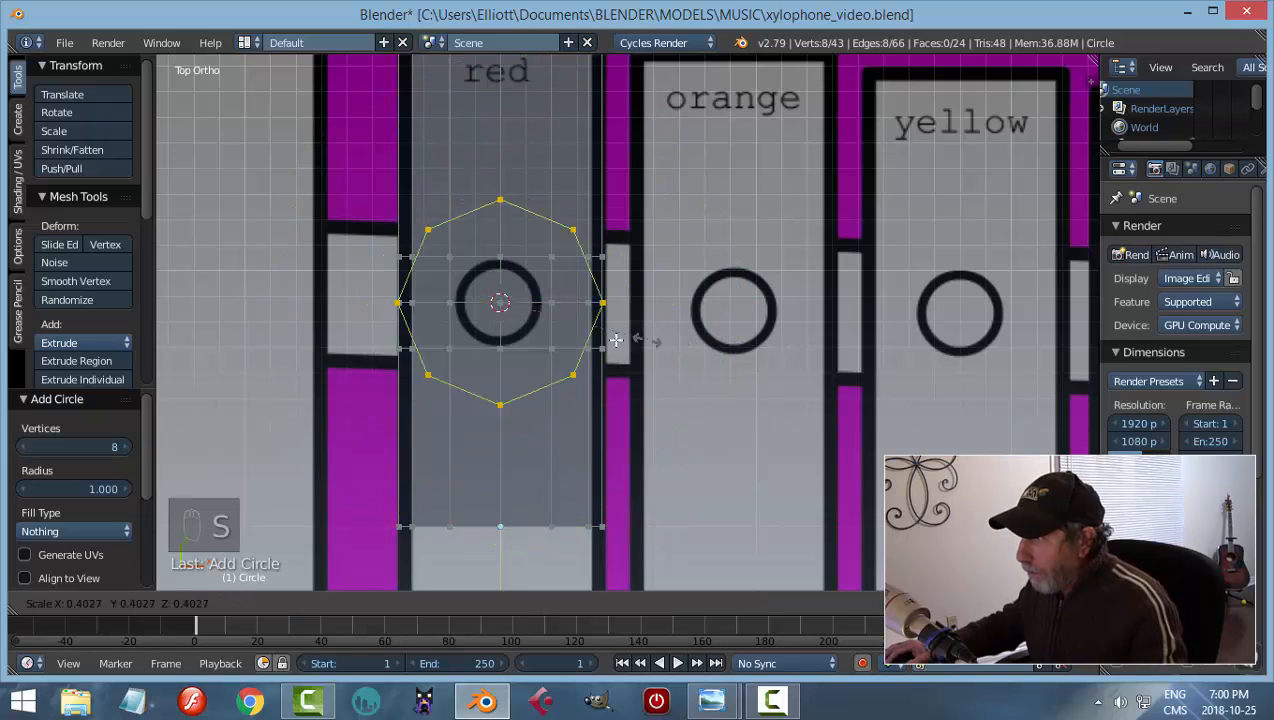
click(552, 335)
scroll(551, 335, up, 6)
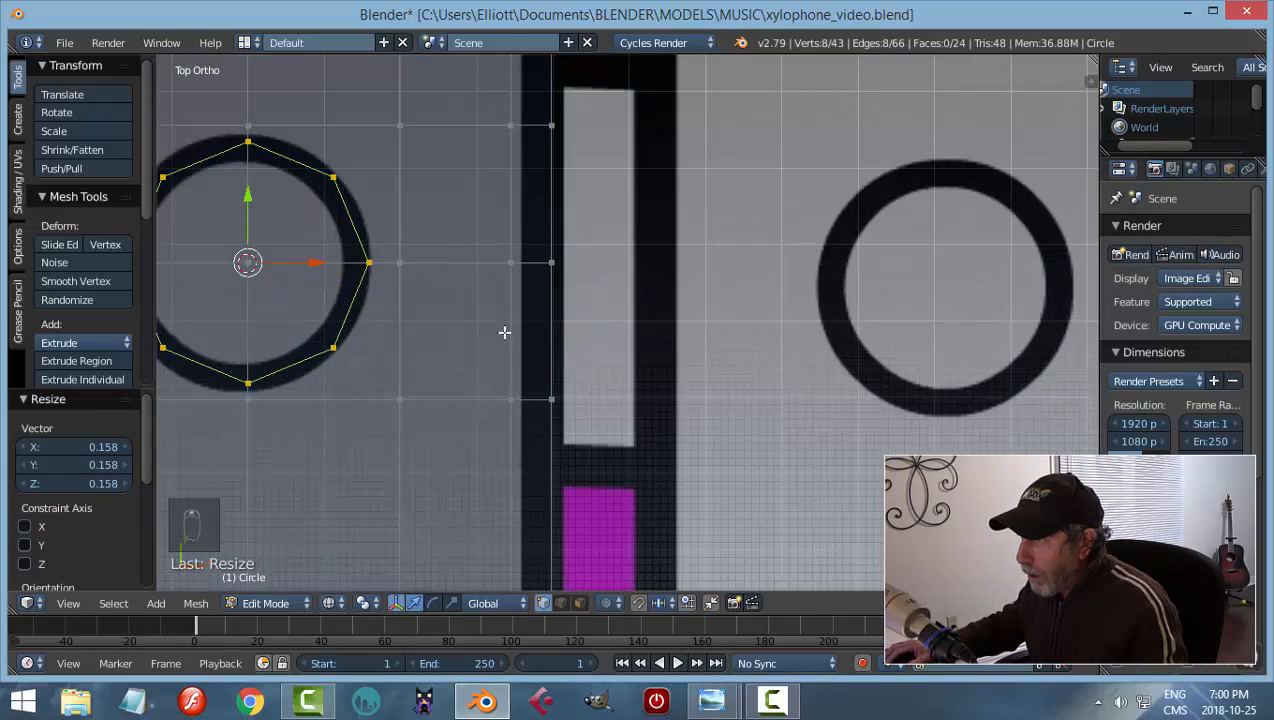
shift+middle_drag(658, 346, 691, 350)
key(s)
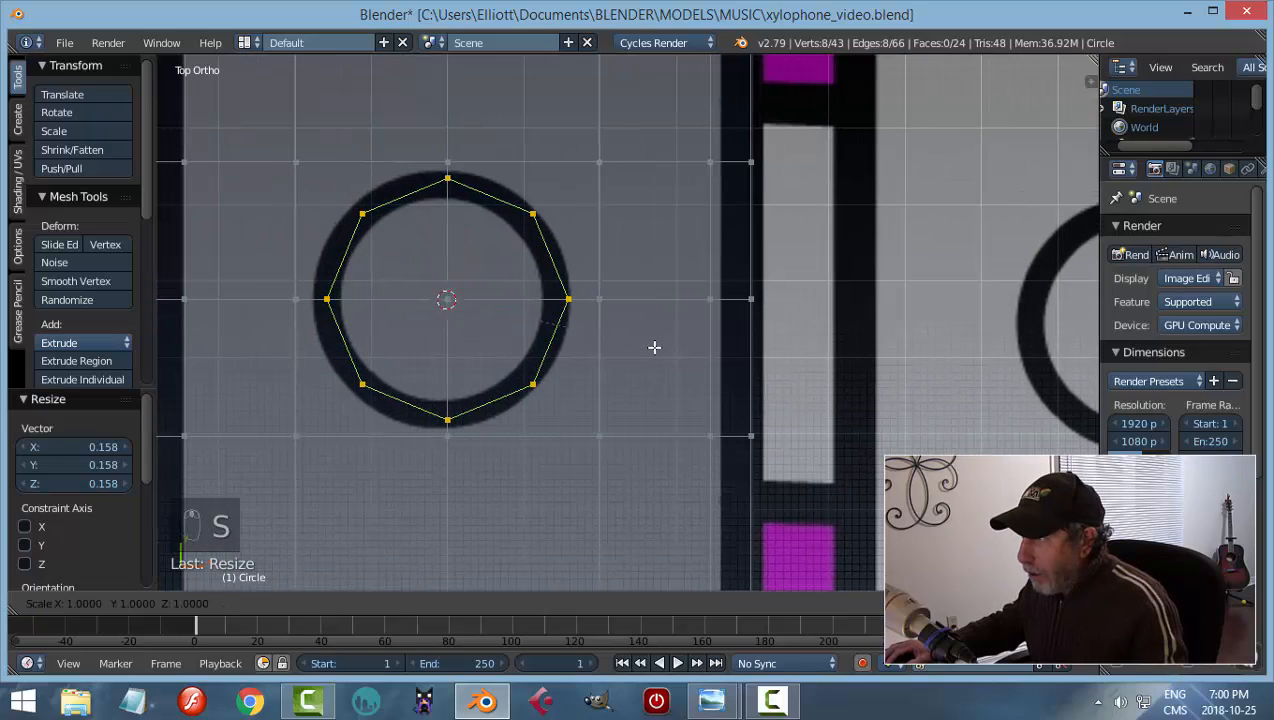
click(655, 348)
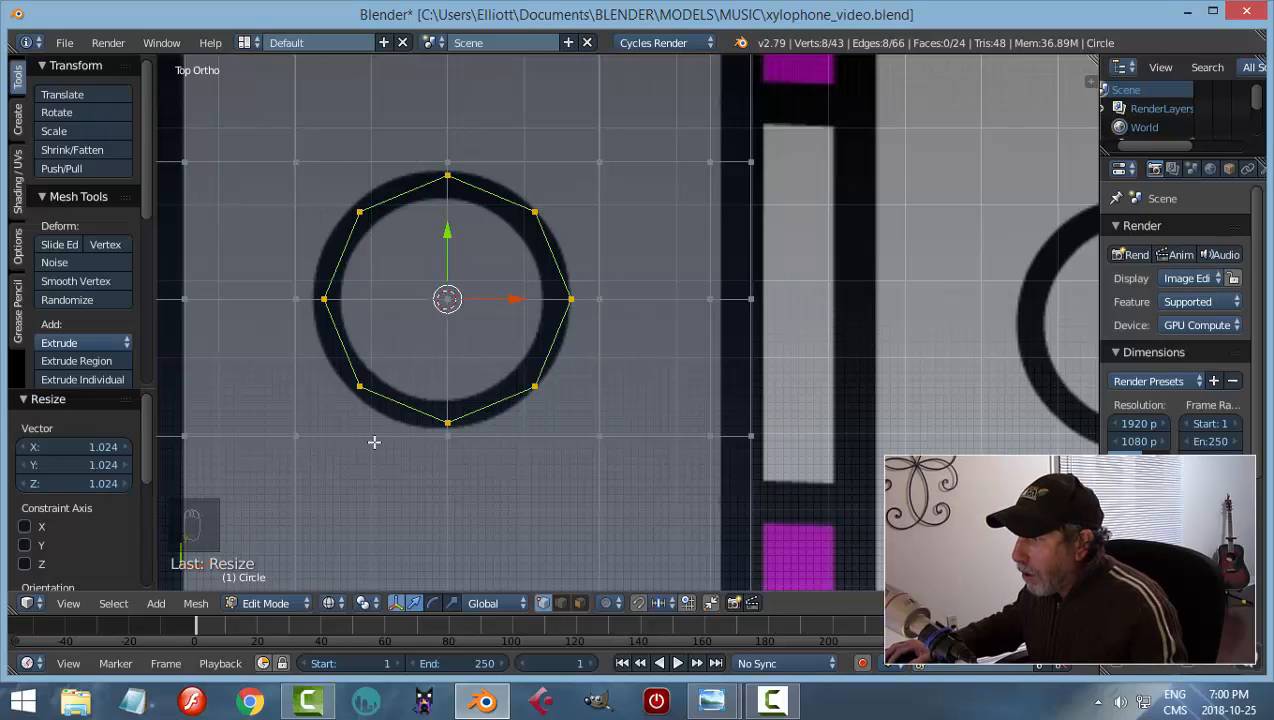
Knife-cut a closed octagon into the red bar's surface, following the eight vertices of the circle
key(a)
scroll(549, 233, up, 2)
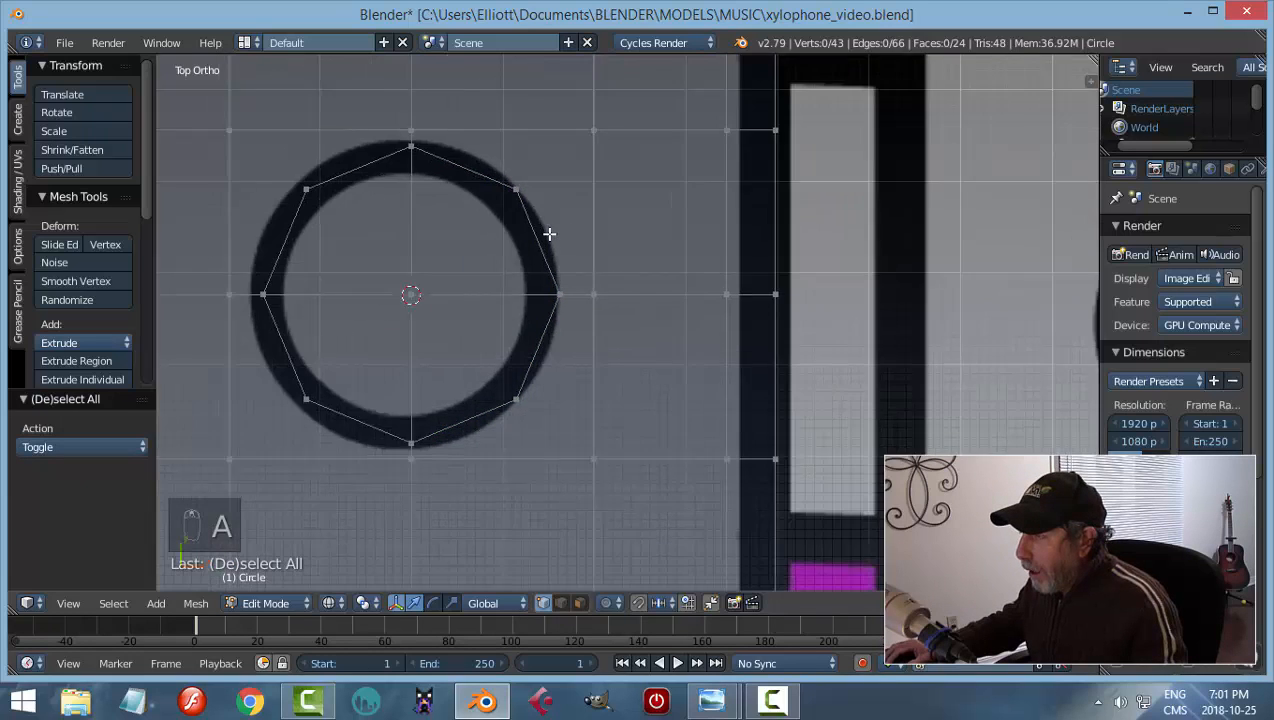
scroll(549, 245, down, 2)
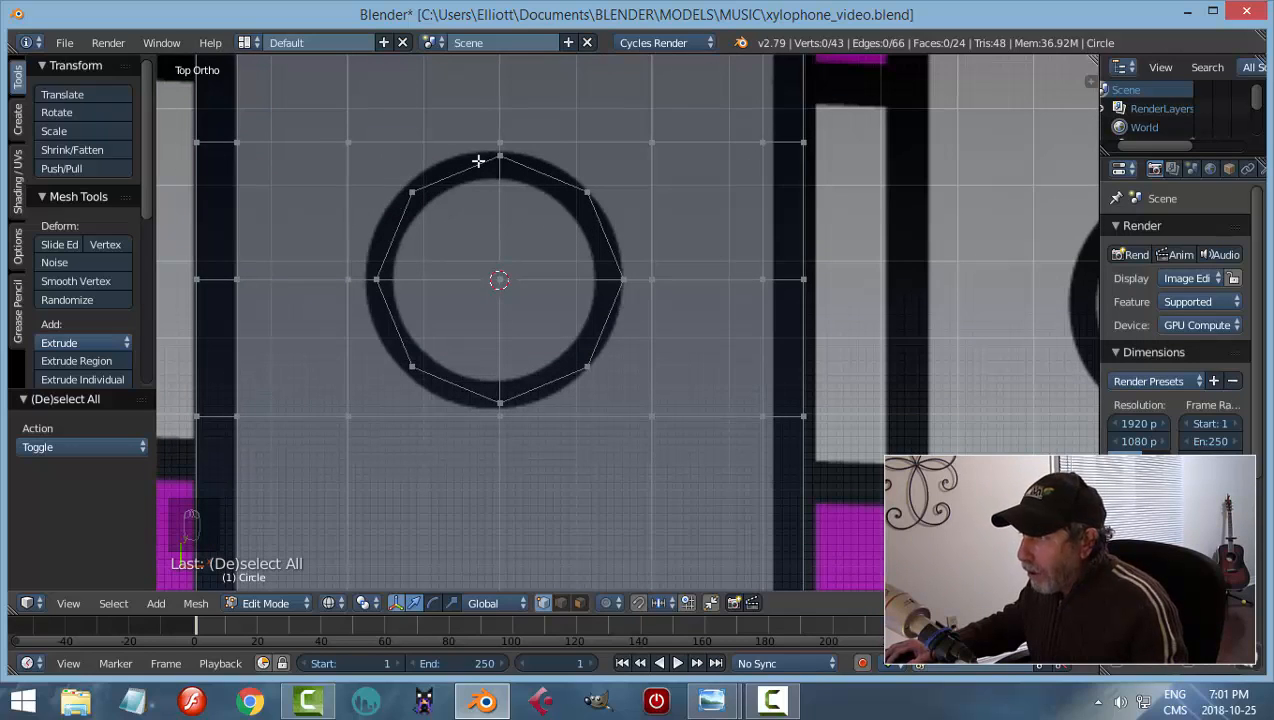
key(k)
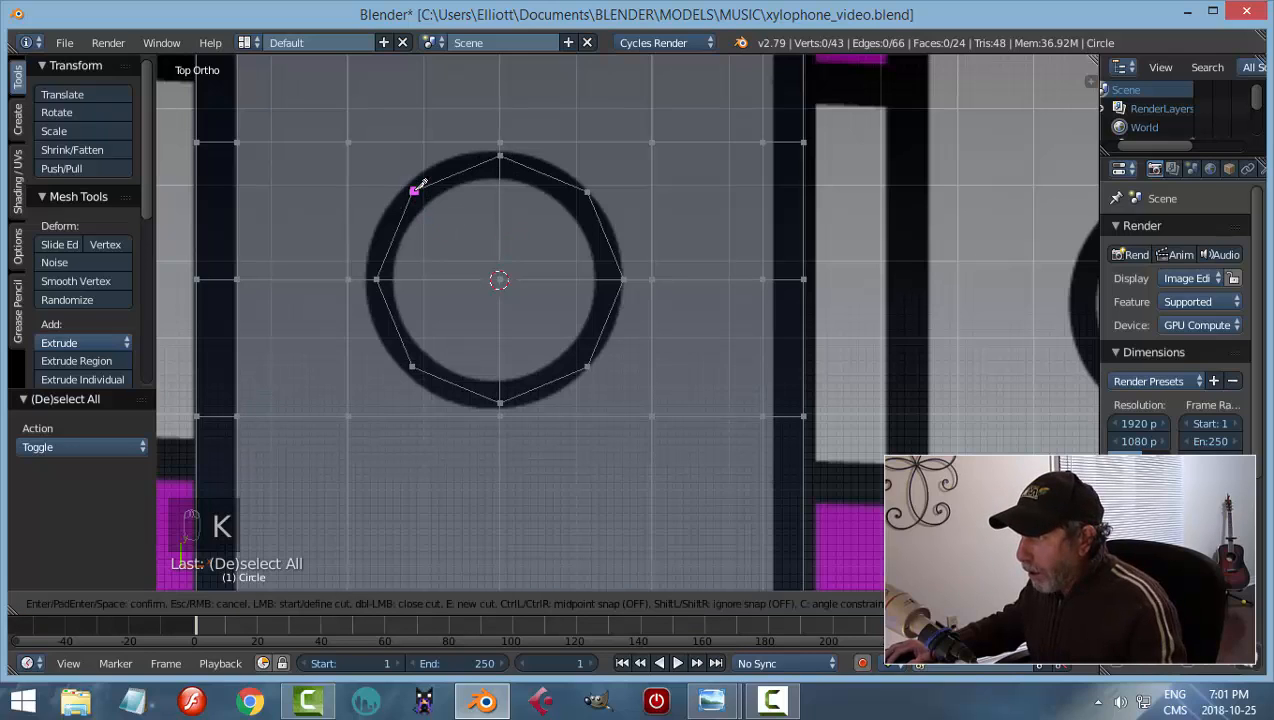
click(501, 152)
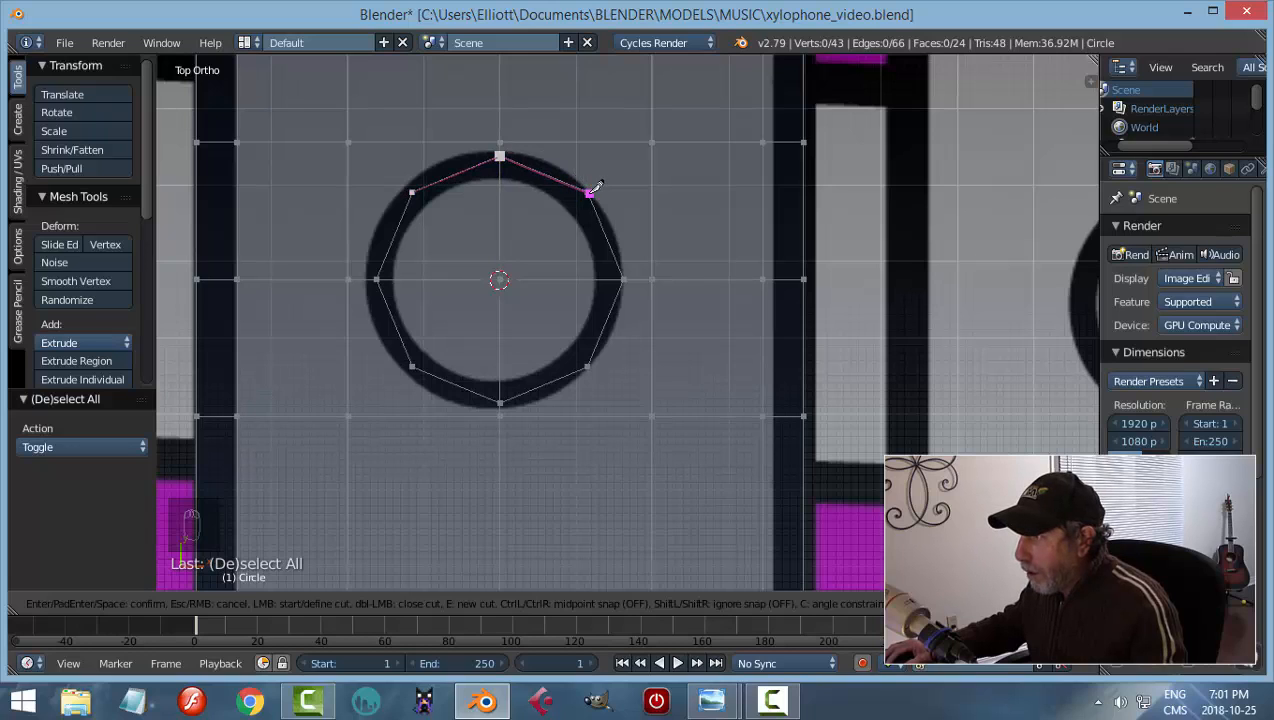
click(589, 192)
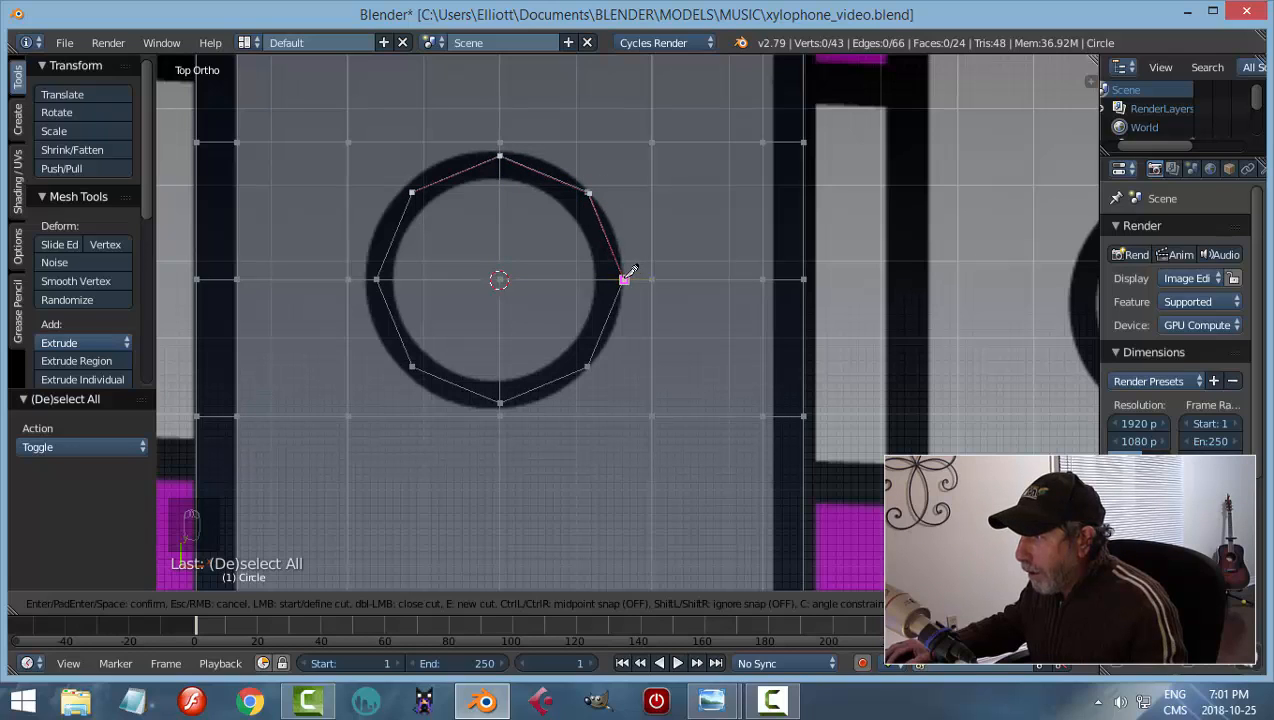
click(624, 279)
click(589, 368)
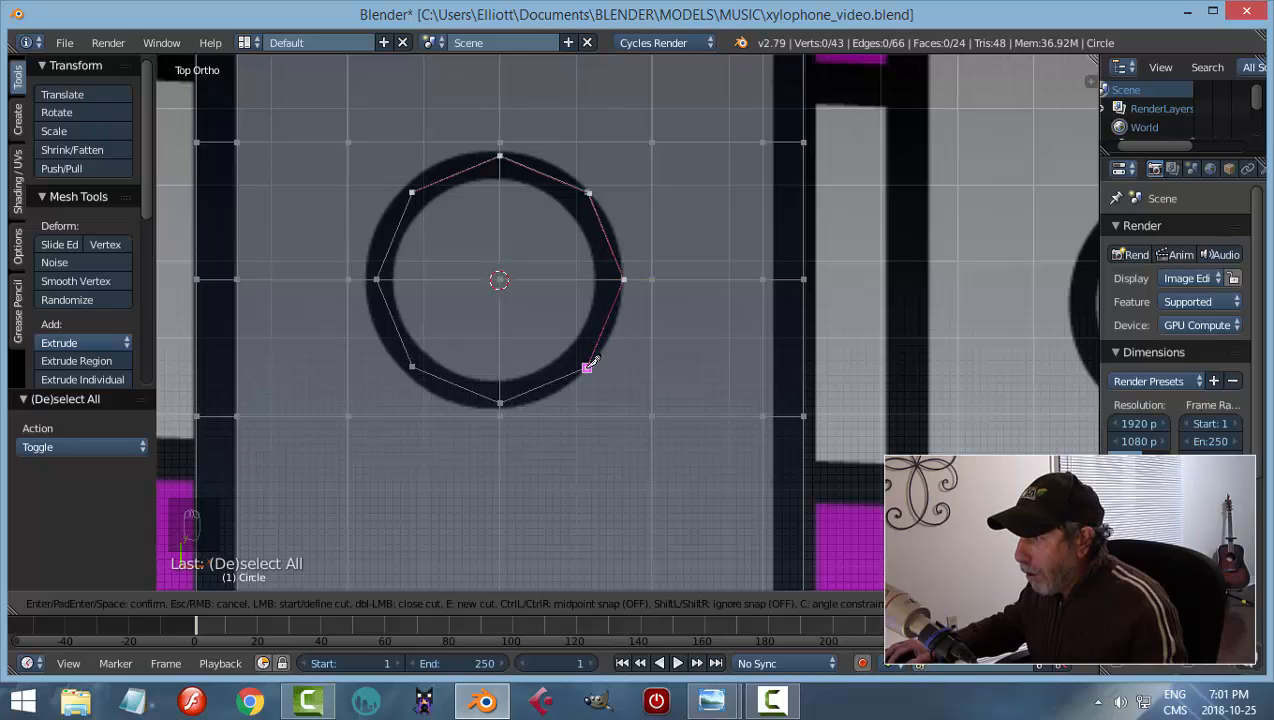
click(500, 402)
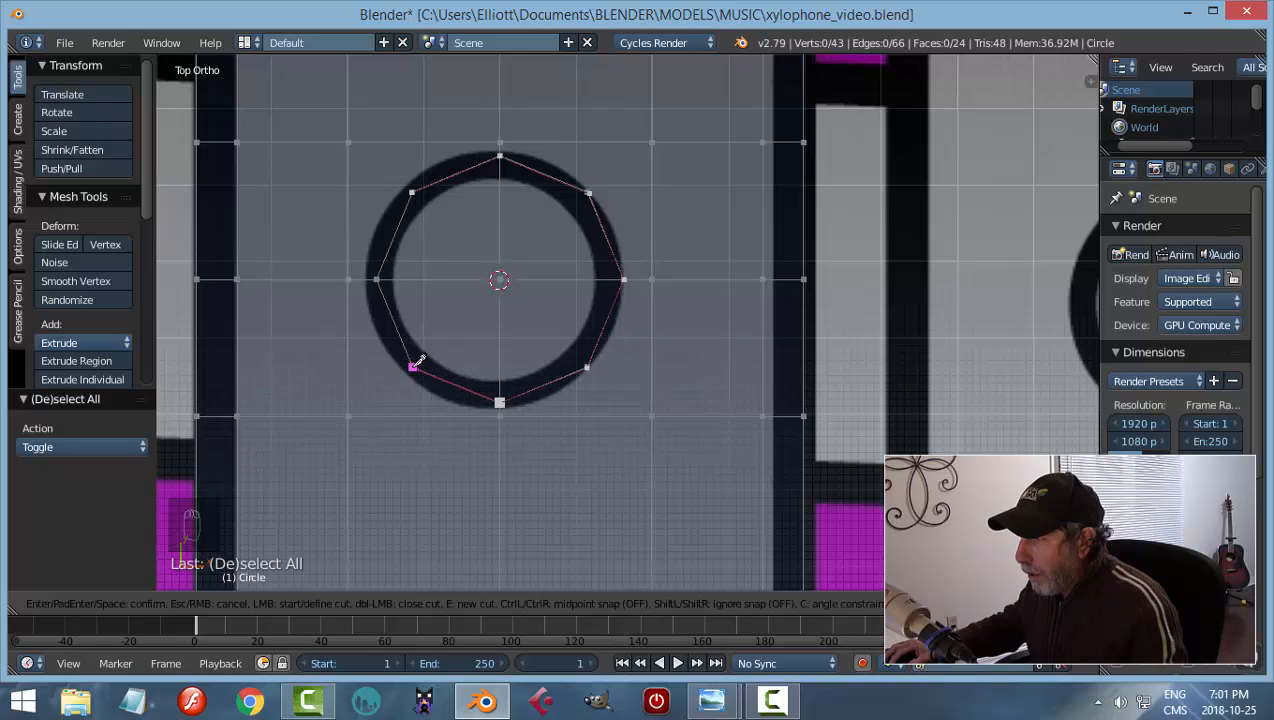
click(412, 367)
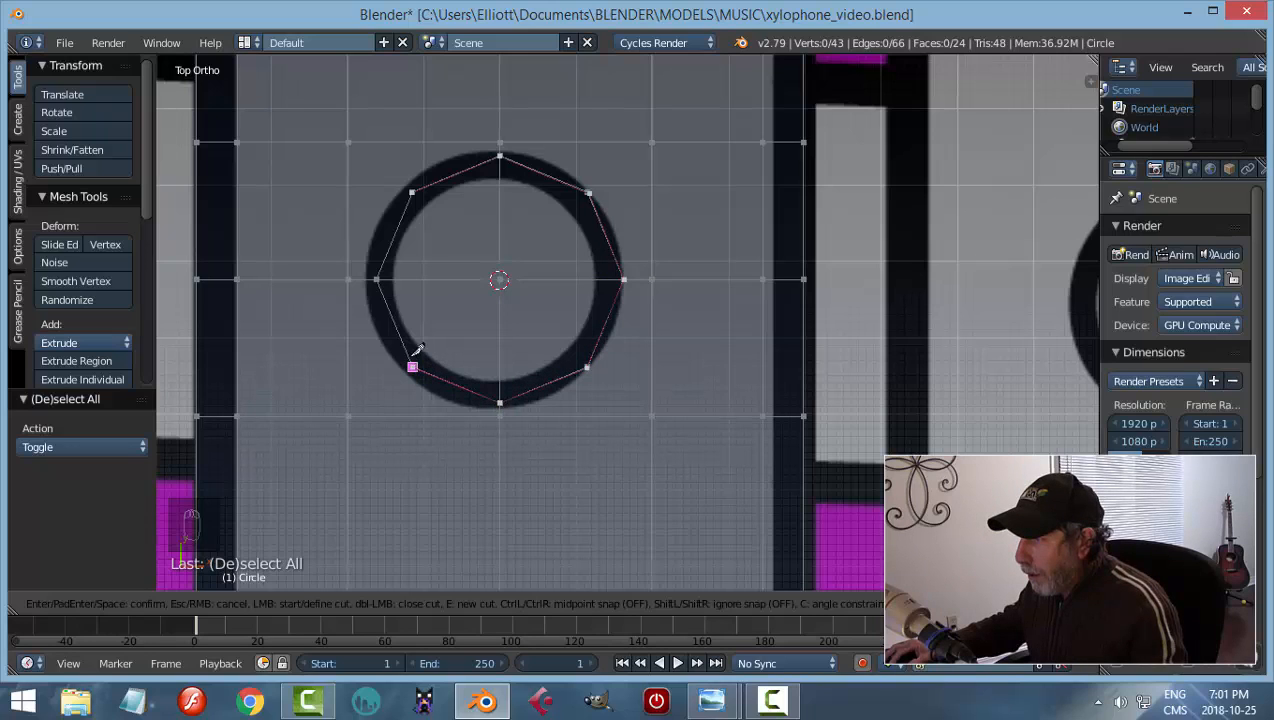
click(379, 277)
click(412, 190)
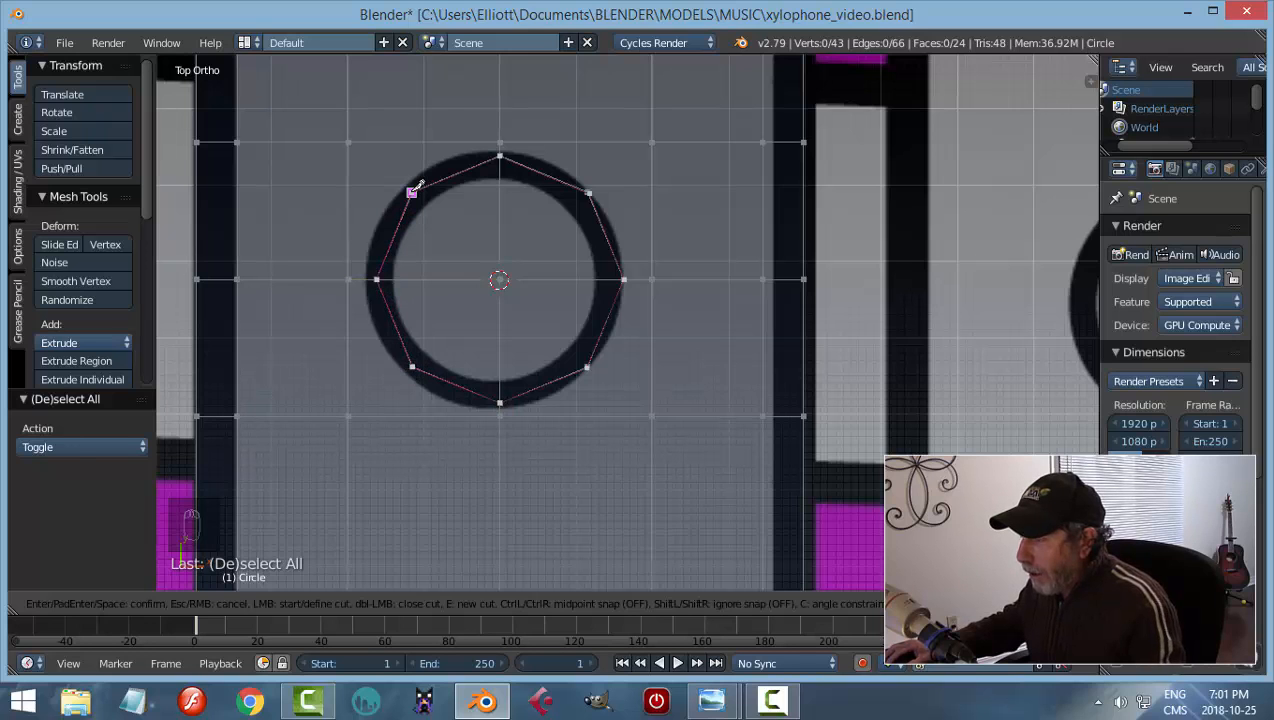
key(Return)
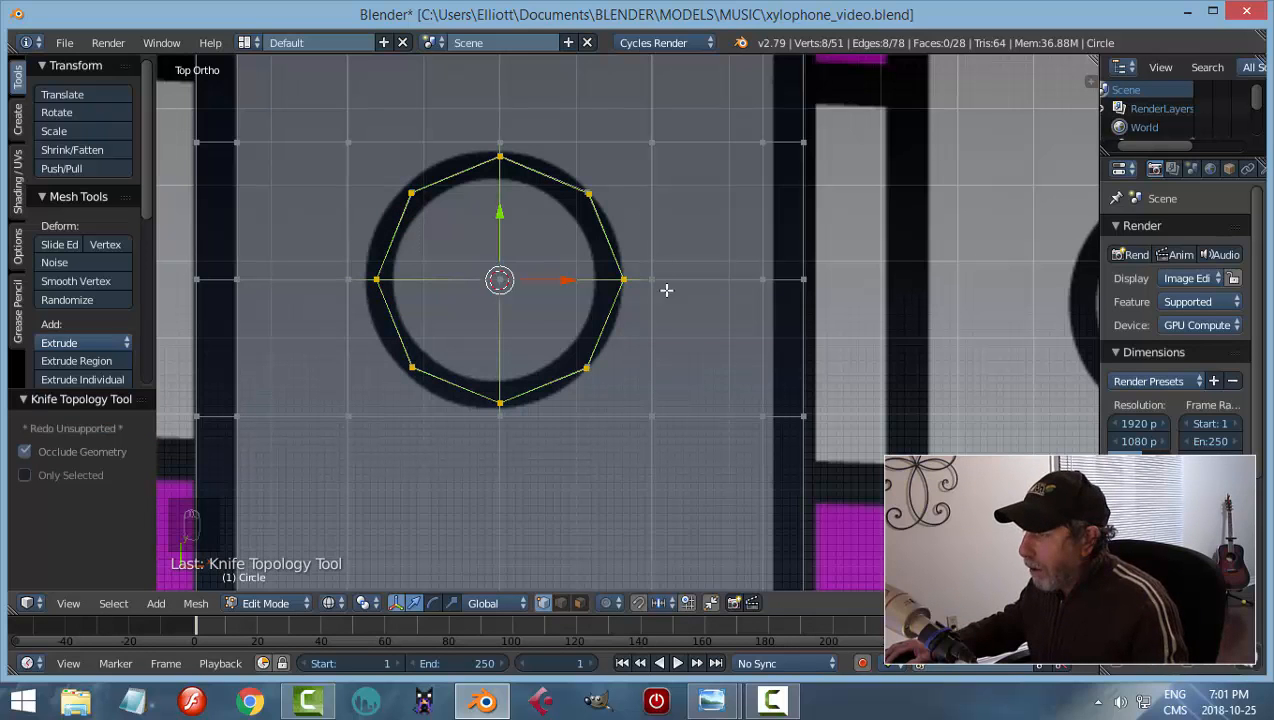
Delete the vertices of the loose circle above the knife-cut octagon and switch the viewport to solid shading
key(a)
middle_drag(685, 401, 660, 270)
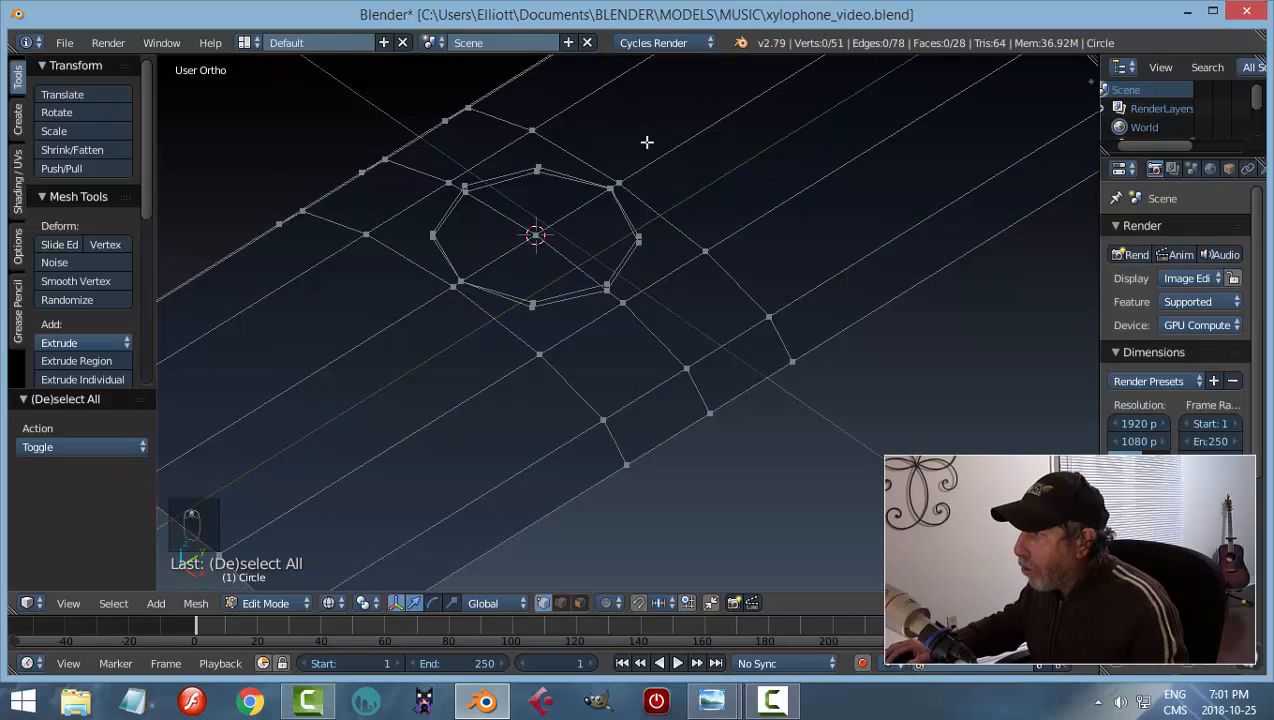
alt+right_click(619, 260)
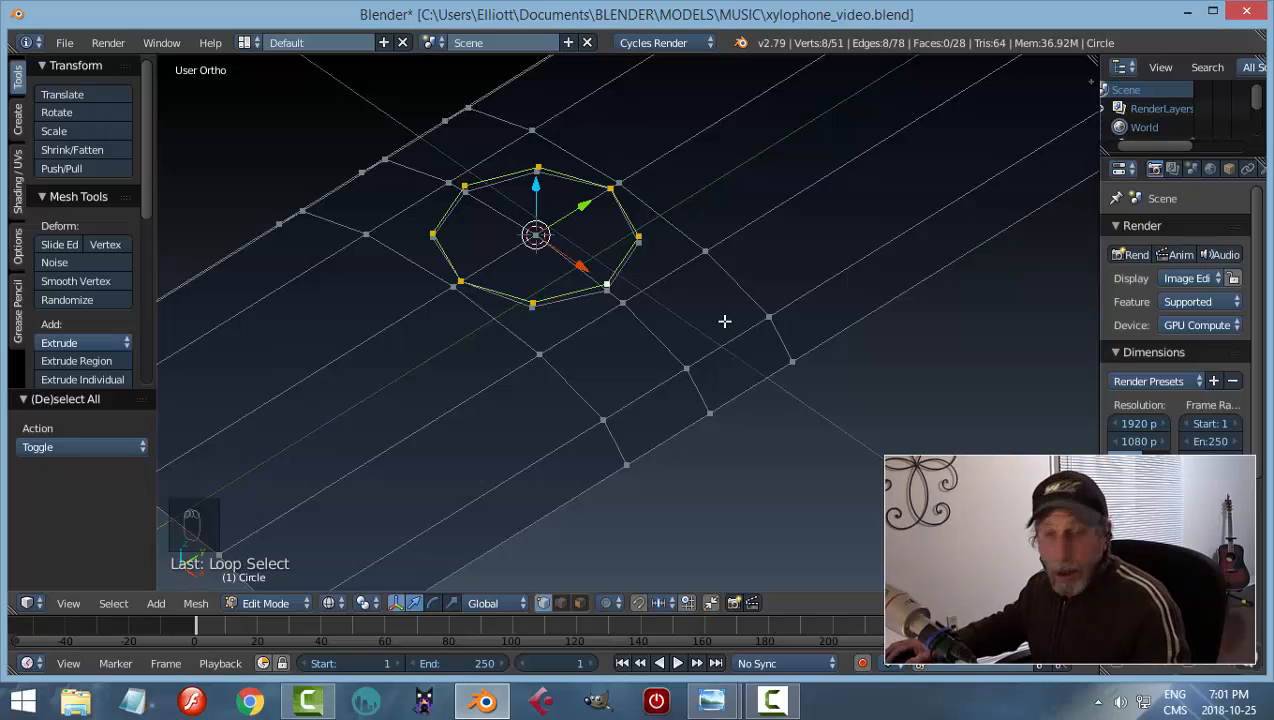
key(x)
click(722, 321)
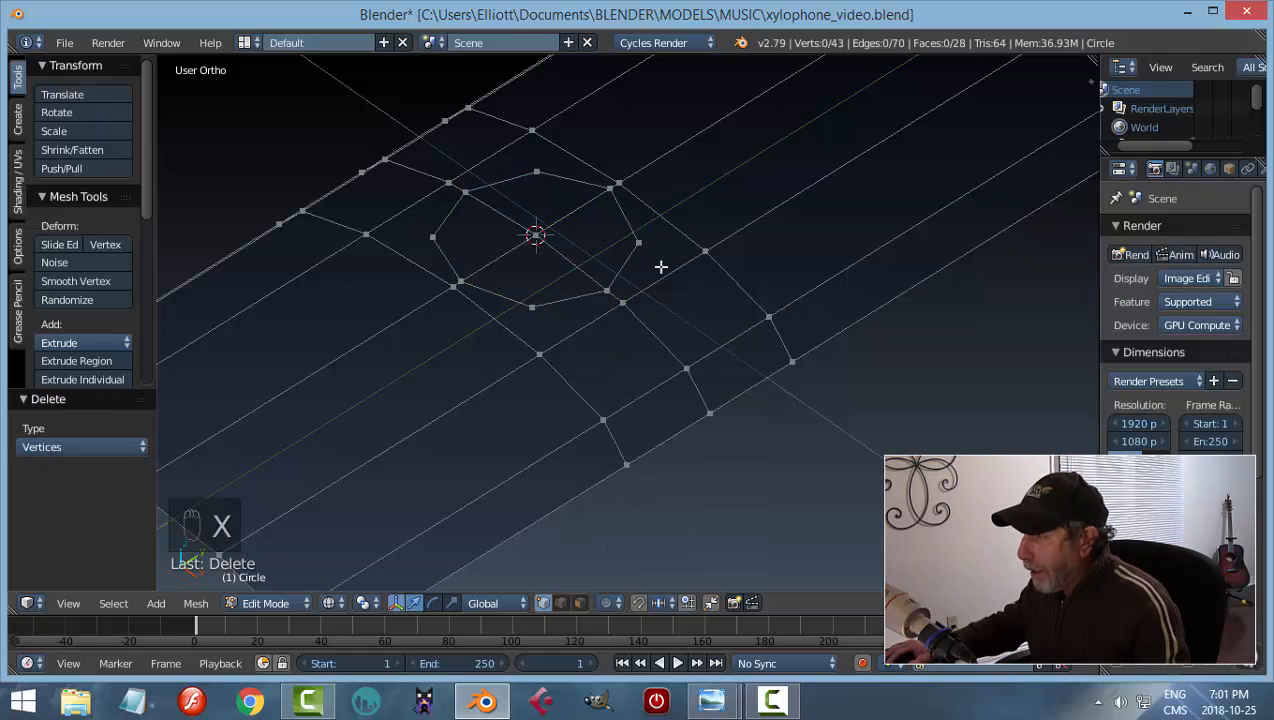
key(z)
click(645, 401)
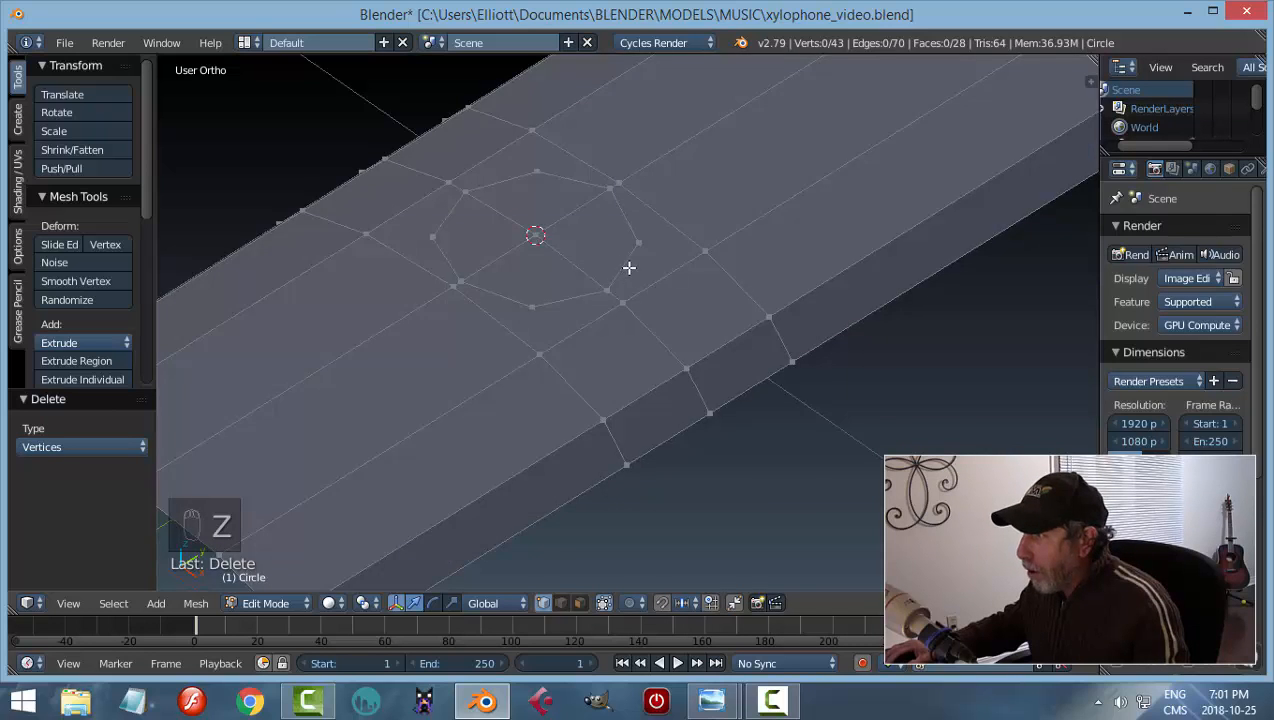
middle_drag(628, 267, 553, 290)
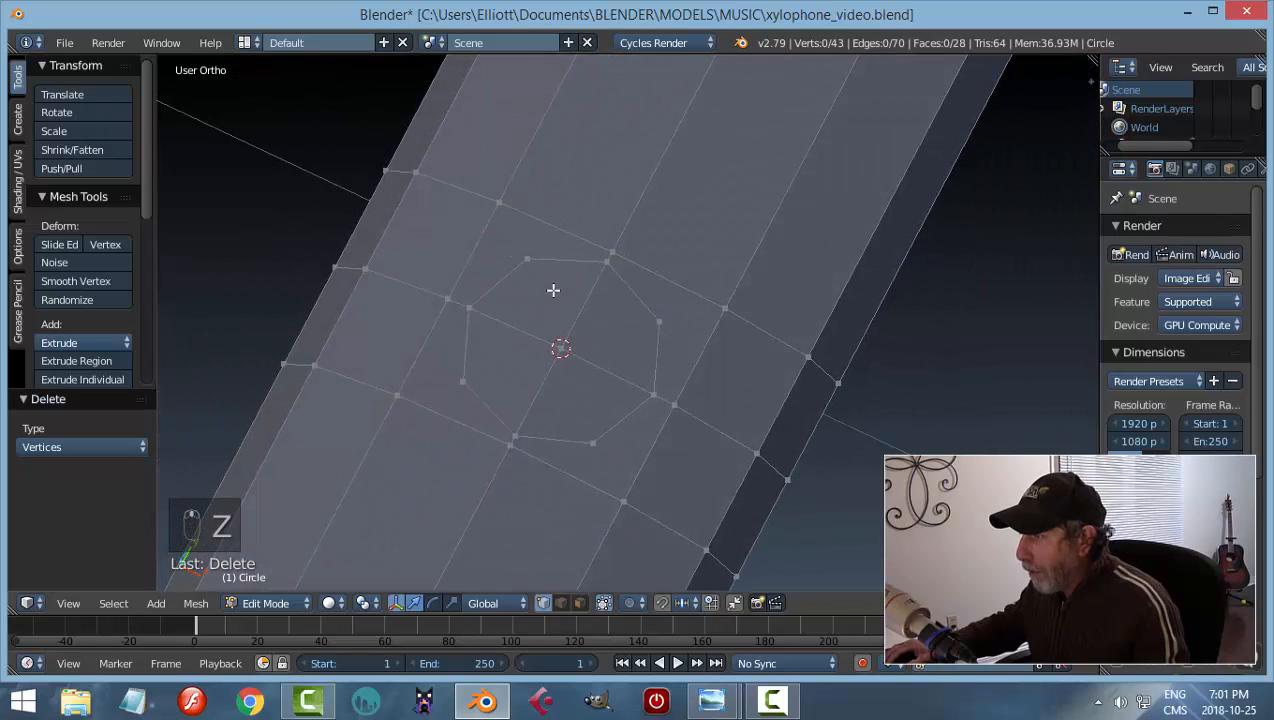
Inspect one face inside the octagon in face select mode, deselect it and return to vertex select mode
key(ctrl+Tab)
click(601, 311)
click(540, 298)
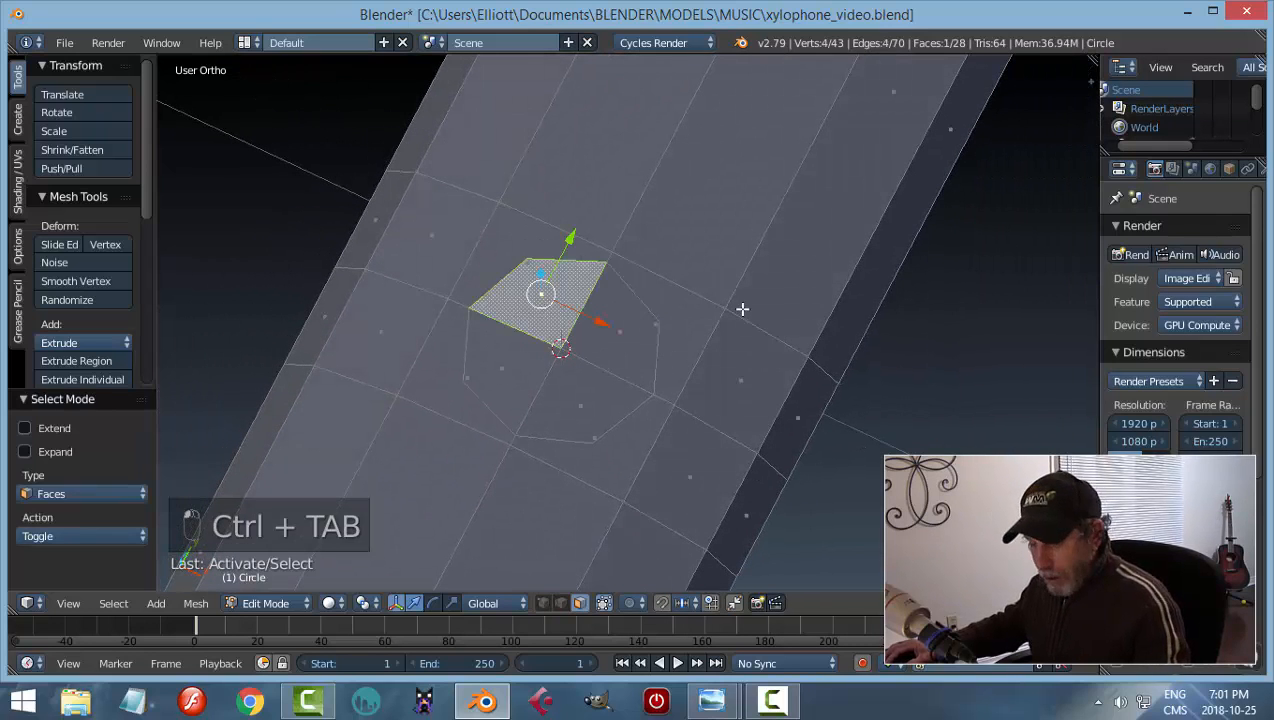
key(a)
key(ctrl+Tab)
click(721, 271)
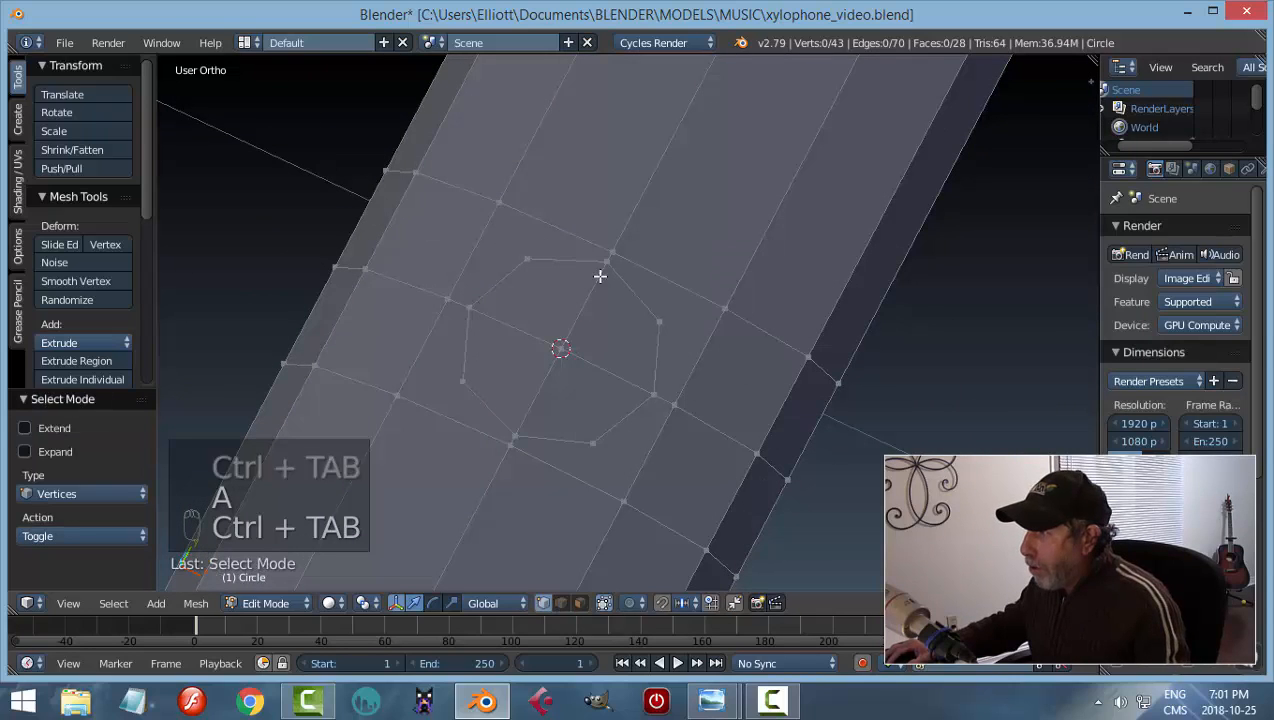
Connect the octagon's two diagonal vertices on the far side to the nearest surrounding grid corners and hide the transform manipulator
click(529, 259)
shift+click(499, 201)
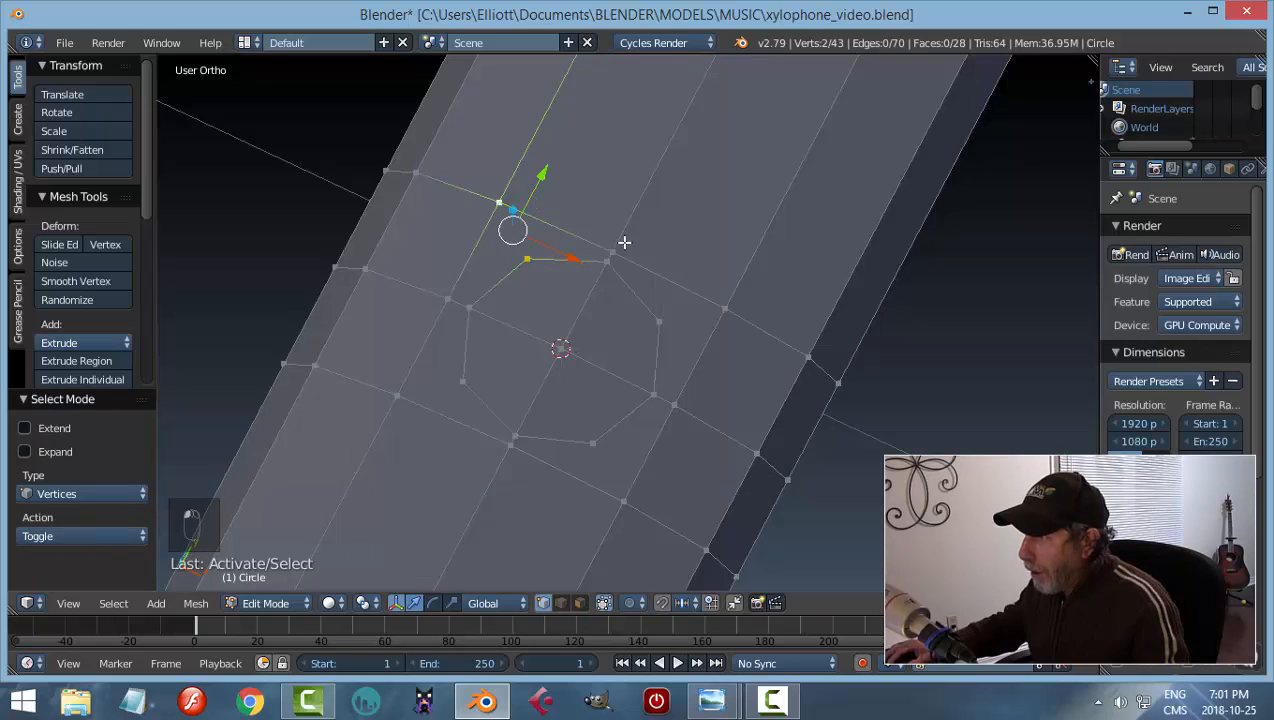
key(j)
key(a)
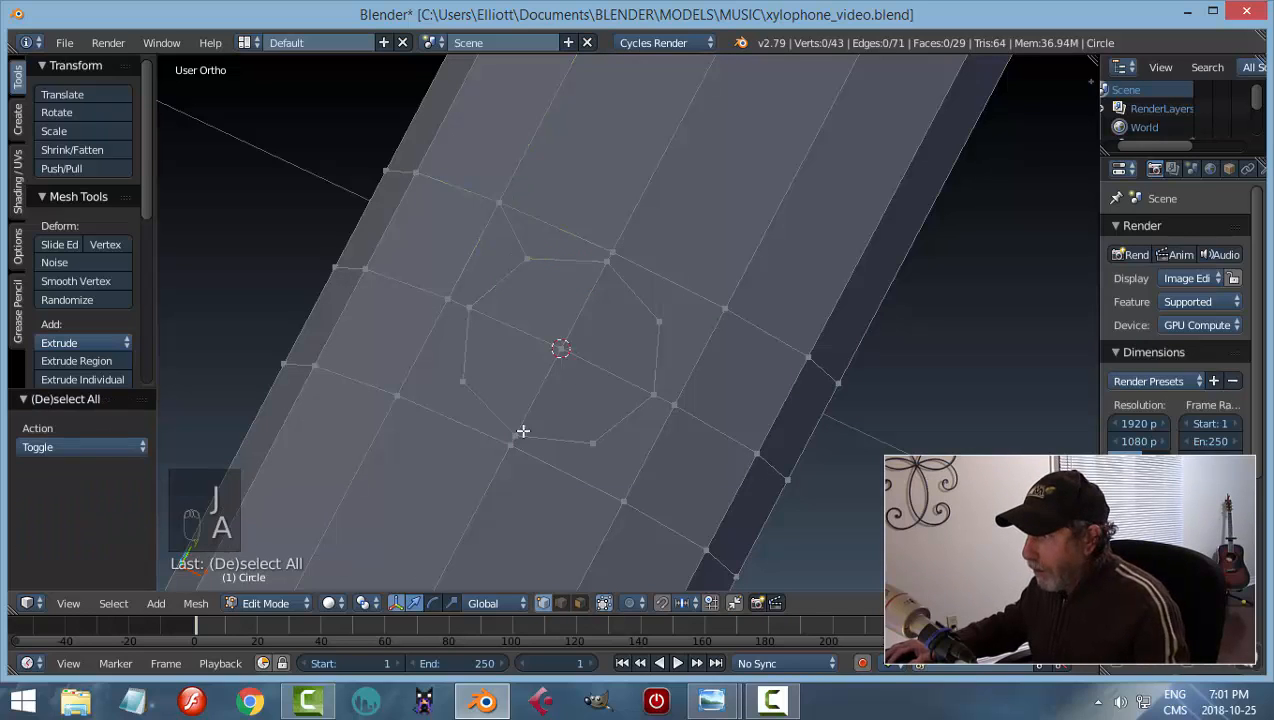
click(399, 603)
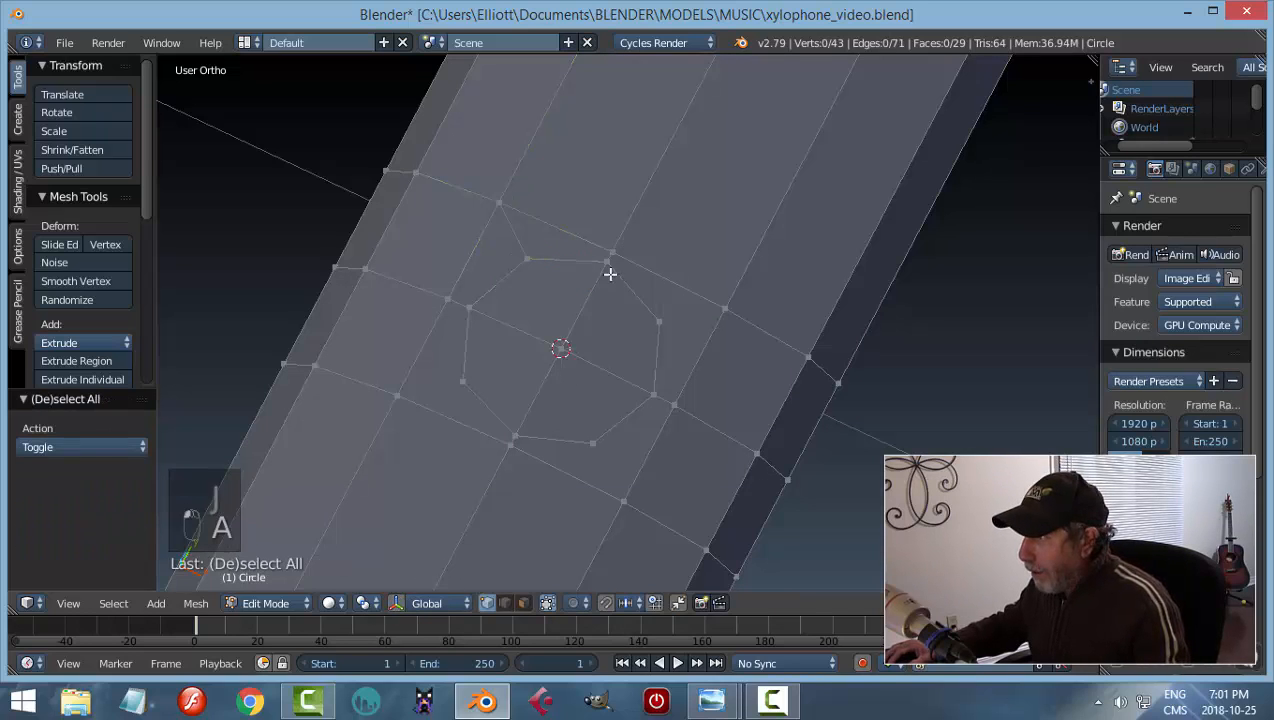
right_click(659, 322)
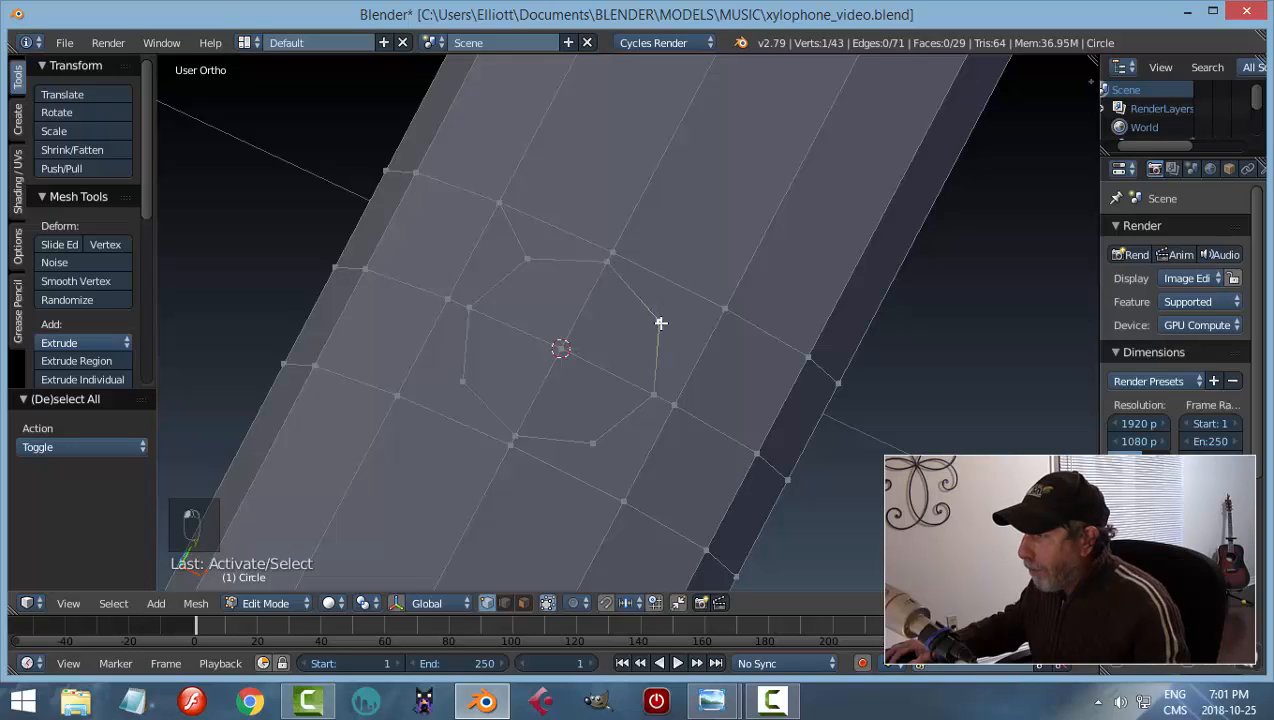
shift+right_click(725, 304)
key(j)
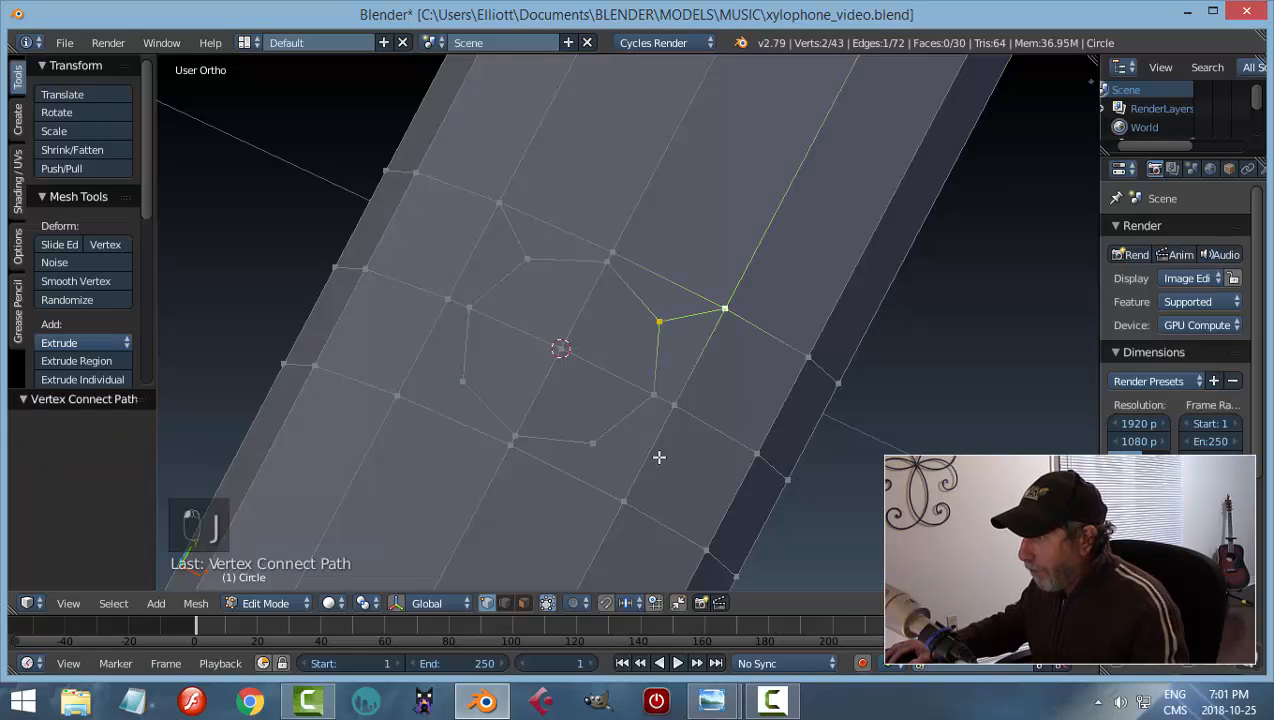
key(a)
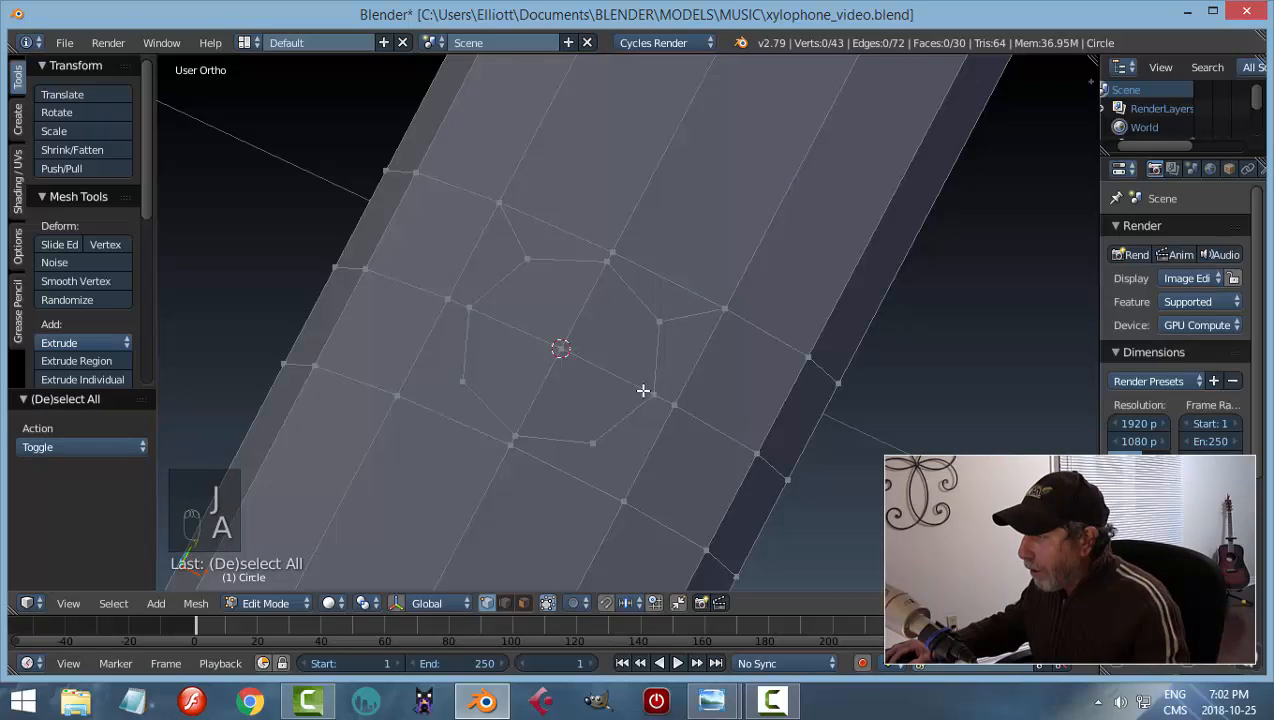
Connect the octagon's two remaining diagonal vertices on the near side to their nearest surrounding grid corners
right_click(593, 443)
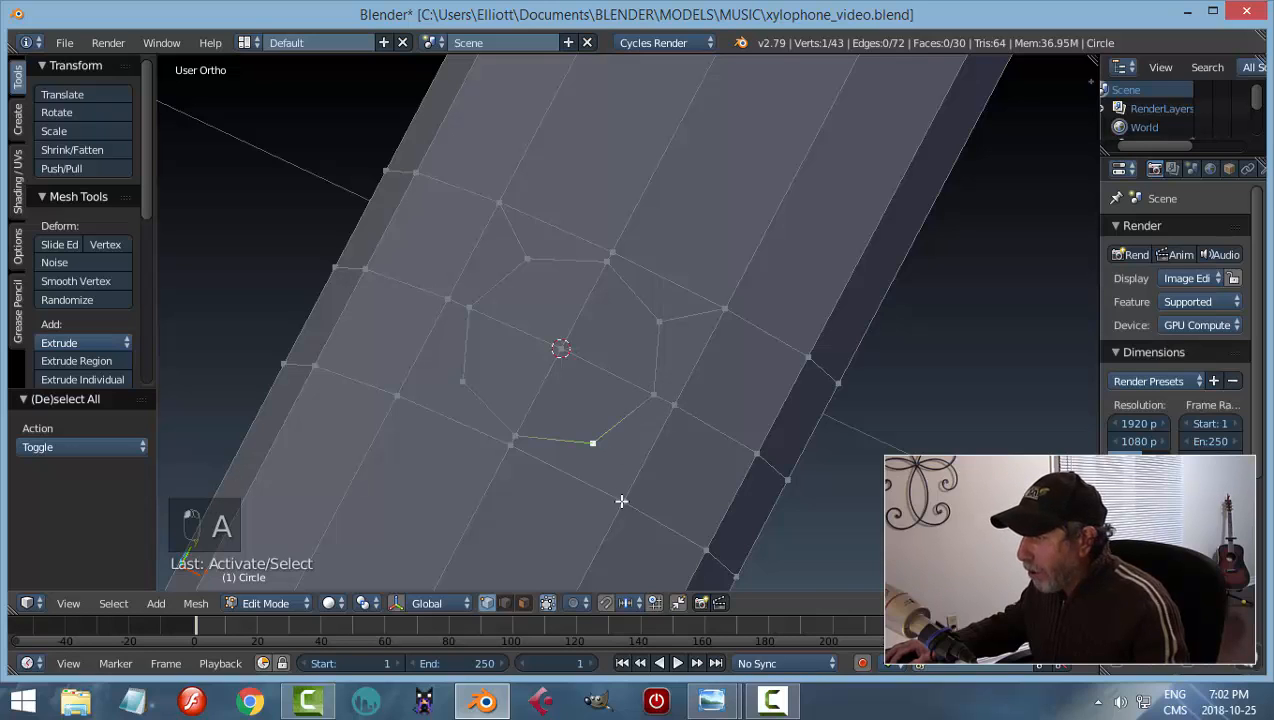
shift+right_click(623, 501)
key(j)
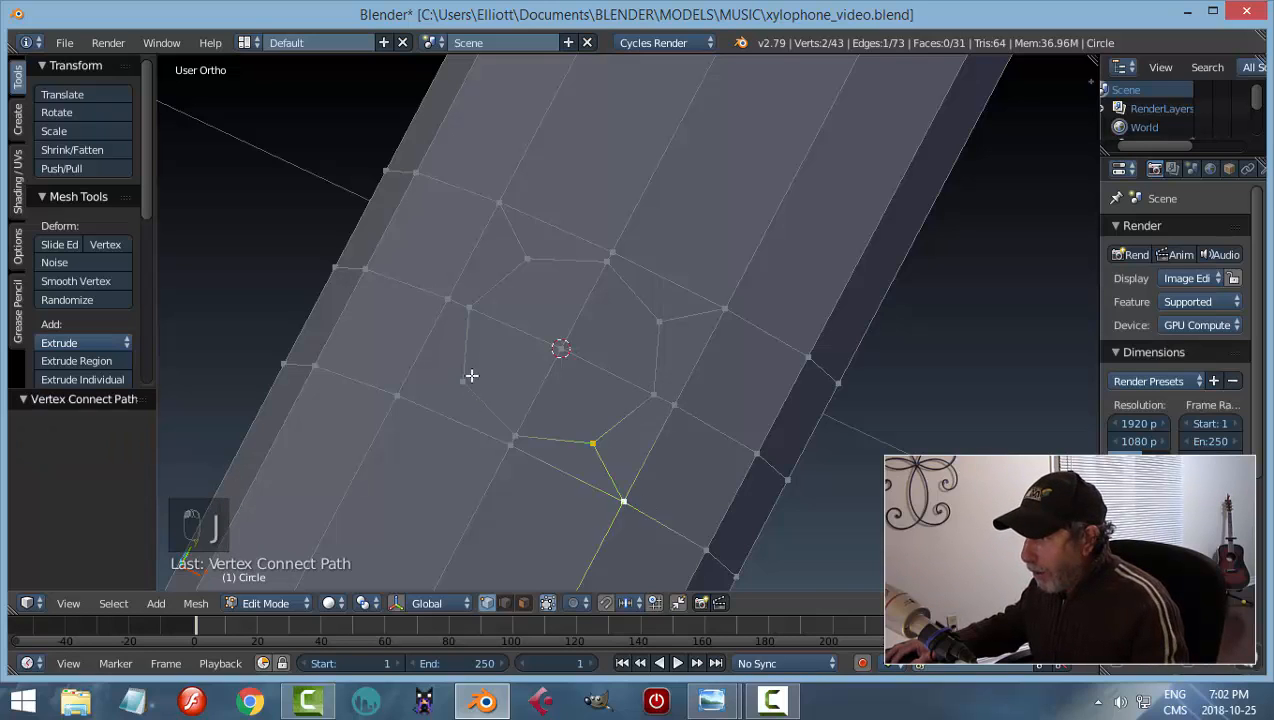
right_click(396, 396)
shift+right_click(462, 381)
key(j)
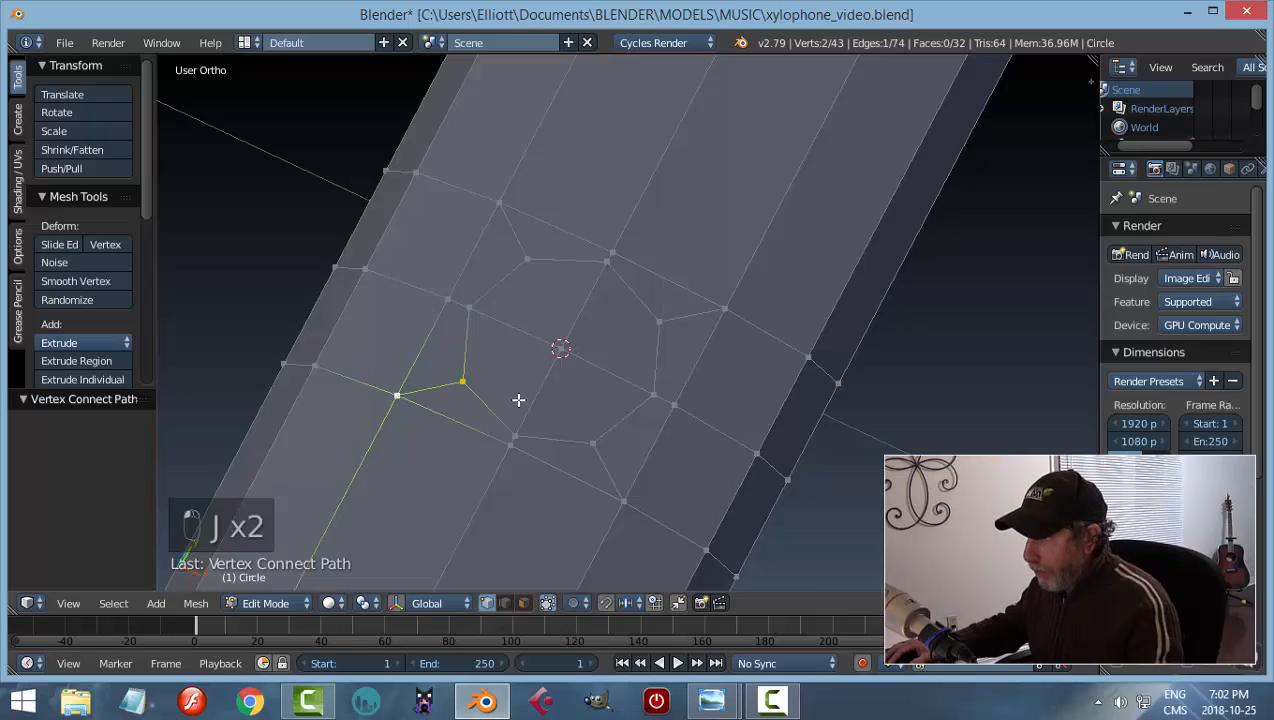
key(a)
Delete the four faces inside the octagon to open the hole in the bar
key(ctrl+Tab)
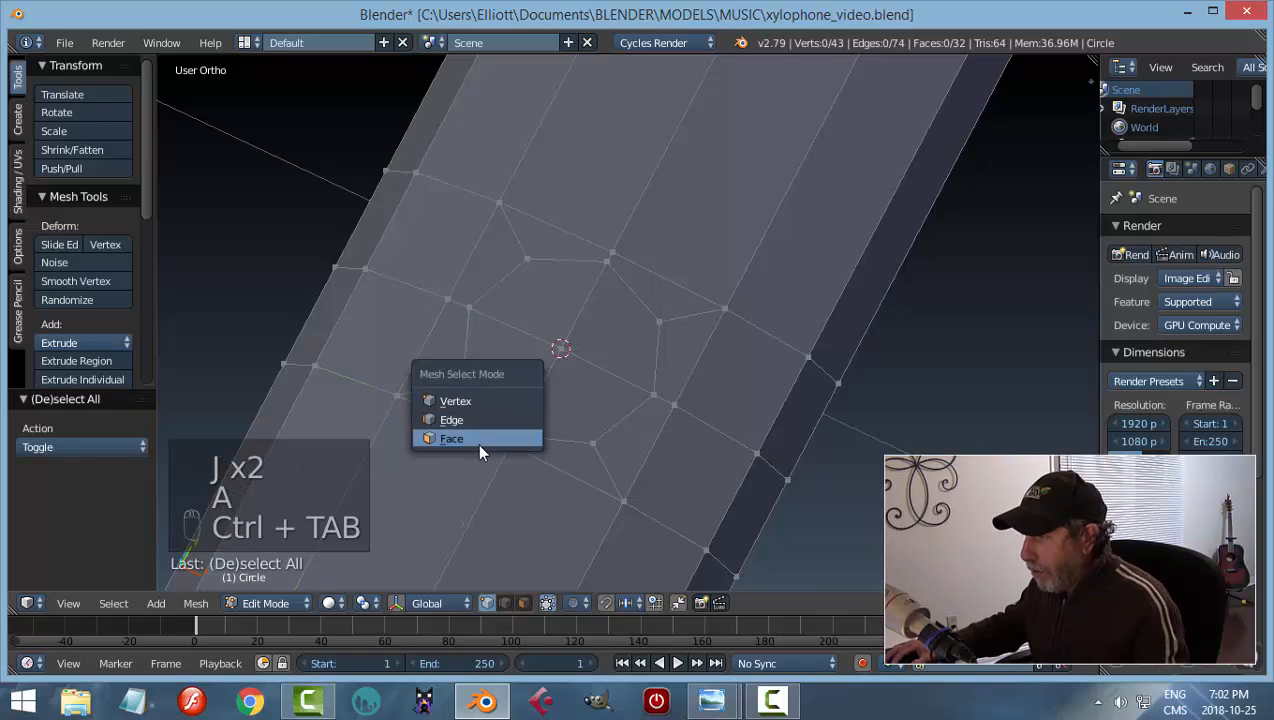
click(481, 446)
right_click(580, 315)
shift+right_click(619, 317)
shift+right_click(574, 407)
shift+right_click(525, 379)
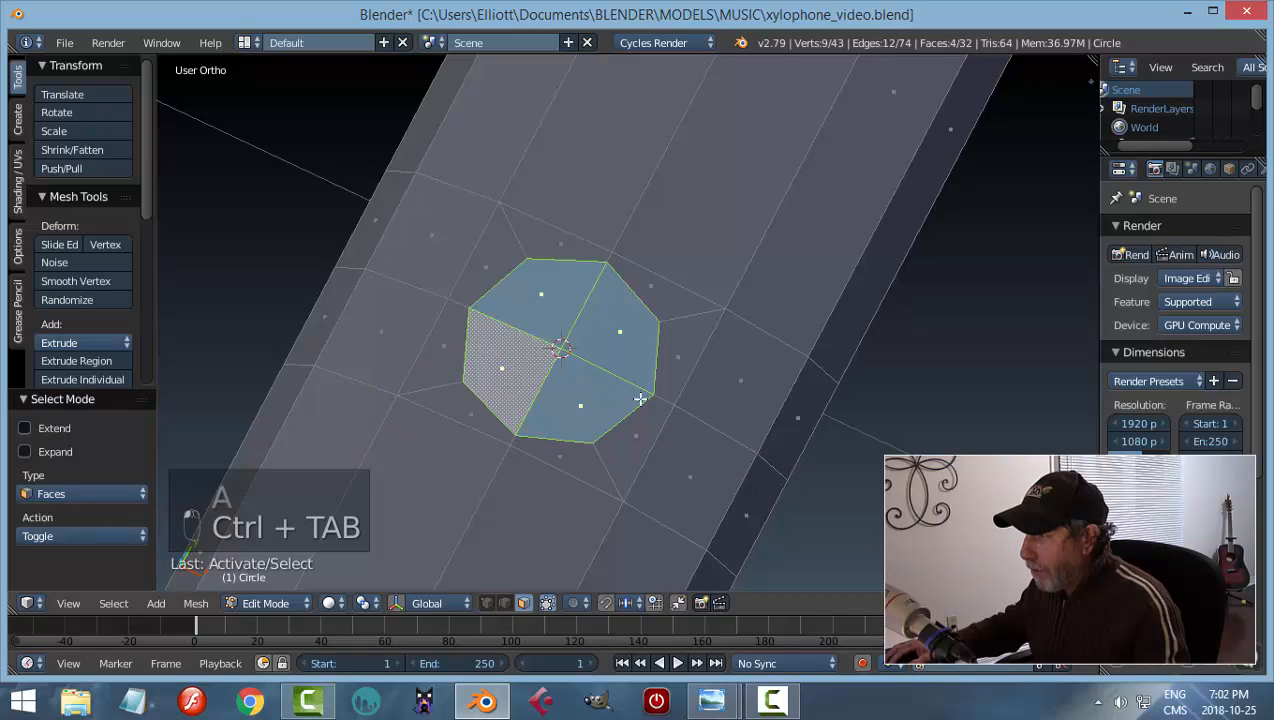
middle_drag(640, 398, 656, 365)
key(x)
click(634, 407)
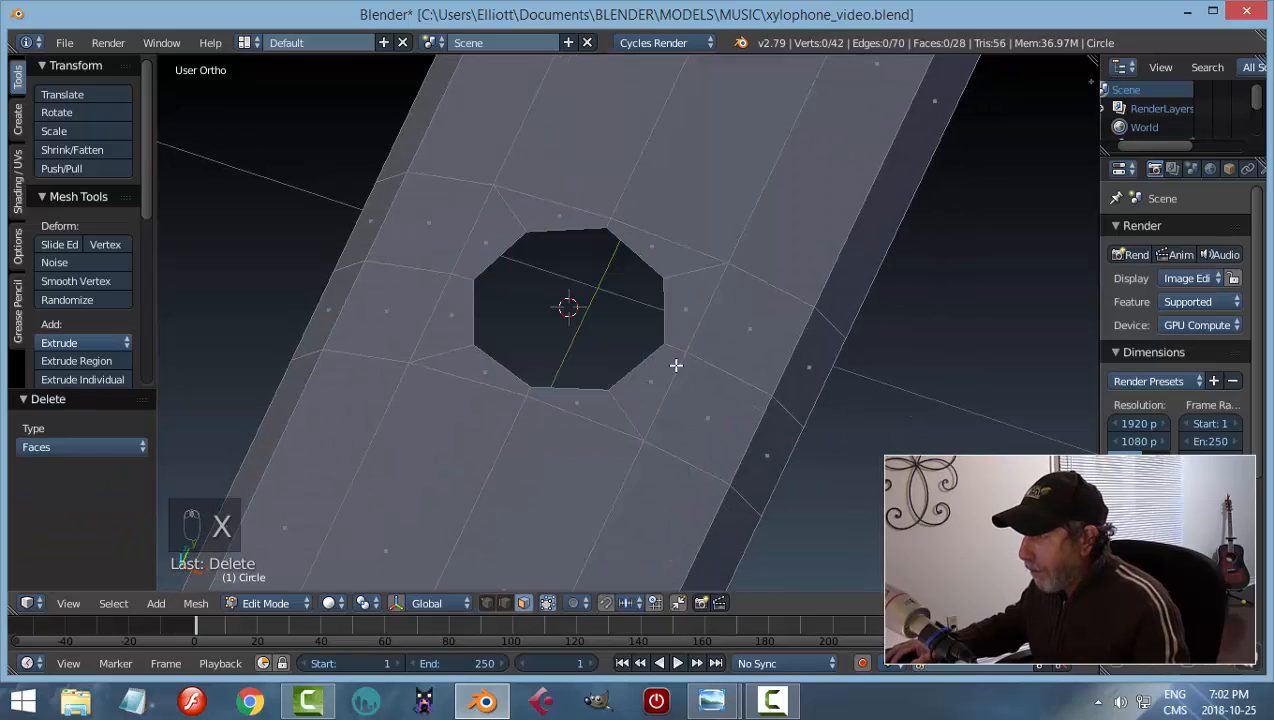
Show the manipulator and scale the two grid vertices beyond the hole's lengthwise ends apart by 1.455 along global Y
key(ctrl+Tab)
click(665, 307)
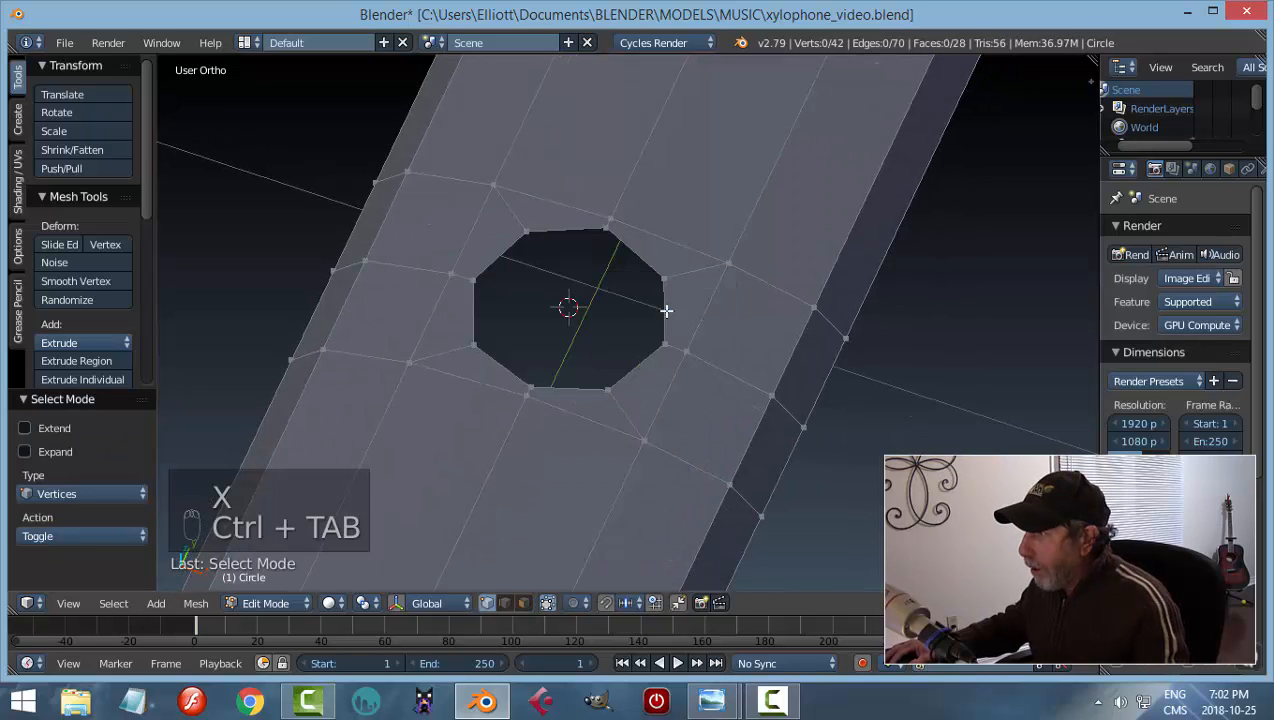
right_click(622, 212)
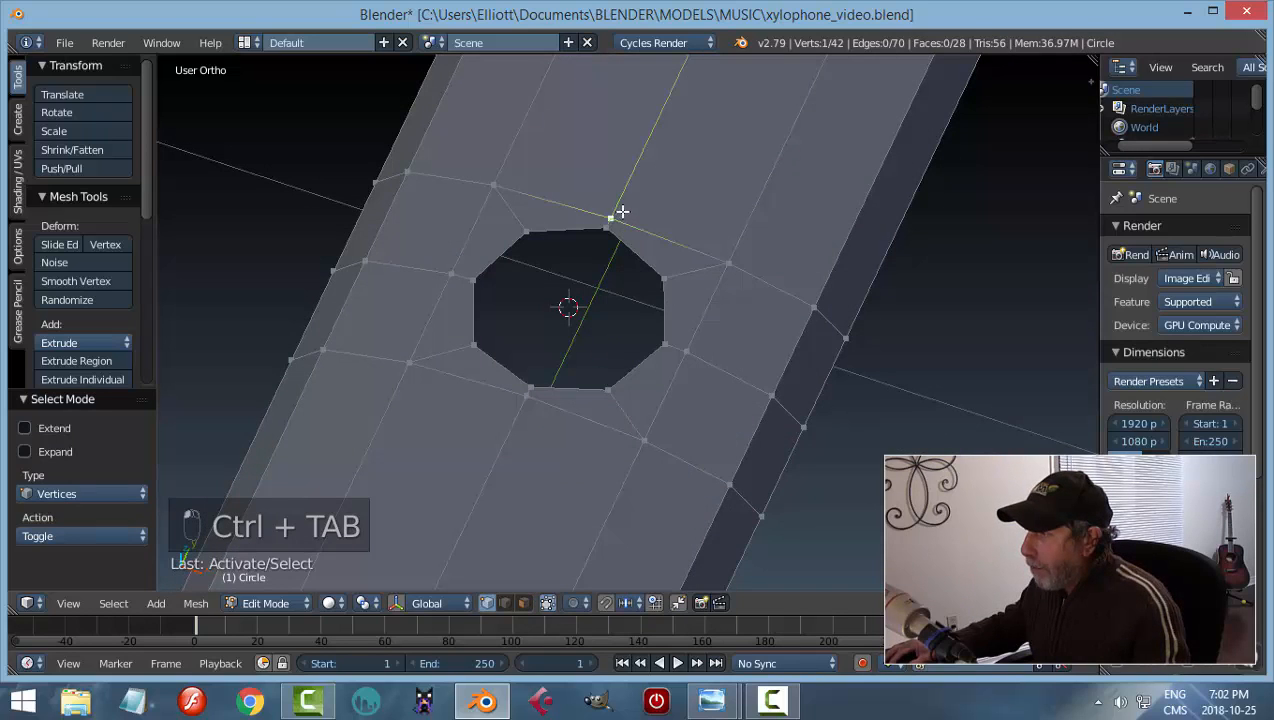
shift+right_click(531, 398)
middle_drag(748, 392, 682, 340)
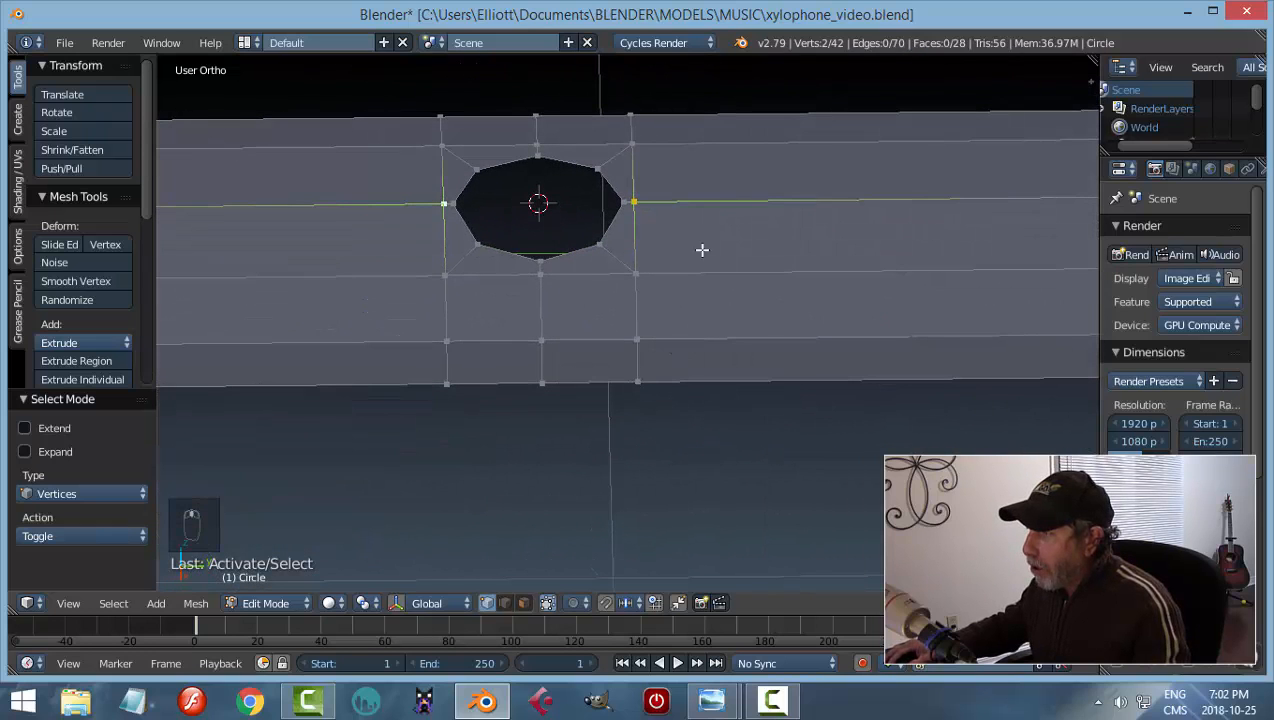
click(396, 602)
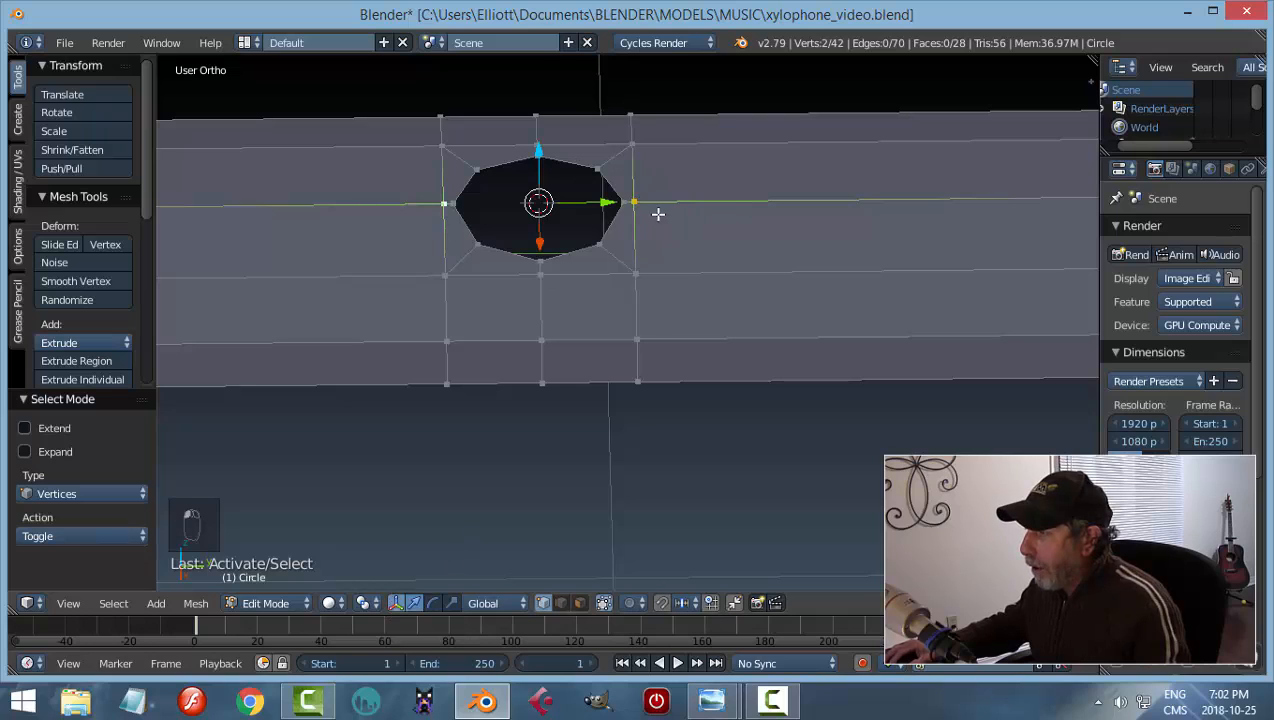
key(s)
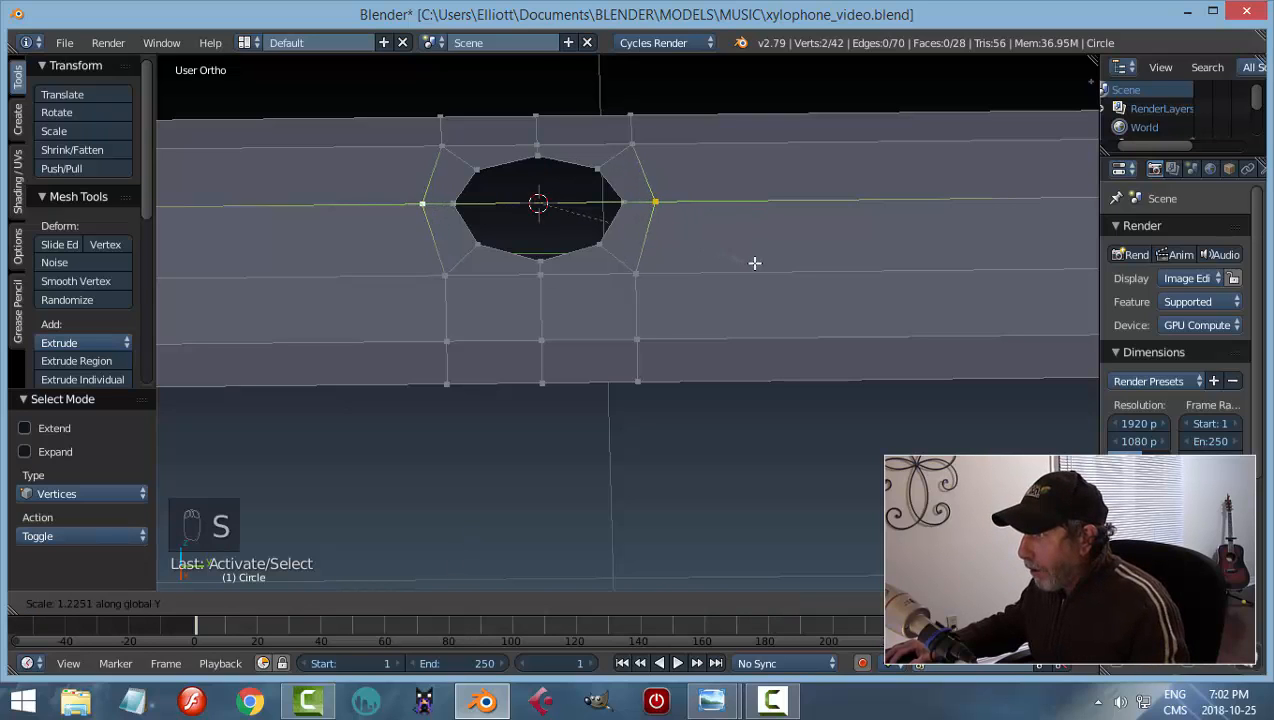
click(785, 270)
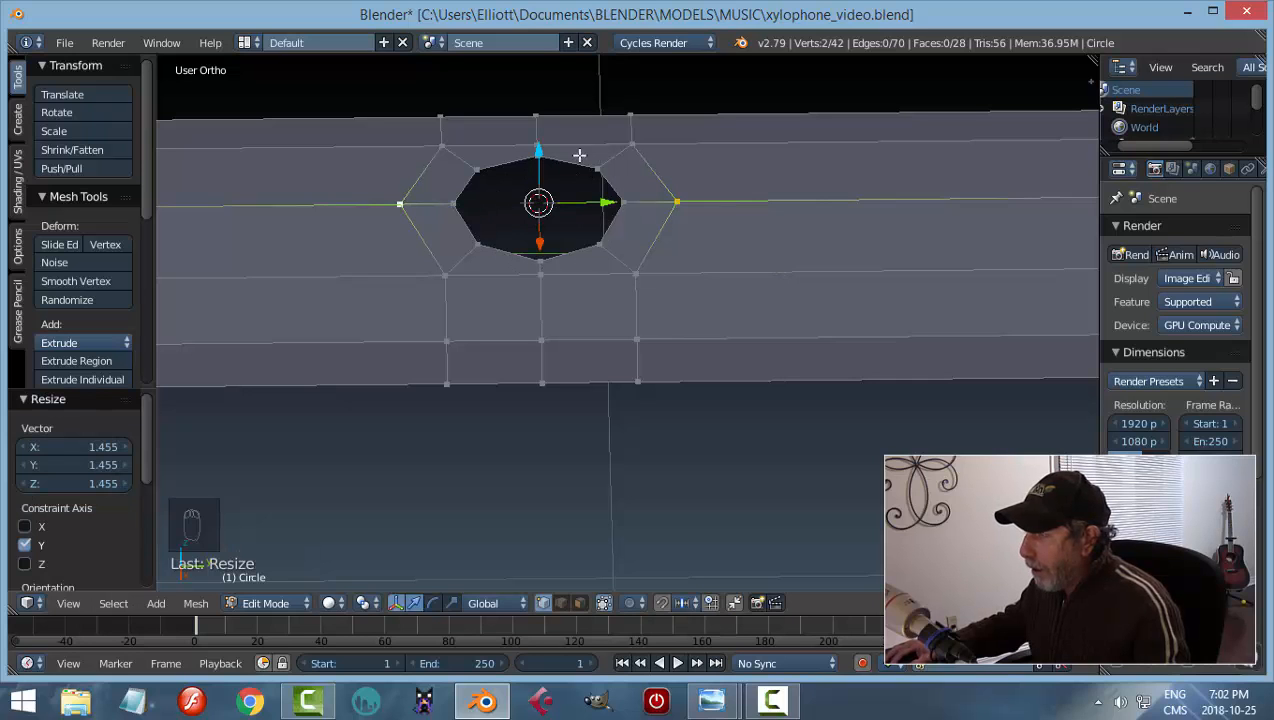
key(a)
Slide the grid vertex beside the hole toward the bar's long edge with a Vertex Slide factor of 0.435
middle_drag(631, 239, 660, 276)
click(492, 301)
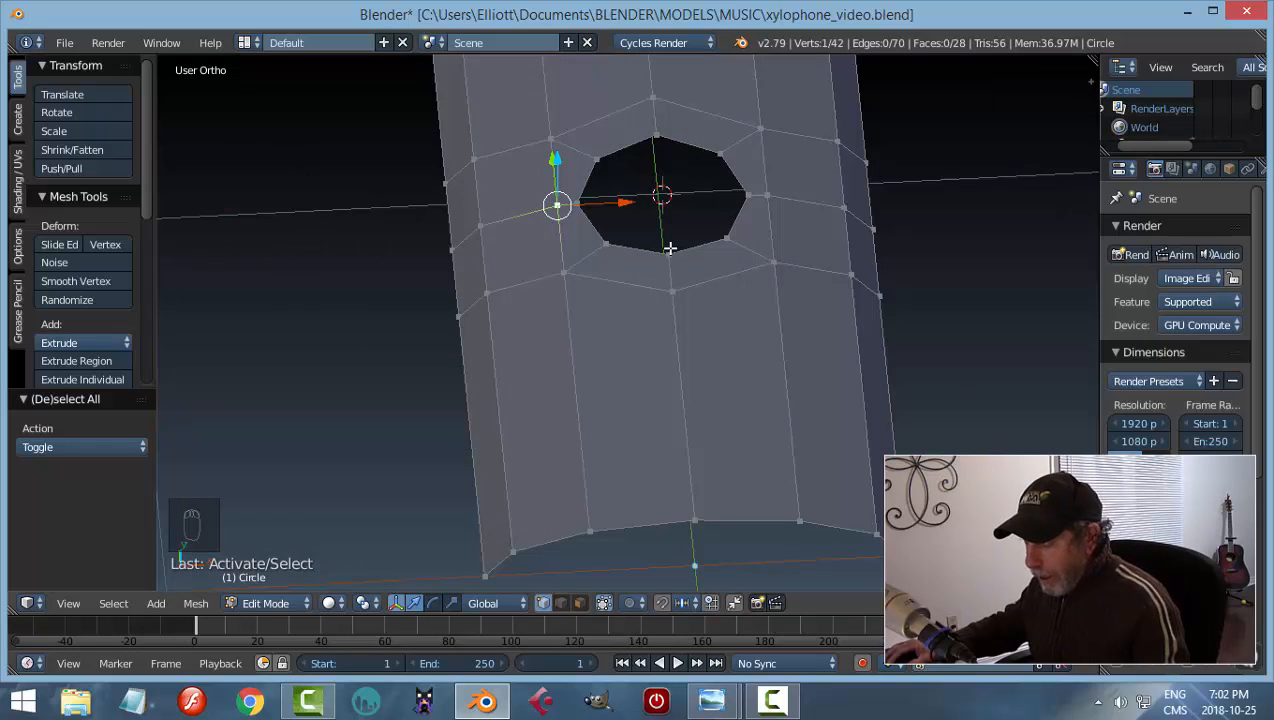
key(g)
key(g)
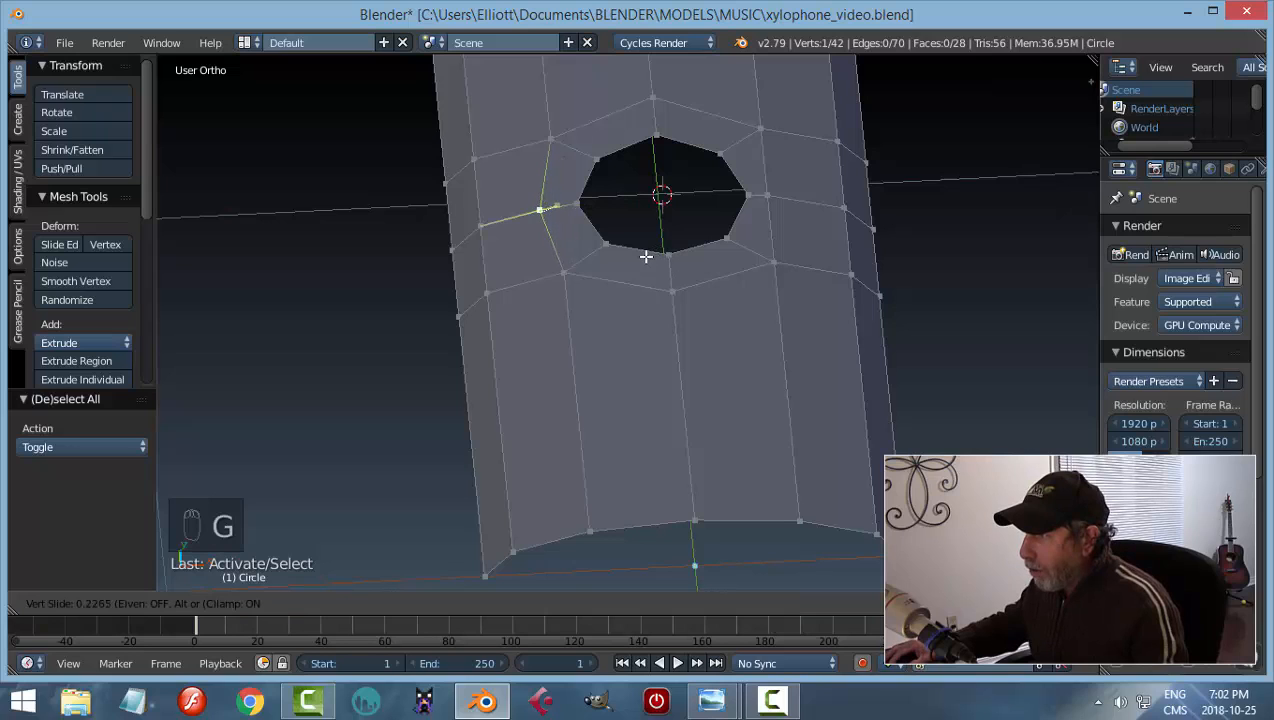
click(640, 257)
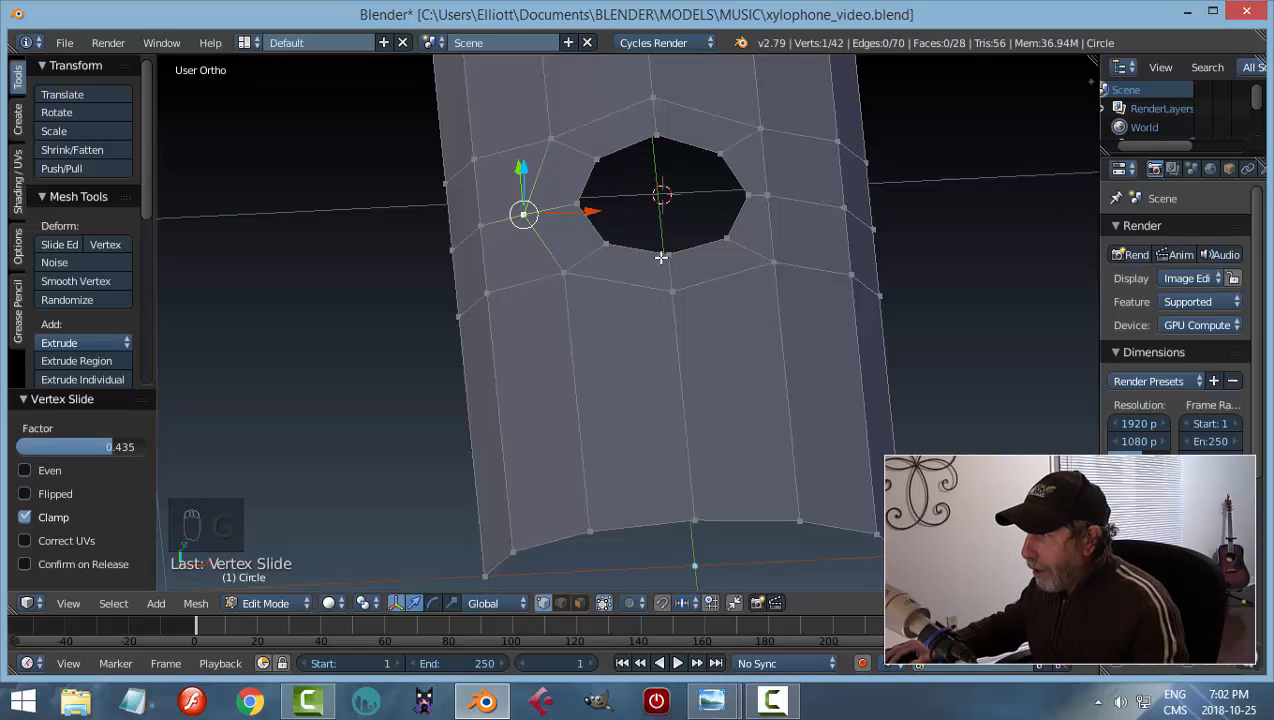
key(a)
Slide the matching grid vertex on the hole's opposite side toward the other long edge by a factor of about 0.53
middle_drag(714, 250, 675, 264)
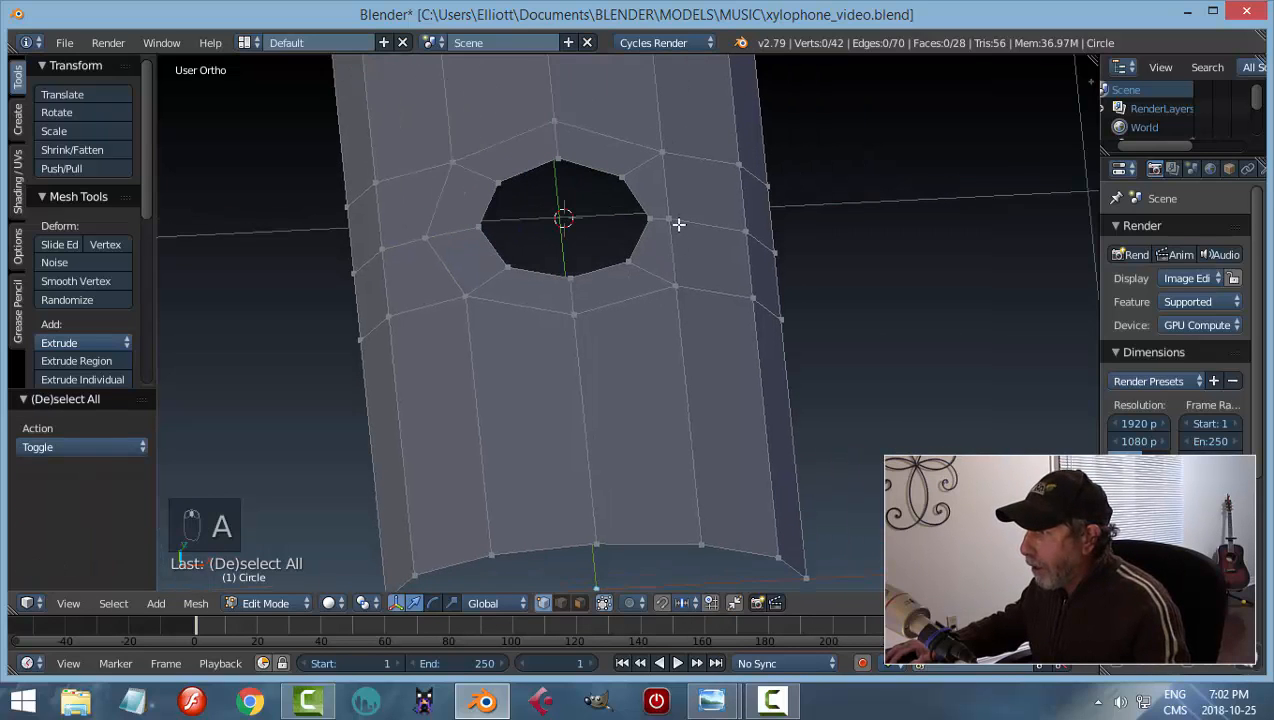
right_click(678, 224)
key(g)
key(g)
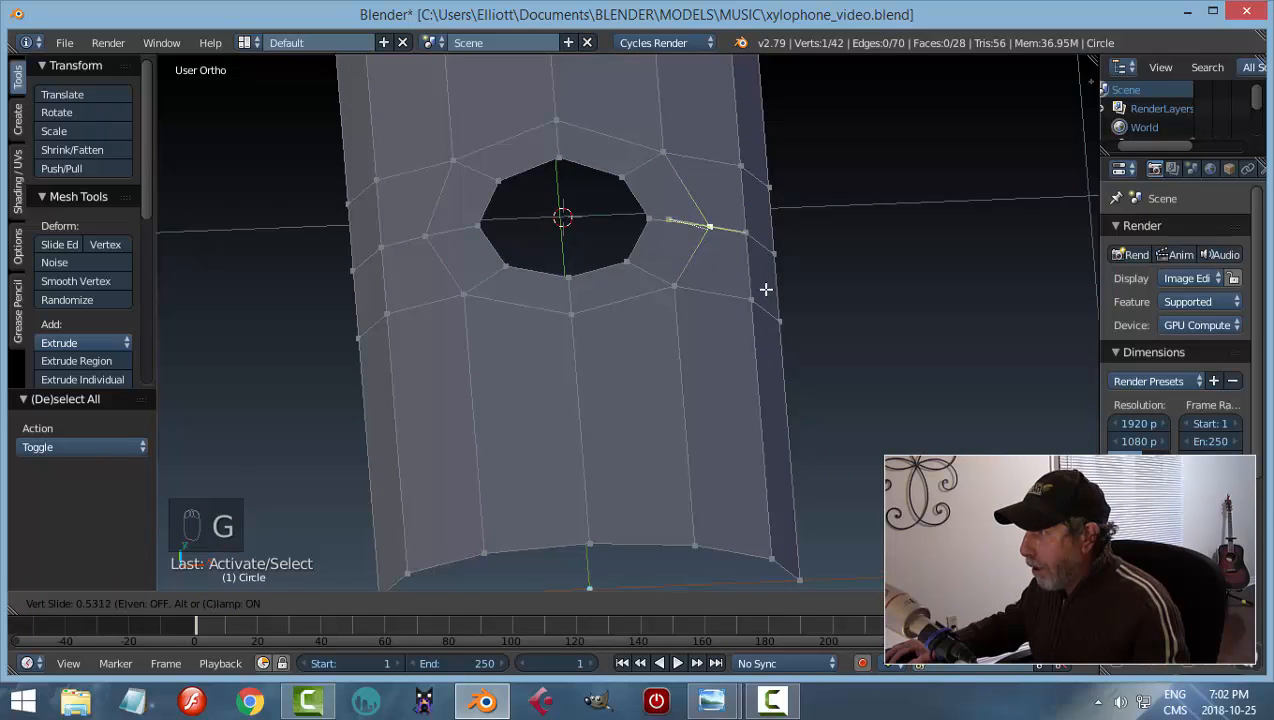
click(769, 288)
key(a)
Inspect the bar and its hole in Object Mode from several angles, and return to Edit Mode
middle_drag(808, 287, 725, 275)
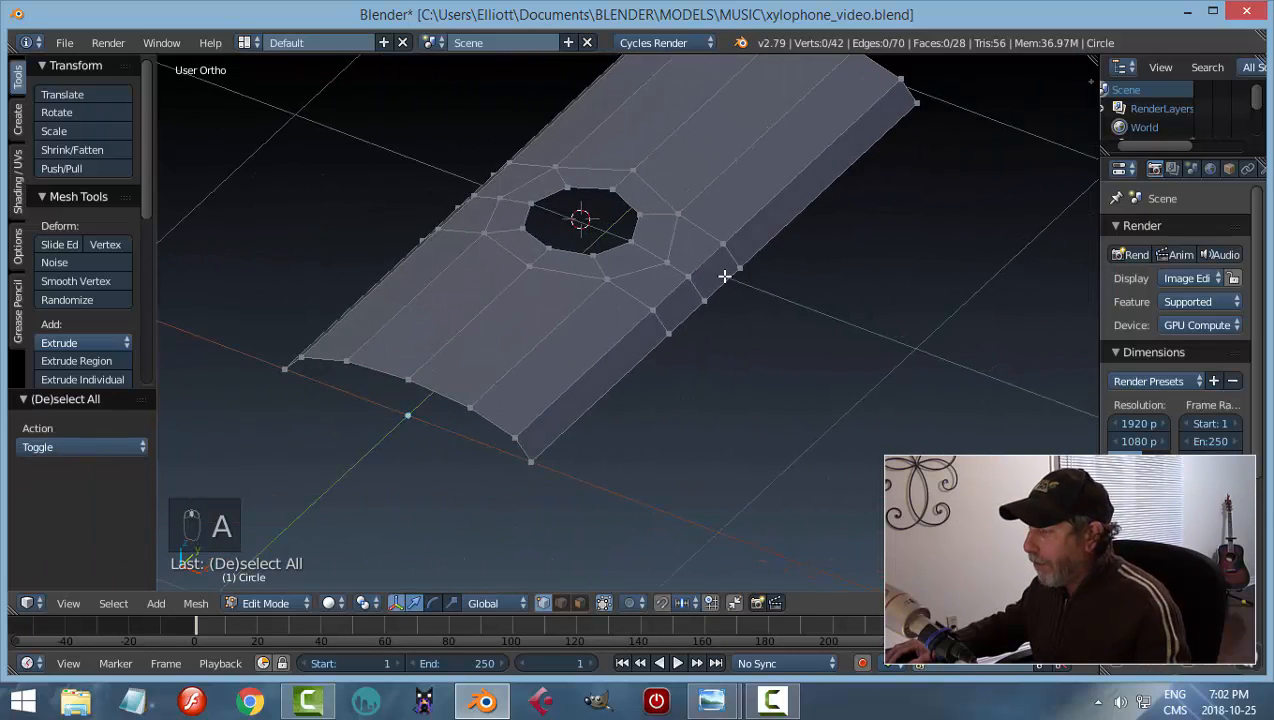
key(Tab)
click(631, 276)
middle_drag(615, 335, 705, 285)
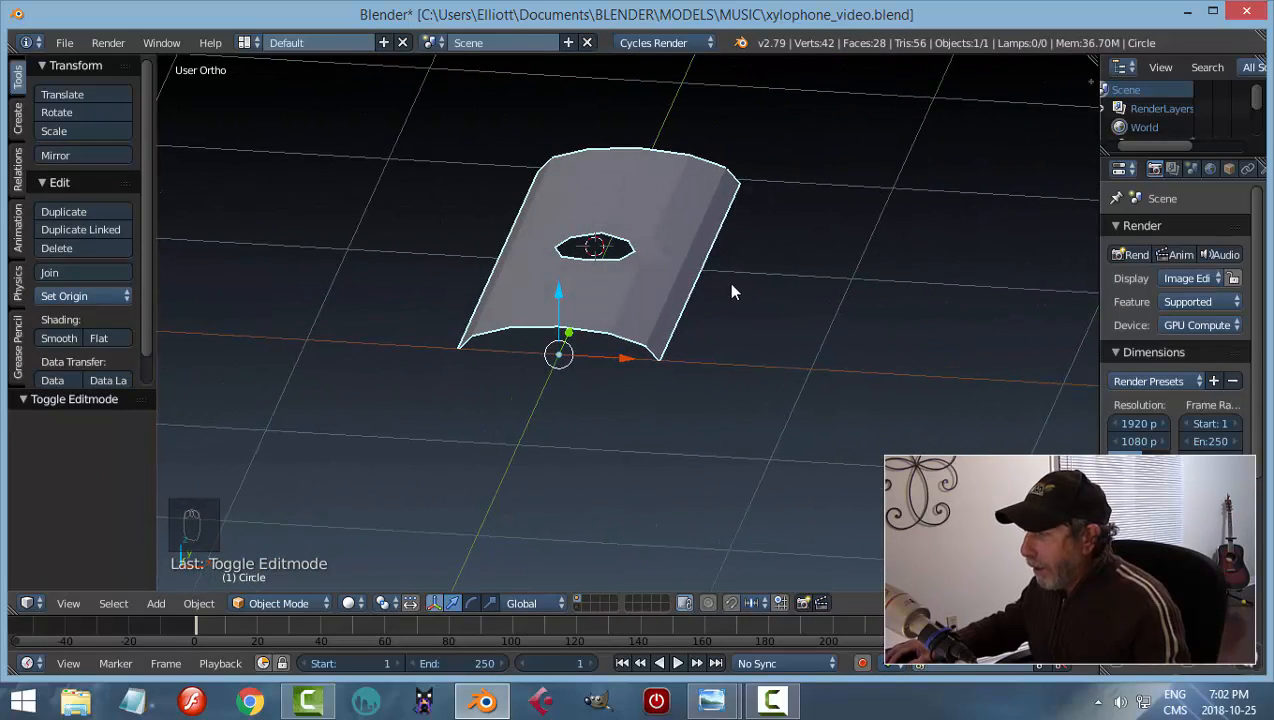
key(Tab)
click(790, 284)
middle_drag(805, 293, 778, 282)
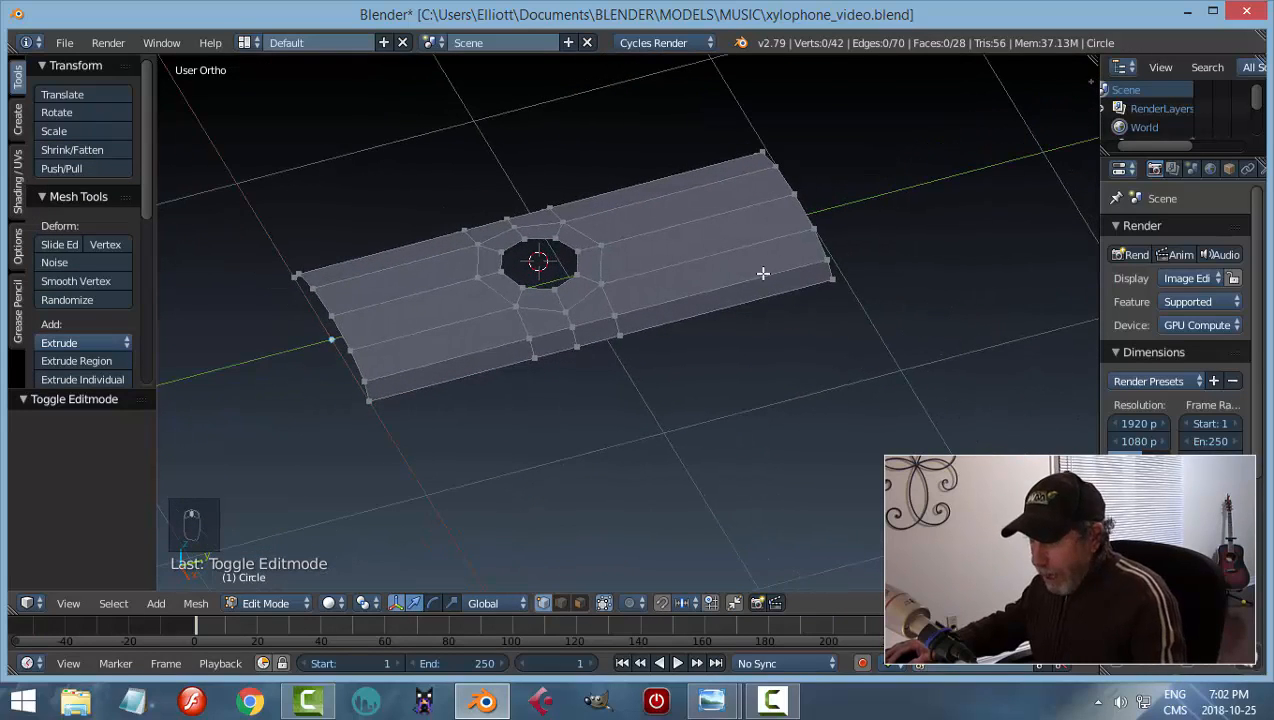
Add a single loop cut across the bar, slid close to the end edge farthest from the object's origin
key(ctrl+r)
click(762, 273)
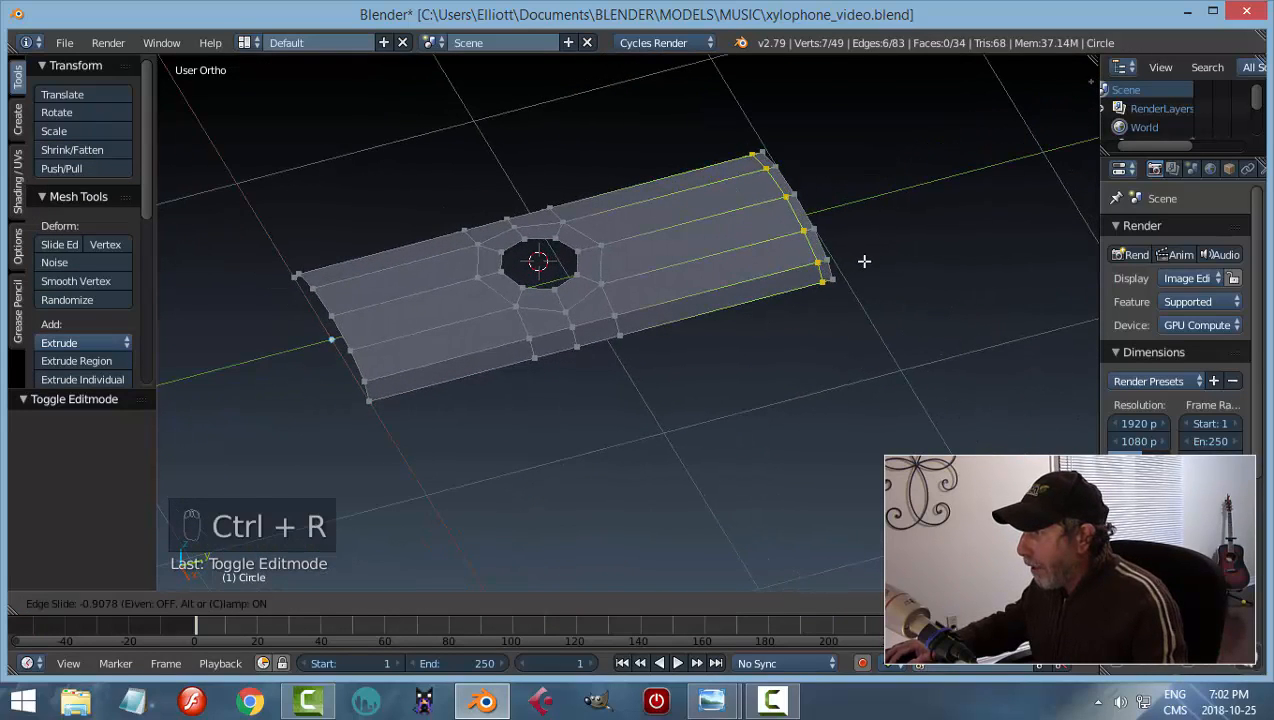
click(865, 262)
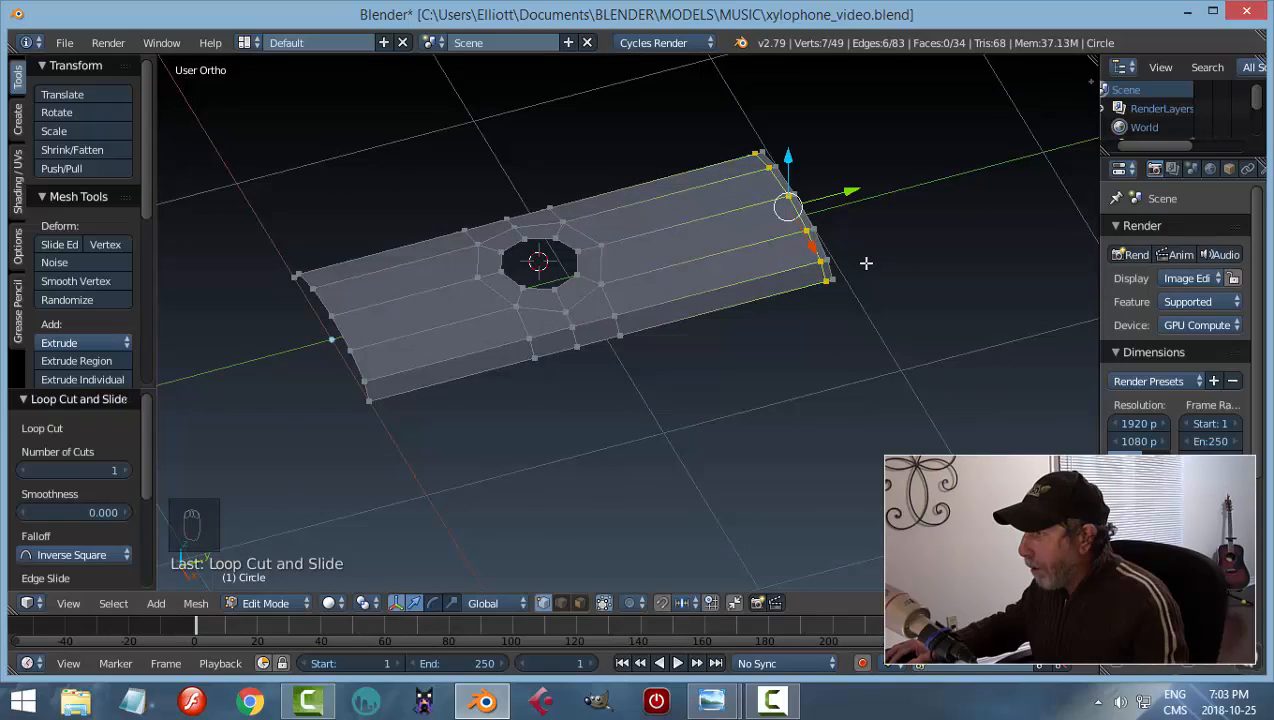
key(a)
Extrude the entire bar surface in place and fatten it outward by about 0.026 to give it thickness
scroll(725, 336, down, 3)
middle_drag(725, 336, 685, 353)
scroll(679, 357, up, 3)
key(a)
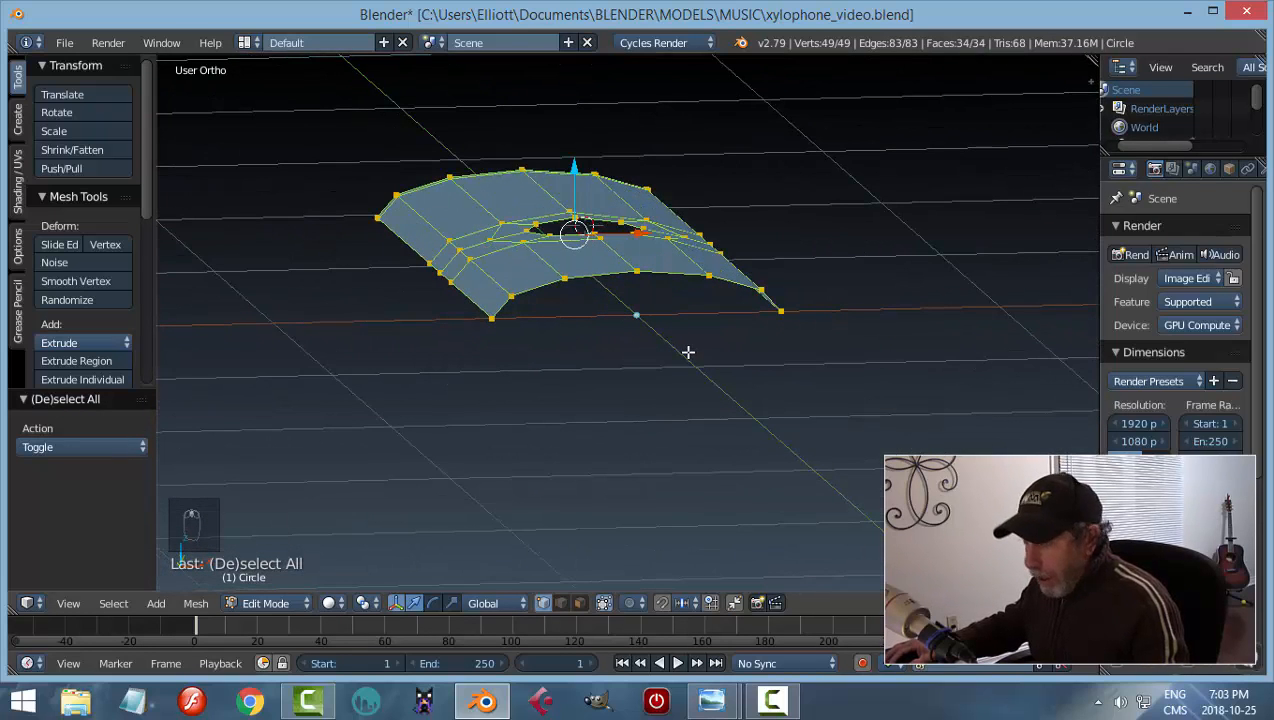
key(e)
right_click(688, 352)
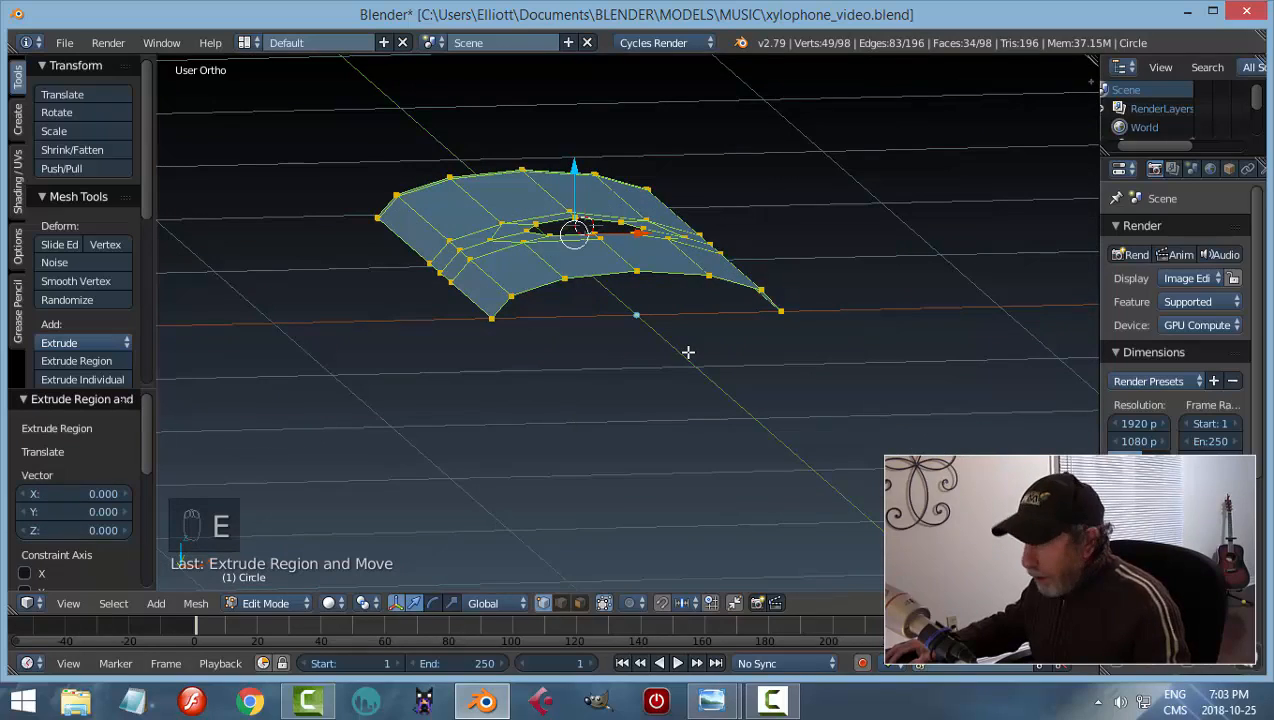
key(alt+s)
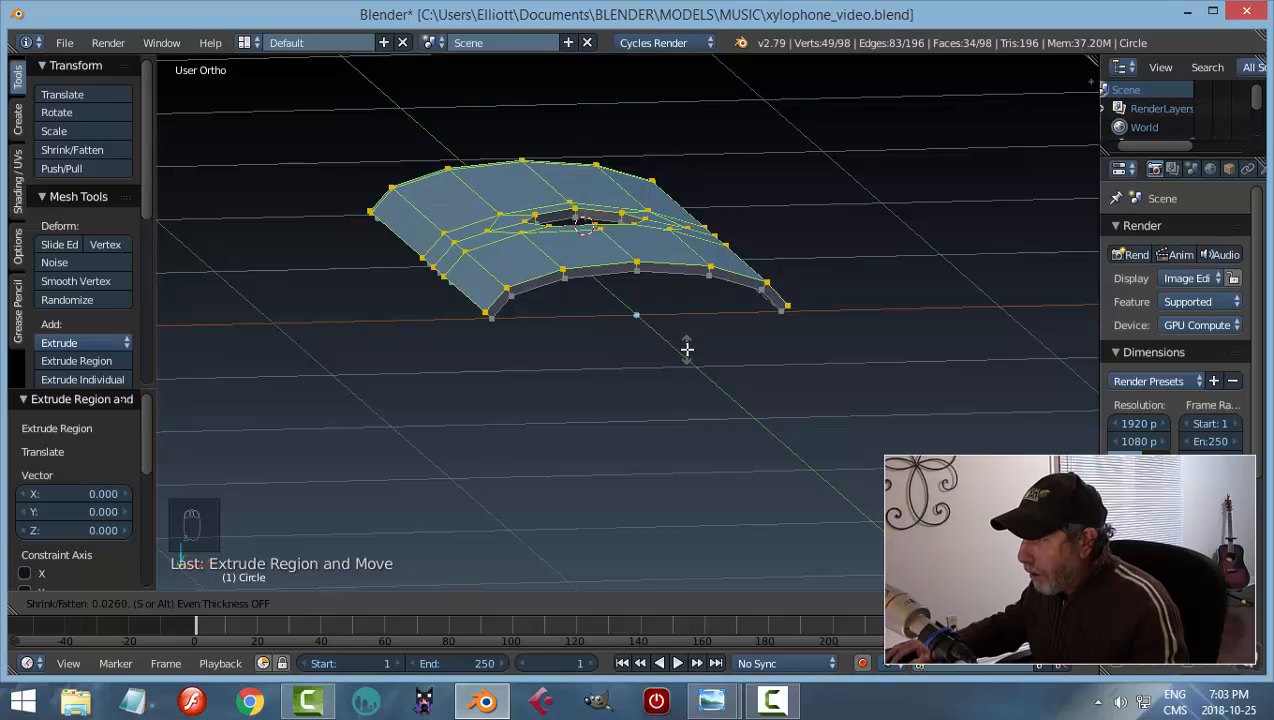
click(686, 348)
key(a)
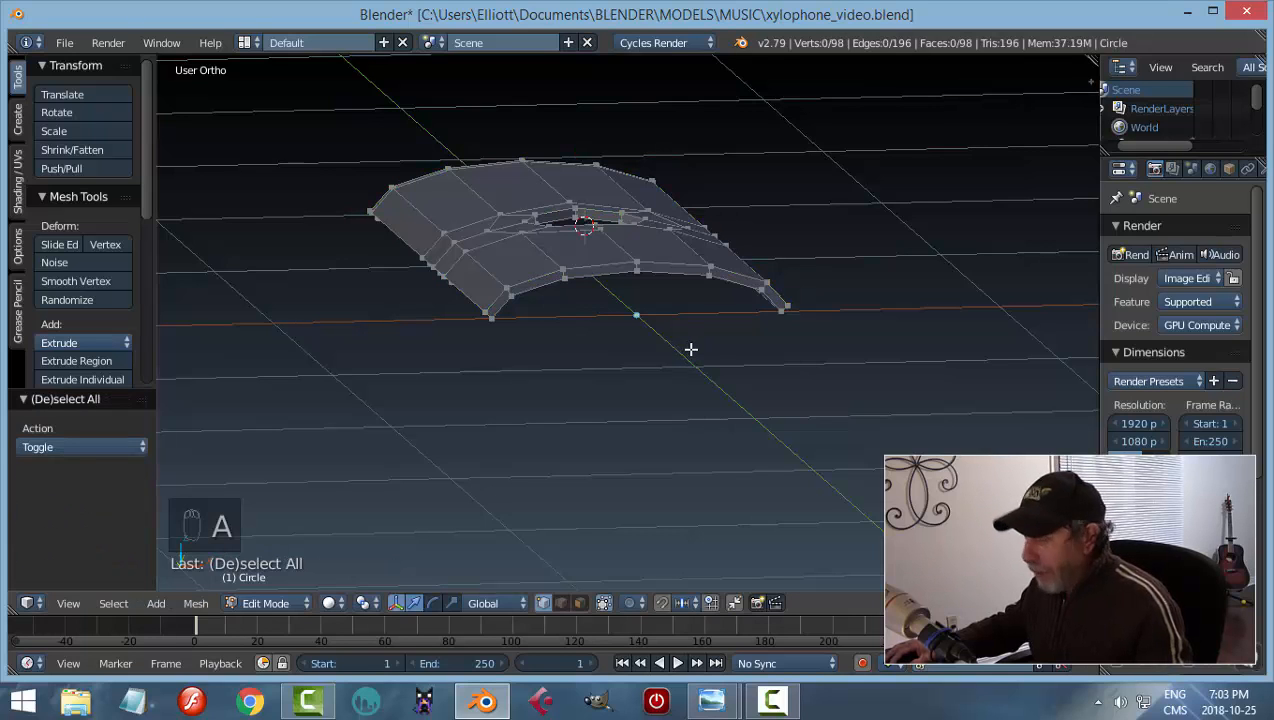
In face select mode, select the six narrow thickness faces on the bar's end nearest the object's origin and delete them
key(ctrl+Tab)
click(672, 387)
middle_drag(805, 341, 755, 364)
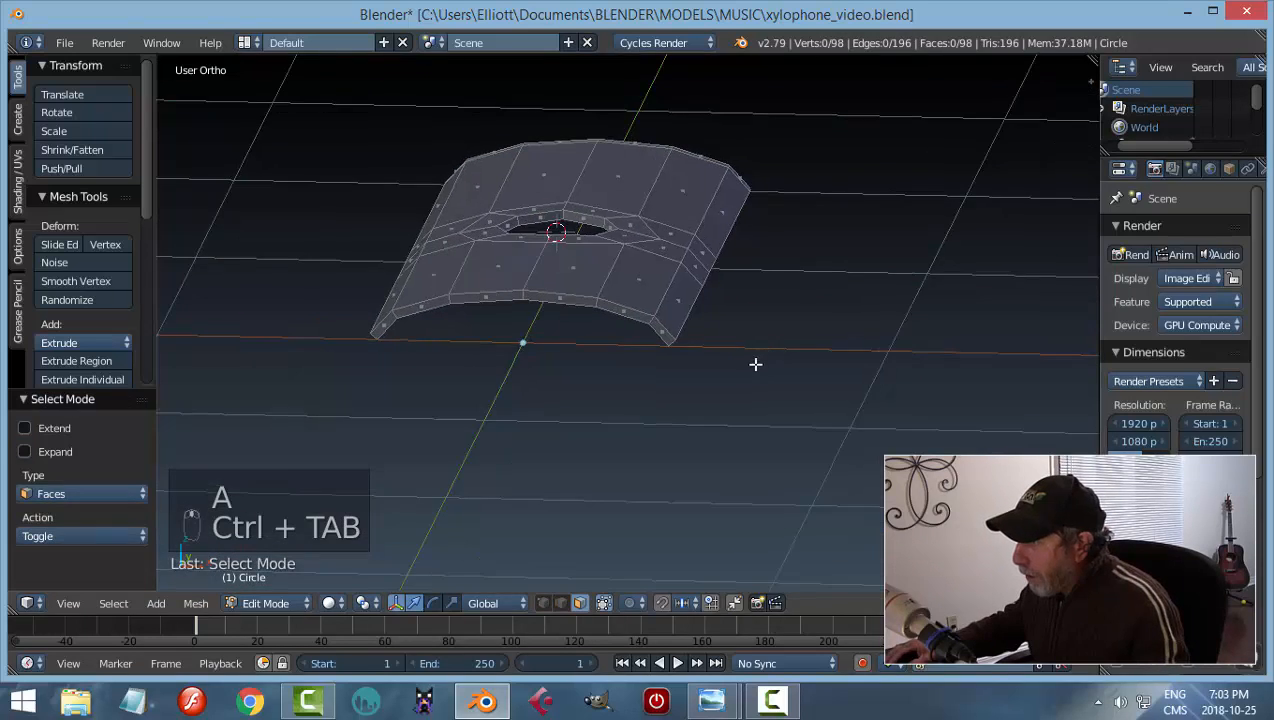
scroll(755, 364, up, 2)
right_click(679, 338)
shift+right_click(612, 304)
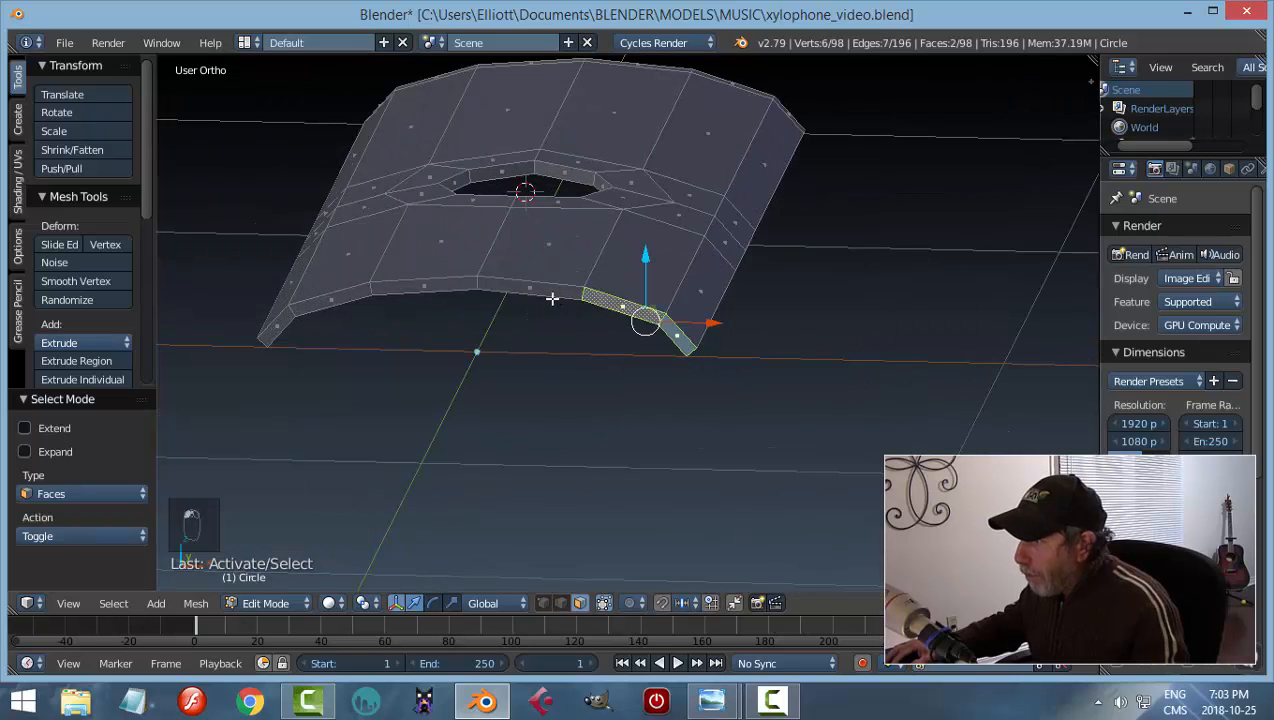
shift+right_click(530, 287)
shift+right_click(389, 288)
shift+right_click(320, 302)
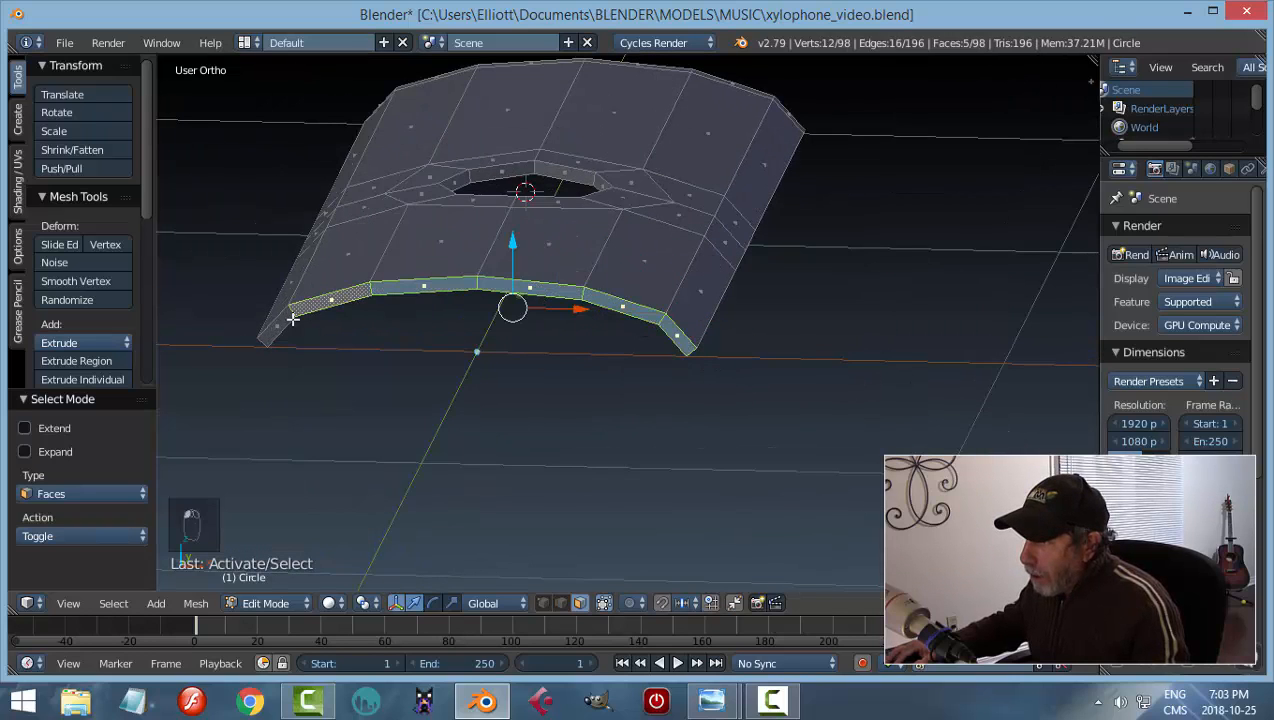
shift+right_click(275, 327)
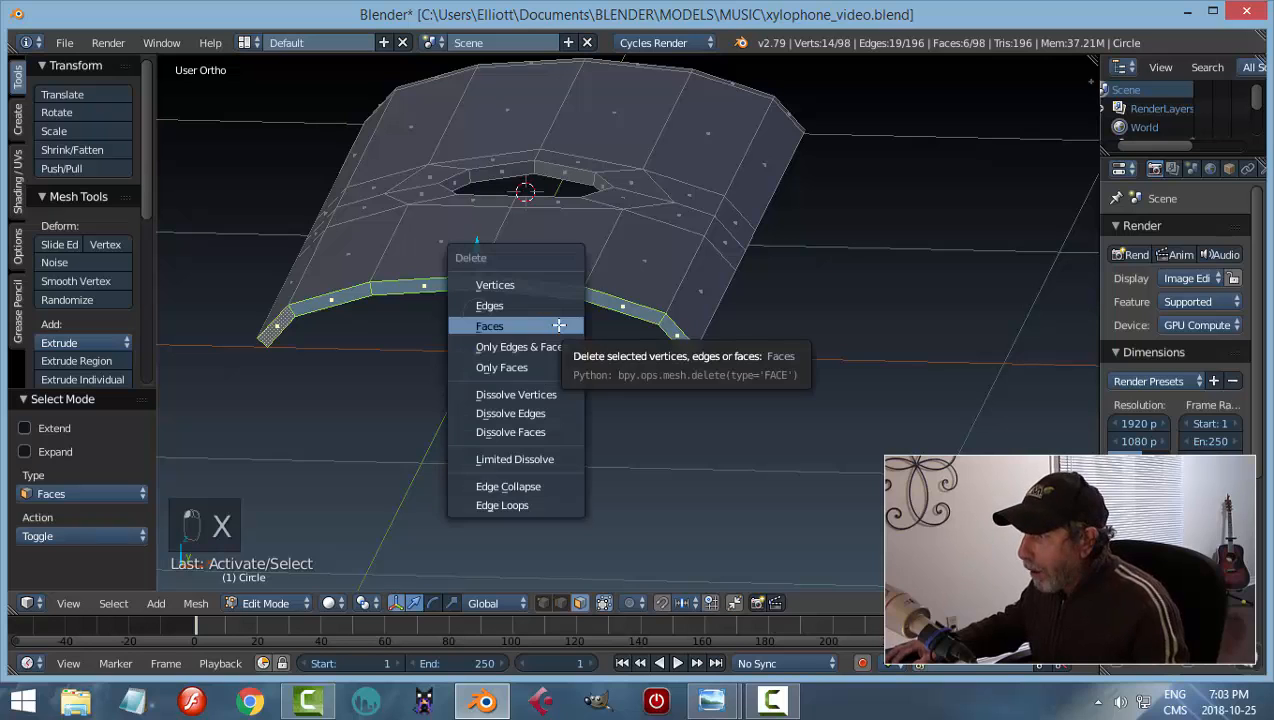
click(559, 325)
In Object Mode, add a Mirror modifier to the half bar, mirroring across Y only with clipping enabled
key(KP_7)
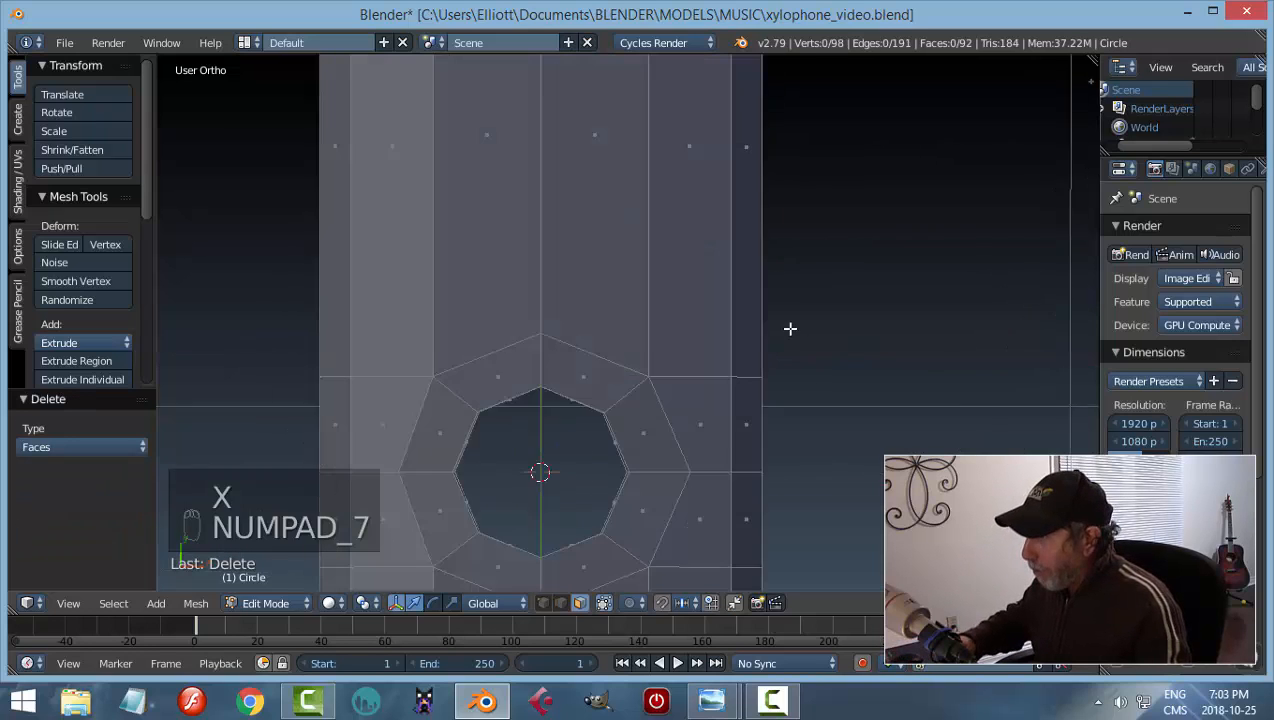
scroll(789, 327, down, 7)
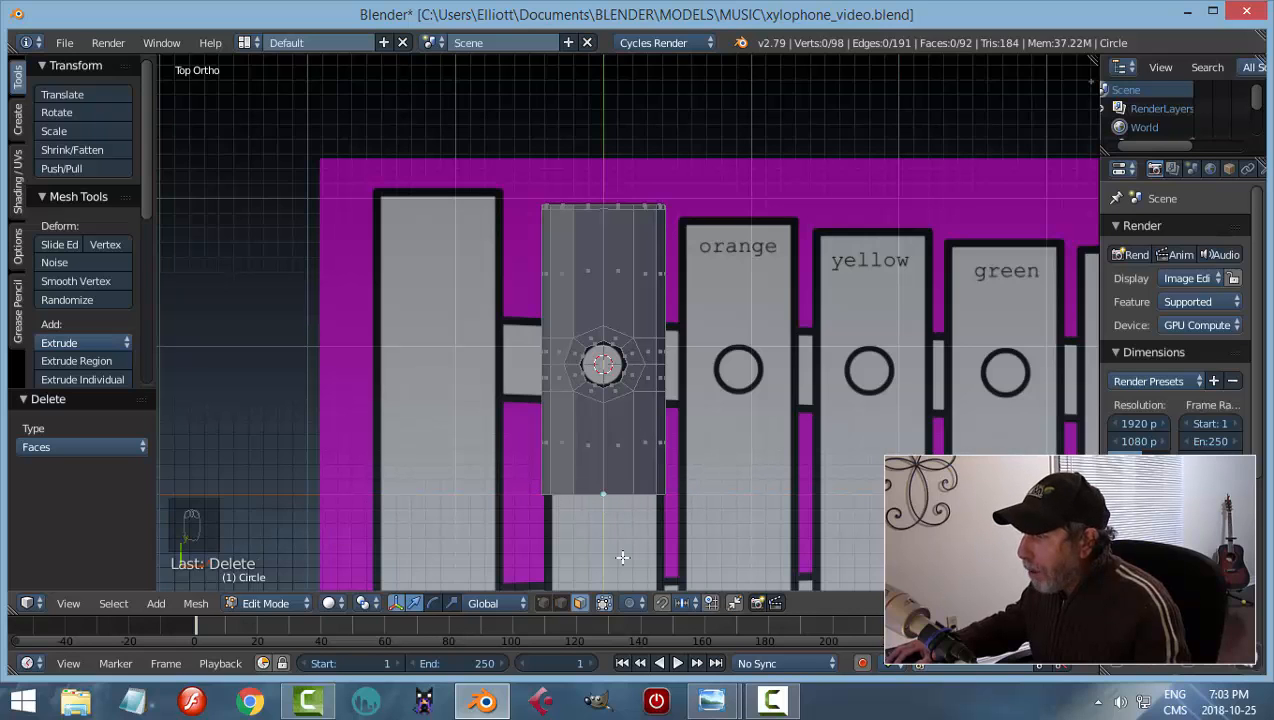
scroll(689, 511, down, 3)
middle_drag(745, 470, 735, 410)
scroll(718, 413, up, 2)
key(Tab)
click(566, 417)
scroll(713, 400, down, 2)
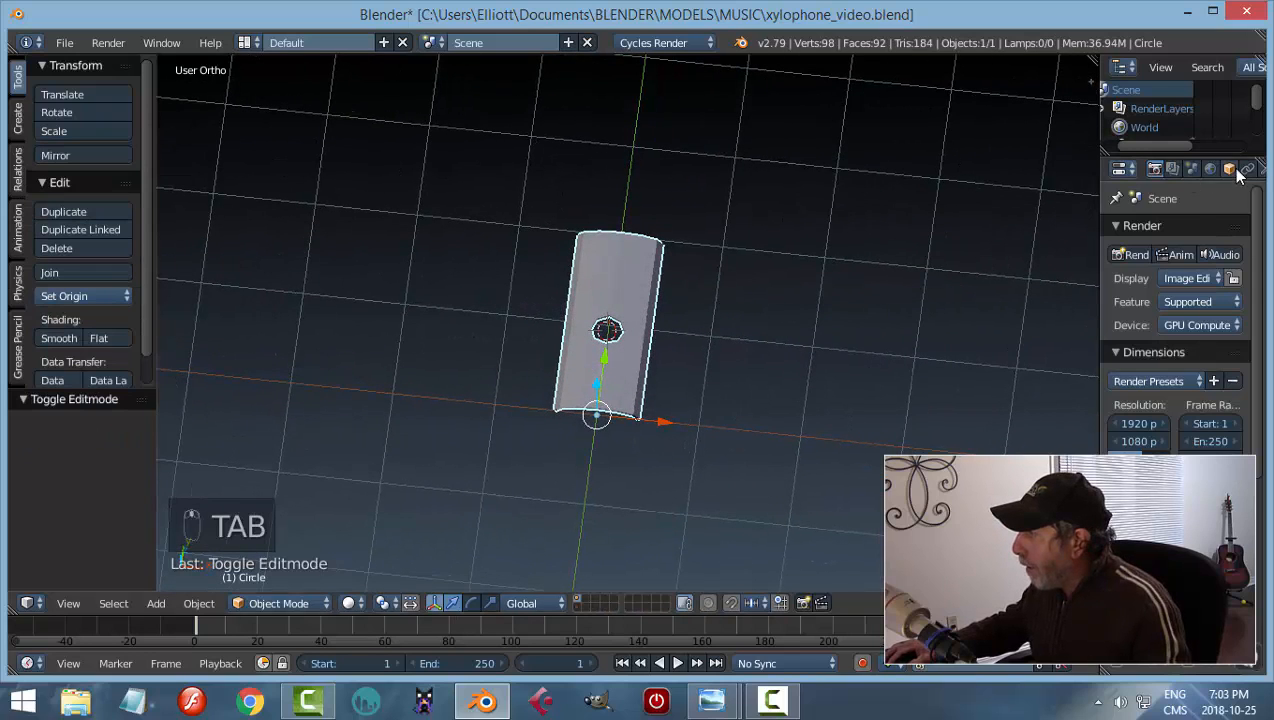
click(1227, 169)
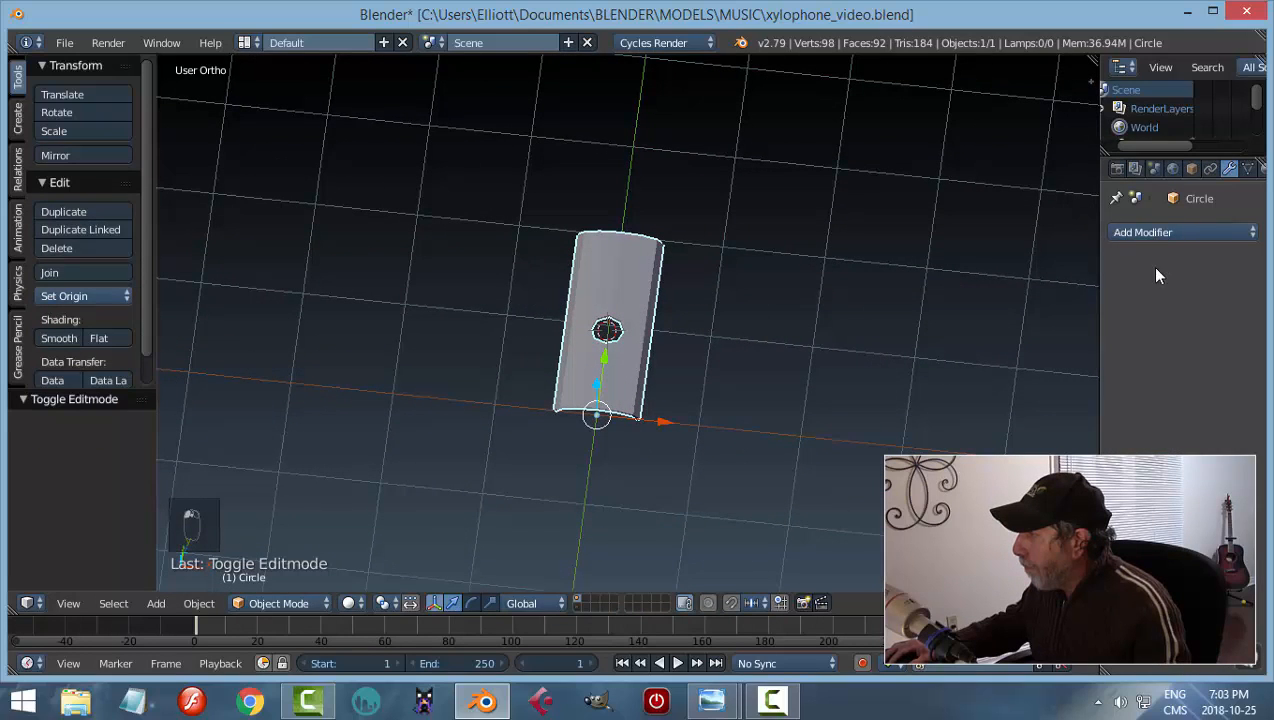
click(1140, 232)
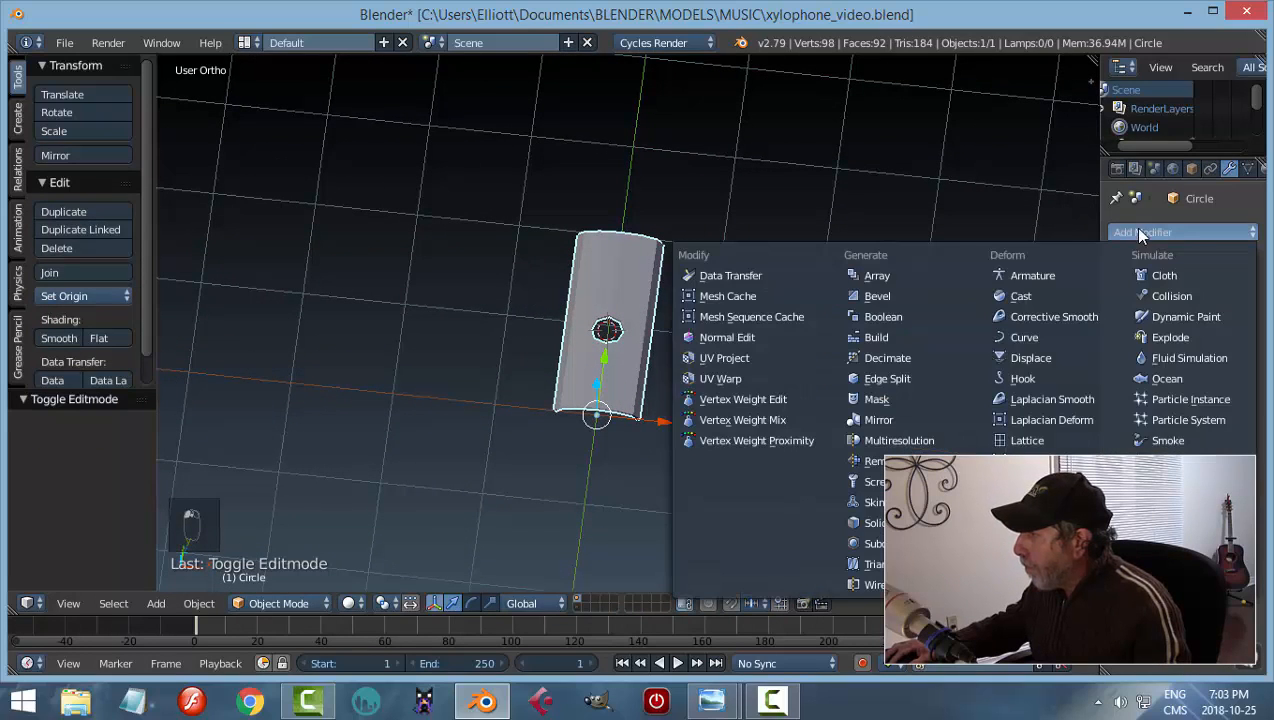
click(898, 418)
click(1121, 355)
click(1120, 335)
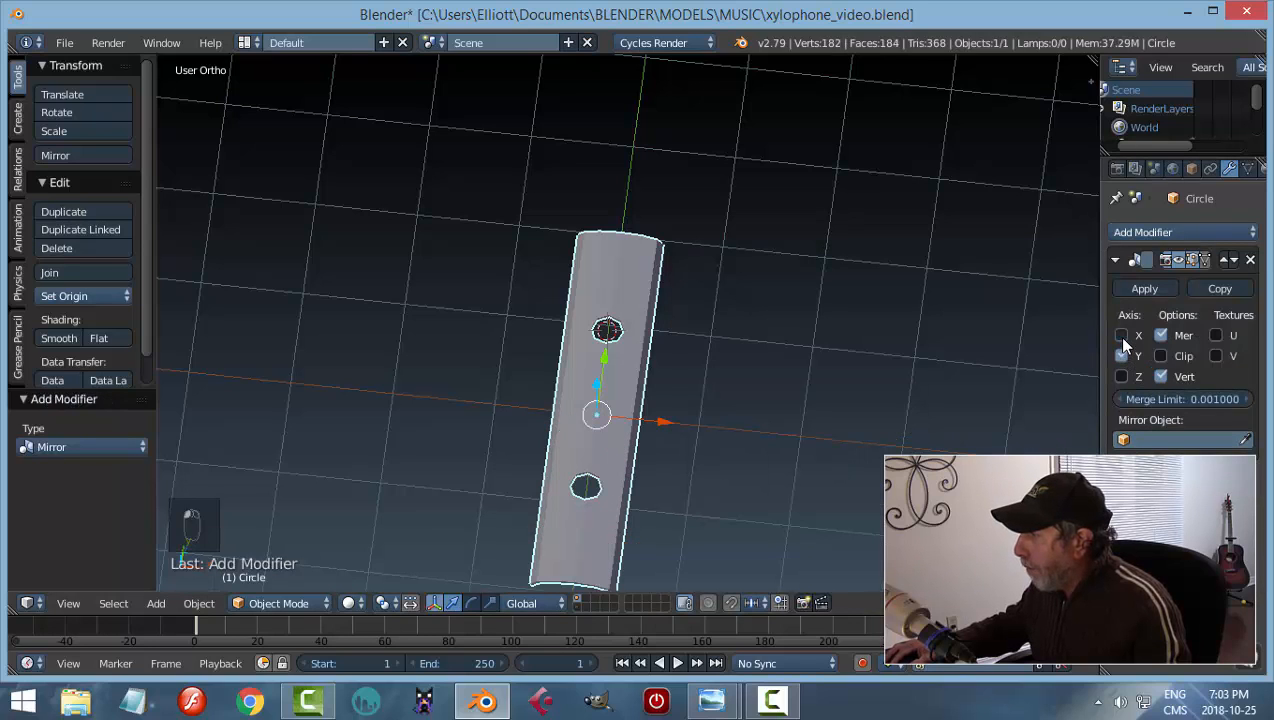
click(1161, 376)
click(1160, 355)
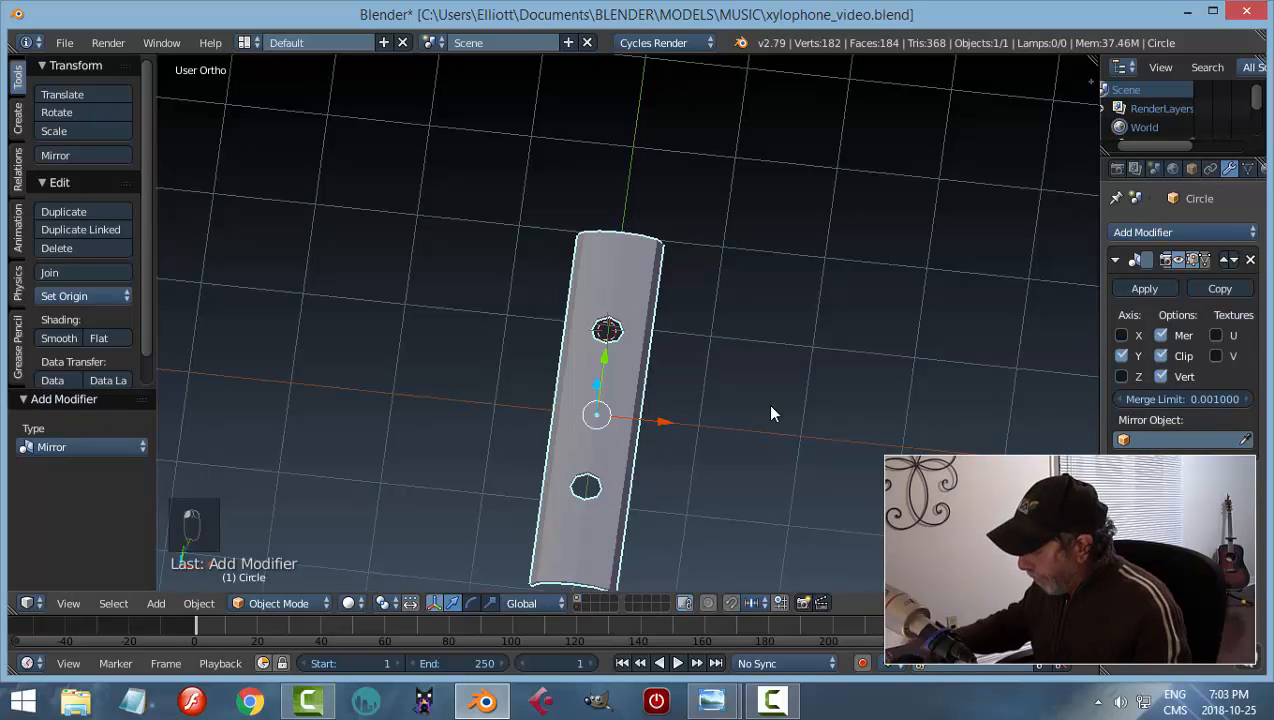
Add a Subdivision Surface modifier below the Mirror modifier, with a view subdivision level of 2
key(KP_7)
scroll(743, 309, up, 3)
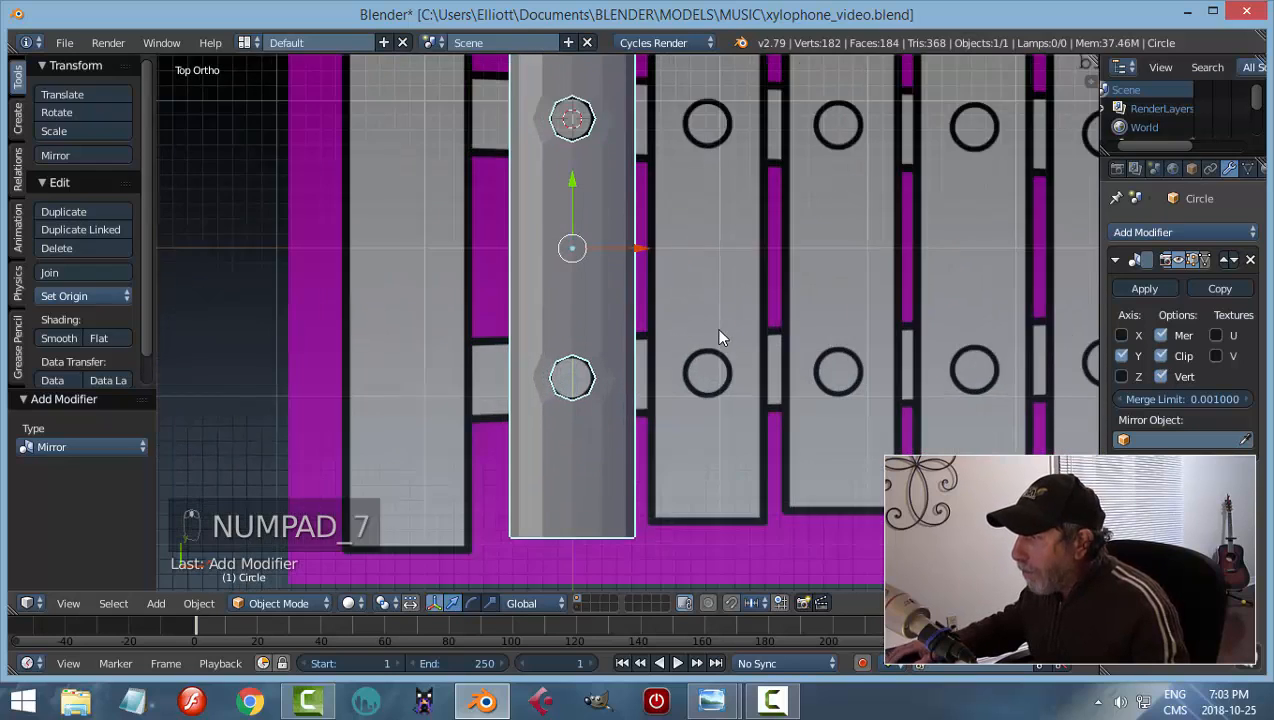
scroll(715, 320, up, 1)
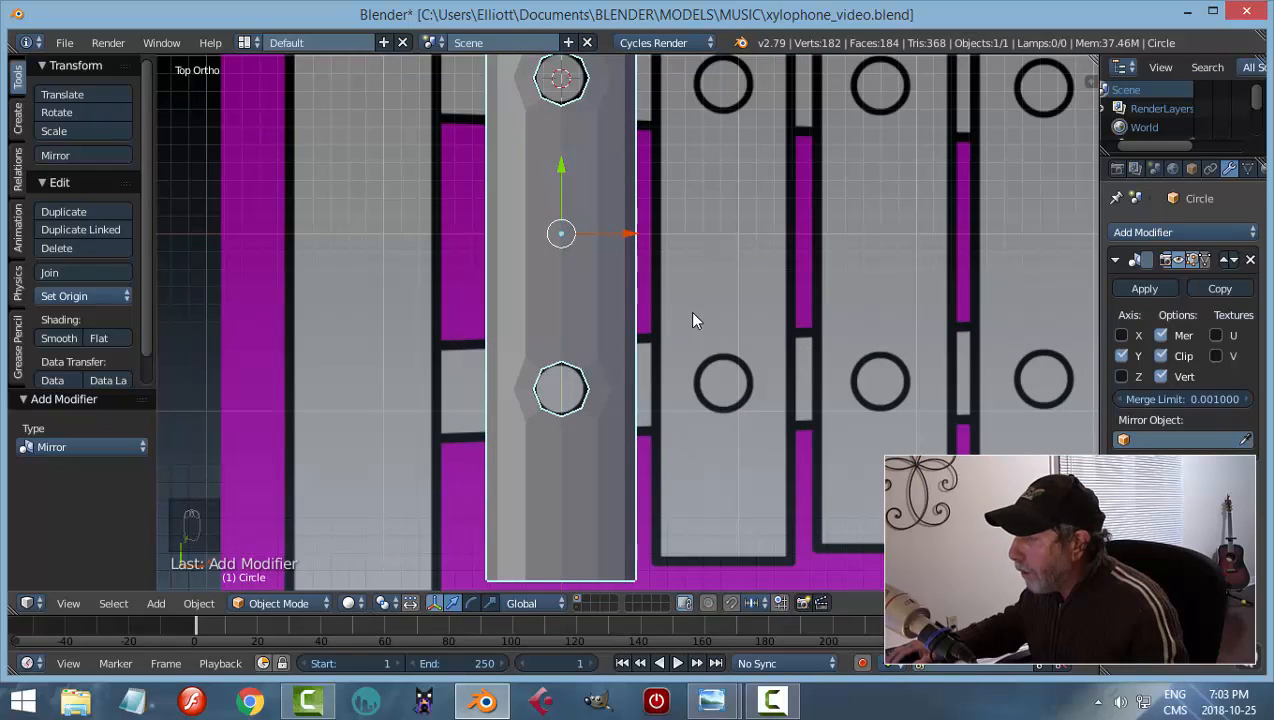
middle_drag(736, 414, 977, 264)
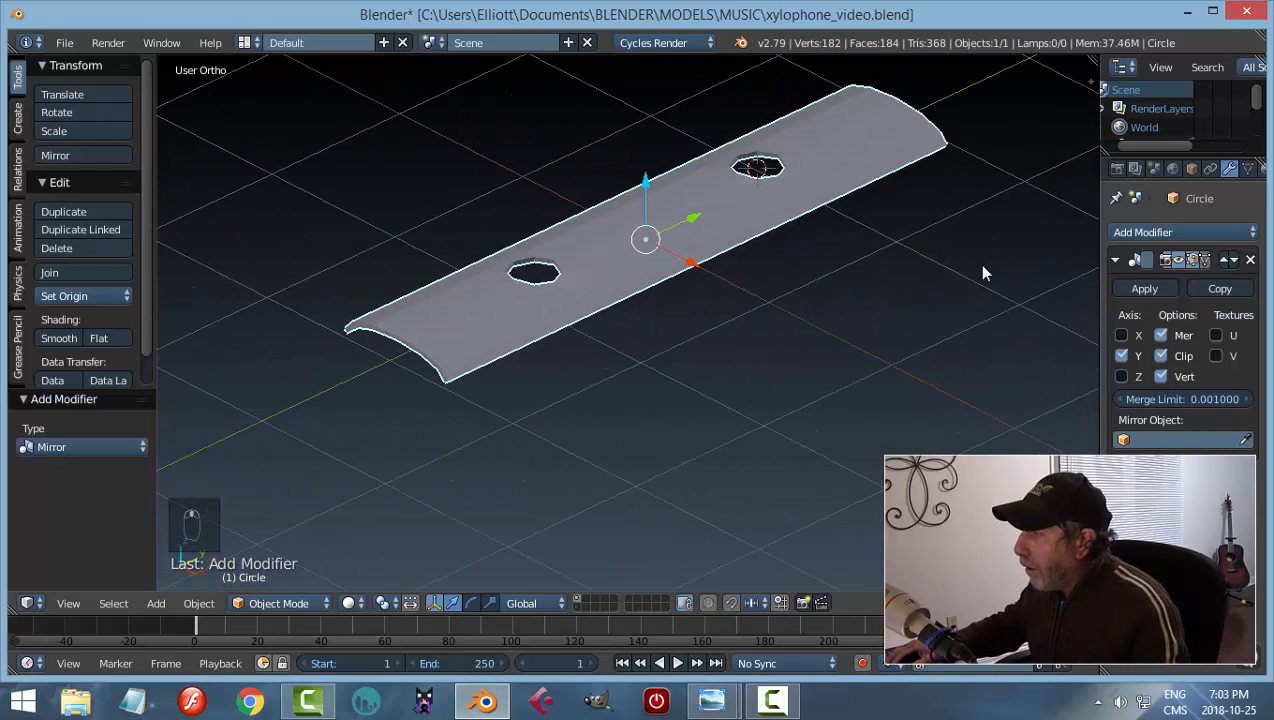
click(1114, 259)
click(1130, 232)
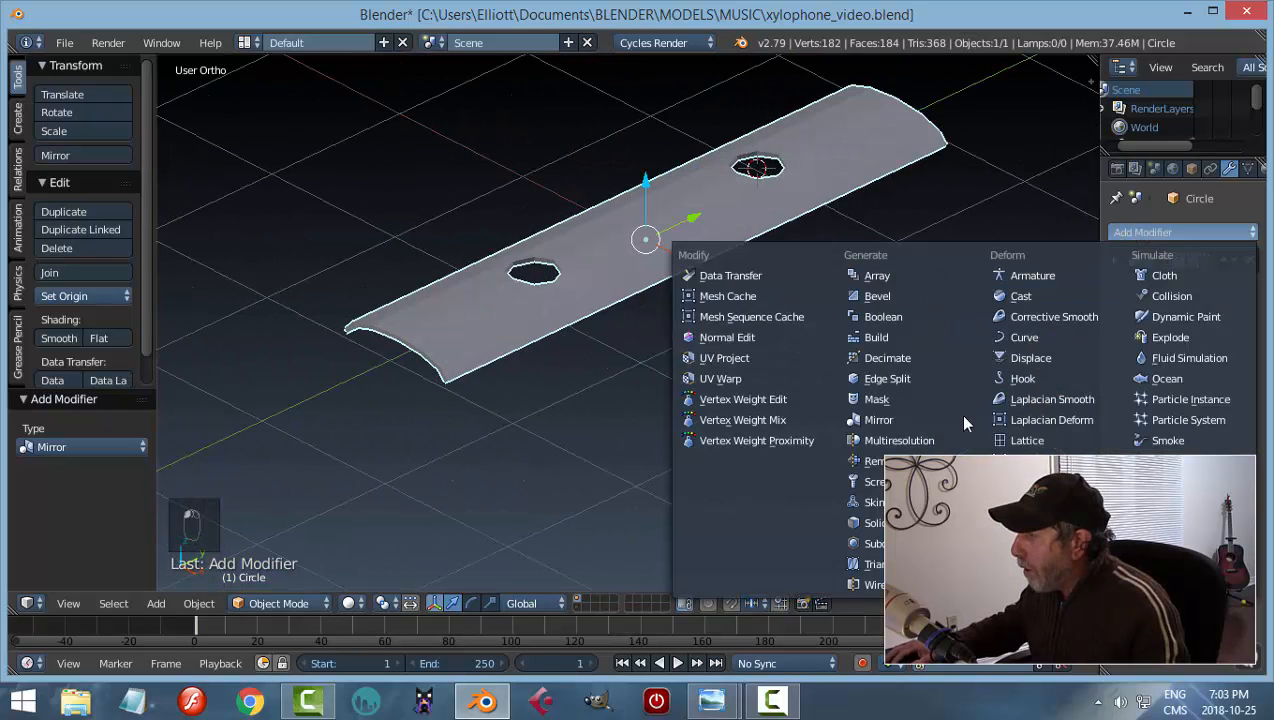
click(873, 543)
key(ctrl+2)
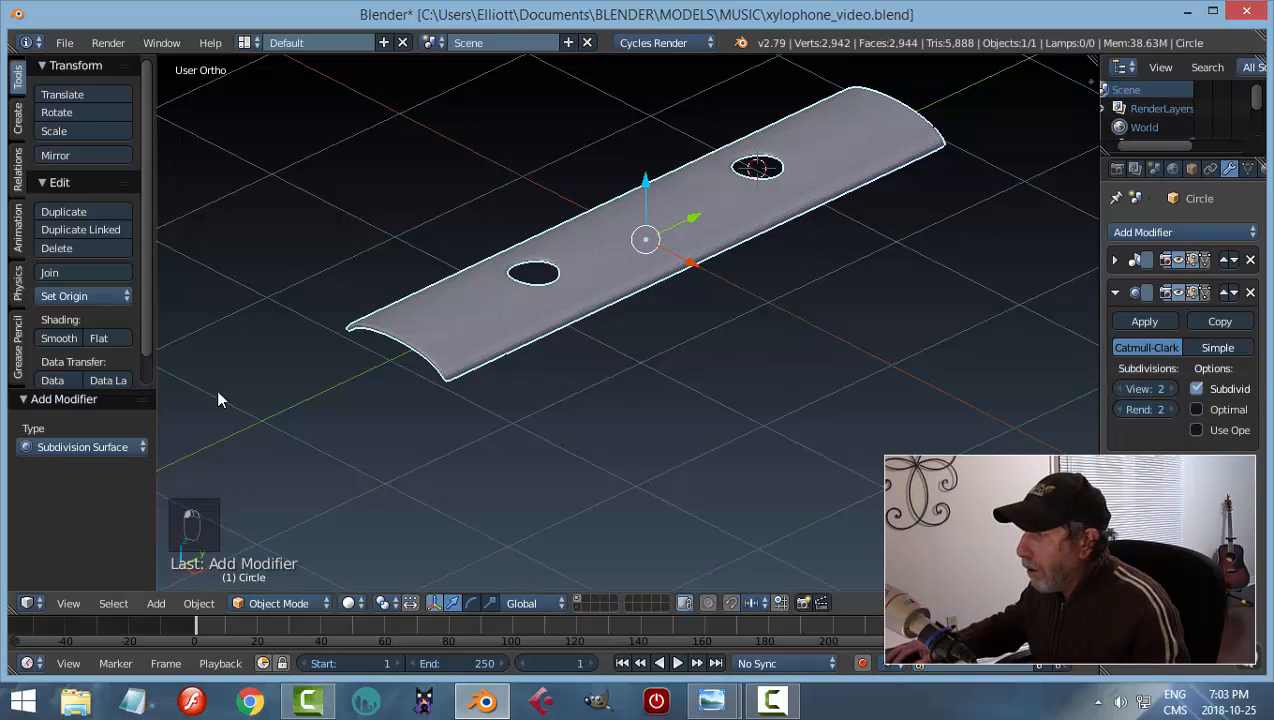
Apply smooth shading to the mirrored bar and deselect it
click(62, 338)
key(a)
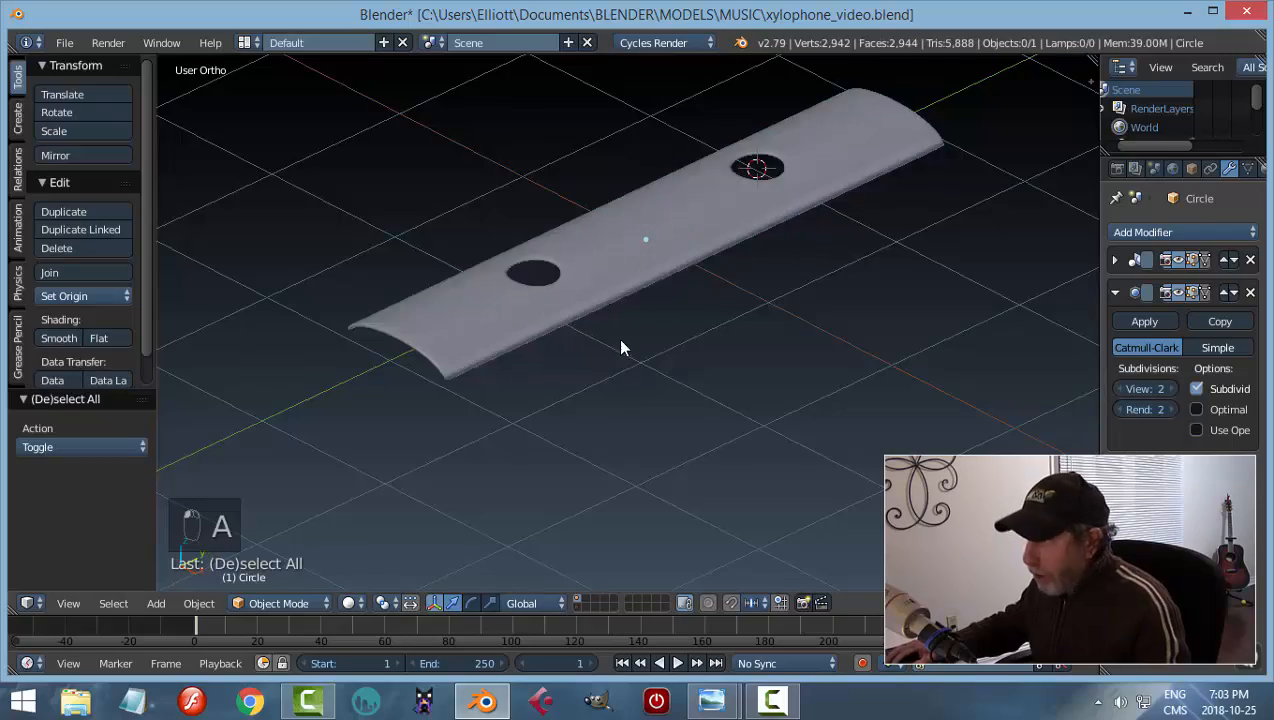
middle_drag(623, 347, 623, 376)
In top view, duplicate the red bar and move the copy about 0.912 along X onto the orange bar of the diagram
key(KP_7)
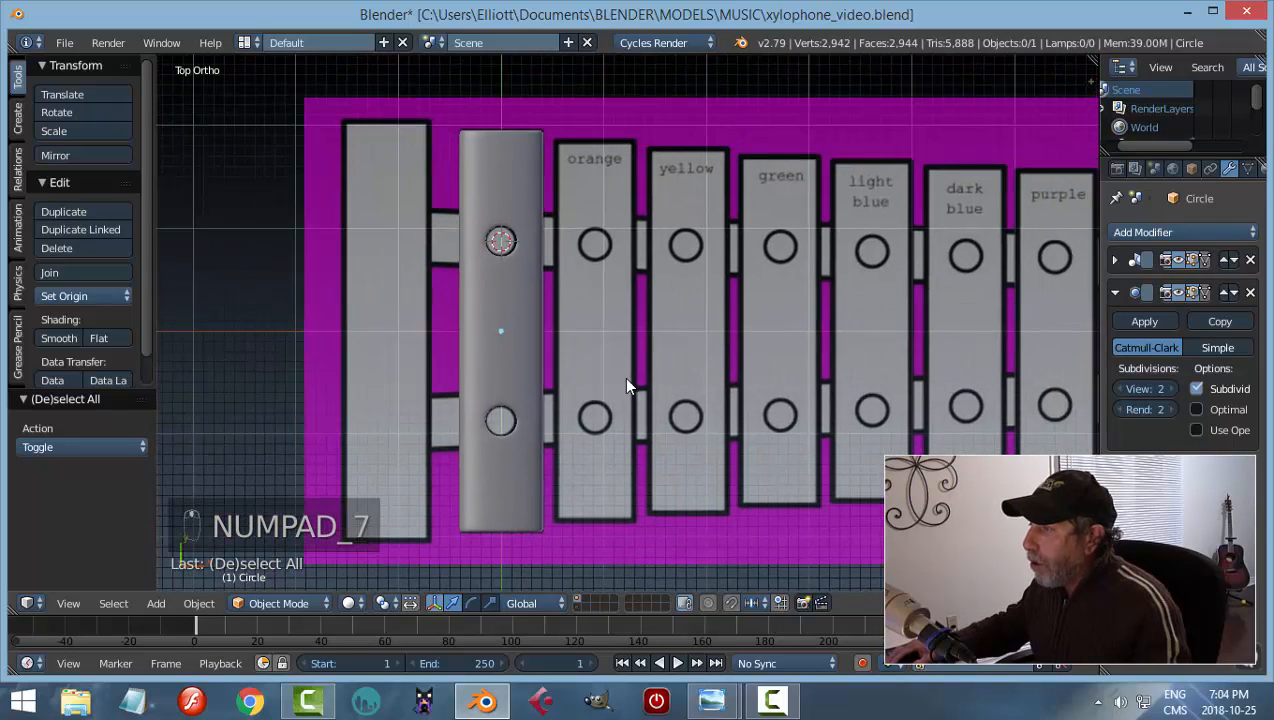
right_click(541, 349)
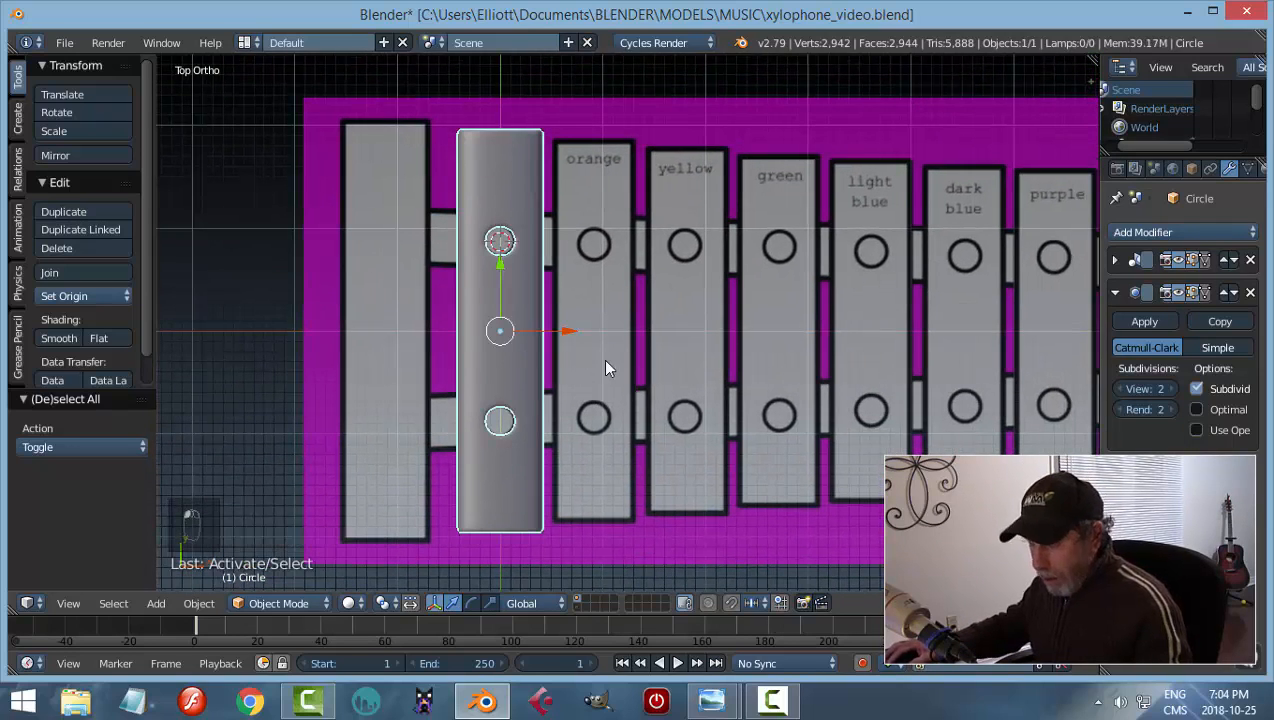
key(shift+d)
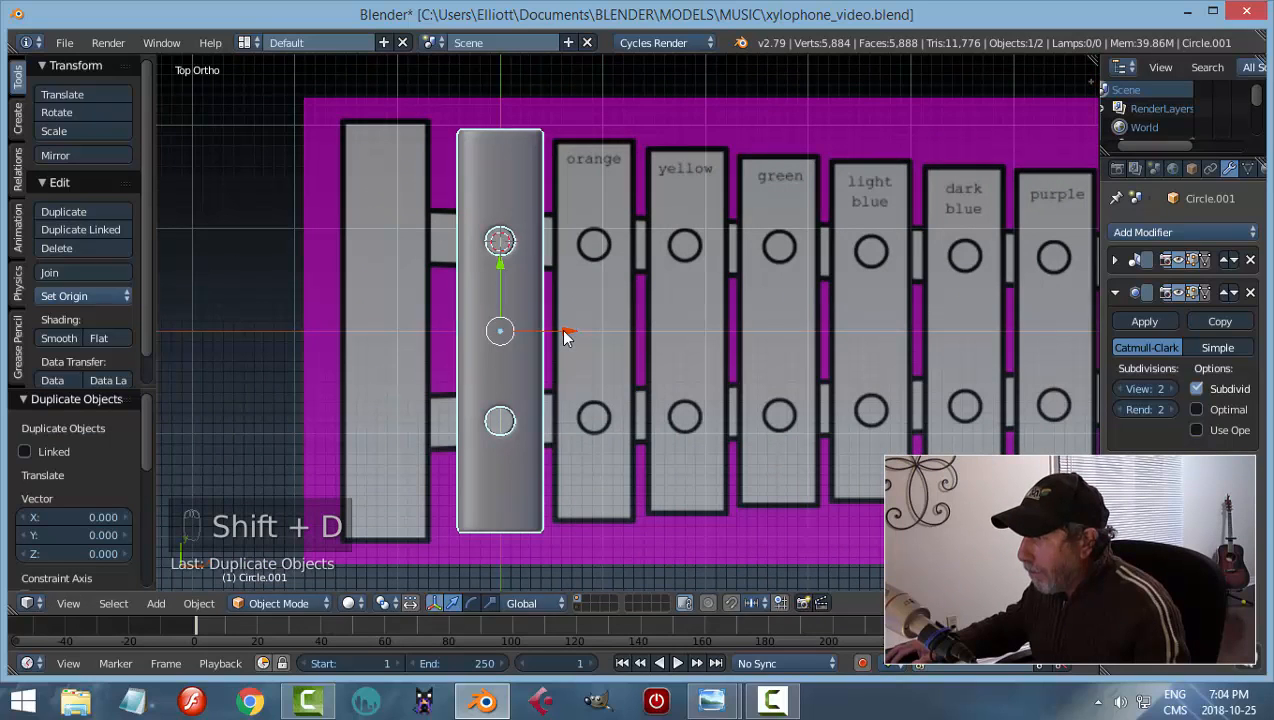
key(x)
click(654, 336)
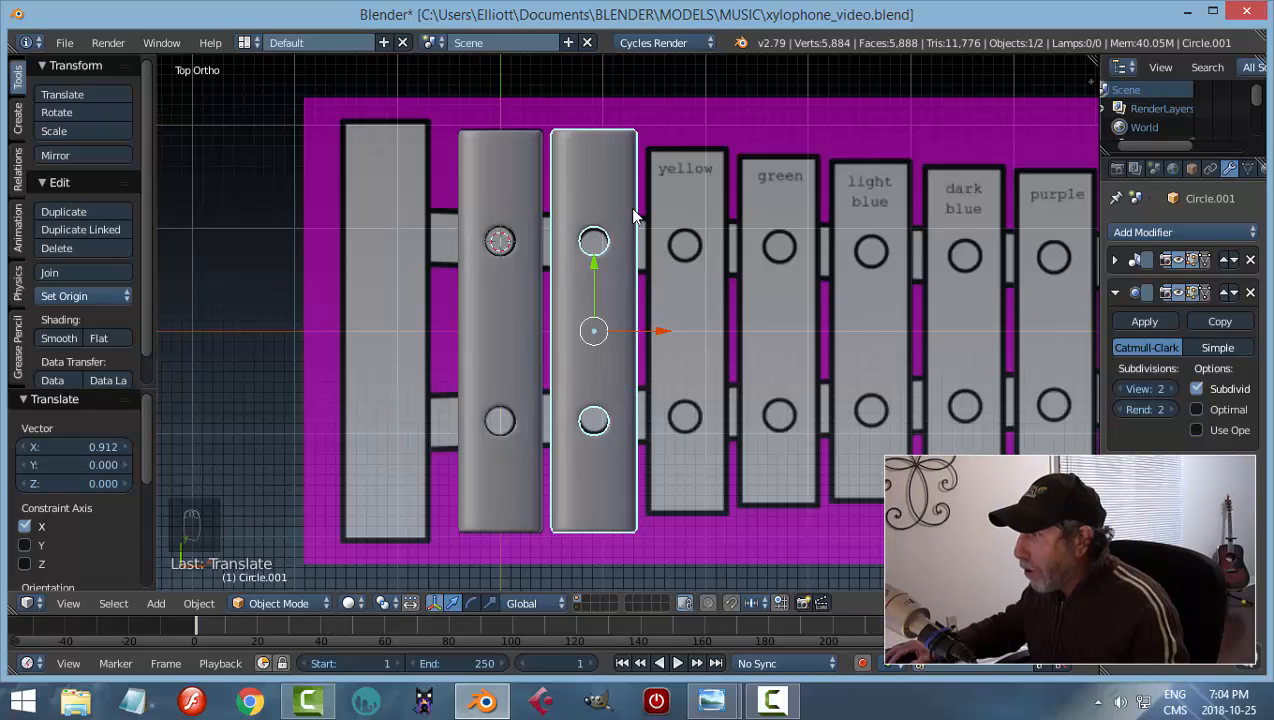
In wireframe, select the outer end faces of the orange bar and move them about -0.082 along Y to match the diagram's outline
key(Tab)
click(716, 193)
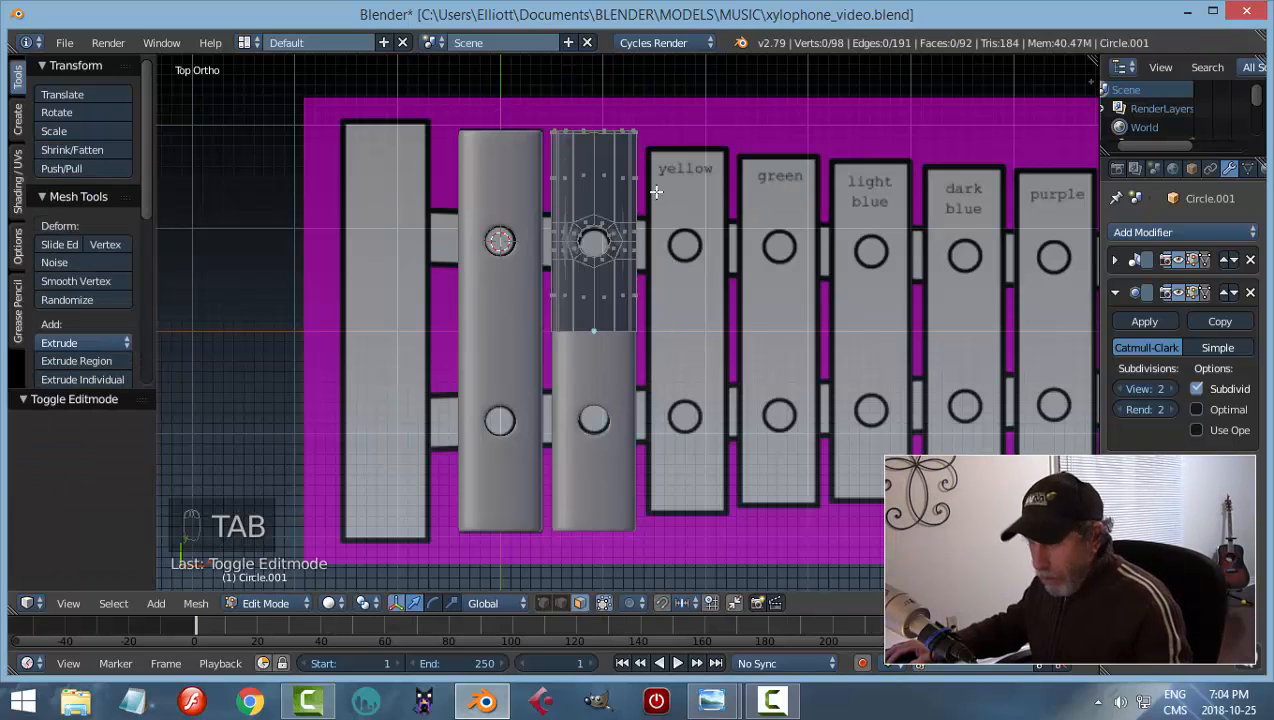
key(z)
click(768, 193)
scroll(705, 211, up, 2)
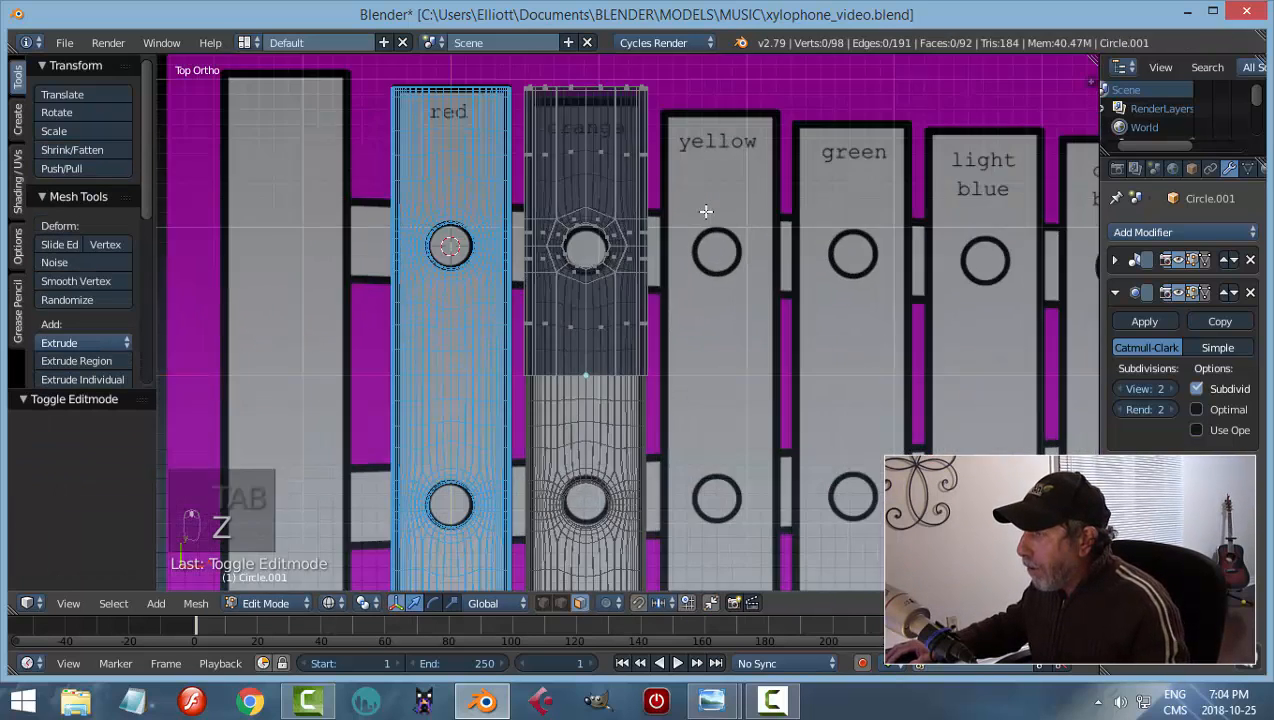
shift+middle_drag(706, 212, 703, 232)
key(b)
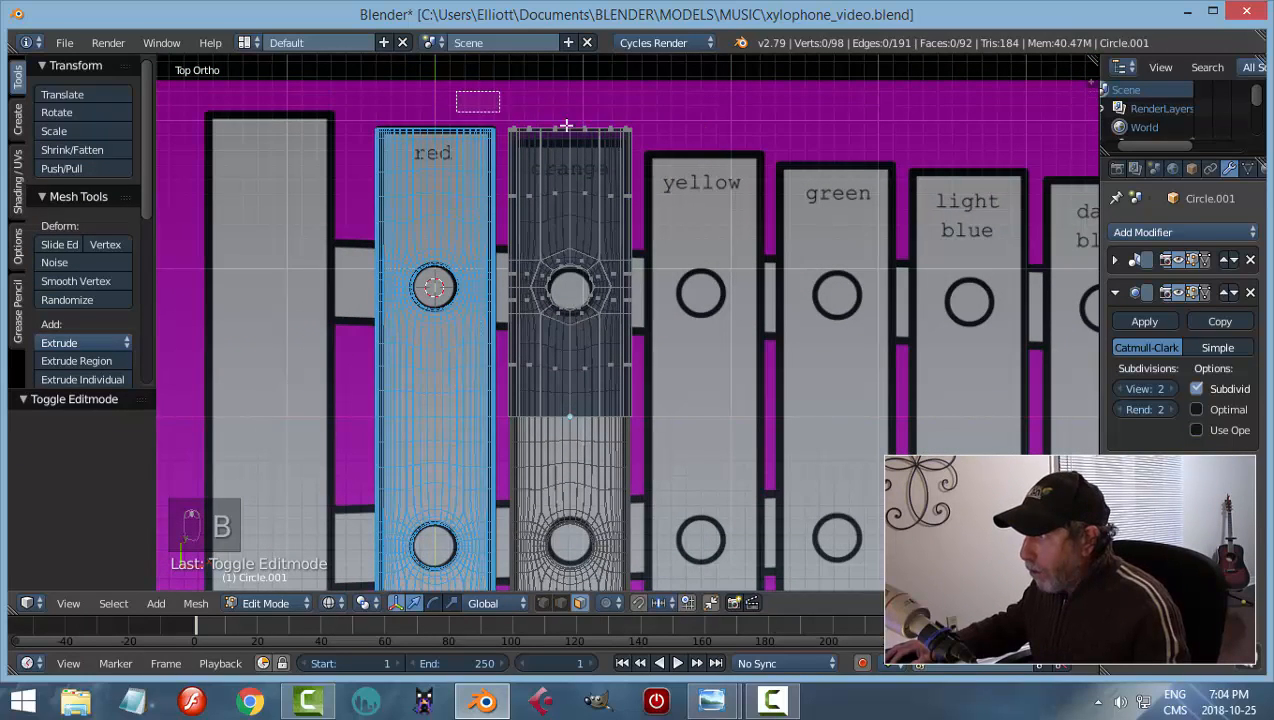
drag(456, 91, 613, 146)
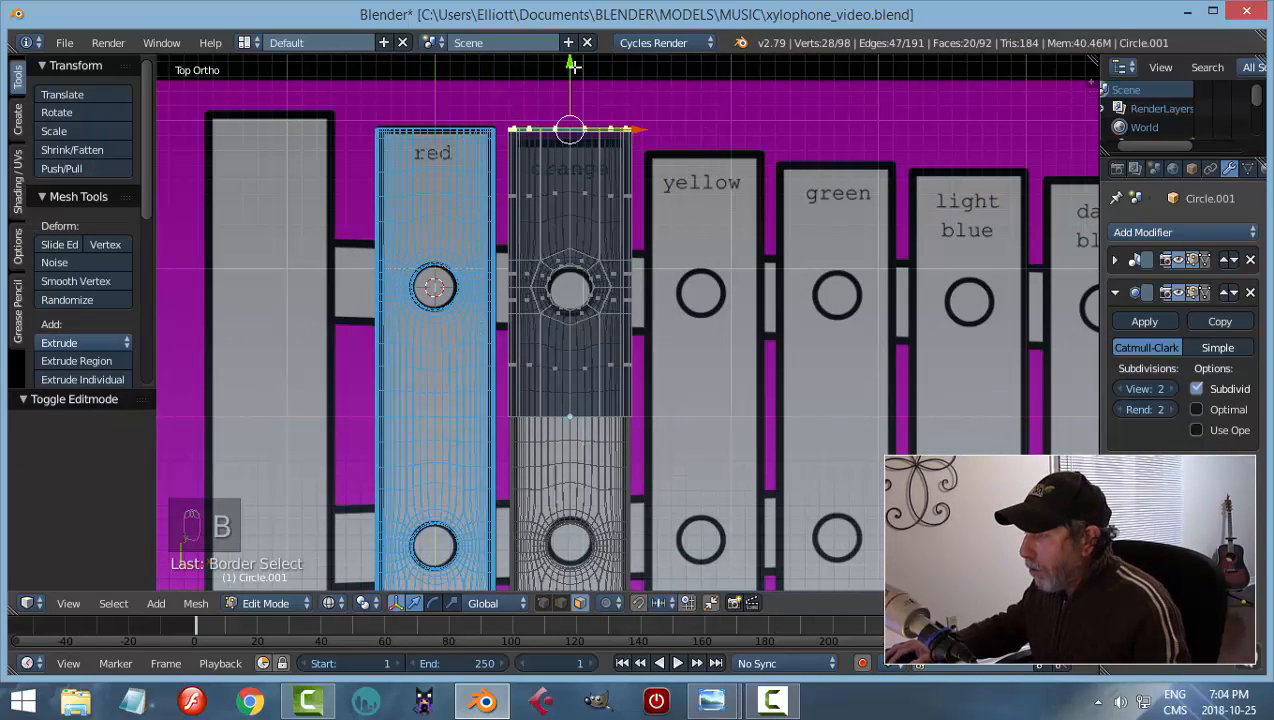
drag(572, 65, 577, 78)
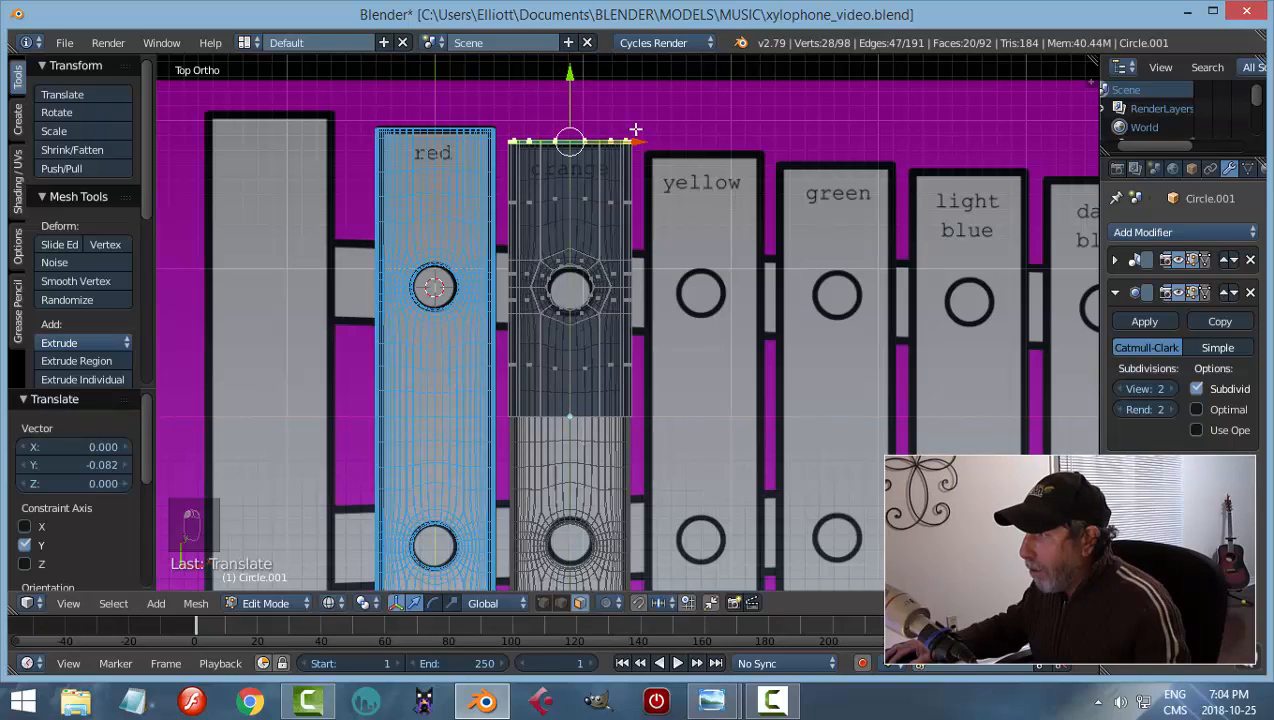
Move the faces around the orange bar's hole about -0.026 along Y onto the diagram's hole, and restore solid shading
key(a)
key(b)
drag(484, 224, 660, 345)
scroll(662, 340, up, 3)
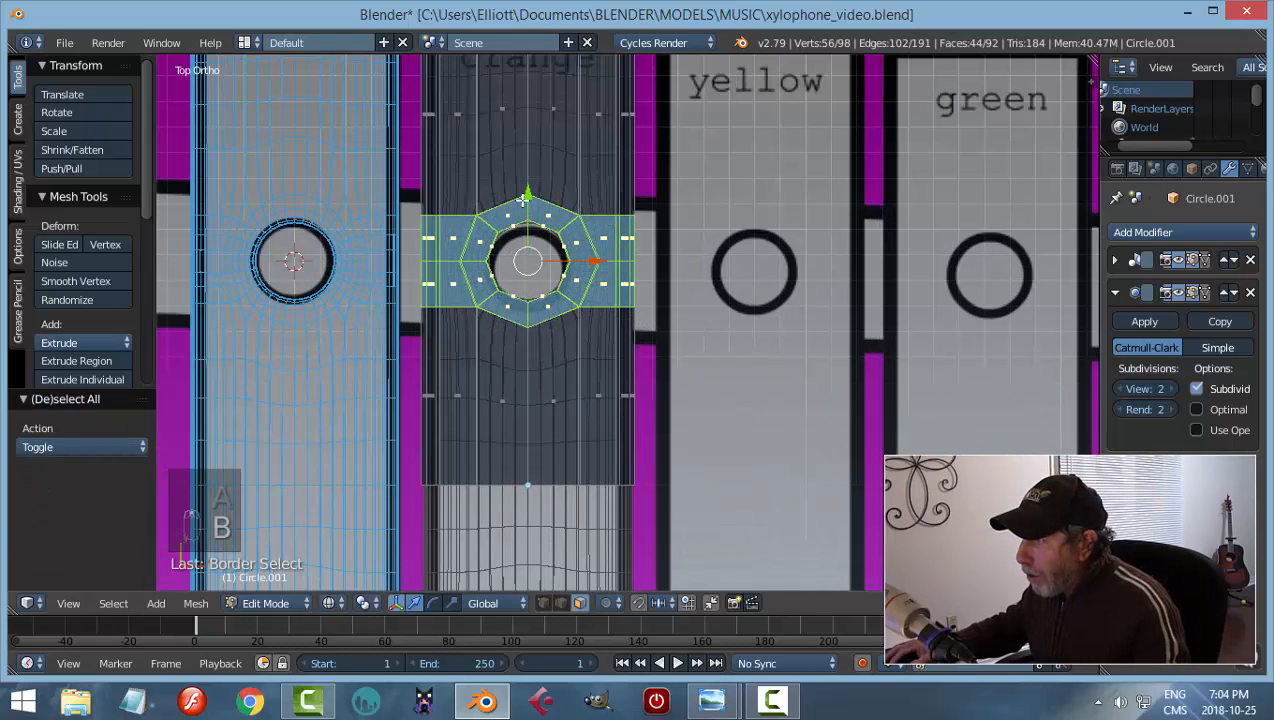
drag(524, 198, 527, 205)
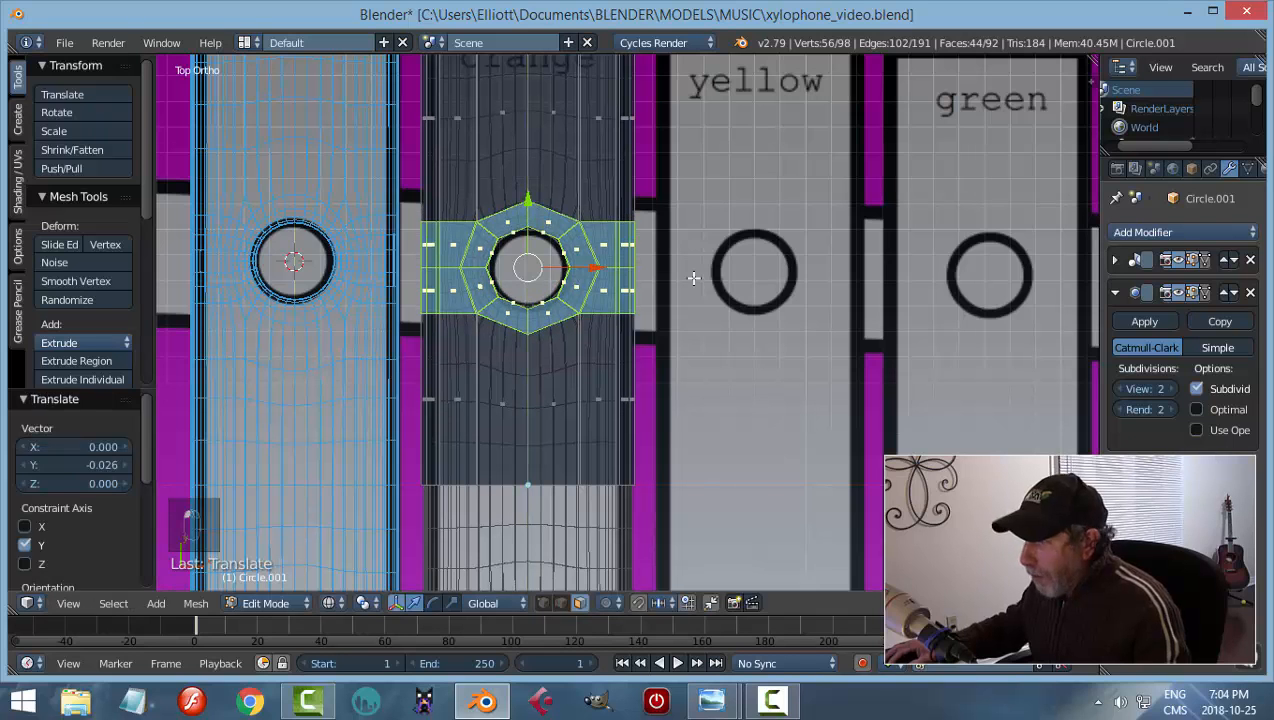
key(a)
key(z)
click(697, 390)
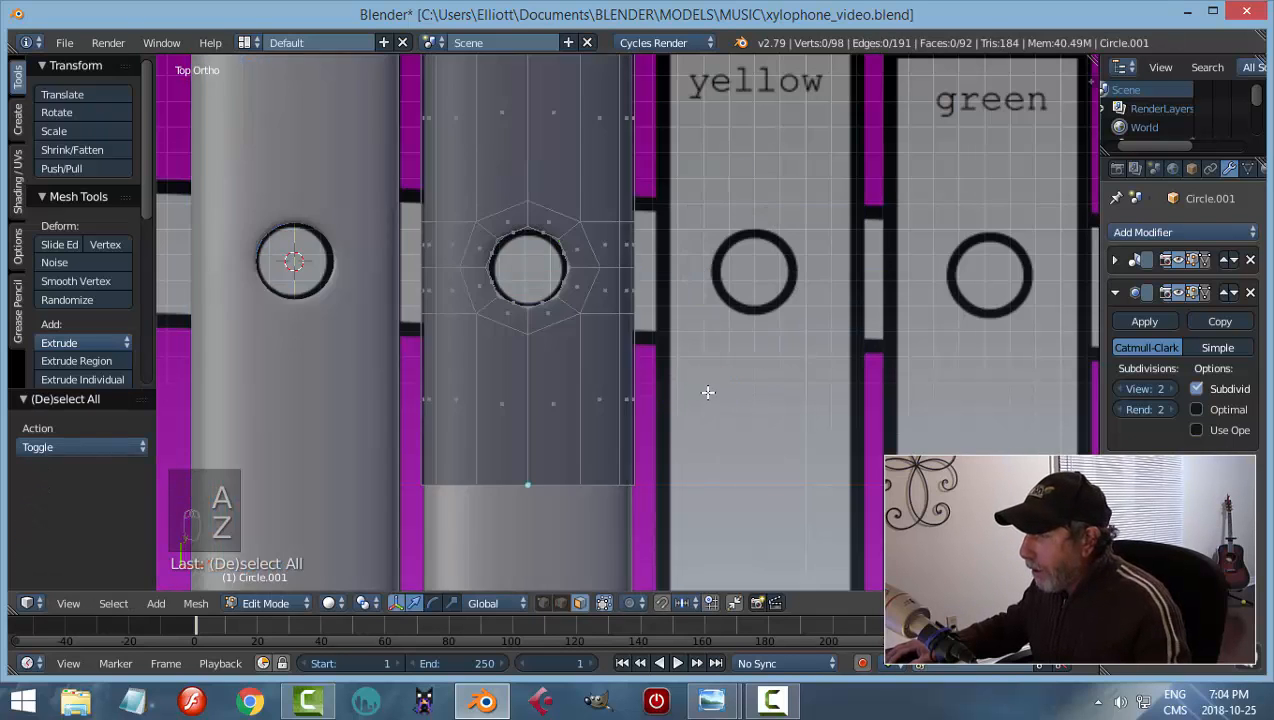
In Object Mode, duplicate the orange bar and move the copy about 0.894 along X onto the yellow bar of the diagram
scroll(594, 532, down, 5)
key(Tab)
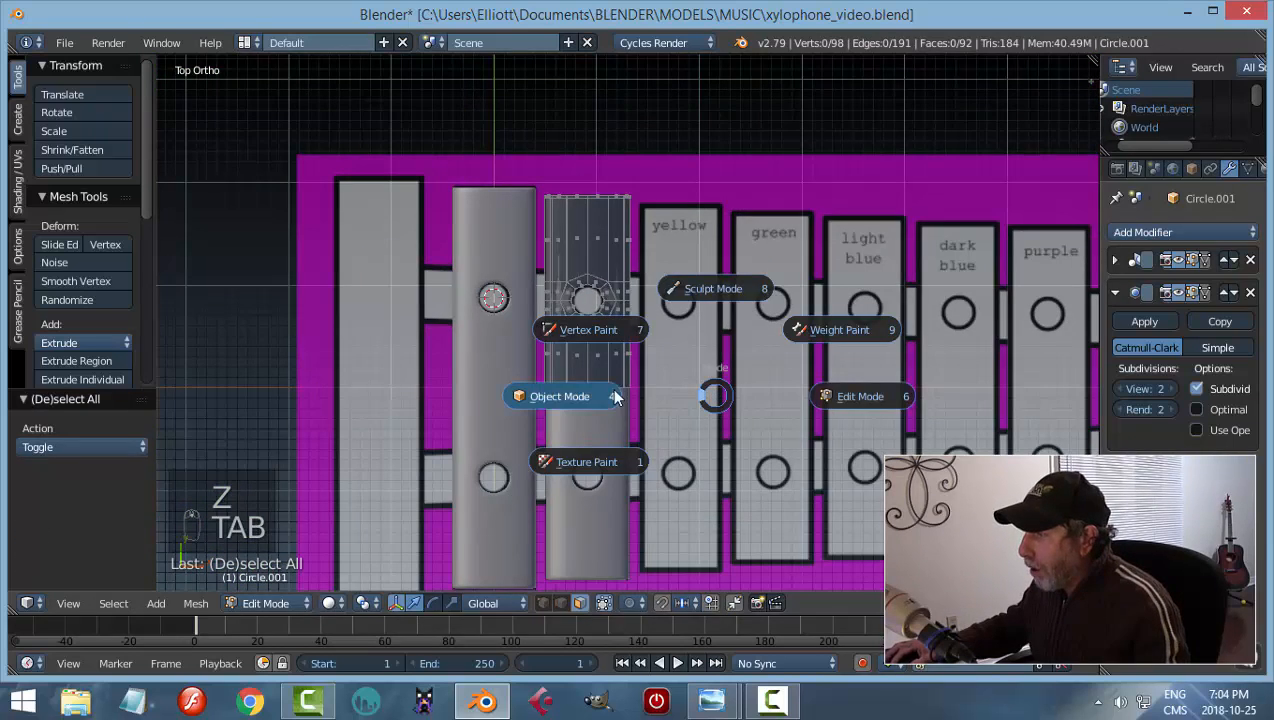
key(shift+d)
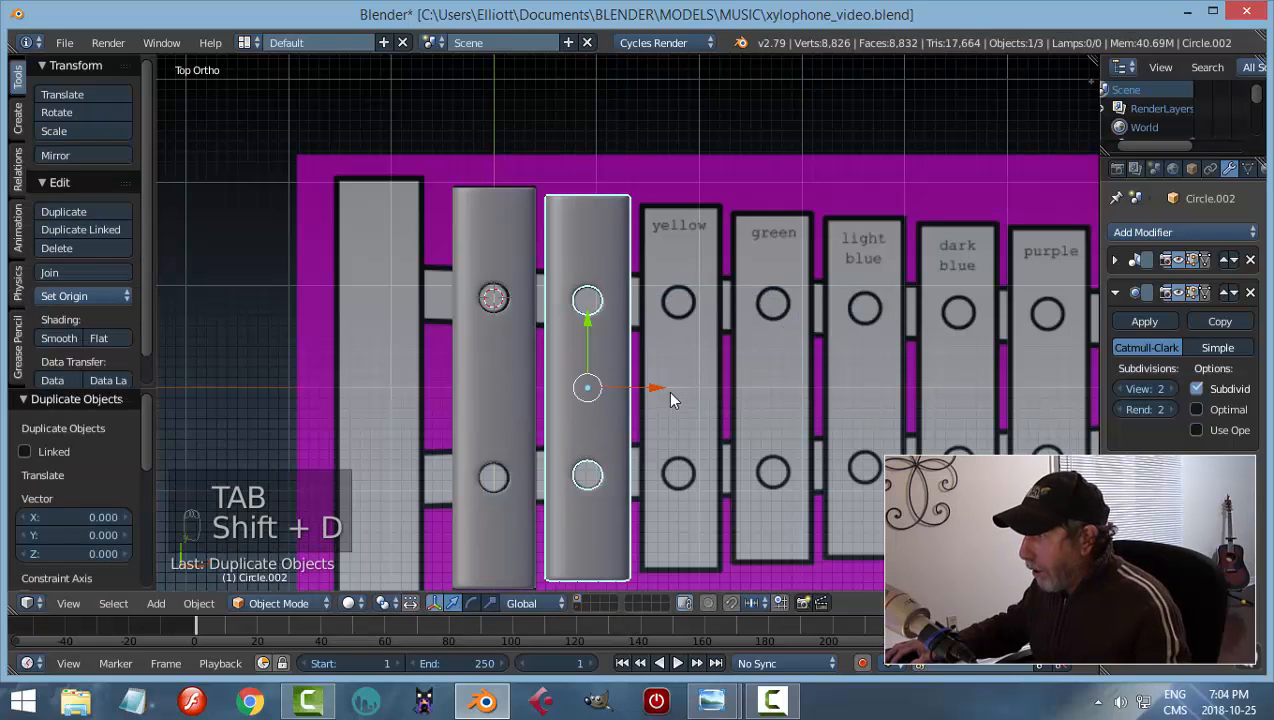
click(750, 400)
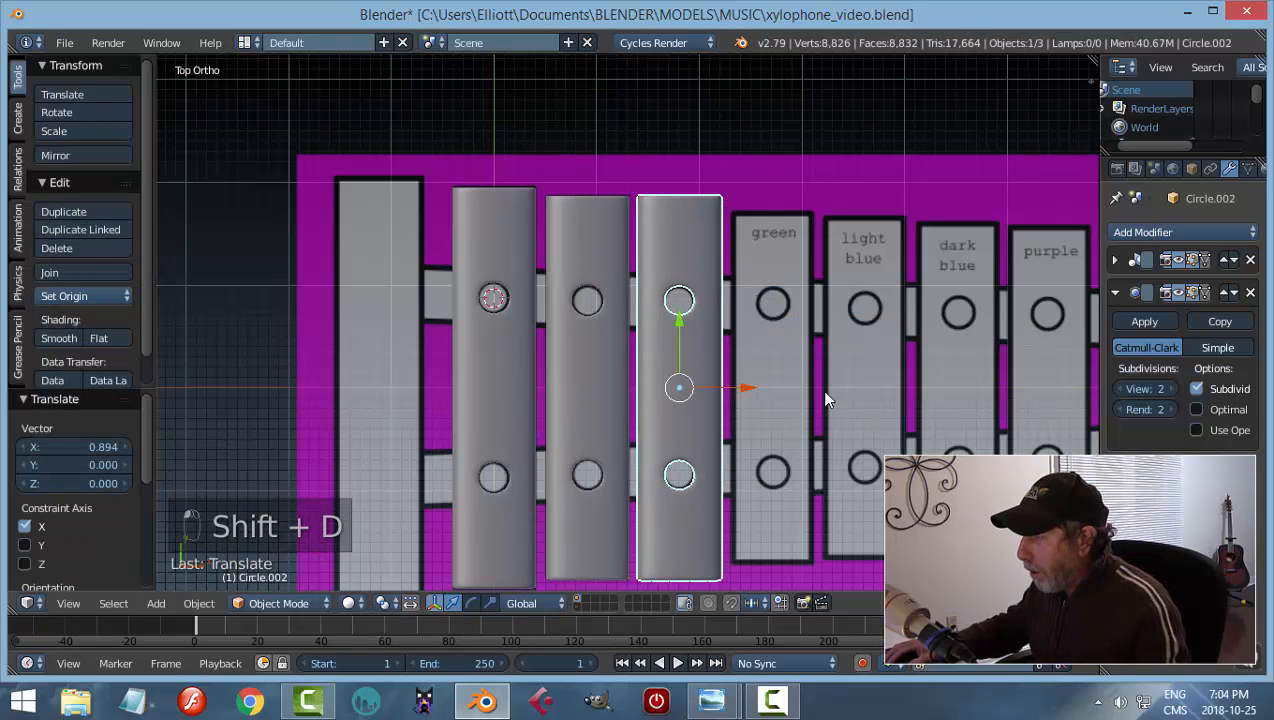
In wireframe Edit Mode, select the yellow bar's outer end faces and move them about -0.063 along Y to match the diagram's outline
shift+middle_drag(820, 389, 694, 389)
key(Tab)
click(729, 395)
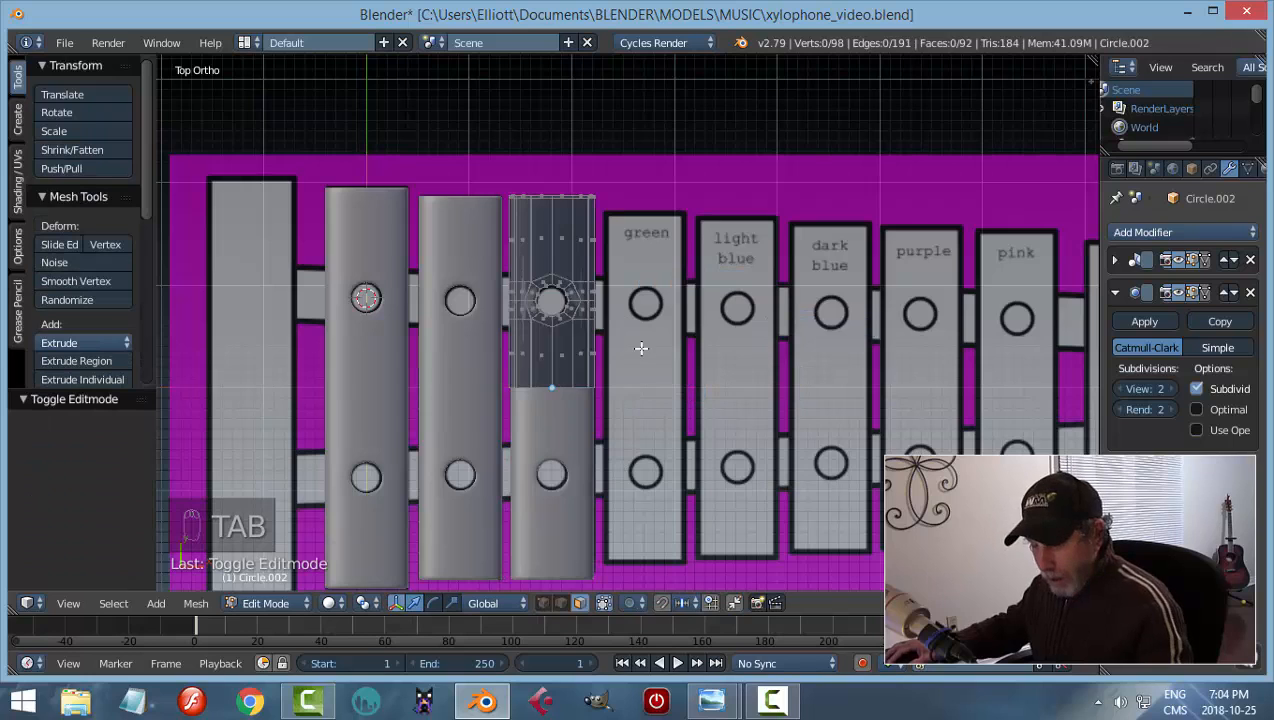
key(z)
click(760, 345)
key(b)
drag(466, 146, 638, 209)
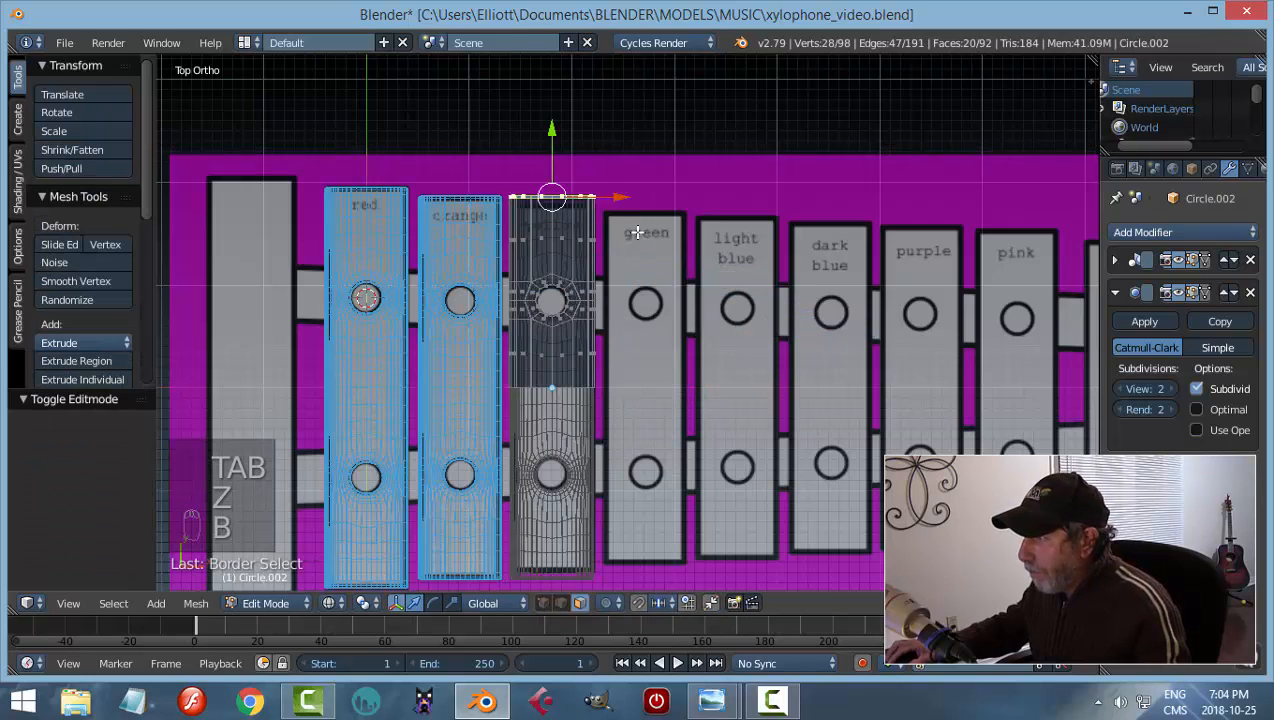
scroll(637, 232, up, 2)
scroll(545, 155, up, 3)
key(g)
key(y)
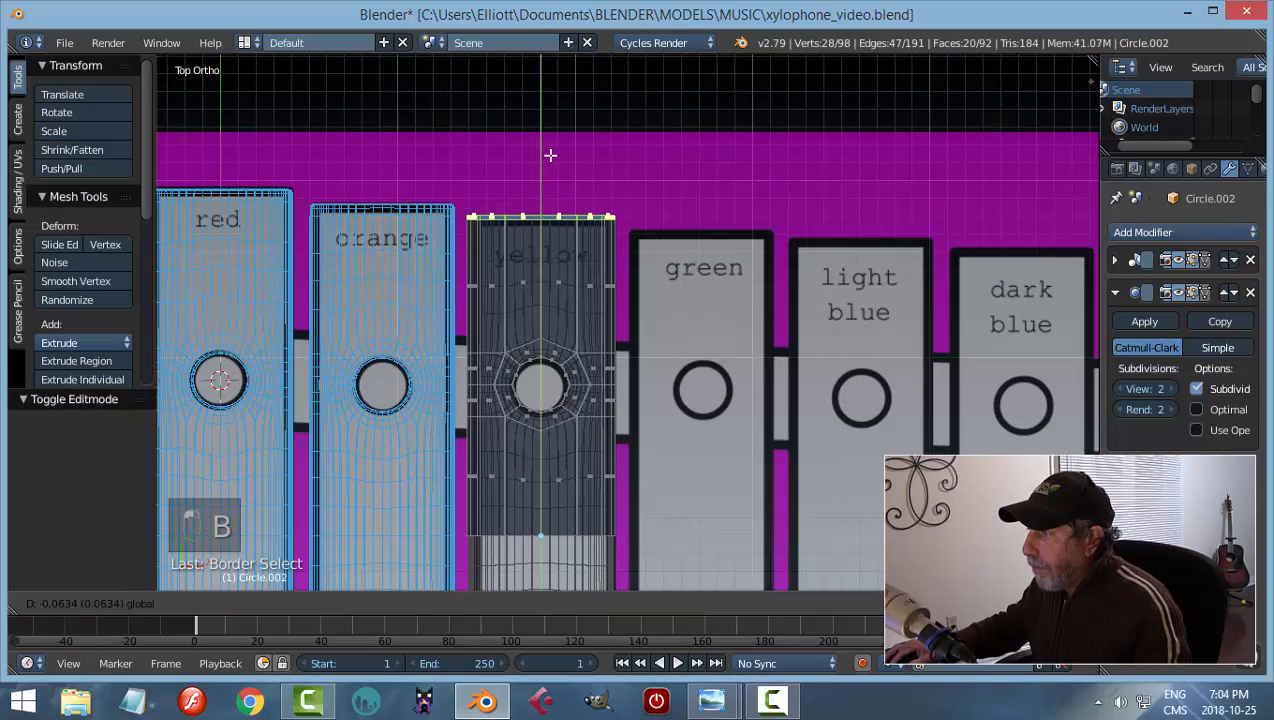
click(552, 160)
Move the faces around the yellow bar's hole about -0.016 along Y onto the diagram's hole, and restore solid shading
shift+middle_drag(702, 381, 705, 287)
key(a)
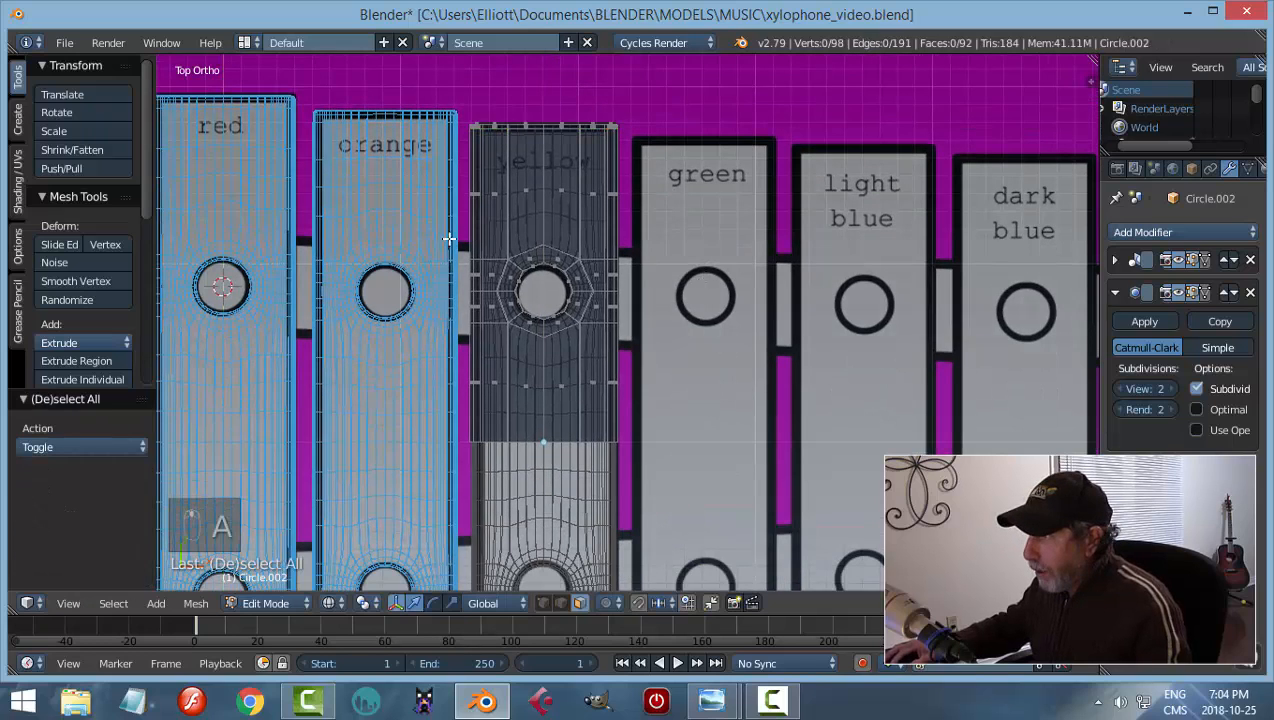
key(b)
drag(449, 240, 652, 350)
key(g)
key(y)
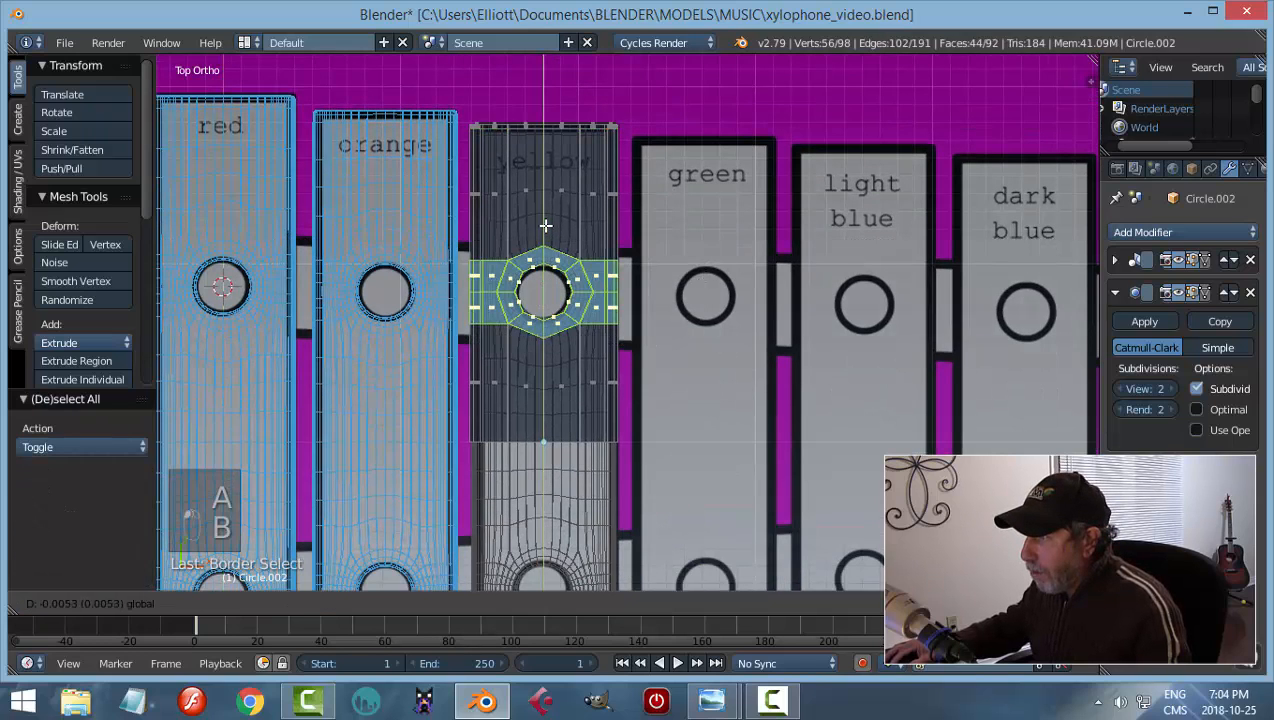
click(440, 285)
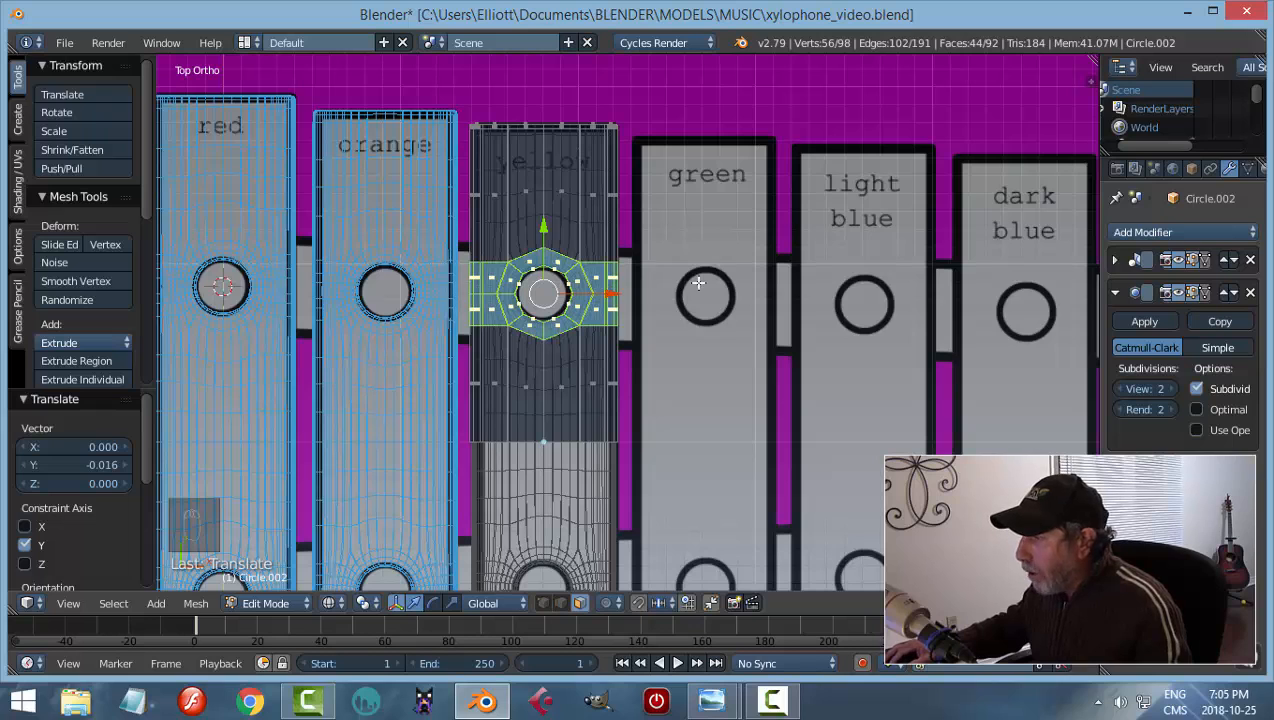
key(a)
key(z)
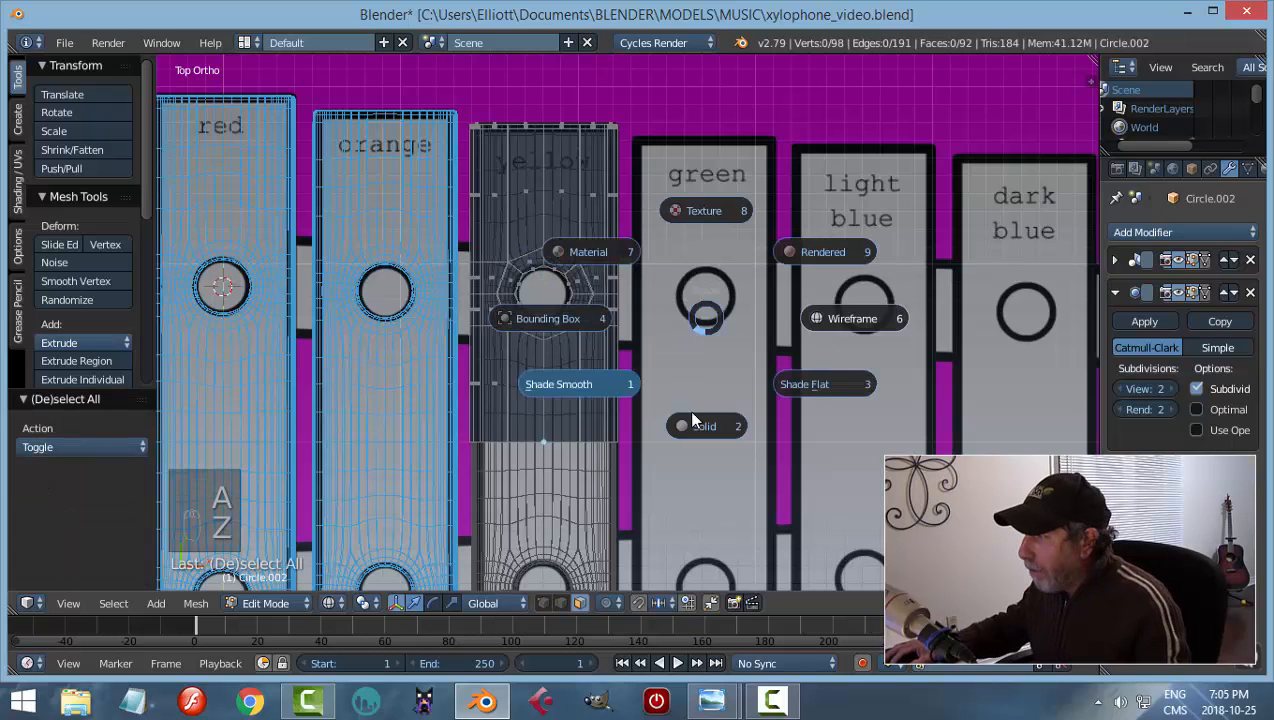
click(692, 420)
In Object Mode, duplicate the yellow bar and move the copy about 0.892 along X onto the green bar of the diagram
key(Tab)
click(497, 412)
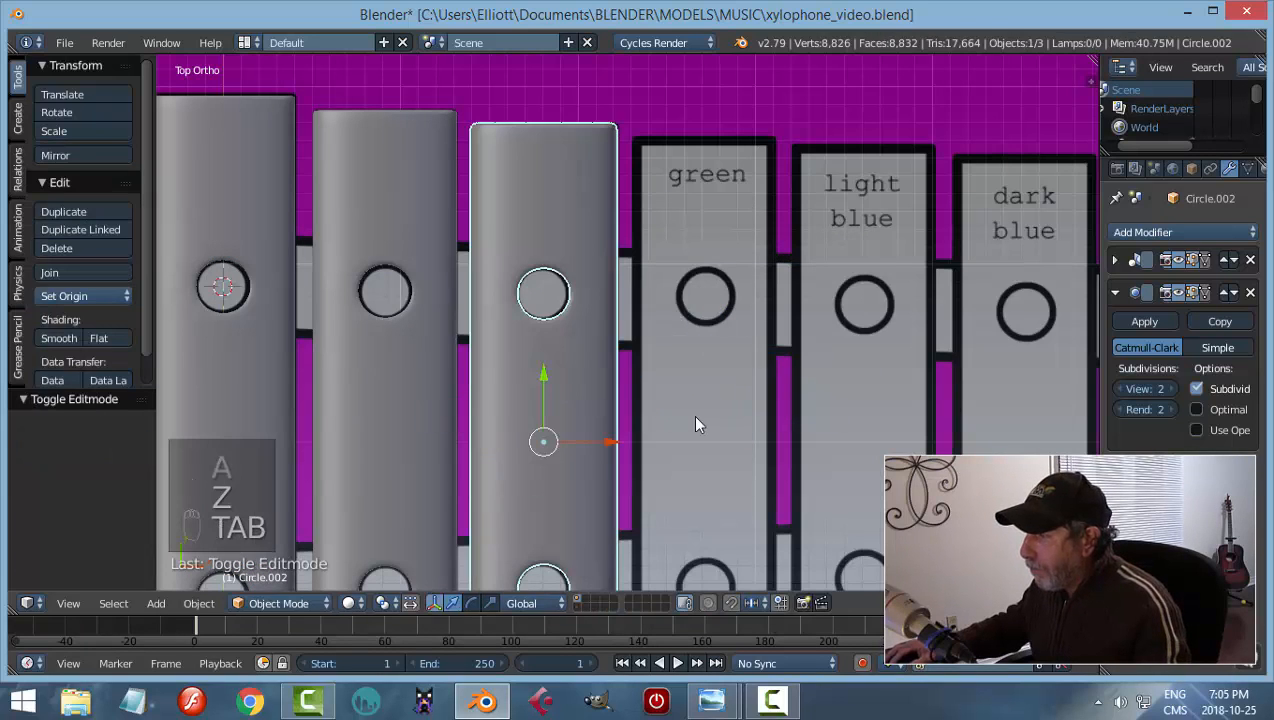
key(shift+d)
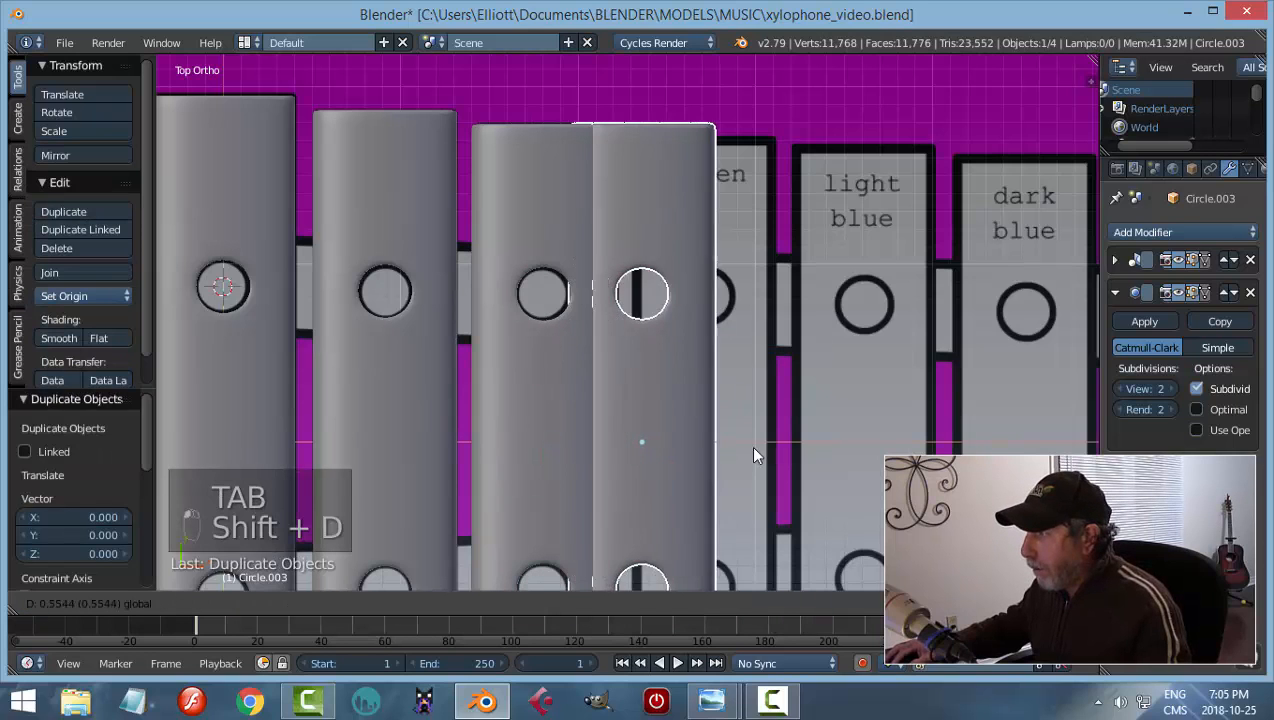
click(770, 453)
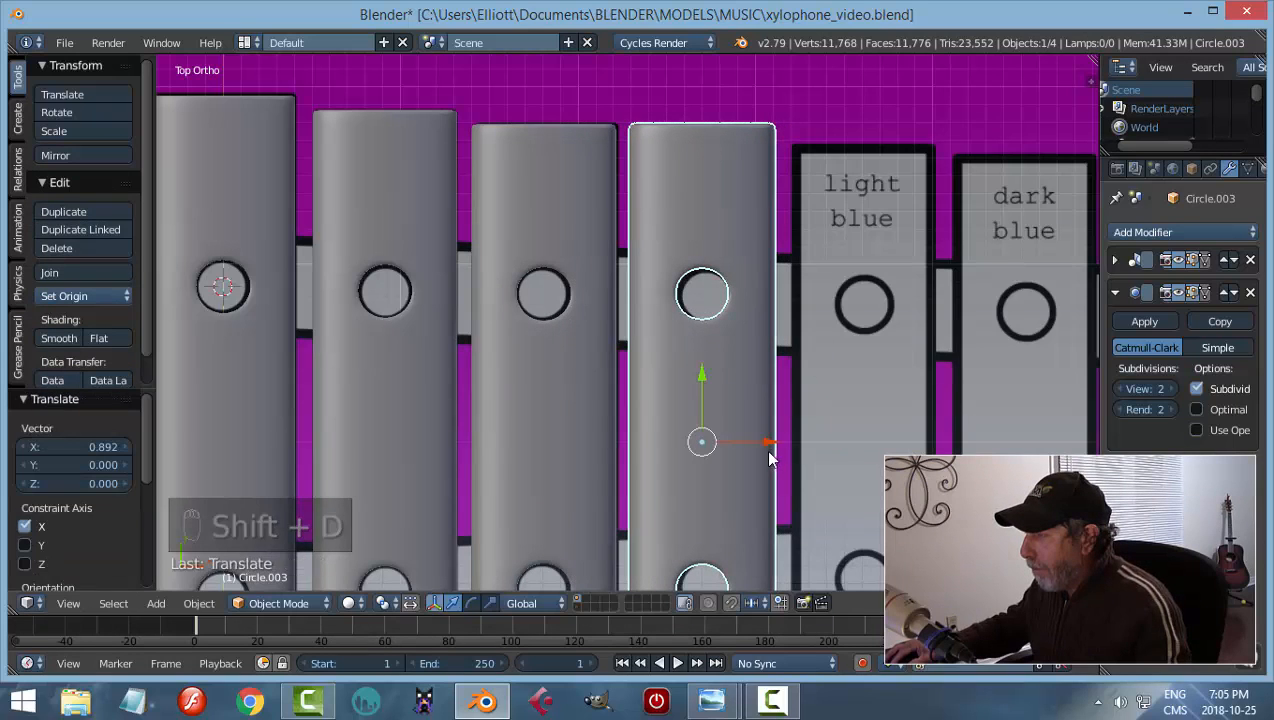
In wireframe Edit Mode, box-select the green bar's outer end faces, check the selection from an angle and return to top view
shift+middle_drag(870, 432, 802, 415)
key(Tab)
click(922, 417)
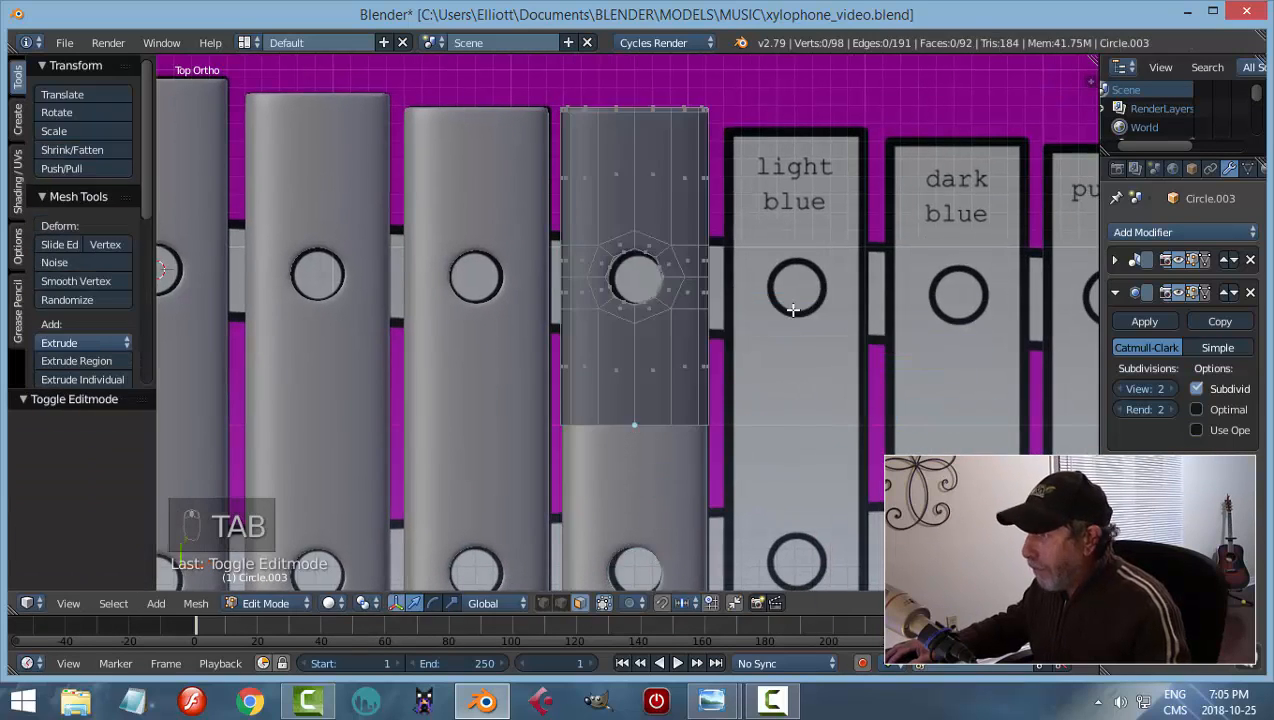
key(z)
click(912, 304)
key(b)
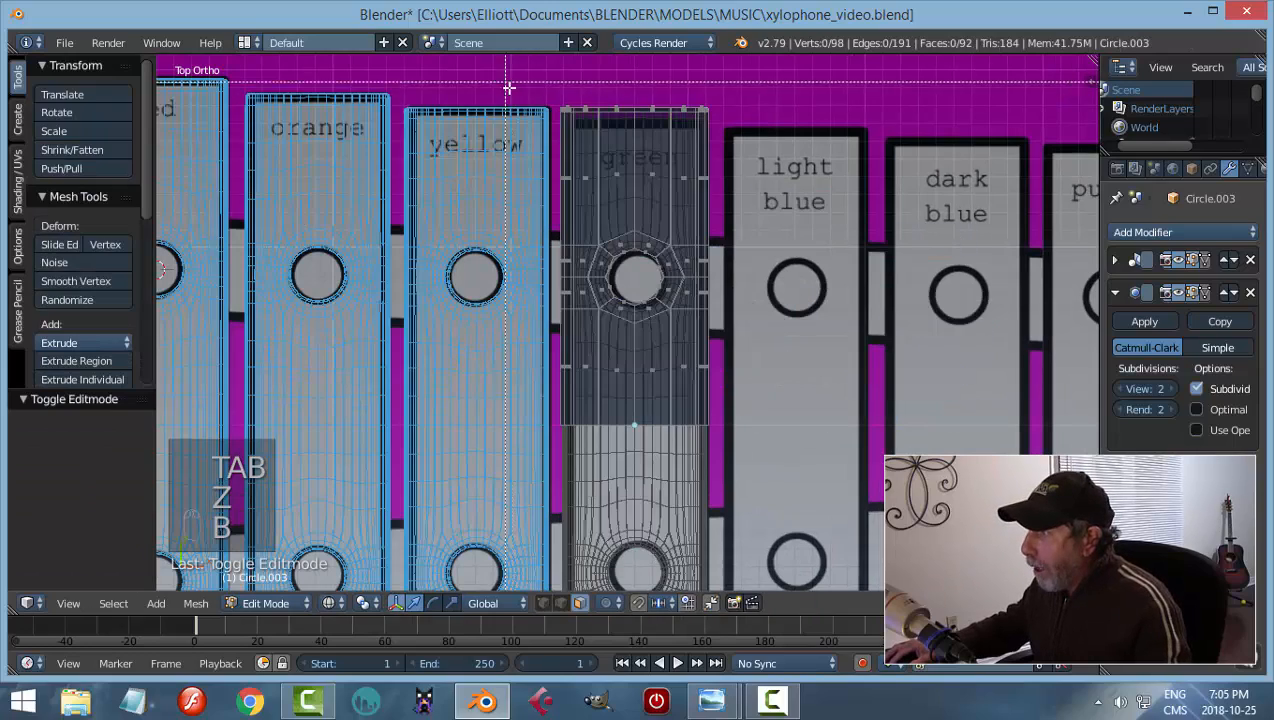
drag(505, 83, 748, 133)
middle_drag(742, 178, 710, 220)
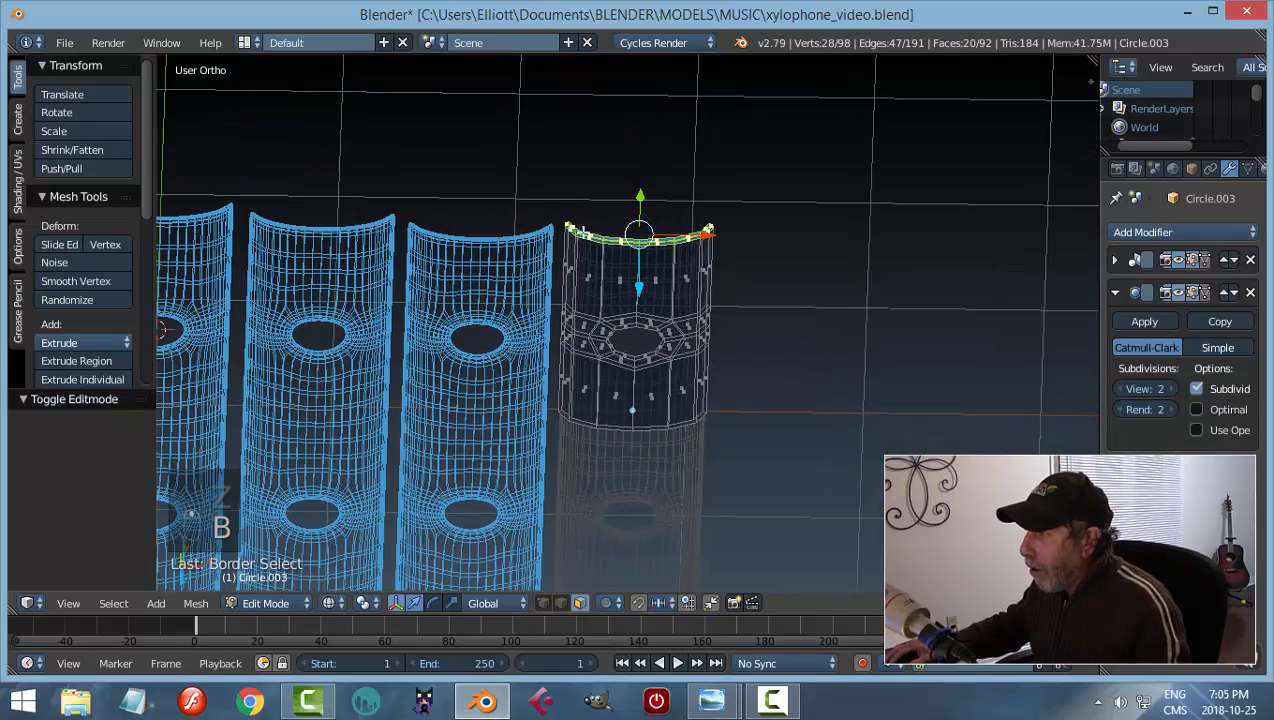
key(KP_7)
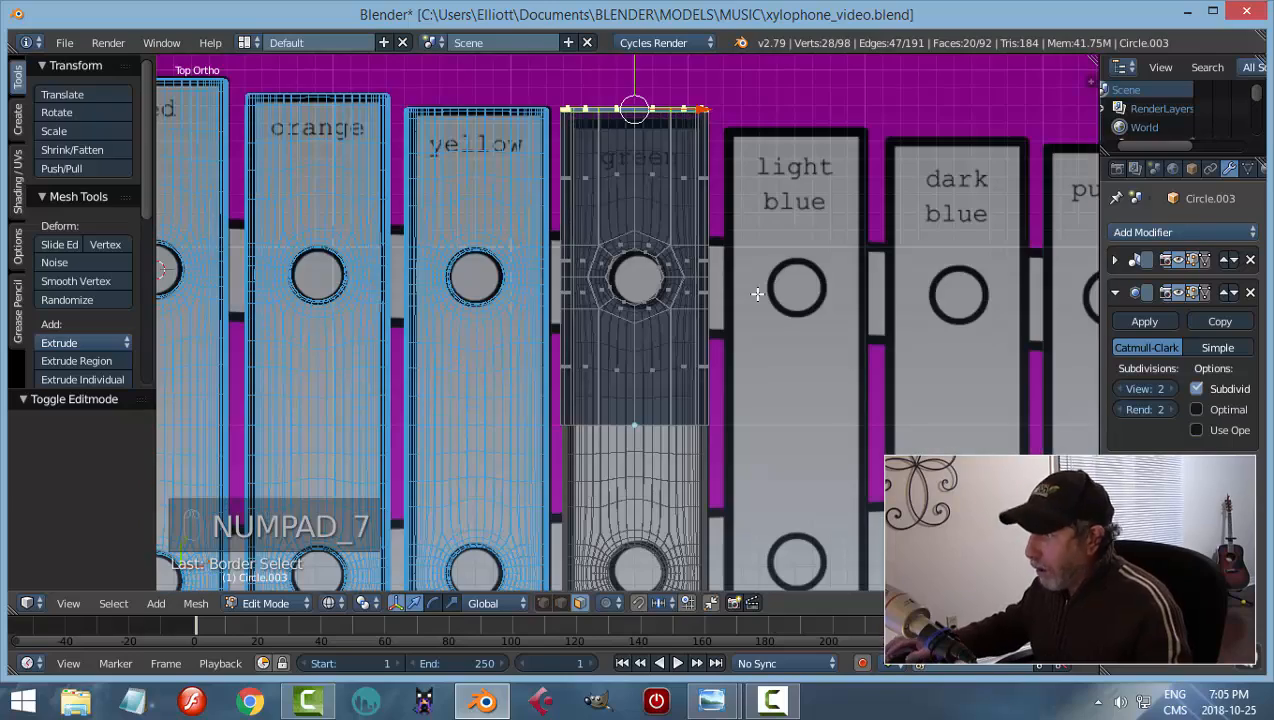
Try box-selecting the green bar's outer end faces in solid shading, inspect the selection from the side, and clear it in top view
key(a)
key(a)
key(z)
click(772, 401)
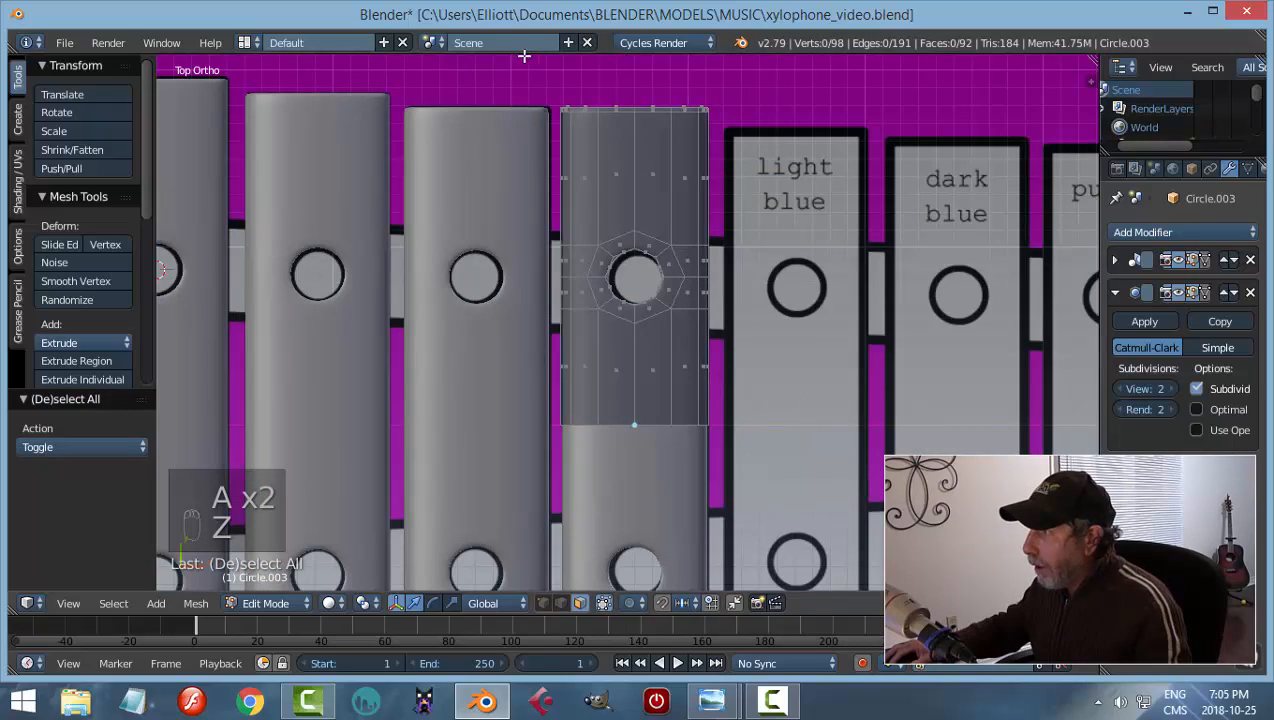
key(b)
drag(516, 72, 764, 130)
mouse_move(764, 130)
middle_down()
mouse_move(774, 307)
mouse_move(752, 357)
middle_up()
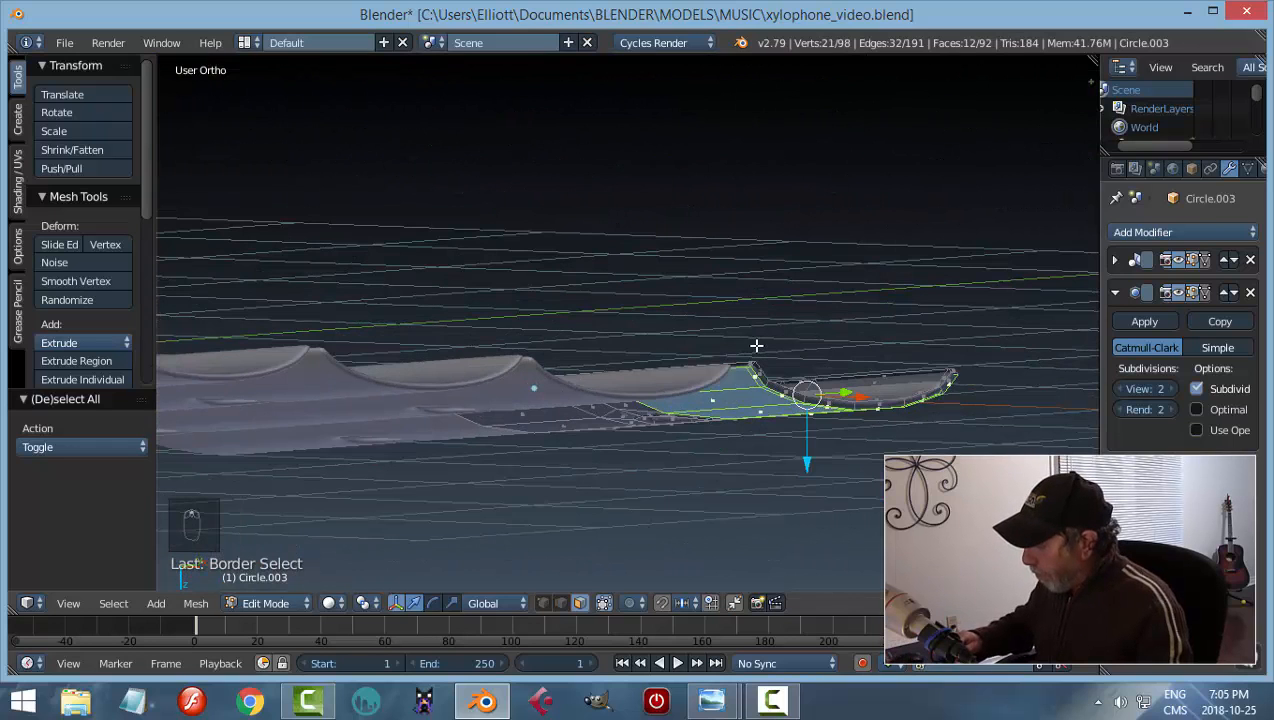
key(KP_7)
key(a)
key(a)
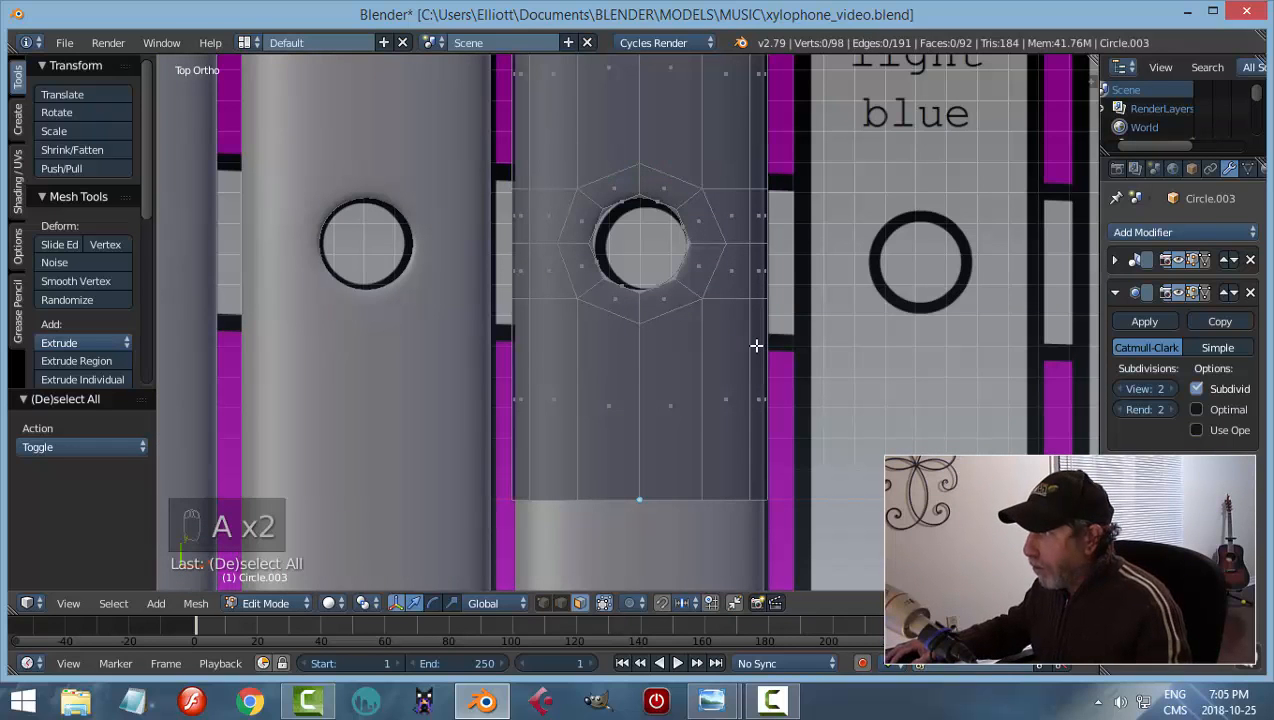
Back in wireframe, select the green bar's outer end faces again and move them along negative Y to match the diagram's outline
key(z)
click(885, 353)
shift+middle_drag(885, 353, 781, 407)
key(b)
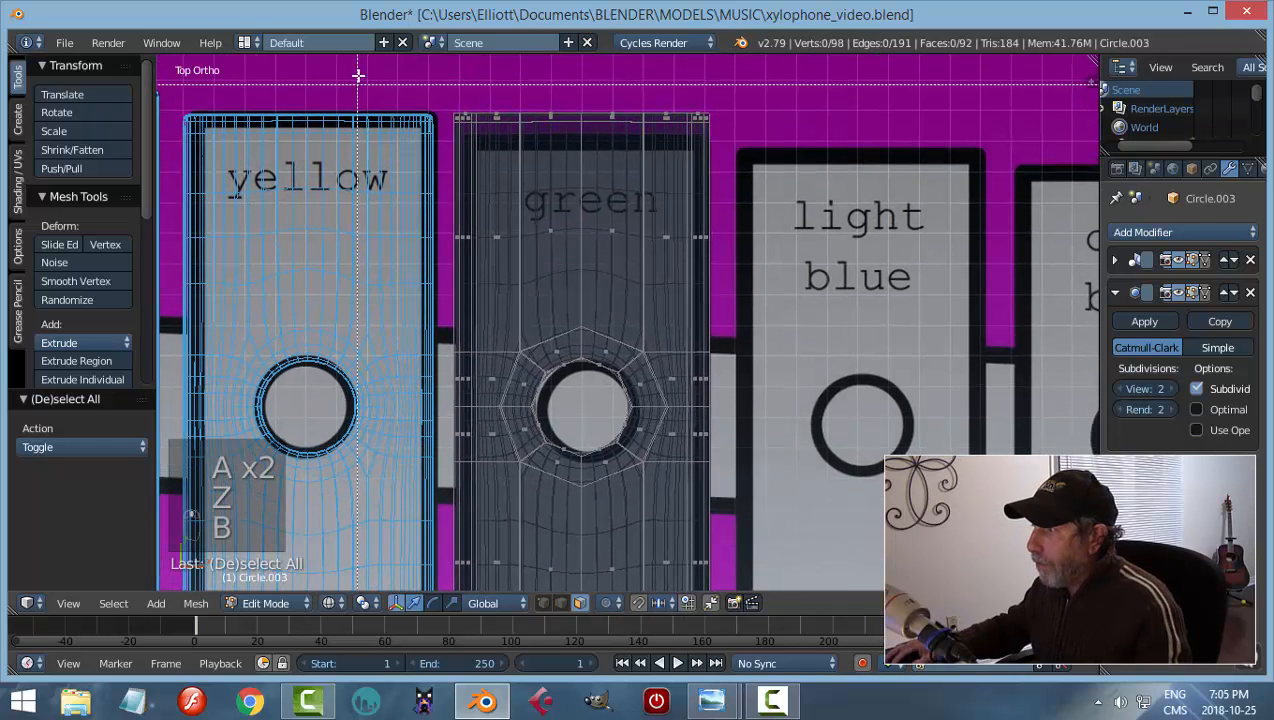
drag(432, 78, 740, 150)
shift+middle_drag(591, 89, 595, 107)
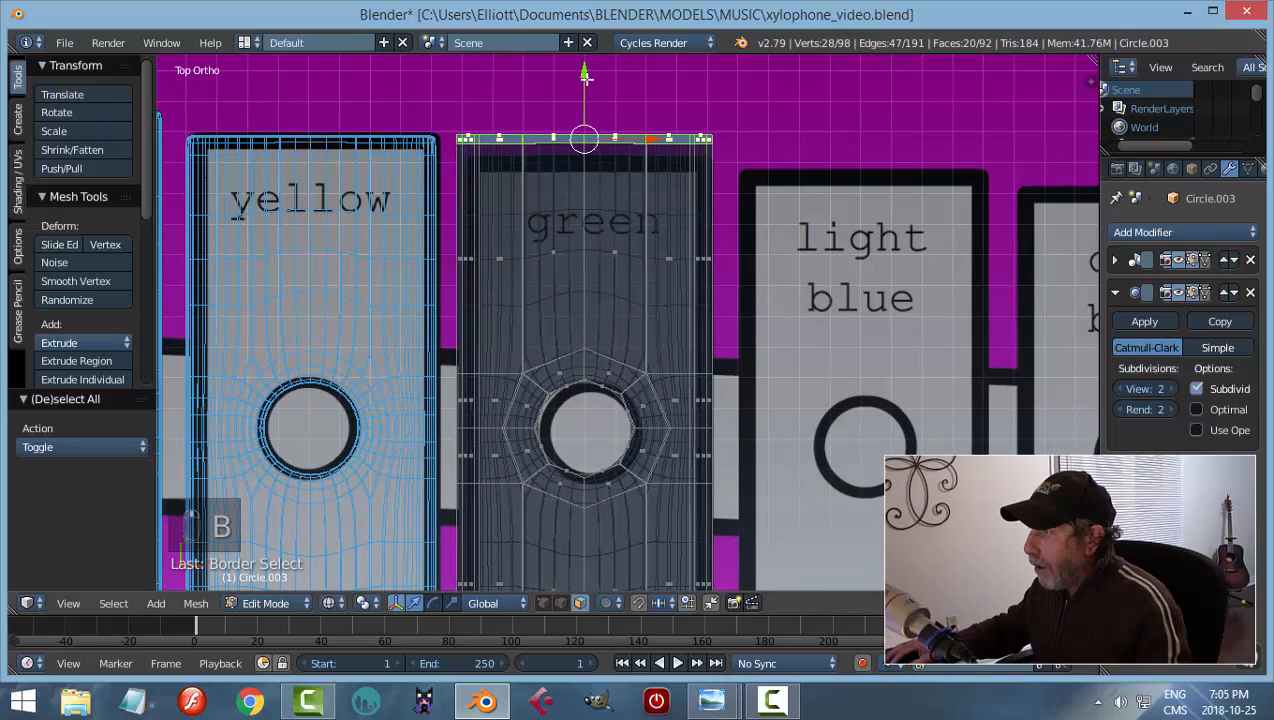
key(g)
key(y)
click(783, 237)
Move the faces around the green bar's hole about -0.018 along Y onto the diagram's hole, and deselect everything
key(a)
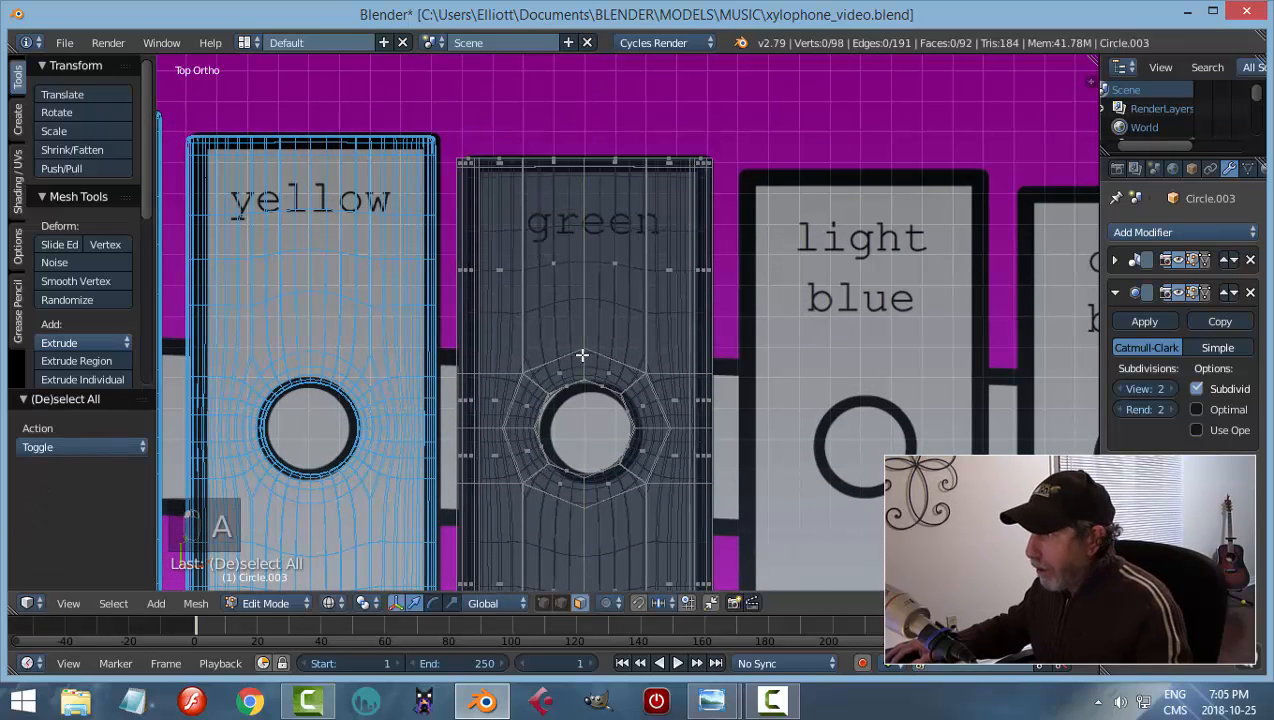
key(b)
drag(406, 300, 768, 542)
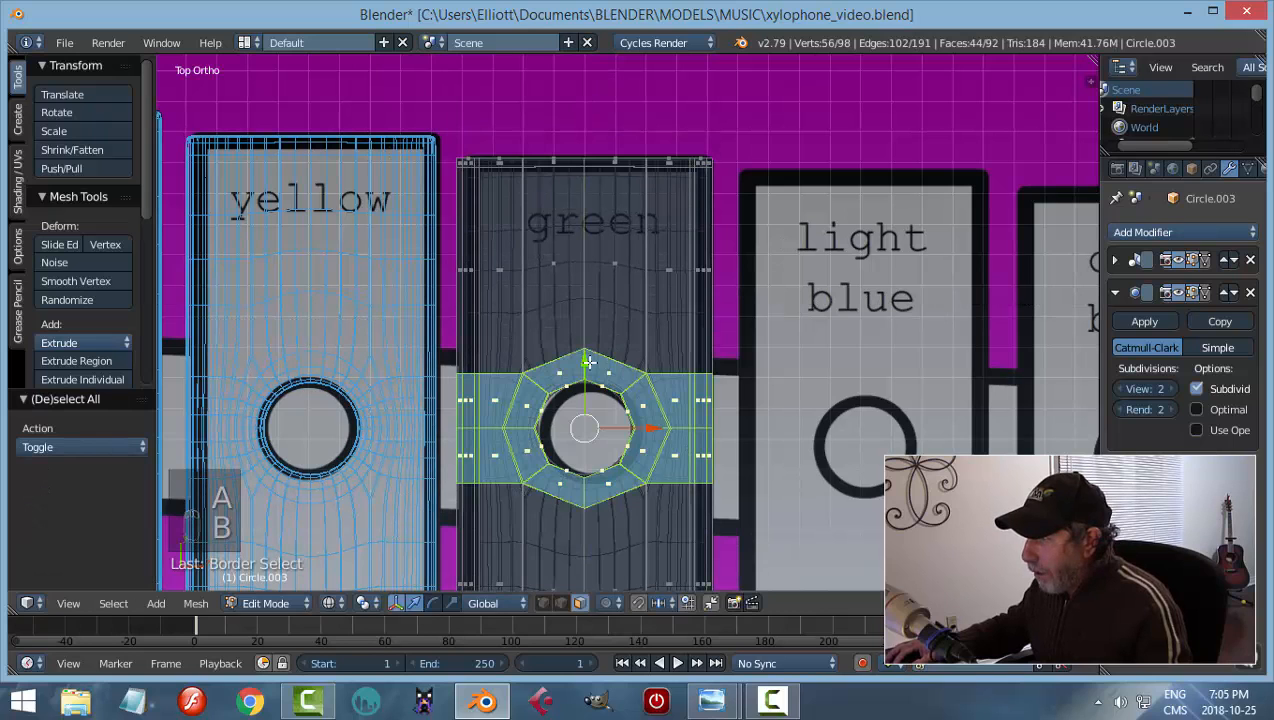
key(g)
key(y)
click(592, 369)
shift+middle_drag(592, 369, 515, 274)
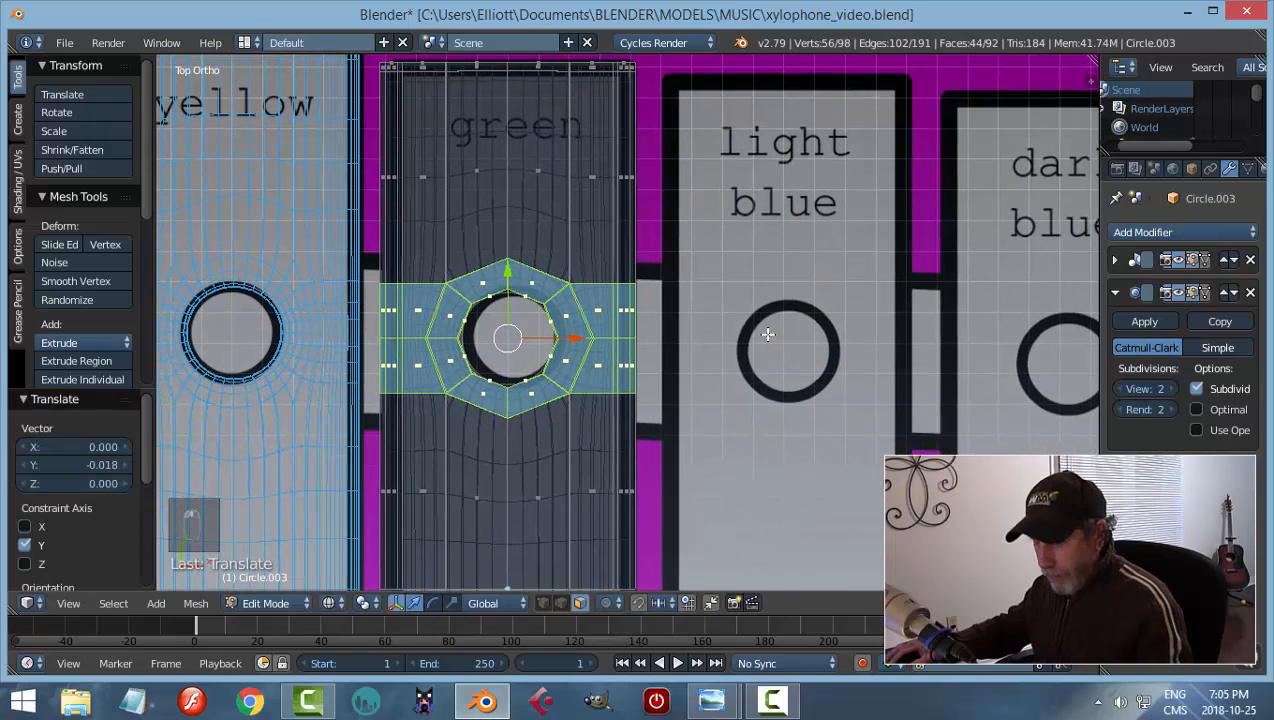
key(a)
In Object Mode, duplicate the green bar and move the copy about 0.933 along X onto the light blue bar of the diagram
key(Tab)
click(652, 350)
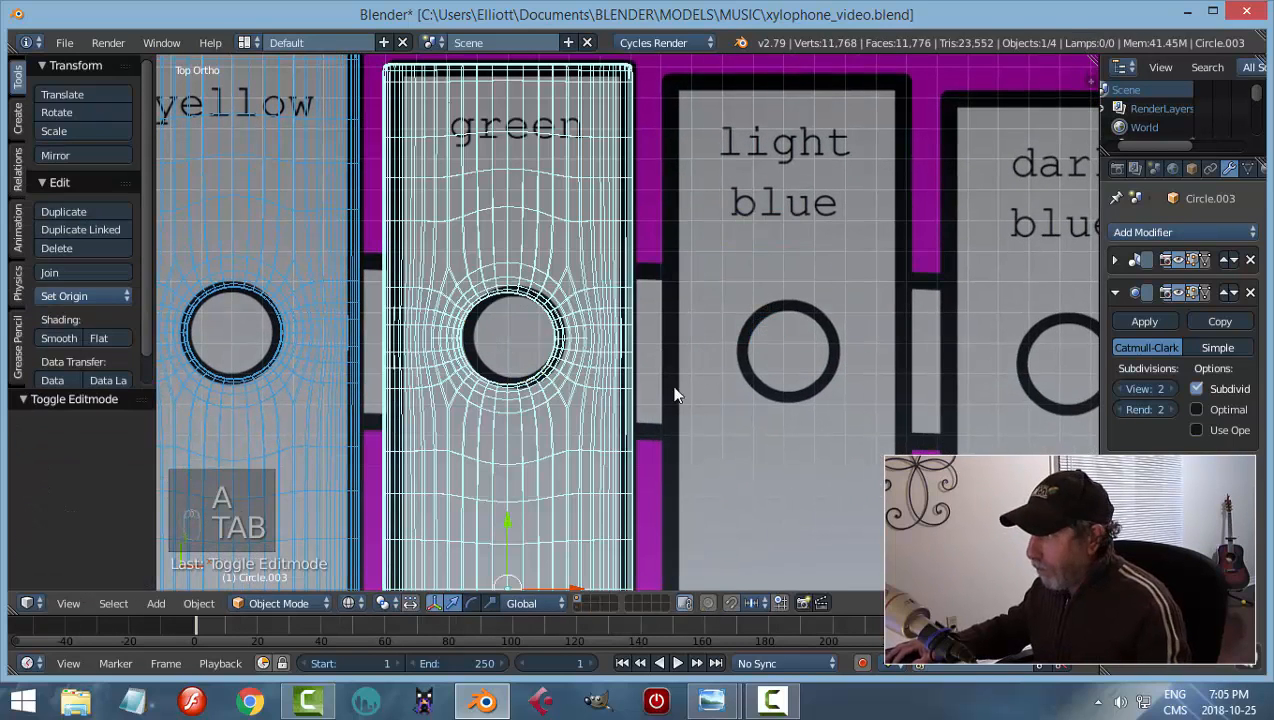
key(shift+d)
scroll(646, 421, down, 2)
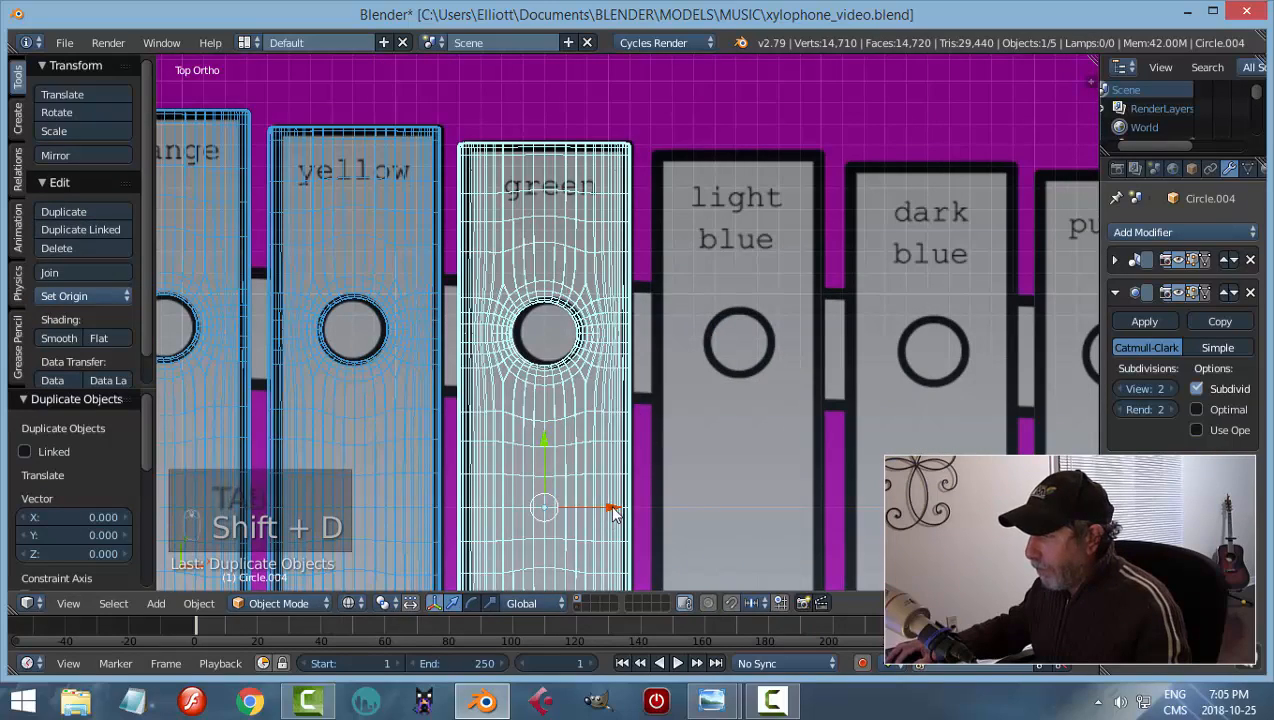
click(810, 510)
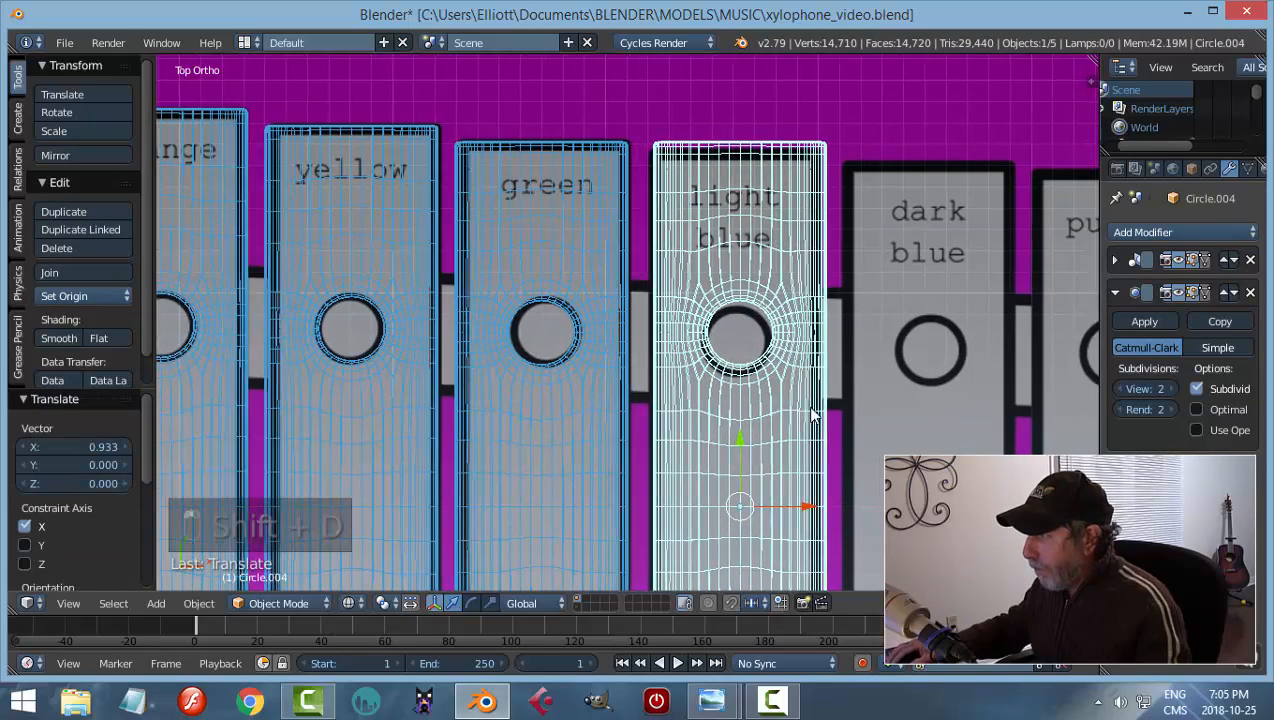
shift+middle_drag(810, 510, 660, 502)
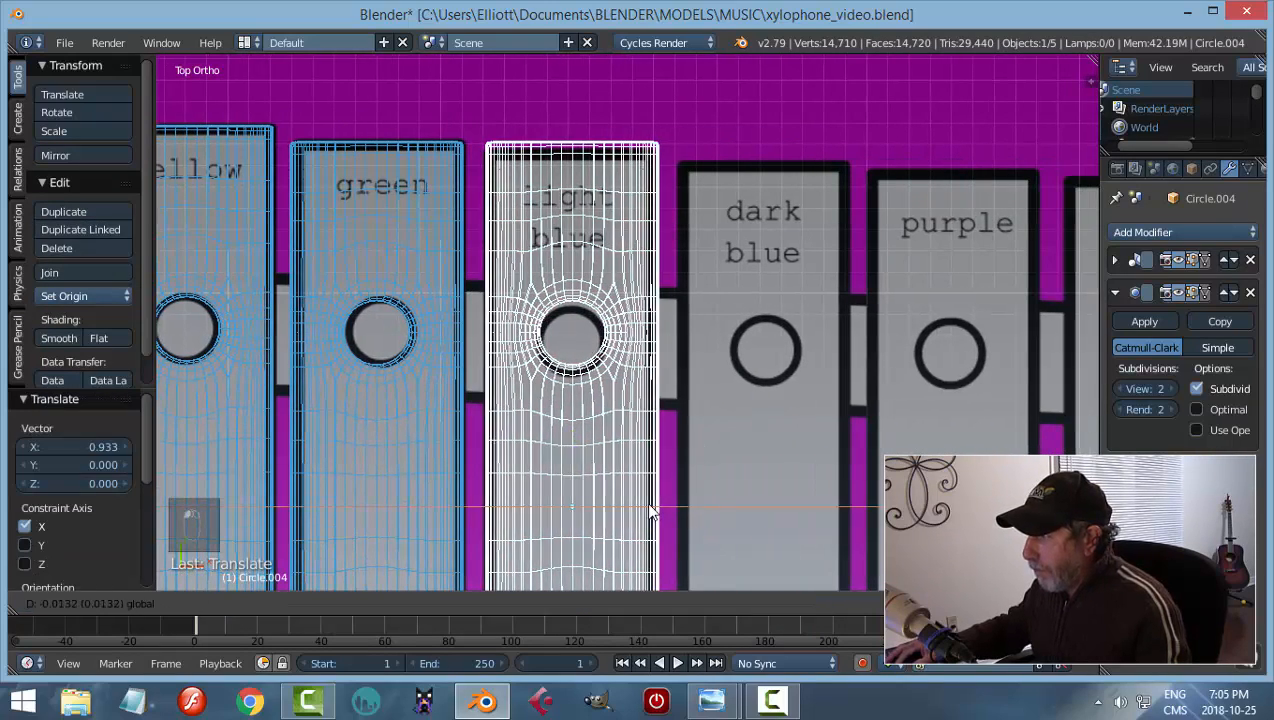
In Edit Mode, select the light blue bar's outer end faces and move them about -0.044 along Y to match the diagram's outline
key(Tab)
click(789, 354)
key(b)
key(b)
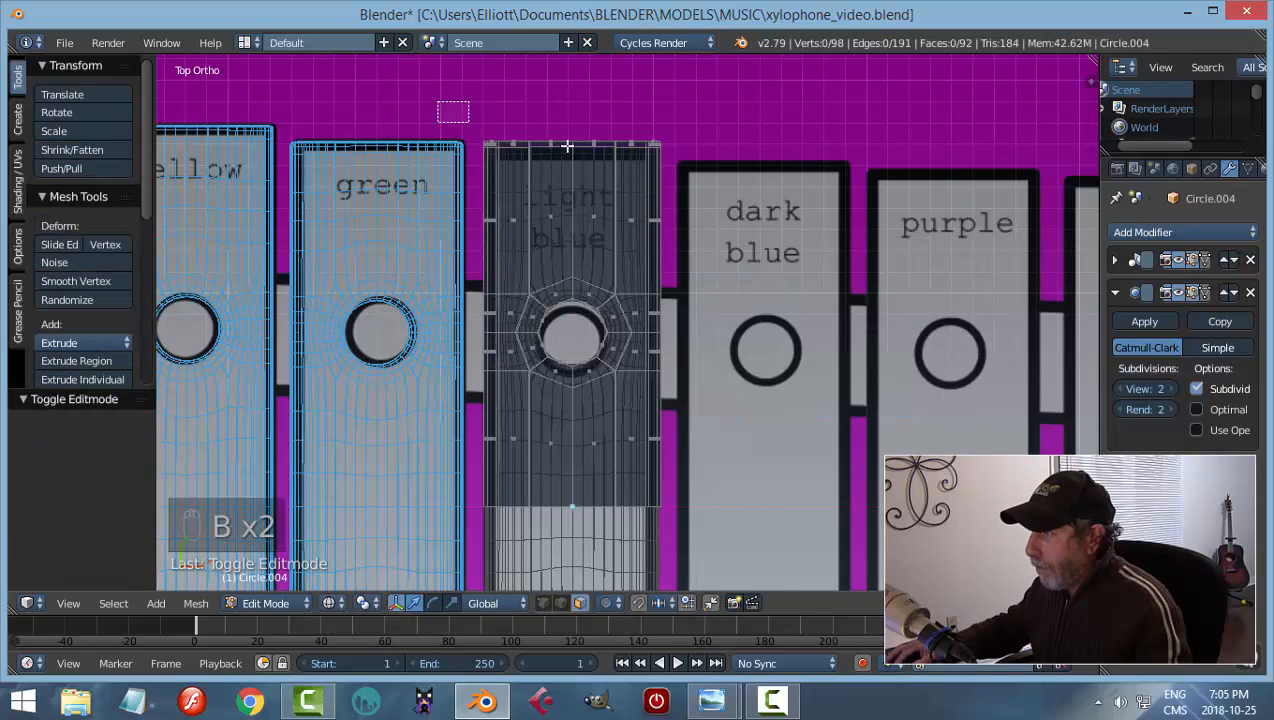
drag(437, 101, 669, 166)
drag(576, 75, 577, 85)
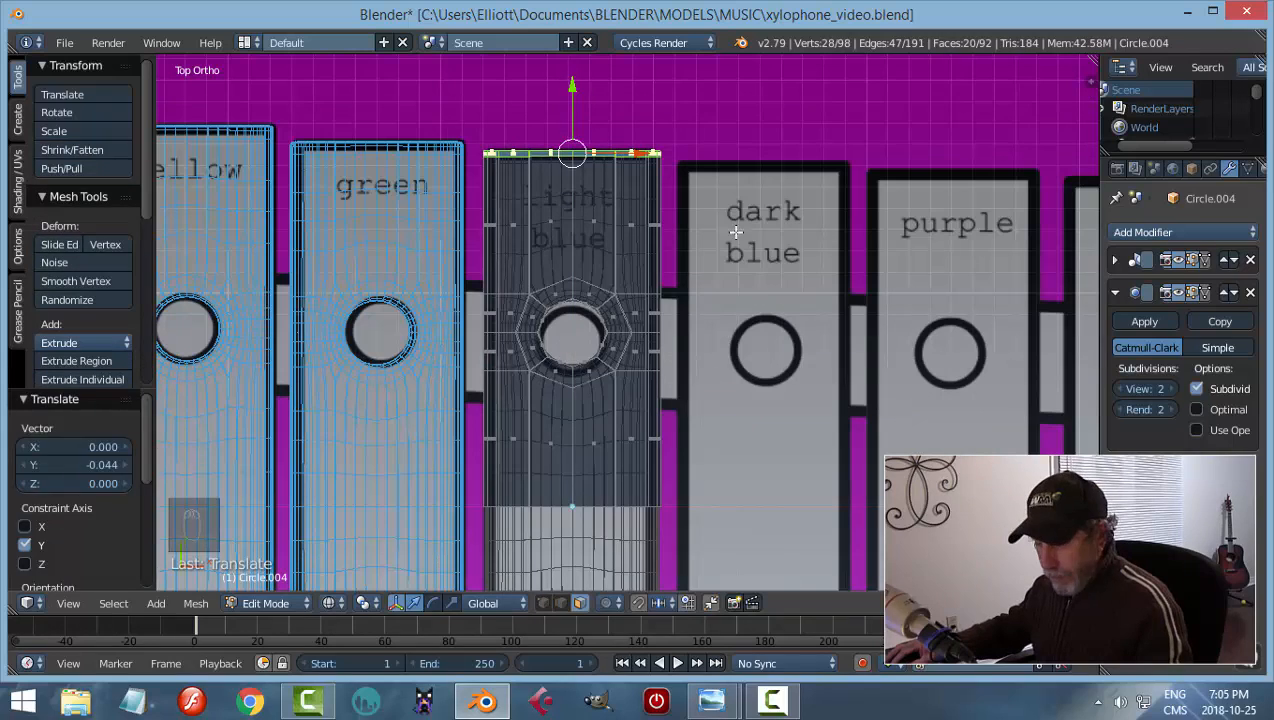
Move the faces around the light blue bar's hole along negative Y onto the diagram's hole, and deselect everything
key(a)
key(b)
drag(420, 255, 695, 437)
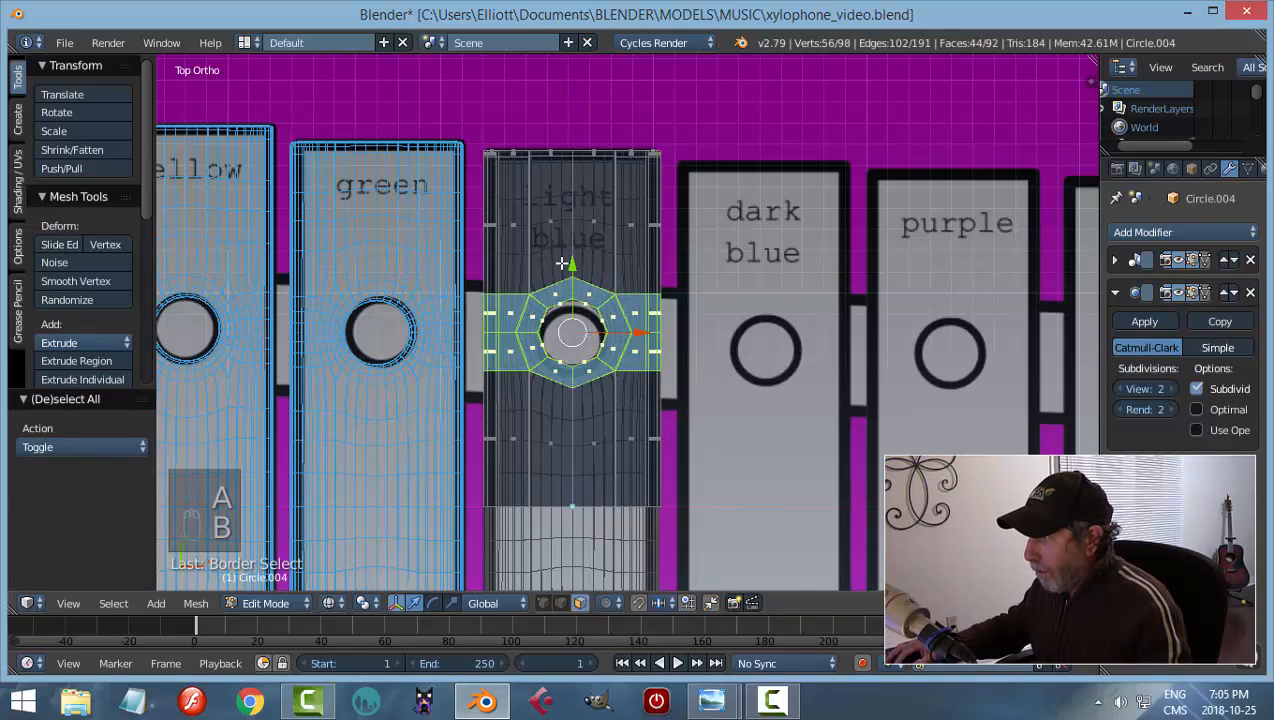
key(a)
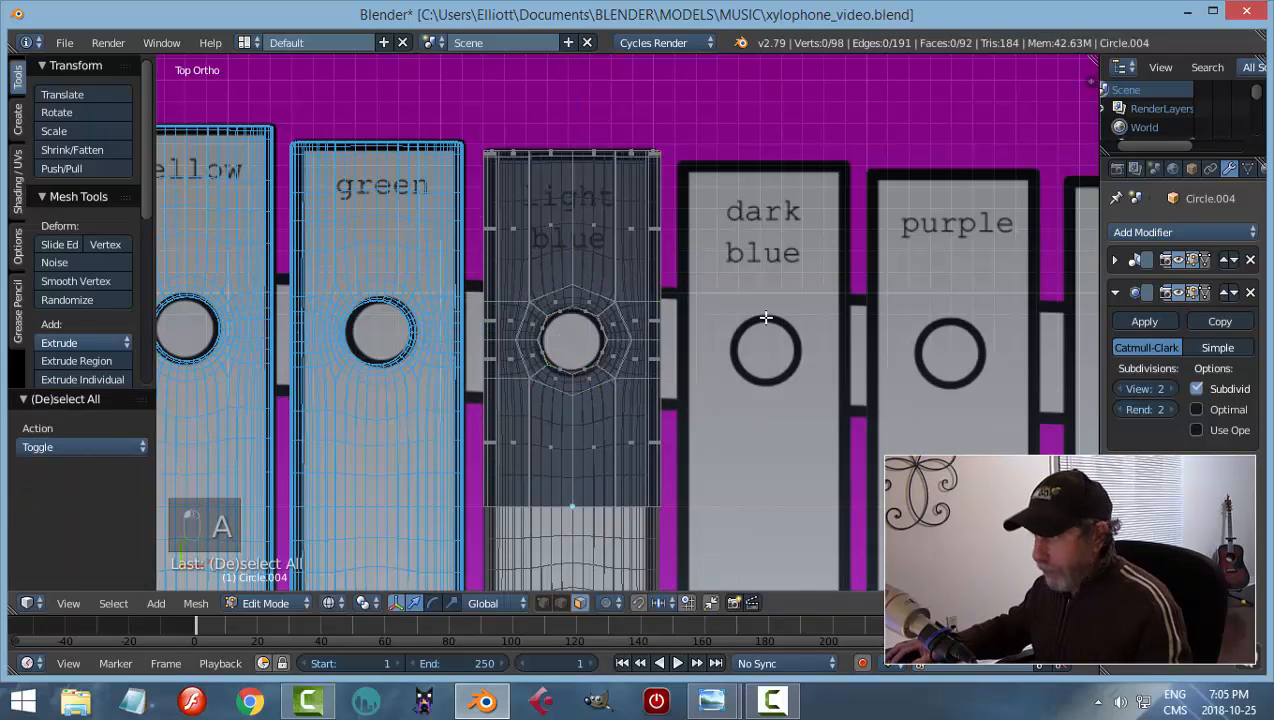
In Object Mode, duplicate the light blue bar and move the copy about 0.898 along X onto the dark blue bar of the diagram
key(Tab)
click(655, 325)
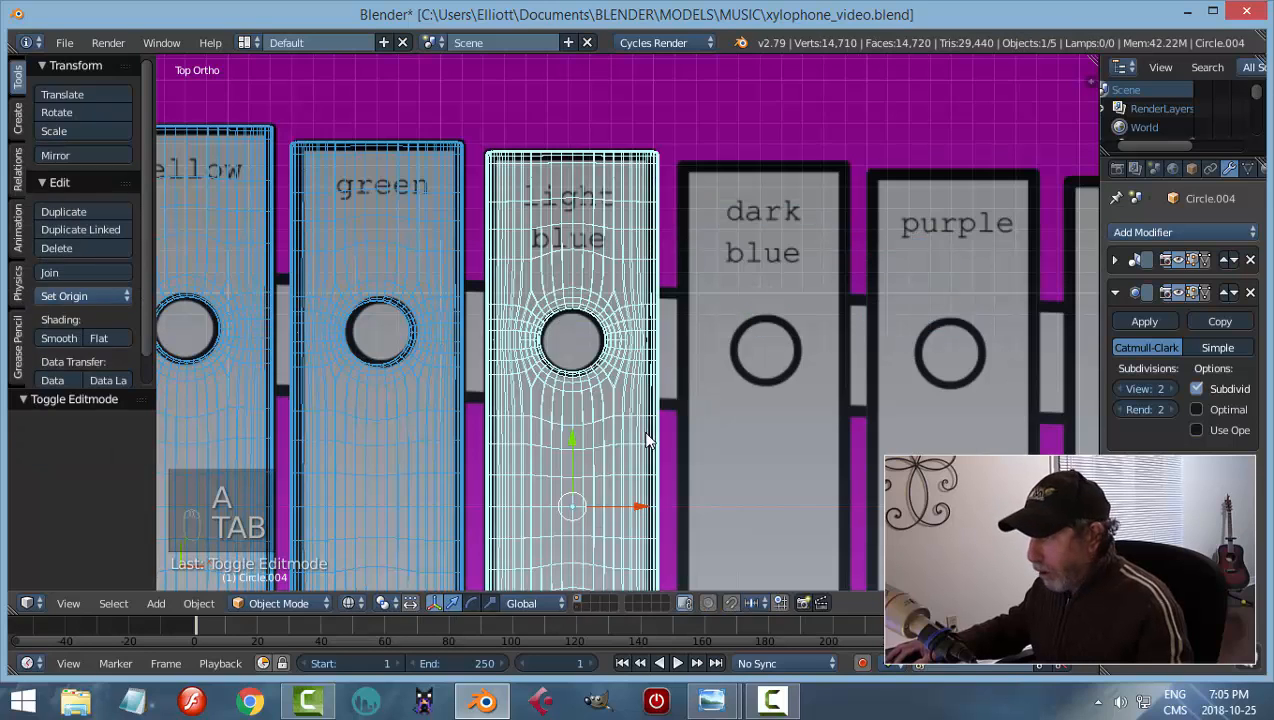
key(shift+d)
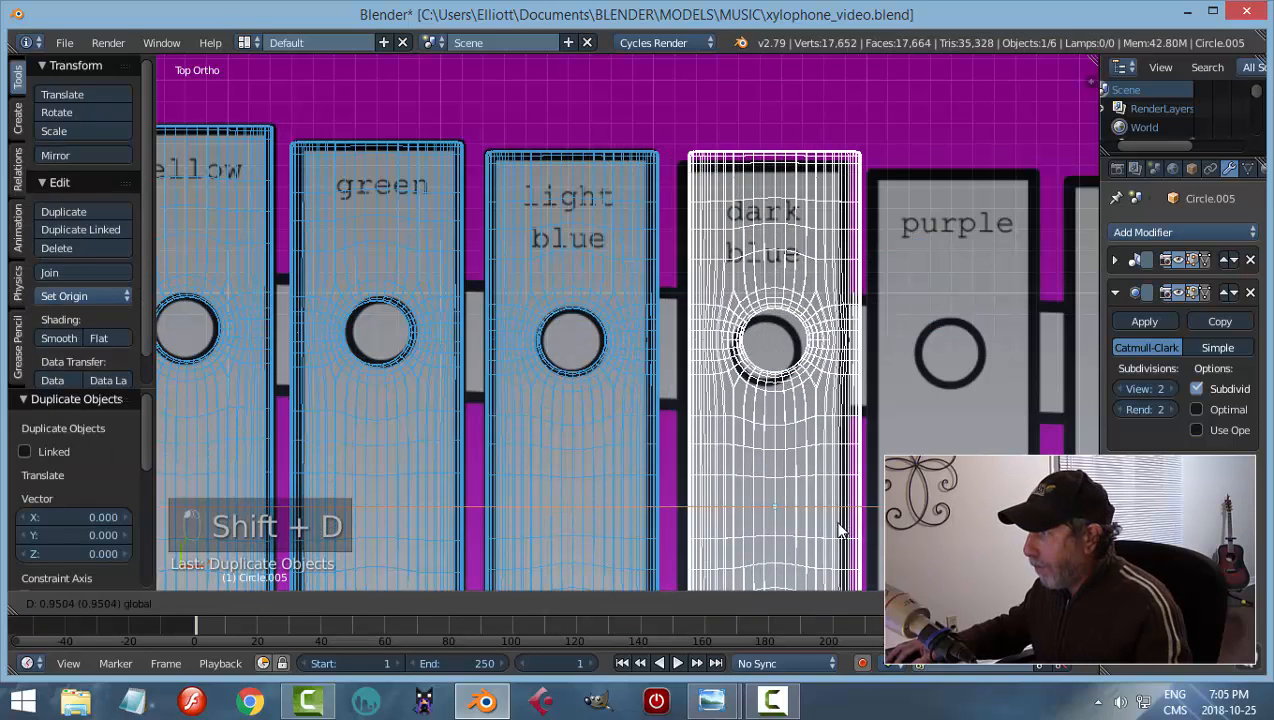
click(825, 520)
shift+middle_drag(825, 520, 707, 447)
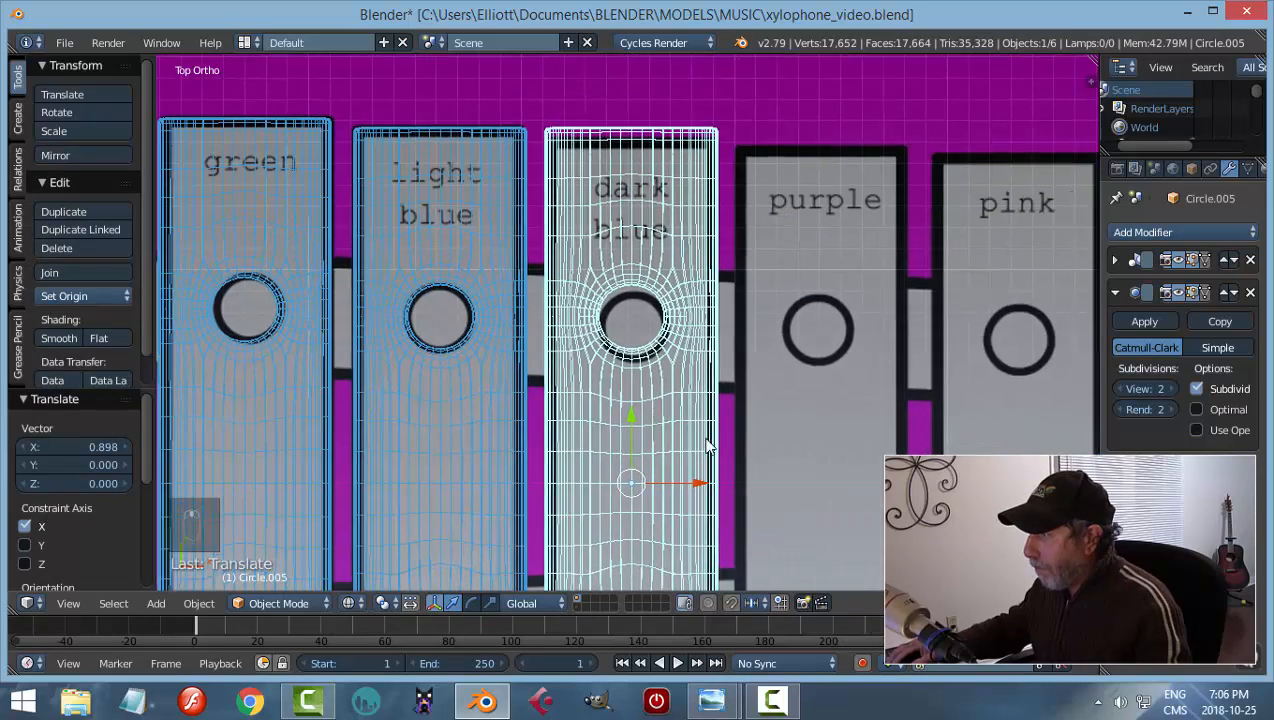
In Edit Mode, select the dark blue bar's outer end faces and move them about -0.066 along Y to match the diagram's outline
key(Tab)
click(848, 404)
key(b)
key(b)
drag(436, 92, 719, 152)
drag(590, 62, 590, 74)
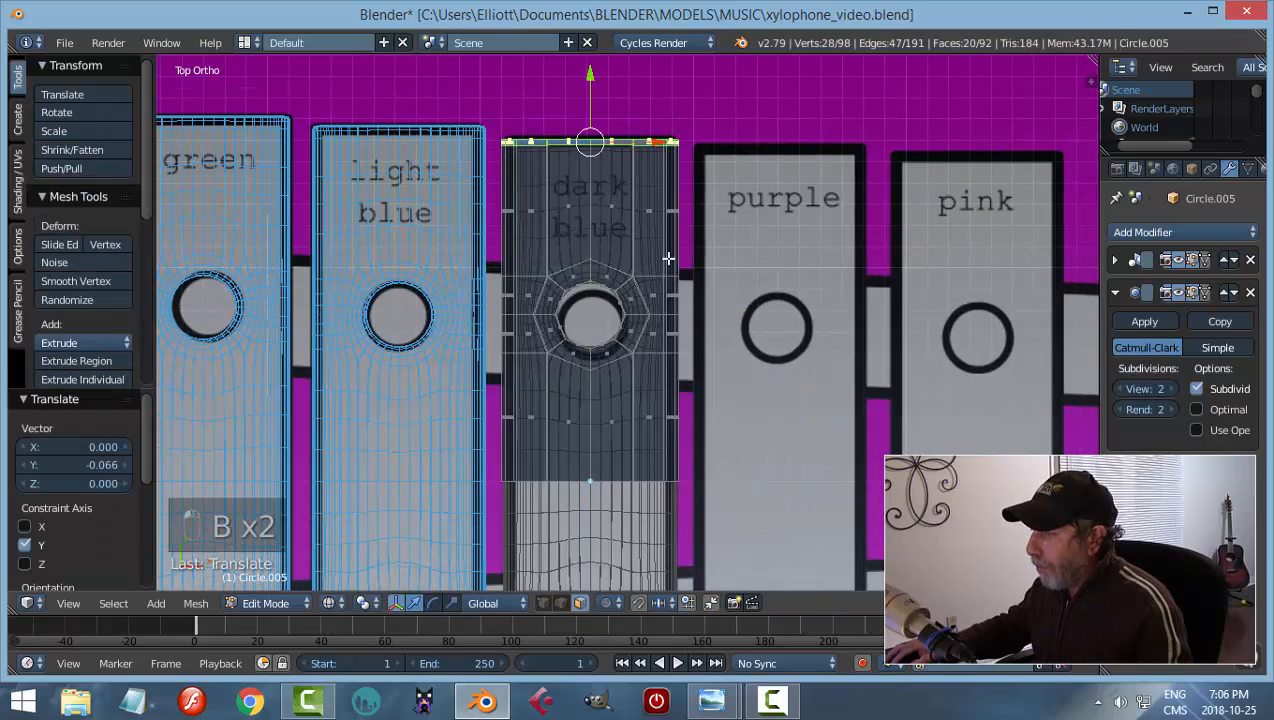
Move the faces around the dark blue bar's hole along negative Y onto the diagram's hole, and deselect everything
key(a)
key(b)
drag(485, 230, 700, 485)
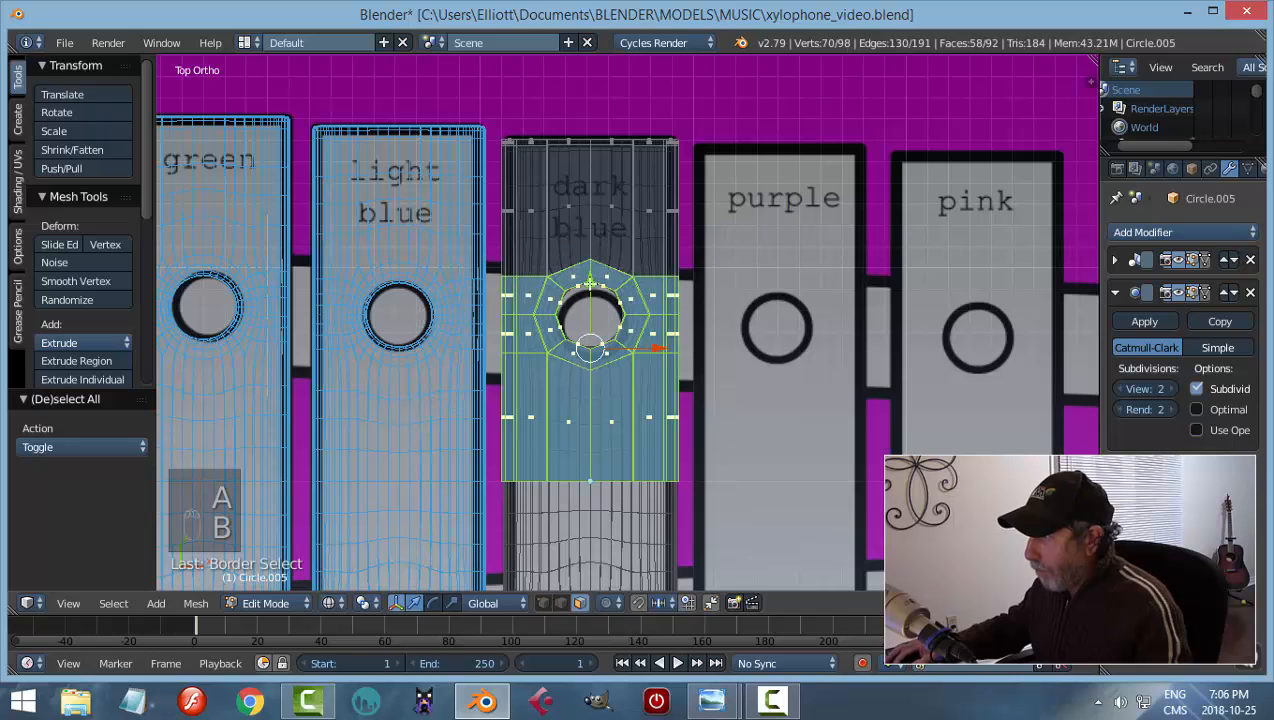
key(a)
key(b)
drag(486, 234, 706, 368)
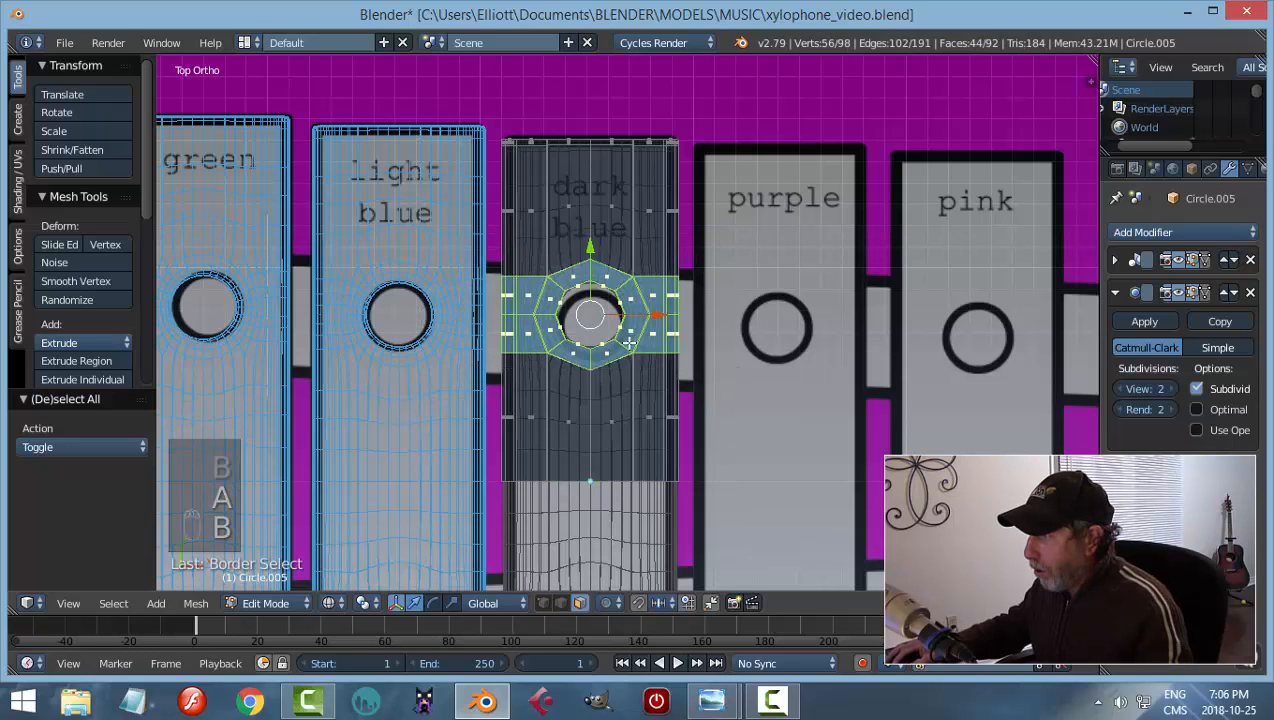
drag(585, 248, 725, 284)
key(a)
In Object Mode, duplicate the dark blue bar and move the copy about 0.889 along X onto the purple bar of the diagram
key(Tab)
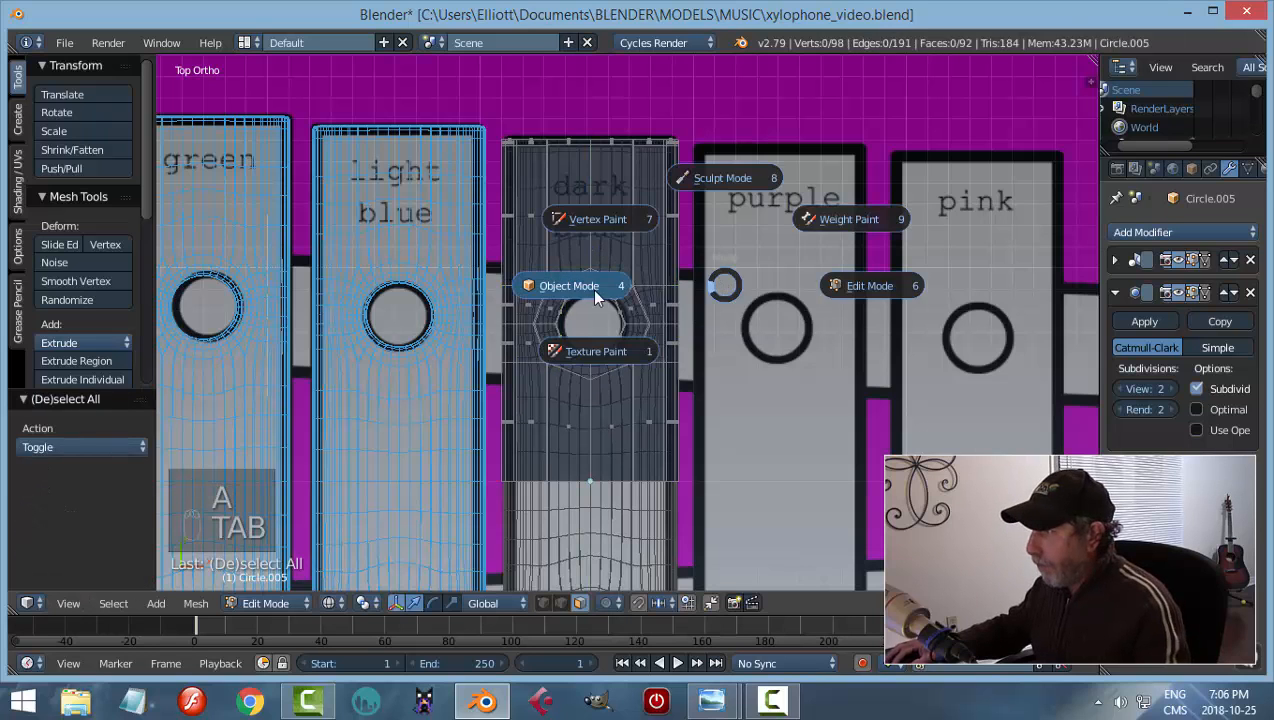
click(578, 285)
key(shift+d)
right_click(741, 359)
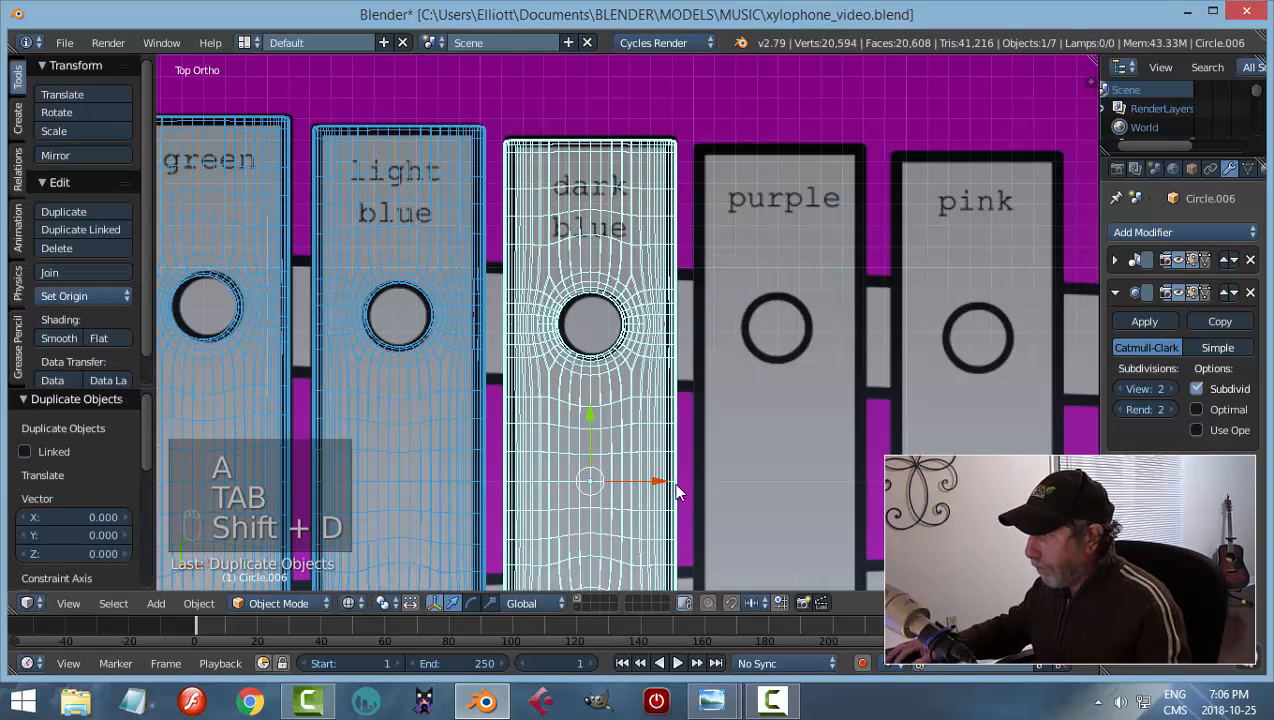
key(shift+d)
click(855, 490)
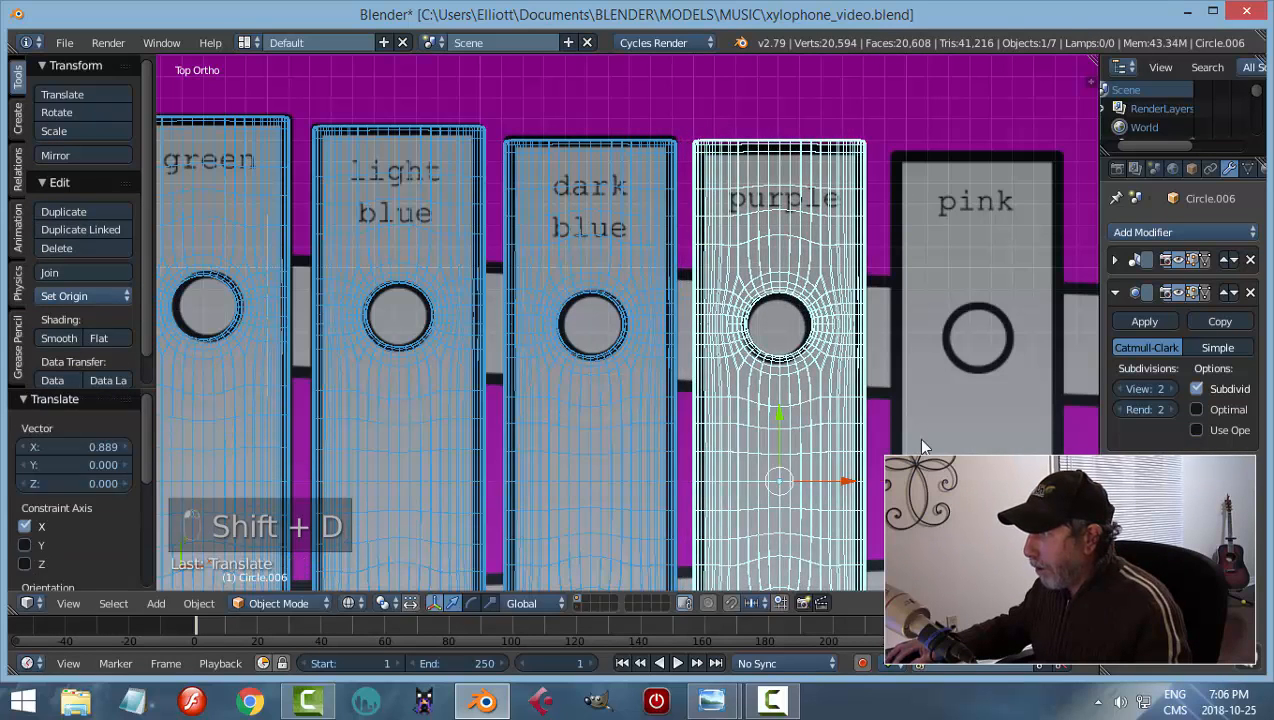
In Edit Mode, select the purple bar's outer end faces and move them about -0.035 along Y to match the diagram's outline
shift+middle_drag(917, 437, 793, 372)
key(Tab)
click(910, 375)
key(b)
key(b)
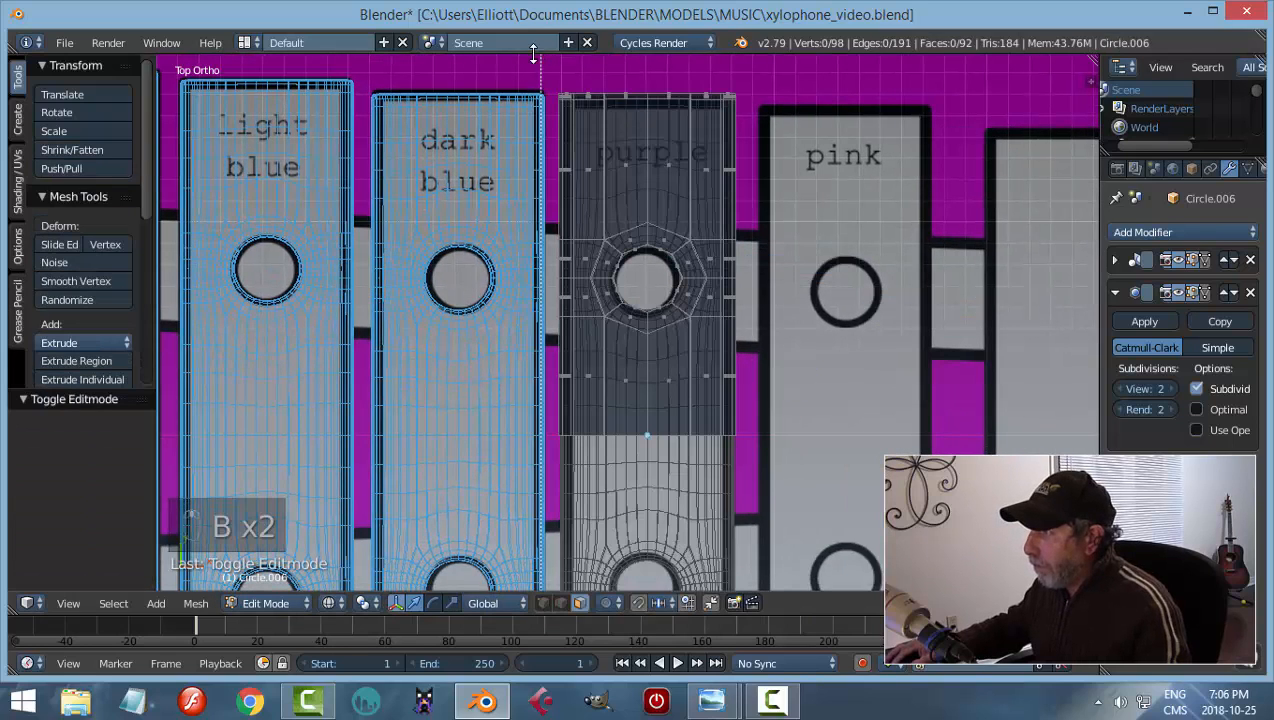
drag(530, 56, 762, 128)
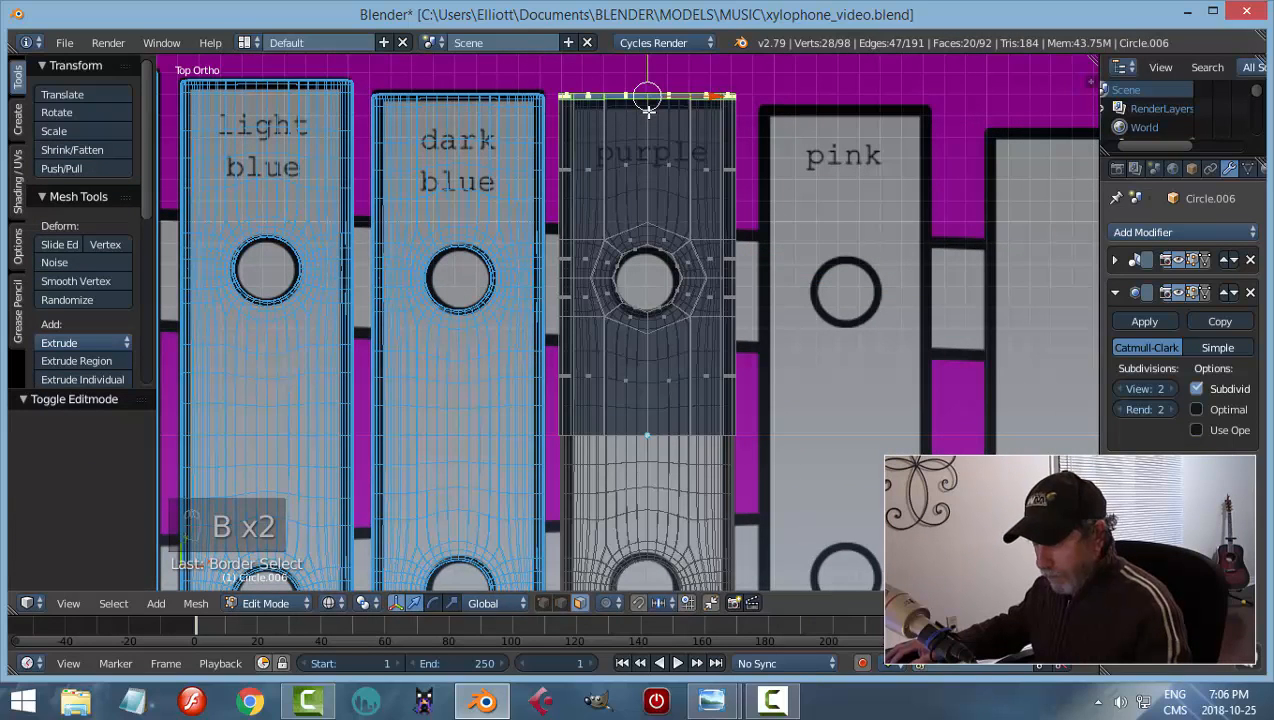
key(g)
key(y)
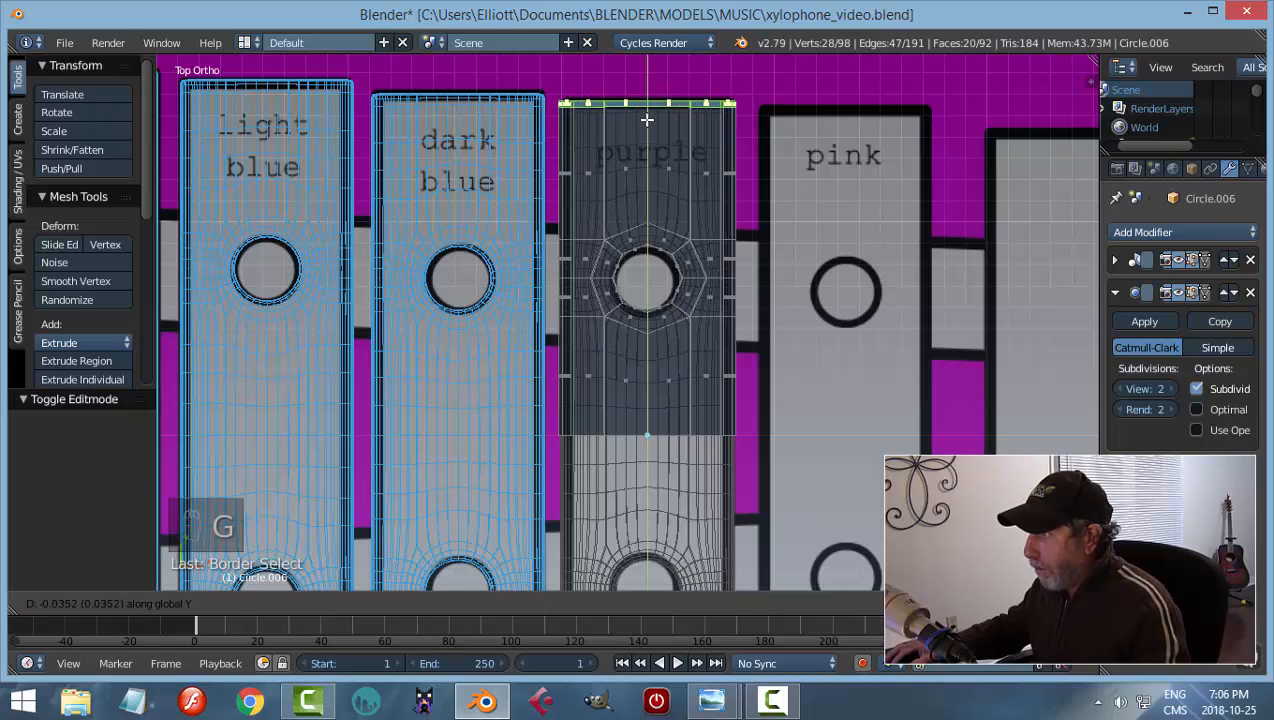
click(647, 119)
Move the faces around the purple bar's hole along negative Y onto the diagram's hole, and deselect everything
key(a)
key(b)
drag(545, 192, 781, 342)
key(g)
key(y)
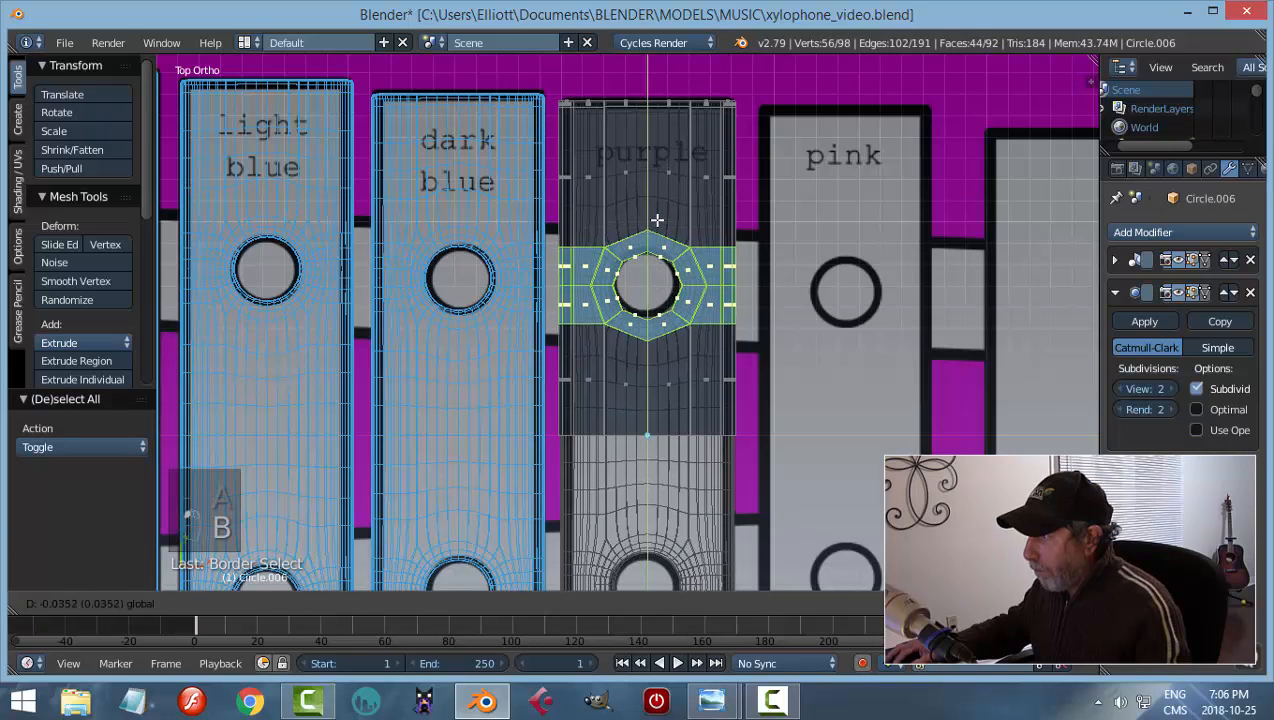
click(656, 215)
key(a)
In Object Mode, duplicate the purple bar and move the copy about 0.933 along X onto the pink bar of the diagram
key(Tab)
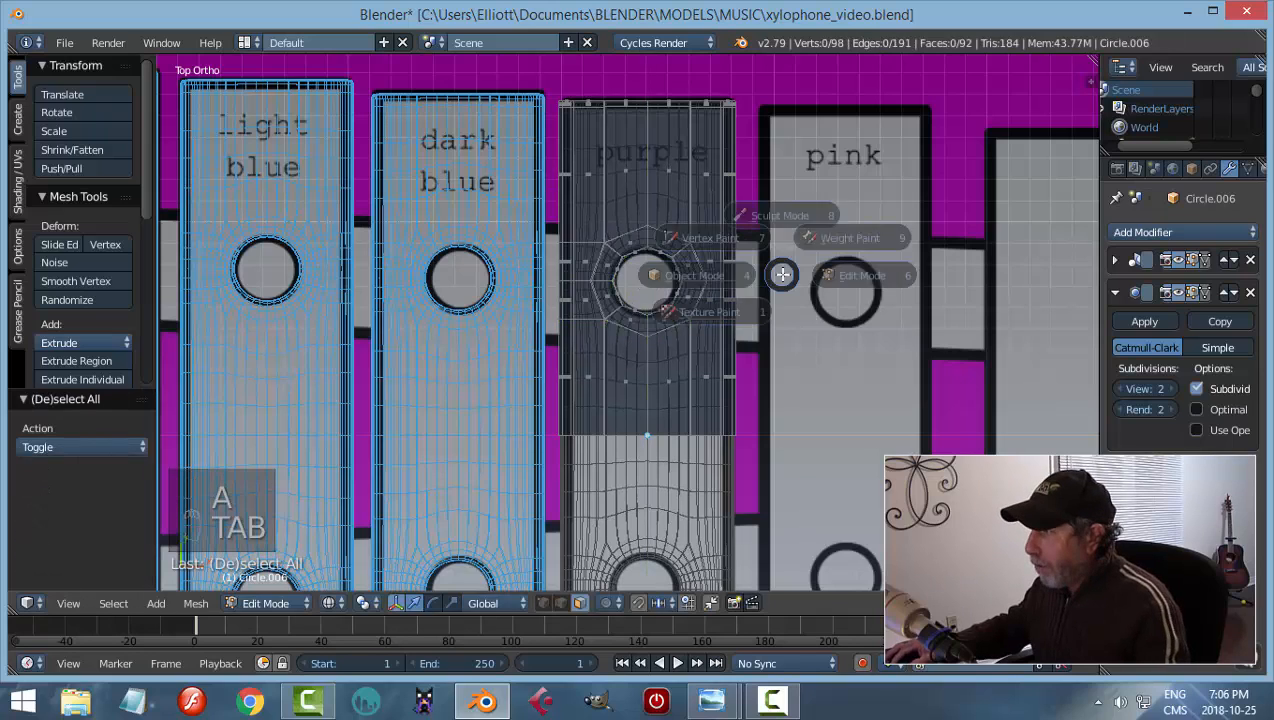
key(shift+d)
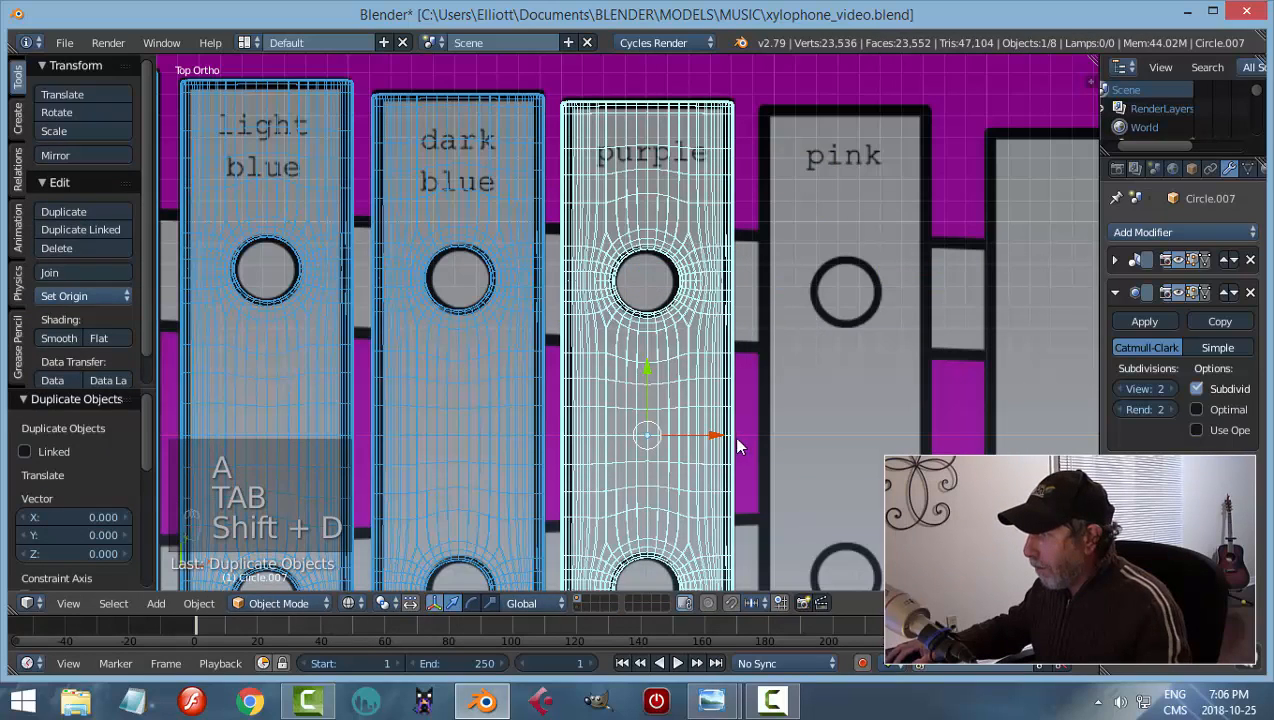
drag(721, 436, 921, 436)
In Edit Mode, select the pink bar's outer end faces and move them along negative Y to match the diagram's outline
shift+middle_drag(988, 332, 816, 338)
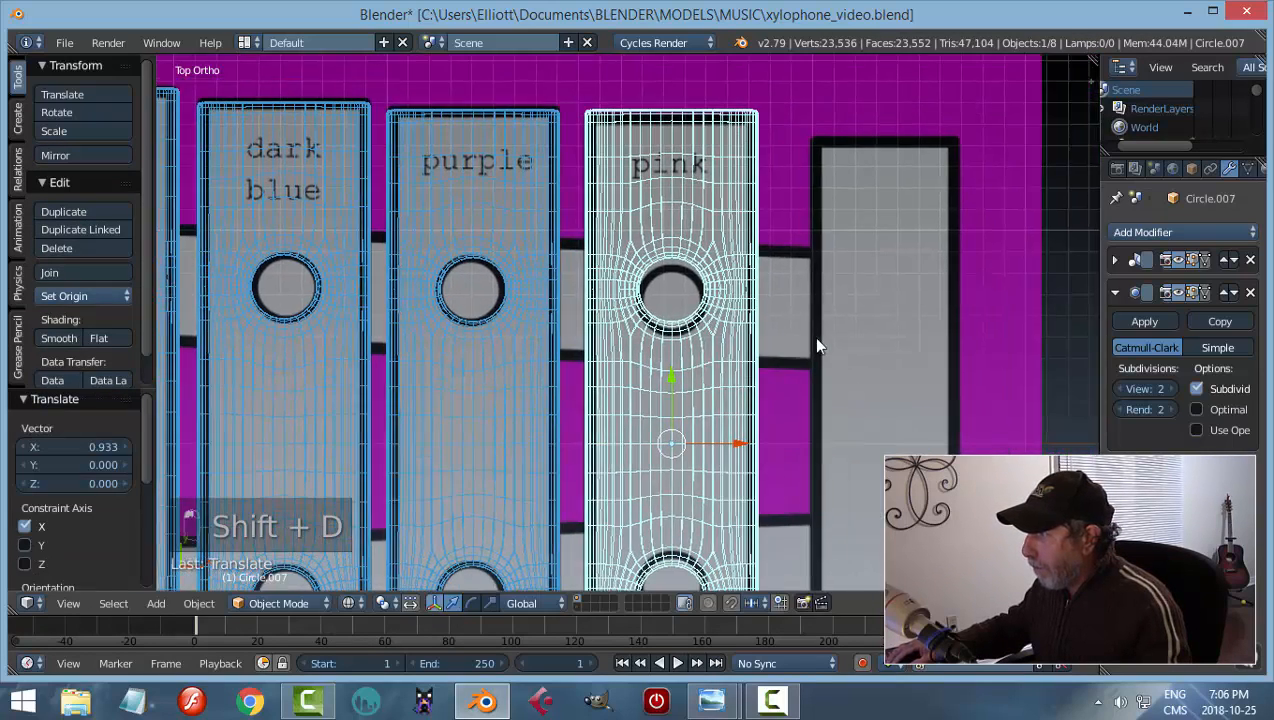
key(Tab)
key(b)
key(b)
drag(542, 82, 782, 144)
shift+middle_drag(661, 97, 663, 123)
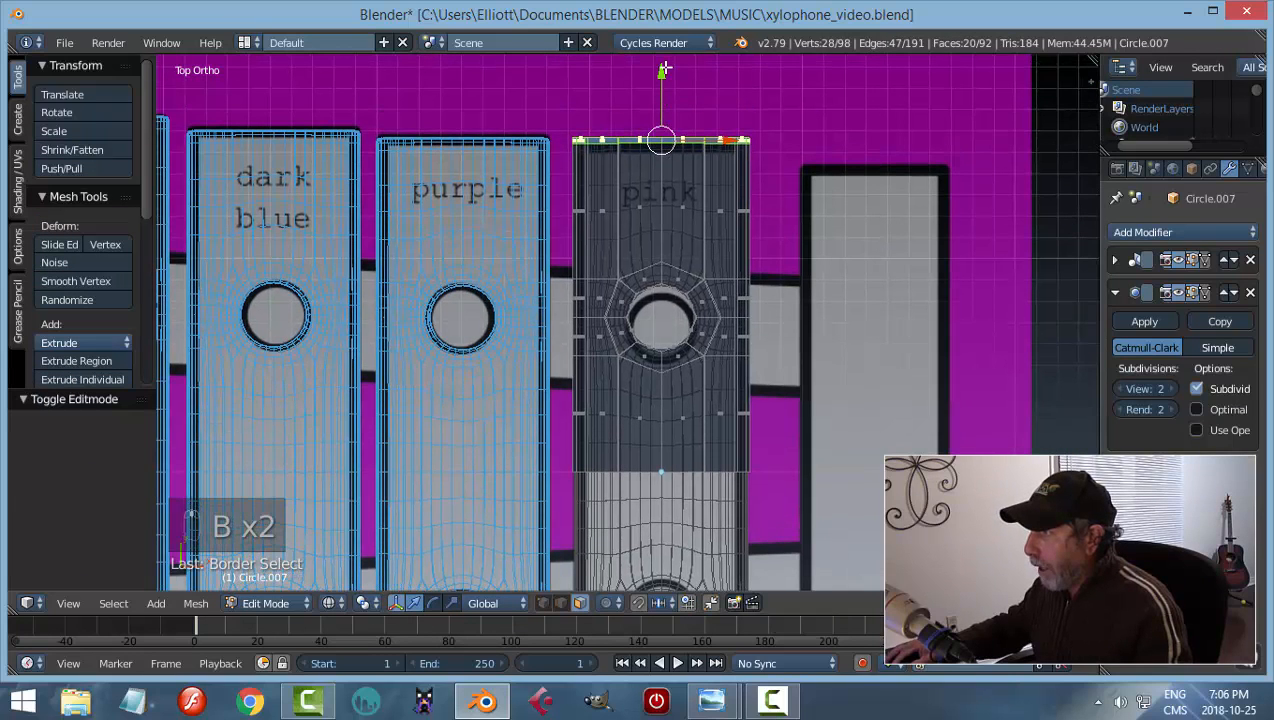
drag(663, 64, 666, 72)
Select the faces around the pink bar's hole and move them about -0.040 along Y onto the diagram's hole
key(a)
key(b)
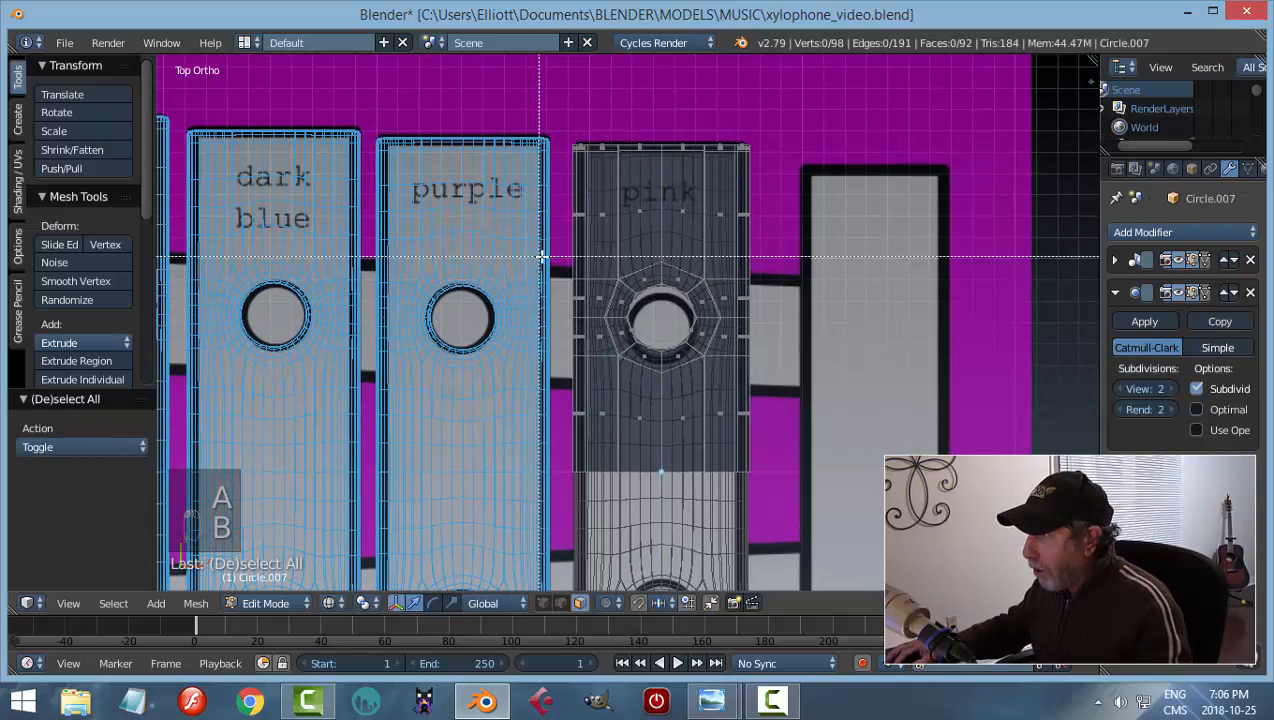
drag(548, 256, 806, 400)
drag(670, 262, 734, 267)
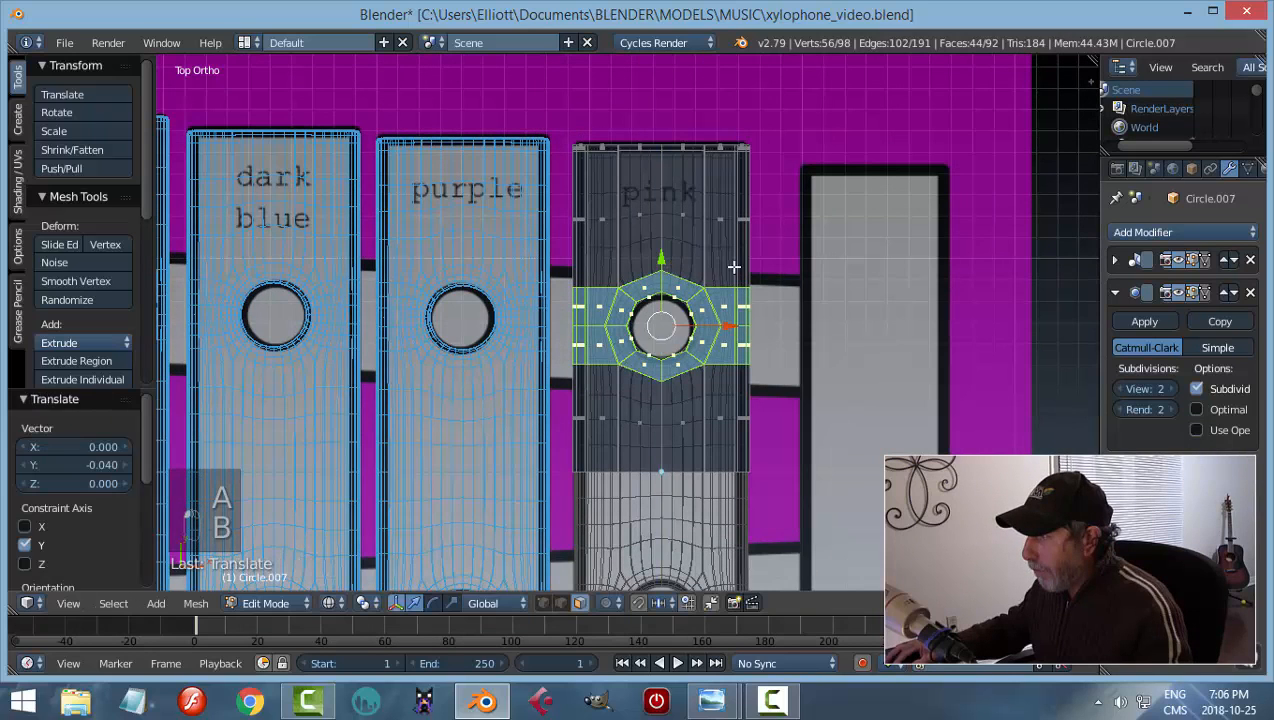
Return to Object Mode, switch to solid shading and deselect everything
key(Tab)
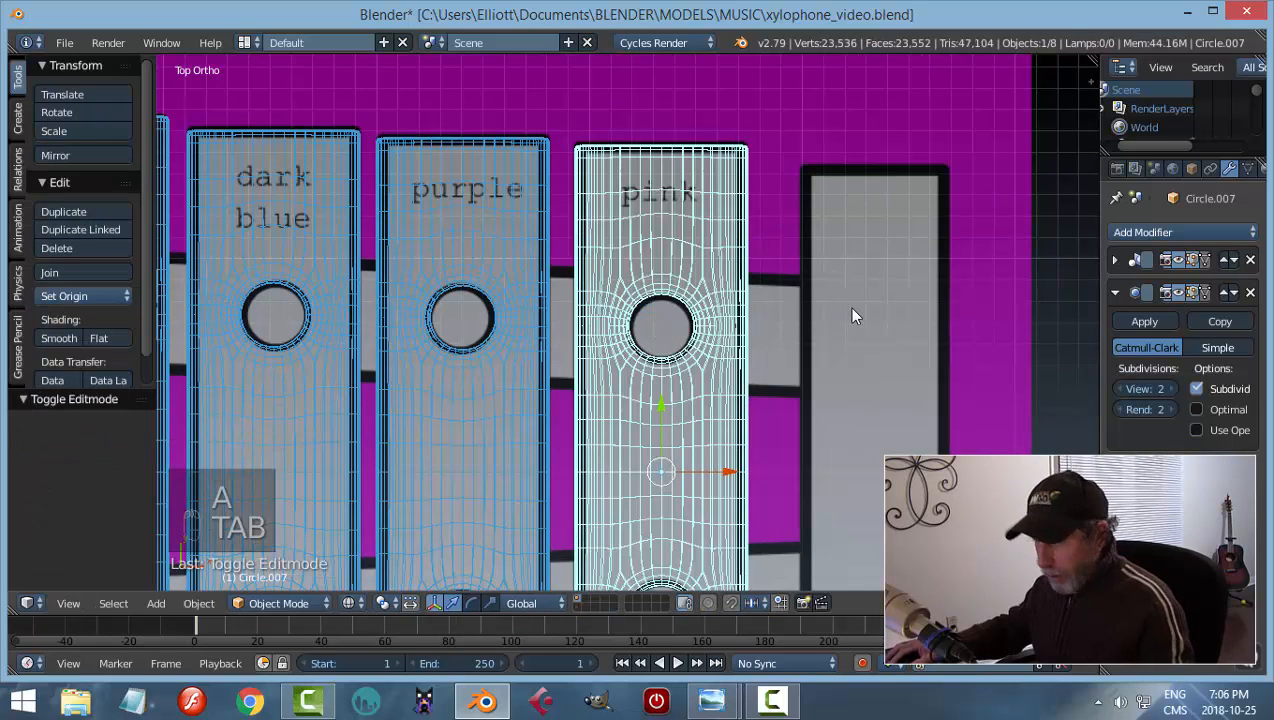
key(z)
click(842, 427)
key(a)
scroll(765, 435, down, 3)
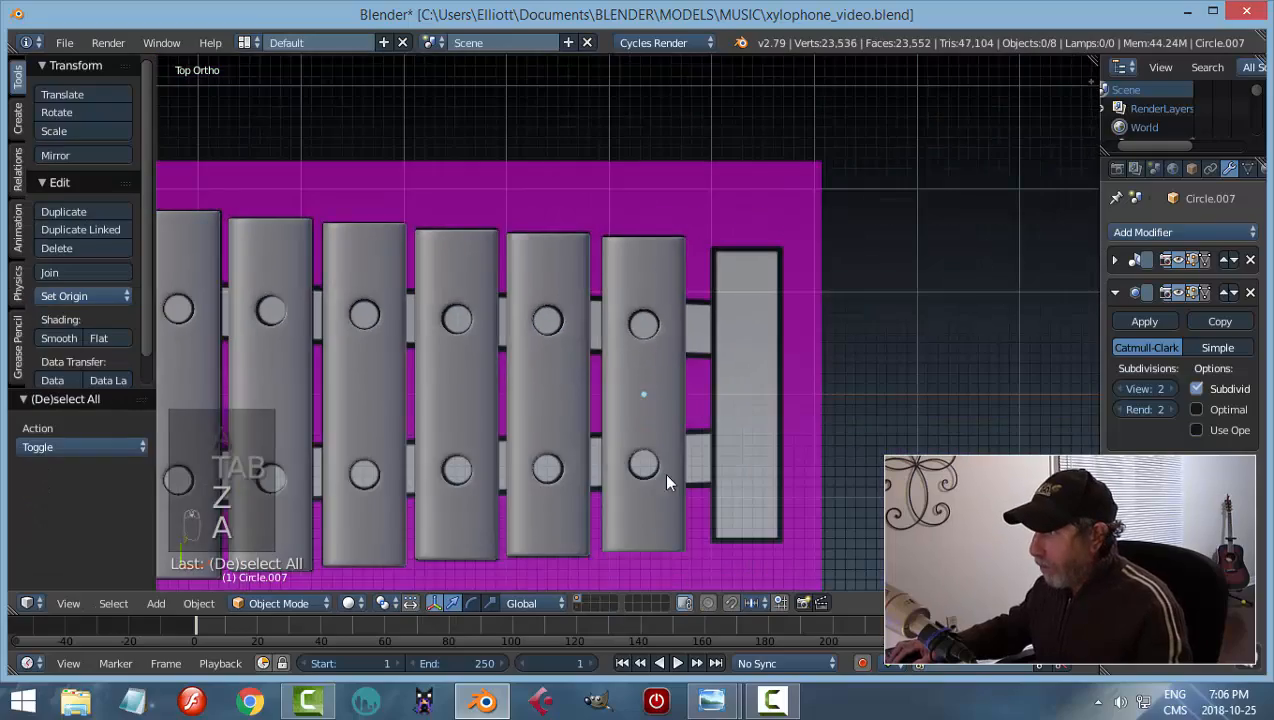
Check the finished row of bars in perspective and save the file over the existing xylophone_video.blend
middle_drag(663, 472, 742, 295)
middle_drag(686, 364, 793, 349)
key(ctrl+s)
click(768, 338)
Return to the top view and reset the 3D cursor to the scene's origin
key(KP_7)
scroll(788, 340, down, 2)
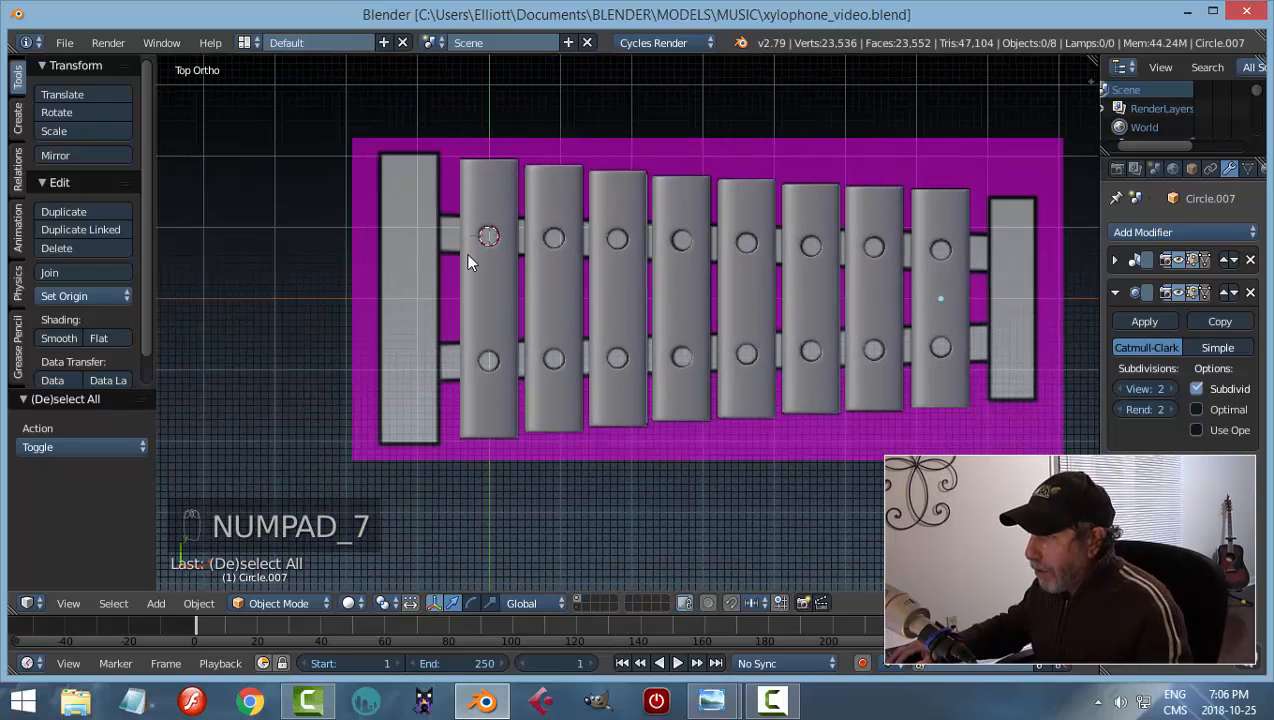
shift+middle_drag(470, 260, 478, 271)
key(shift+c)
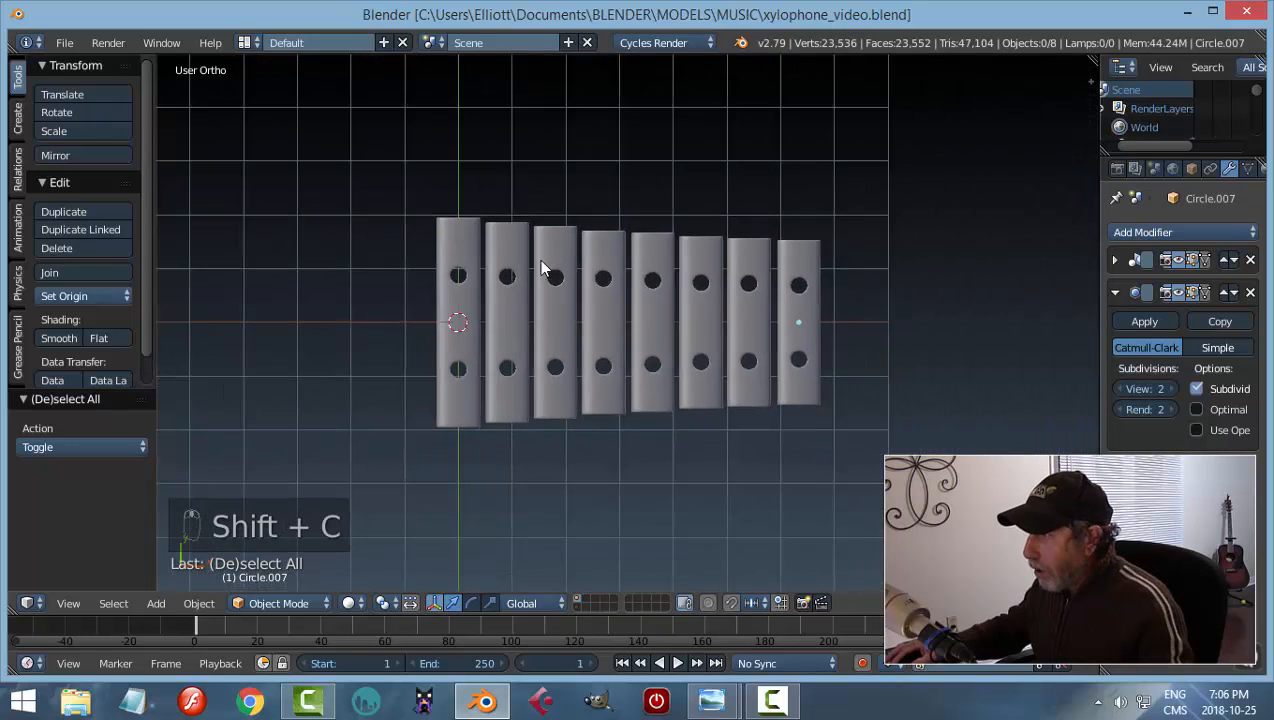
Add a plane mesh and move it about -1.182 along X onto the diagram's large end block beside the red bar
scroll(546, 300, up, 1)
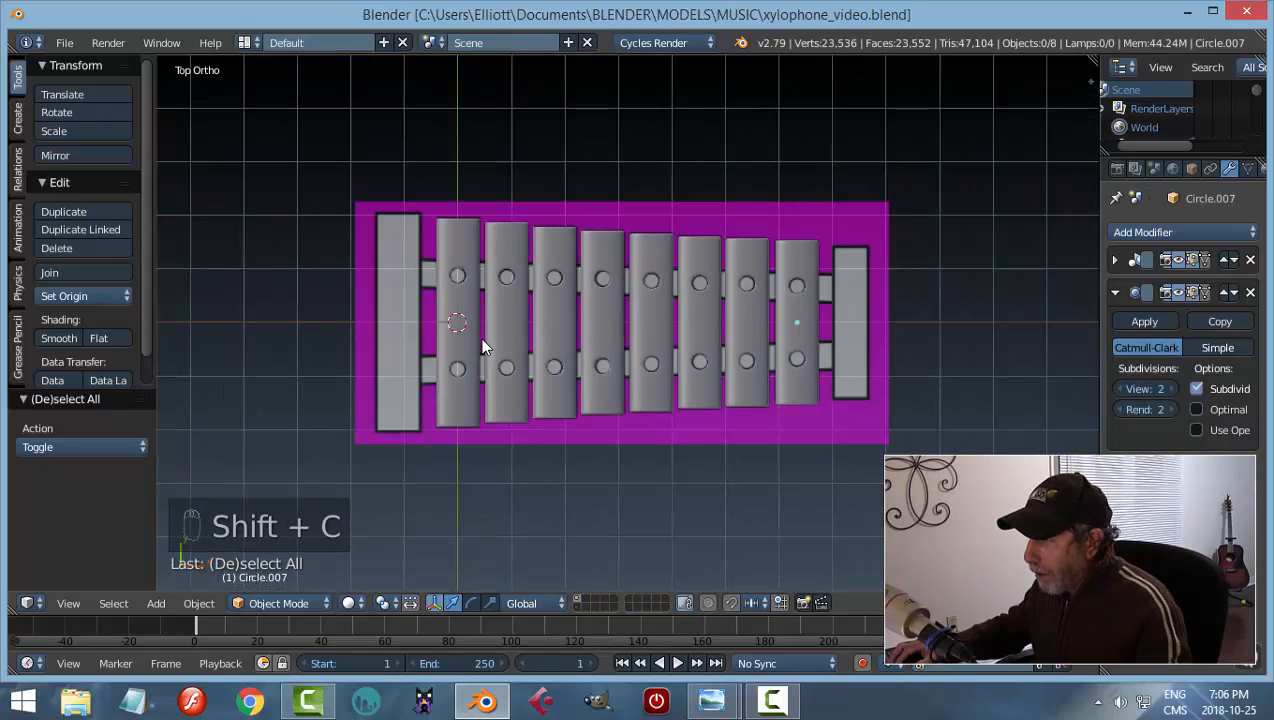
scroll(482, 346, up, 2)
key(shift+a)
mouse_move(591, 346)
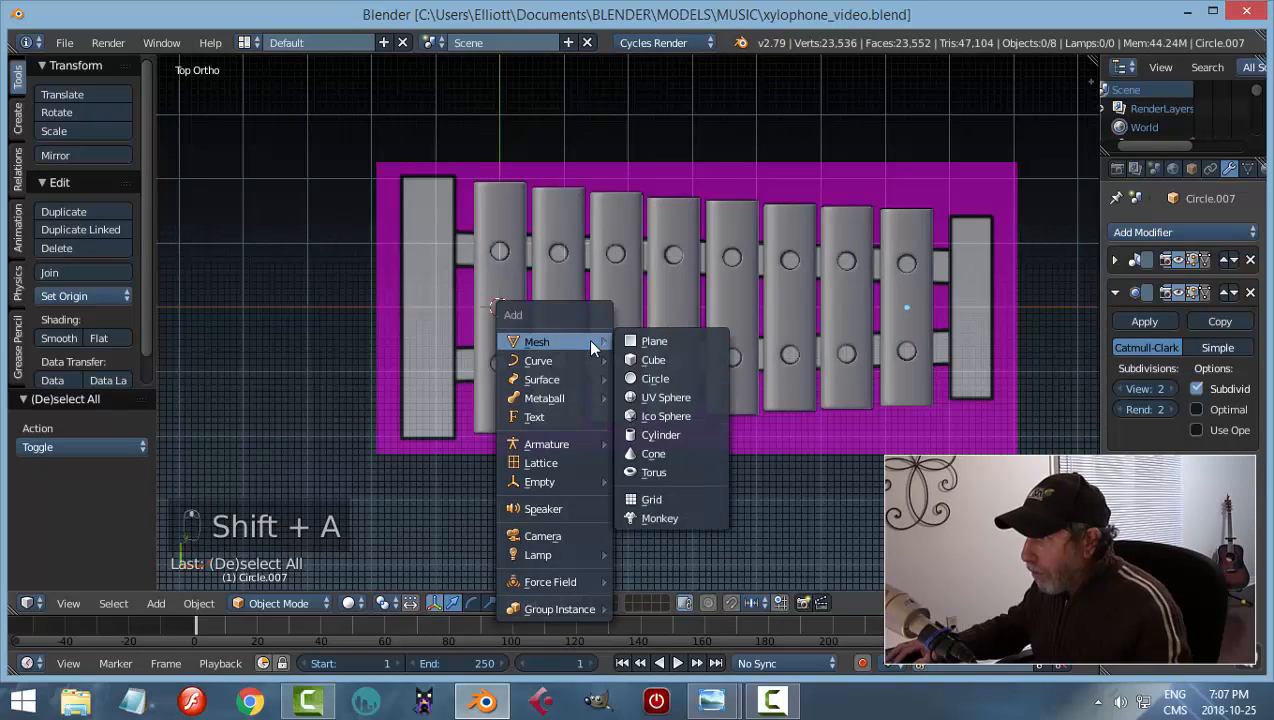
click(650, 341)
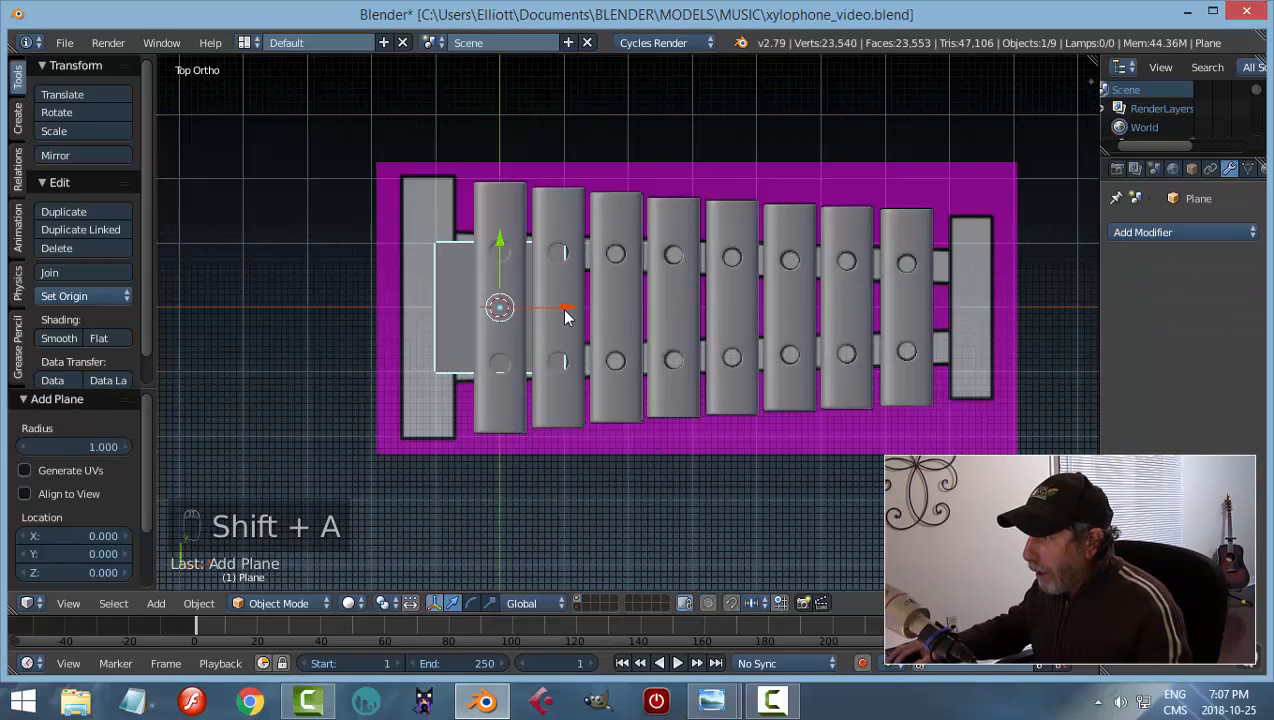
drag(565, 316, 491, 316)
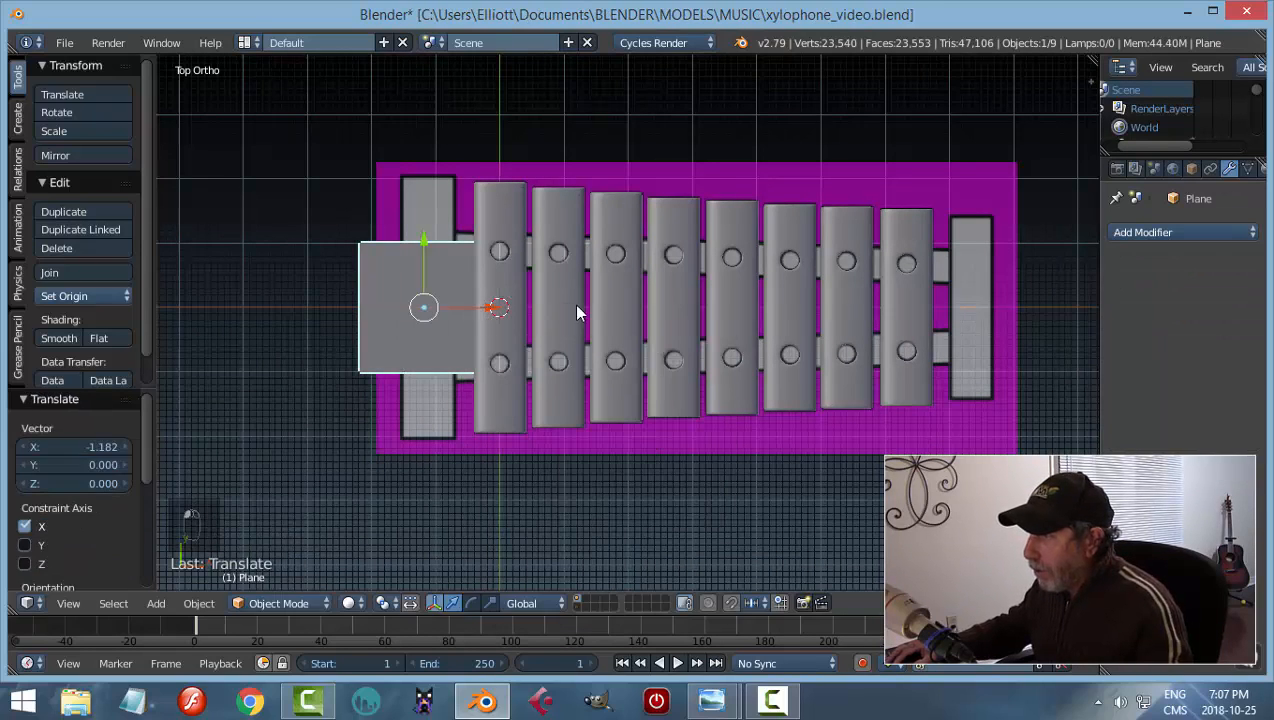
In Edit Mode with wireframe shading, scale the plane along X to about 0.49, close to the end block's width
key(Tab)
key(z)
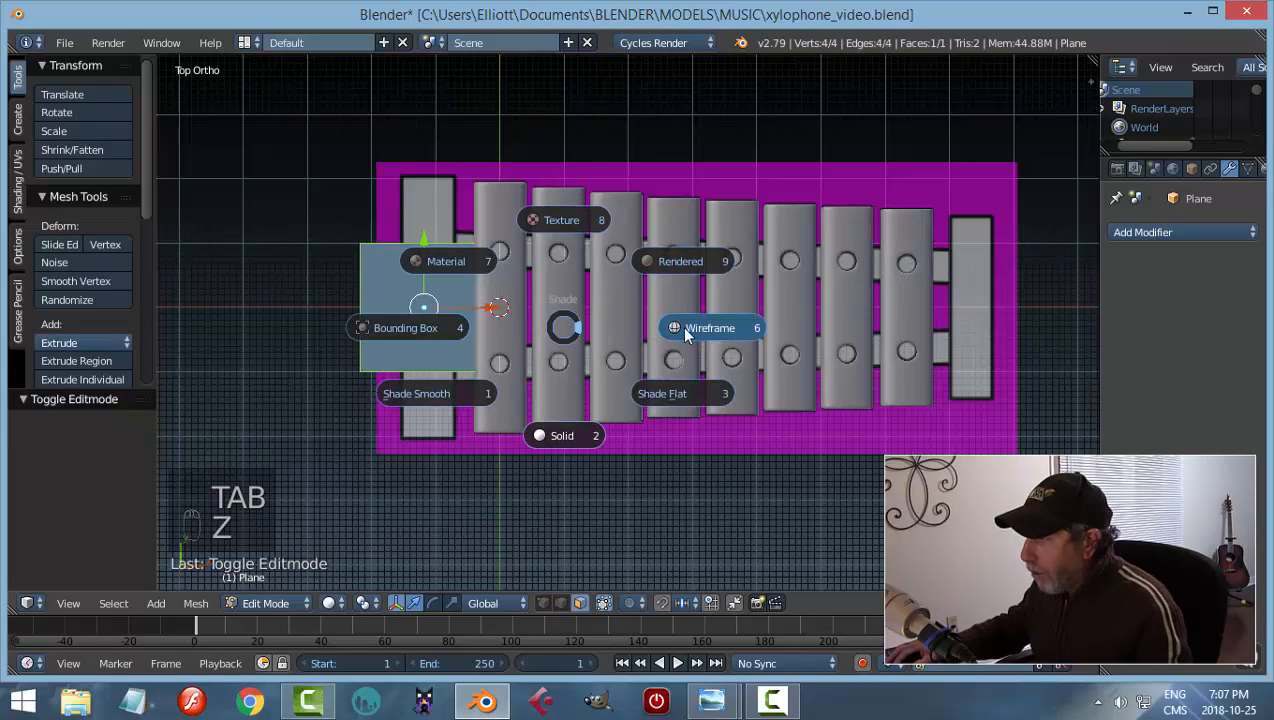
click(705, 327)
scroll(715, 326, up, 2)
key(s)
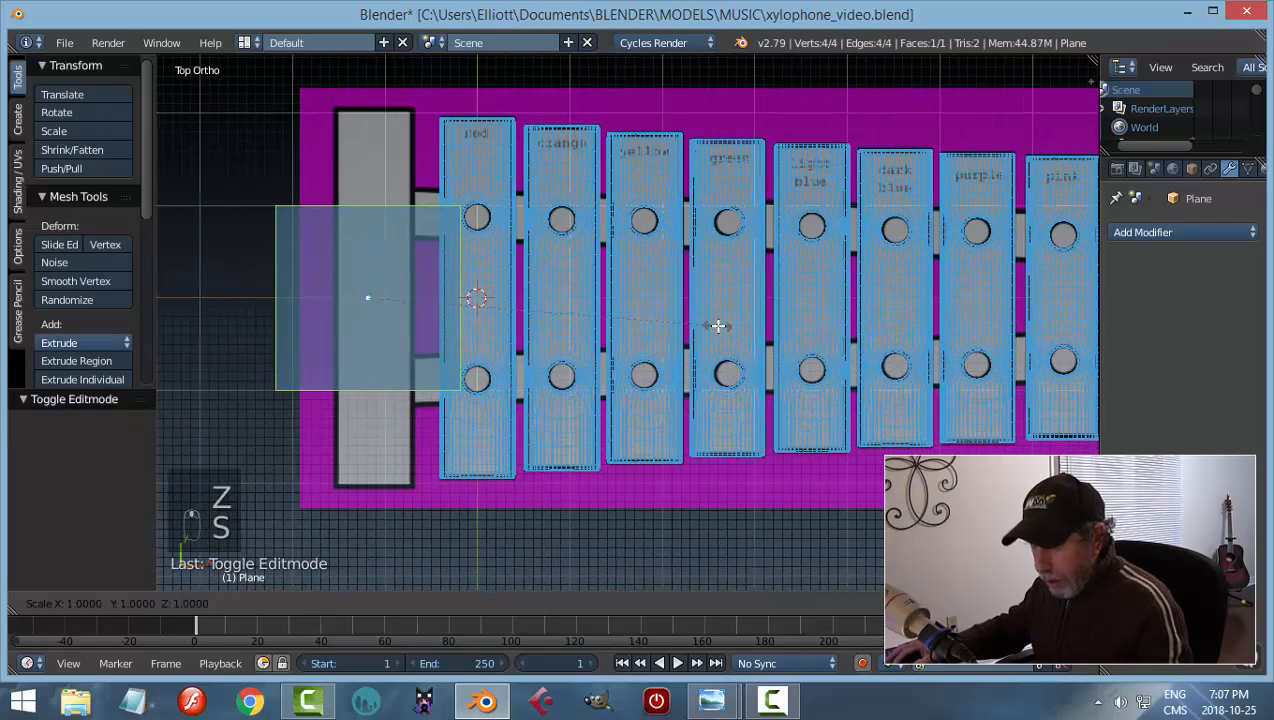
key(x)
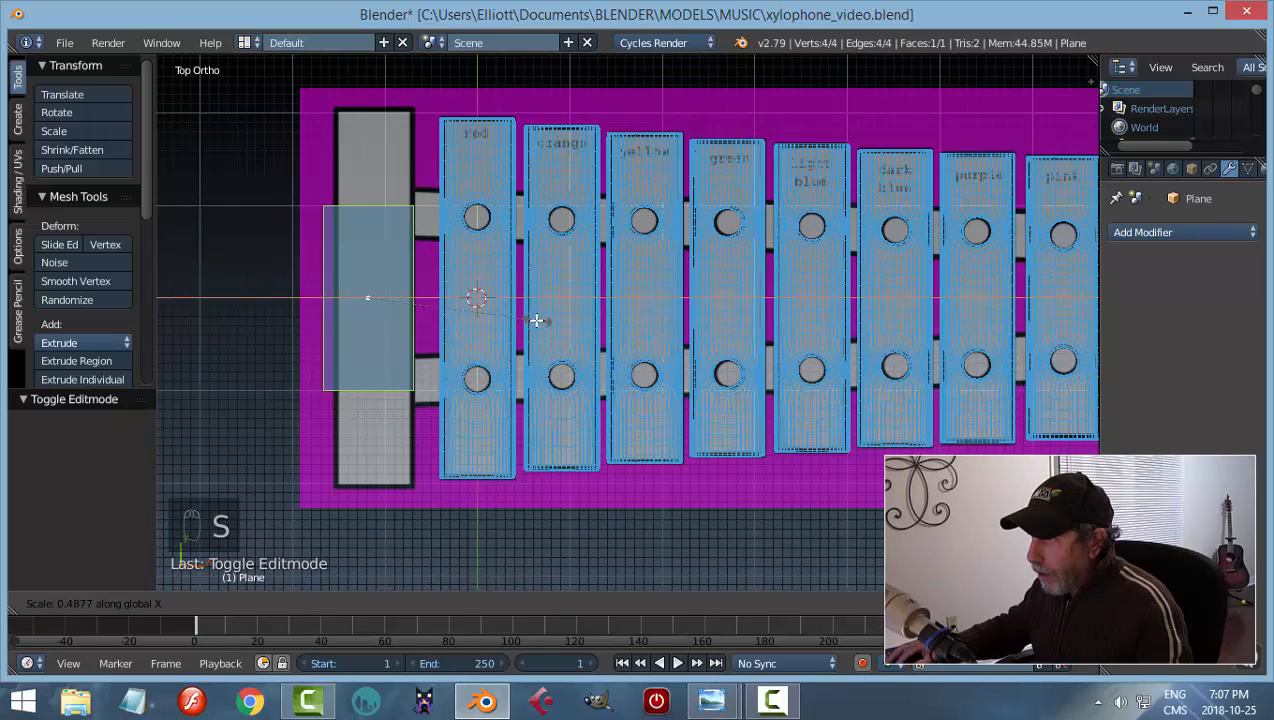
click(534, 319)
In edge select mode, select the plane's outer long-side edge and move it about 0.122 along X onto the end block's outline
key(a)
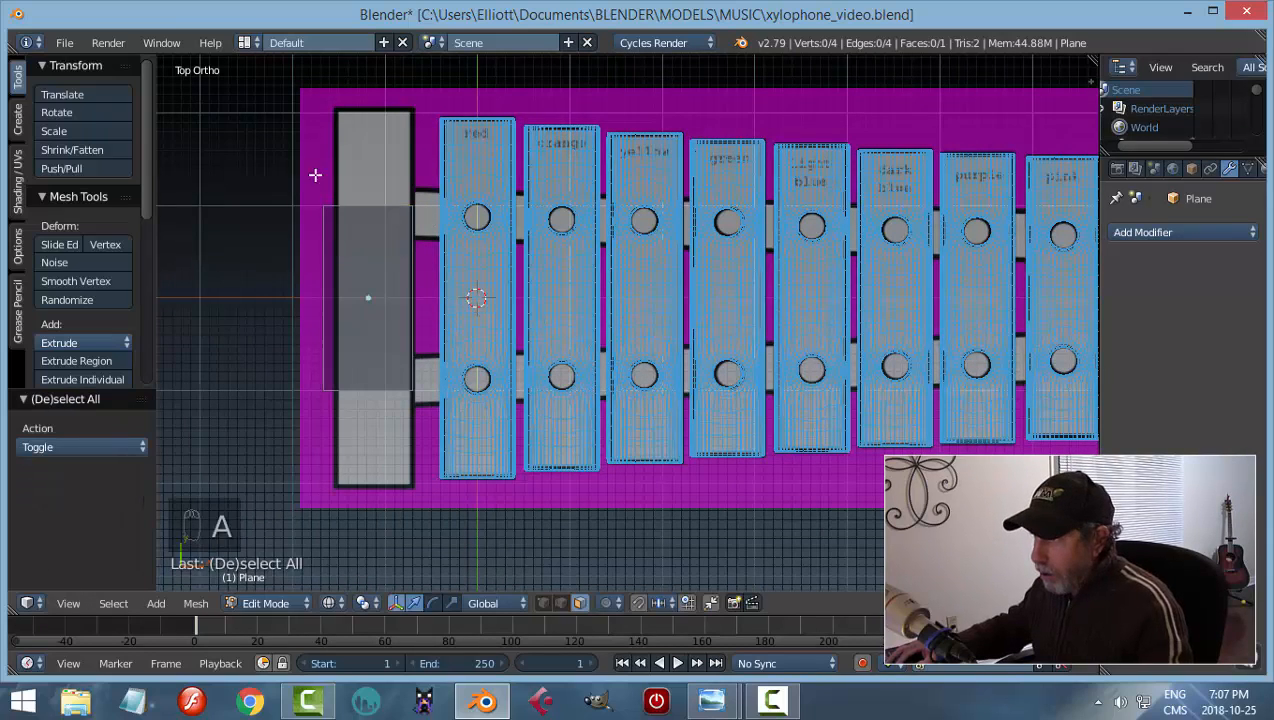
key(b)
drag(288, 170, 347, 377)
key(ctrl+Tab)
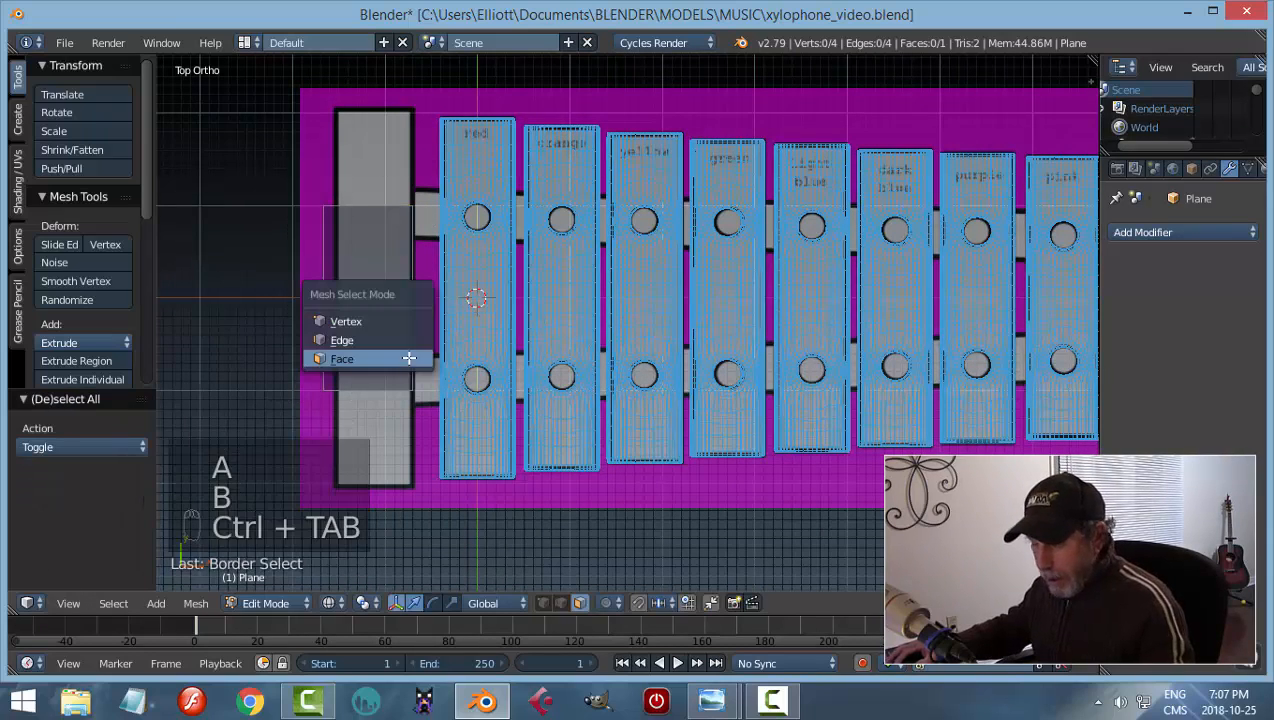
click(382, 342)
key(b)
drag(293, 160, 362, 409)
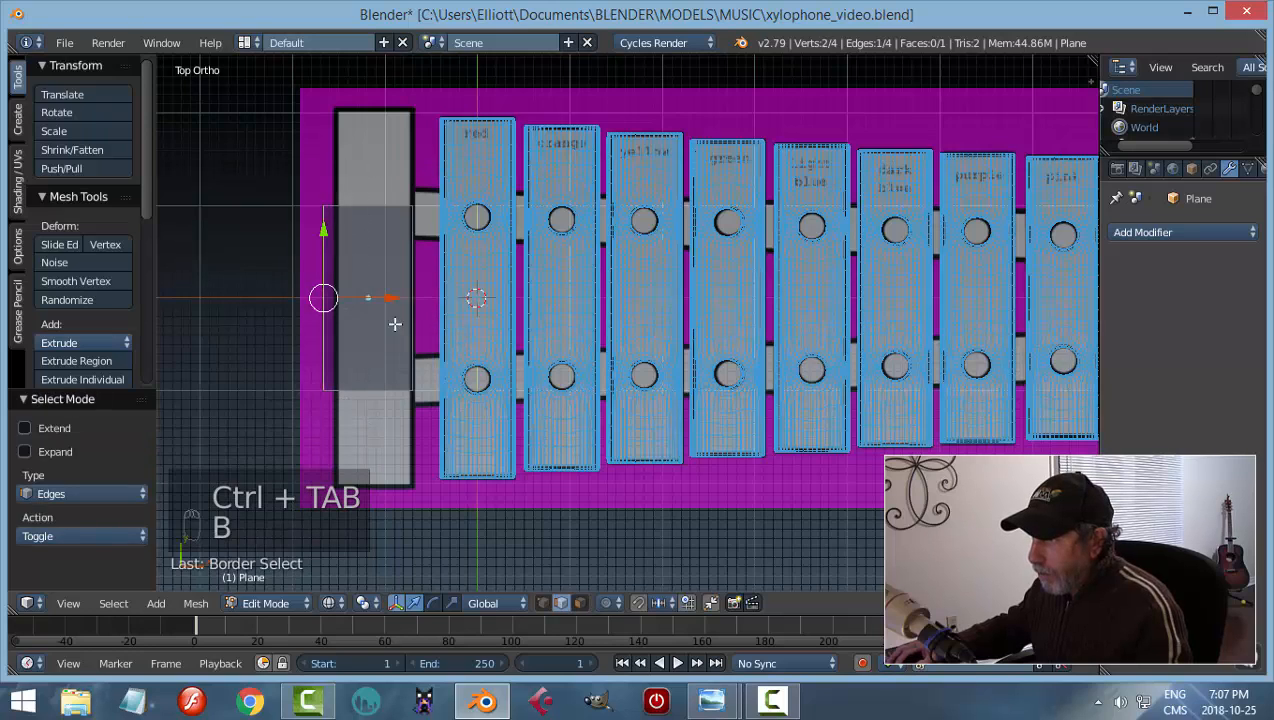
key(g)
key(x)
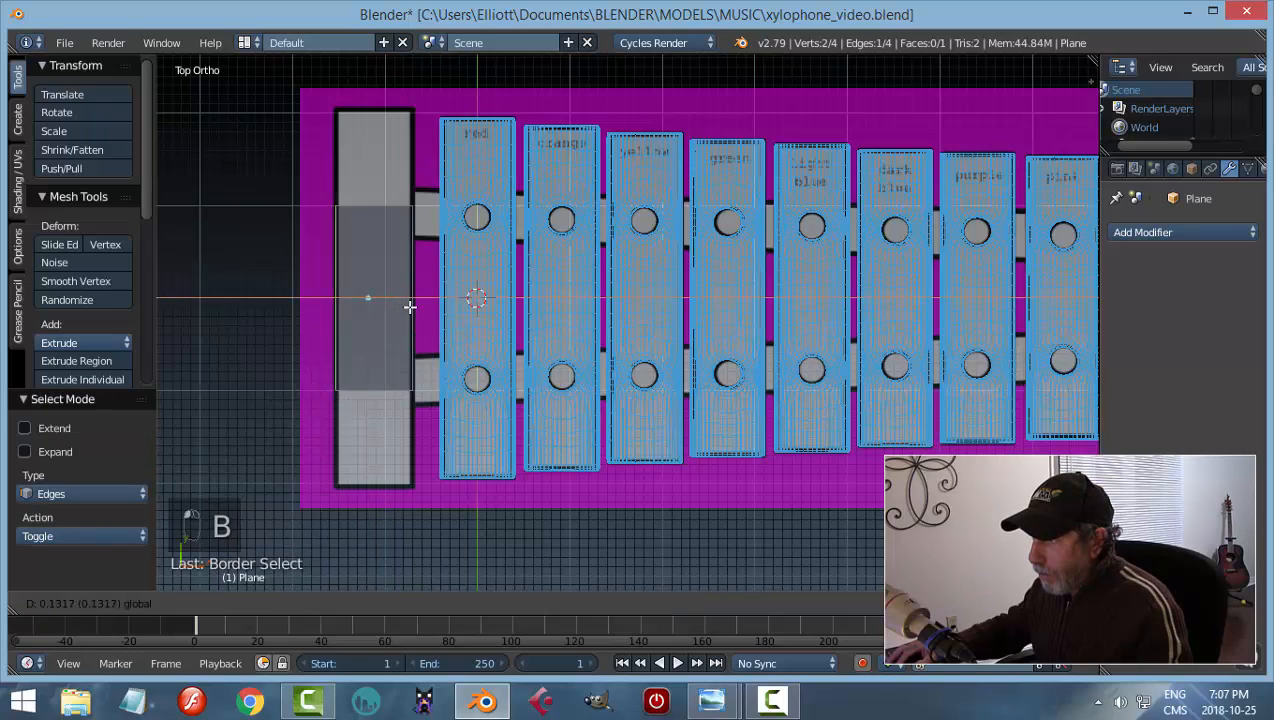
click(409, 311)
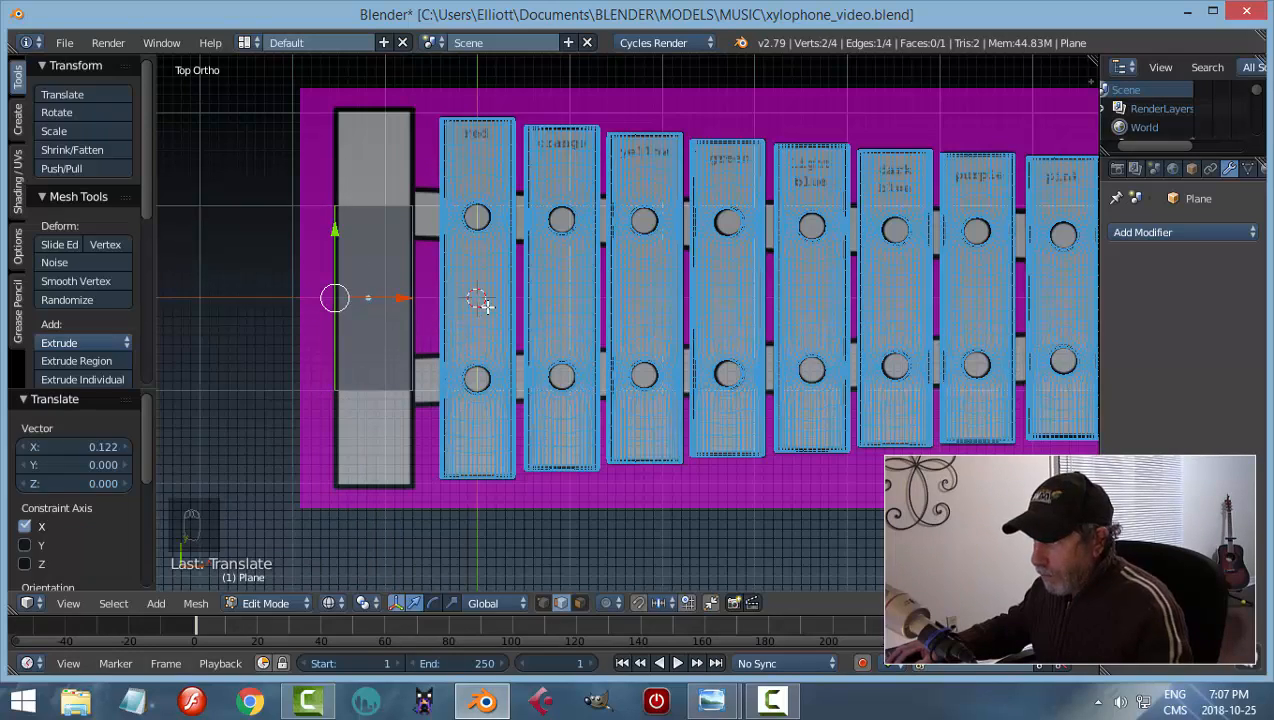
Select the plane's upper edge and move it about 1.033 along Y to the upper end of the diagram's end block
key(a)
key(b)
drag(446, 254, 268, 158)
key(g)
key(y)
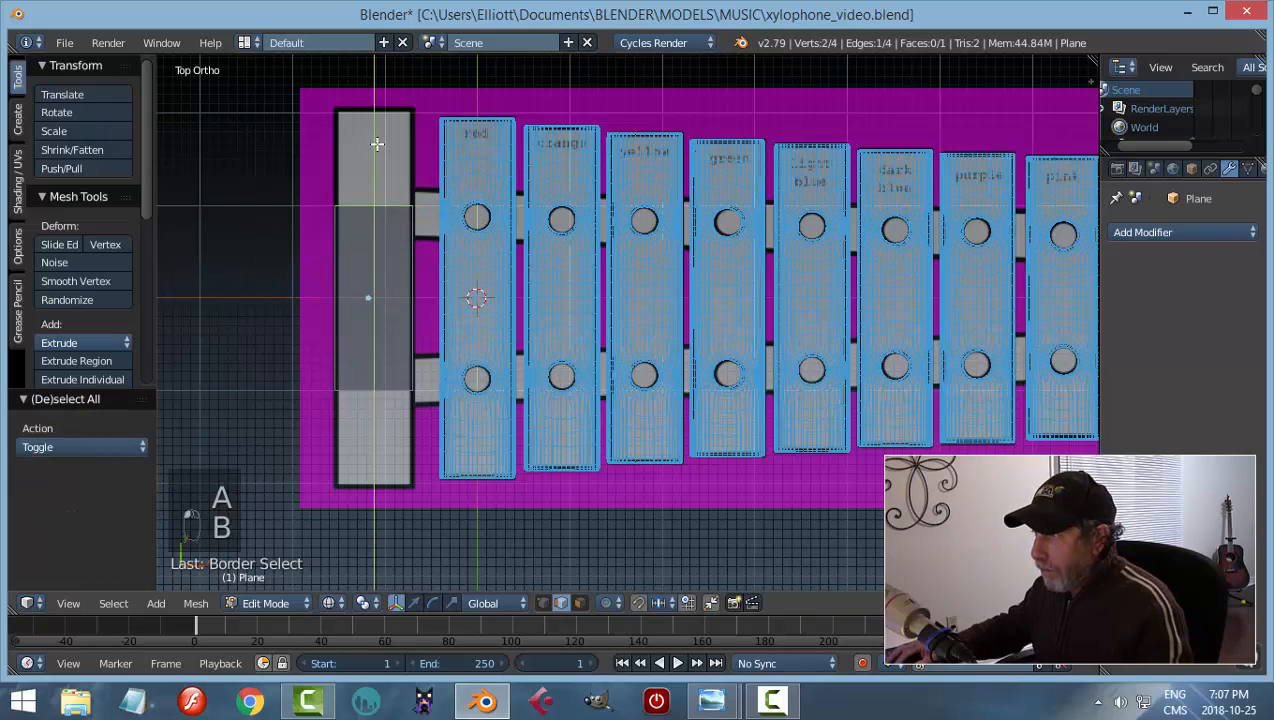
click(377, 581)
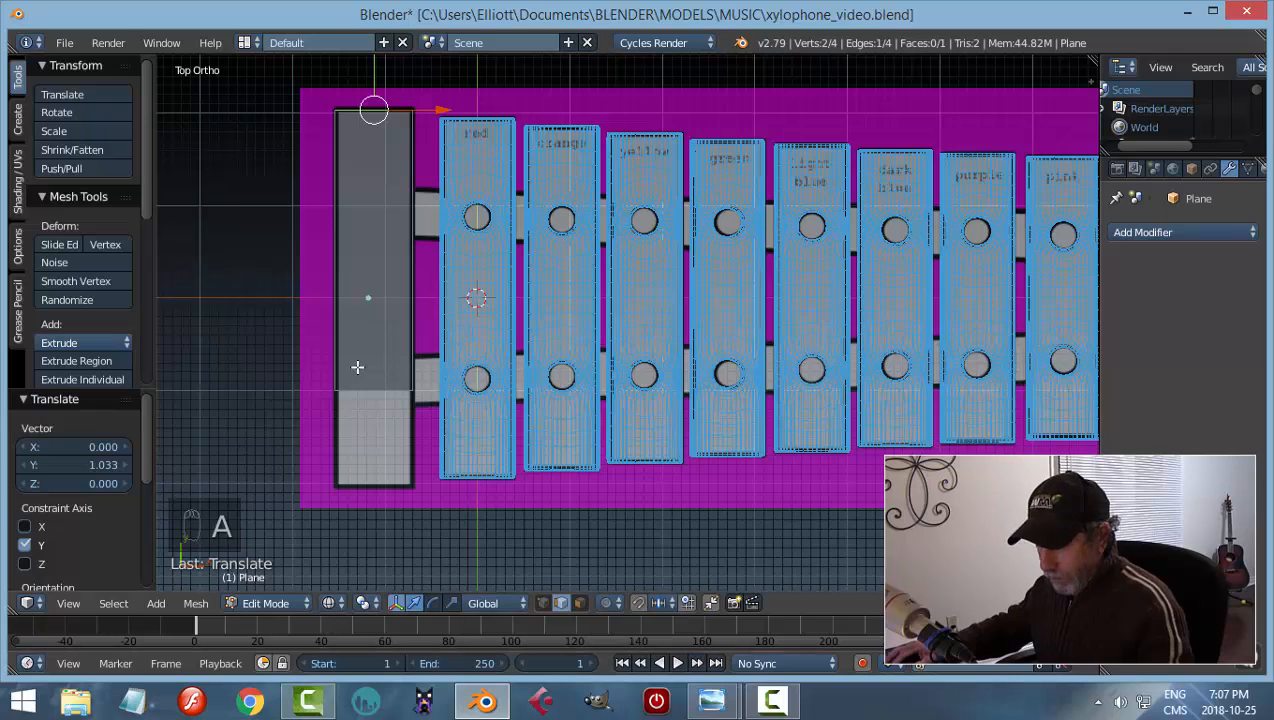
Select the plane's lower edge and move it about -1.06 along Y to the lower end of the diagram's end block
key(a)
key(b)
drag(296, 364, 424, 424)
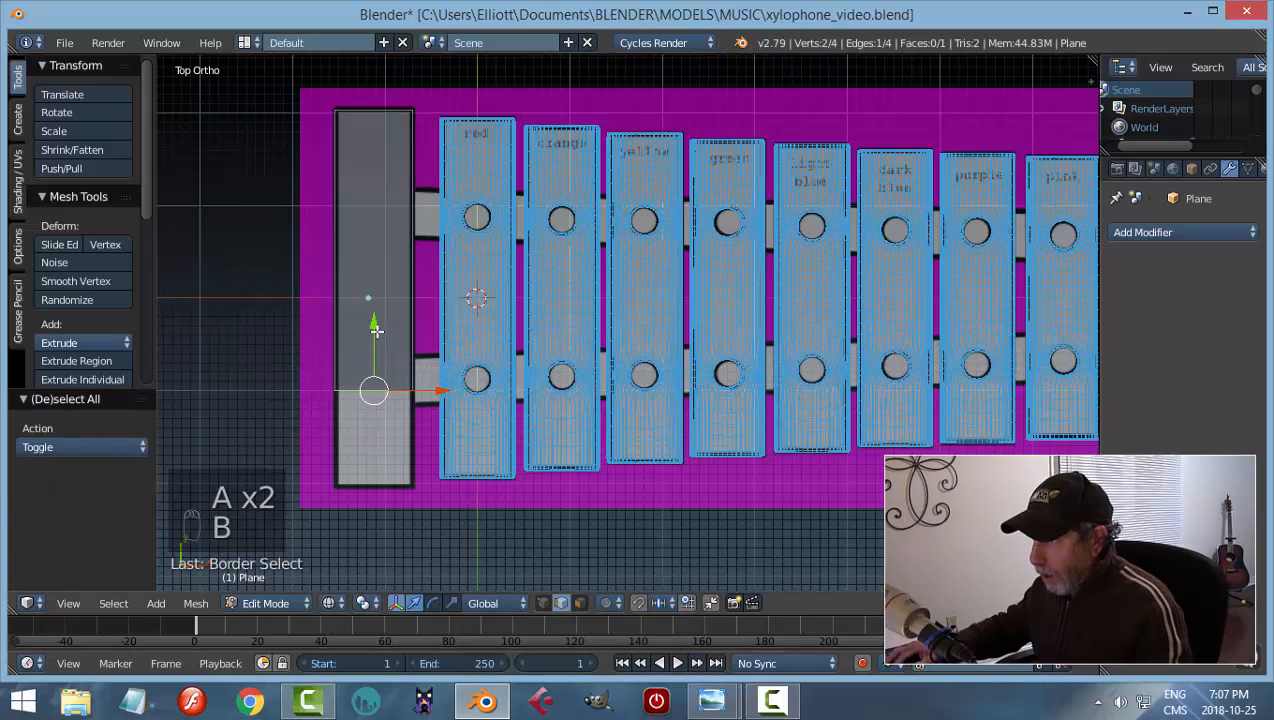
drag(376, 330, 384, 417)
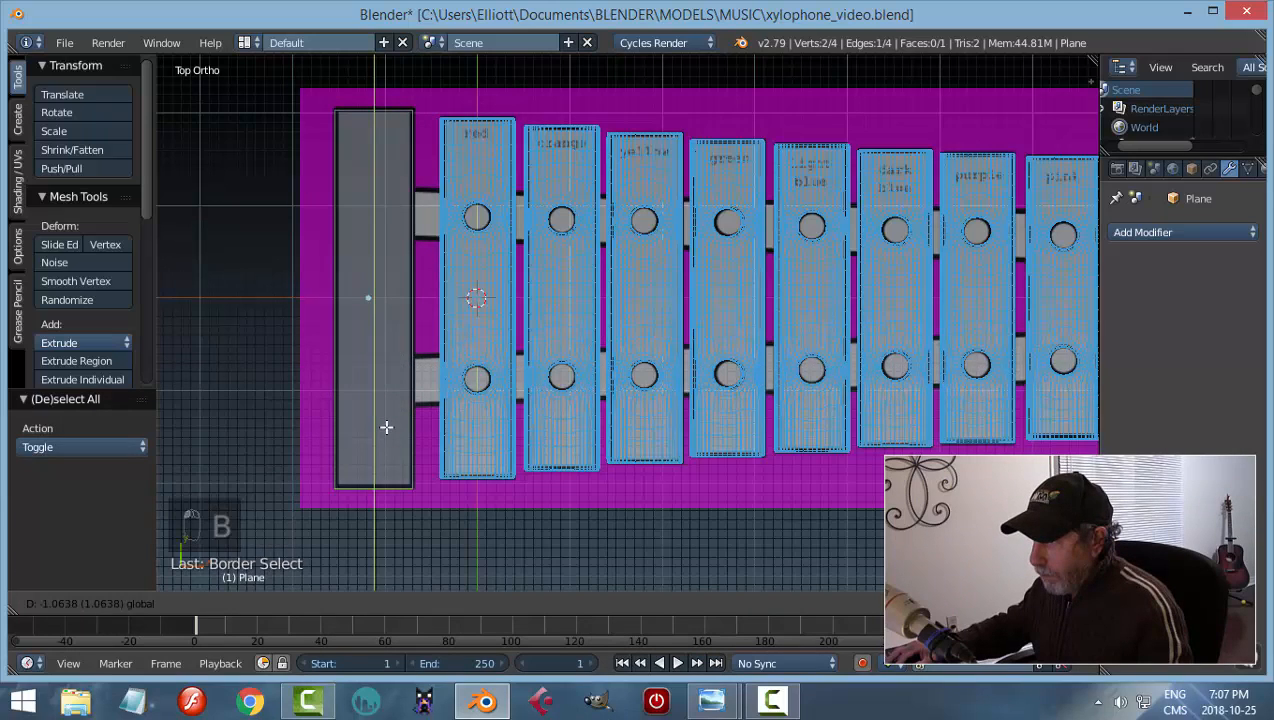
Select the whole end-block plane and extrude it about 0.77 upward along Z
click(386, 427)
key(a)
middle_drag(386, 427, 528, 286)
key(e)
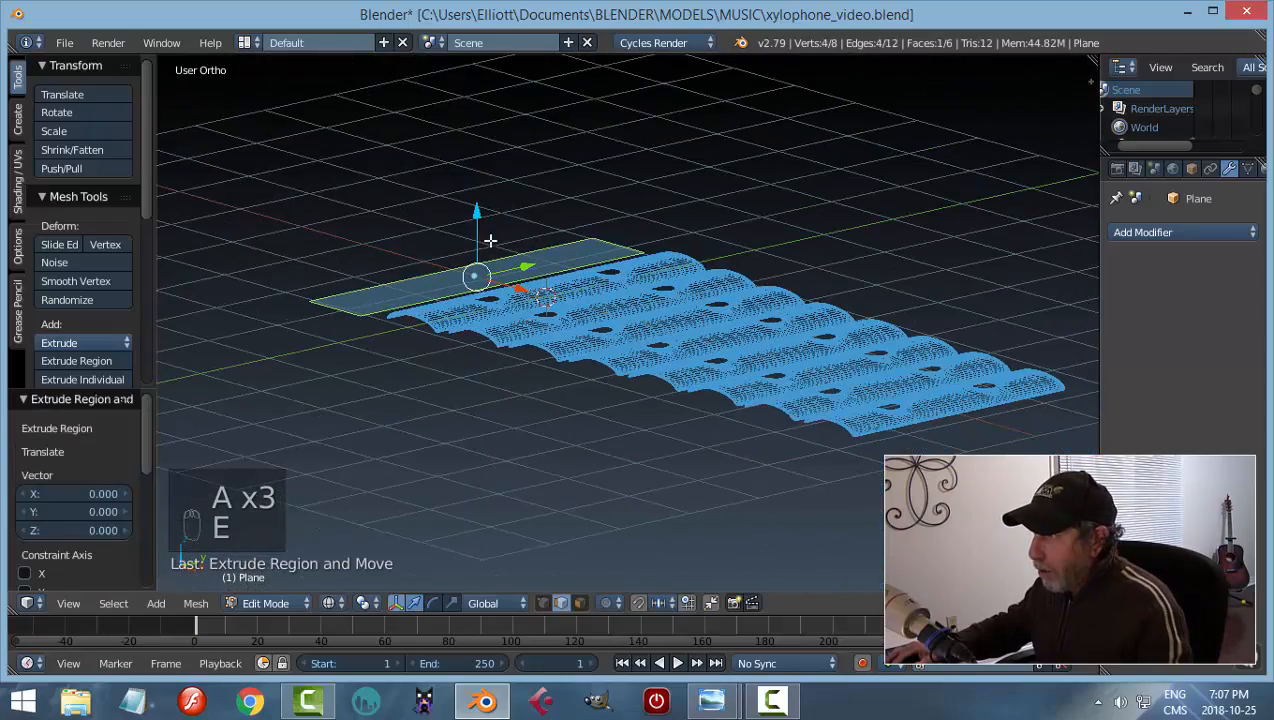
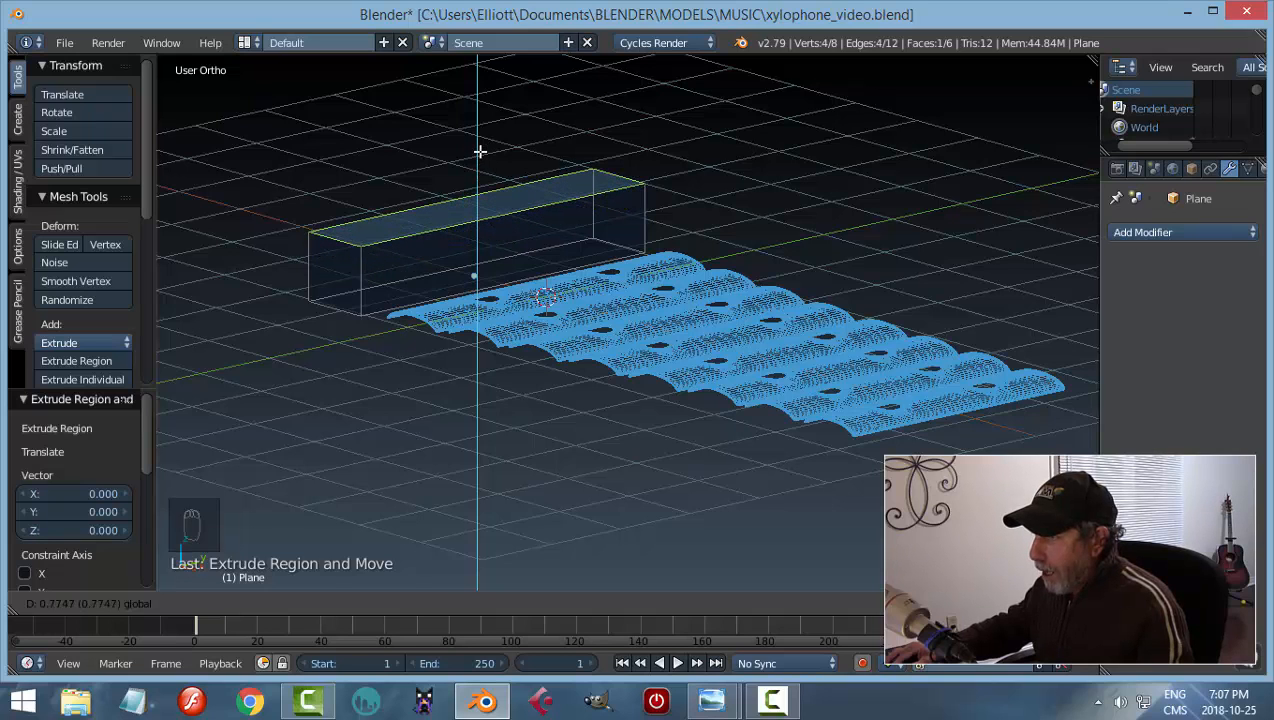
click(480, 158)
Deselect everything, switch to solid shading and return to Object Mode
key(a)
key(z)
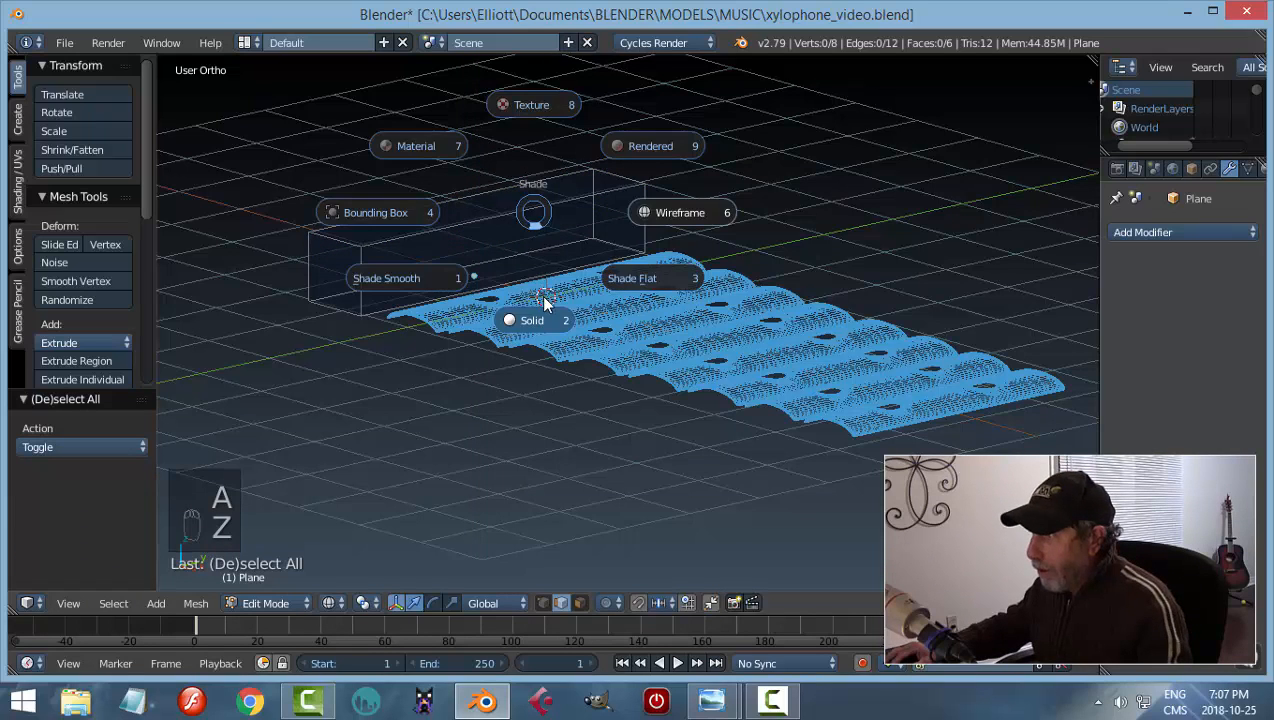
click(543, 296)
scroll(606, 336, up, 6)
key(Tab)
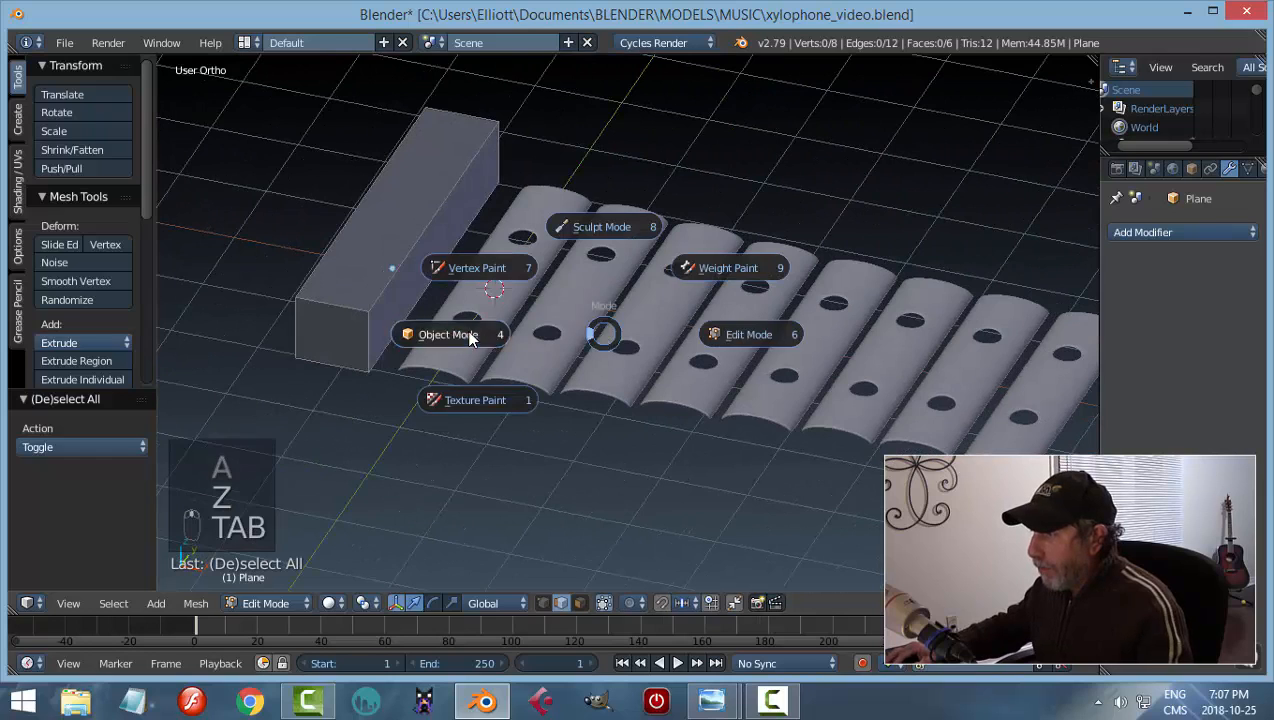
middle_drag(604, 334, 600, 298)
In front view, lower the end block by 0.476 along Z, then deselect it
key(KP_1)
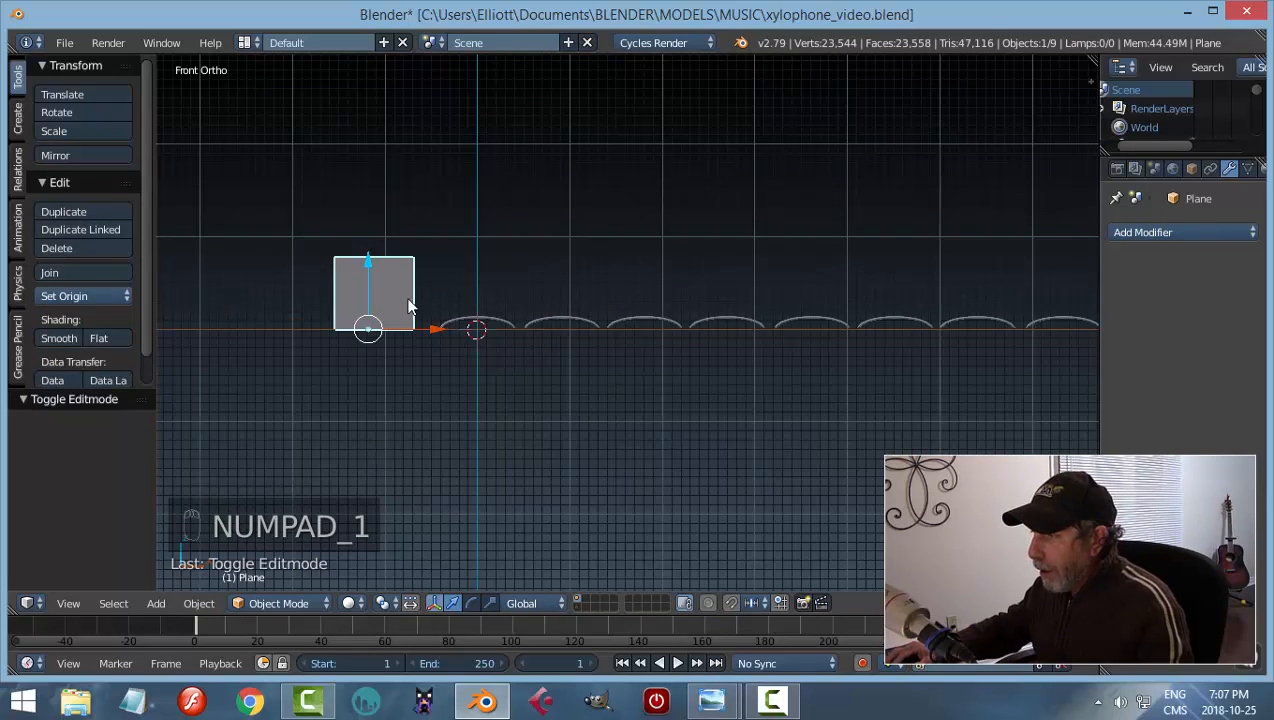
drag(369, 266, 369, 306)
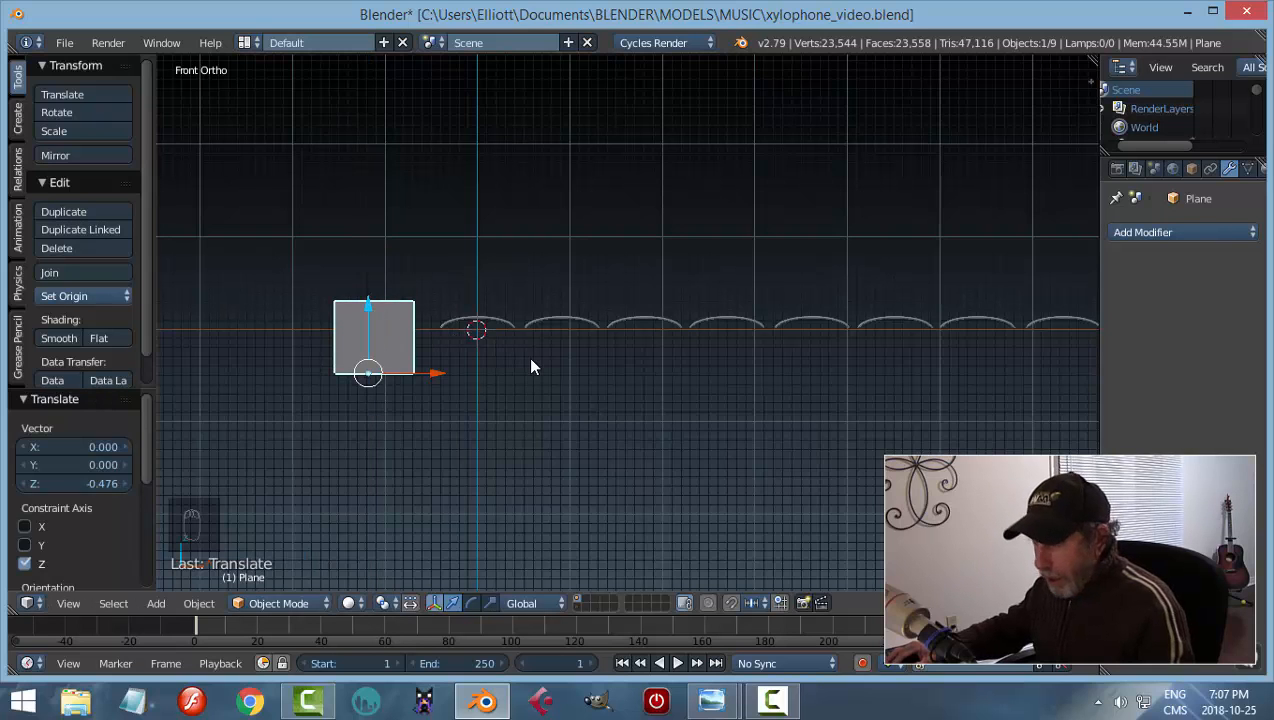
key(a)
In top view, duplicate the large end block and move the copy 8.491 along X onto the diagram's small end block
scroll(529, 360, down, 1)
key(KP_7)
scroll(529, 370, down, 3)
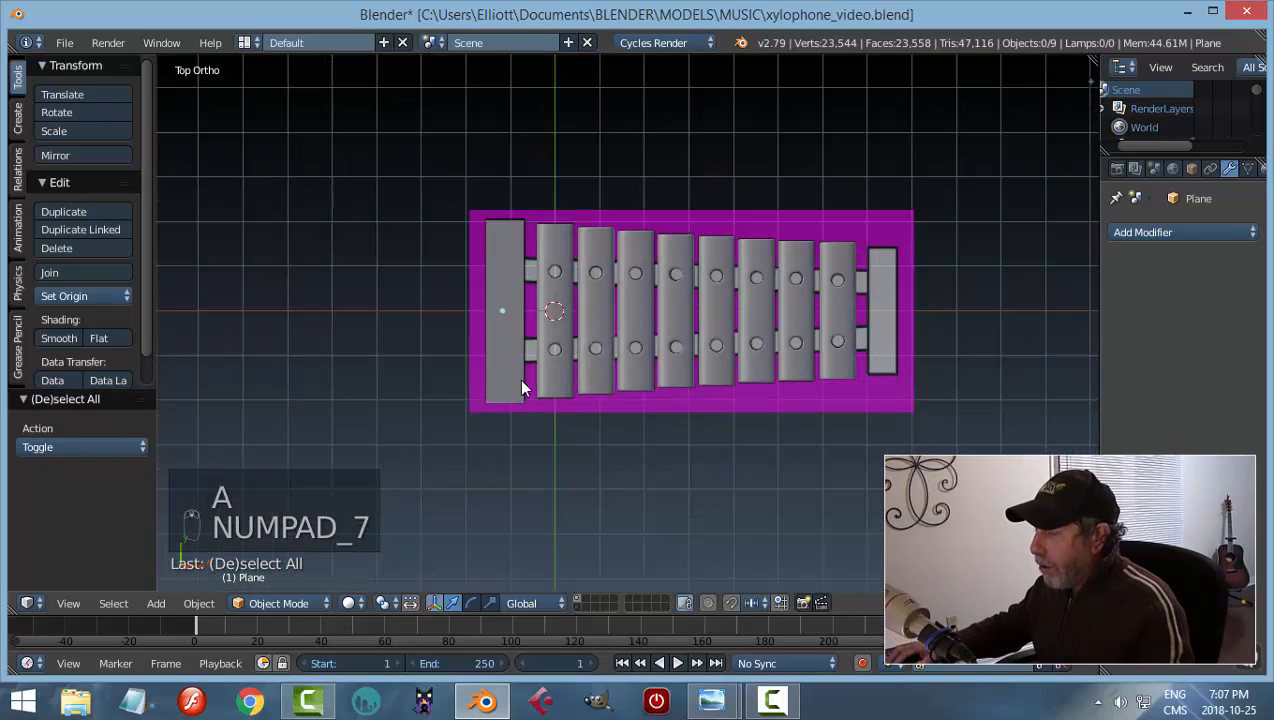
right_click(515, 343)
shift+middle_drag(898, 372, 658, 372)
scroll(666, 373, up, 1)
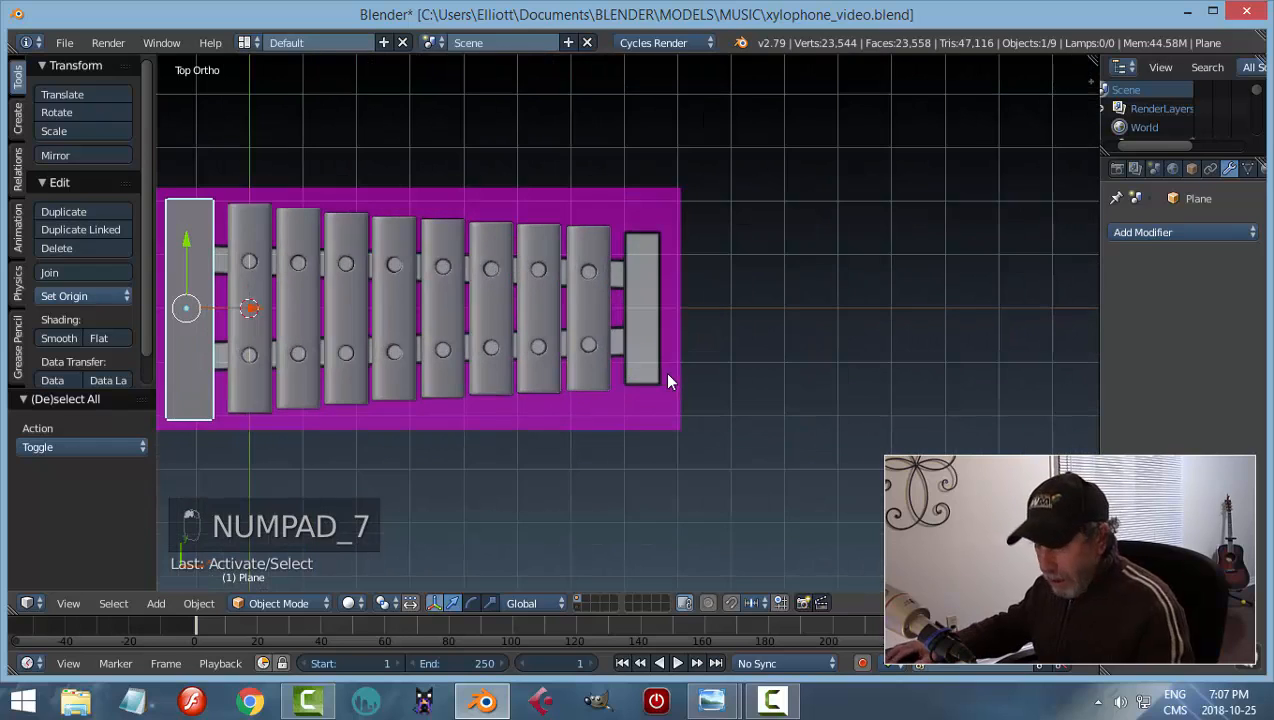
key(shift+d)
right_click(484, 347)
mouse_move(262, 318)
mouse_down()
mouse_move(724, 355)
mouse_move(705, 369)
mouse_up()
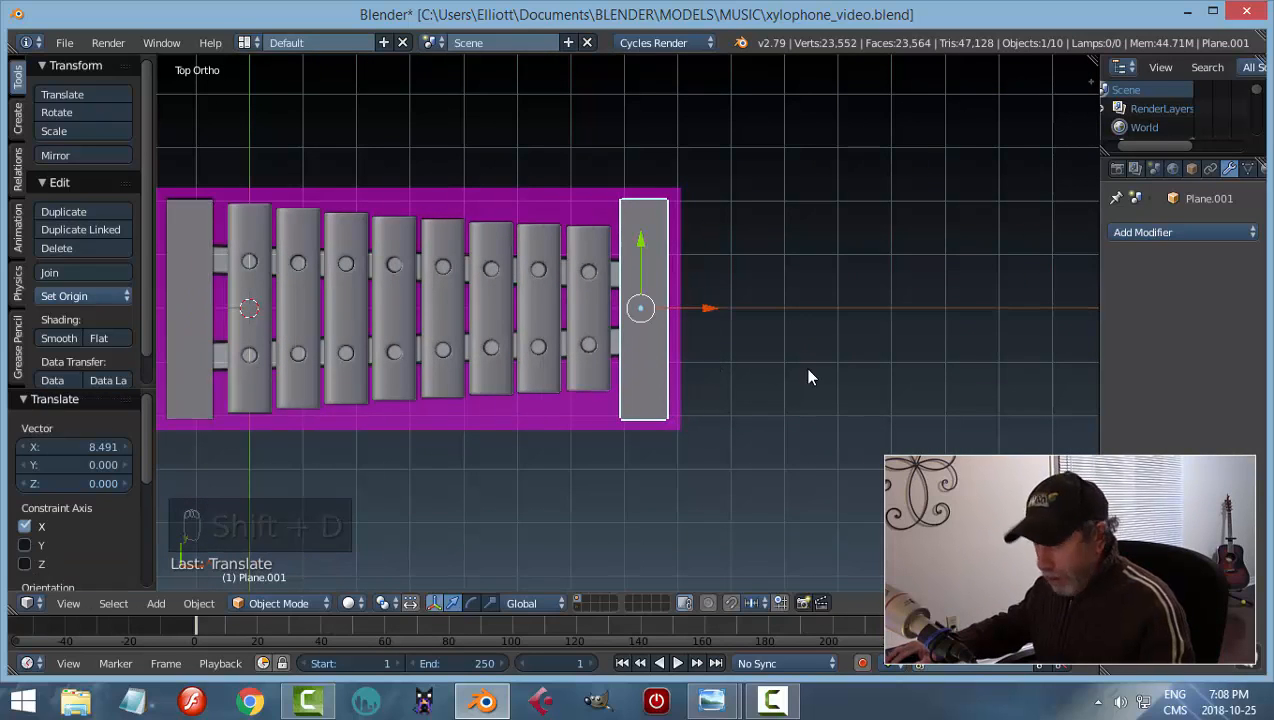
In Edit Mode with wireframe shading, scale the whole copied block along Y to 0.702 to match the small end block's length
key(z)
click(925, 368)
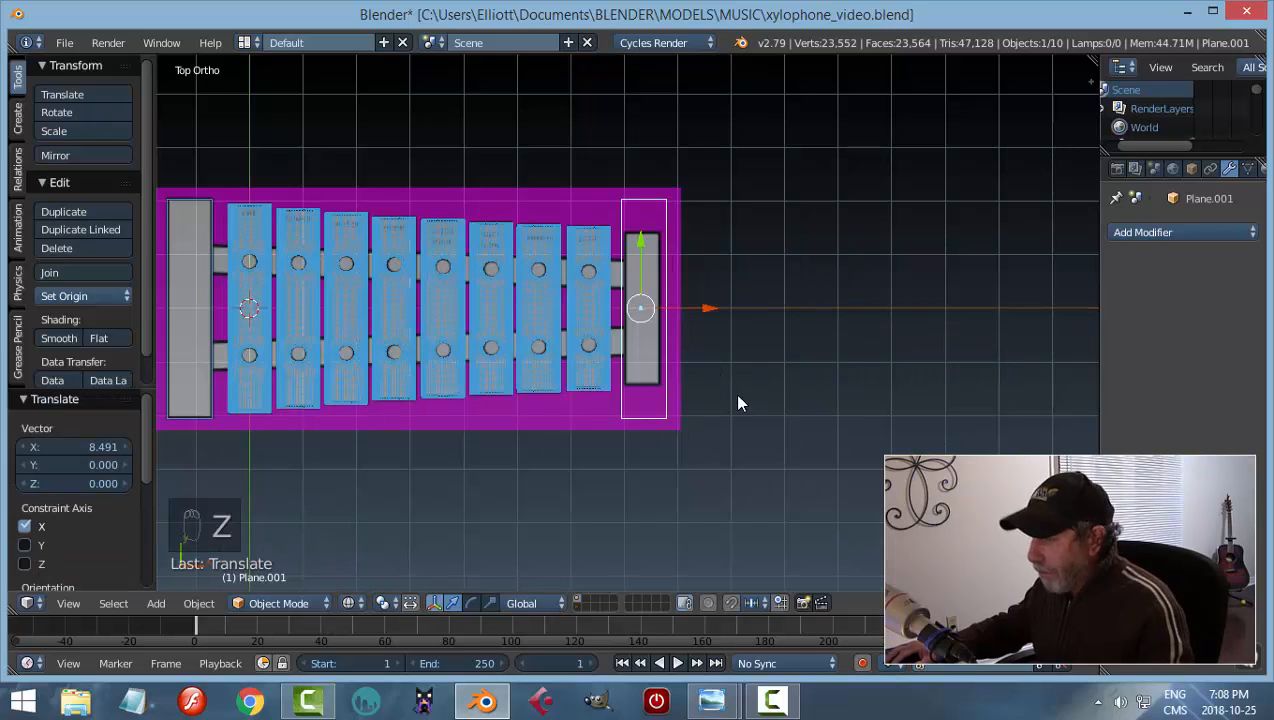
key(Tab)
scroll(774, 405, up, 1)
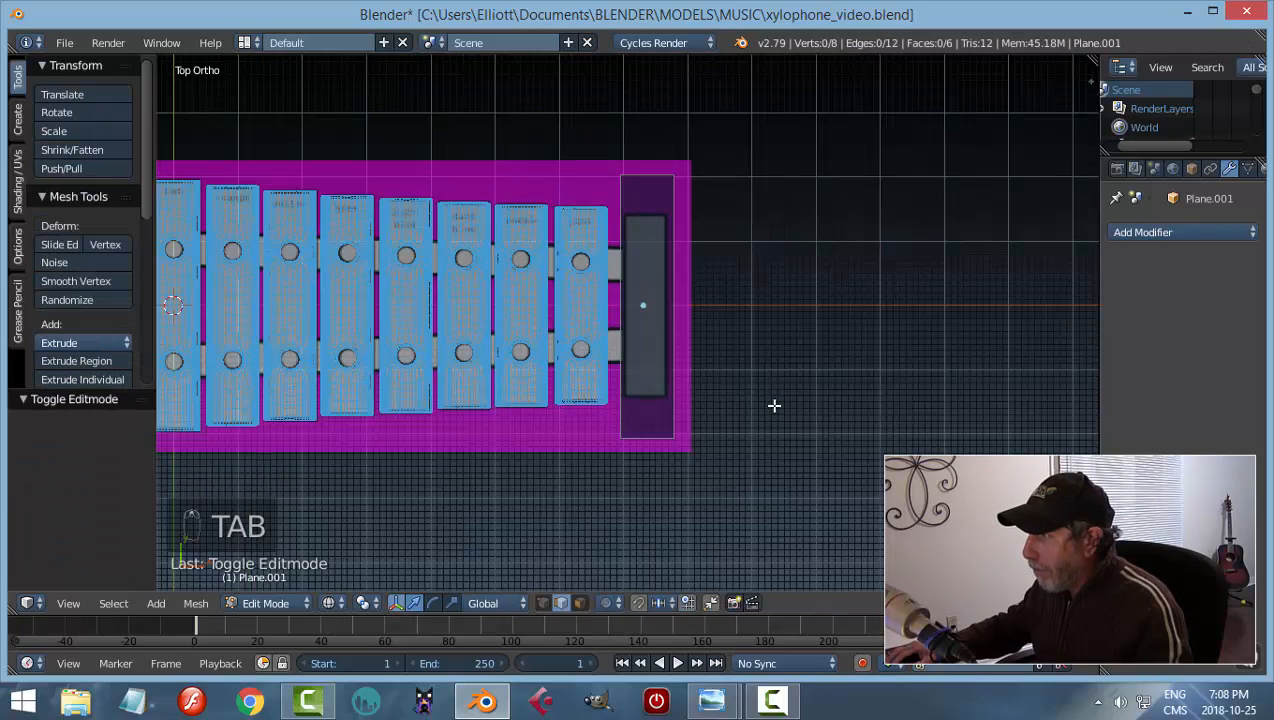
key(a)
key(a)
key(s)
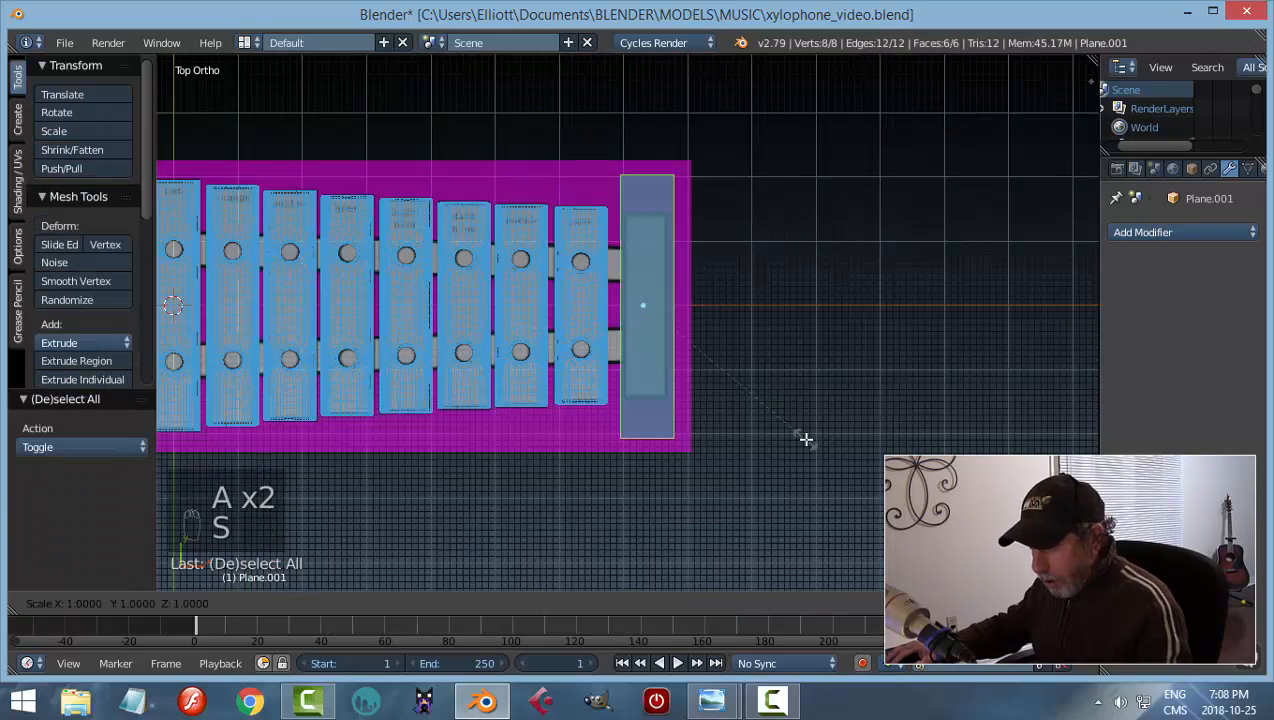
key(y)
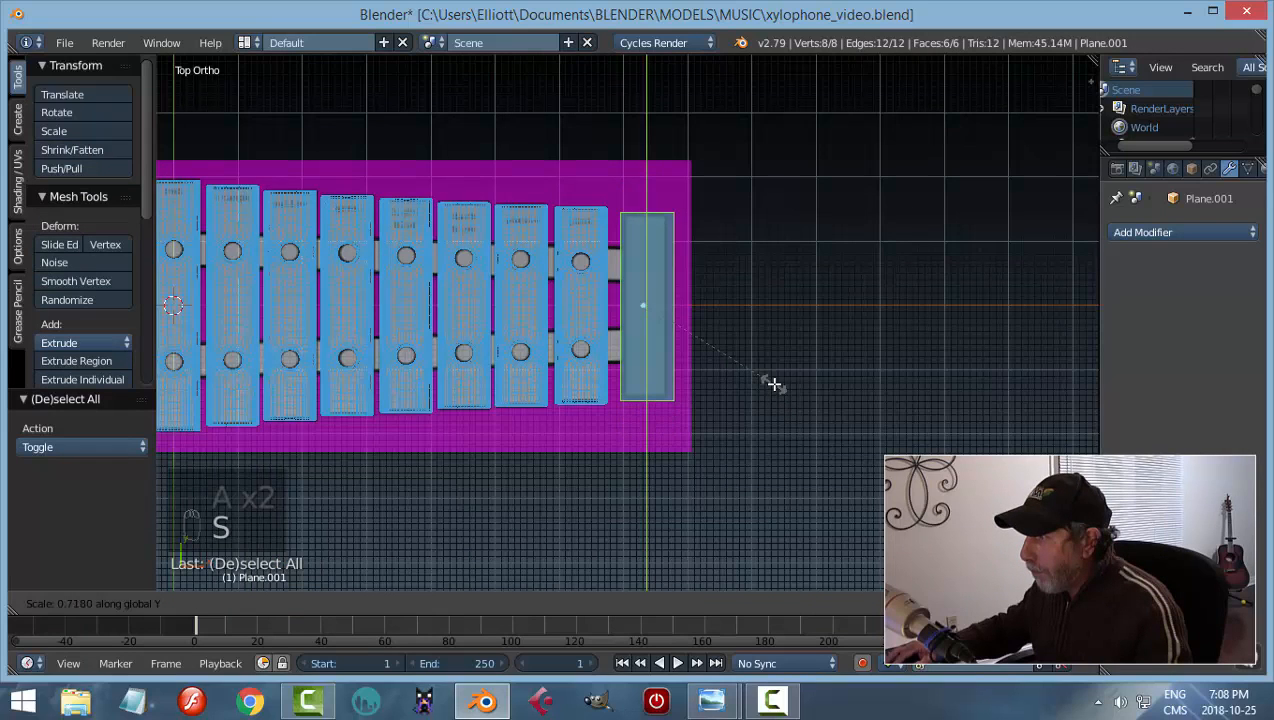
click(779, 376)
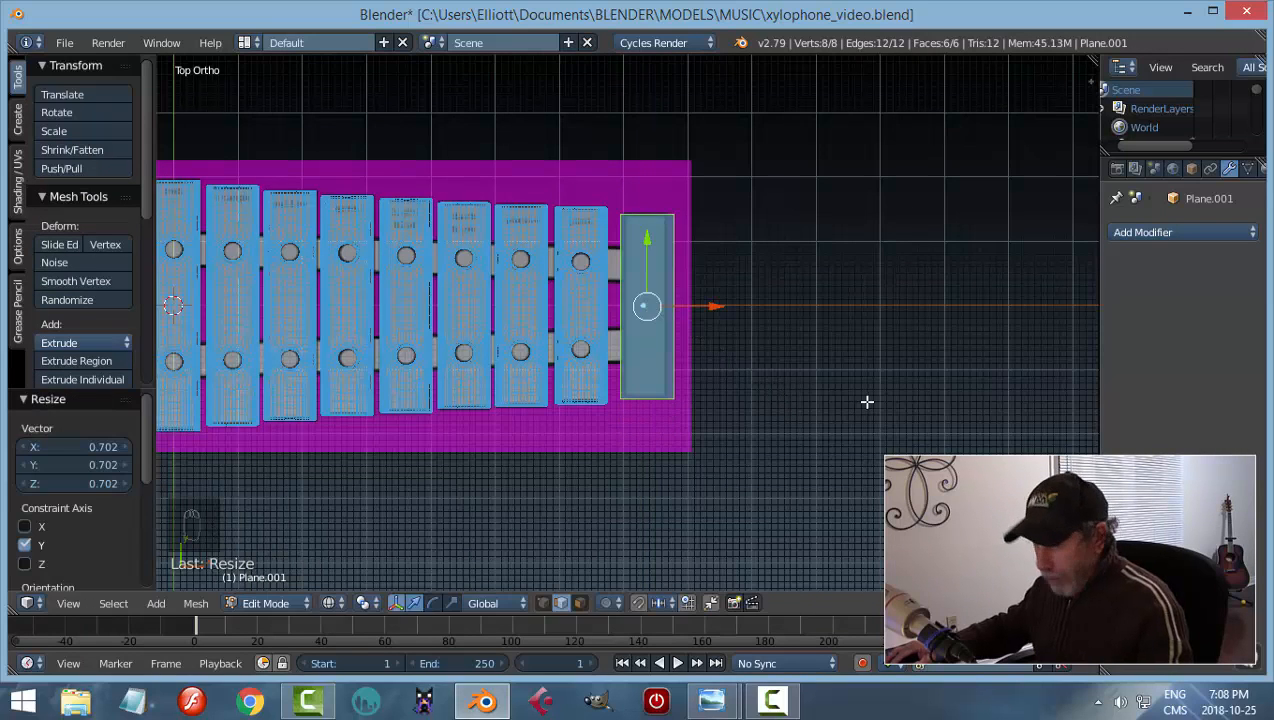
Scale the copied block along X to about 0.77 and nudge it along X onto the small end block's outline
key(s)
key(x)
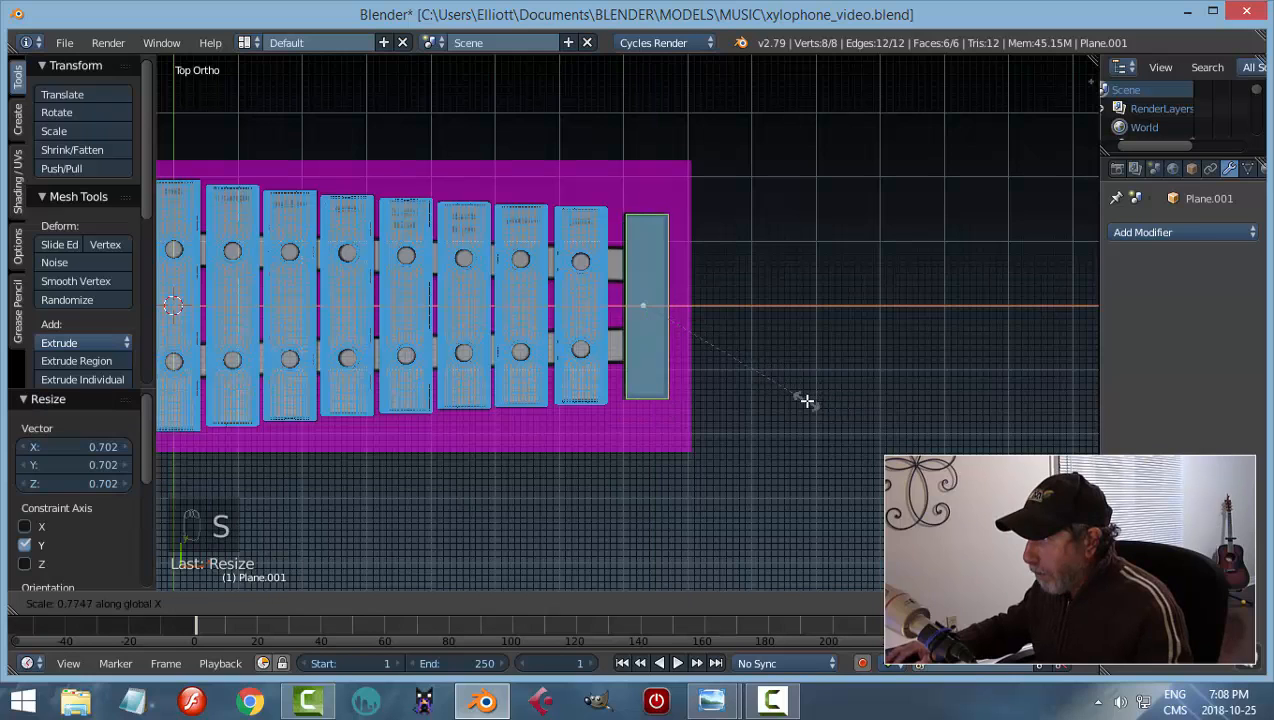
click(807, 401)
drag(717, 310, 714, 310)
key(a)
Return to solid shading and Object Mode, check both end blocks from the front and at an angle, and deselect everything
key(KP_1)
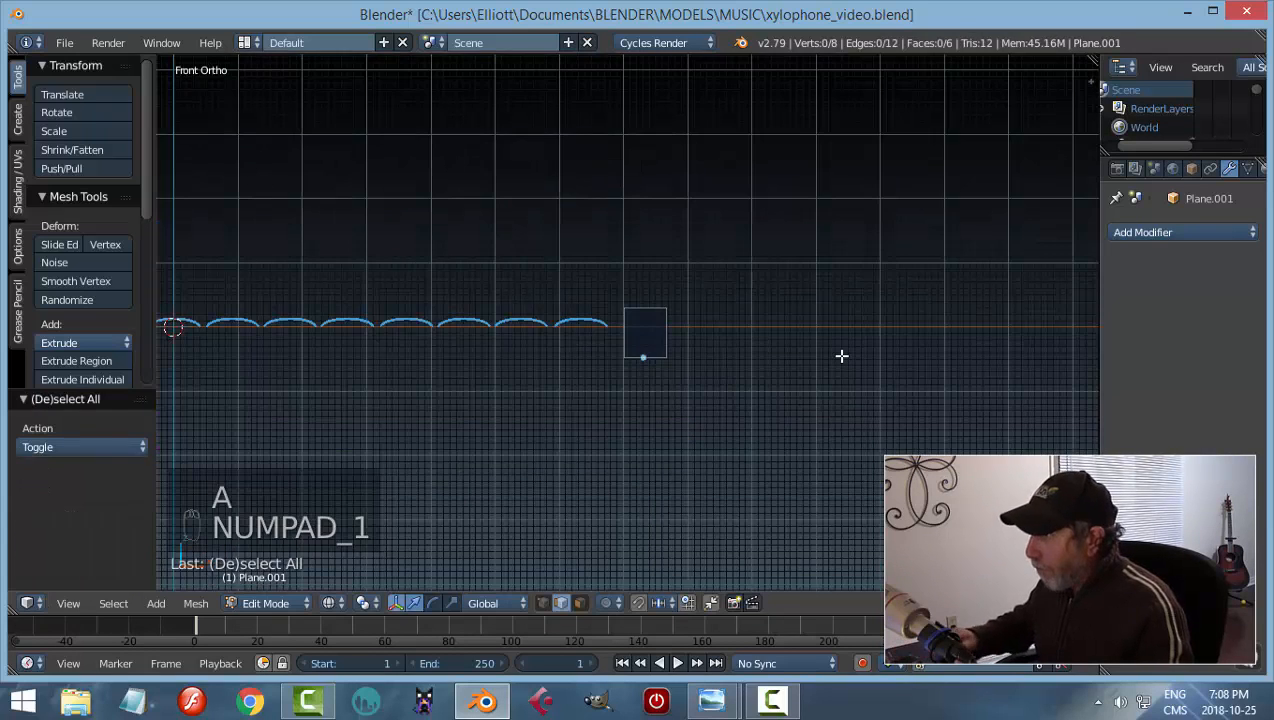
scroll(609, 432, down, 3)
shift+middle_drag(555, 404, 606, 394)
scroll(607, 393, up, 2)
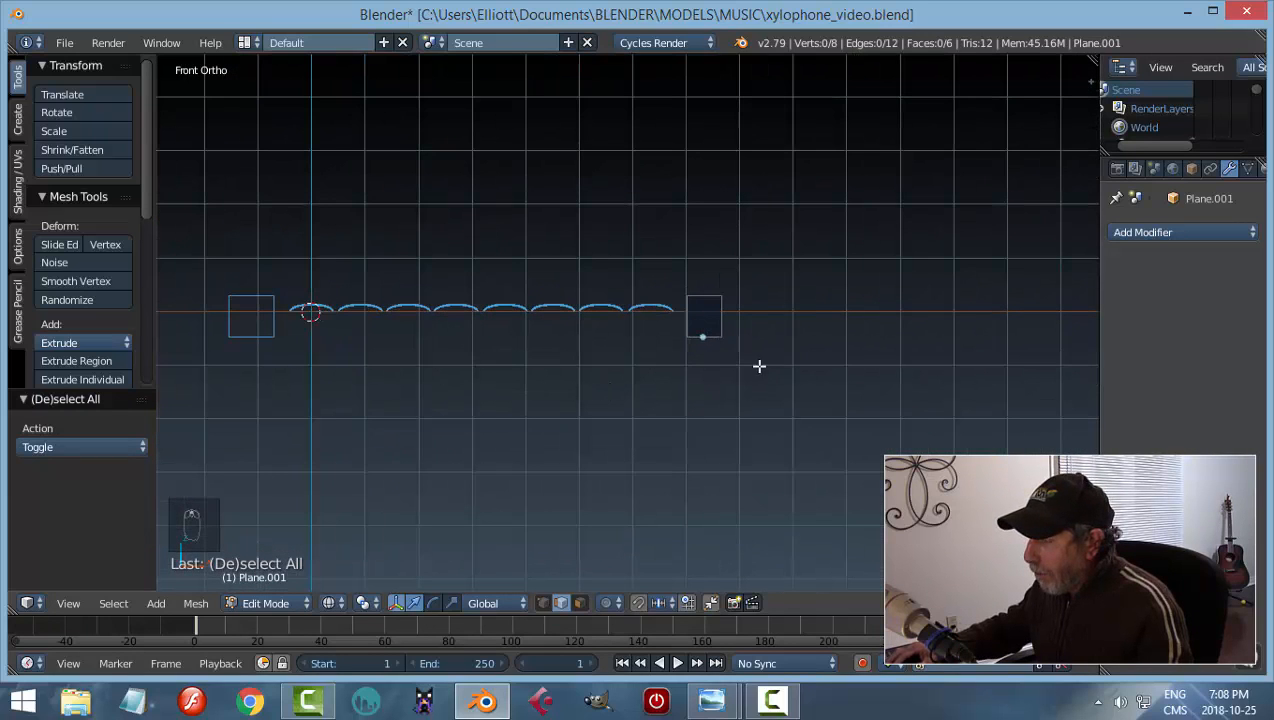
key(z)
click(858, 450)
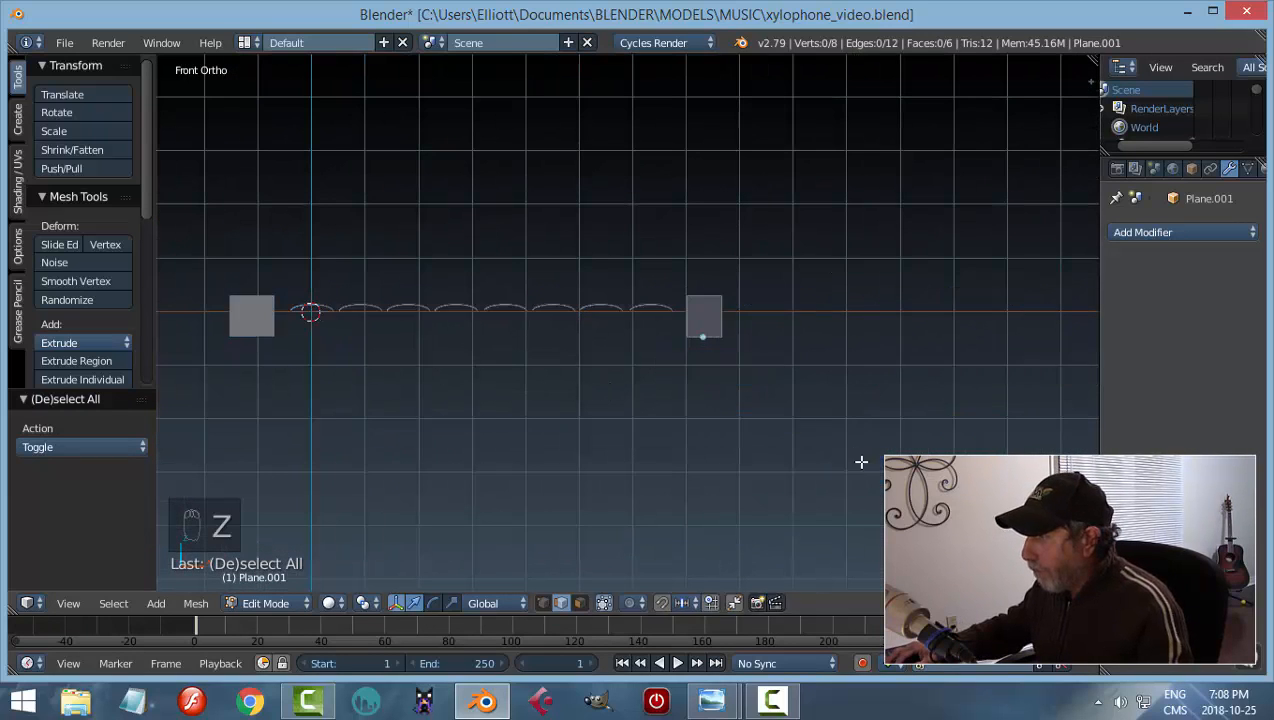
middle_drag(865, 397, 827, 436)
key(Tab)
click(773, 433)
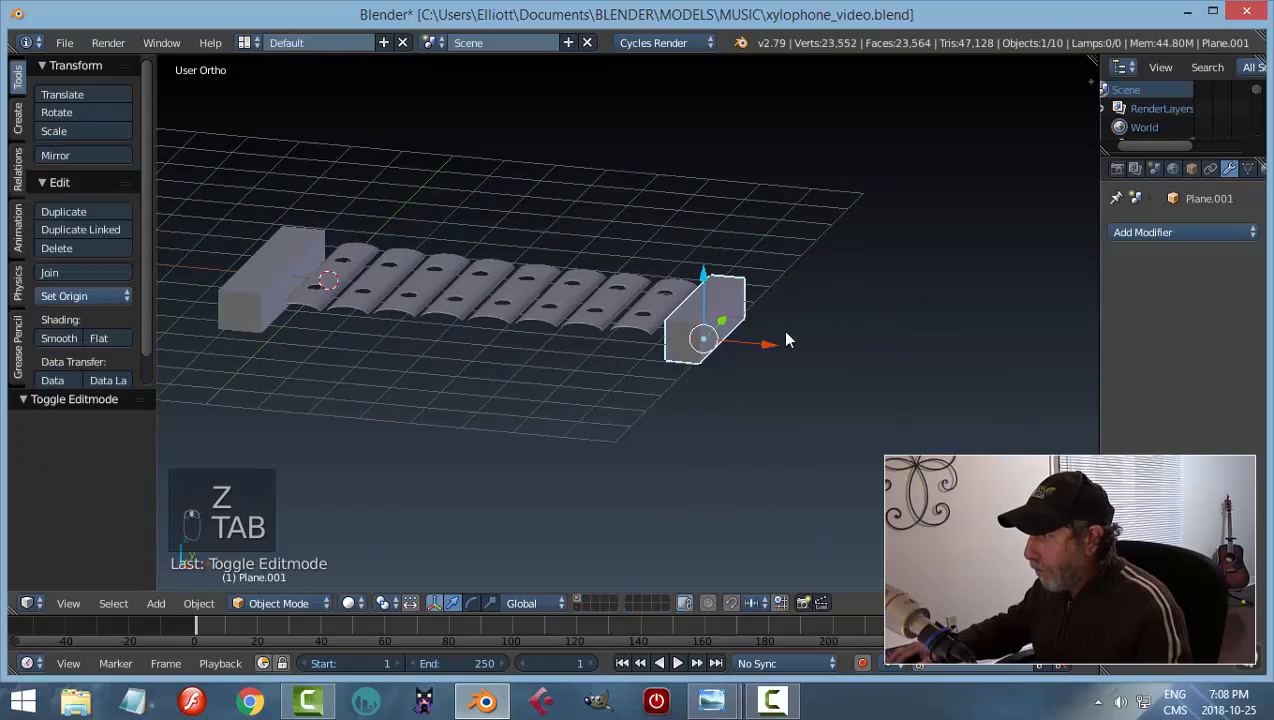
middle_drag(781, 329, 800, 367)
key(a)
key(a)
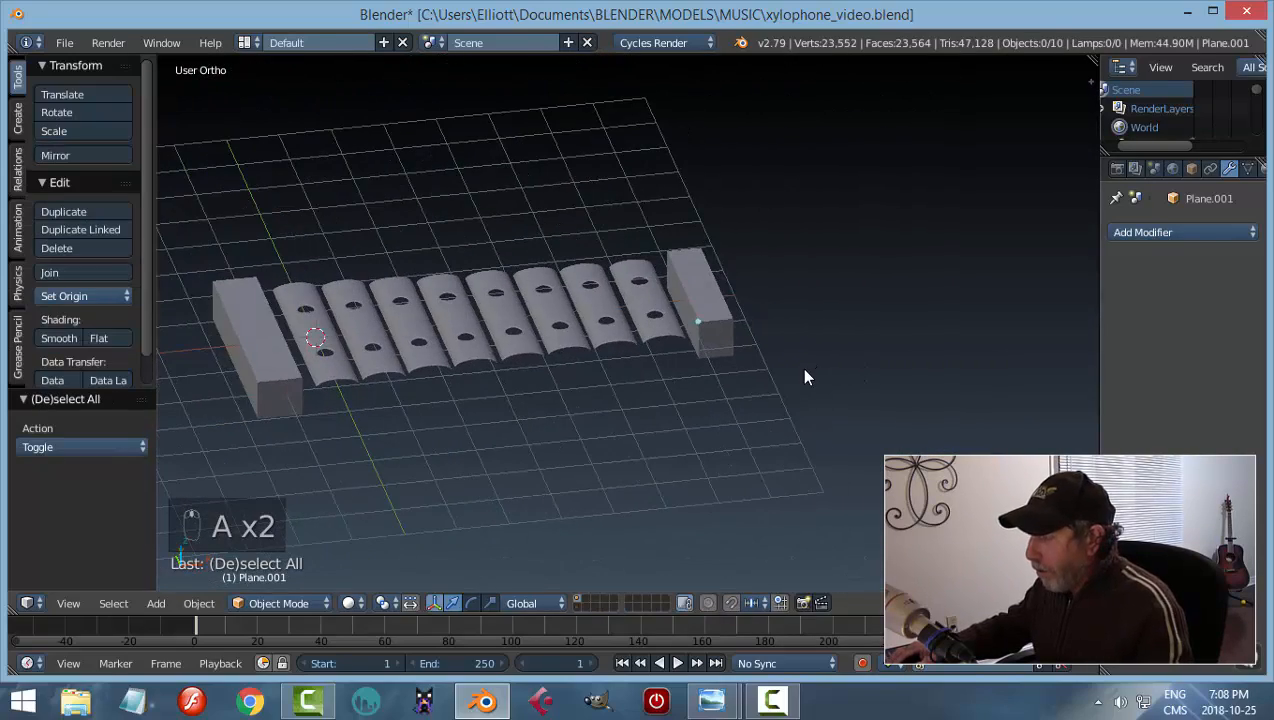
In top view, add a mesh plane and move it 1.153 along Y over the diagram's upper rail
key(KP_7)
scroll(600, 340, up, 2)
shift+middle_drag(548, 314, 684, 351)
scroll(533, 337, down, 1)
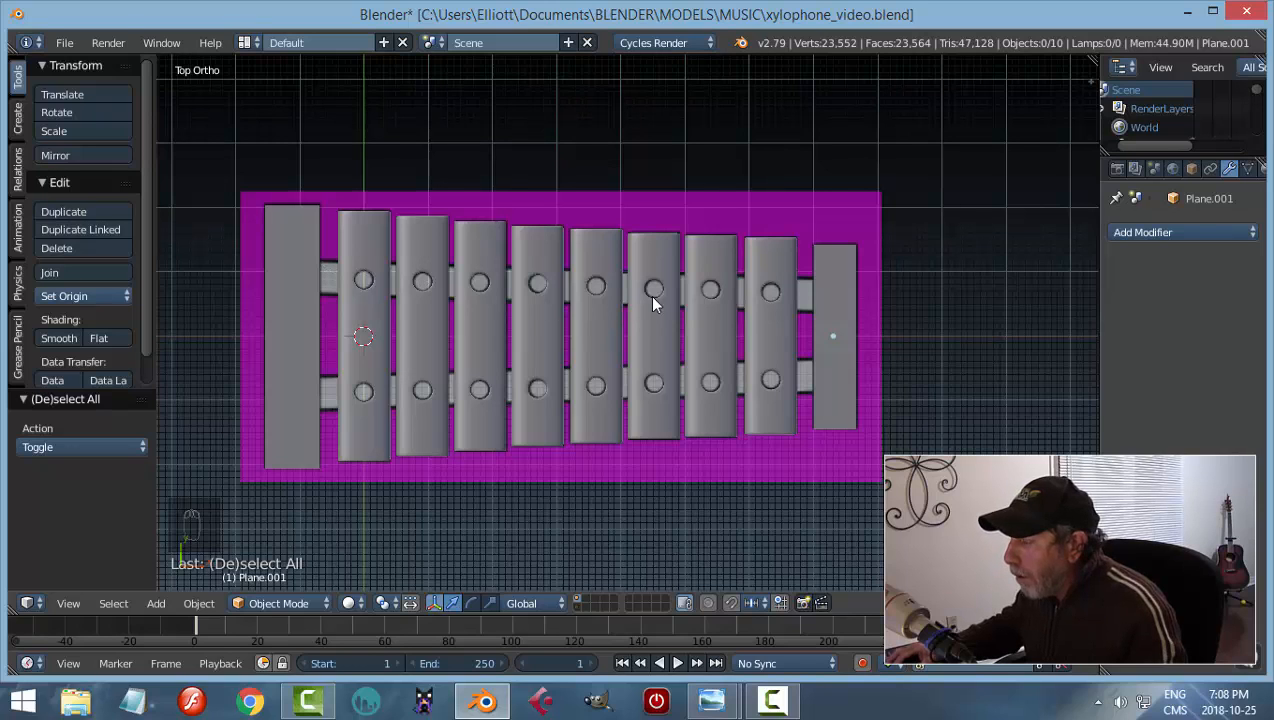
key(shift+a)
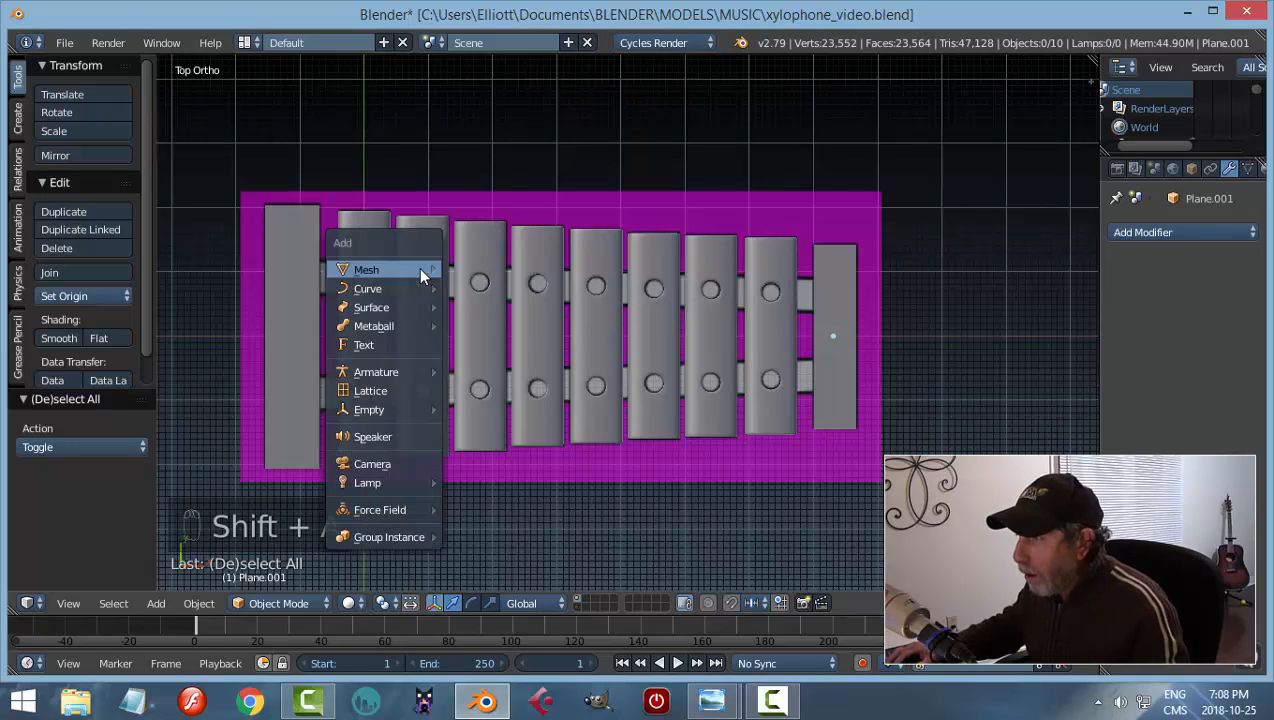
mouse_move(418, 267)
click(488, 269)
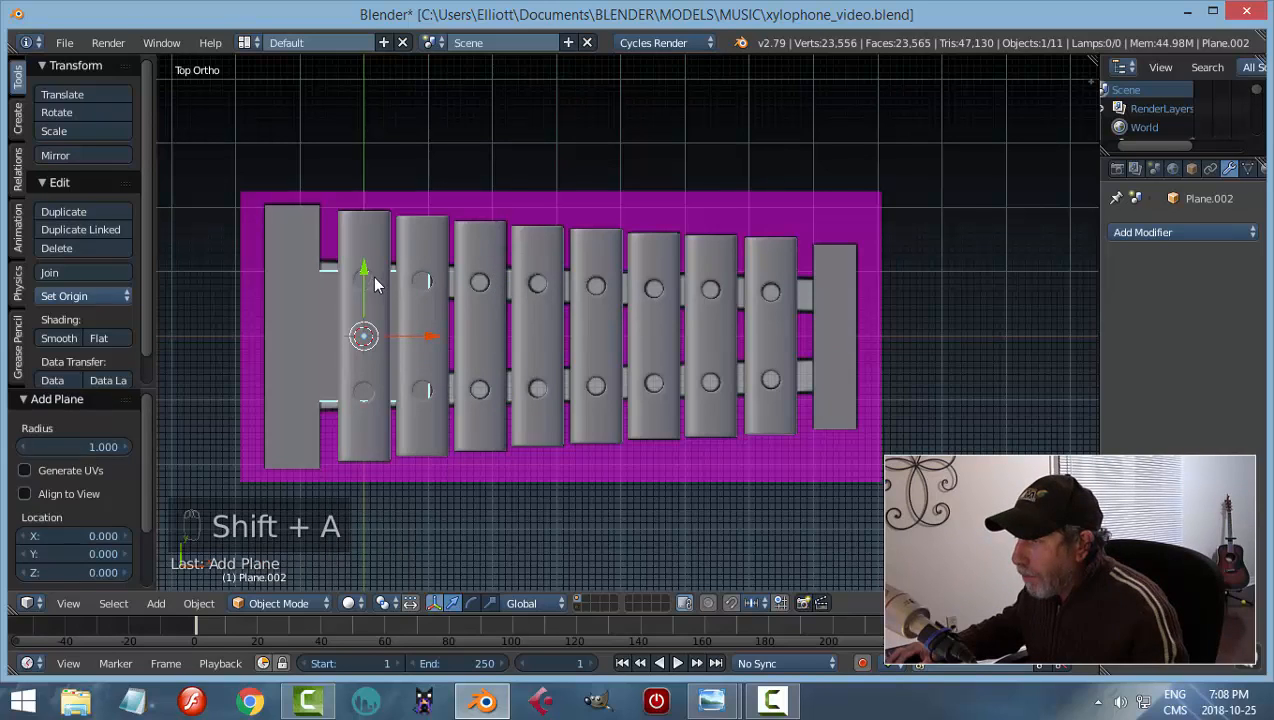
drag(370, 275, 365, 192)
Put the new plane in Edit Mode with wireframe shading and vertex select mode
key(Tab)
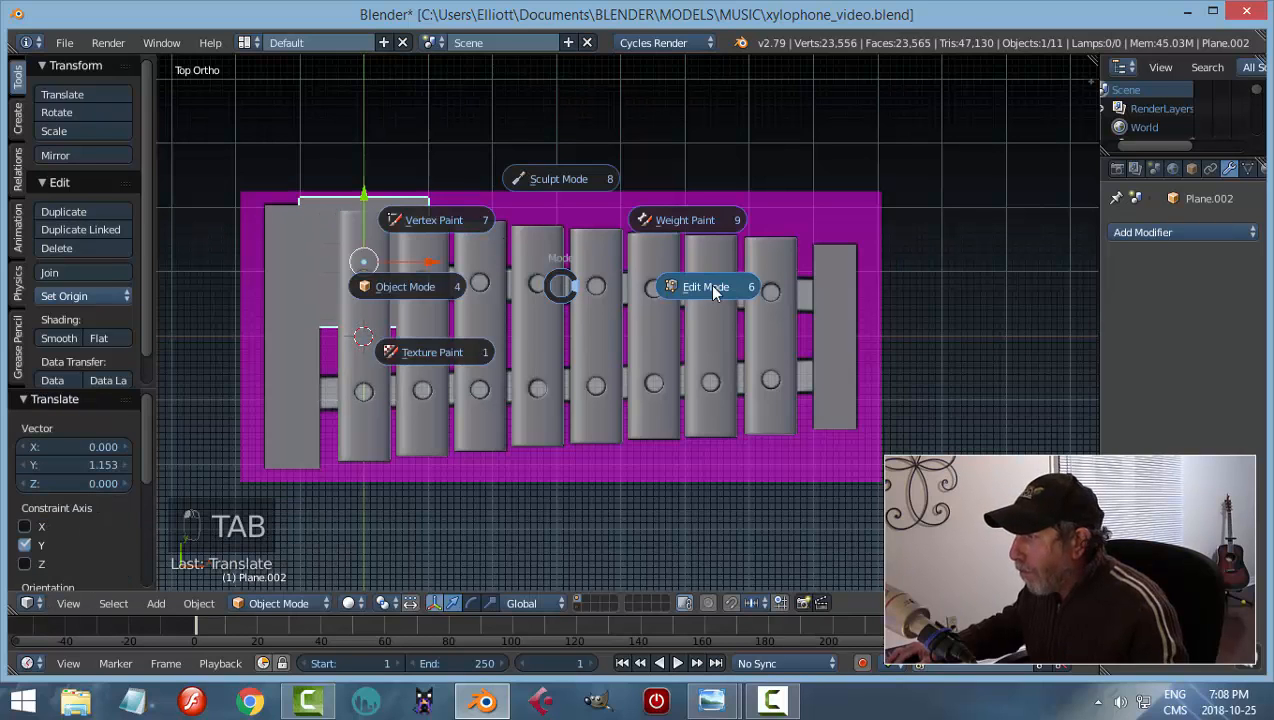
click(713, 292)
key(z)
click(697, 300)
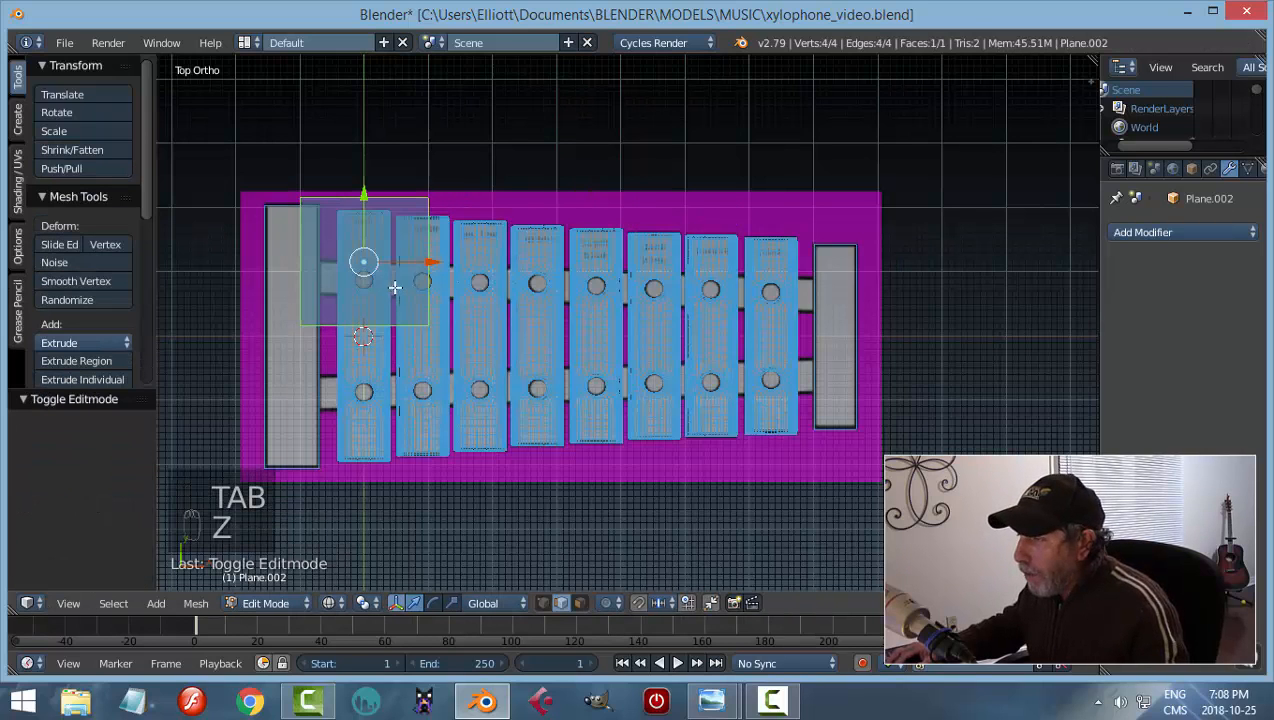
key(ctrl+Tab)
click(475, 270)
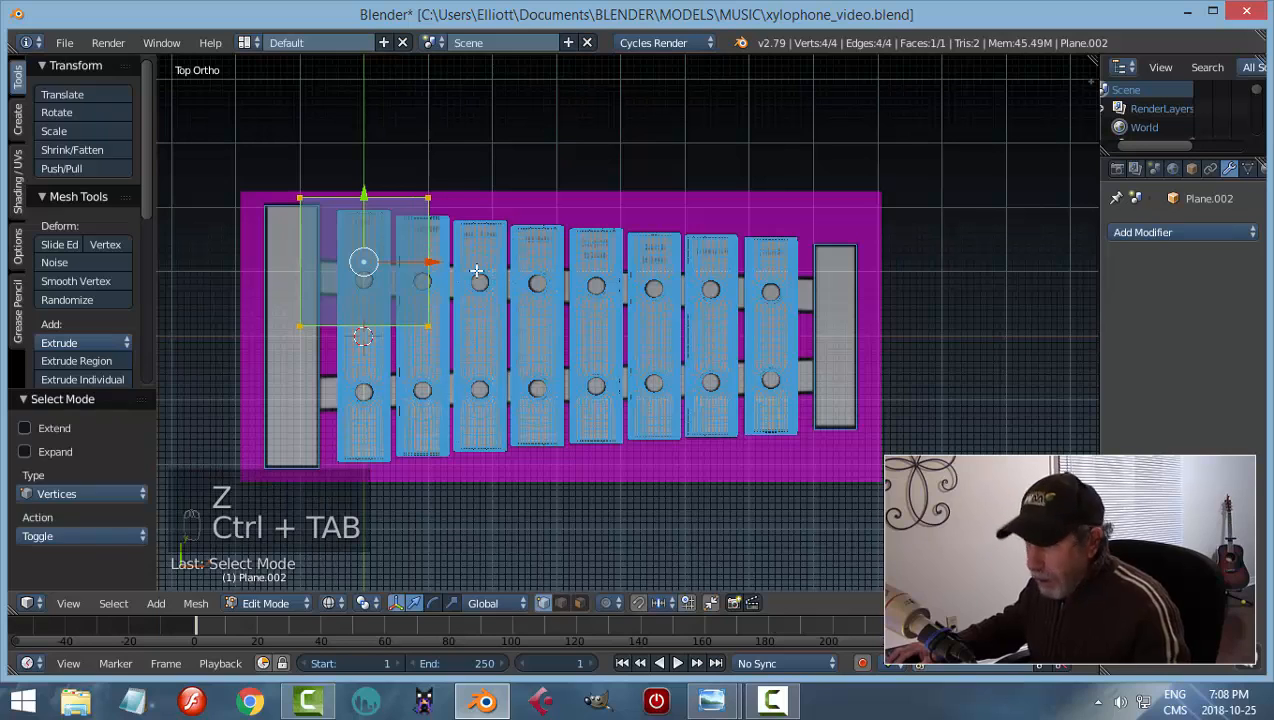
Move the plane's upper-right vertex about 6.29 along X and -1.25 along Y onto the small end block
key(a)
right_click(428, 197)
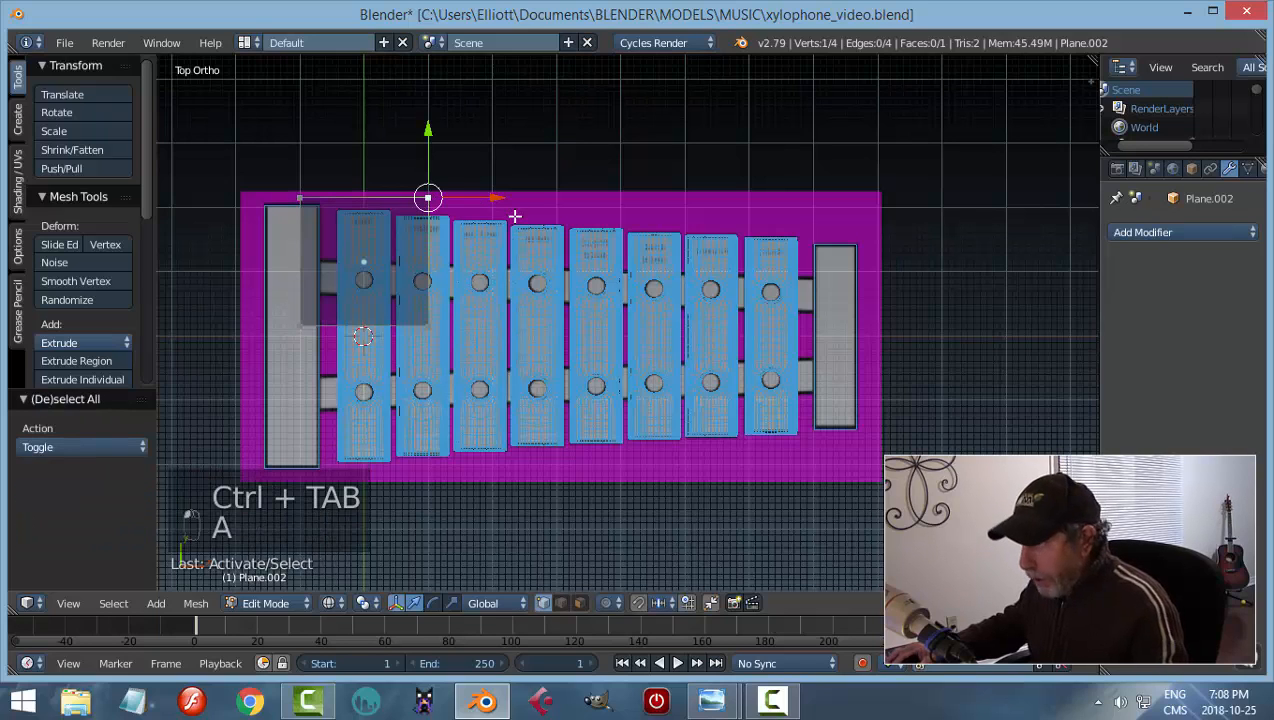
key(g)
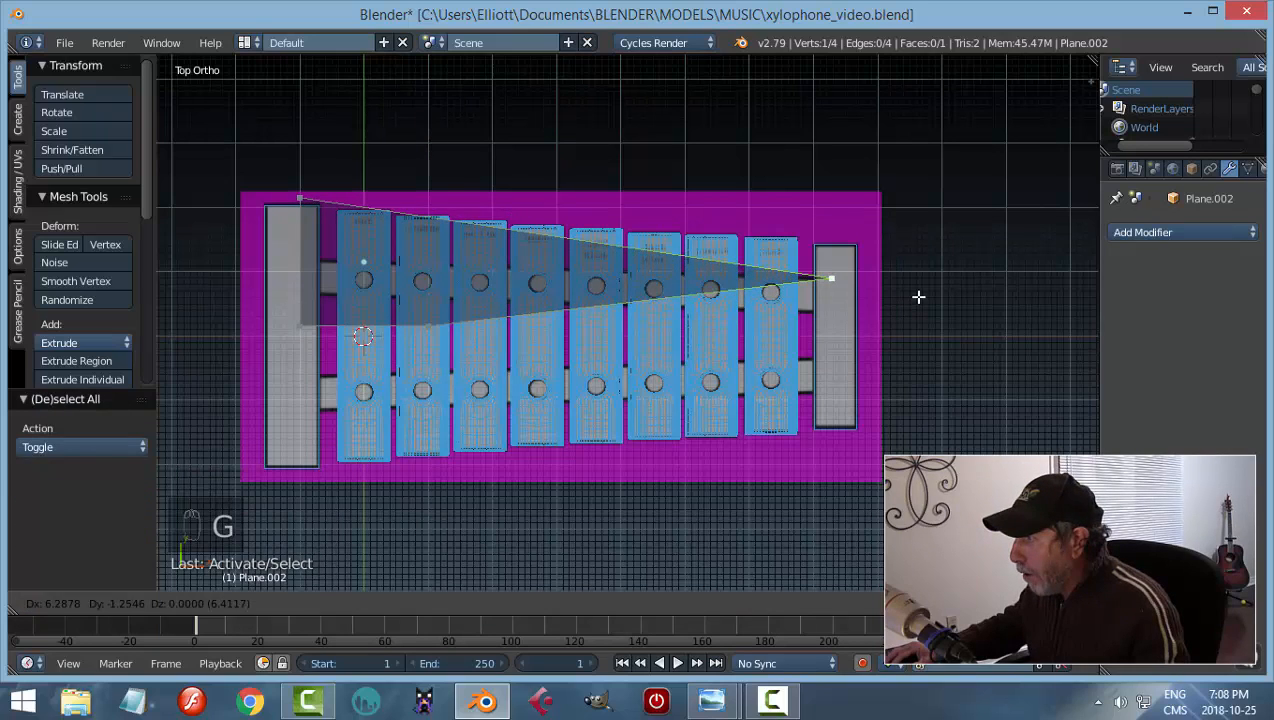
click(918, 296)
key(a)
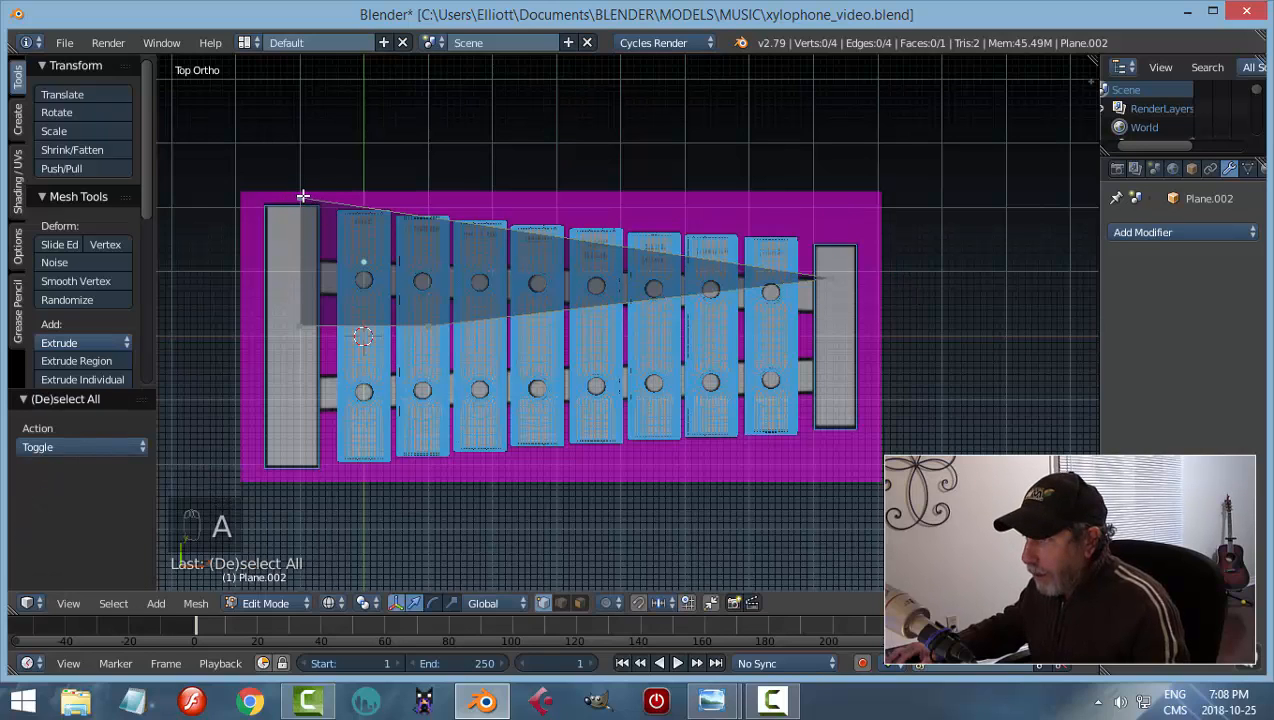
Move the plane's upper-left vertex -0.963 along Y to the upper edge of the upper rail
right_click(302, 198)
key(g)
key(y)
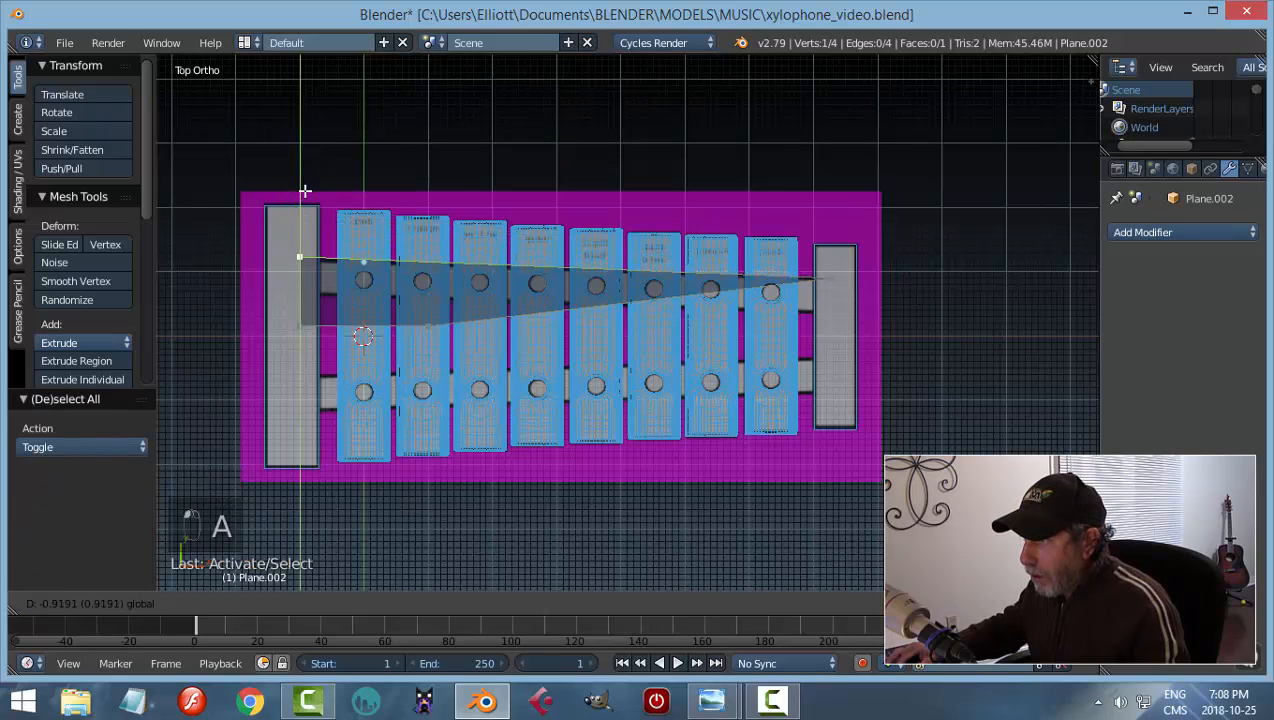
click(303, 194)
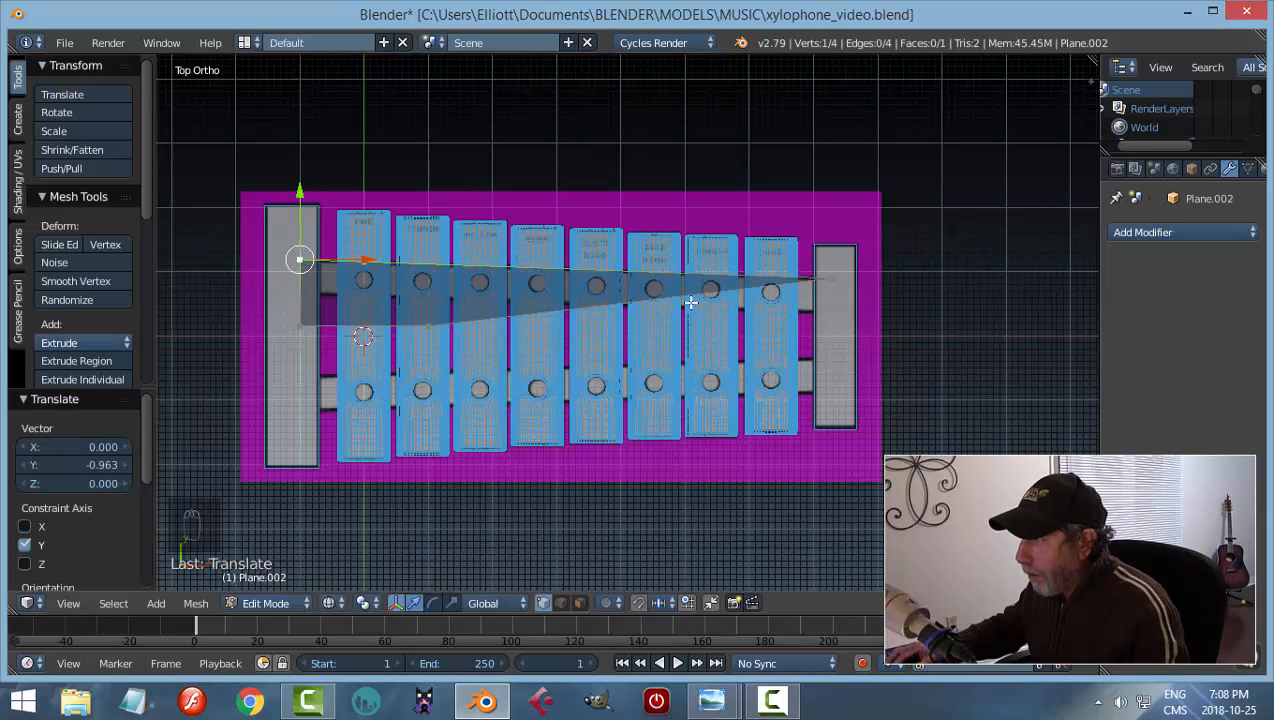
Fine-tune the plane's vertex on the small end block along Y to line up with the rail's upper edge
scroll(883, 311, up, 2)
right_click(925, 254)
key(g)
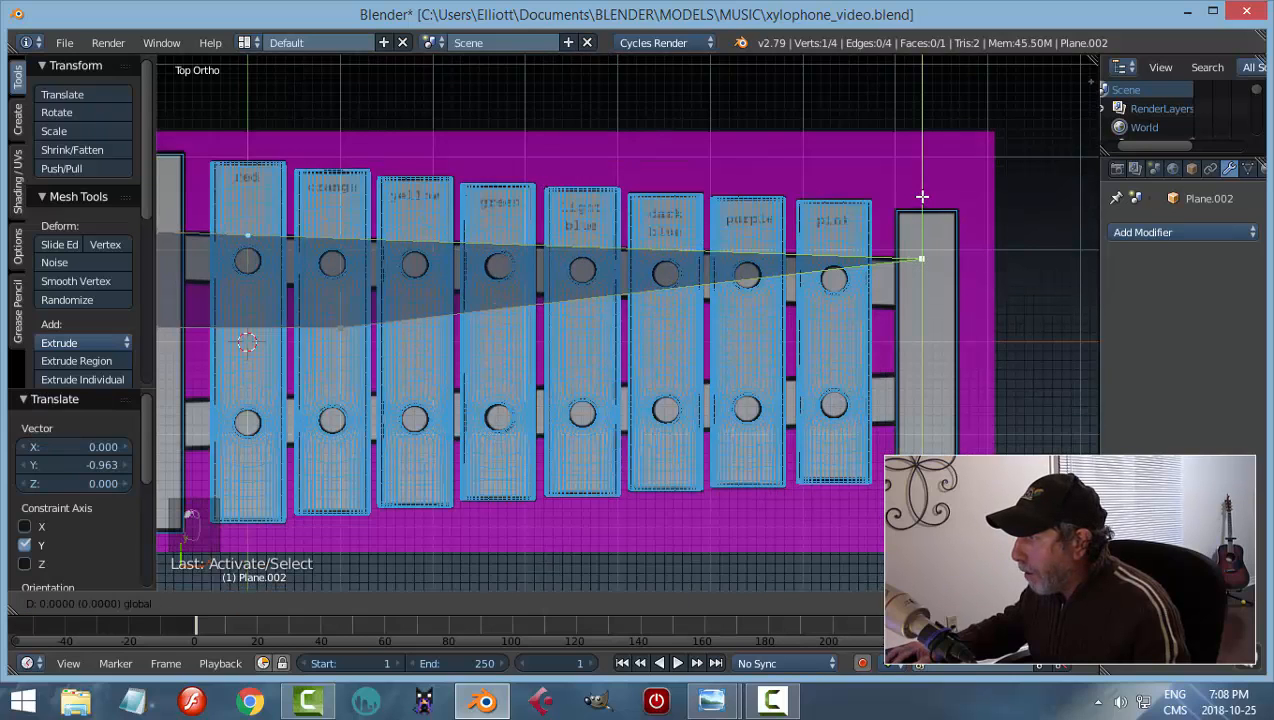
click(921, 196)
key(a)
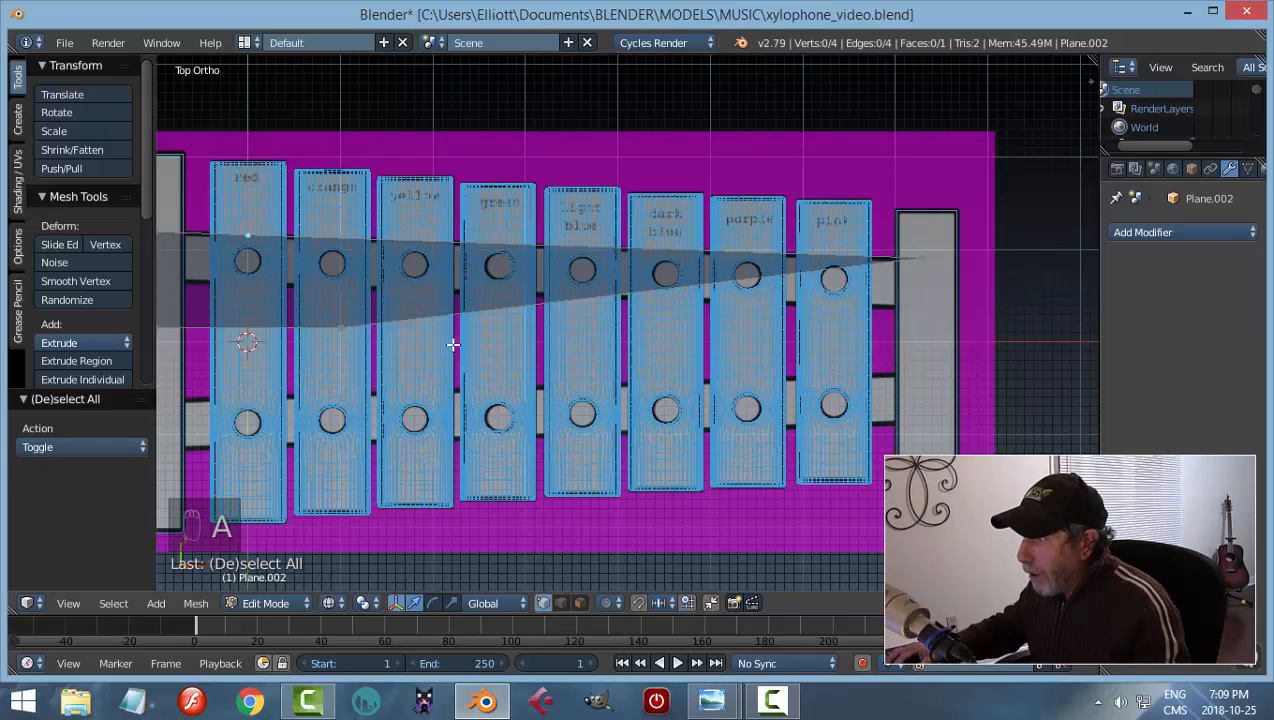
Move the plane's lower-right vertex 6.221 along X and 0.223 along Y to the rail's lower edge at the small end block
right_click(340, 328)
key(g)
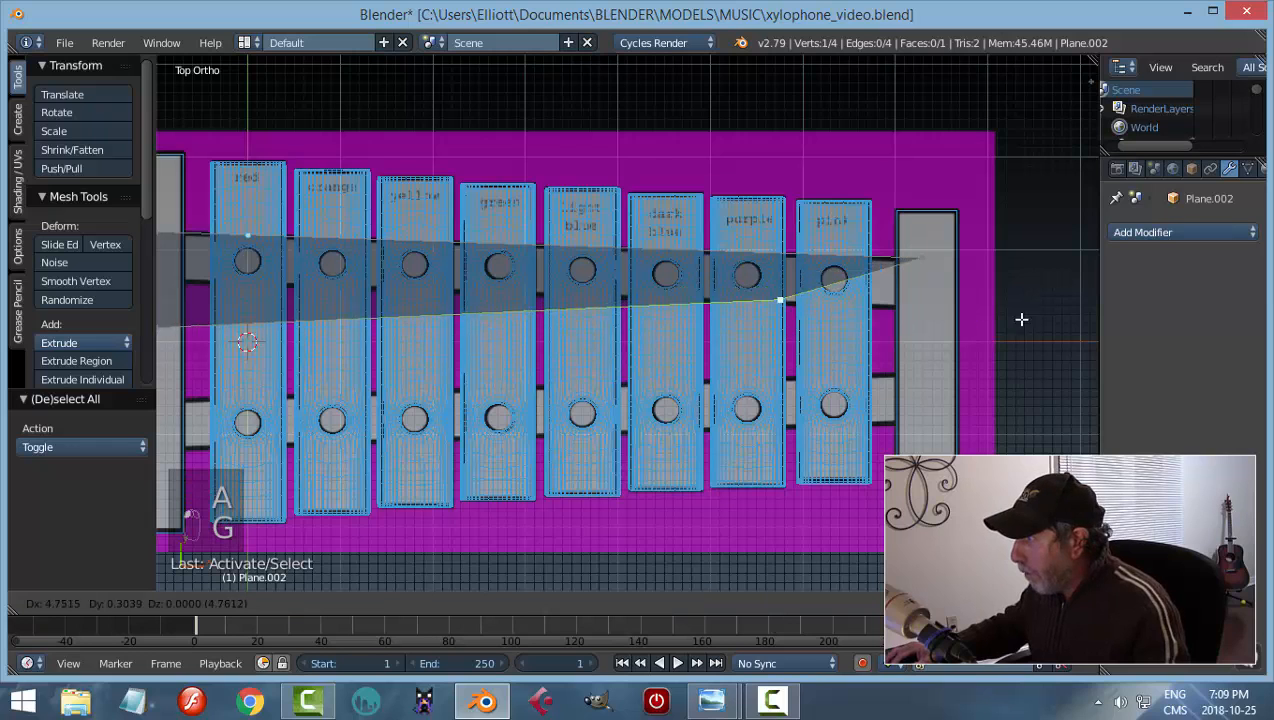
click(190, 325)
scroll(392, 372, down, 3)
scroll(337, 361, up, 4)
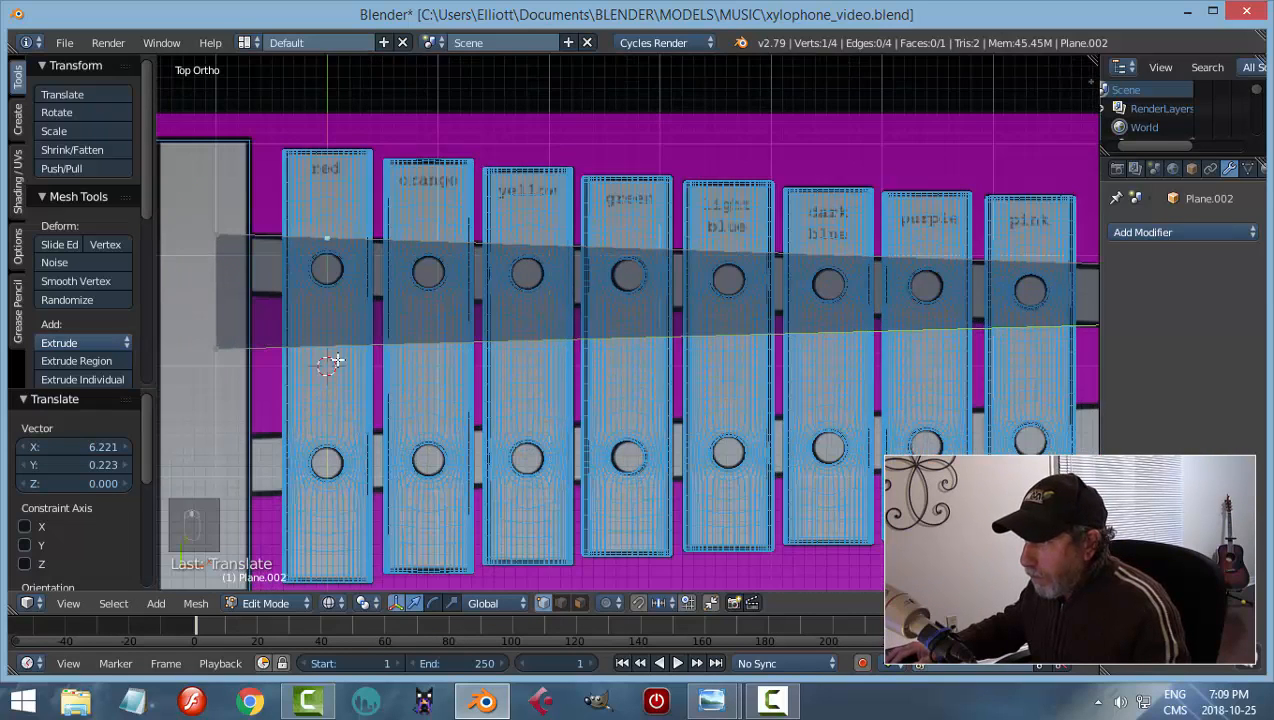
Move the plane's lower-left vertex 0.507 along Y to the upper rail's lower edge at the large end block
right_click(214, 348)
key(g)
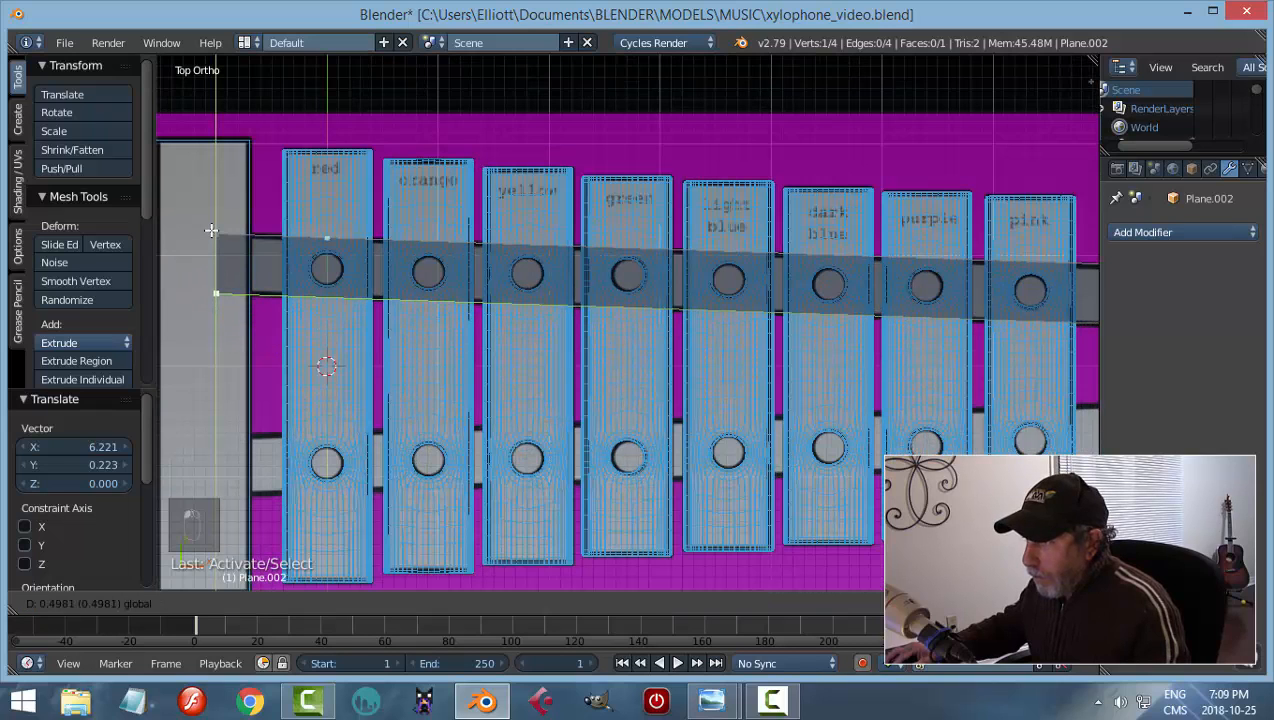
click(211, 230)
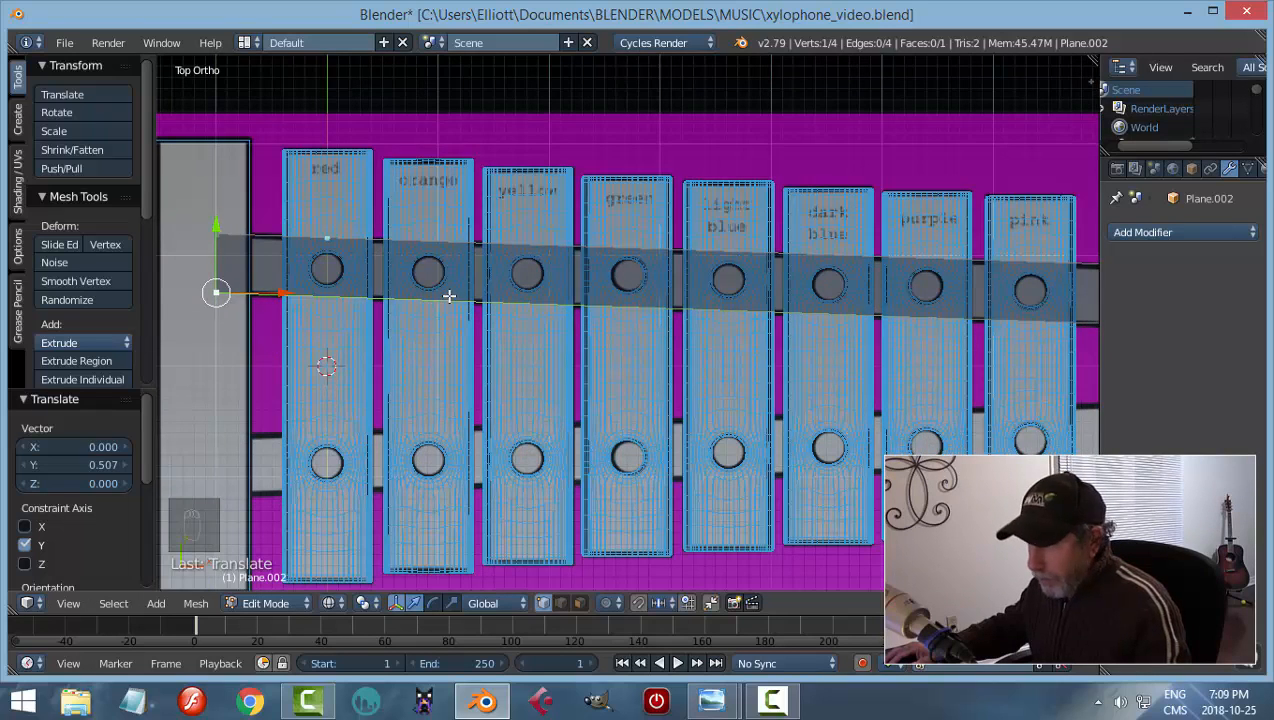
key(a)
Fine-tune the plane's lower vertex on the small end block along Y to meet the rail's lower edge
ctrl+scroll(425, 335, down, 6)
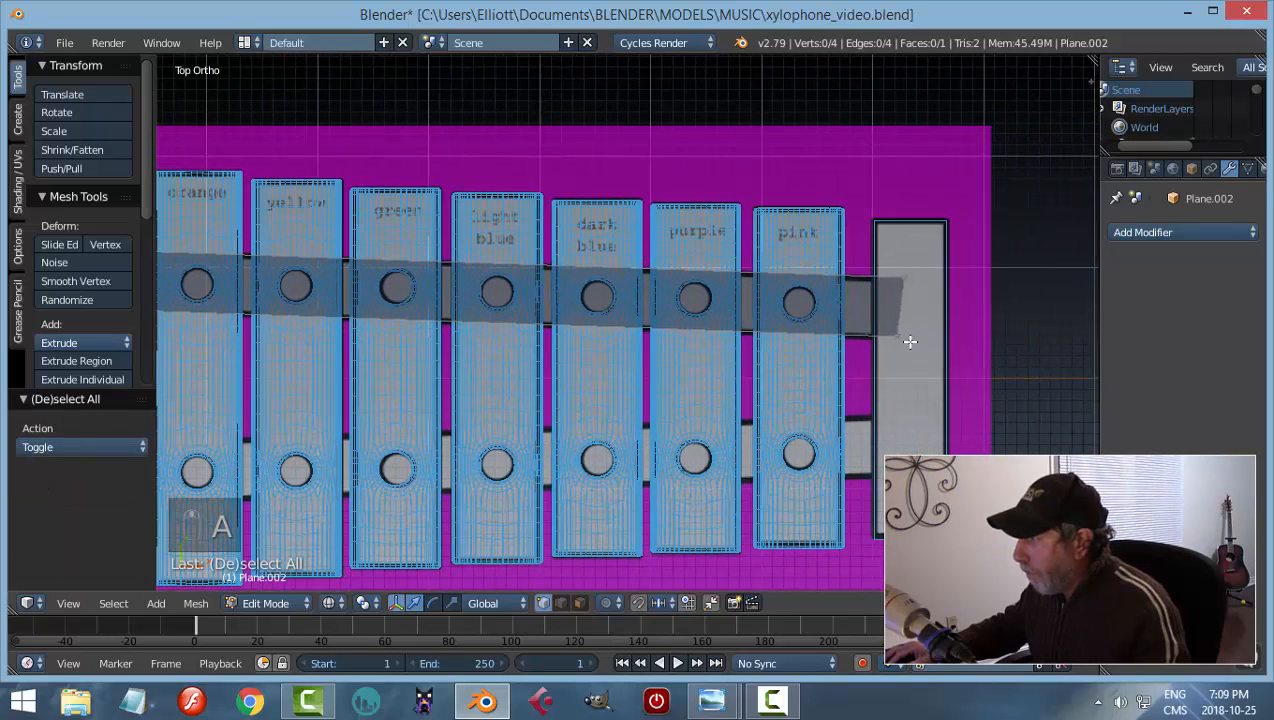
right_click(897, 336)
key(g)
key(y)
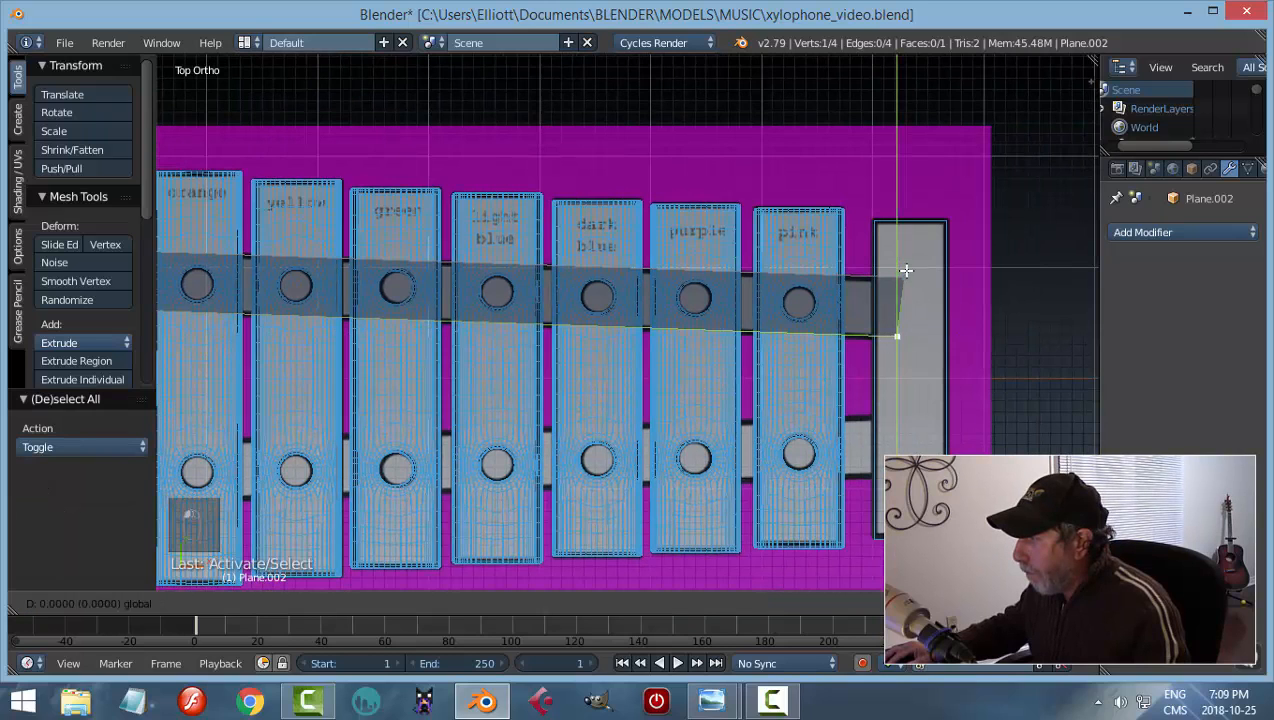
click(906, 271)
key(a)
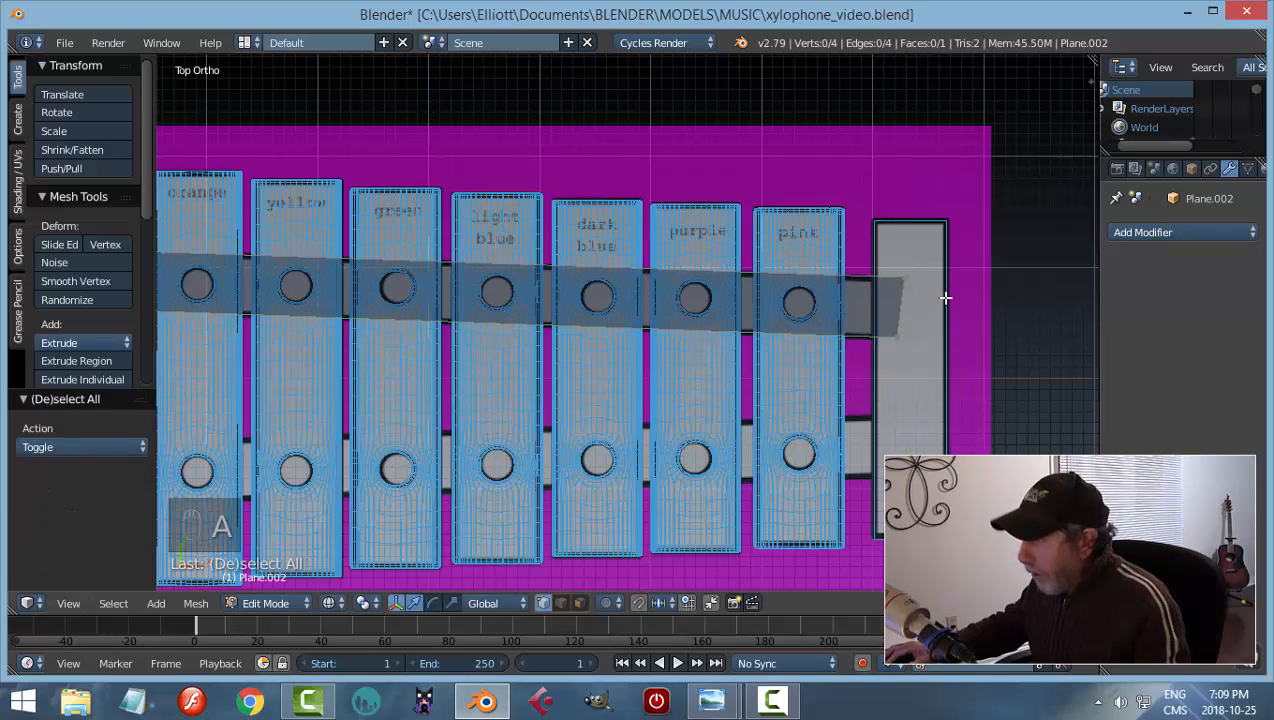
Align the plane's two vertices on the small end block by scaling them to 0 along X
right_click(903, 280)
shift+right_click(897, 337)
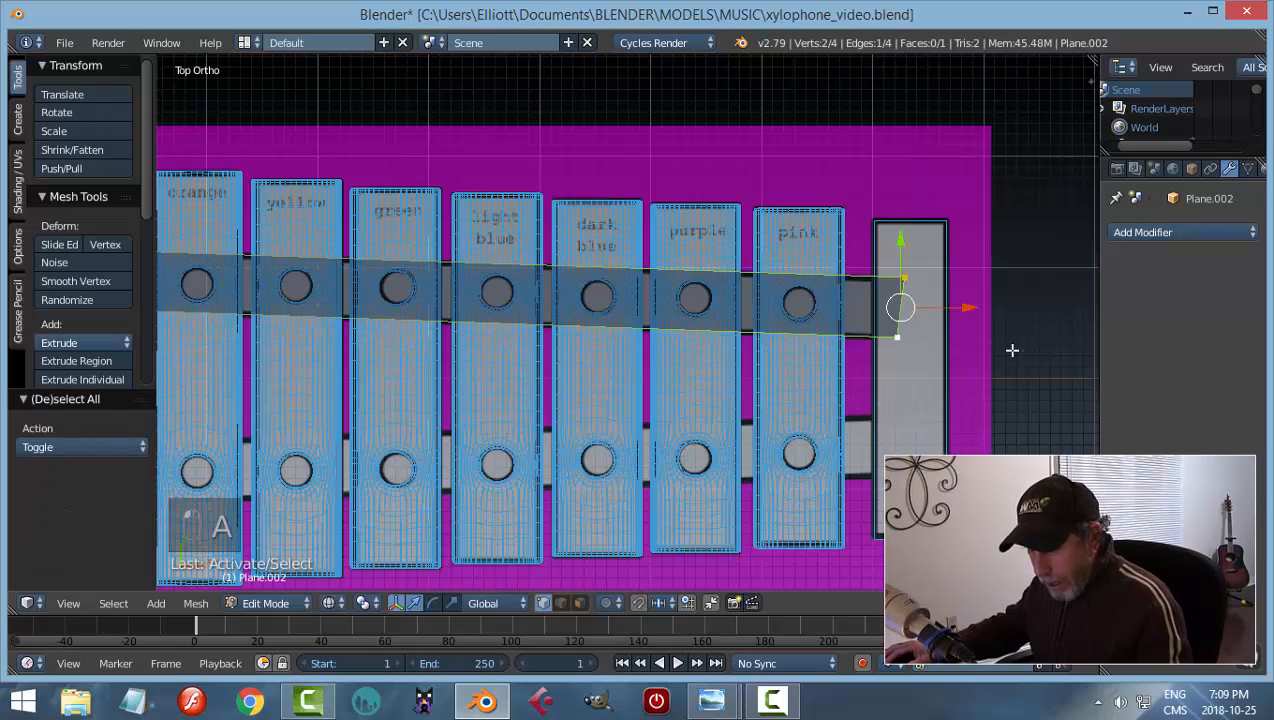
key(s)
key(x)
click(938, 384)
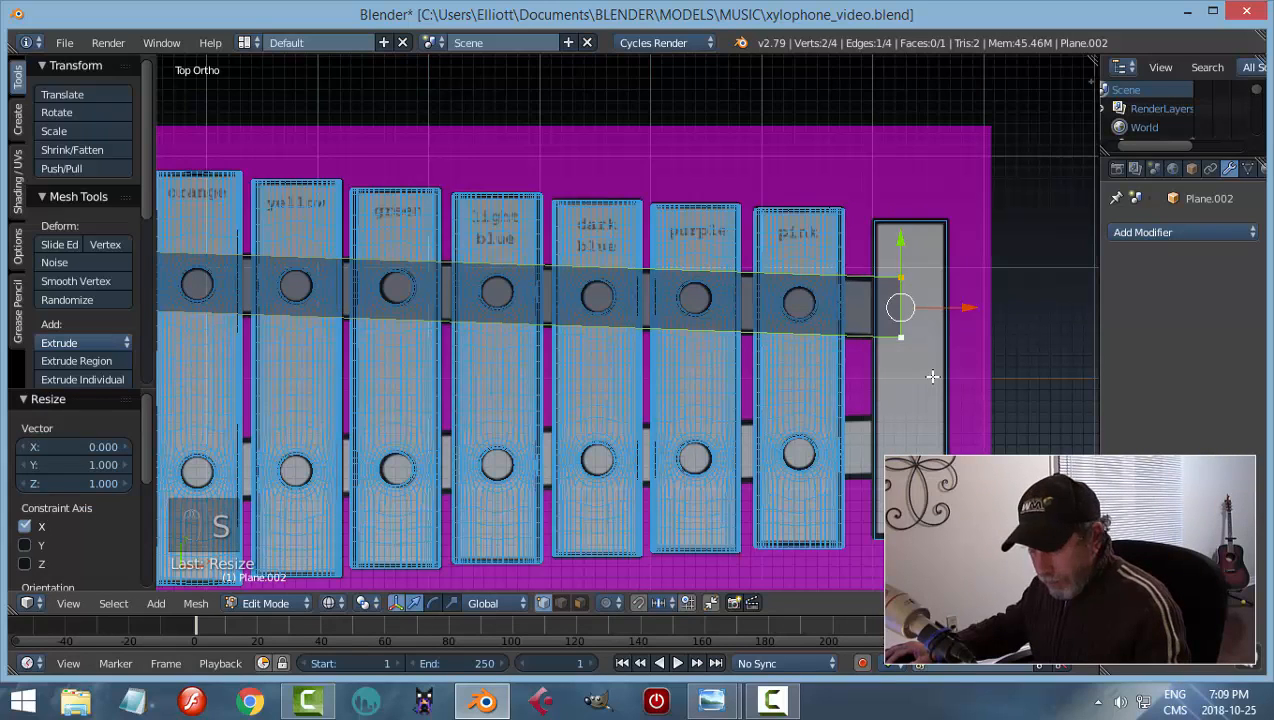
key(a)
Nudge the aligned lower-right vertex slightly along Y to follow the diagram's rail edge
right_click(914, 339)
drag(905, 270, 906, 271)
key(a)
Nudge the plane's upper-left vertex on the large end block slightly along Y to match the rail's upper edge
scroll(590, 326, down, 2)
shift+middle_drag(497, 317, 839, 330)
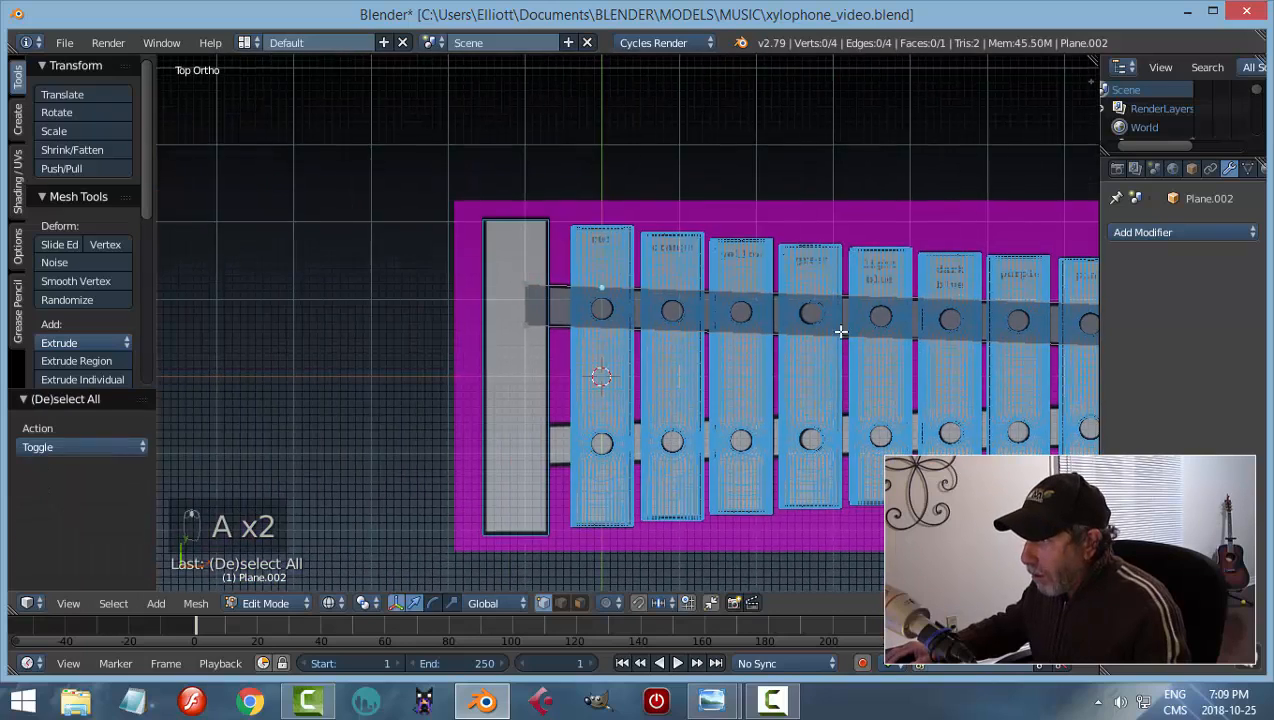
scroll(640, 325, up, 2)
key(b)
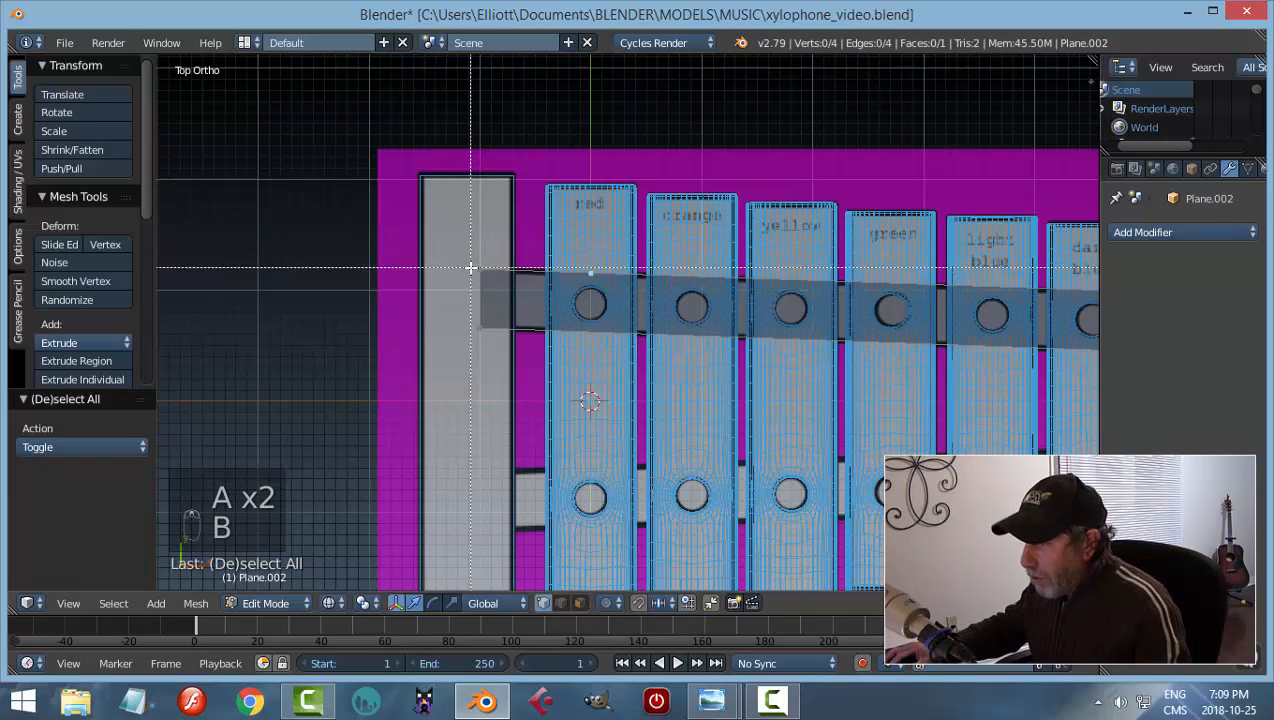
right_click(477, 266)
drag(485, 204, 487, 202)
key(a)
Nudge the plane's lower-left vertex on the large end block slightly along Y to match the rail's lower edge
scroll(600, 358, down, 2)
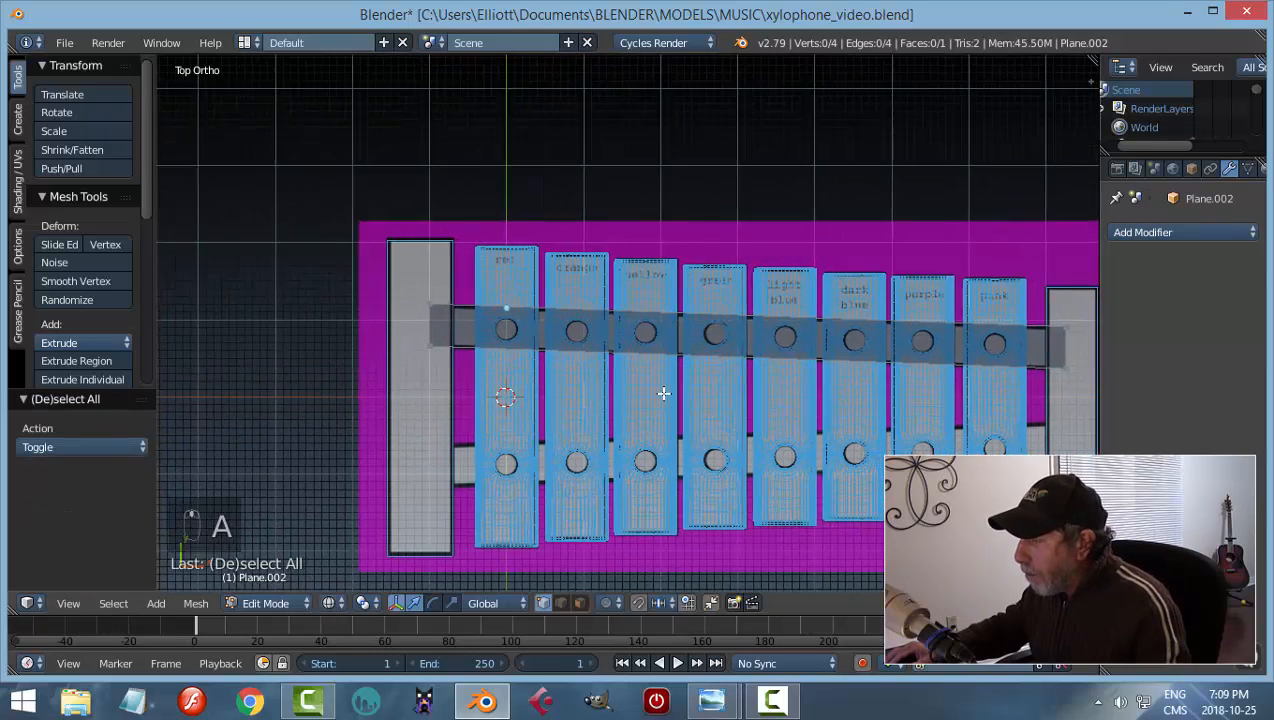
scroll(650, 375, up, 2)
right_click(378, 351)
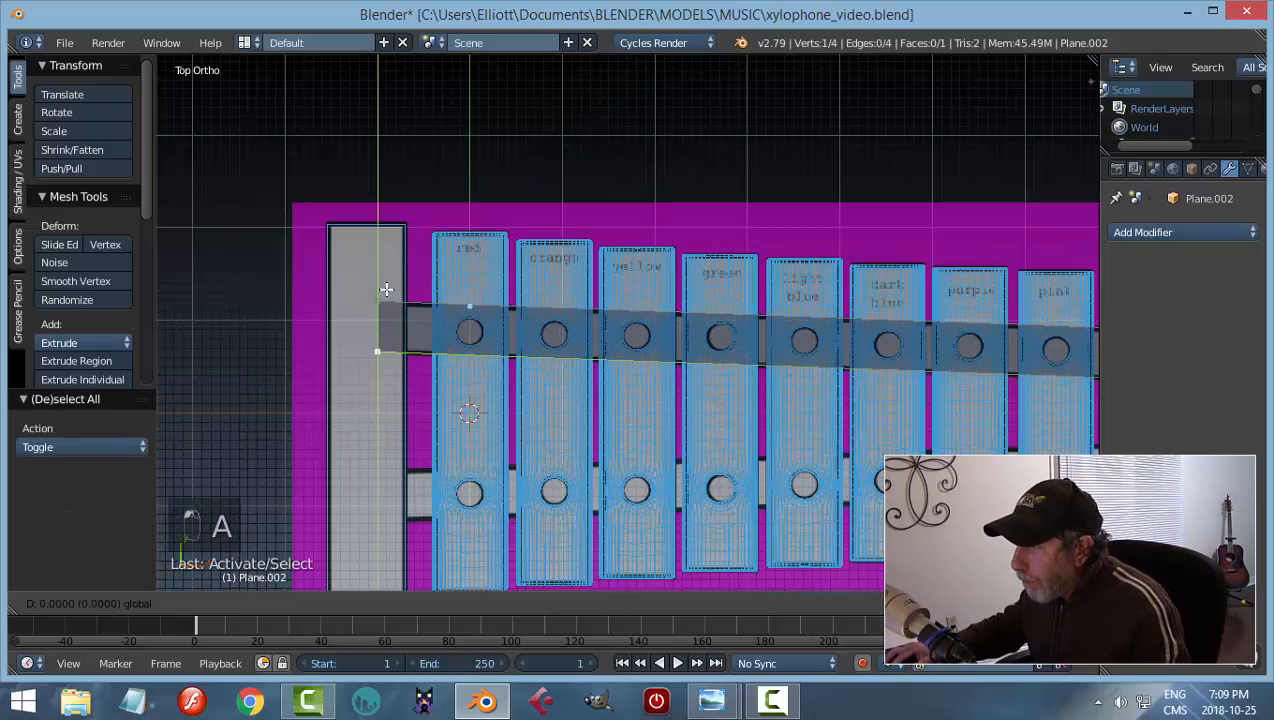
drag(388, 291, 388, 293)
key(a)
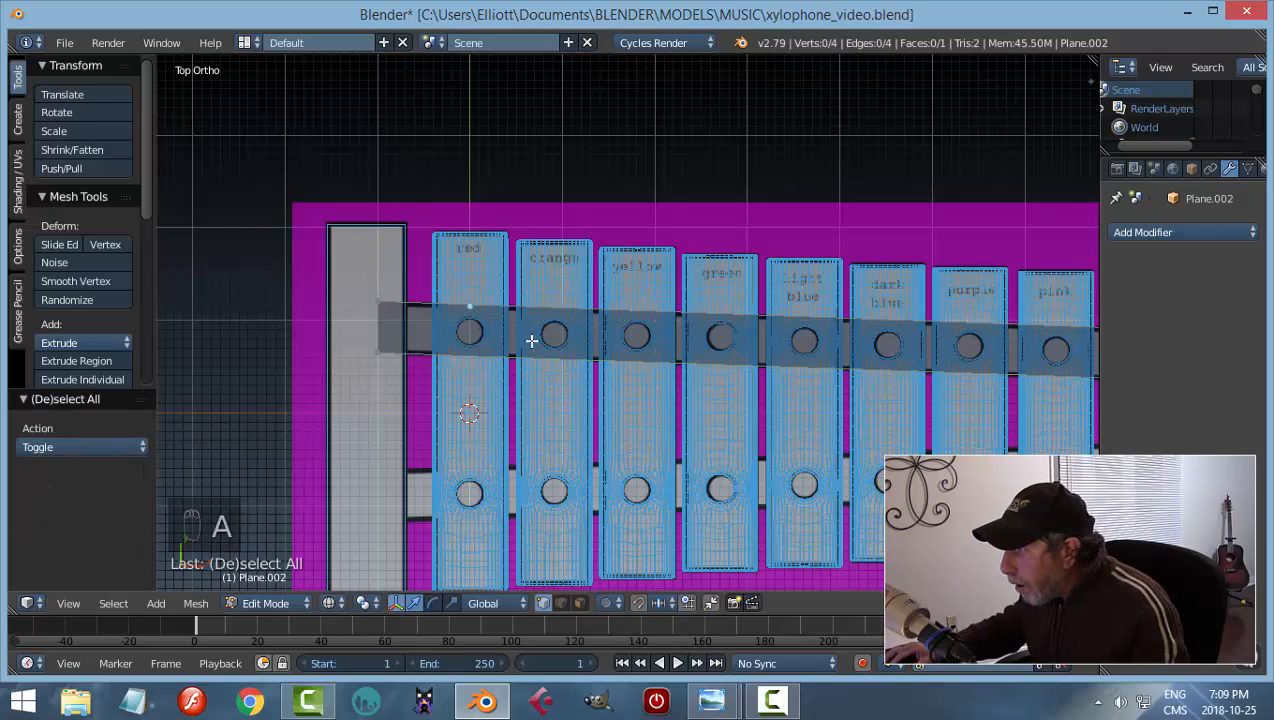
Extrude the whole rail plane upward by about 0.3 to give the rail thickness
scroll(842, 346, down, 2)
scroll(793, 349, up, 2)
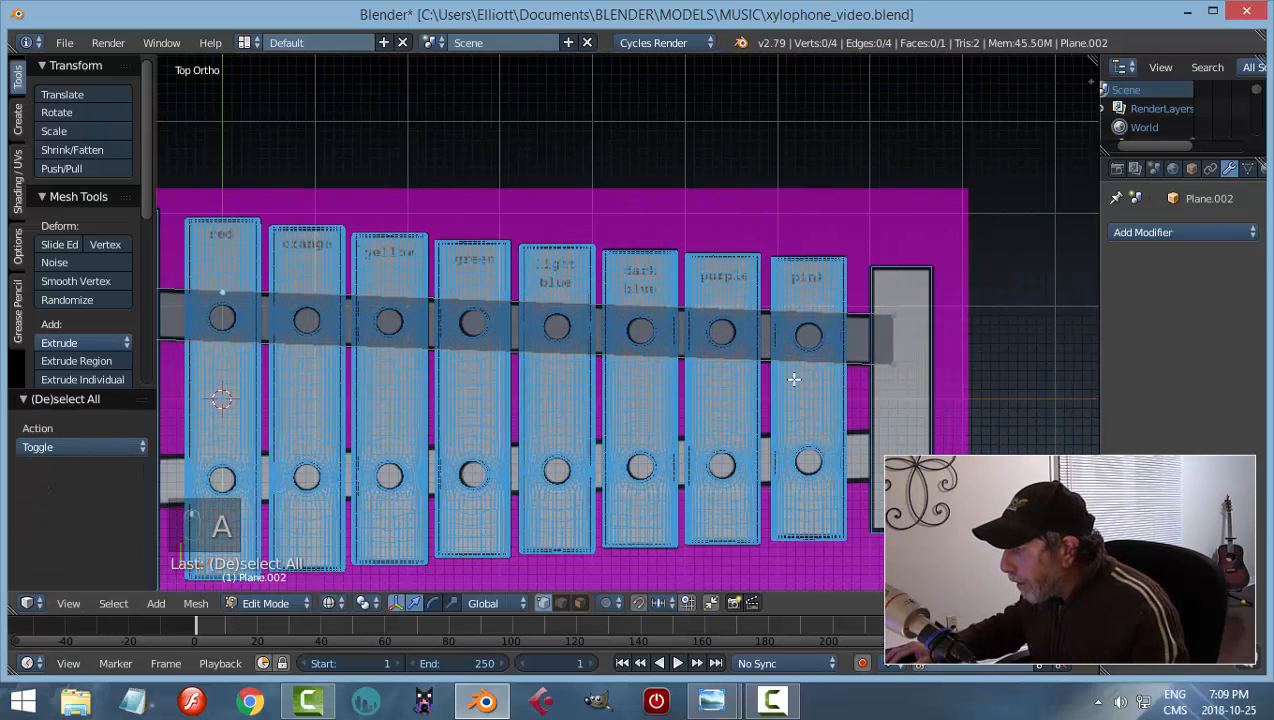
key(a)
middle_drag(833, 397, 702, 254)
key(e)
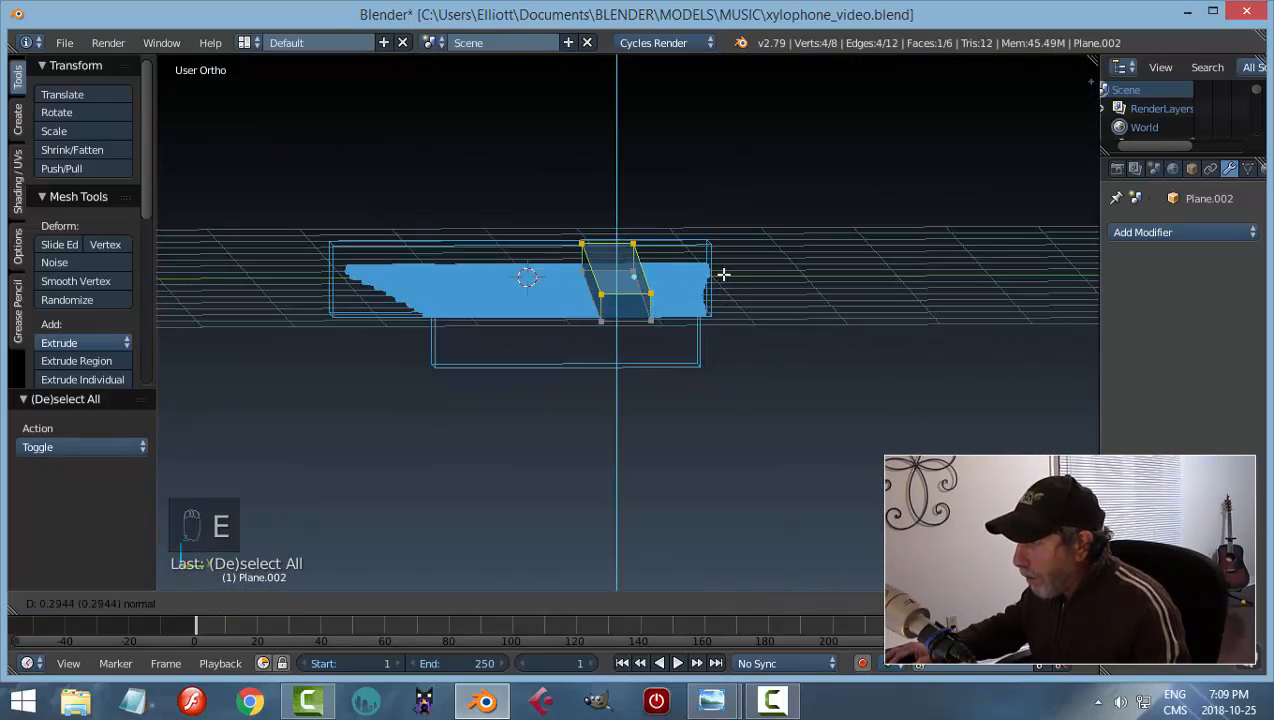
click(722, 276)
key(a)
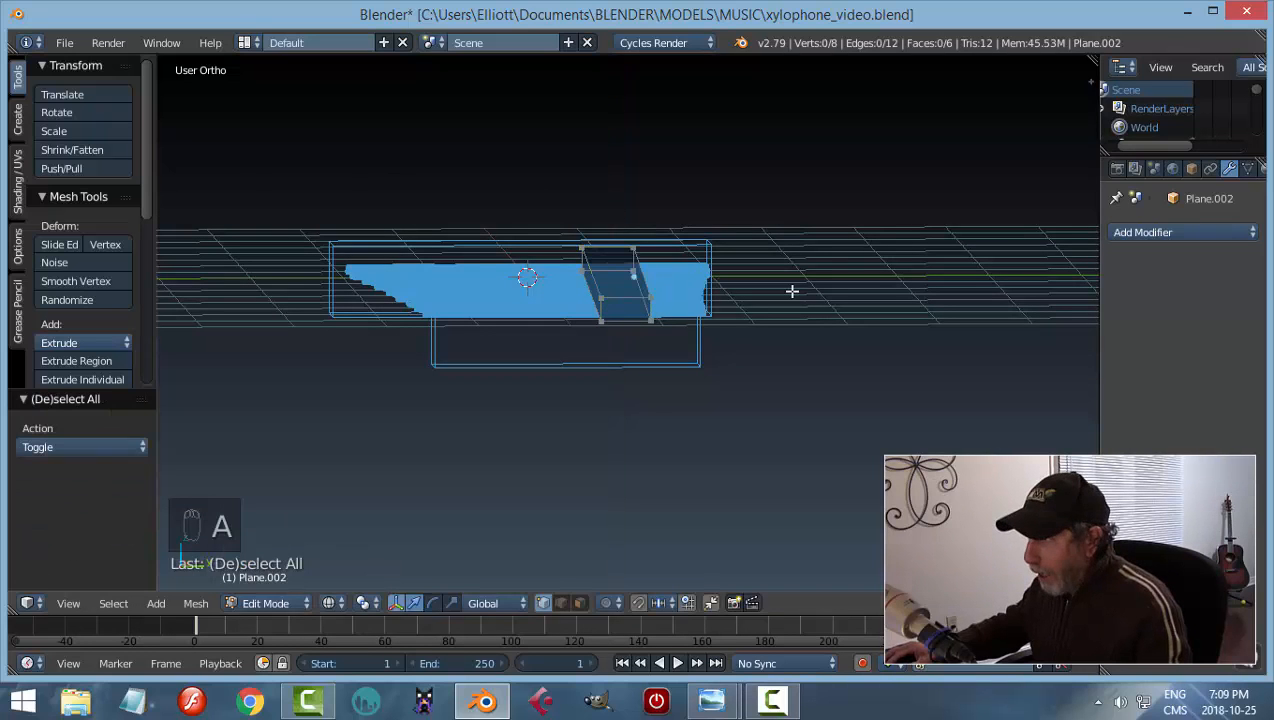
Switch to solid shading, make the rail's normals consistent and return to Object Mode
key(z)
click(788, 401)
mouse_move(711, 341)
middle_down()
mouse_move(401, 219)
mouse_move(725, 377)
middle_up()
key(a)
key(ctrl+n)
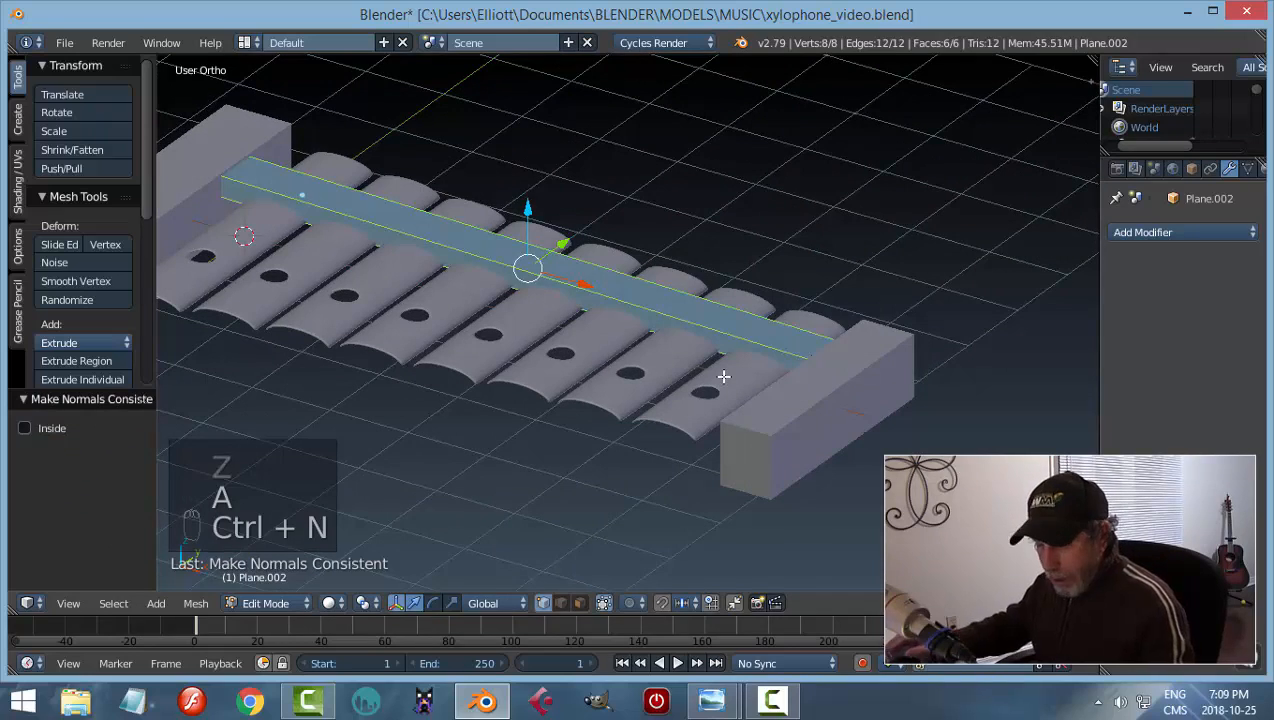
key(a)
key(Tab)
click(589, 369)
scroll(536, 368, down, 2)
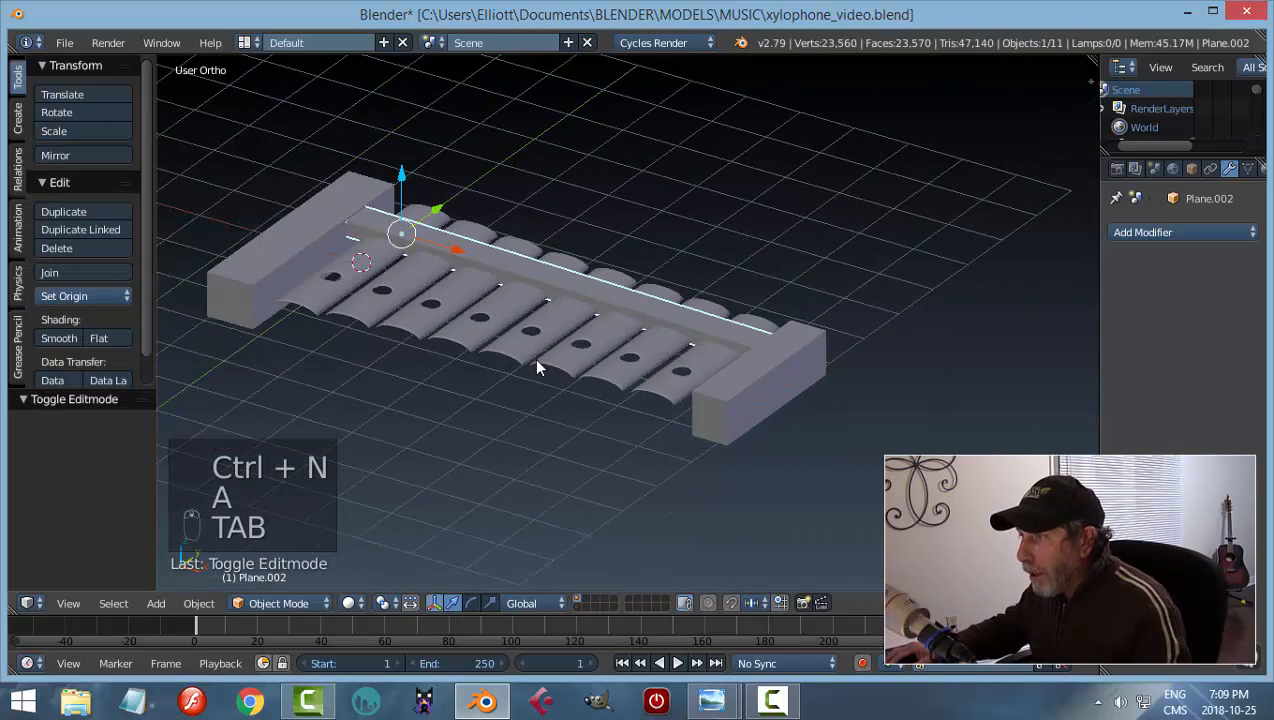
Lower the rail slightly along Z in front view so it sits below the tops of the end blocks
middle_drag(537, 368, 527, 343)
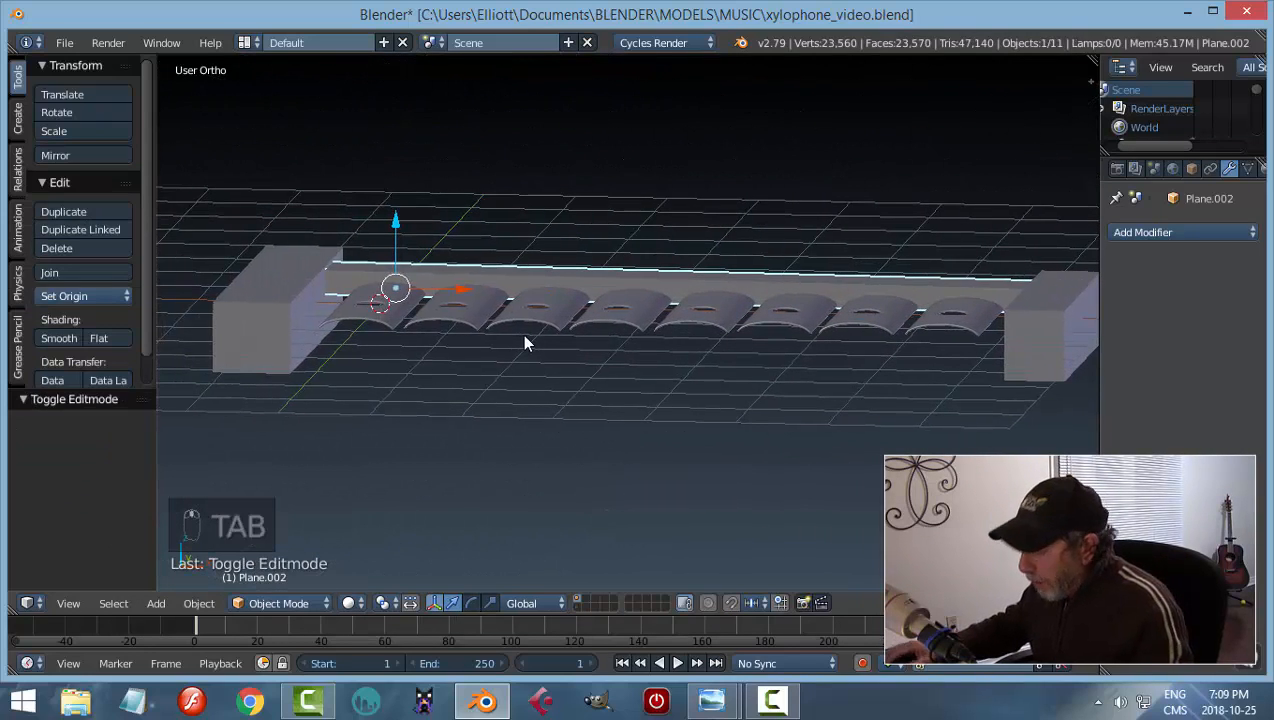
key(KP_1)
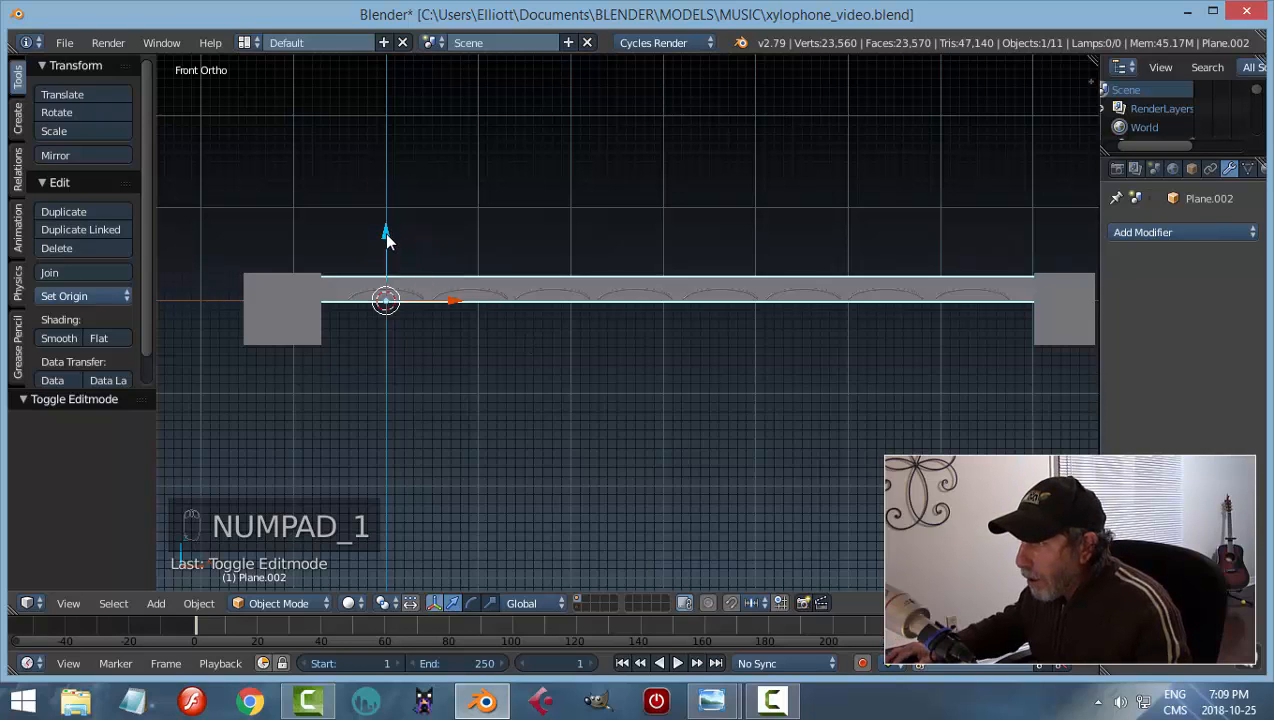
drag(387, 232, 384, 241)
key(a)
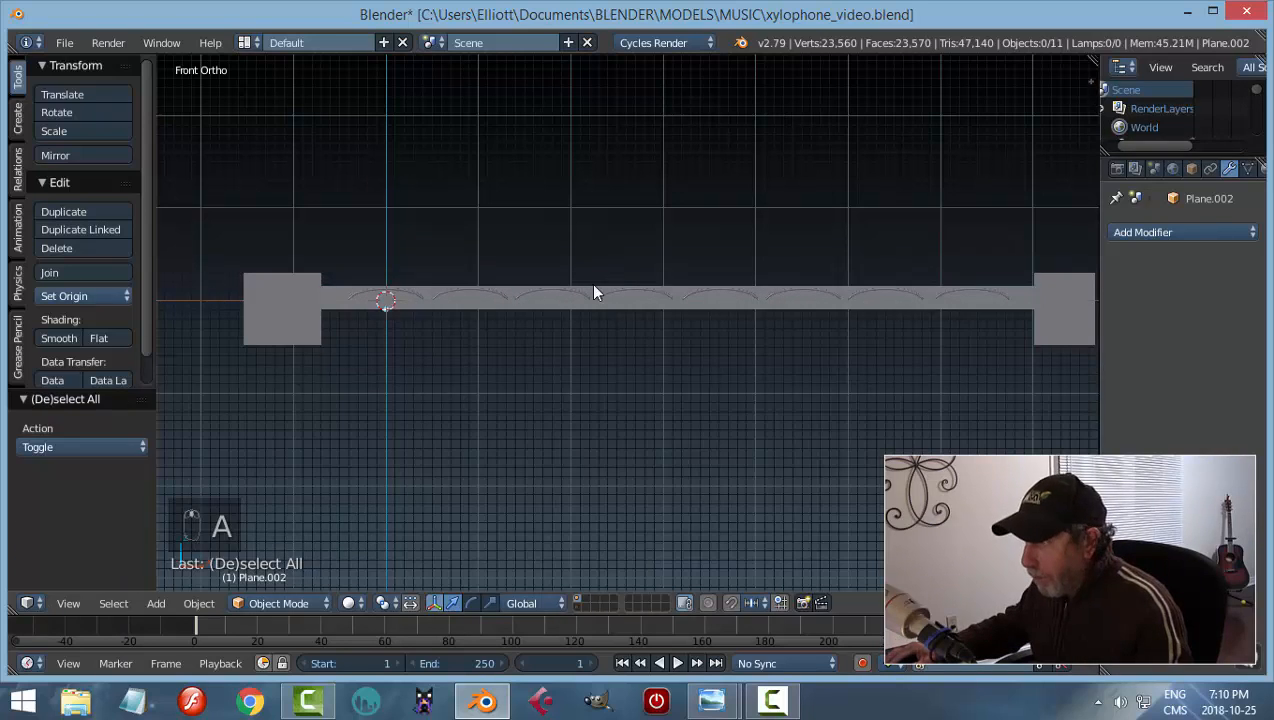
Snap the 3D cursor to the midpoint between the two end blocks in top view
middle_drag(594, 293, 687, 351)
scroll(698, 362, up, 2)
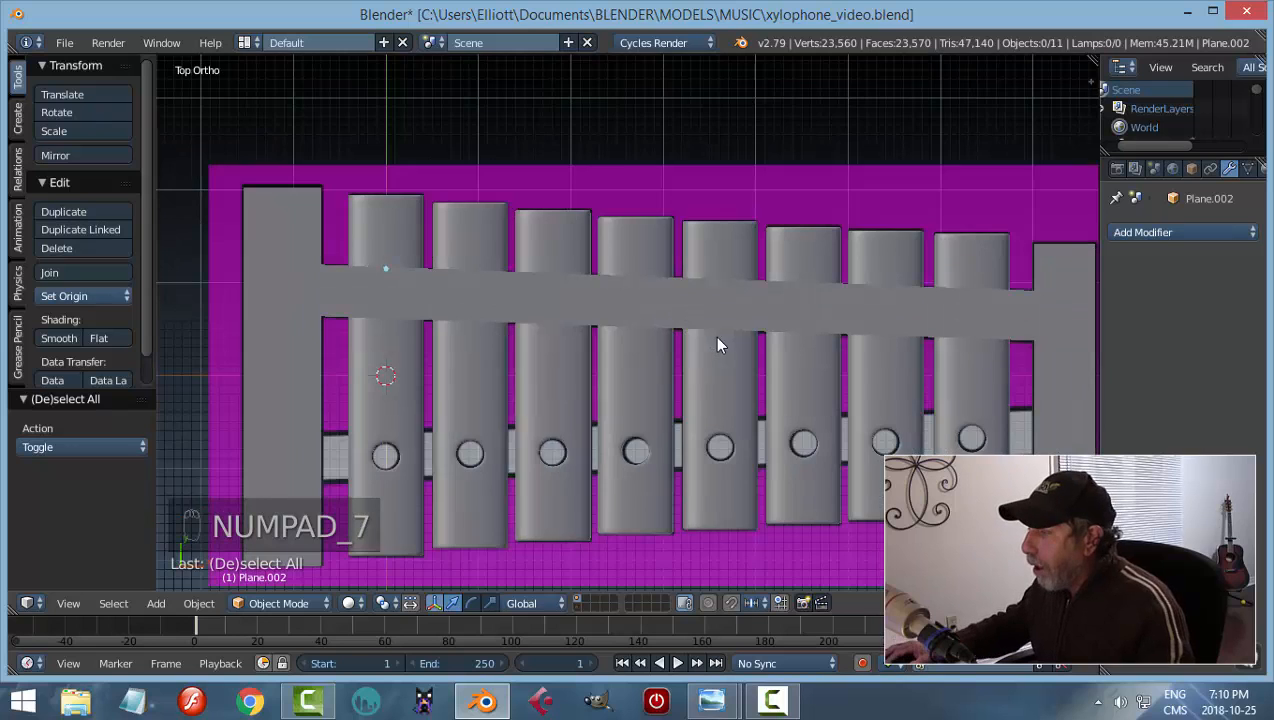
right_click(677, 307)
shift+middle_drag(775, 427, 713, 412)
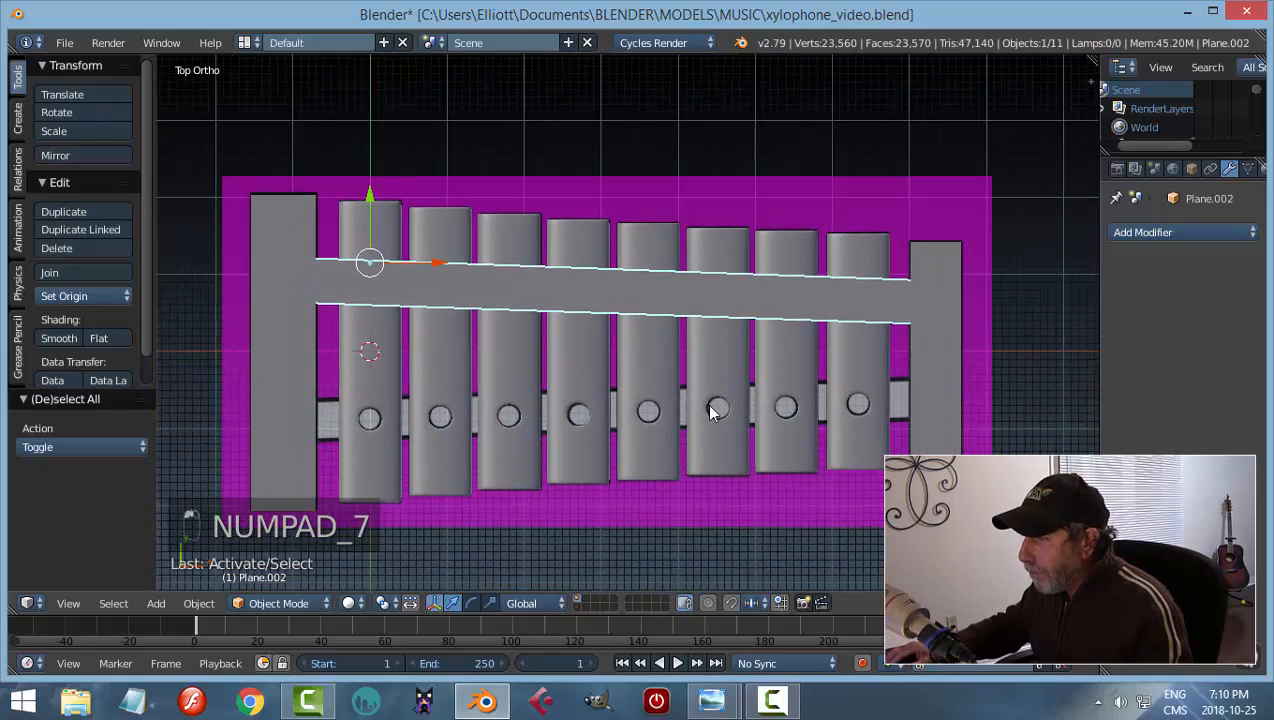
right_click(307, 352)
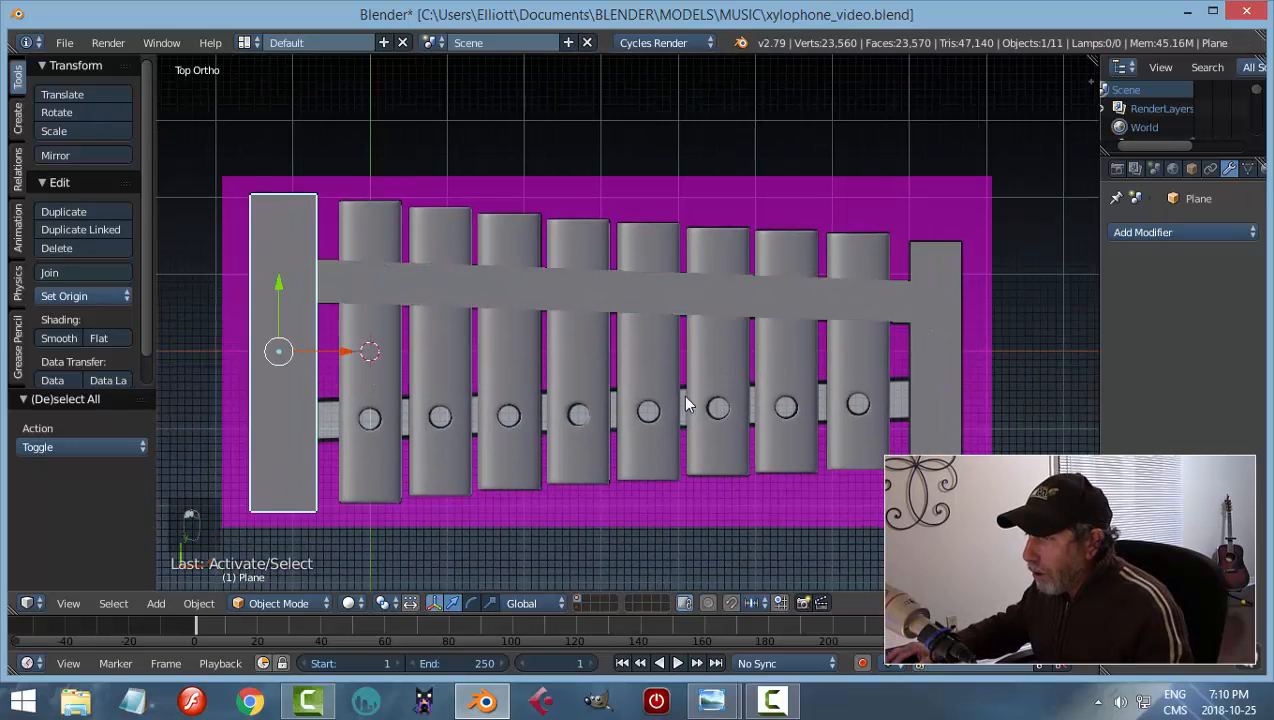
shift+right_click(931, 355)
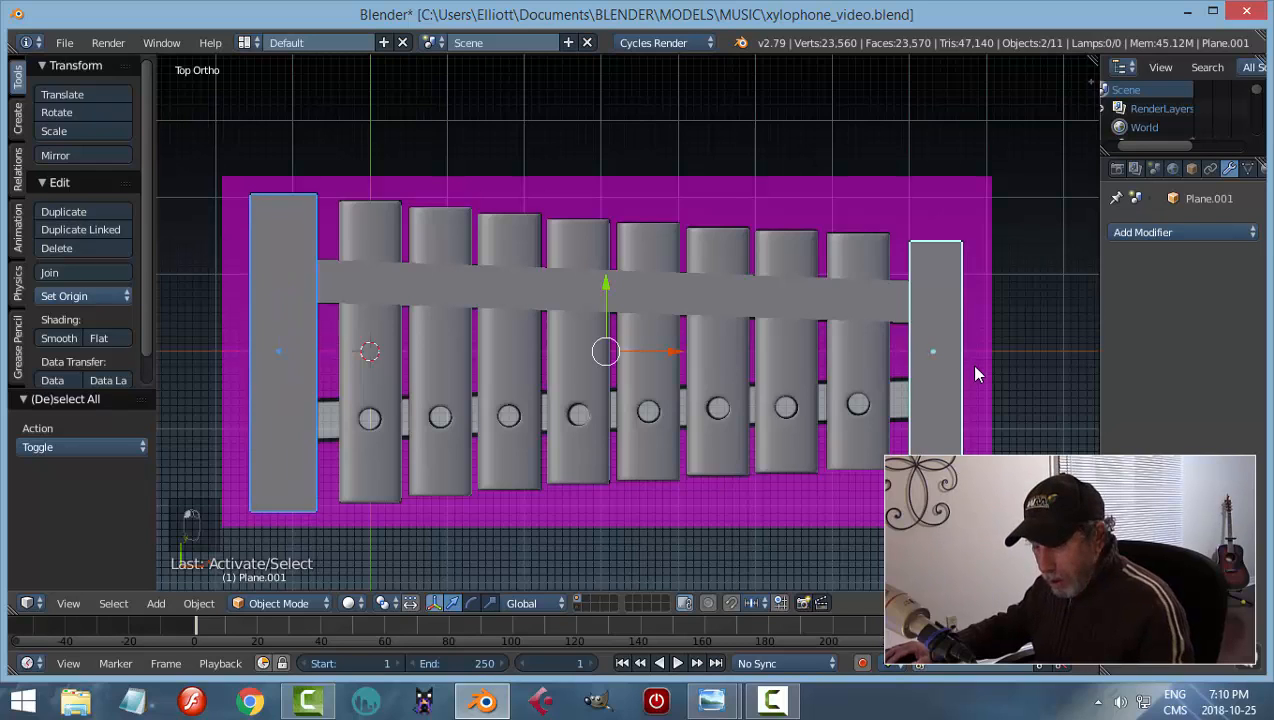
key(shift+s)
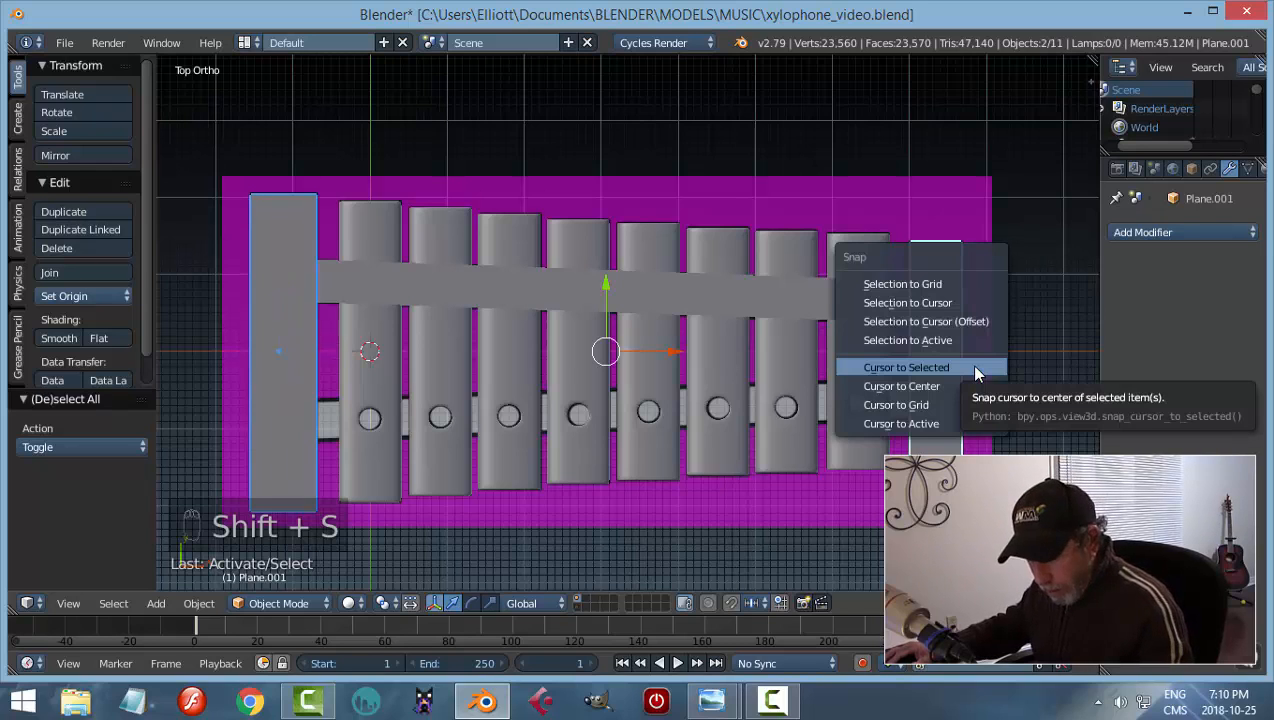
click(976, 372)
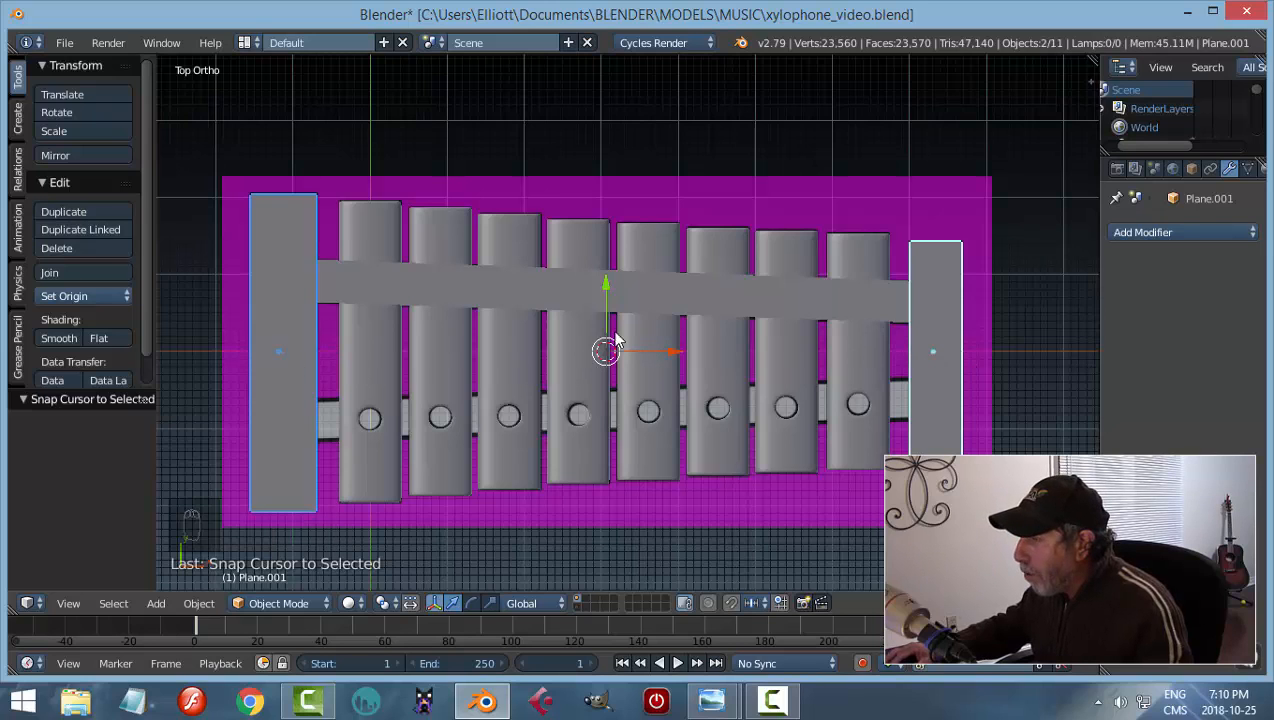
Add a Mirror modifier to the upper rail with the small end block (Plane.001) as mirror object and only the Y axis enabled
right_click(743, 330)
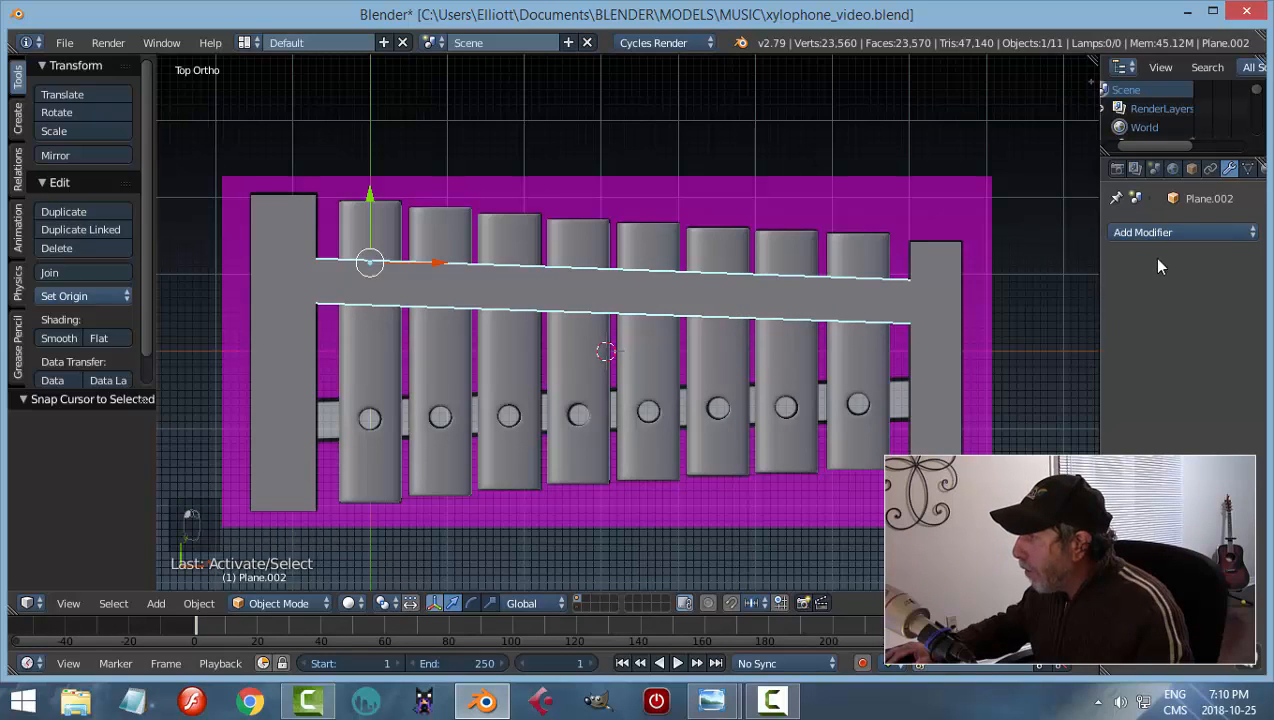
click(1163, 232)
click(878, 420)
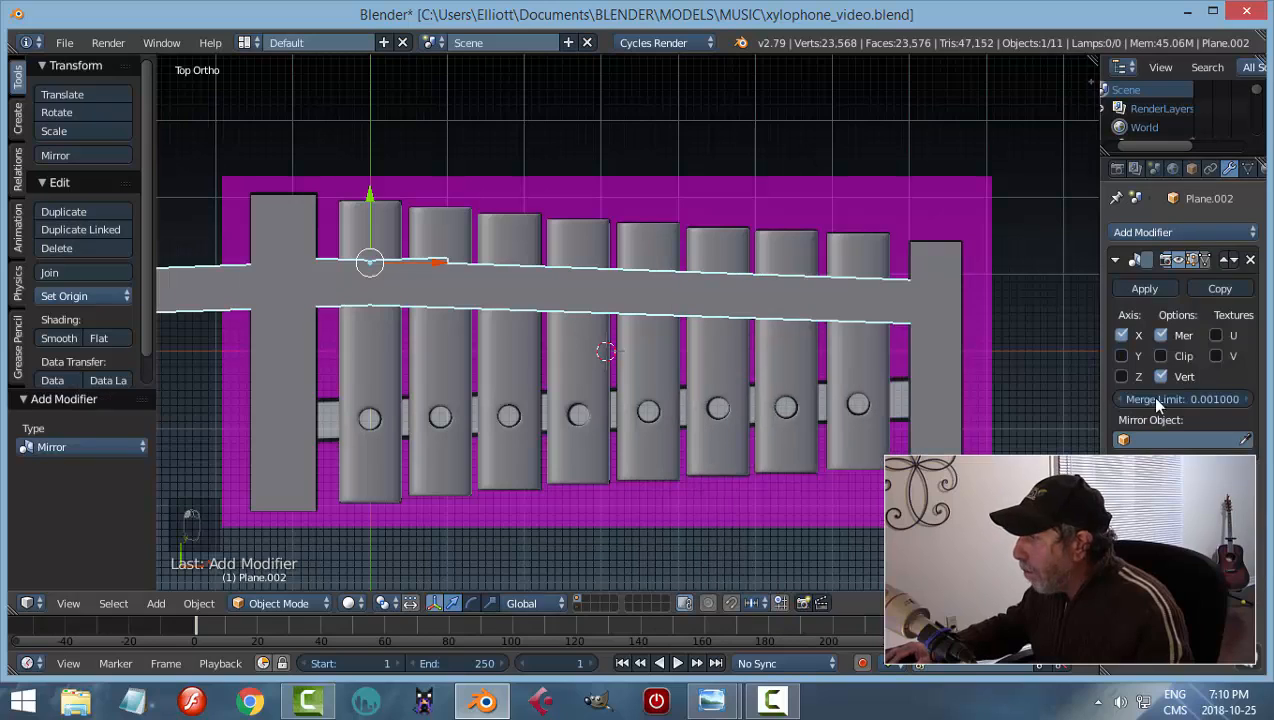
click(1246, 441)
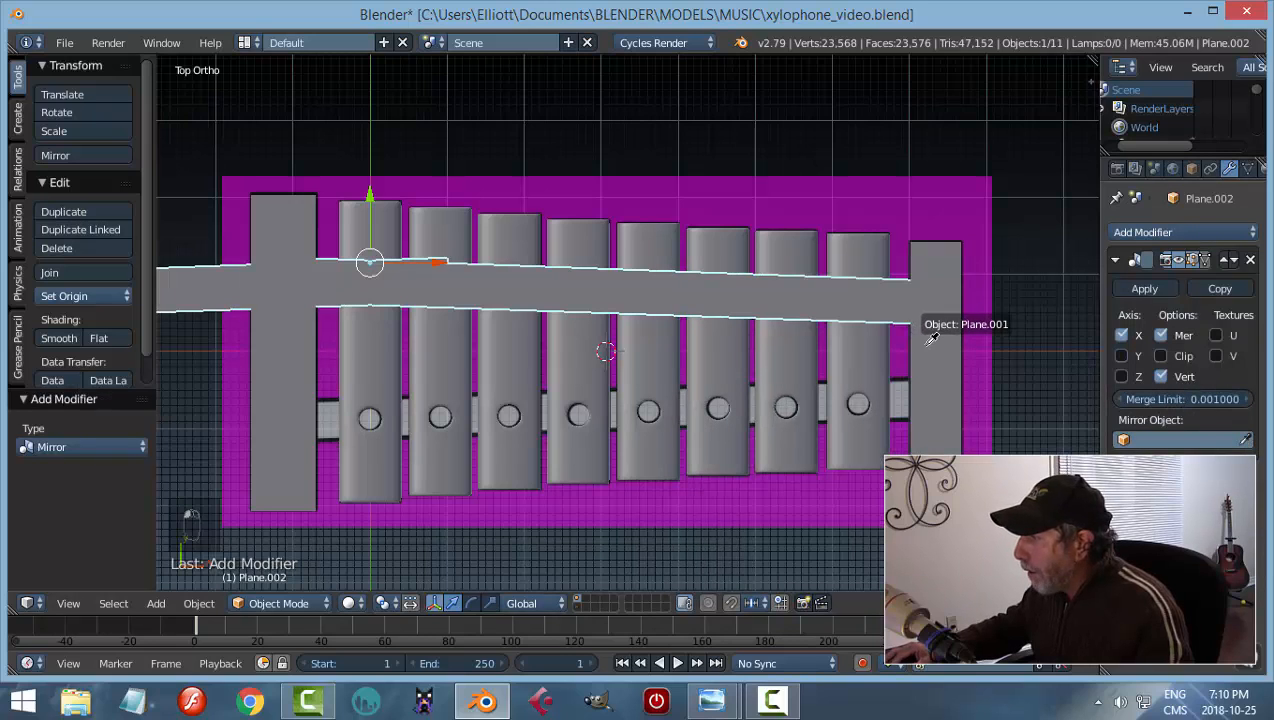
click(906, 323)
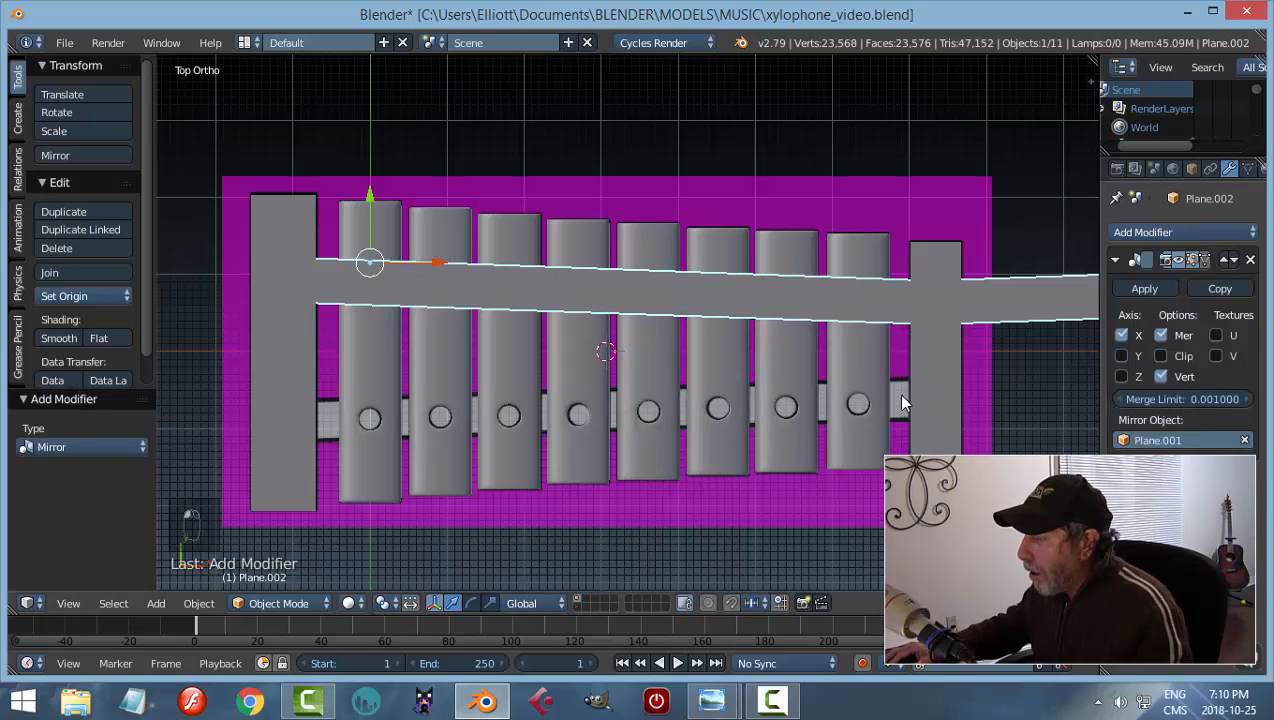
click(1121, 356)
click(1121, 335)
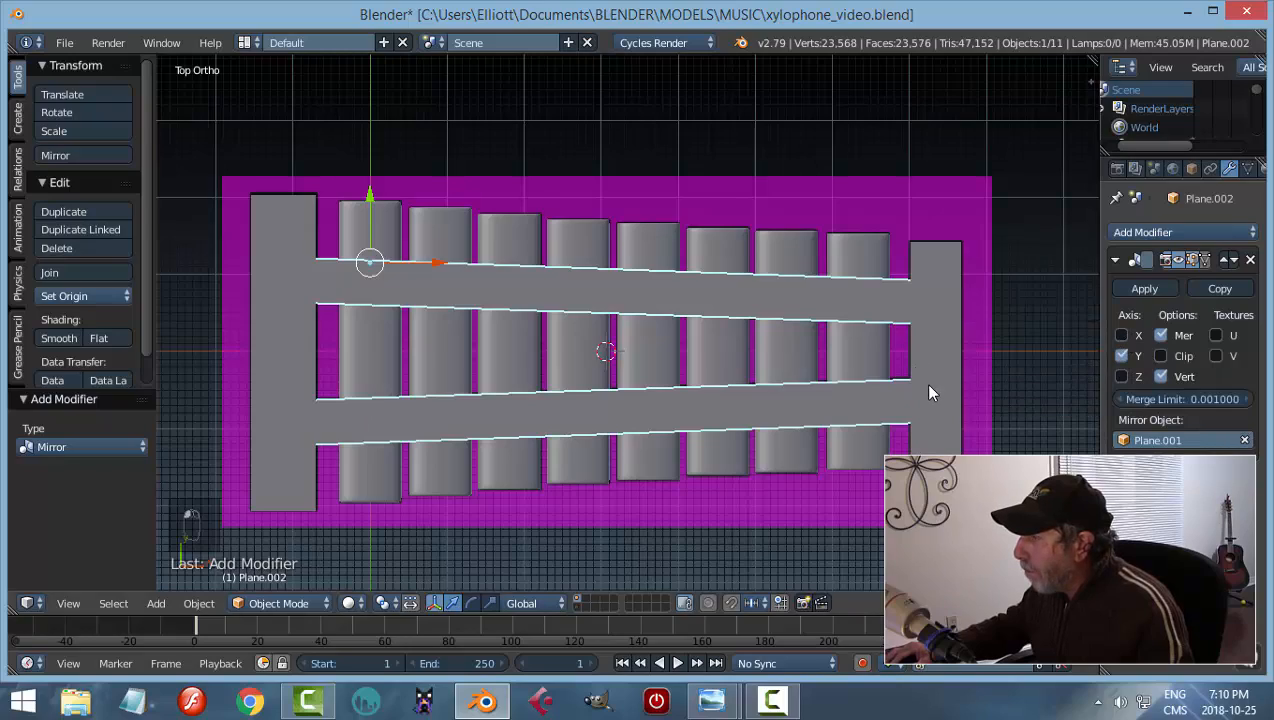
Compare the mirrored rails with the diagram in top wireframe view, and examine their height against the bars in solid shading
mouse_move(929, 392)
middle_down()
mouse_move(930, 264)
mouse_move(941, 256)
mouse_move(951, 364)
mouse_move(932, 365)
middle_up()
key(KP_7)
key(z)
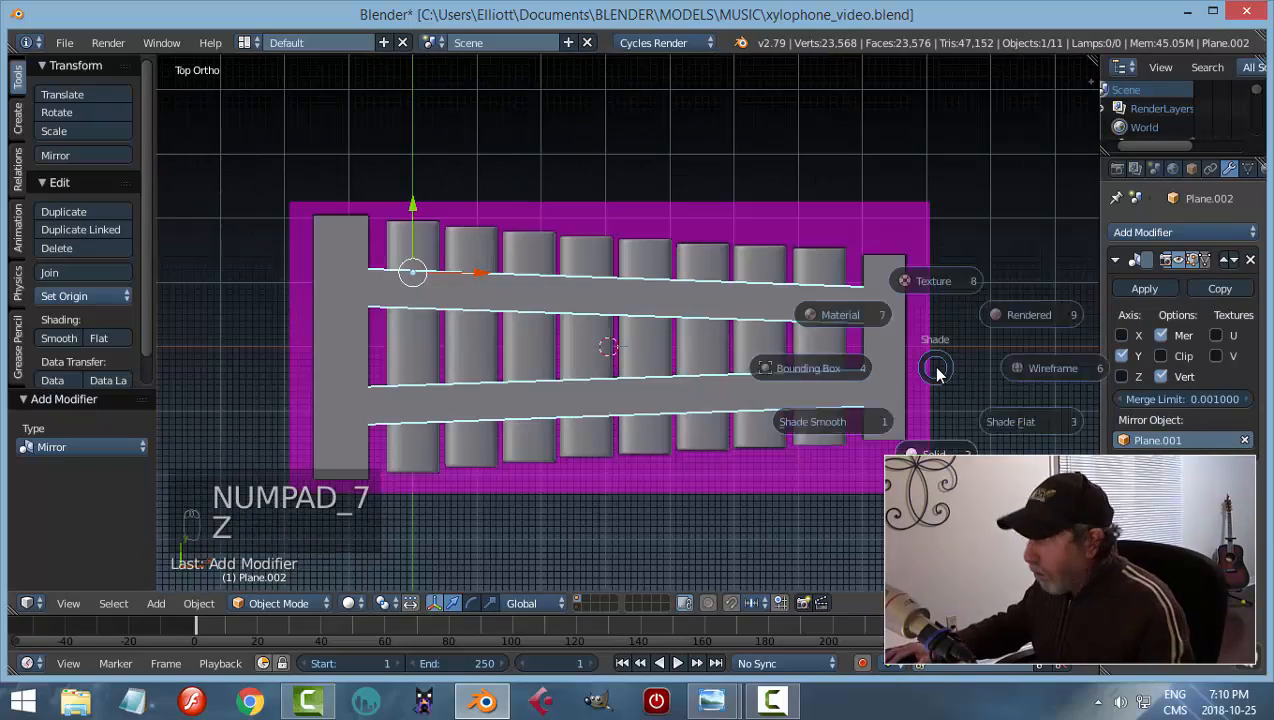
click(1050, 368)
scroll(640, 497, up, 2)
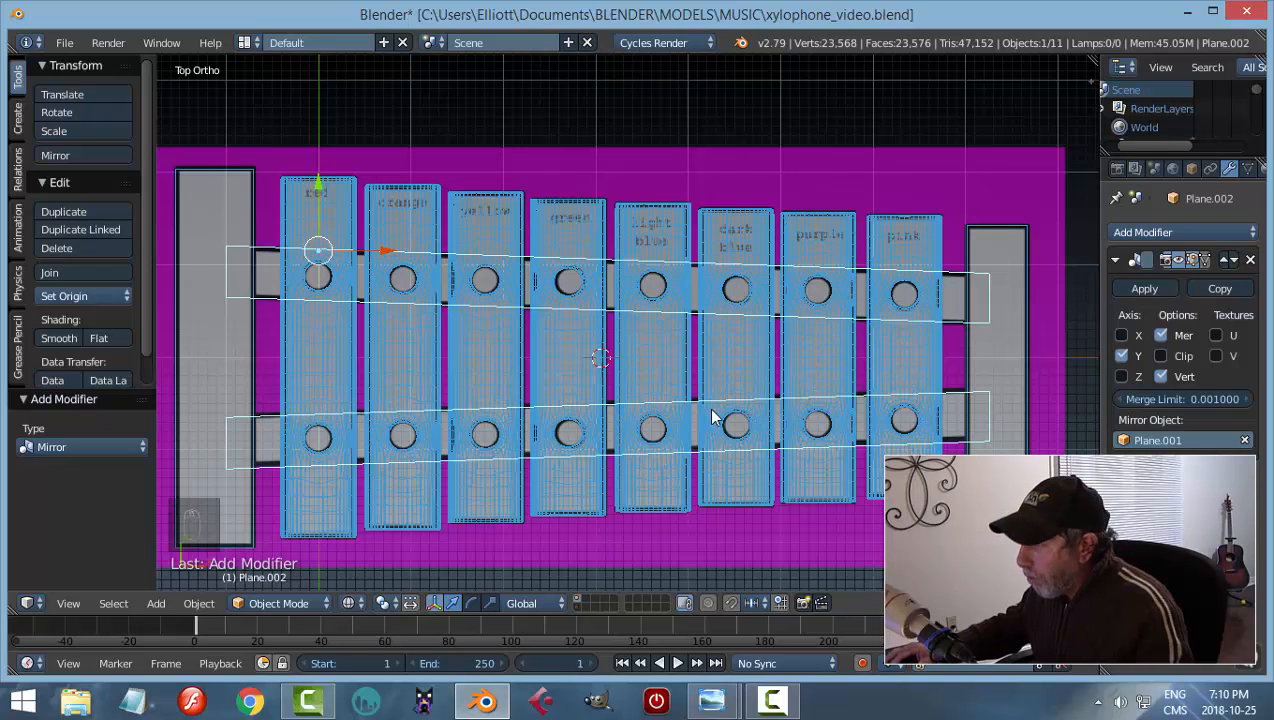
key(Tab)
click(583, 483)
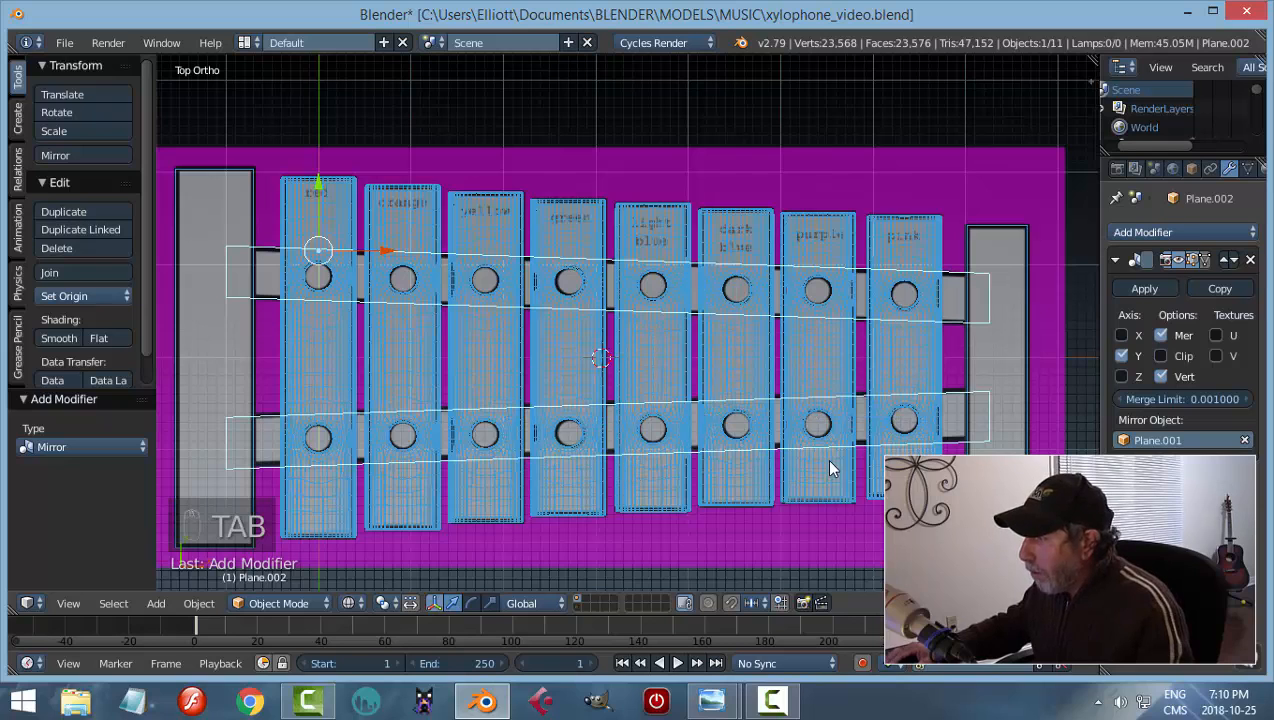
key(z)
click(845, 492)
mouse_move(845, 492)
middle_down()
mouse_move(854, 341)
mouse_move(428, 426)
mouse_move(404, 424)
mouse_move(390, 400)
middle_up()
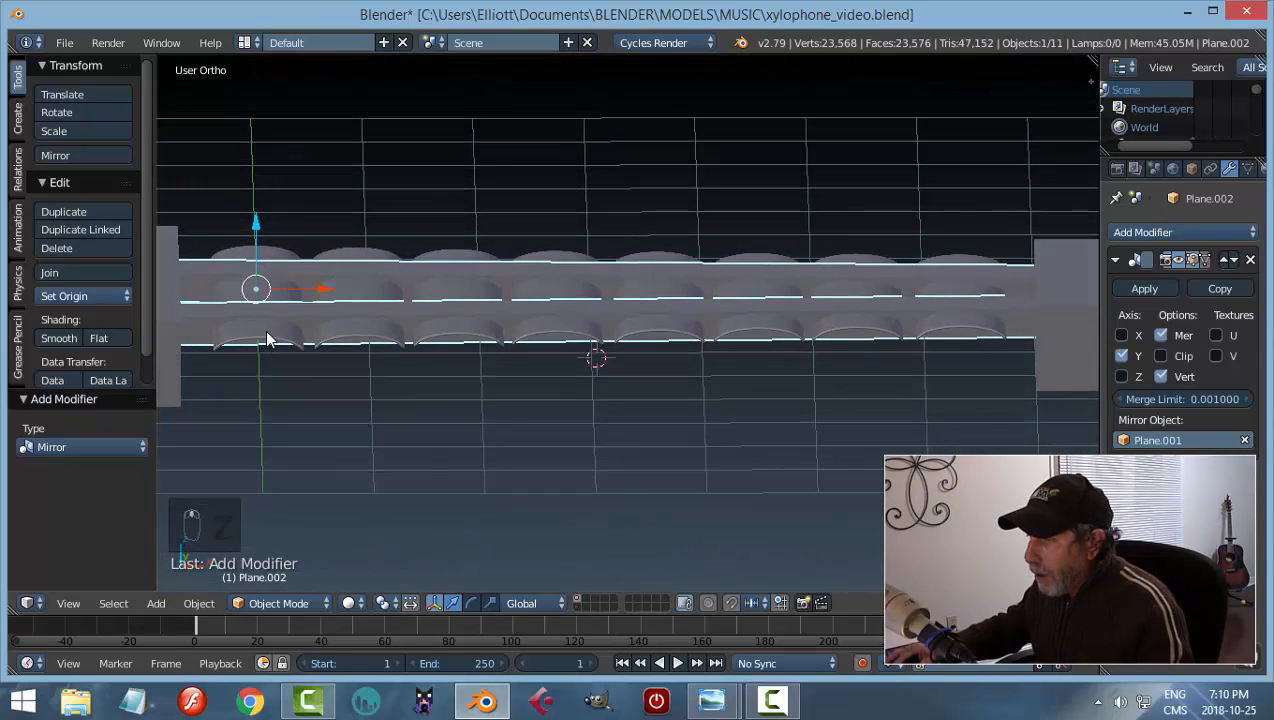
Select all eight bars and raise them about 0.186 along Z in front view so they rest on the rails
right_click(267, 336)
shift+right_click(380, 332)
shift+right_click(455, 329)
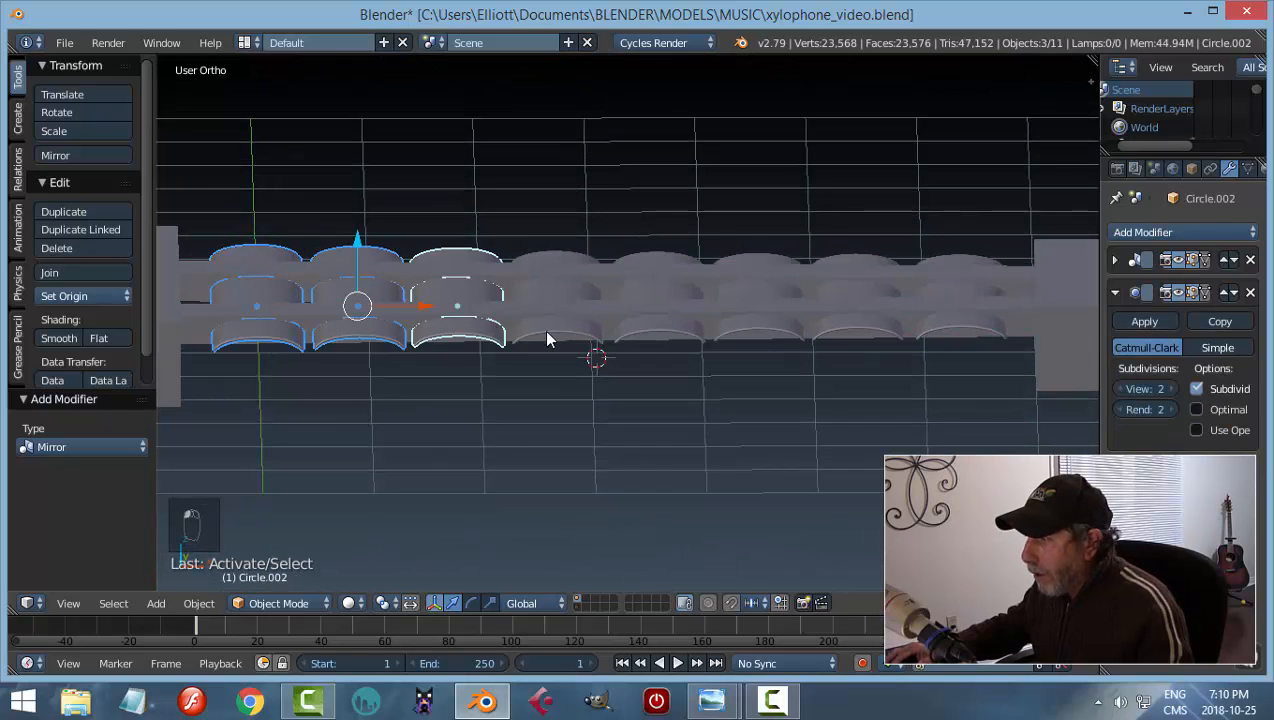
shift+right_click(548, 330)
shift+right_click(684, 333)
shift+right_click(742, 333)
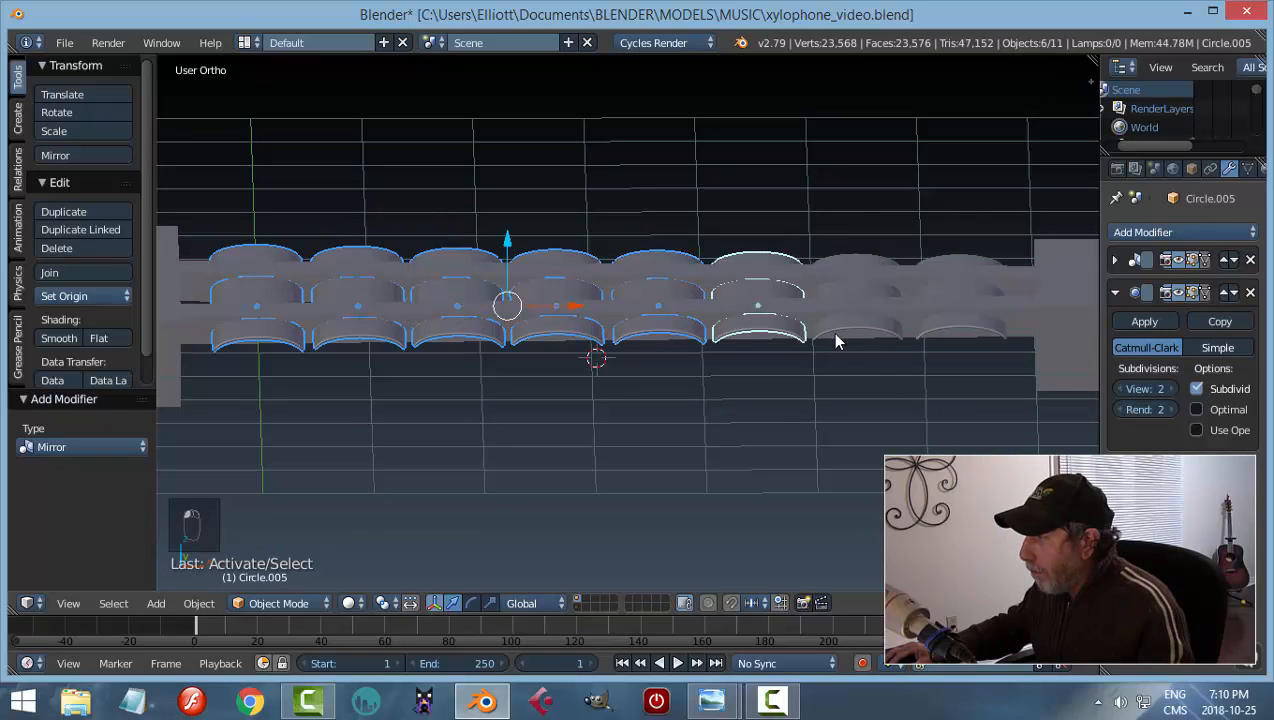
shift+right_click(853, 332)
shift+right_click(975, 330)
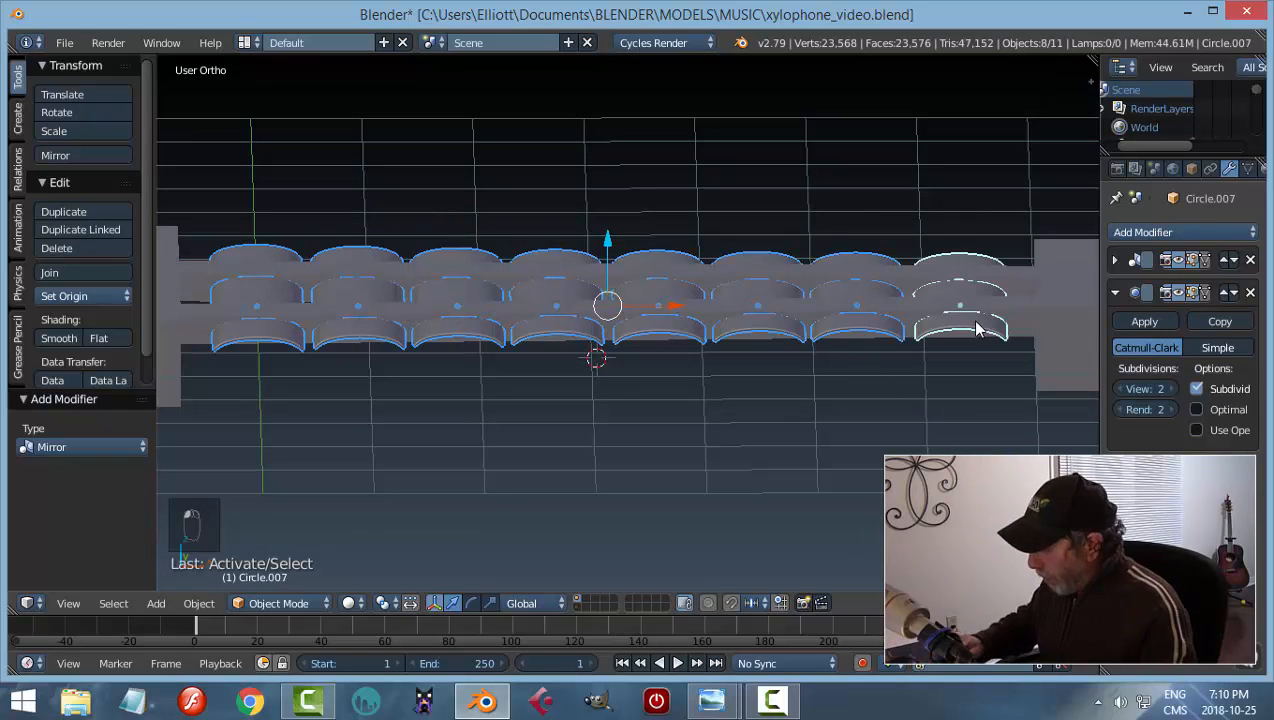
key(KP_1)
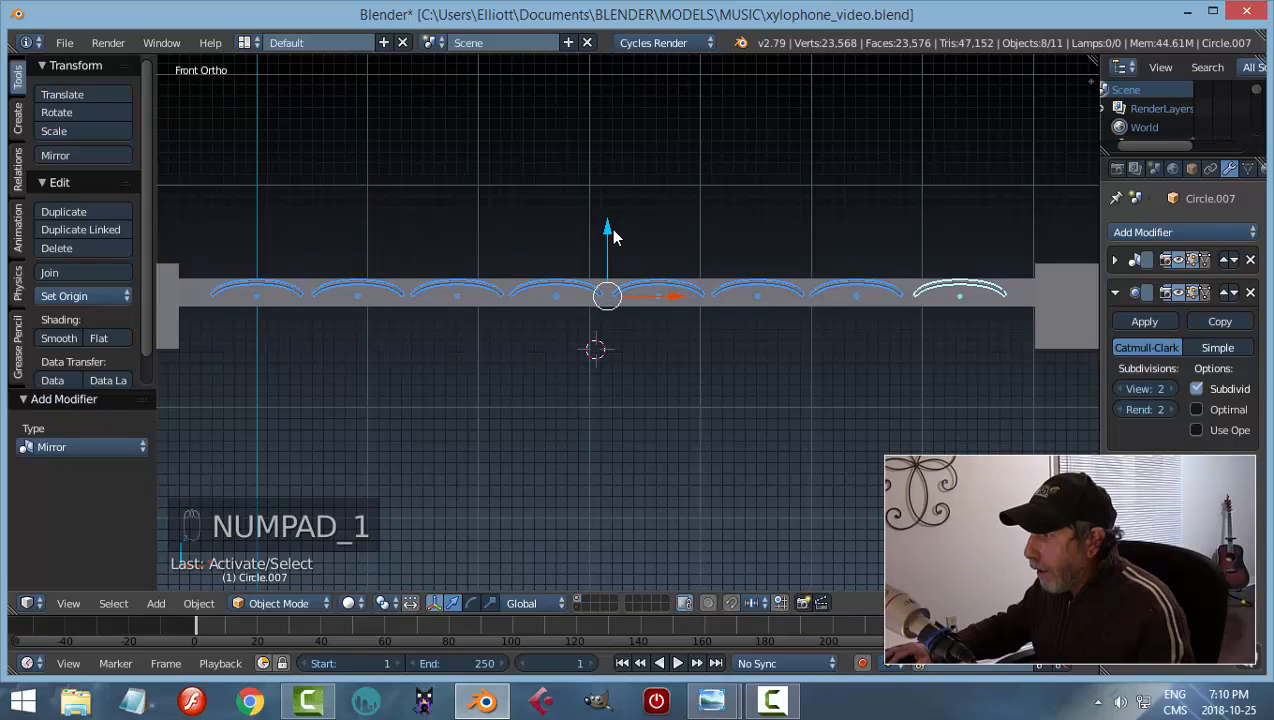
drag(612, 235, 628, 210)
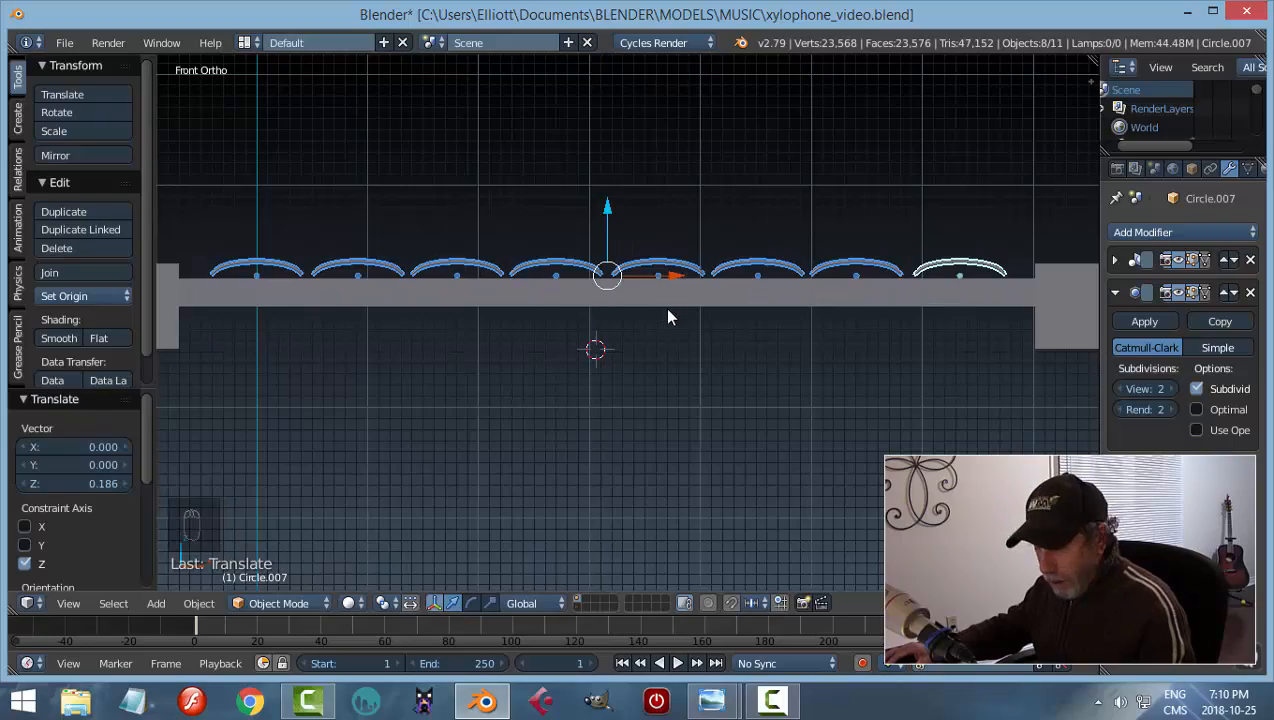
Deselect everything and save the file over the existing xylophone_video.blend
key(a)
mouse_move(651, 319)
middle_down()
mouse_move(668, 483)
mouse_move(654, 435)
mouse_move(683, 311)
mouse_move(711, 297)
mouse_move(601, 318)
mouse_move(646, 307)
mouse_move(654, 344)
mouse_move(651, 324)
mouse_move(603, 313)
mouse_move(617, 330)
mouse_move(660, 337)
middle_up()
key(ctrl+s)
click(660, 340)
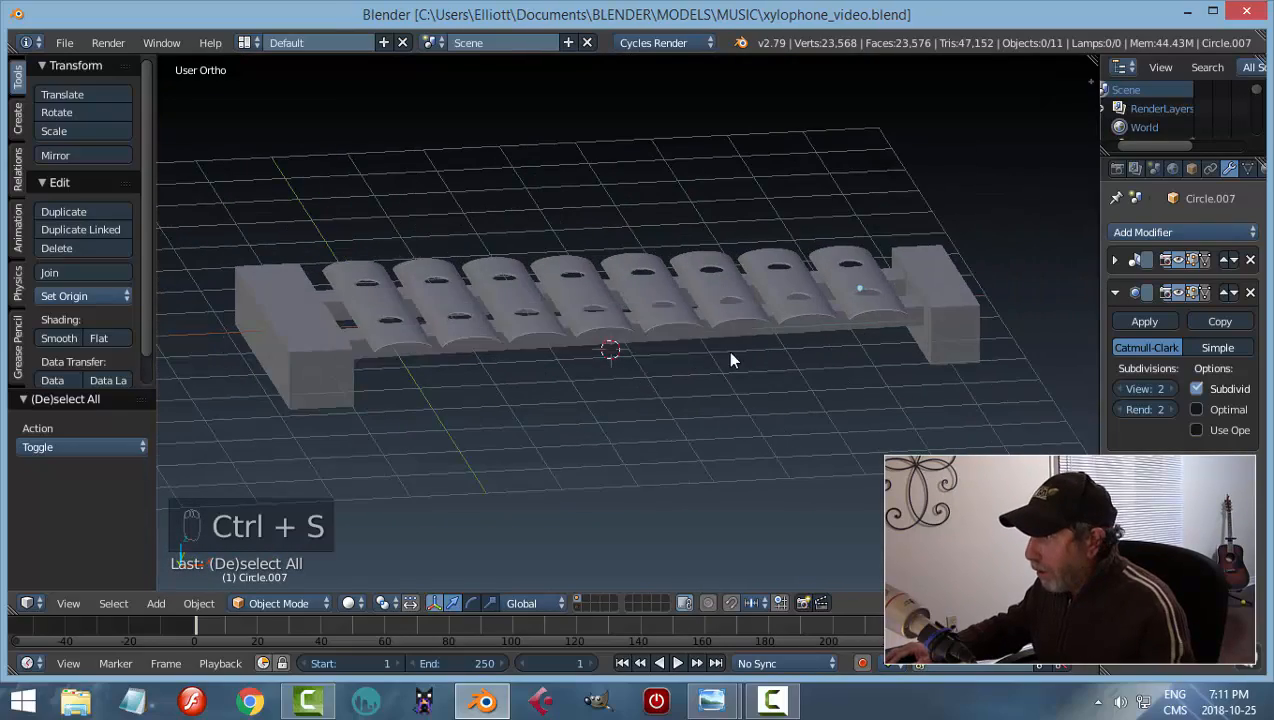
Add a Bevel modifier to the larger end block with a width of 0.0260 and 2 segments
middle_drag(730, 360, 472, 344)
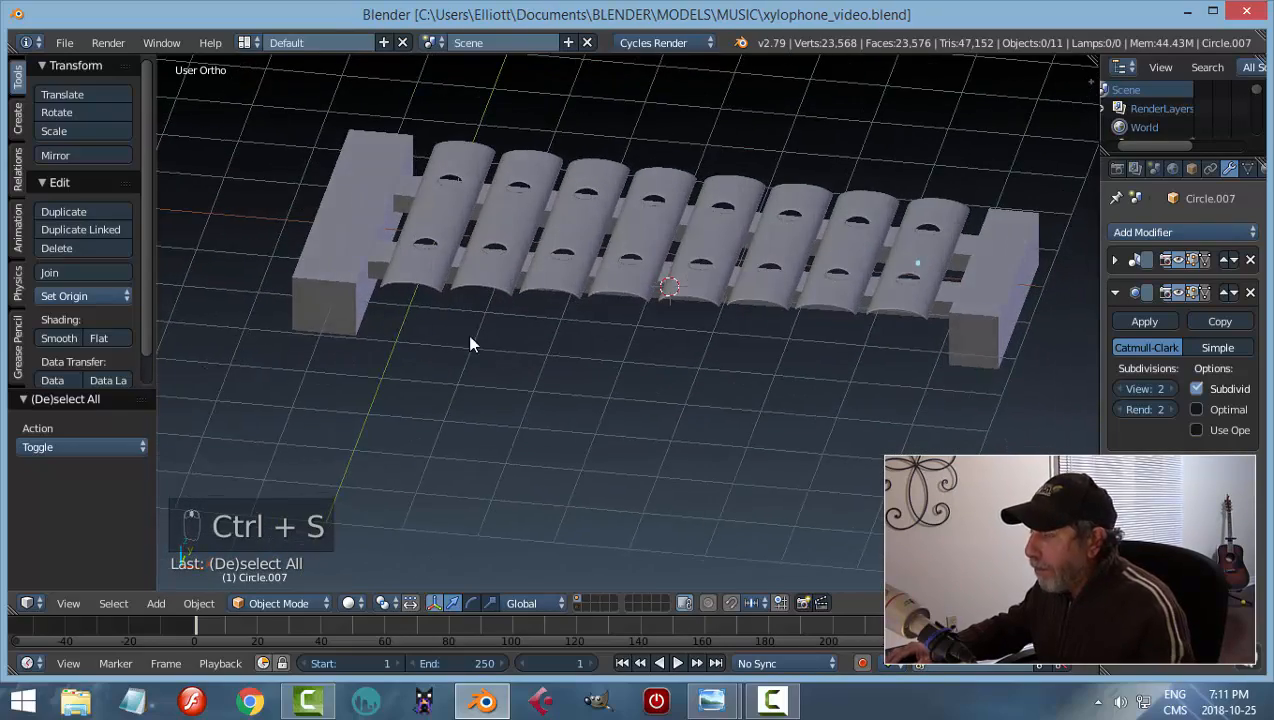
right_click(330, 265)
click(1148, 231)
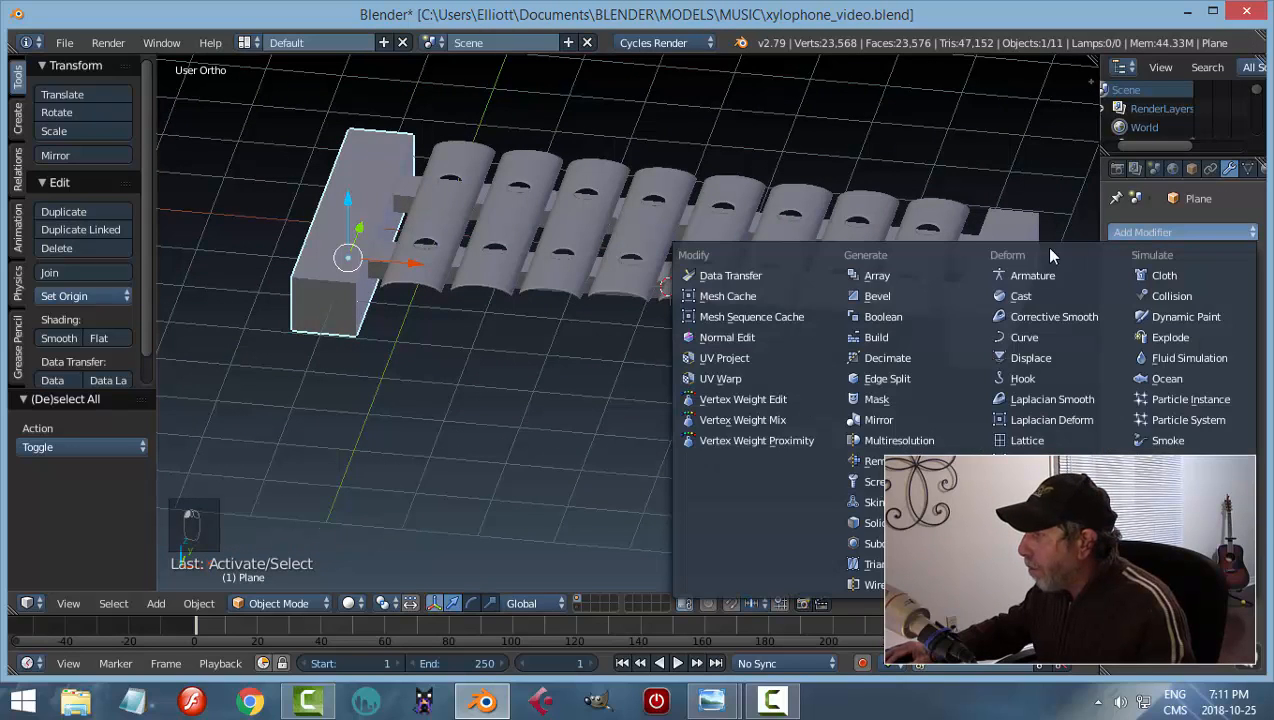
click(920, 297)
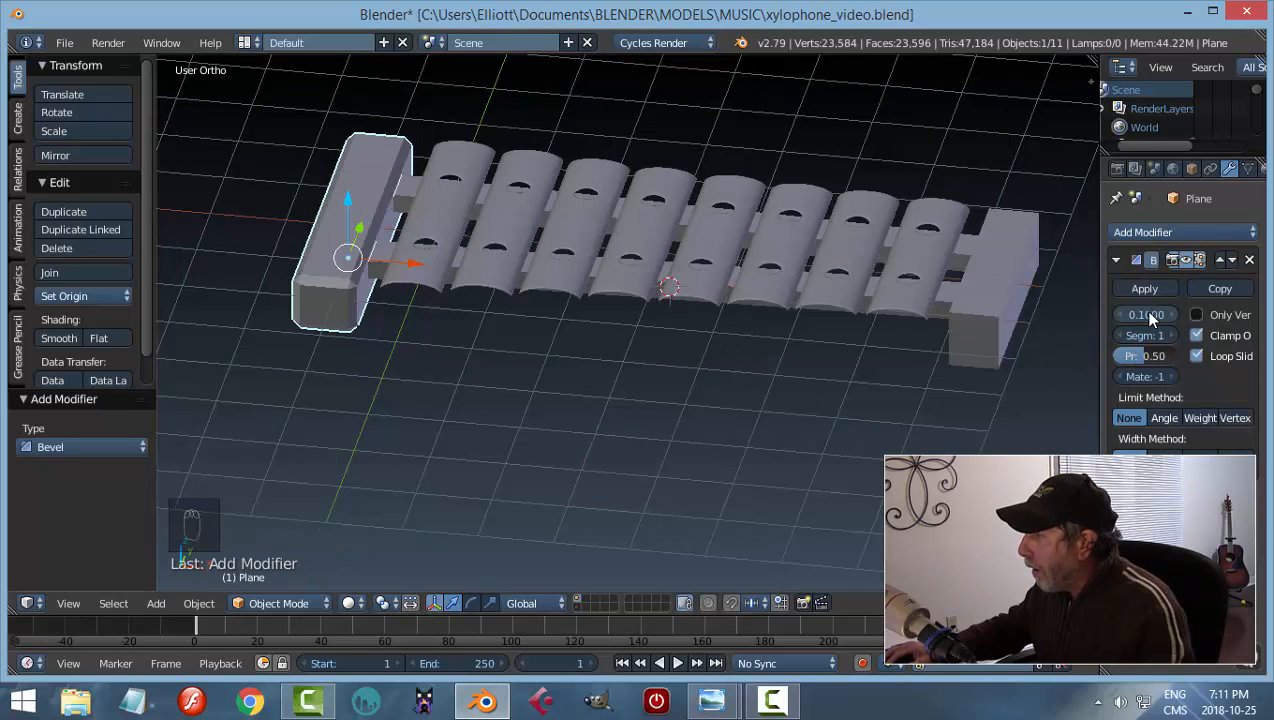
drag(1149, 316, 1108, 316)
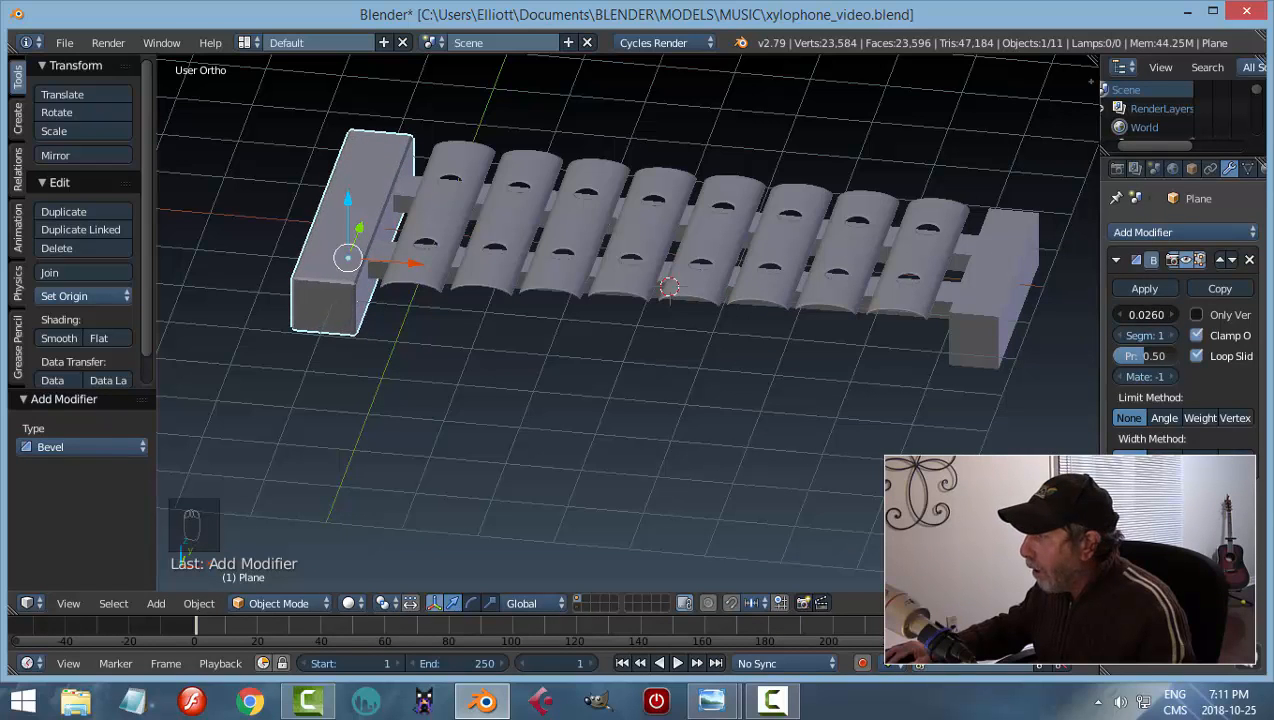
key(a)
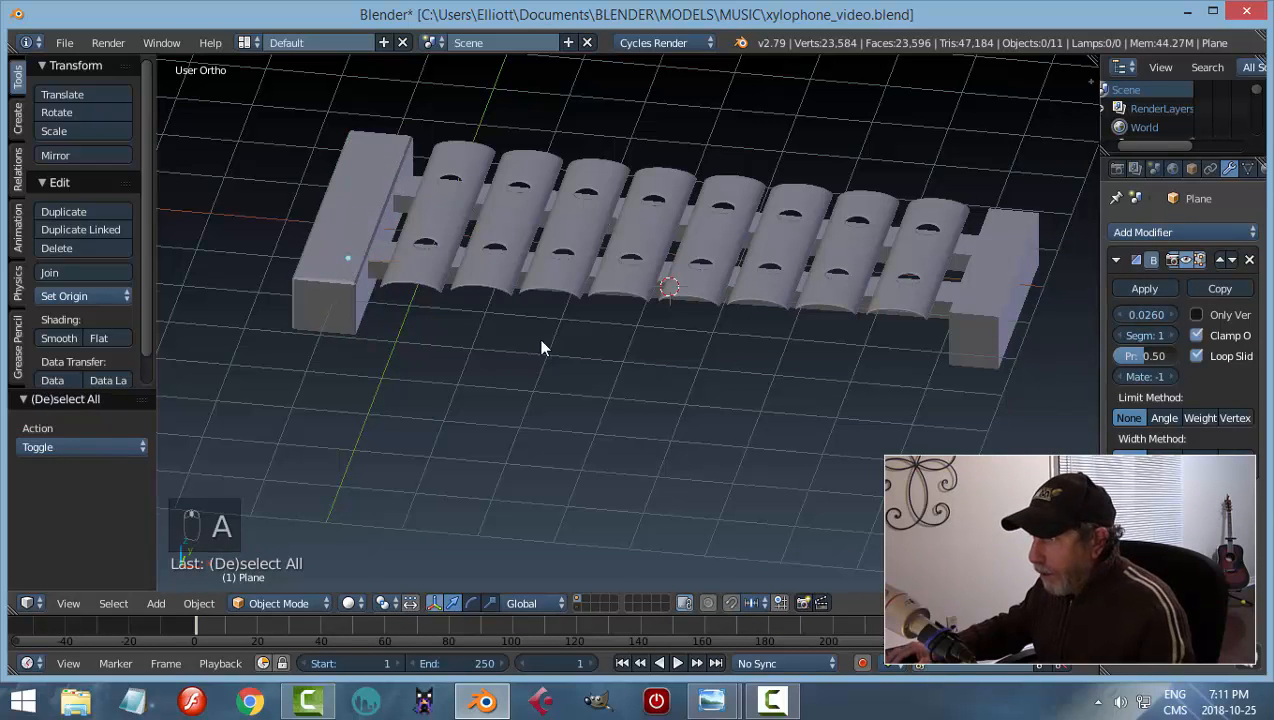
middle_drag(540, 345, 503, 365)
scroll(503, 365, up, 2)
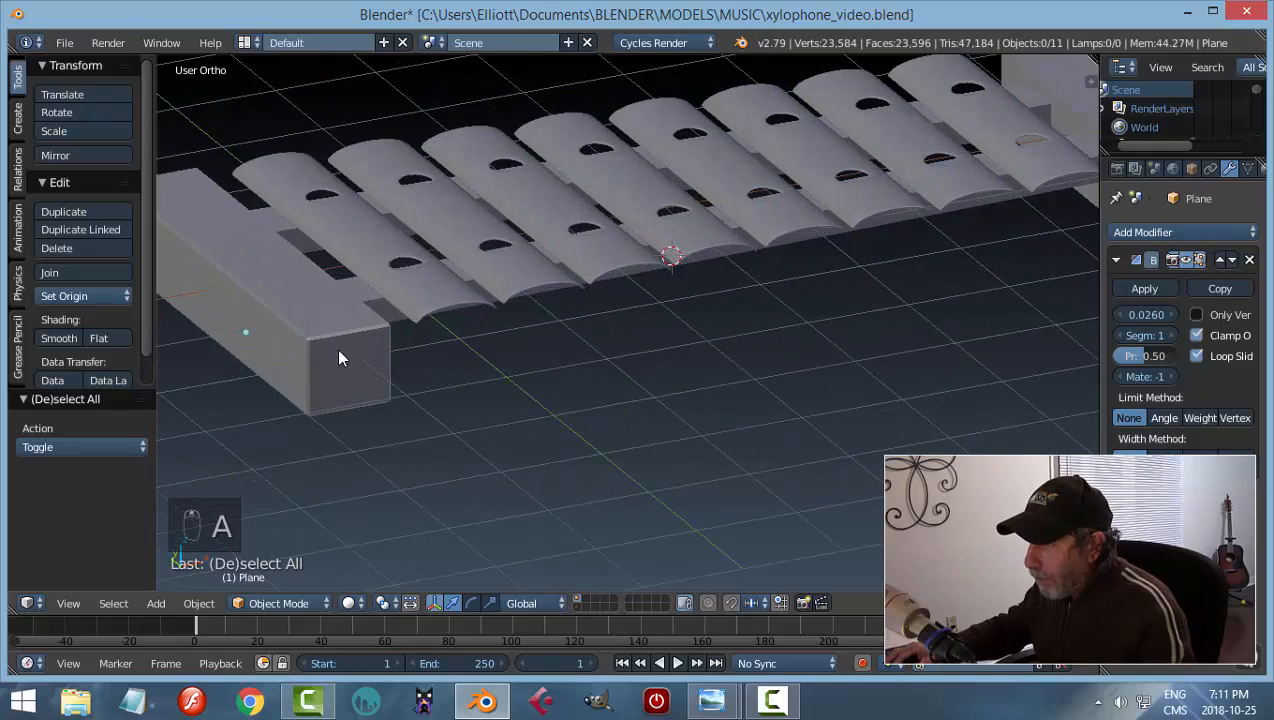
right_click(336, 347)
click(1171, 337)
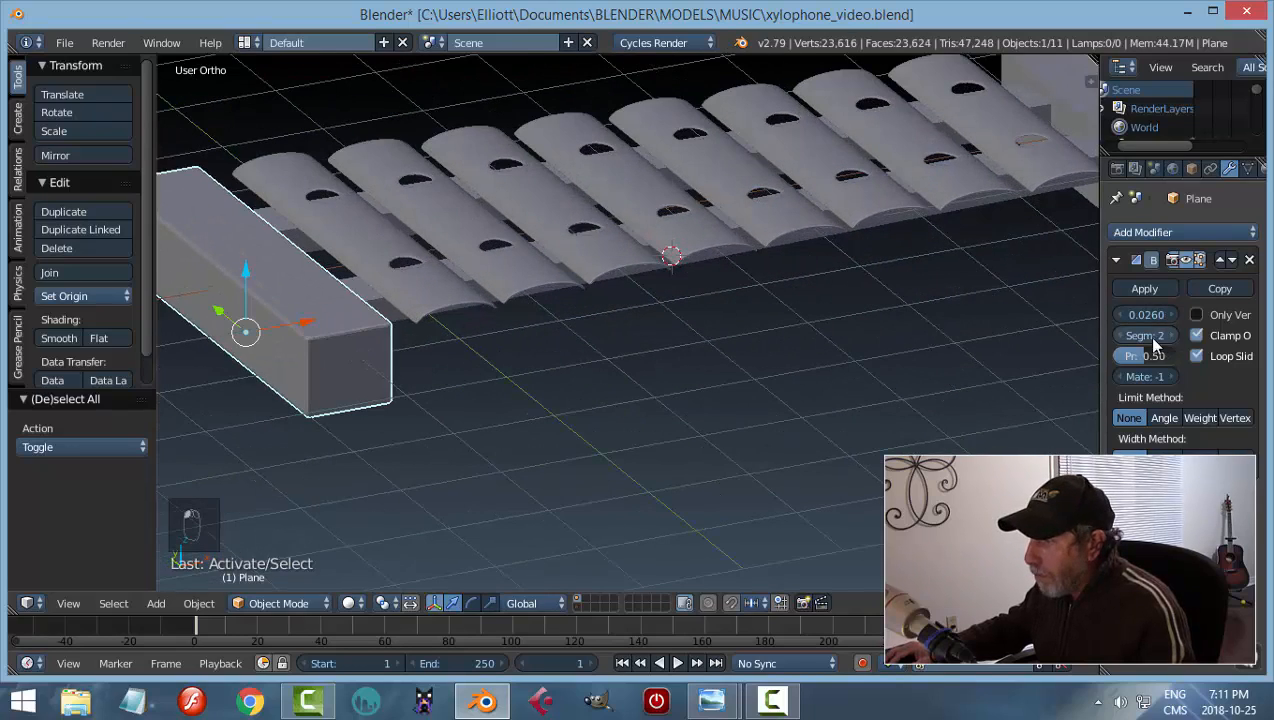
middle_drag(874, 368, 700, 358)
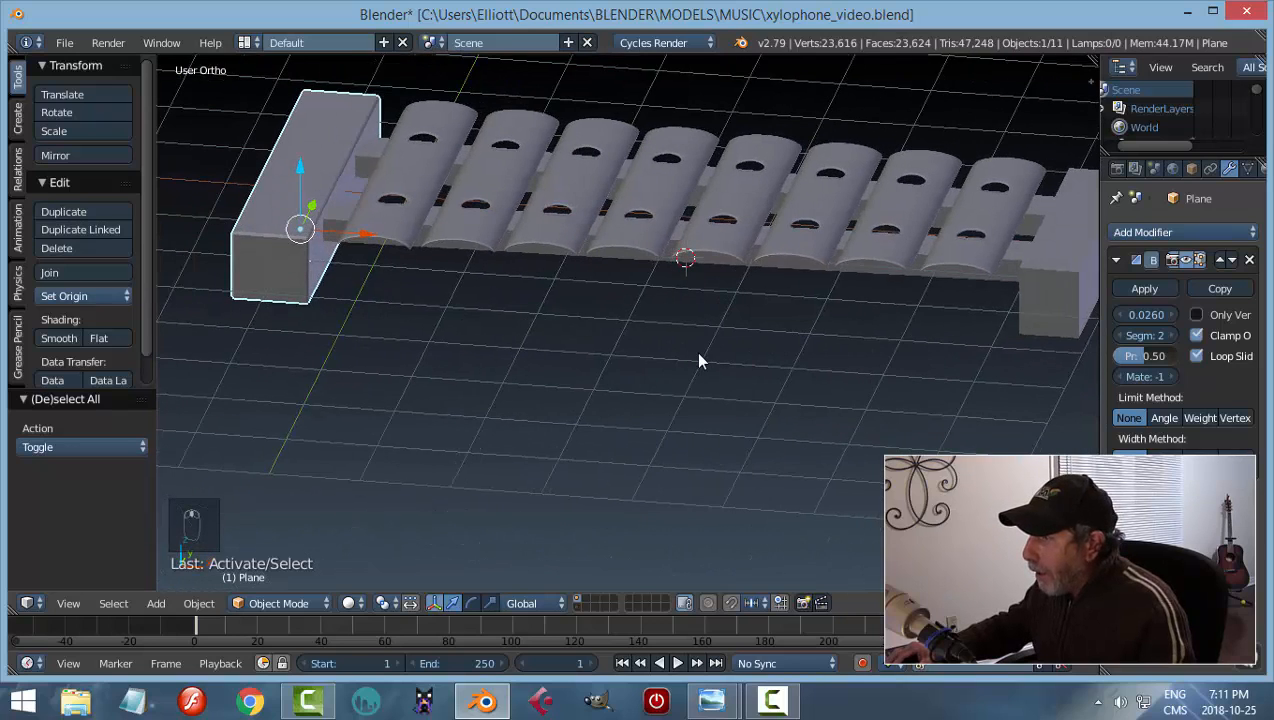
Link the larger end block's modifiers to the smaller end block so both share the same bevel
right_click(1047, 284)
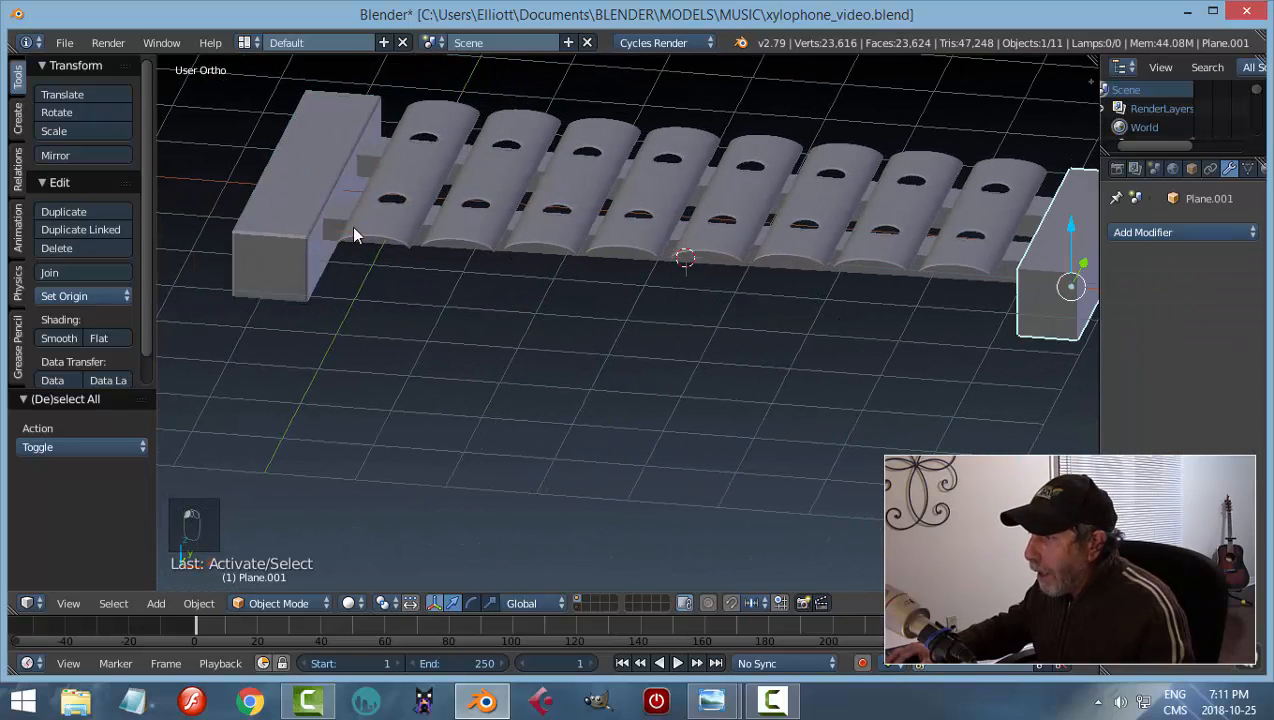
shift+right_click(283, 213)
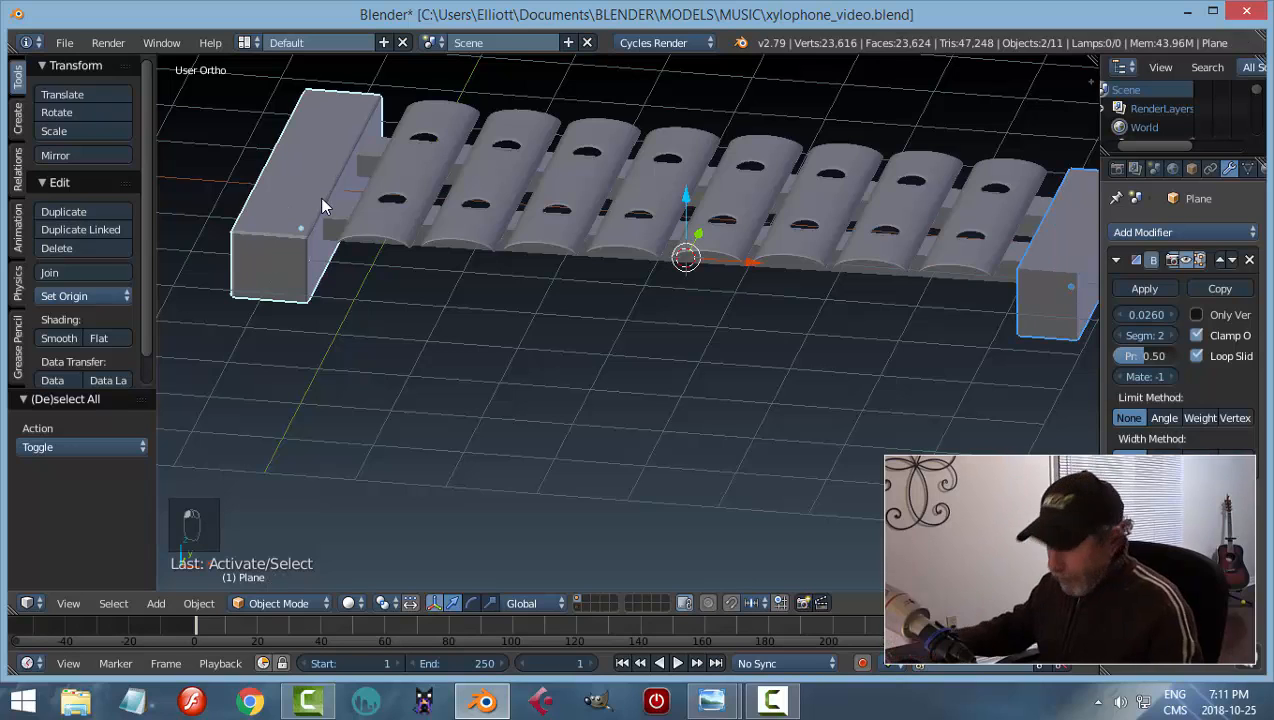
key(ctrl+l)
click(321, 200)
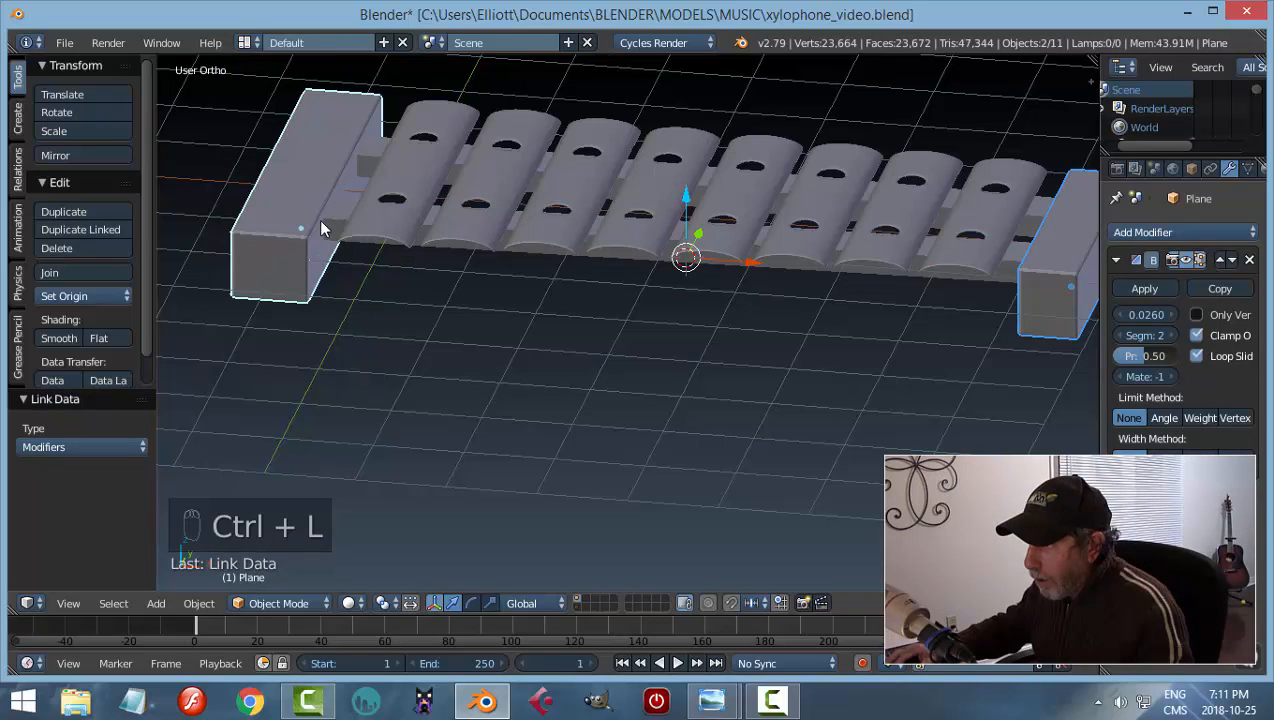
Try to link the larger end block's modifiers to the mirrored rails, and undo the link
right_click(335, 210)
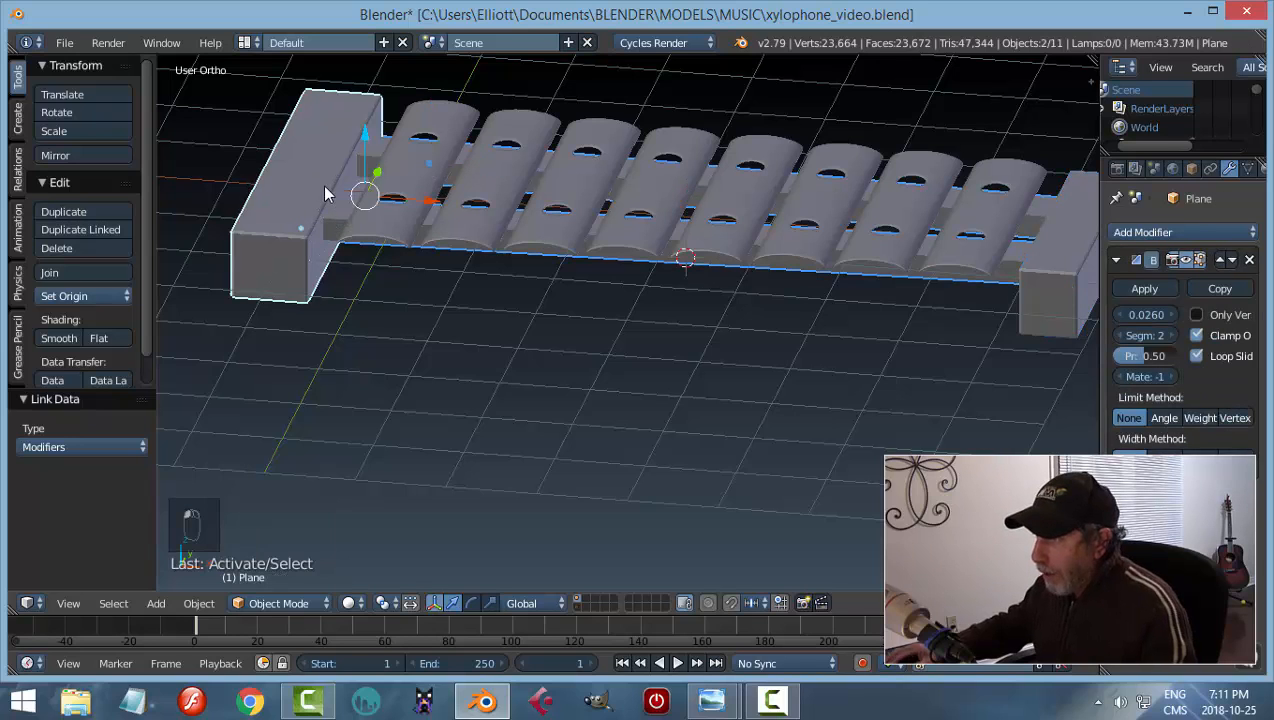
key(ctrl+l)
click(324, 199)
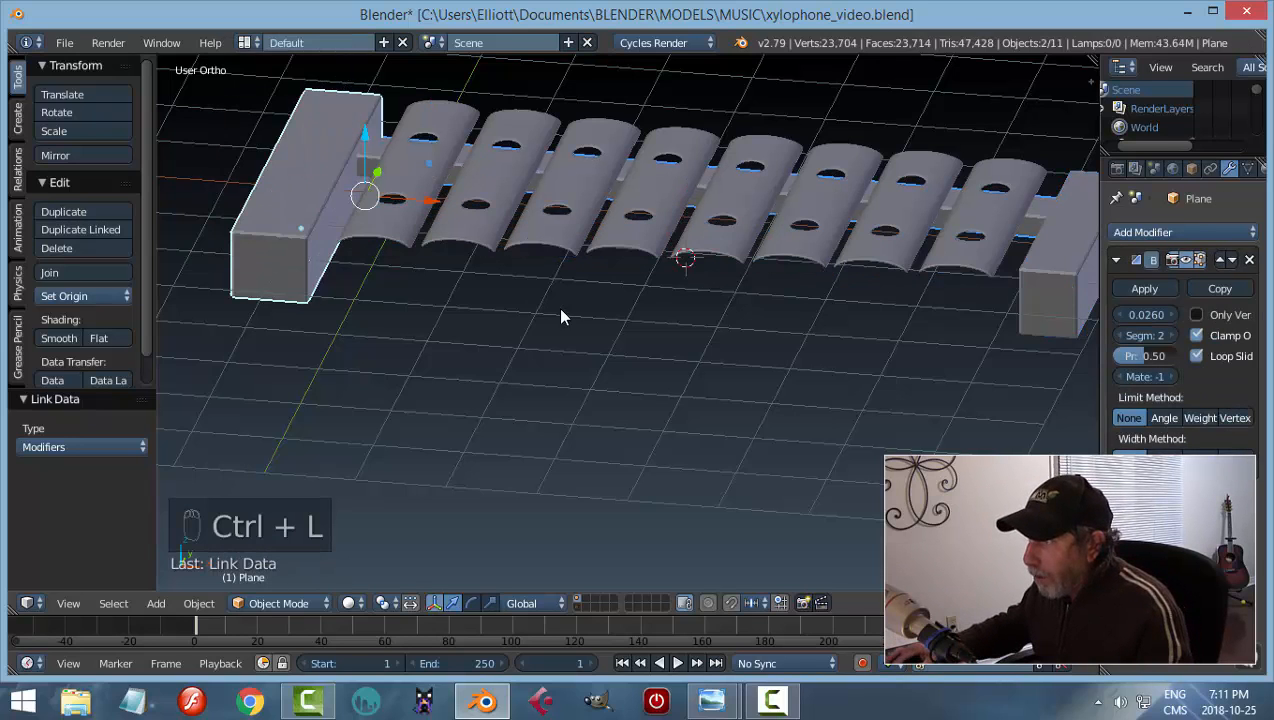
key(ctrl+z)
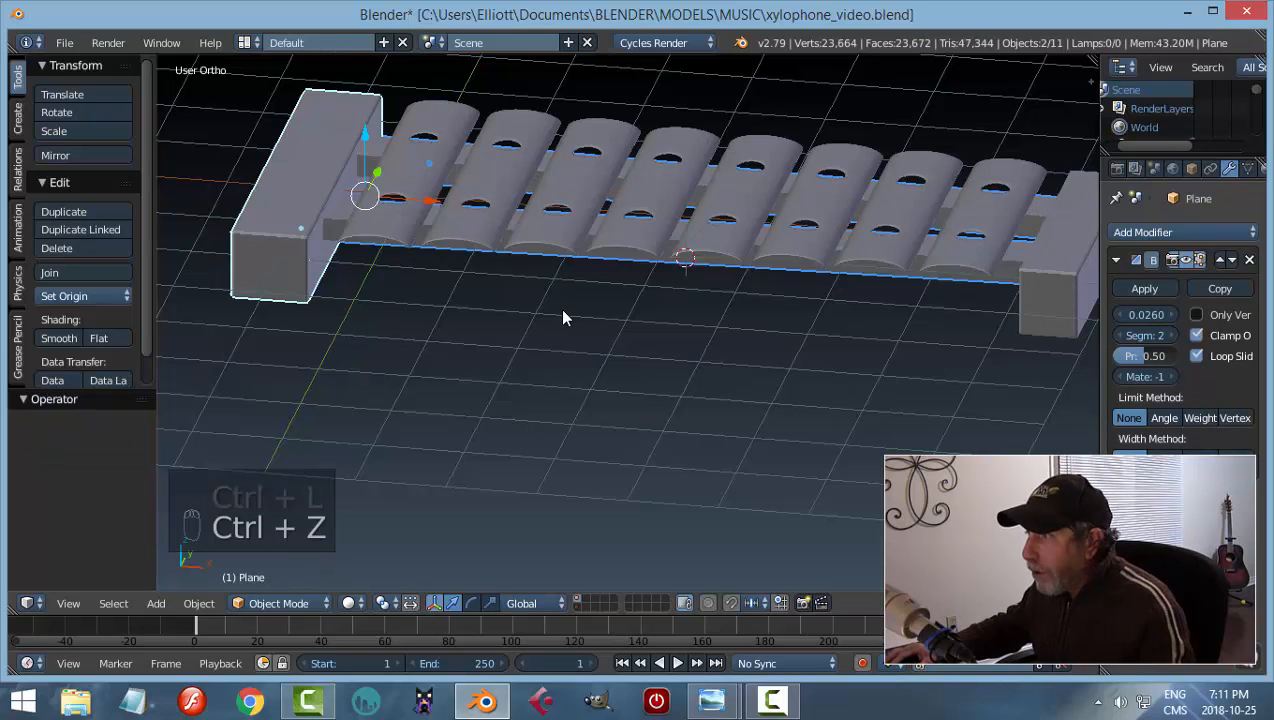
Apply the rails' Mirror modifier and link the larger end block's modifiers to the rails
right_click(339, 226)
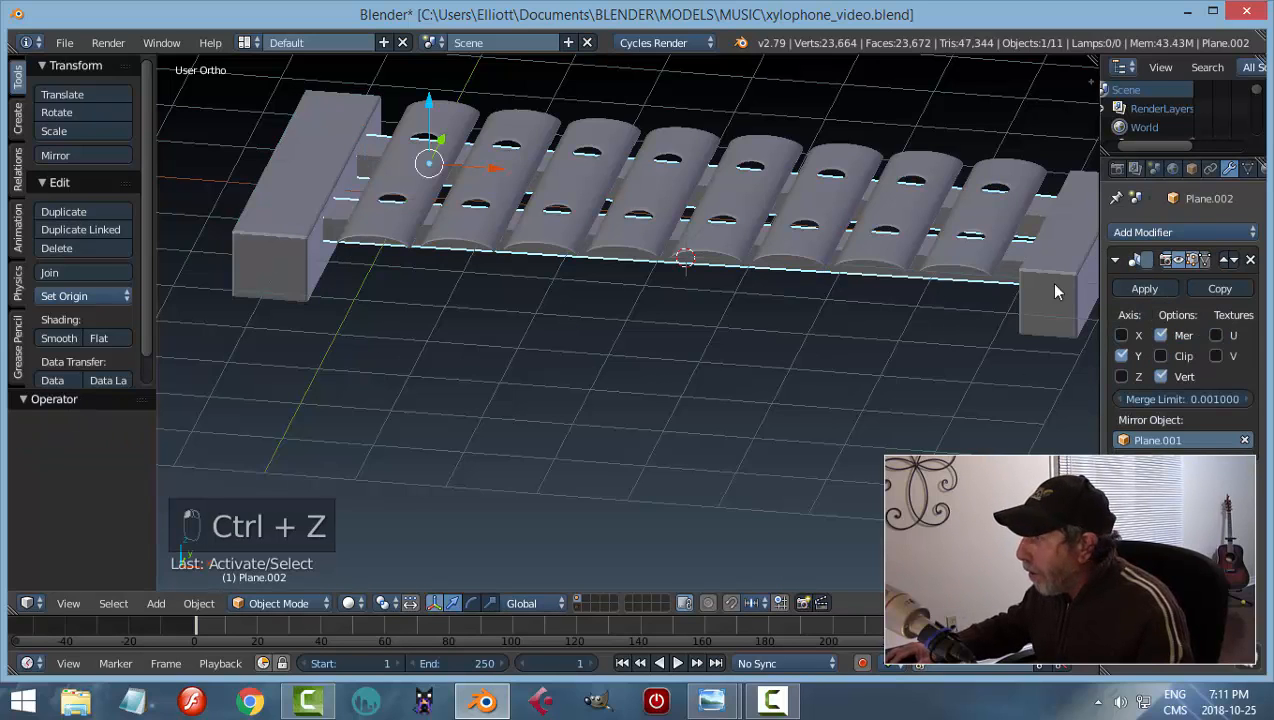
click(1140, 288)
shift+right_click(298, 191)
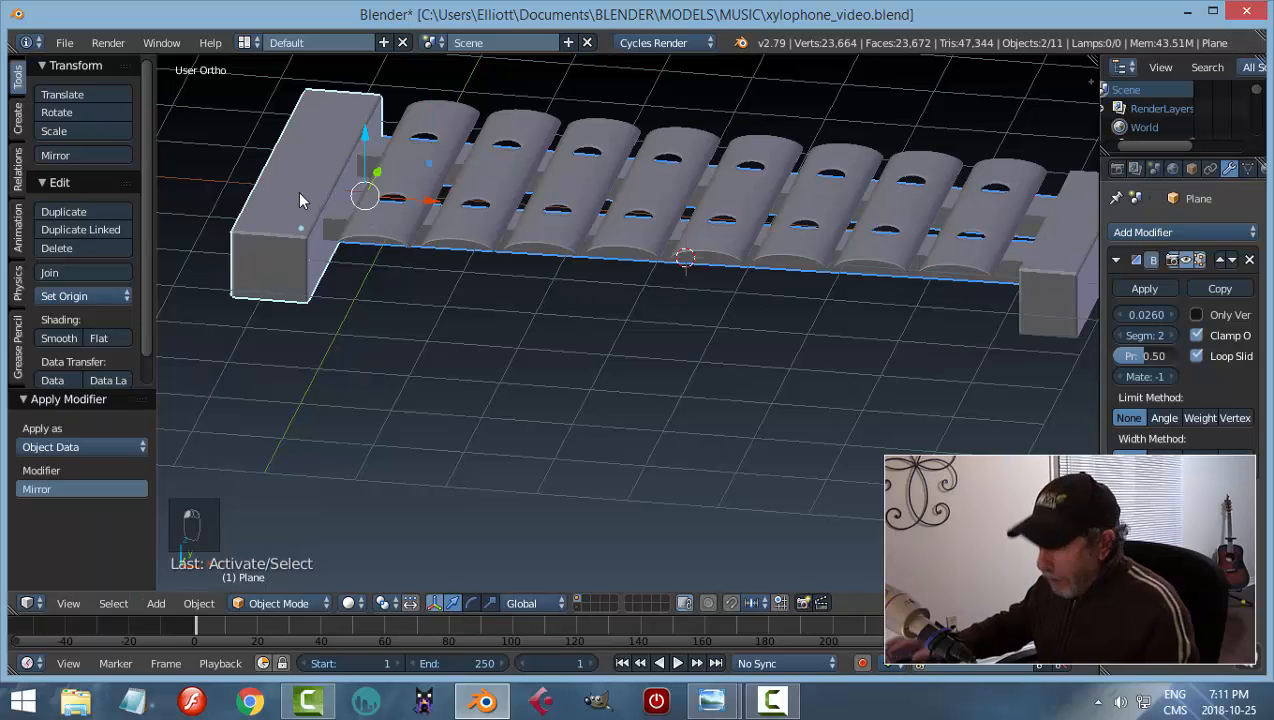
key(ctrl+l)
click(300, 200)
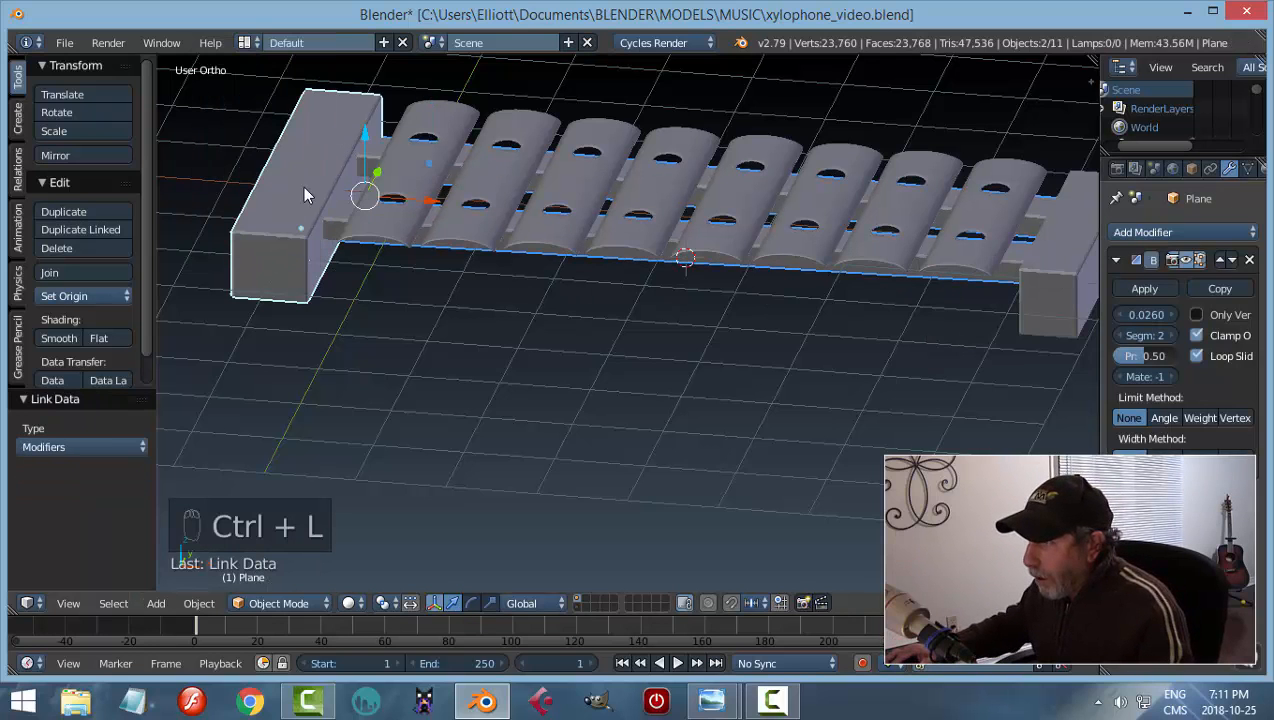
Clear the selection and save the file with the beveled frame
key(a)
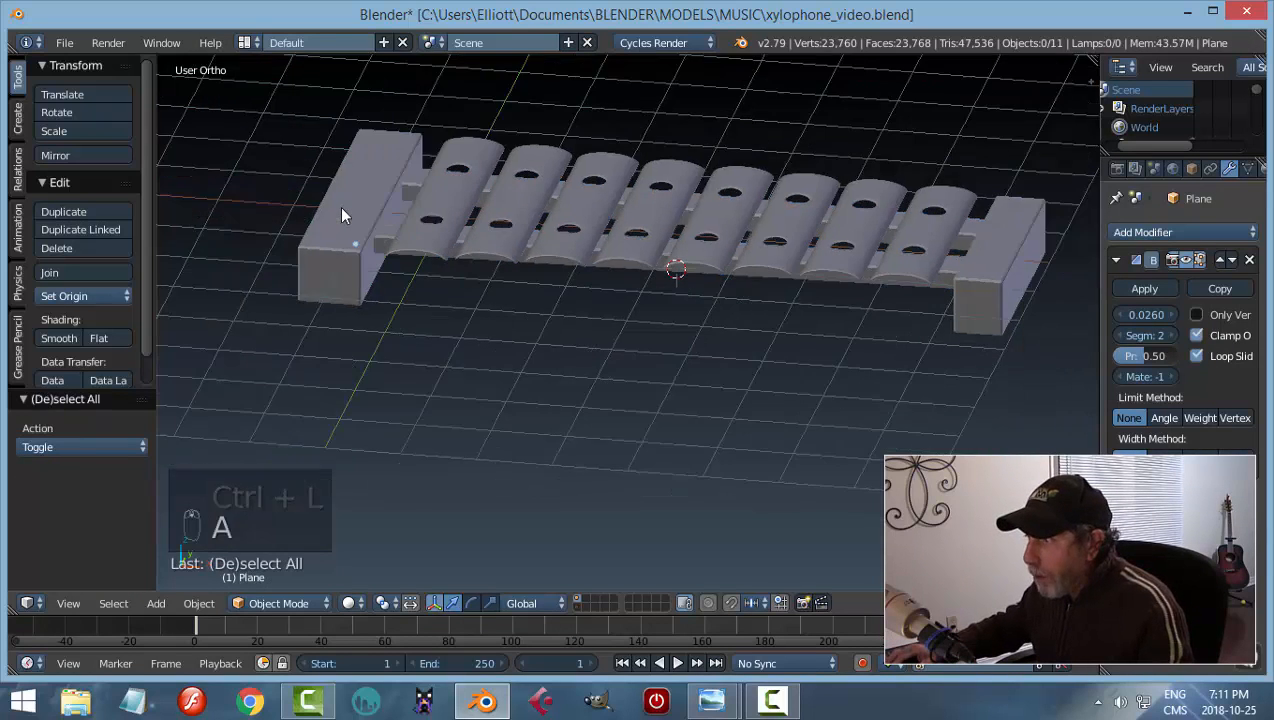
middle_drag(343, 213, 778, 384)
key(ctrl+s)
Turn on Ambient Occlusion and a red Matcap for the viewport shading
key(n)
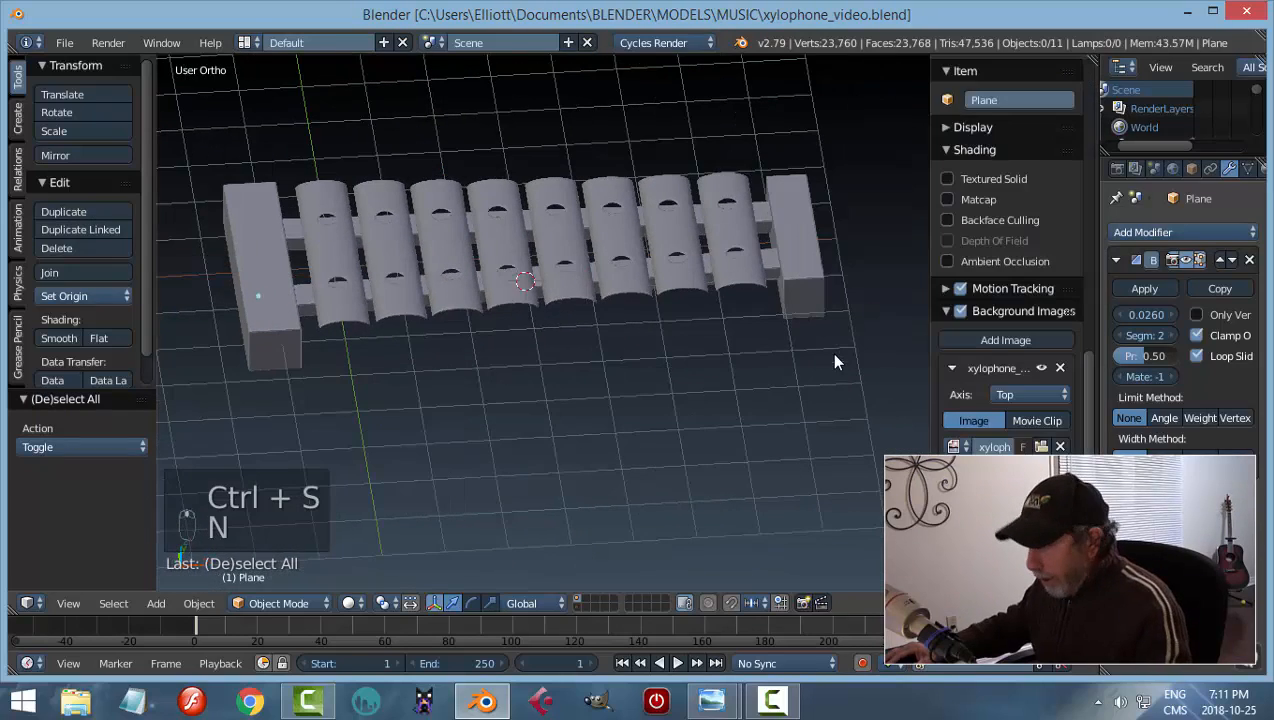
click(946, 311)
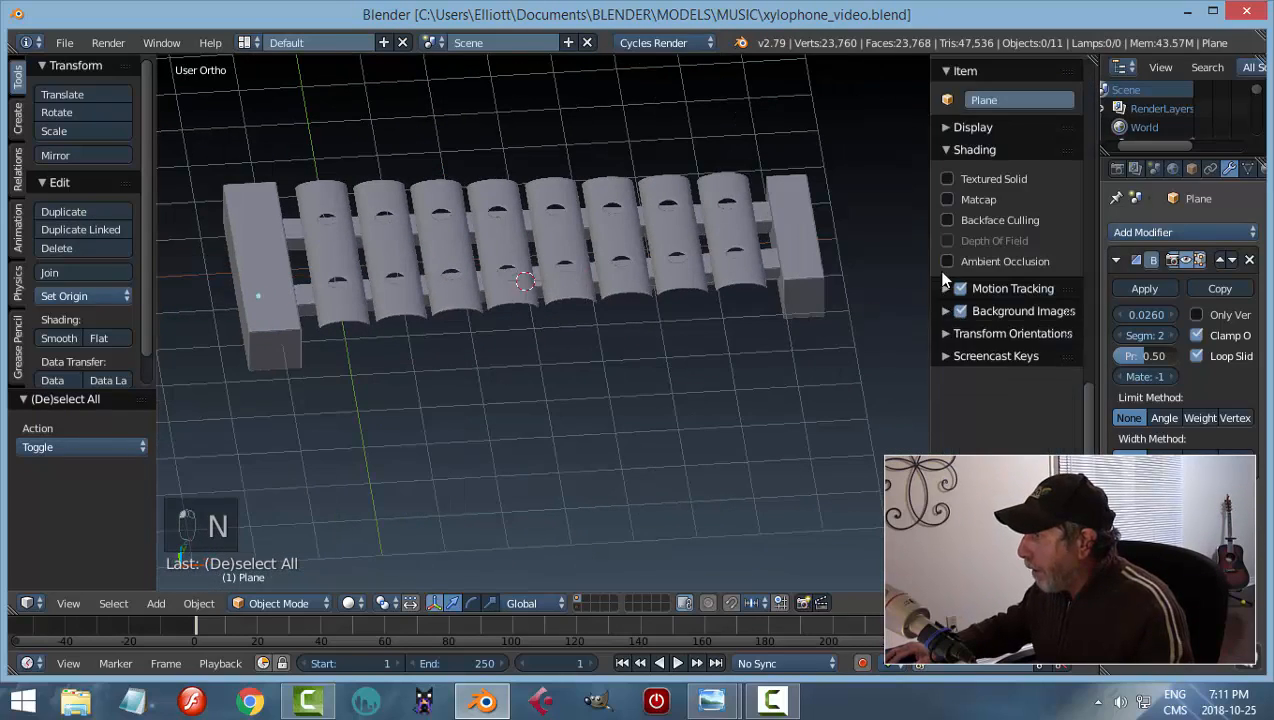
click(947, 261)
click(947, 199)
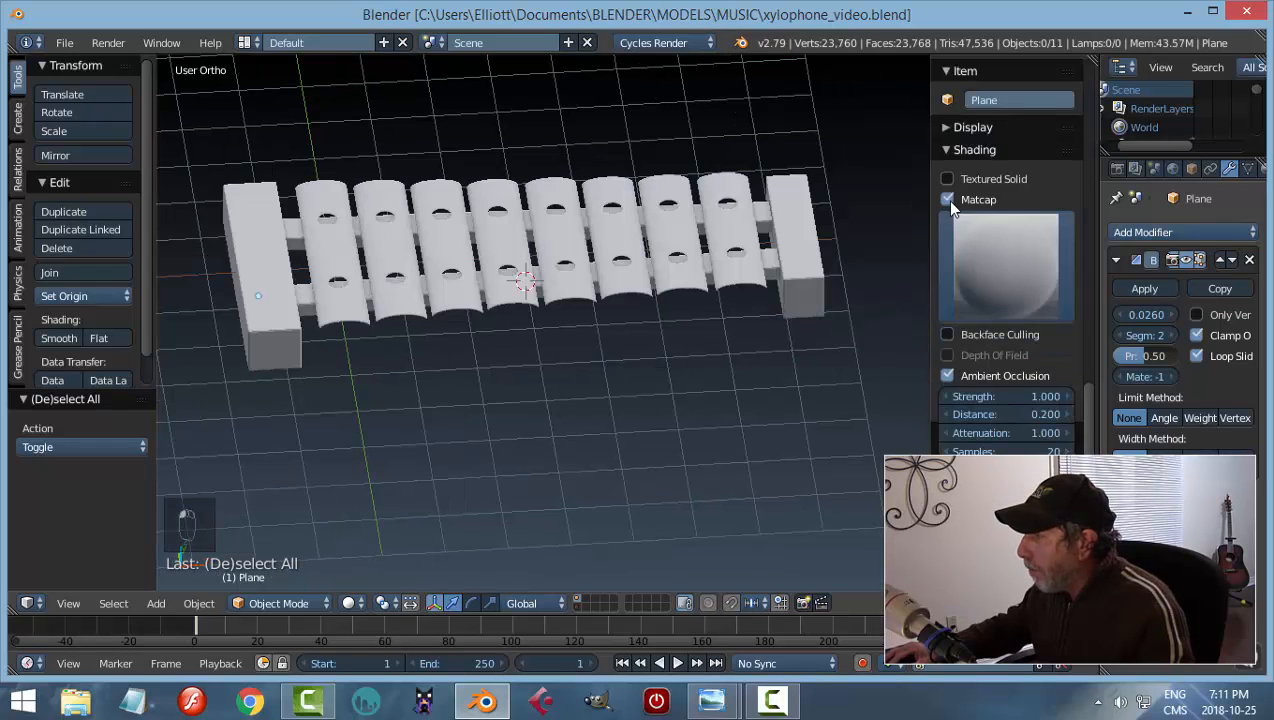
click(998, 255)
click(803, 390)
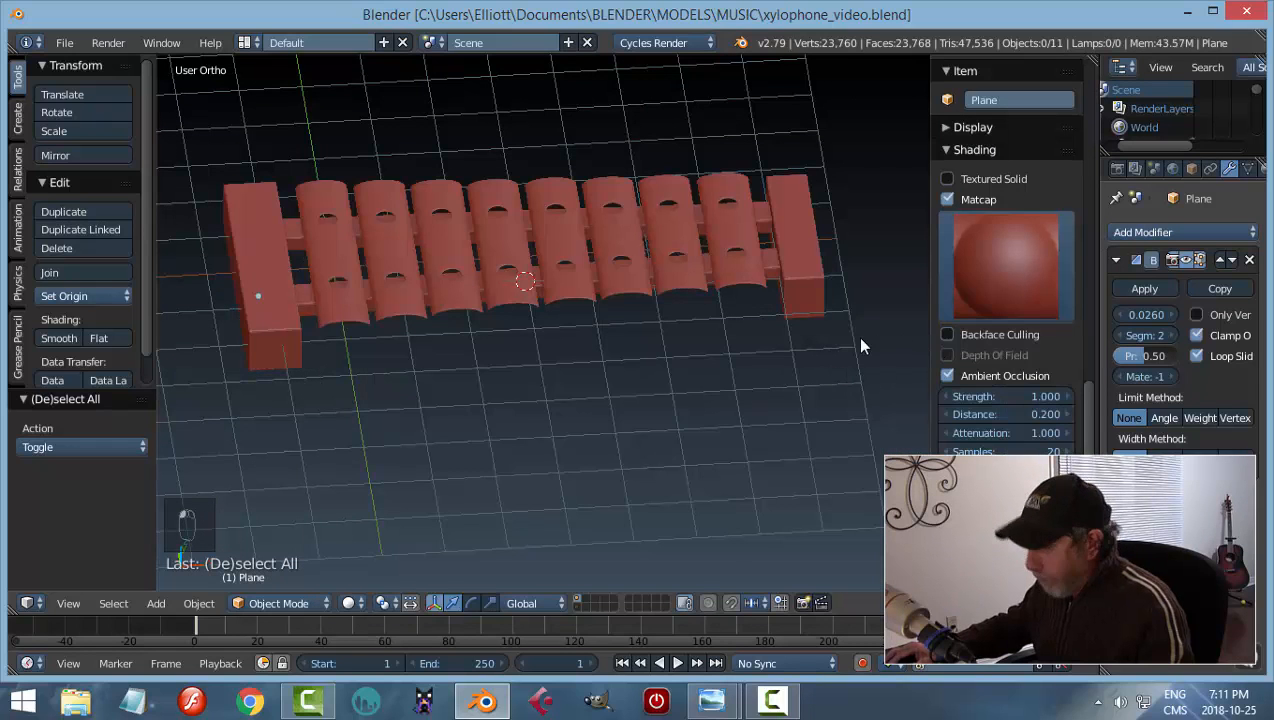
key(n)
Enter Edit Mode on the bar next to the larger end block and switch to edge selection
scroll(734, 421, up, 3)
middle_drag(734, 421, 475, 199)
right_click(475, 199)
key(Tab)
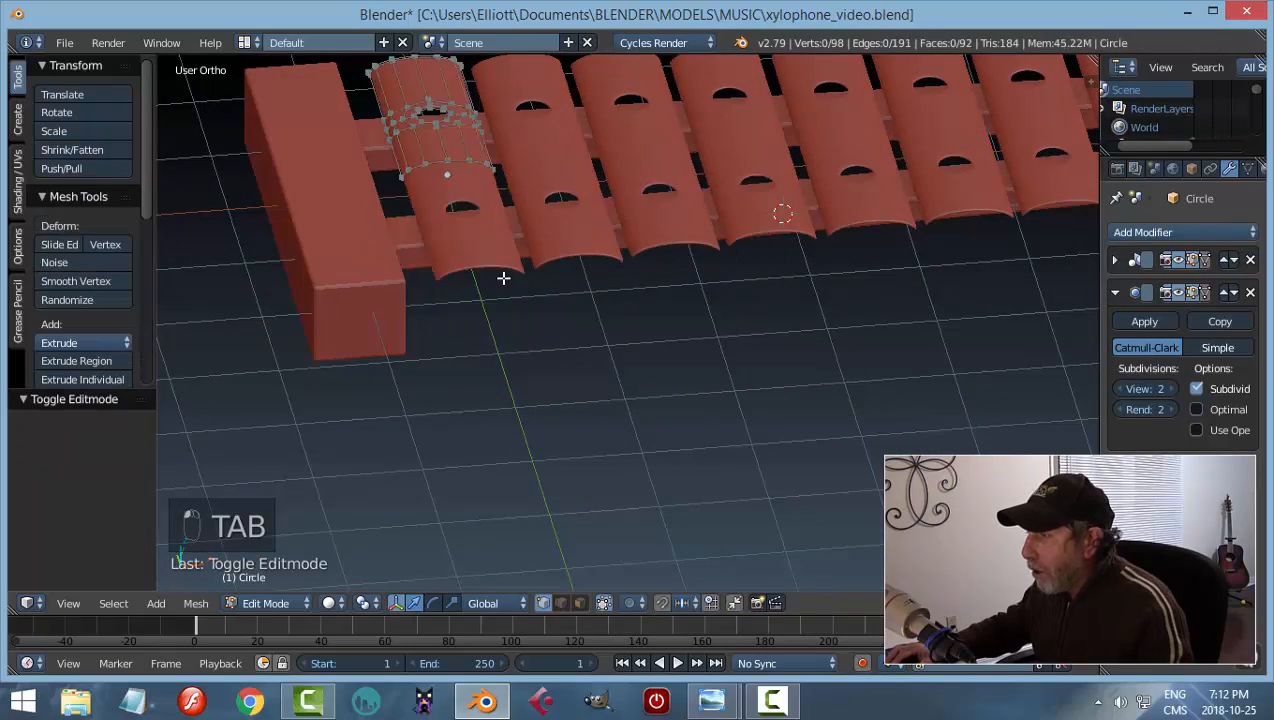
scroll(503, 278, up, 3)
shift+middle_drag(394, 98, 489, 264)
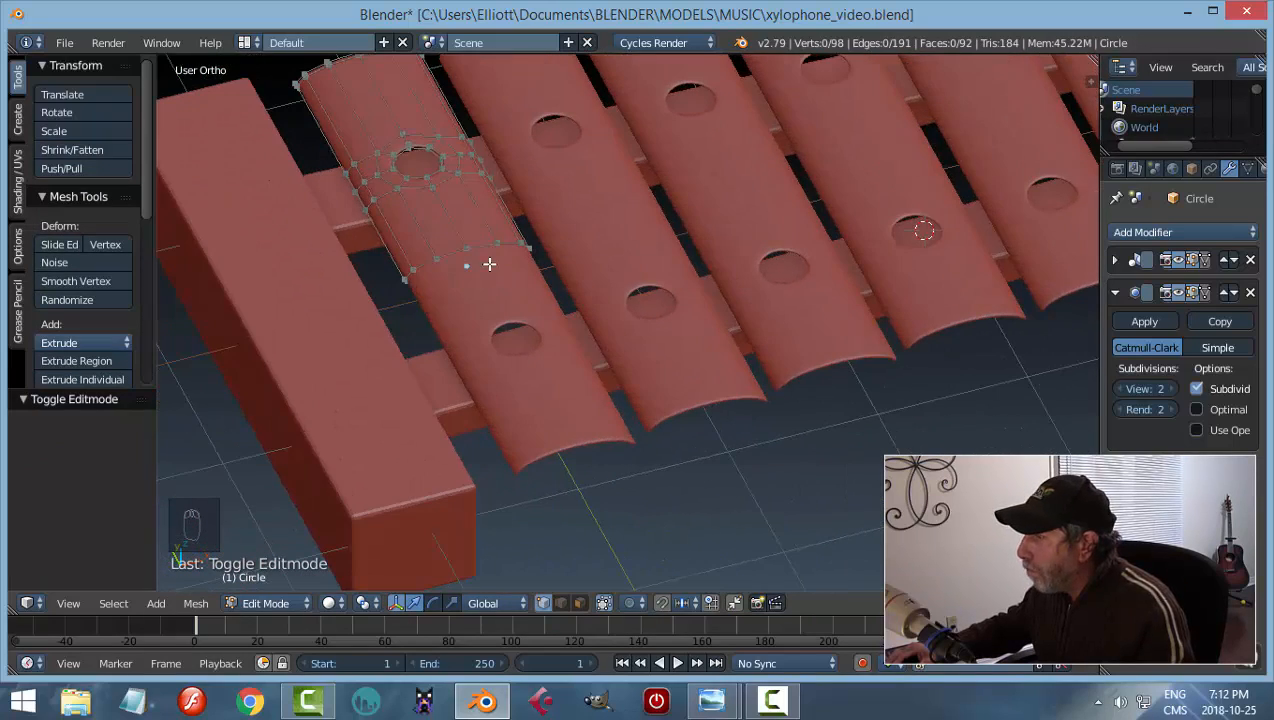
middle_drag(443, 185, 503, 285)
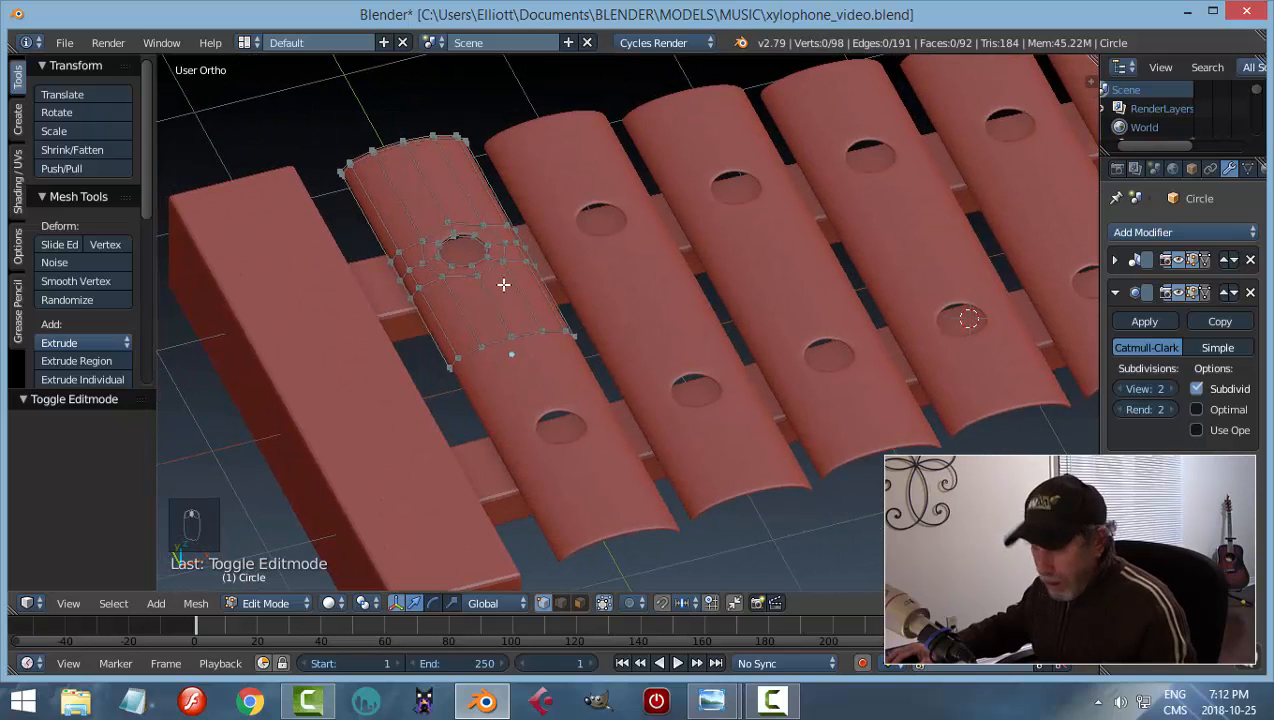
key(ctrl+Tab)
click(478, 297)
scroll(469, 276, up, 4)
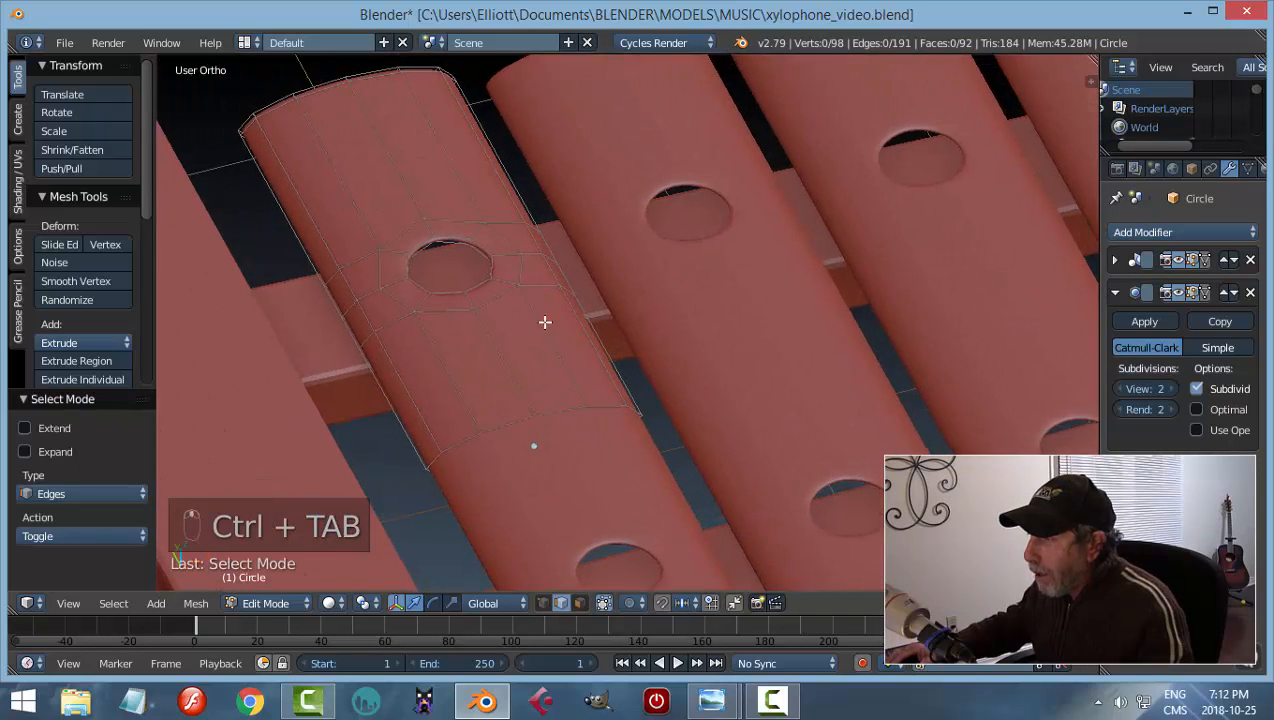
Select the edge loop around the bar's upper hole and snap the 3D cursor to the selection
scroll(409, 243, up, 2)
alt+right_click(414, 212)
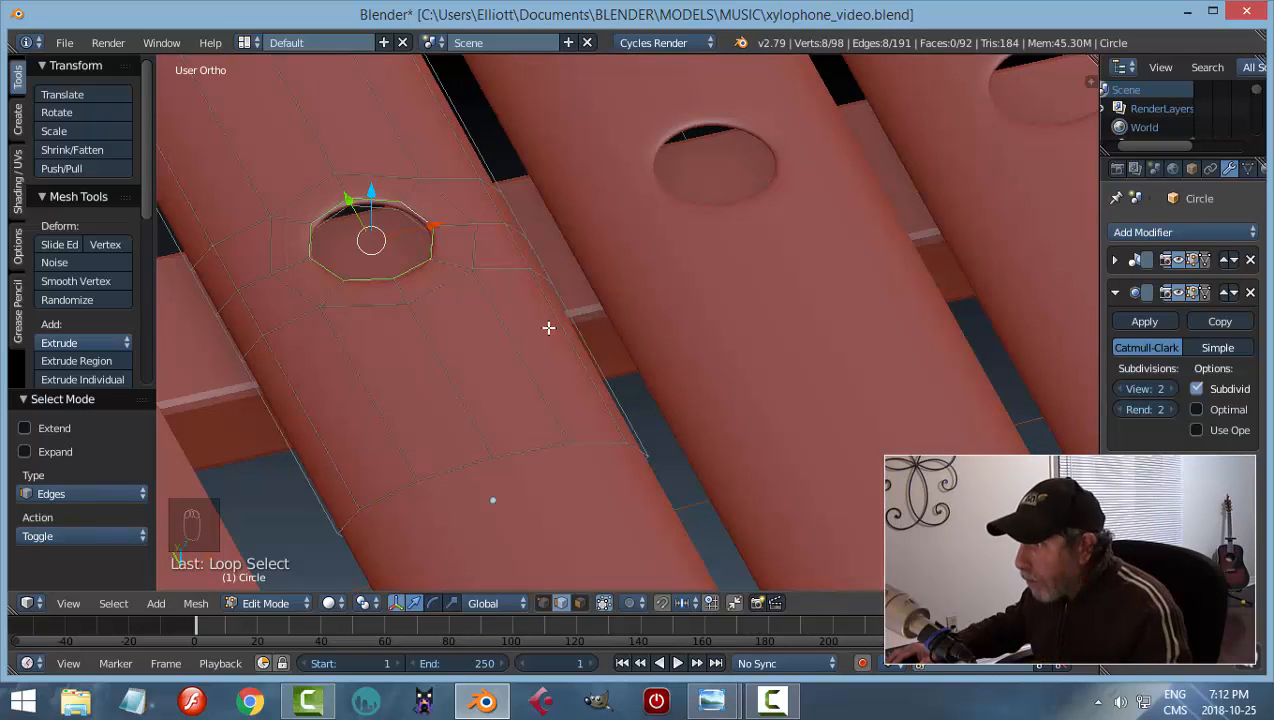
middle_drag(548, 327, 520, 297)
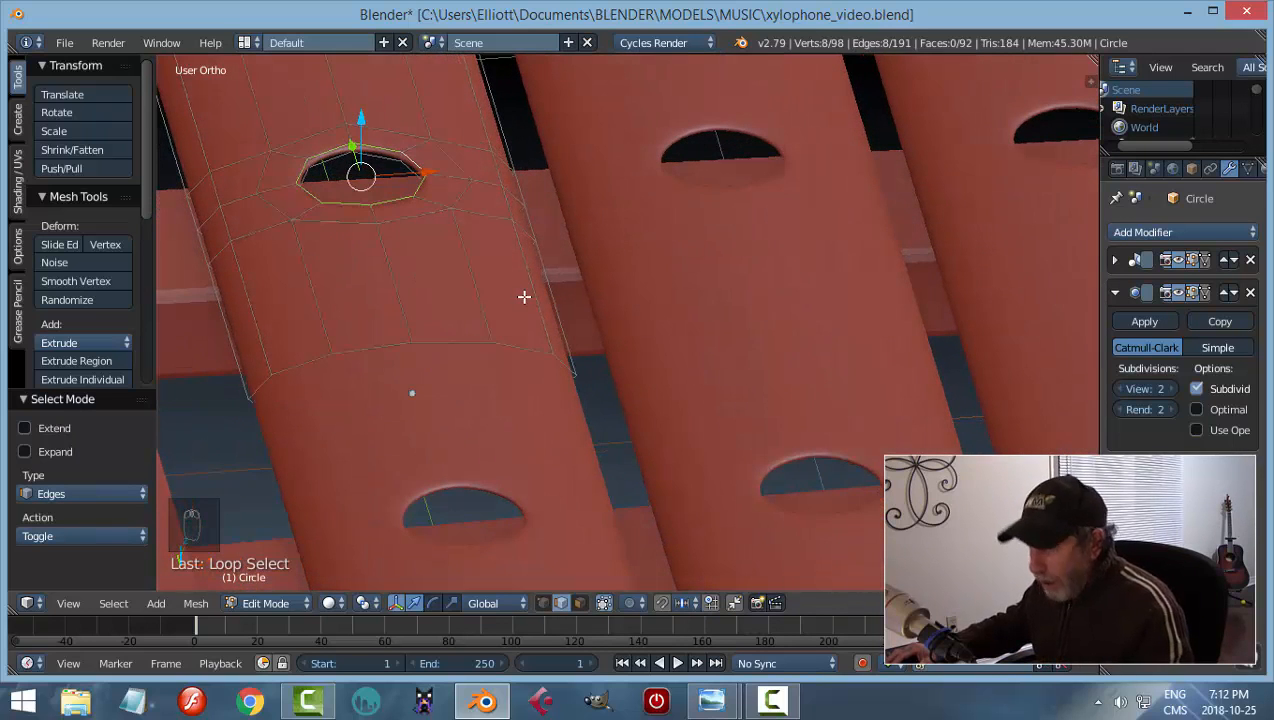
key(shift+s)
click(522, 297)
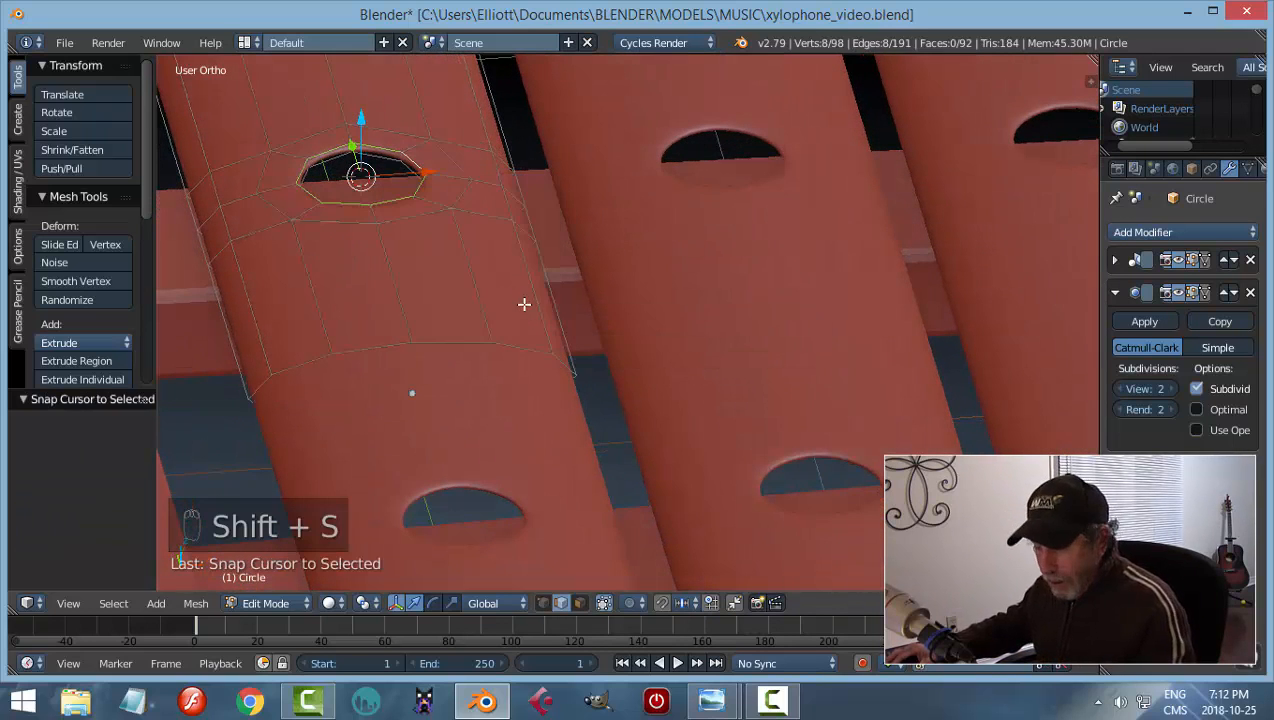
Clear the mesh selection on the bar and return to Object Mode
key(a)
key(Tab)
click(415, 307)
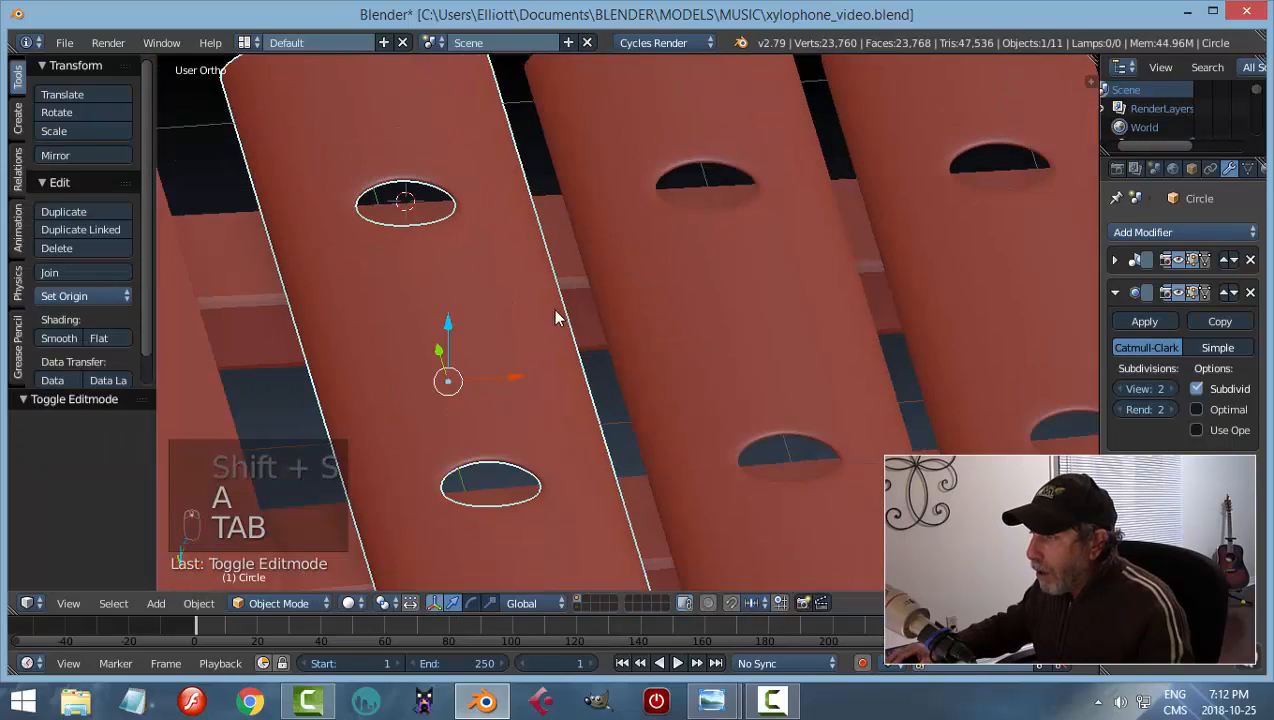
Add a mesh cylinder with 22 vertices at the 3D cursor in the first bar's upper hole
key(KP_Decimal)
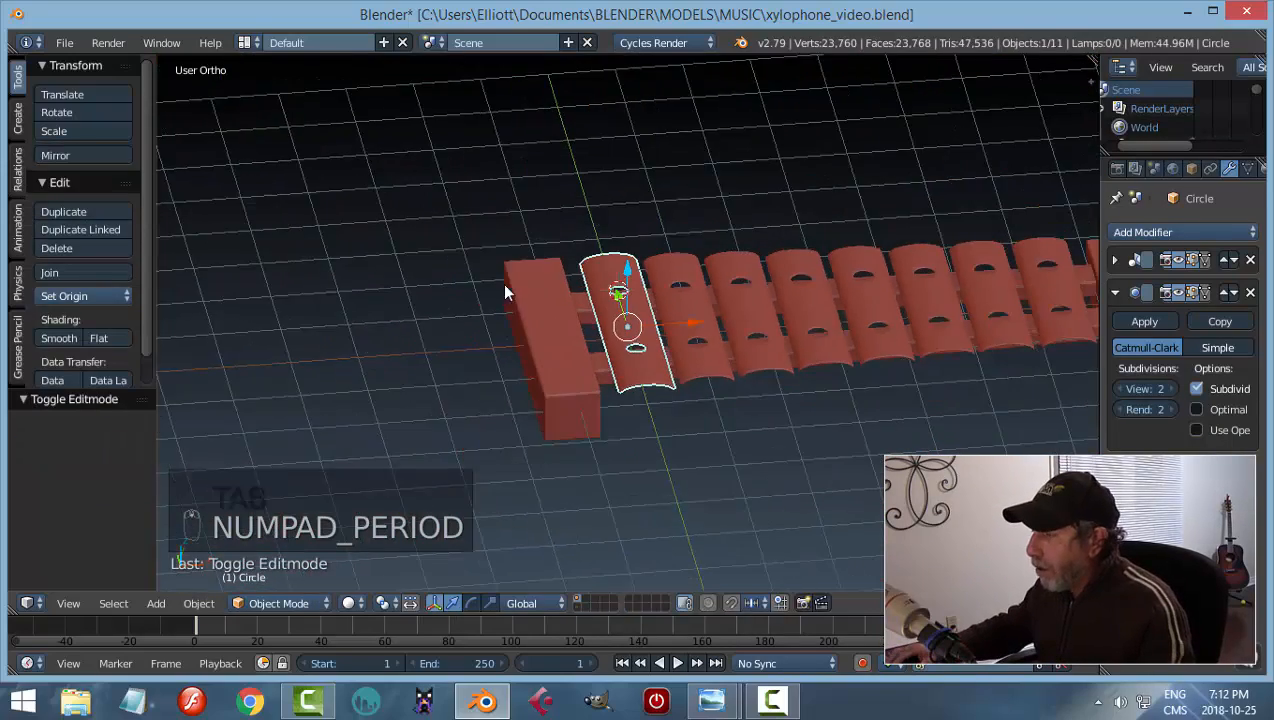
middle_drag(505, 285, 663, 354)
scroll(663, 354, up, 3)
scroll(589, 357, up, 2)
shift+middle_drag(547, 336, 623, 315)
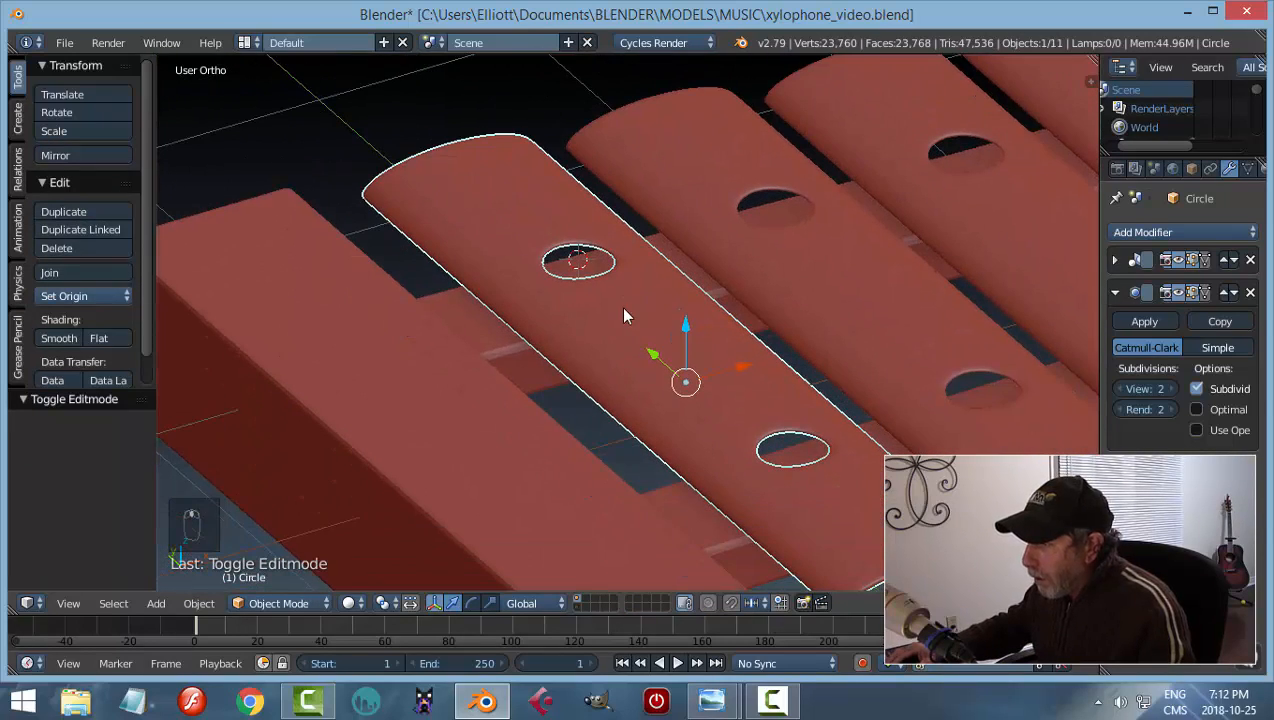
key(shift+a)
mouse_move(631, 304)
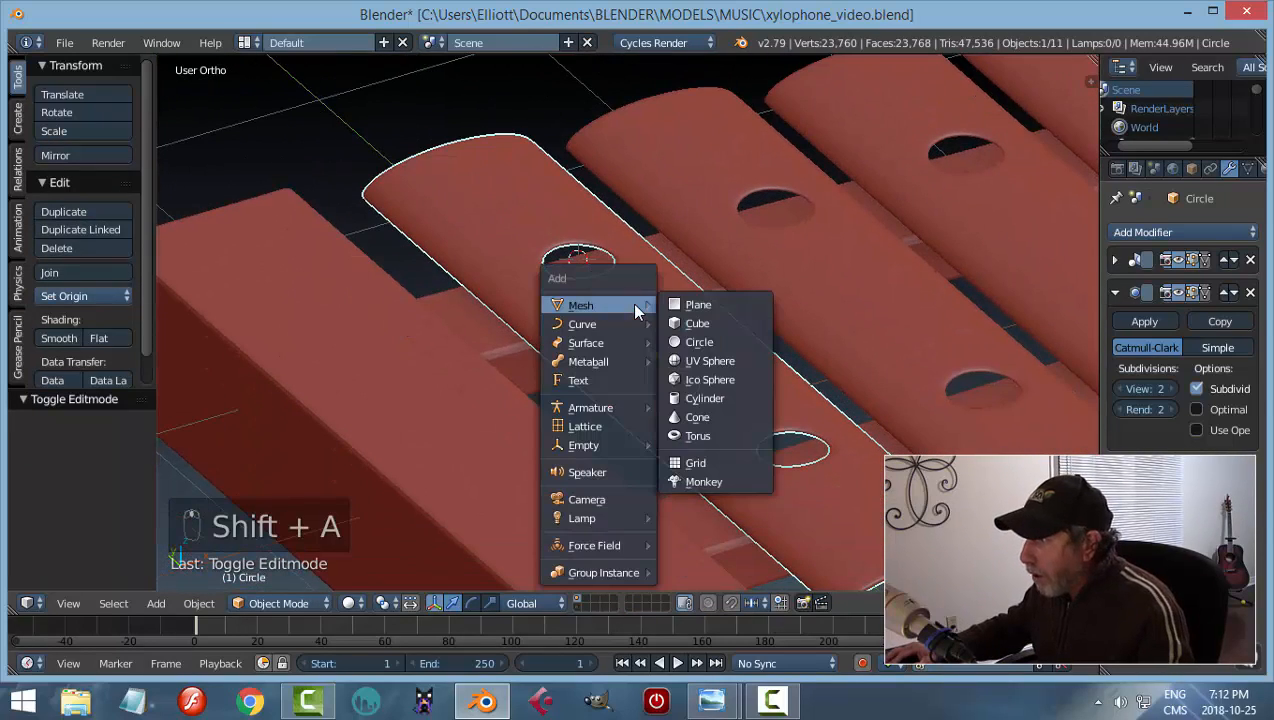
click(703, 399)
click(97, 447)
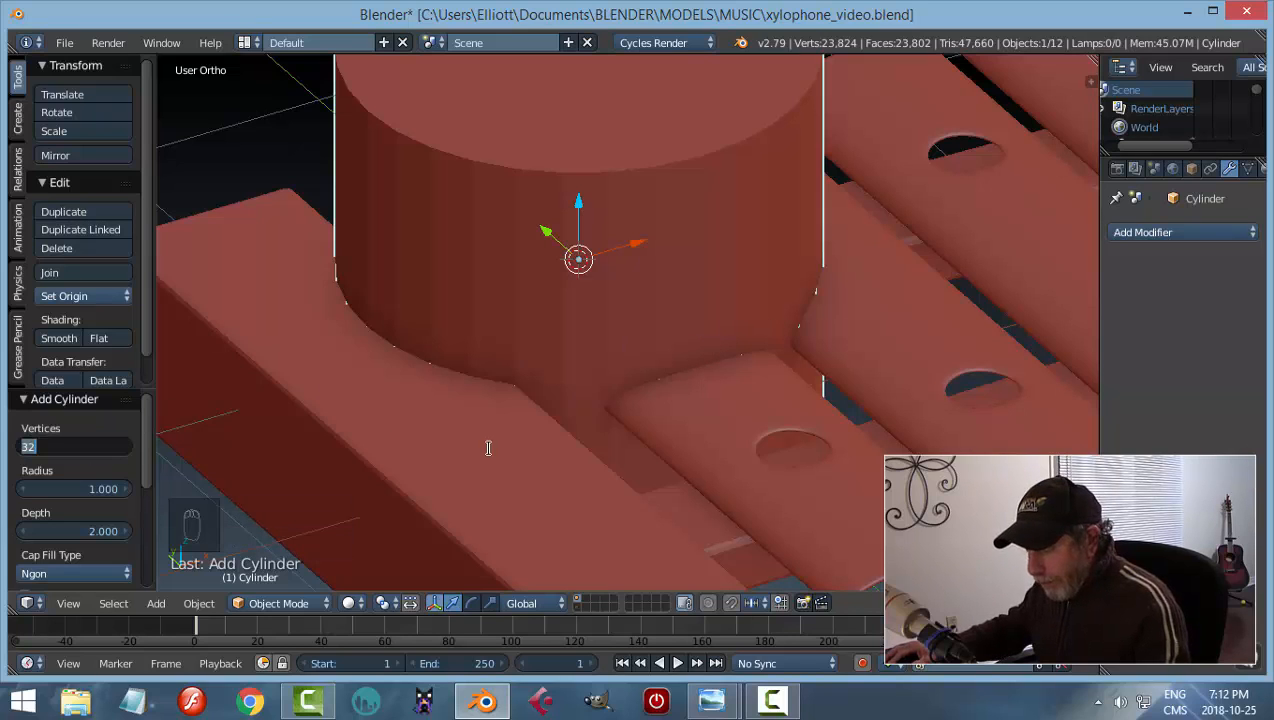
text(22)
key(Return)
In Edit Mode, scale the cylinder down to fit the bar's hole and move it 0.05 down along Z
key(Tab)
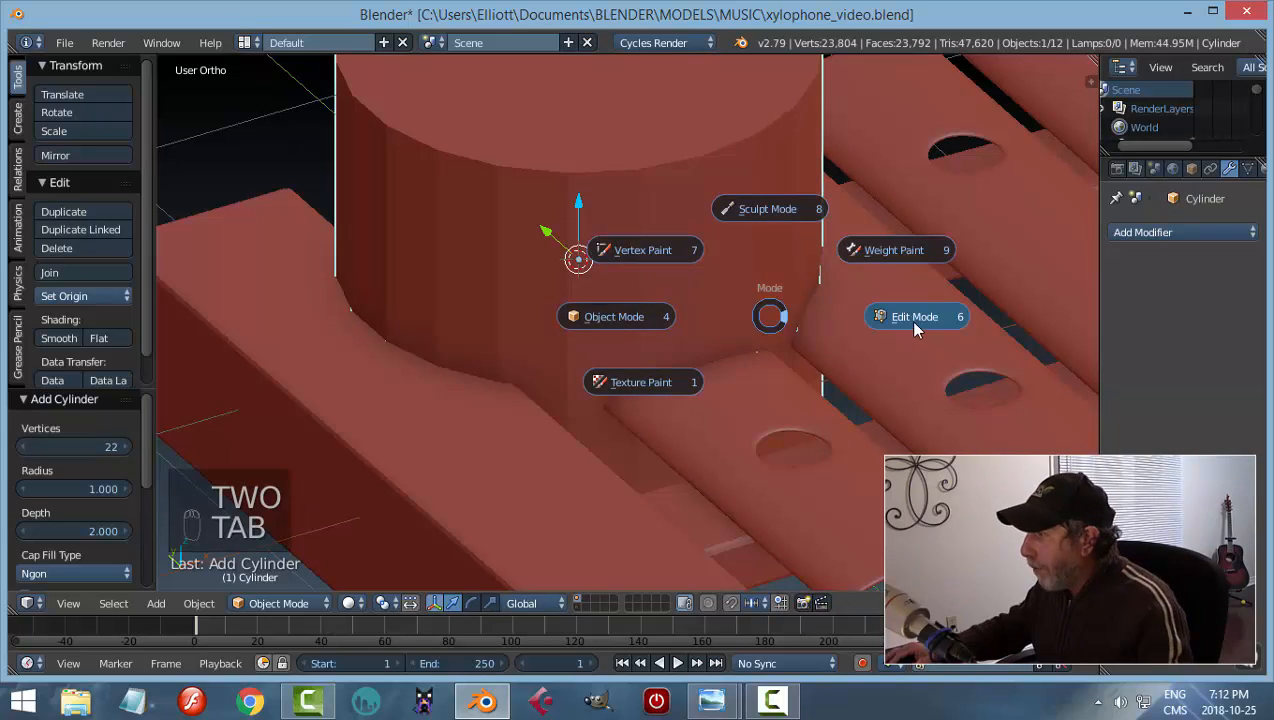
key(s)
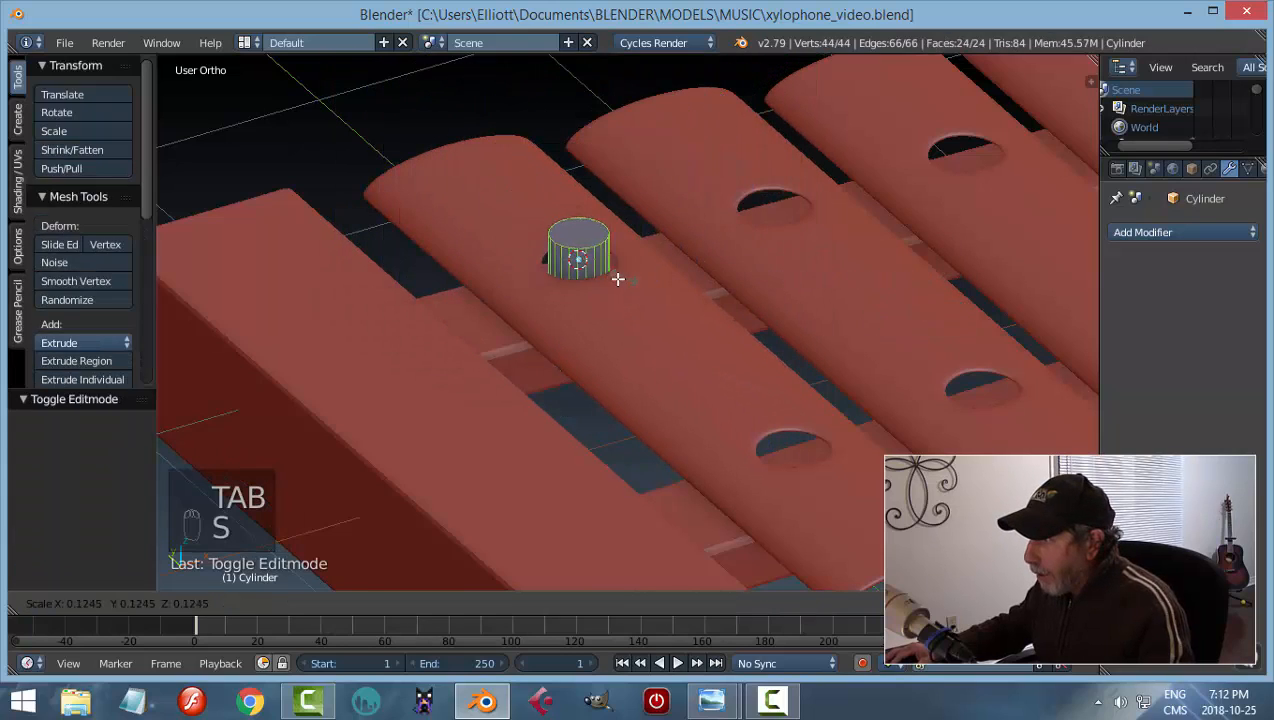
click(628, 283)
middle_drag(615, 290, 690, 366)
drag(600, 260, 605, 263)
middle_drag(606, 265, 631, 383)
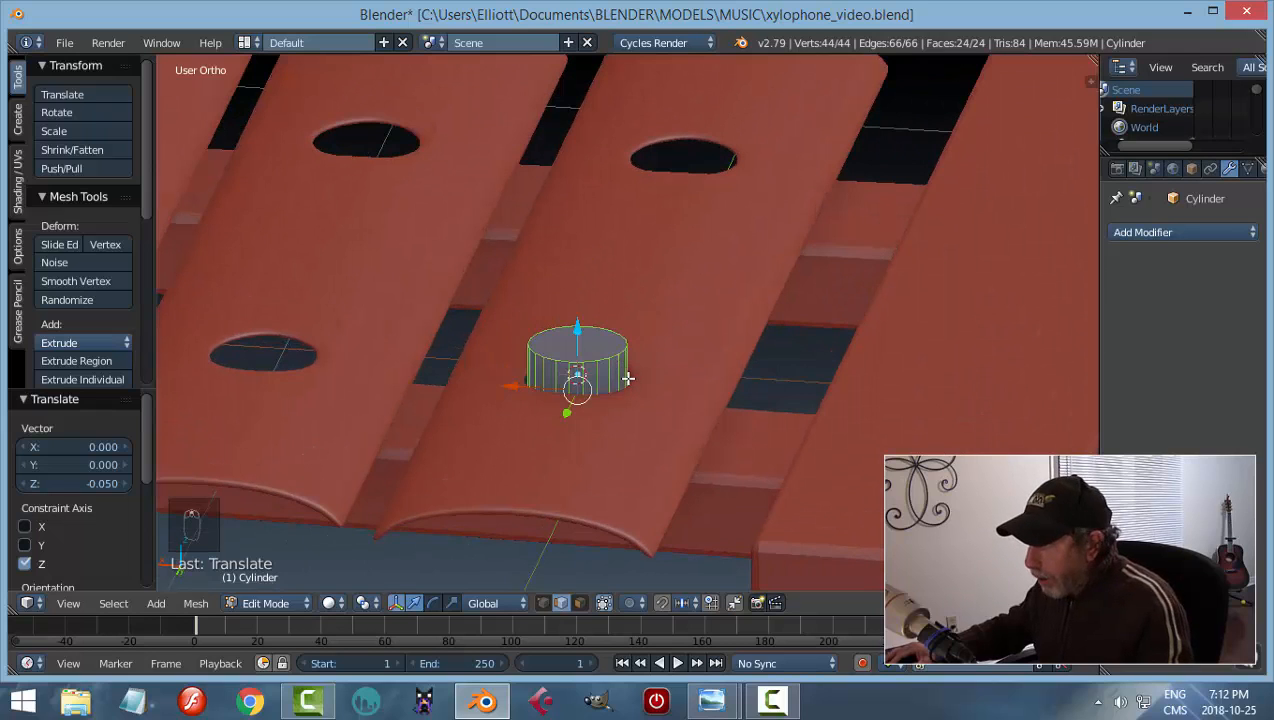
Cut a horizontal edge loop around the cylinder's side and slide it close to the bar surface
key(a)
key(ctrl+r)
click(617, 375)
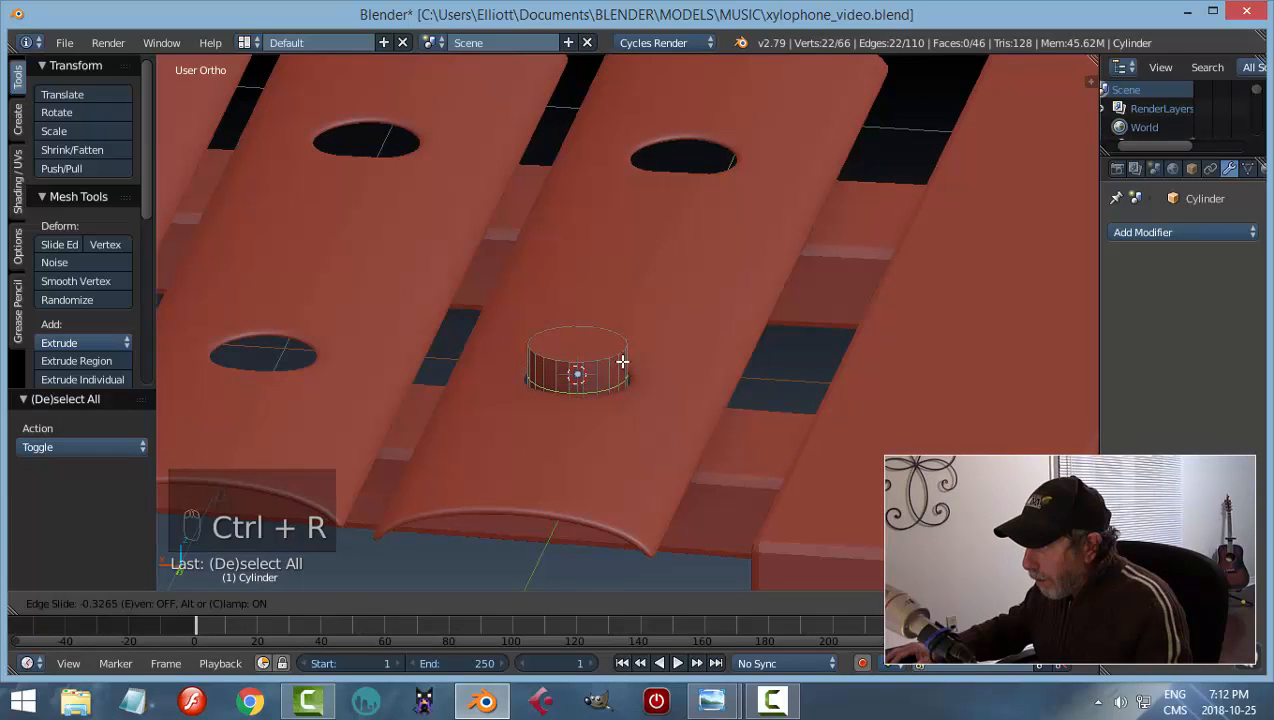
click(623, 357)
key(a)
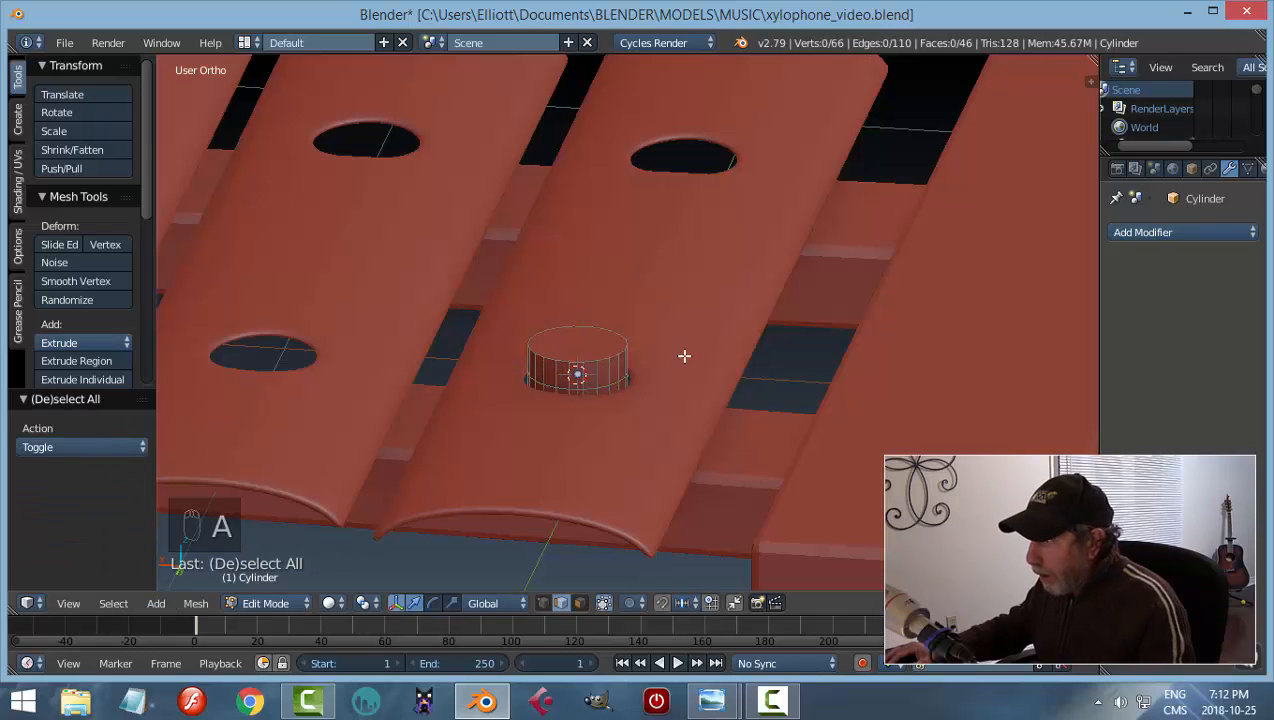
Select the ring of side faces above the loop cut, extrude it and scale it outward by 1.31 in X and Y
key(ctrl+Tab)
click(649, 374)
scroll(631, 378, up, 1)
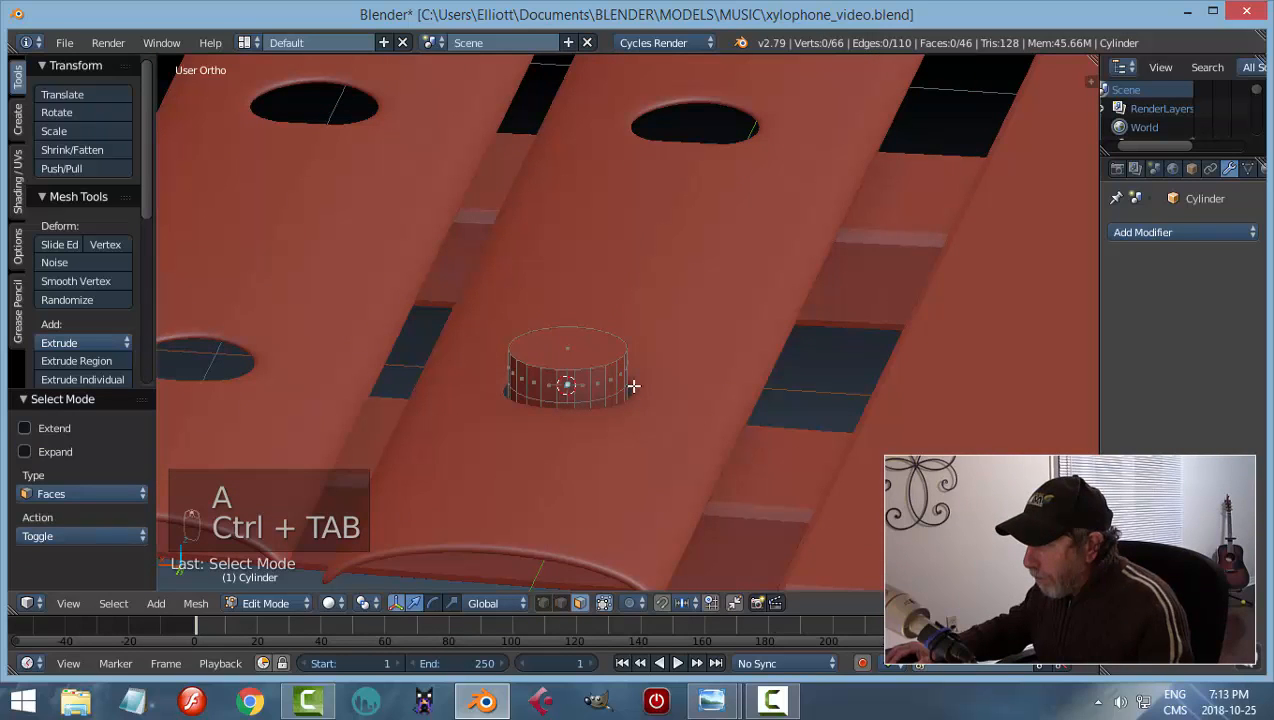
key(ctrl+Tab)
click(615, 372)
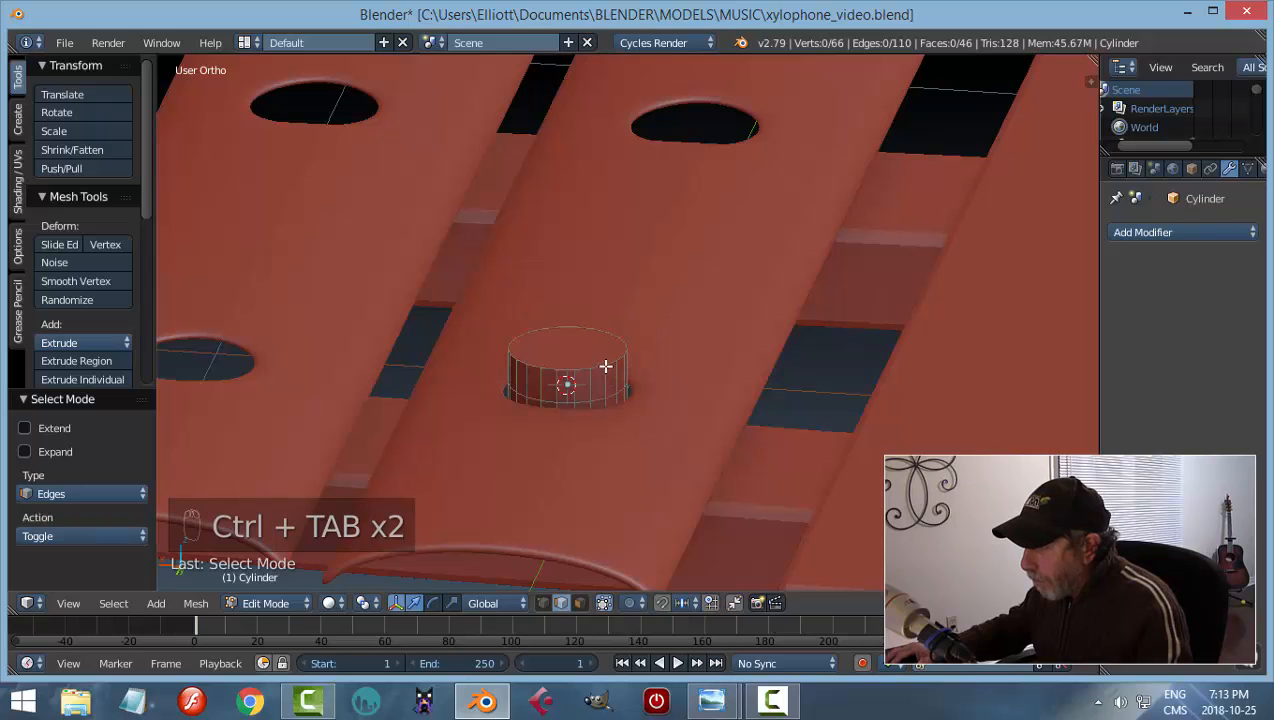
key(ctrl+Tab)
click(577, 390)
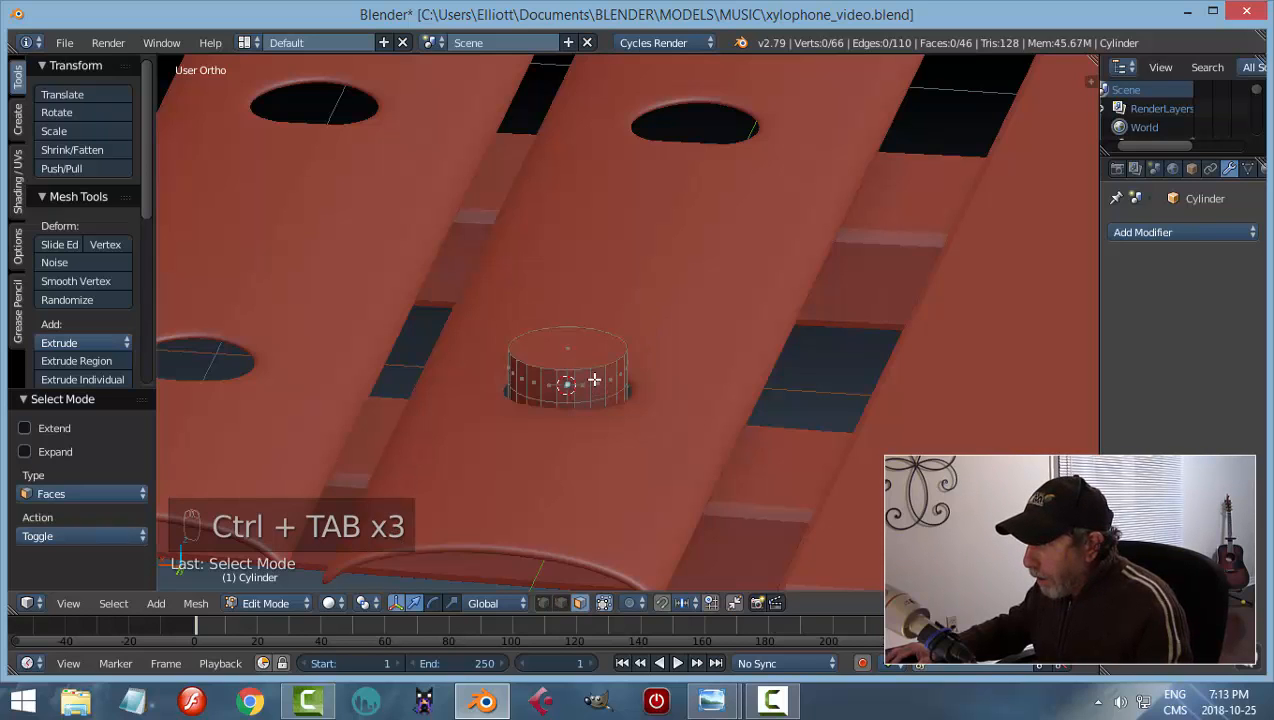
alt+click(588, 376)
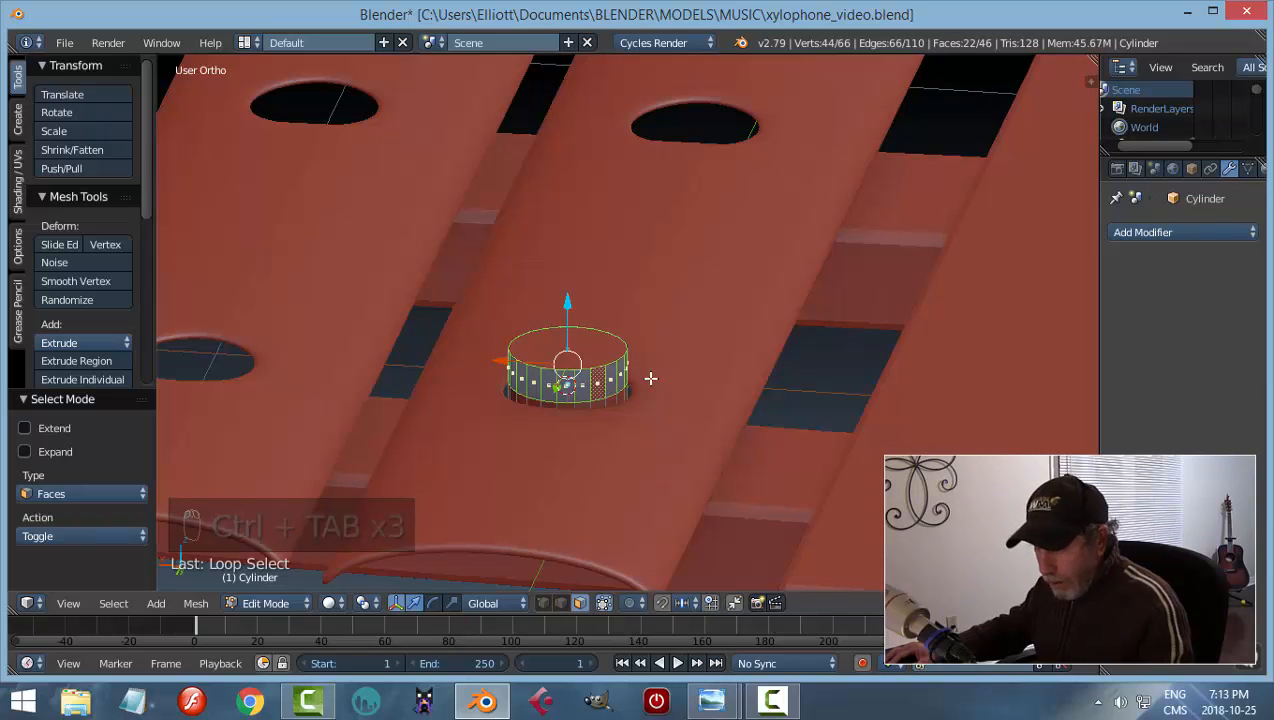
key(e)
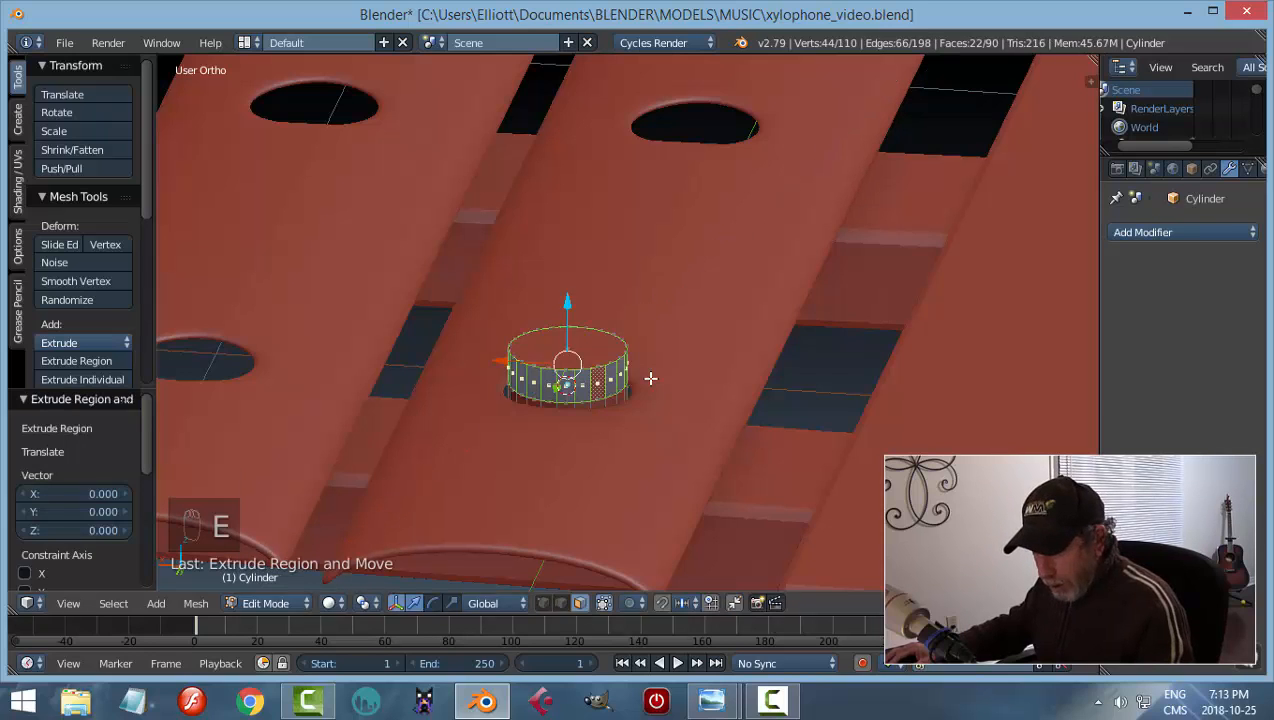
key(s)
click(675, 388)
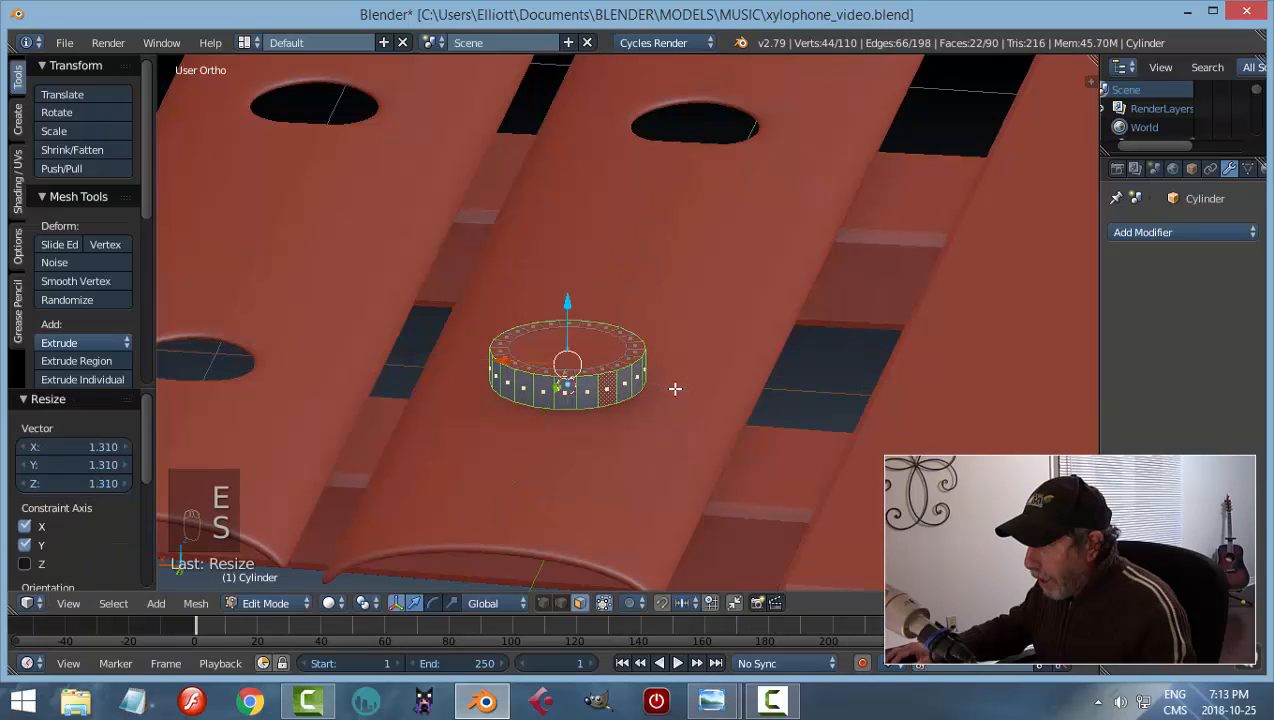
Raise the cylinder's top cap face along Z to give the peg head a tapered top, and clear the selection
key(a)
right_click(572, 338)
drag(568, 298, 579, 278)
key(a)
key(a)
Bevel the lower outer edge loop of the peg head with 3 segments and an amount of about 0.023
key(ctrl+Tab)
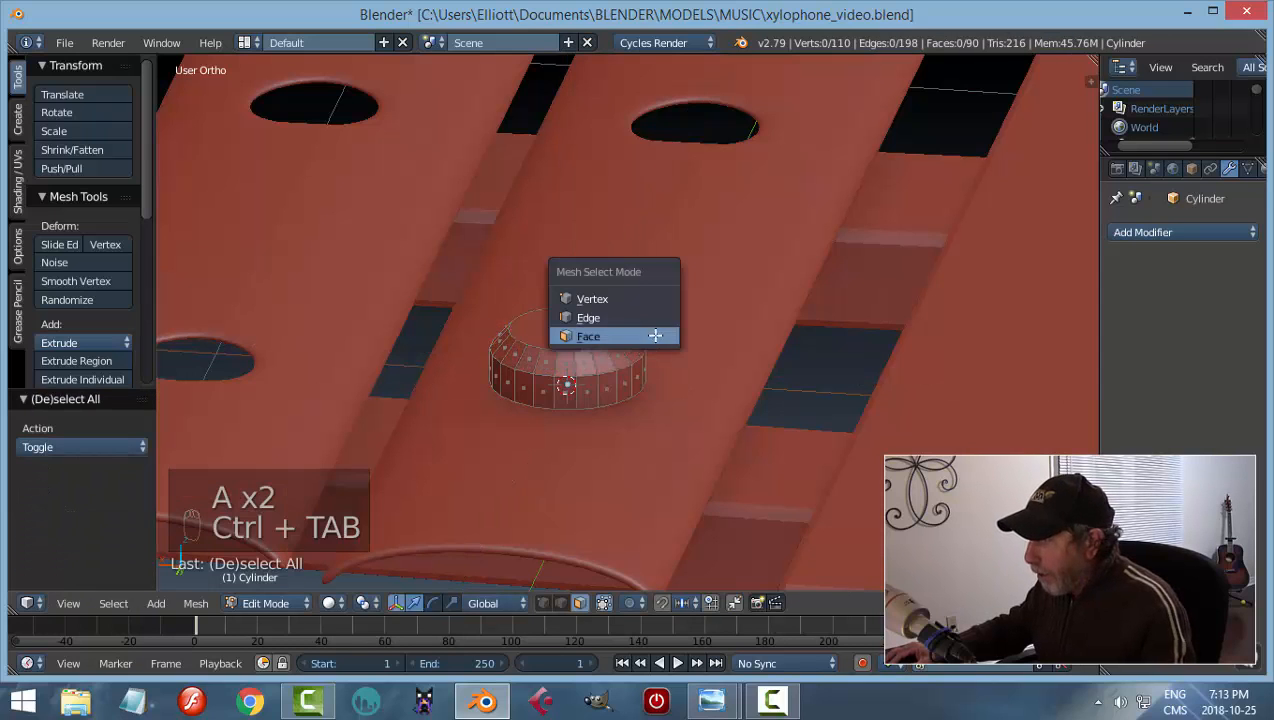
click(588, 318)
middle_drag(615, 322, 592, 338)
alt+right_click(613, 339)
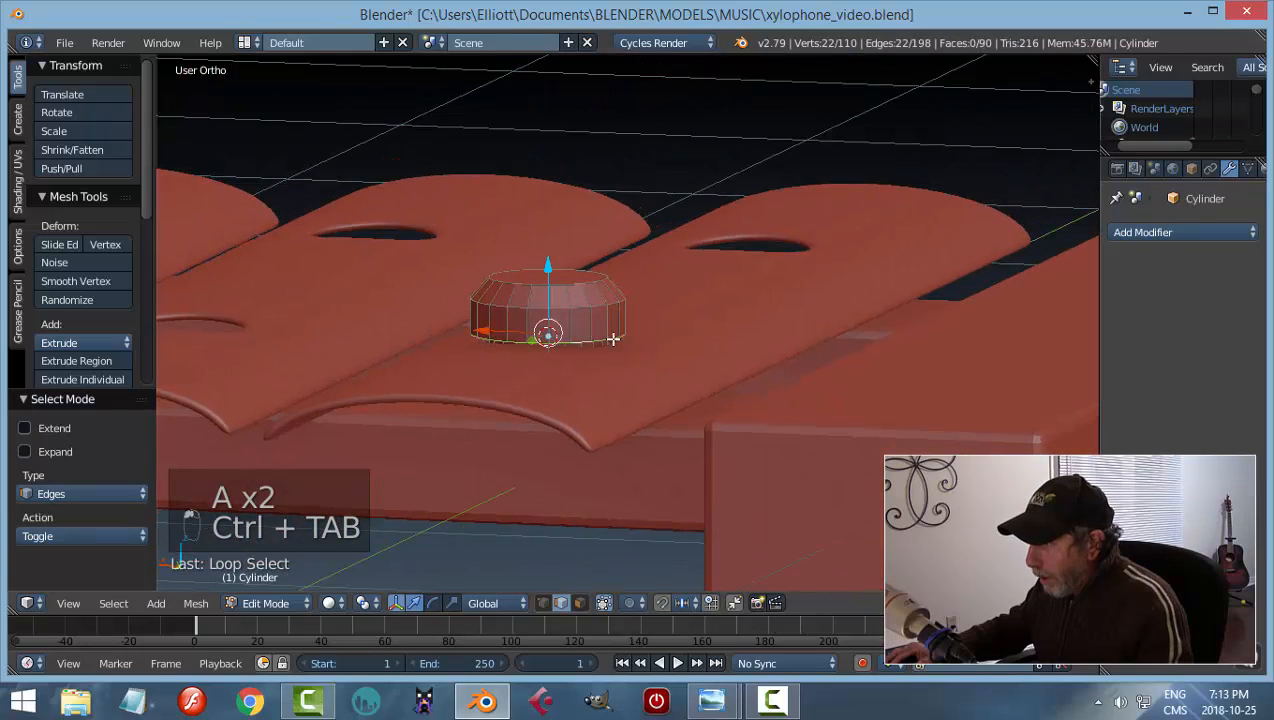
key(ctrl+b)
key(ctrl+b)
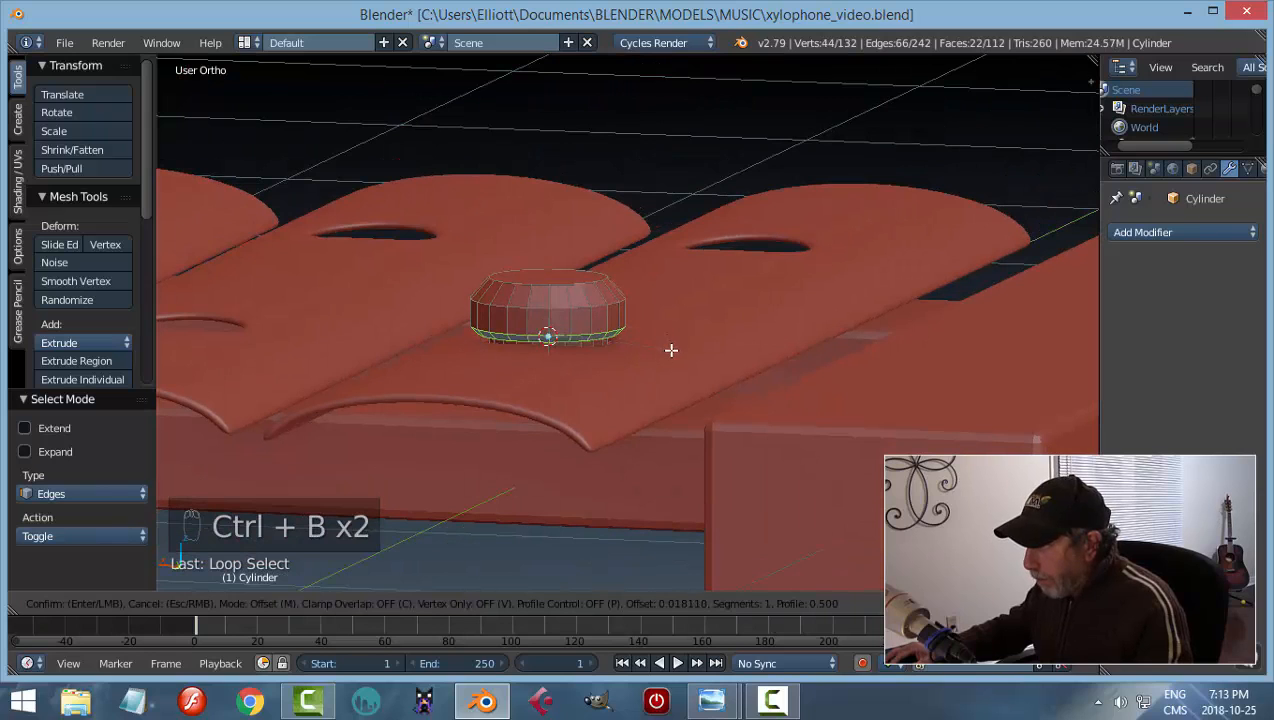
click(674, 353)
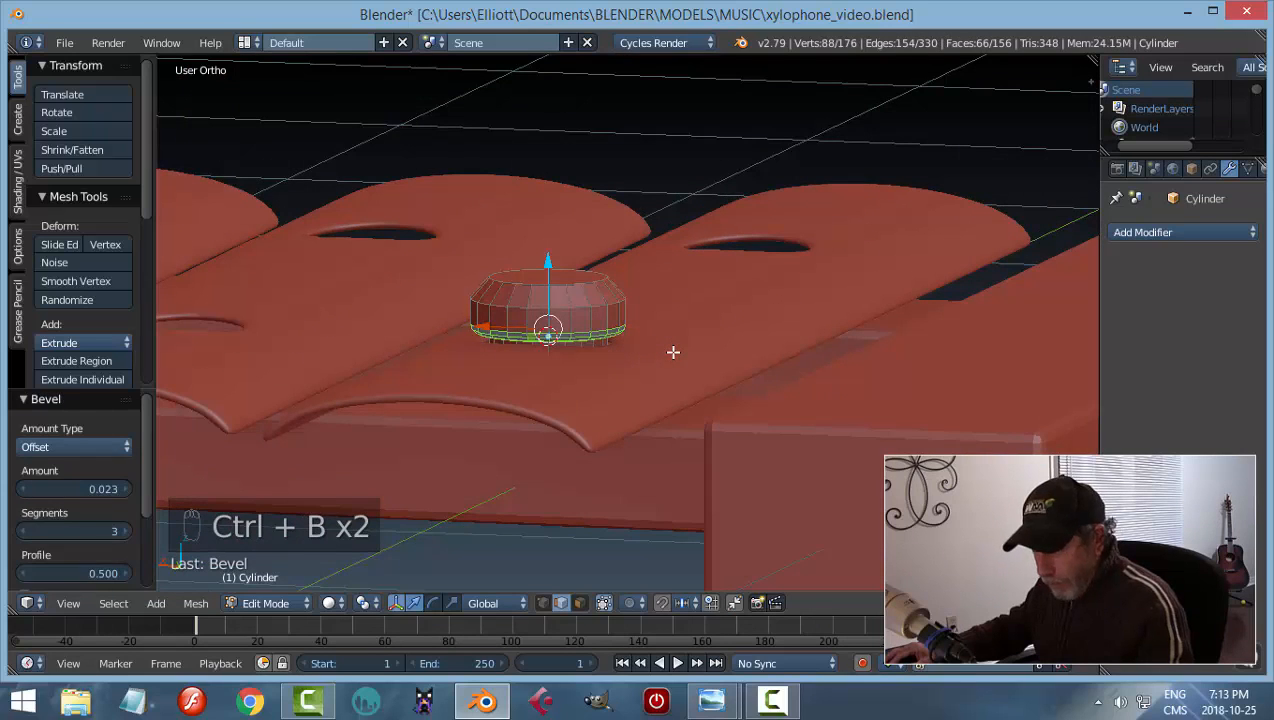
Bevel the top rim edge loop of the peg head with 3 segments and an amount of about 0.018
key(a)
scroll(655, 351, up, 2)
alt+right_click(550, 265)
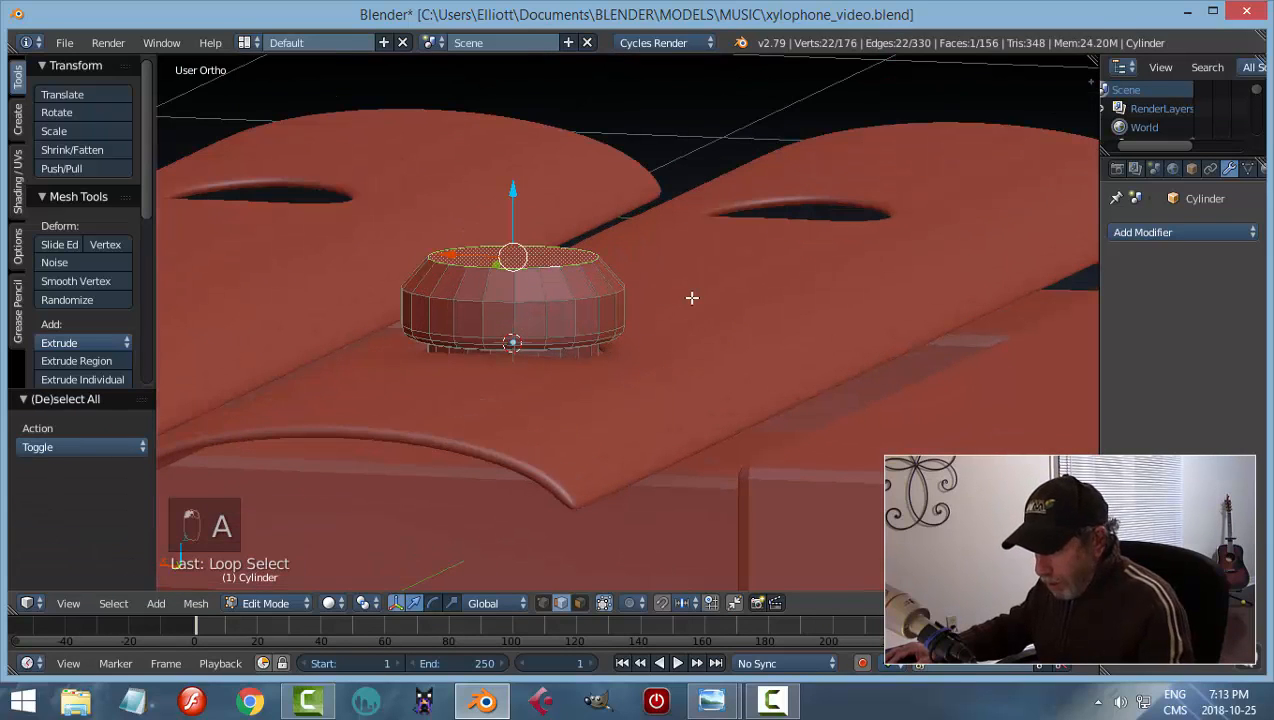
key(ctrl+b)
click(702, 318)
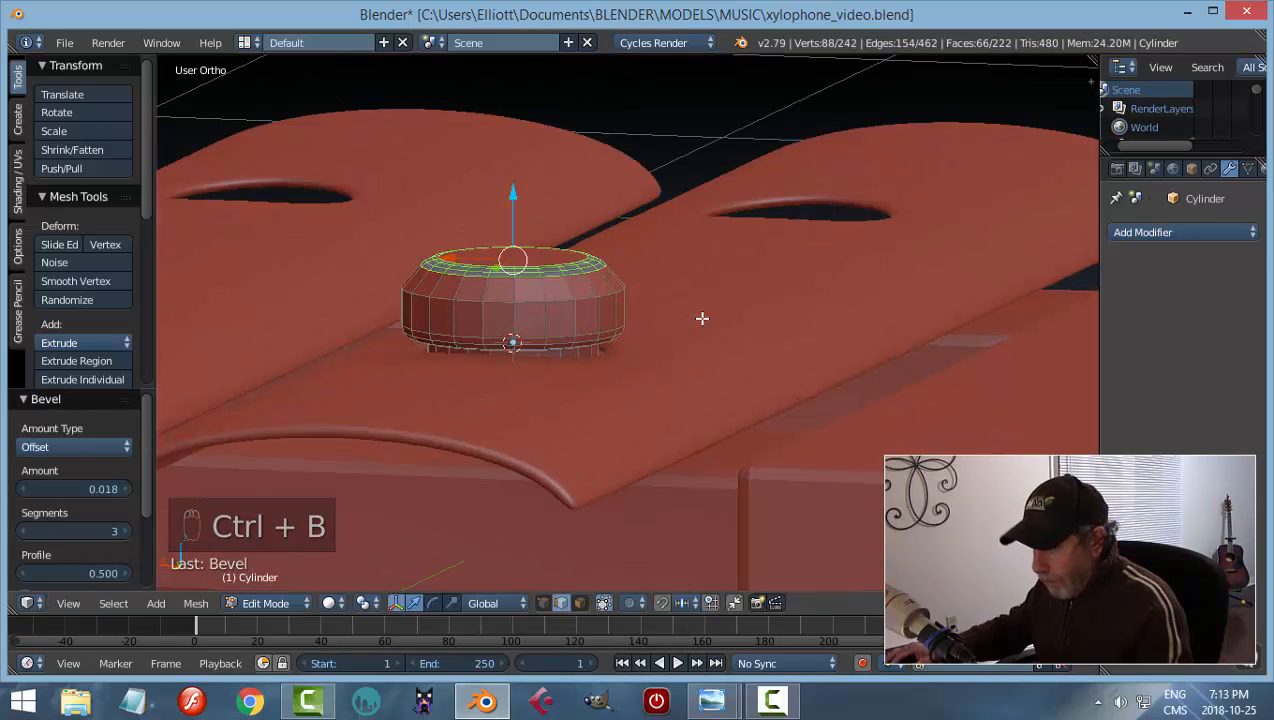
Bevel the edge loop below the peg head's taper with 3 segments and an amount of about 0.016
key(a)
alt+right_click(588, 297)
key(ctrl+b)
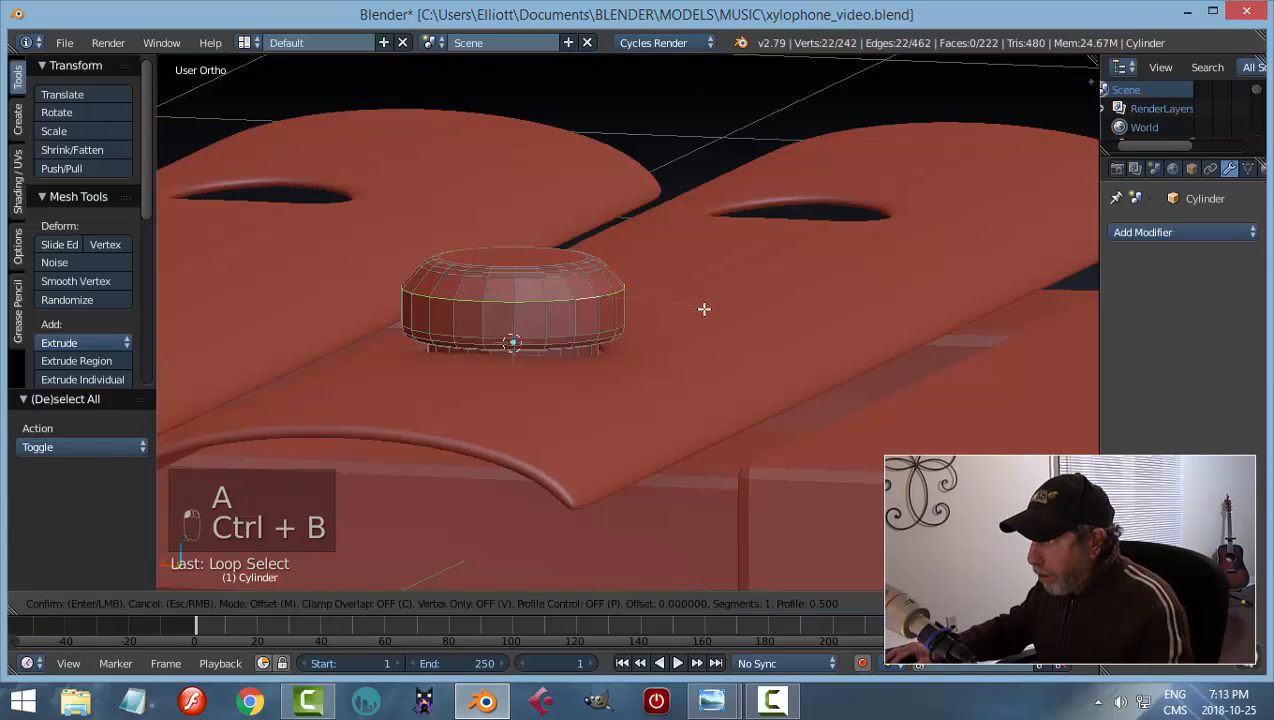
click(708, 319)
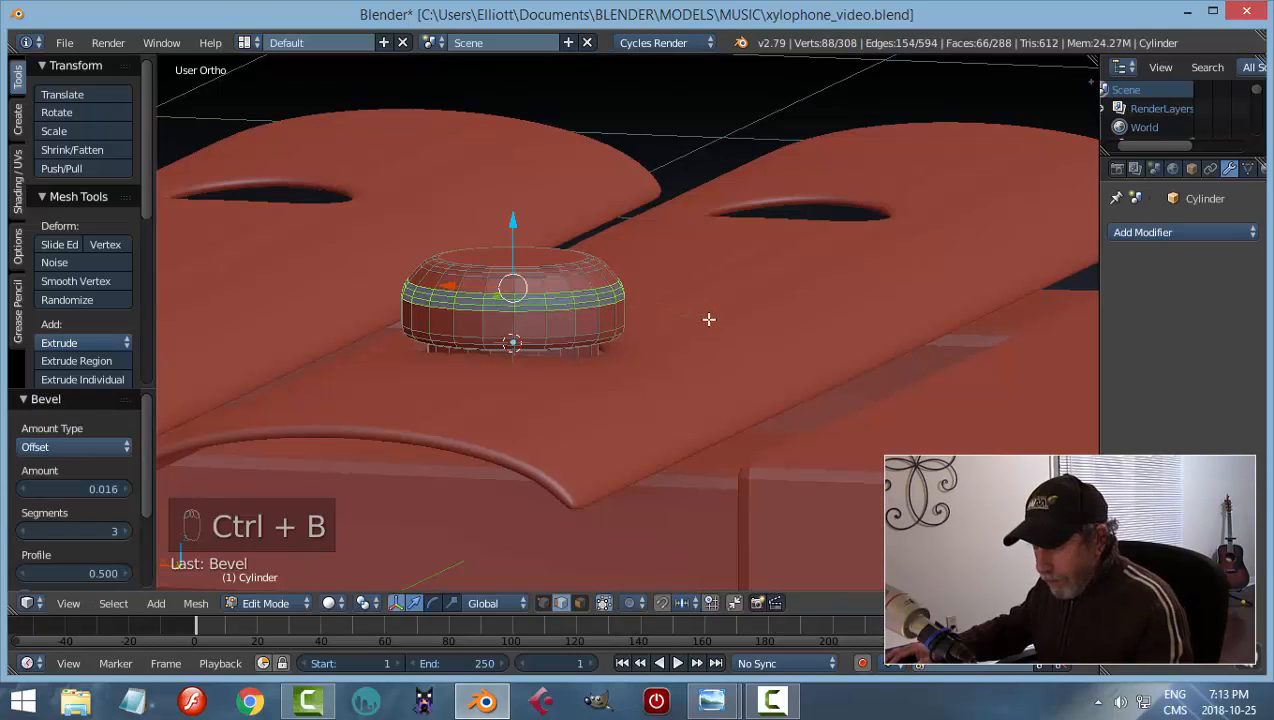
In Object Mode, lift the peg along Z until its shaft clears the bar, and re-enter Edit Mode
key(a)
key(Tab)
click(585, 318)
drag(519, 279, 517, 107)
key(Tab)
click(768, 232)
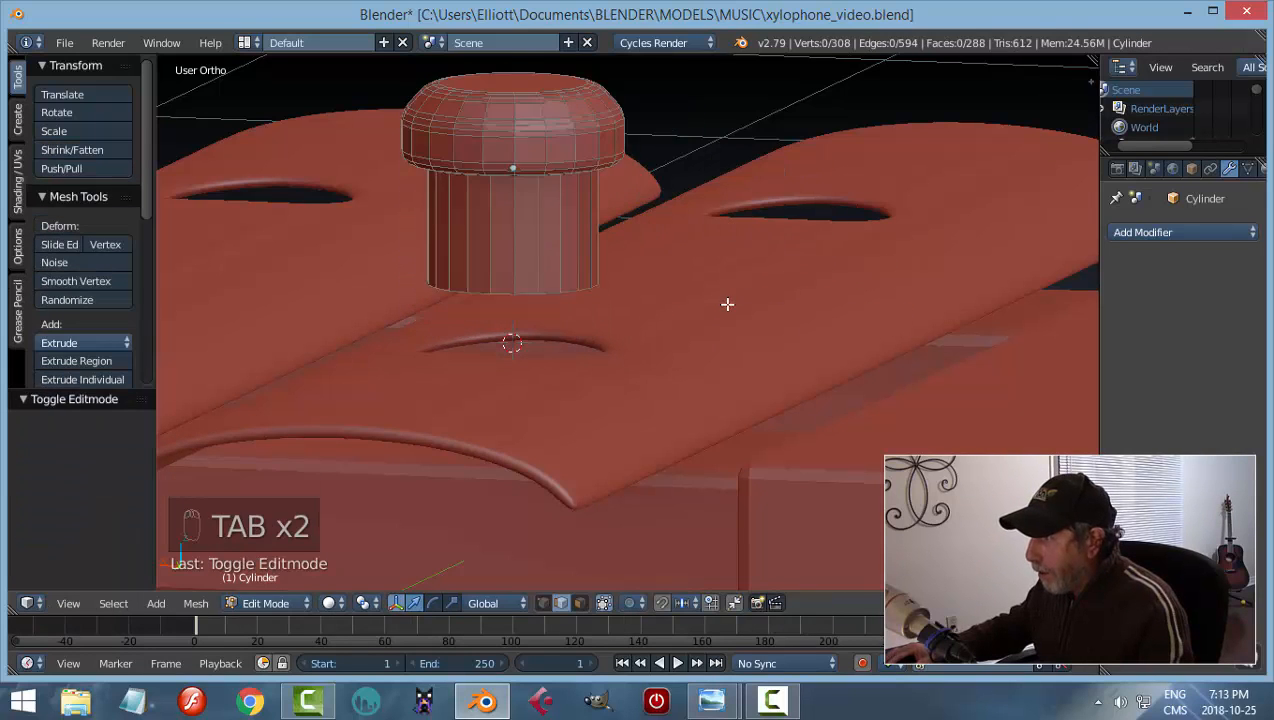
Select the bottom cap of the peg's shaft and delete its face
middle_drag(728, 304, 696, 263)
alt+right_click(486, 193)
middle_drag(486, 193, 506, 236)
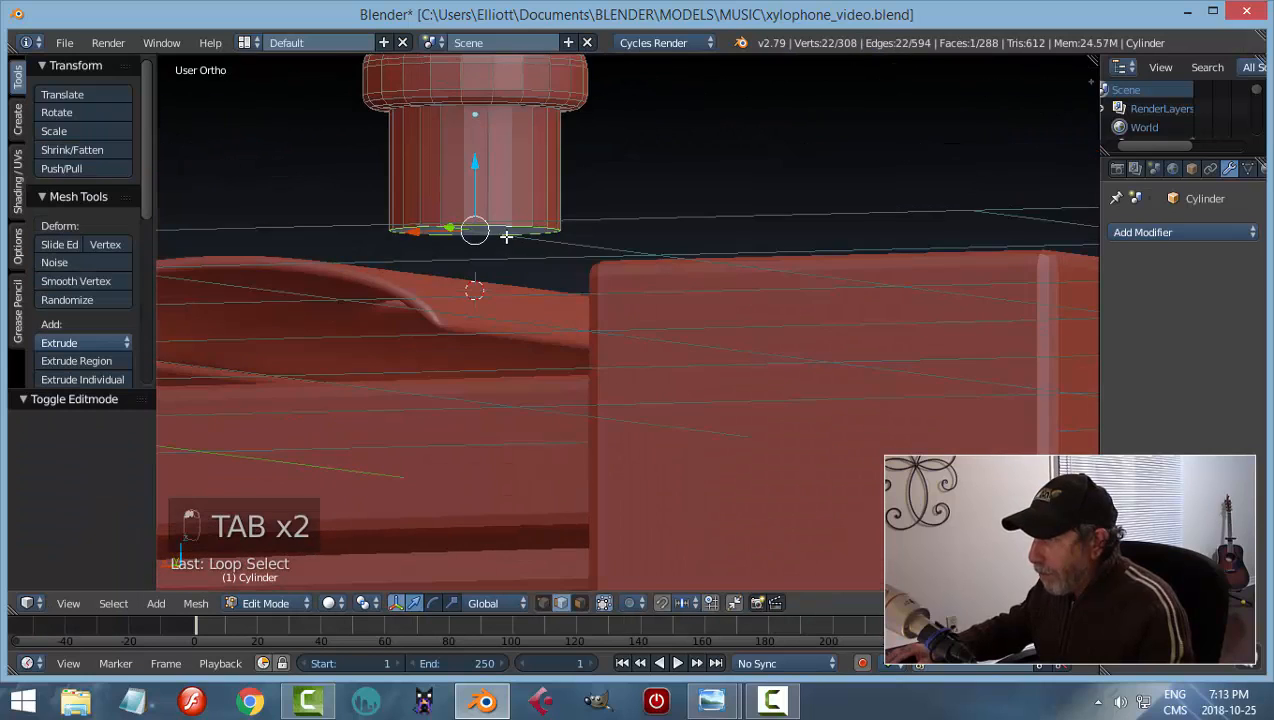
key(x)
click(535, 240)
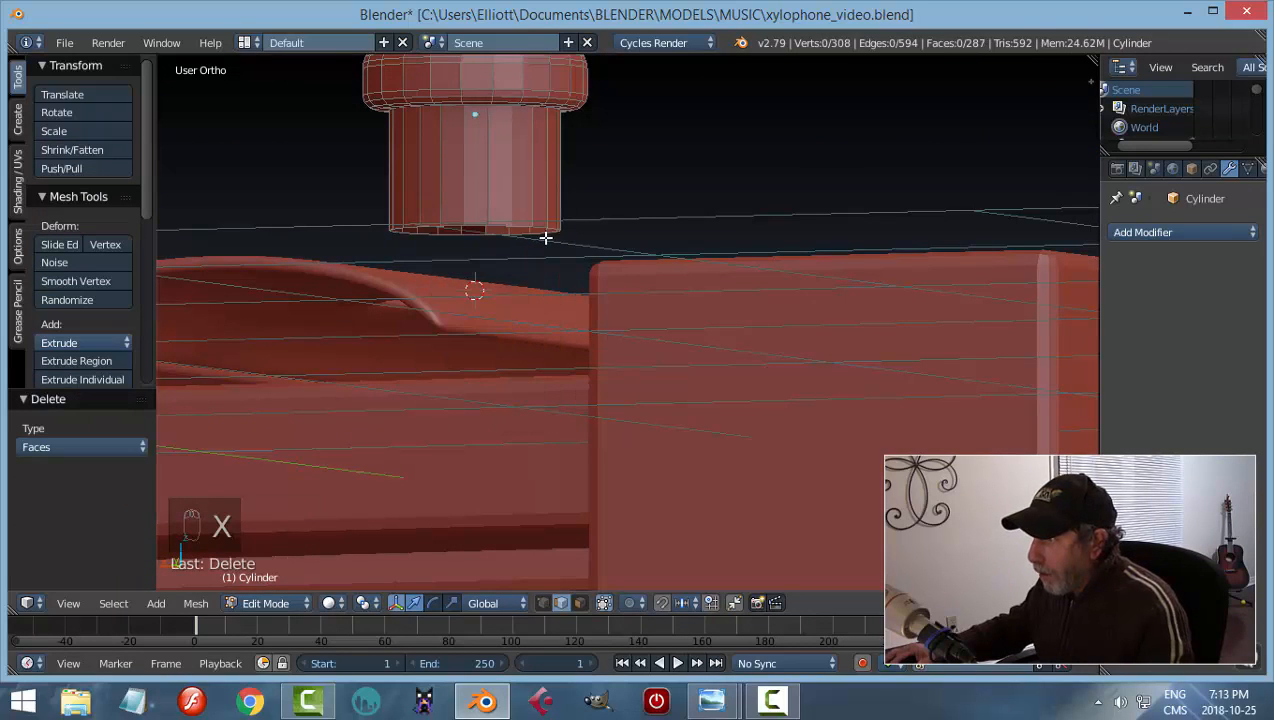
Lengthen the peg's shaft by moving its open bottom edge loop down along Z, and return to Object Mode
alt+right_click(500, 222)
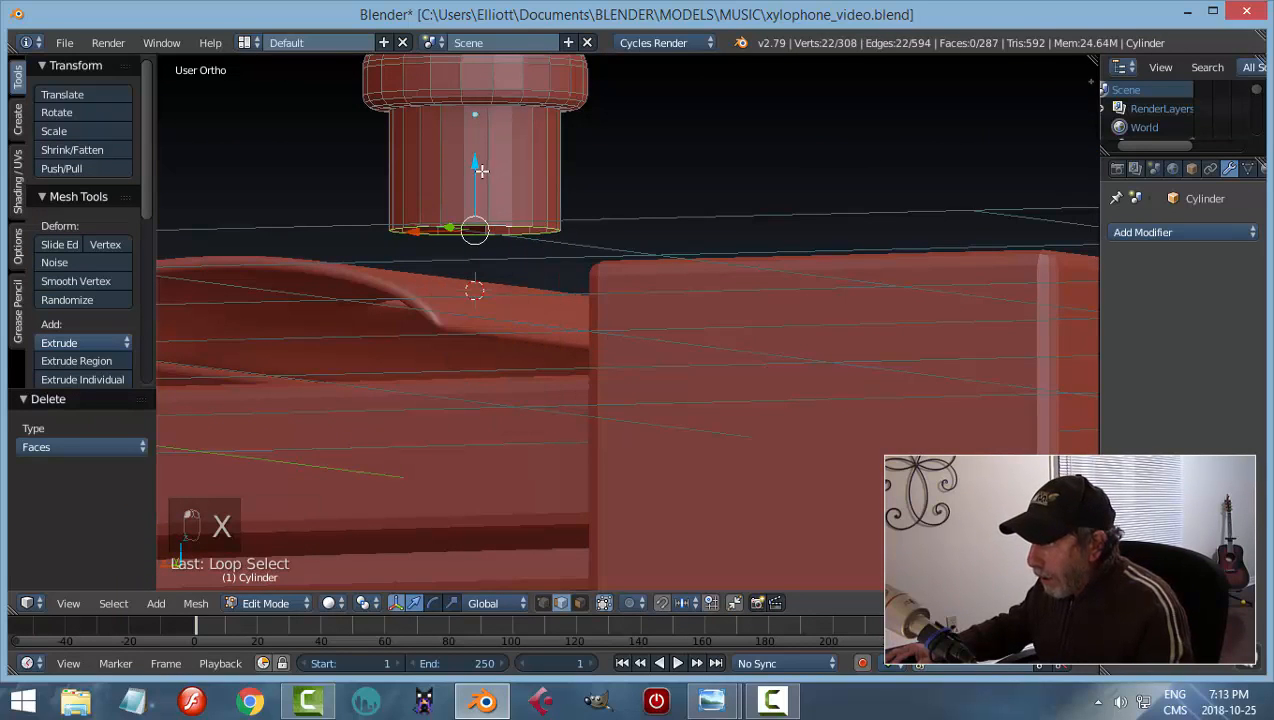
drag(481, 171, 478, 208)
key(a)
key(Tab)
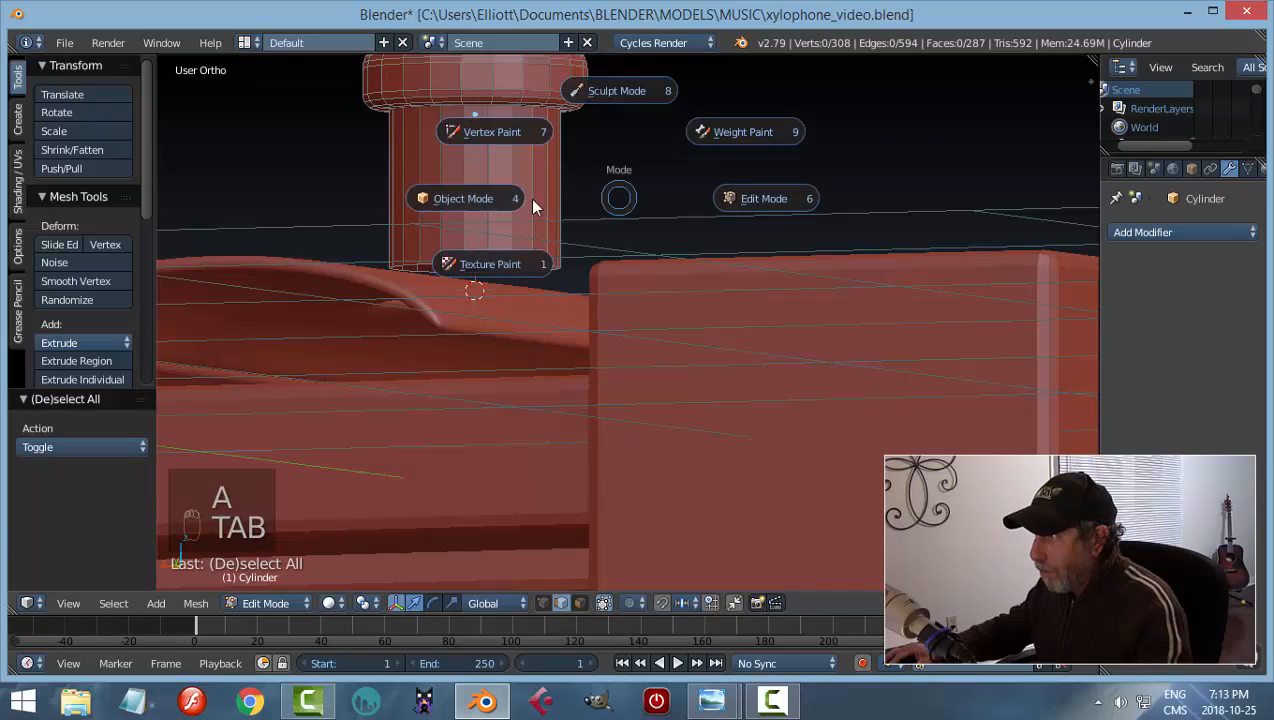
click(530, 198)
Lower the peg along Z back into the bar's hole, finishing with a further move of about 0.043 down
scroll(543, 204, down, 2)
drag(519, 118, 519, 205)
key(a)
scroll(666, 245, down, 2)
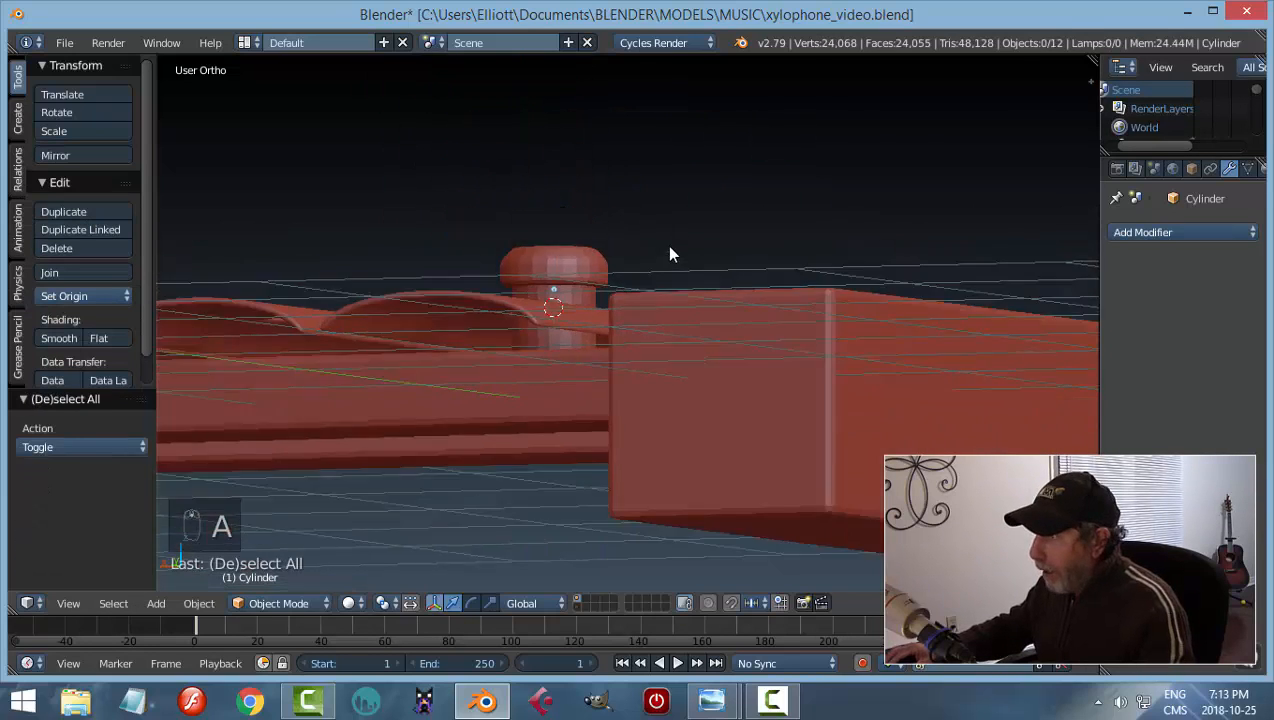
middle_drag(670, 255, 461, 284)
right_click(558, 252)
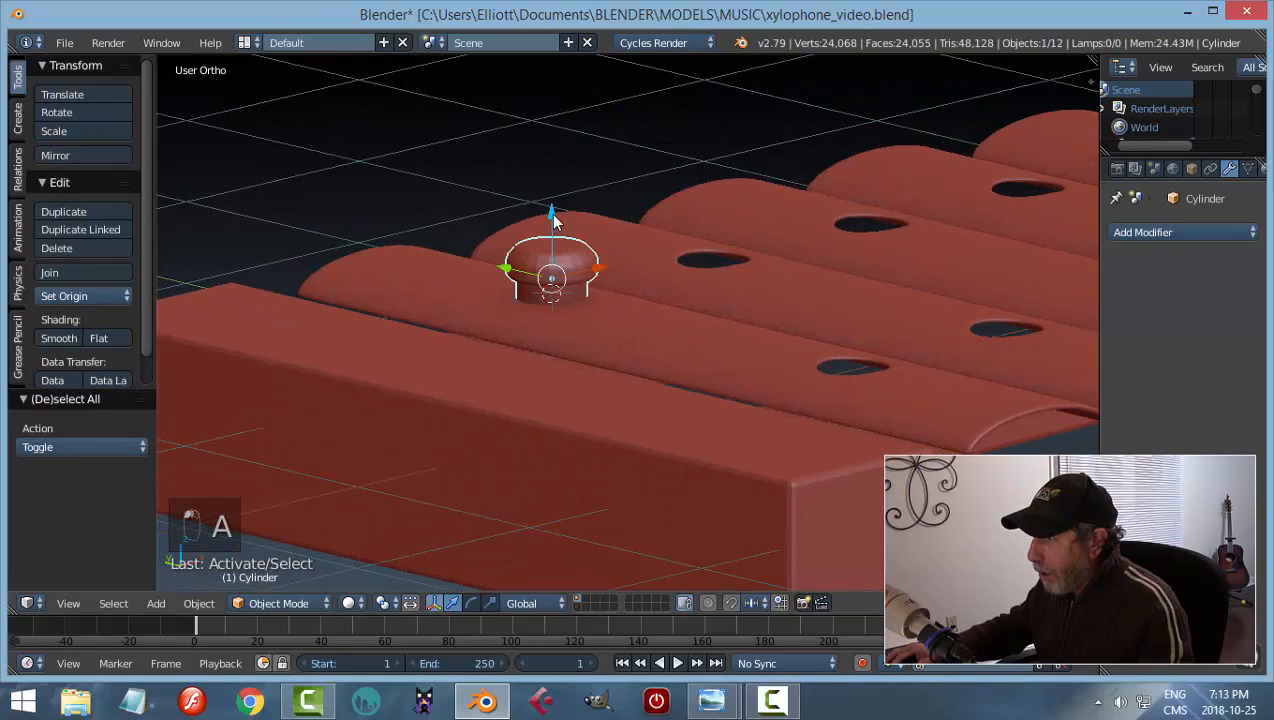
drag(555, 222, 556, 228)
Add a Subdivision Surface modifier to the peg and set its view subdivisions to 2
middle_drag(556, 228, 760, 290)
click(1140, 232)
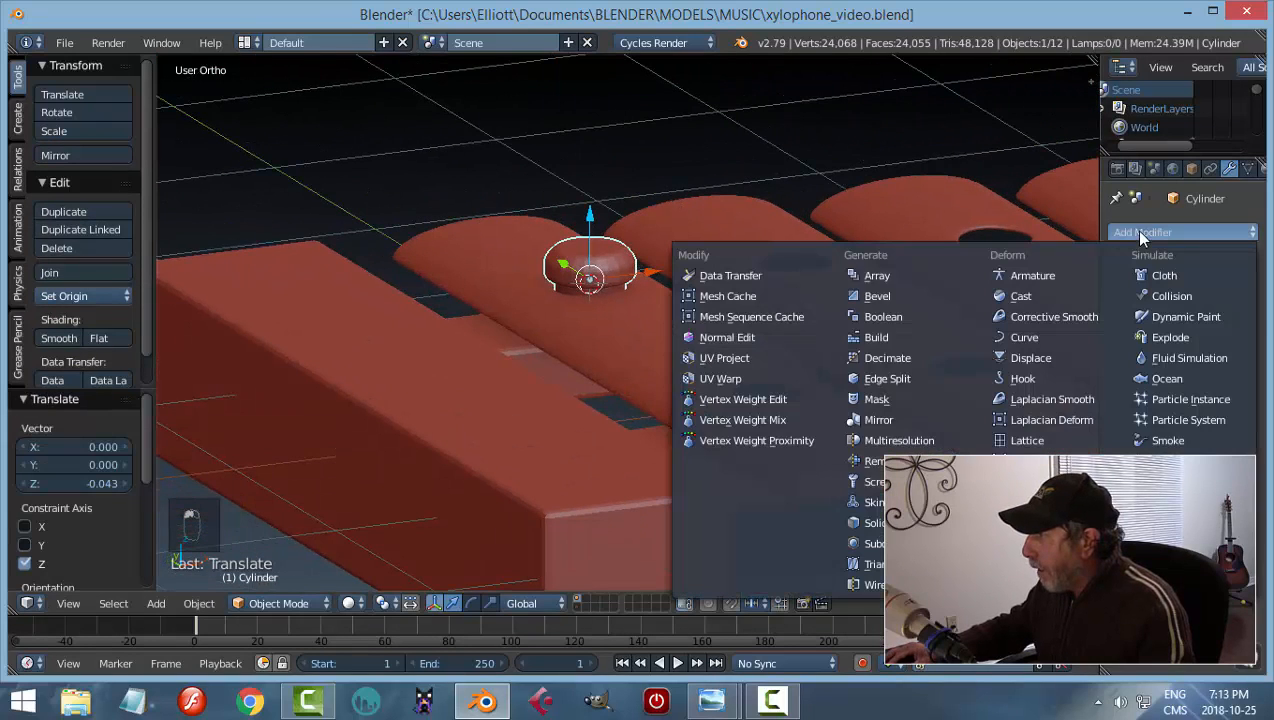
click(872, 543)
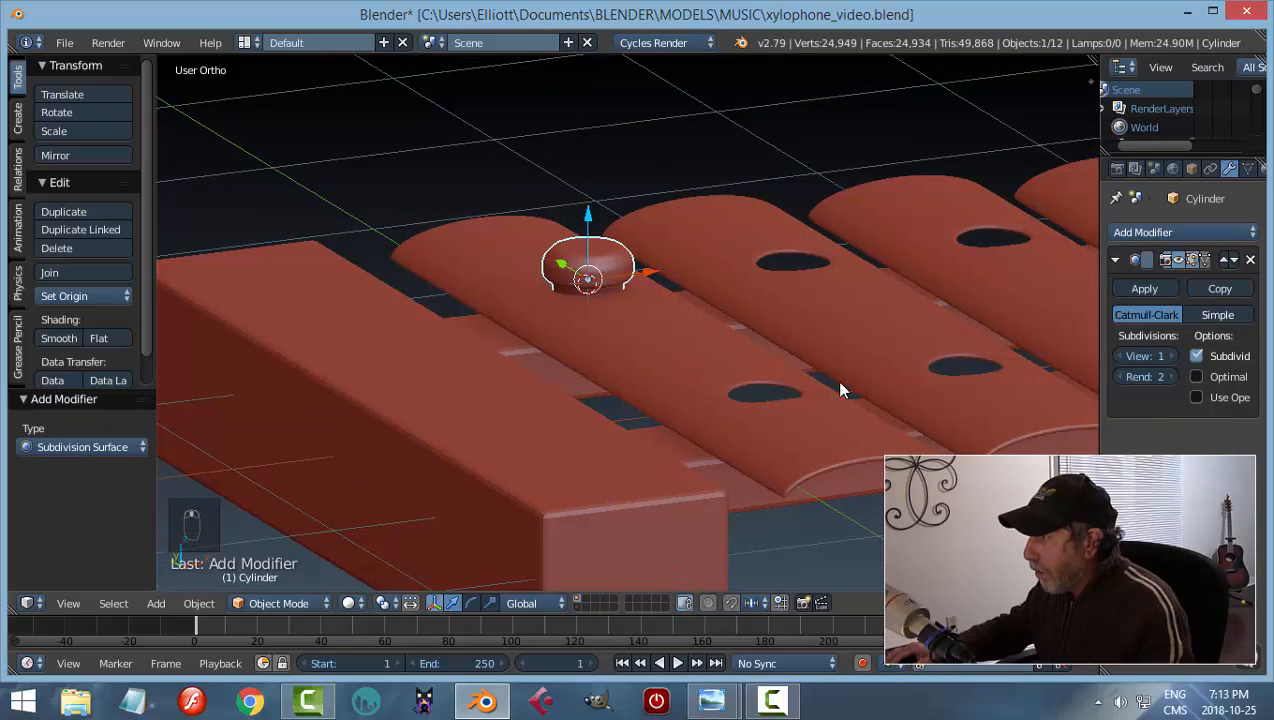
middle_drag(839, 382, 874, 388)
click(1172, 357)
scroll(831, 366, up, 2)
middle_drag(660, 362, 550, 370)
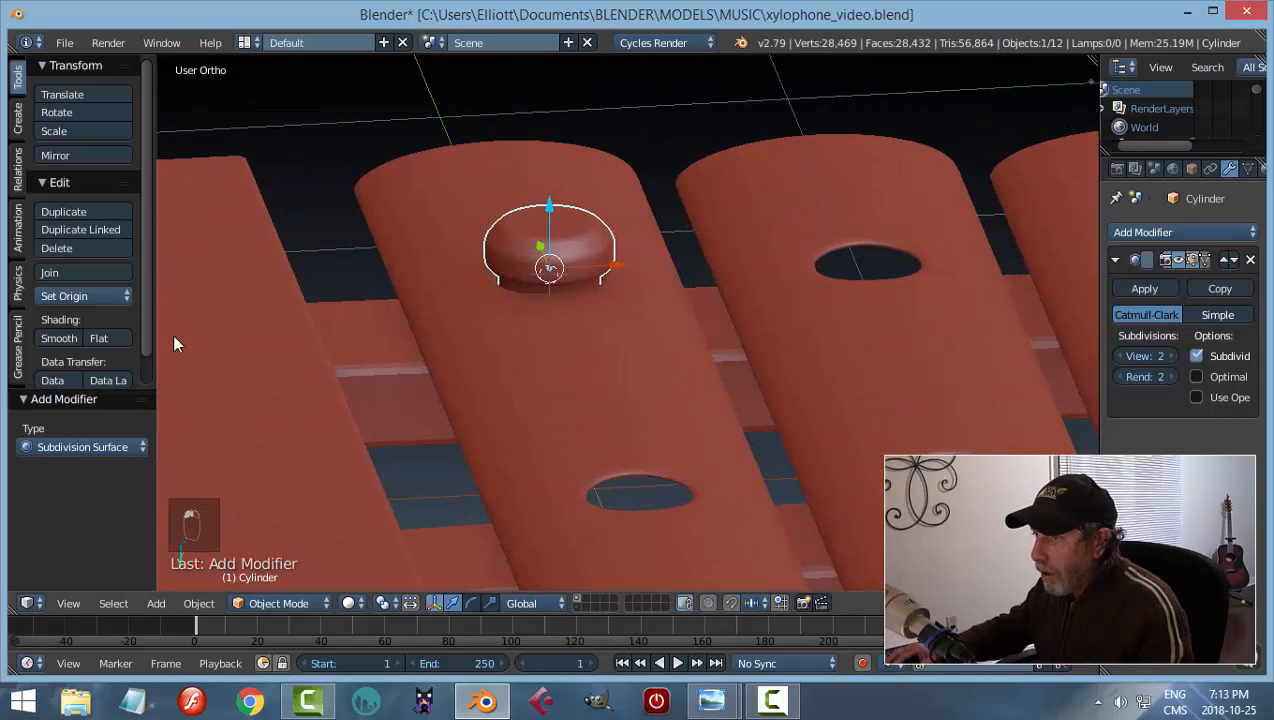
Apply smooth shading to the peg and reselect it in a view showing the neighbouring bars
click(58, 338)
key(a)
middle_drag(768, 345, 612, 207)
middle_drag(630, 329, 593, 265)
right_click(590, 266)
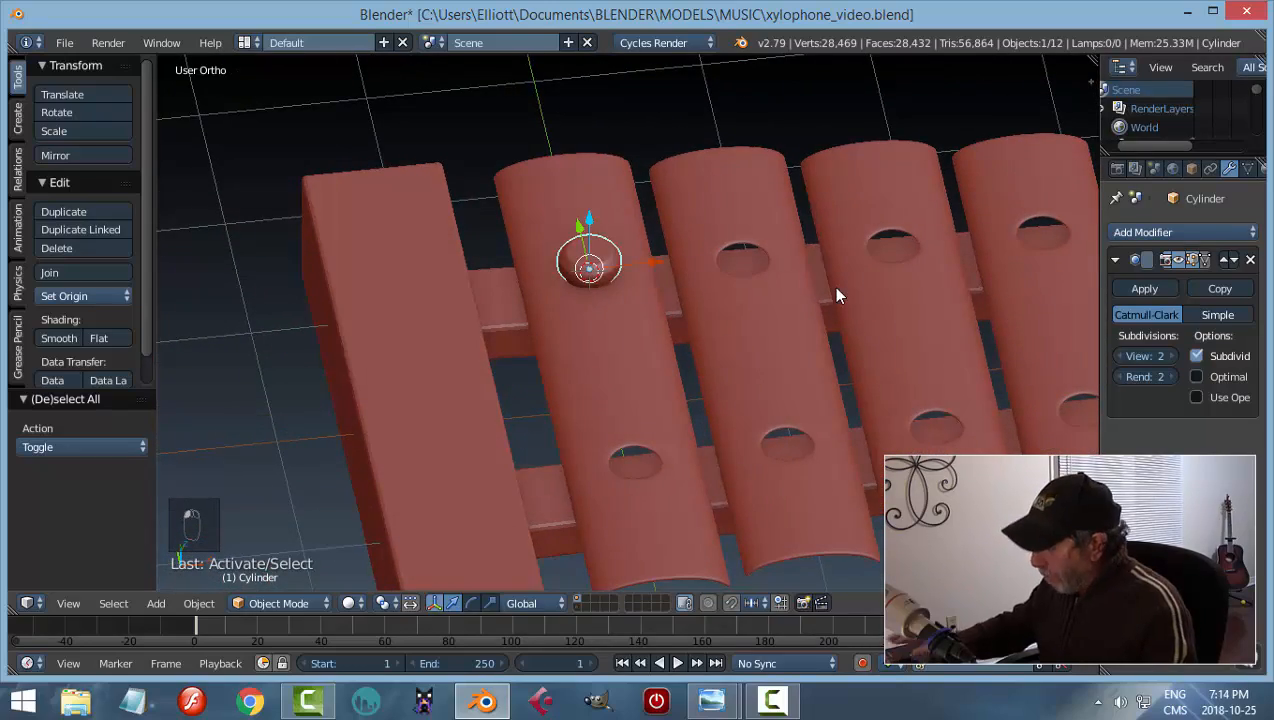
In top view, duplicate the peg and place the copy in the second bar's upper hole, about 0.917 along X and -0.019 along Y
key(KP_7)
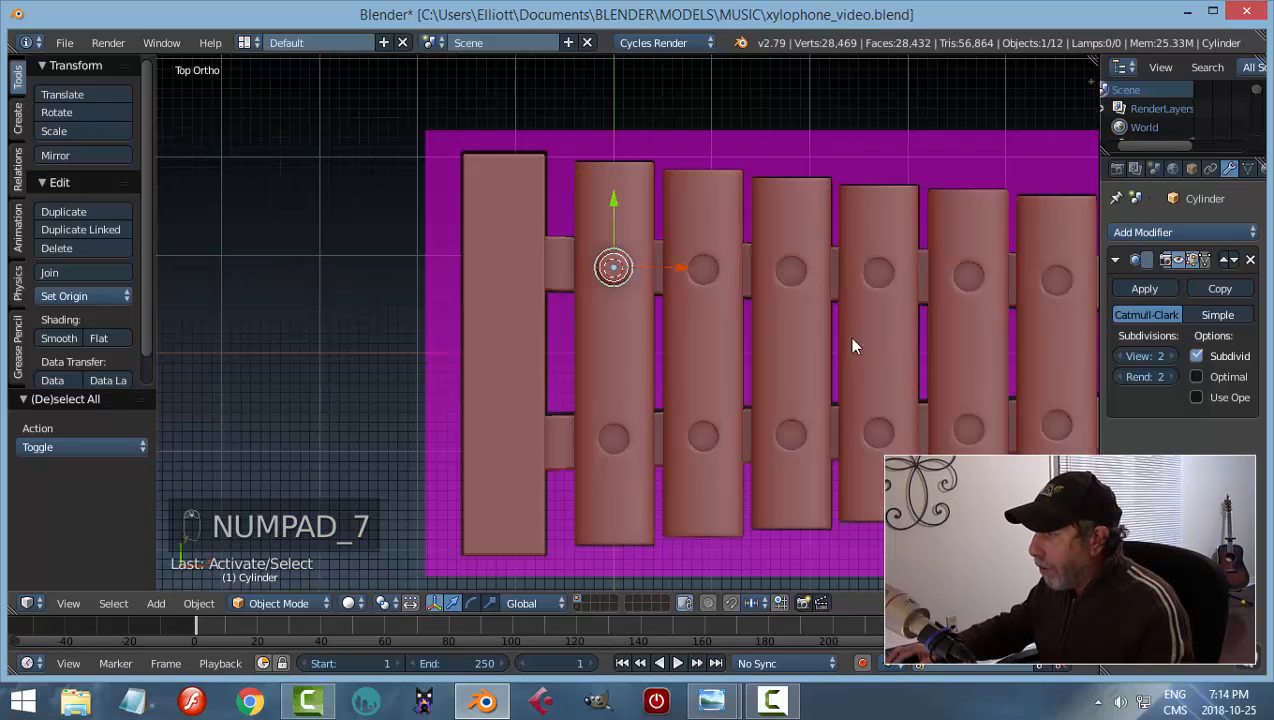
shift+middle_drag(852, 346, 648, 337)
key(shift+d)
key(g)
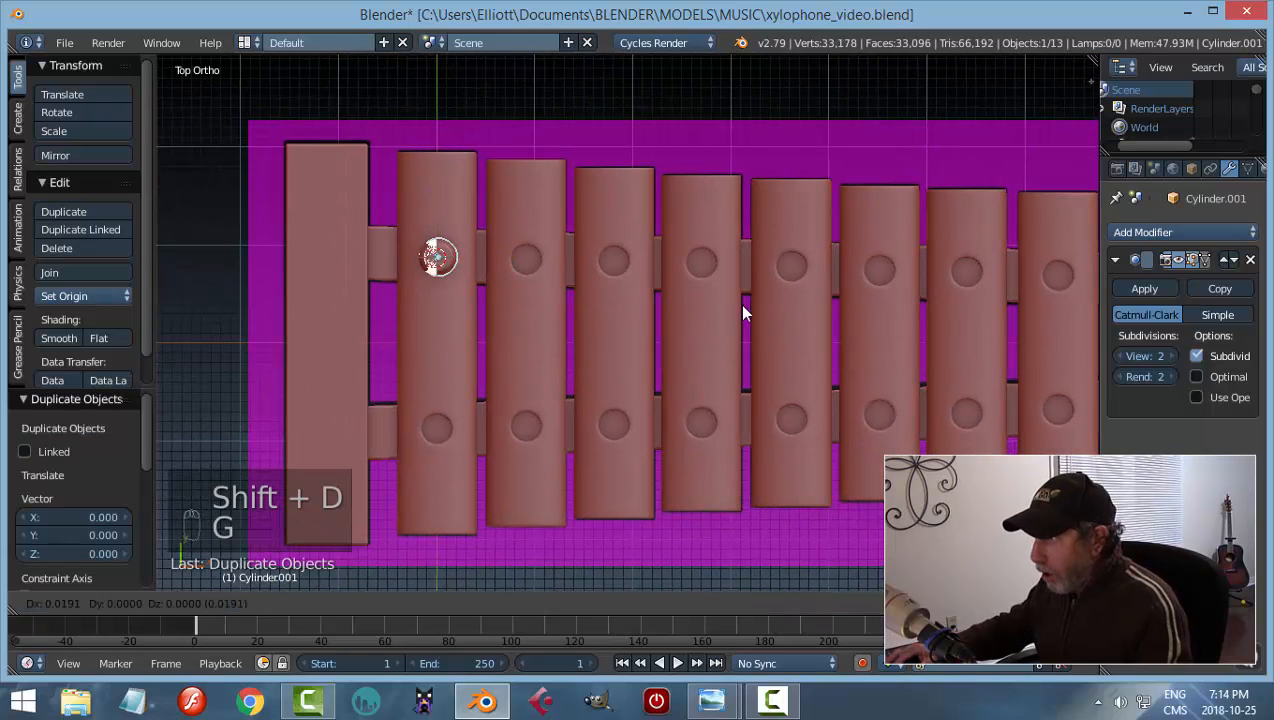
click(806, 310)
Switch to wireframe shading and place a duplicate peg in the yellow bar's upper hole, about 0.896 along X and -0.033 along Y
key(z)
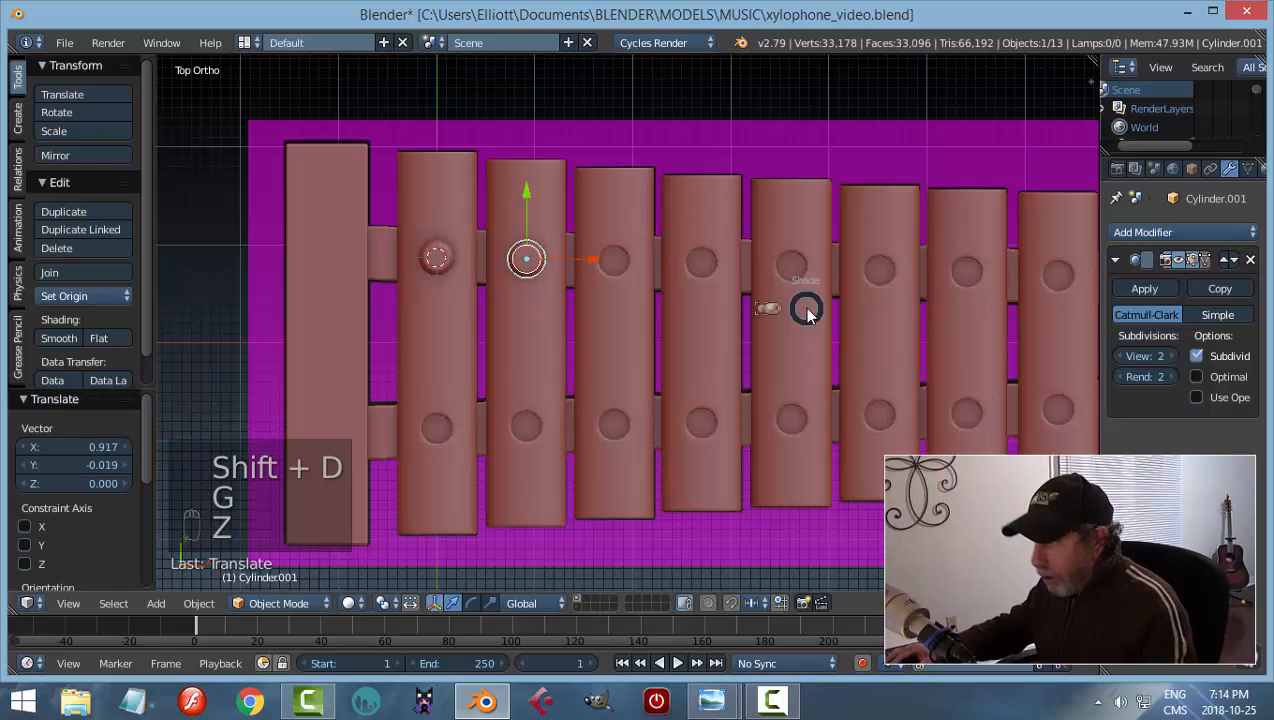
click(955, 307)
scroll(643, 352, up, 2)
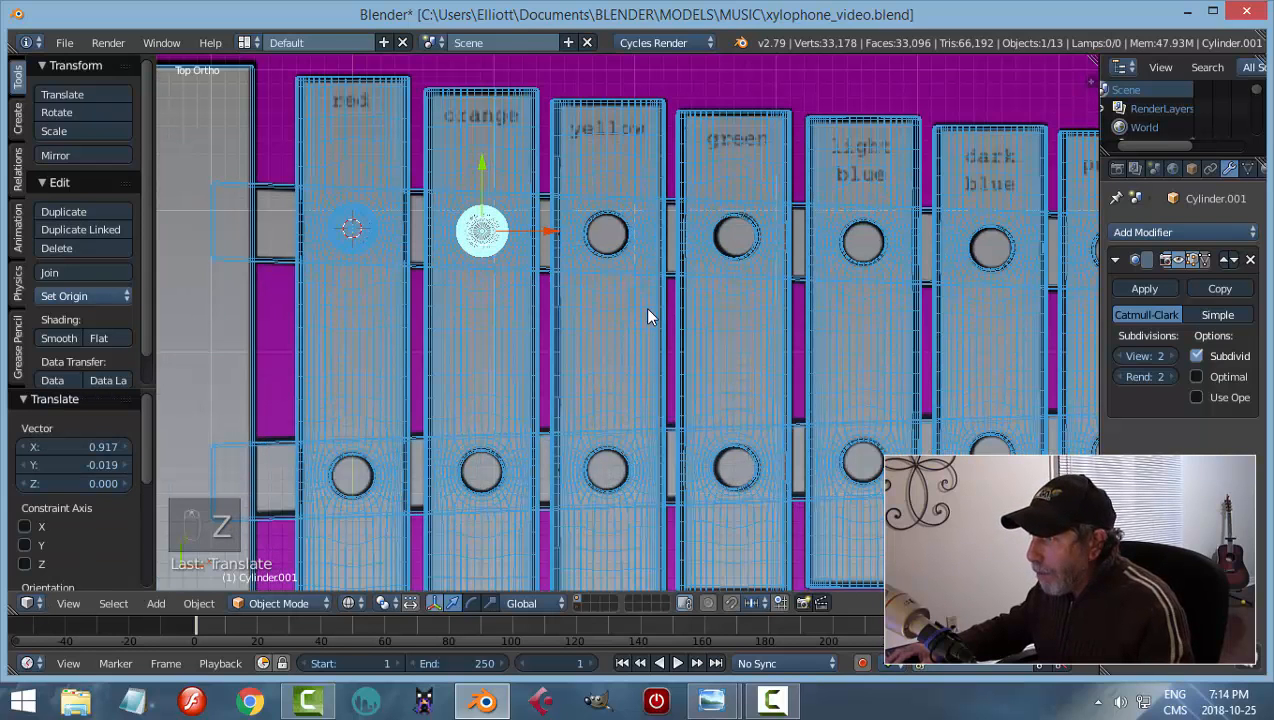
key(shift+d)
right_click(656, 301)
key(g)
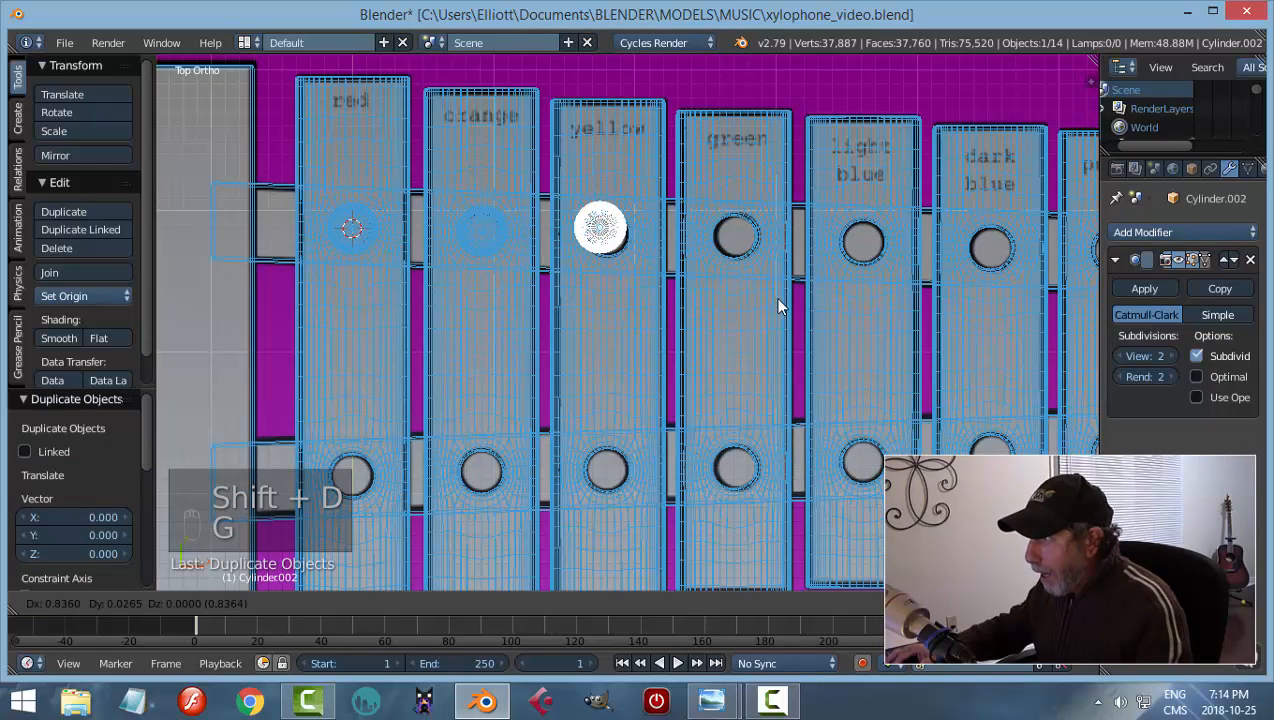
click(781, 312)
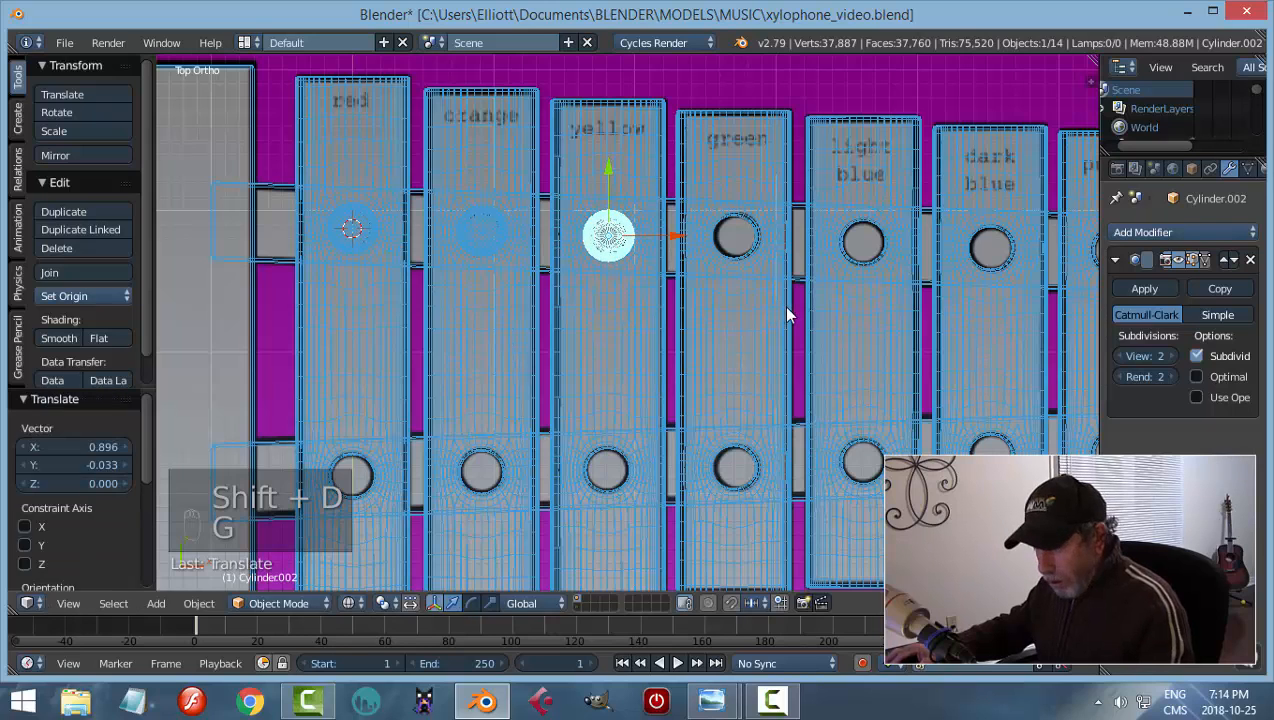
Duplicate the peg into the upper holes of the green and light blue bars, moving each copy about 0.902 along X
key(shift+d)
right_click(787, 315)
key(g)
click(909, 306)
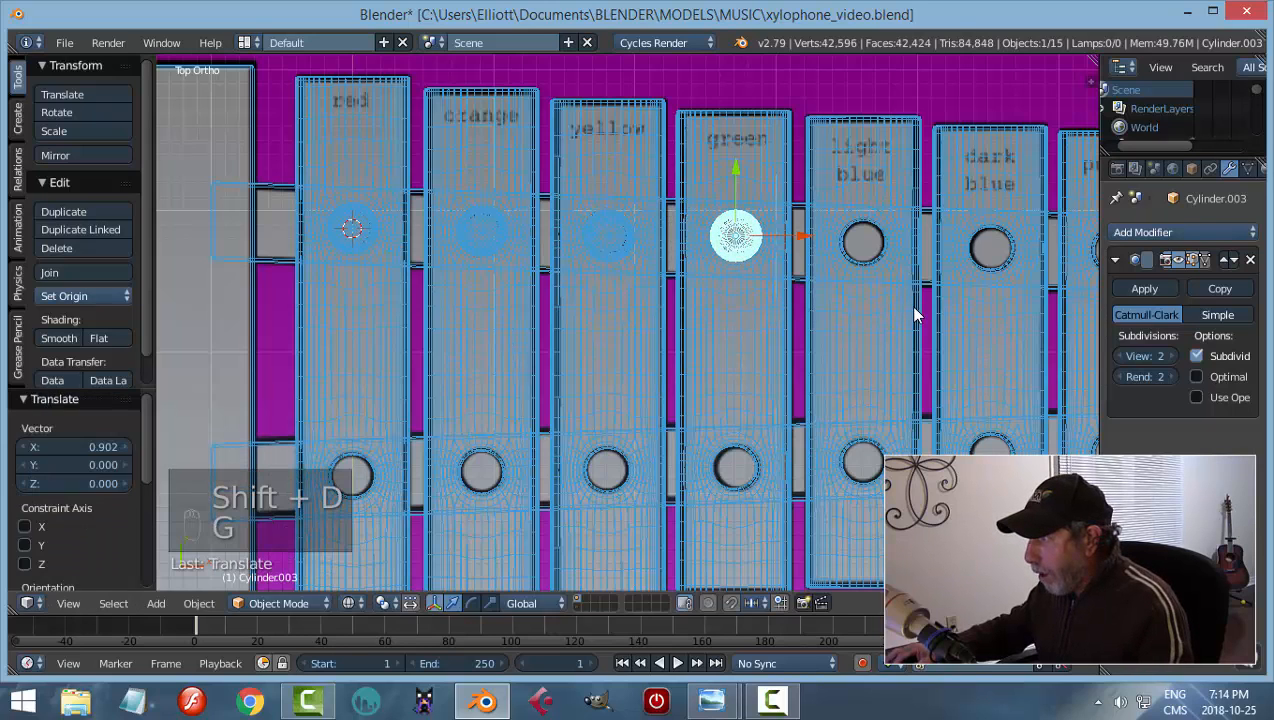
key(shift+d)
right_click(913, 312)
key(g)
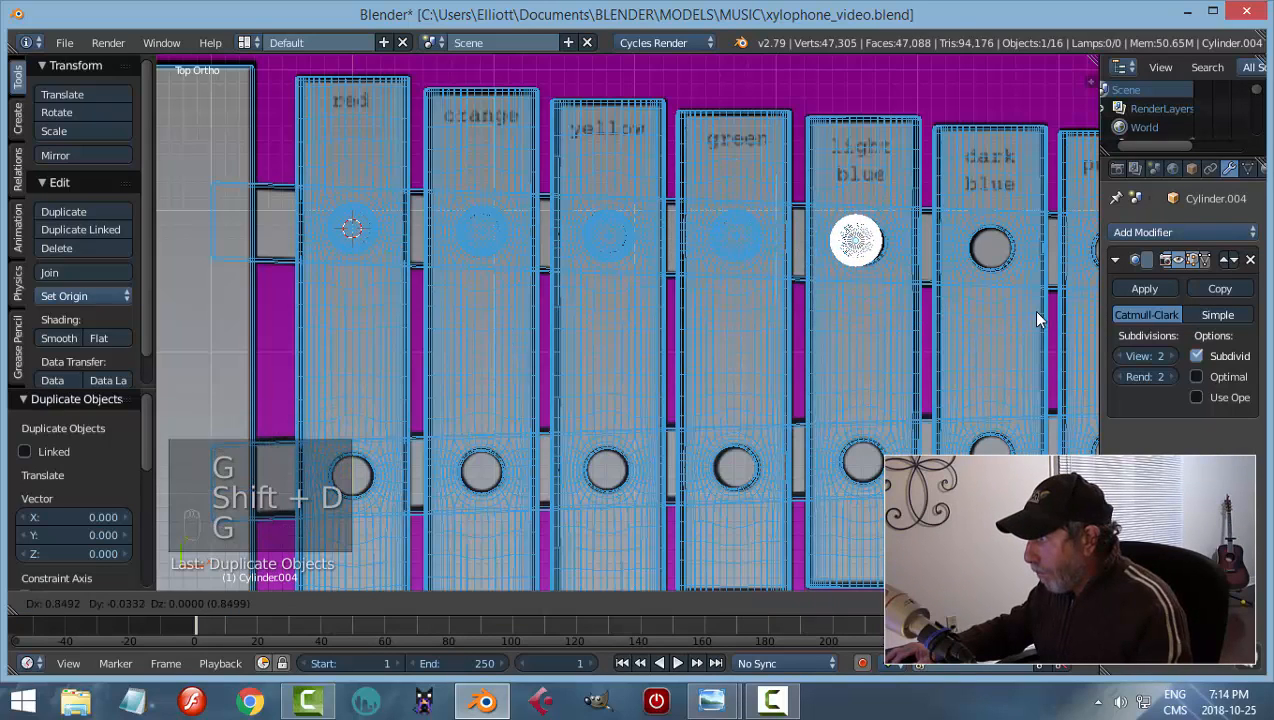
click(1040, 316)
Duplicate the light blue bar's peg into the dark blue bar's upper hole, about 0.909 along X and -0.040 along Y
shift+middle_drag(969, 339, 652, 325)
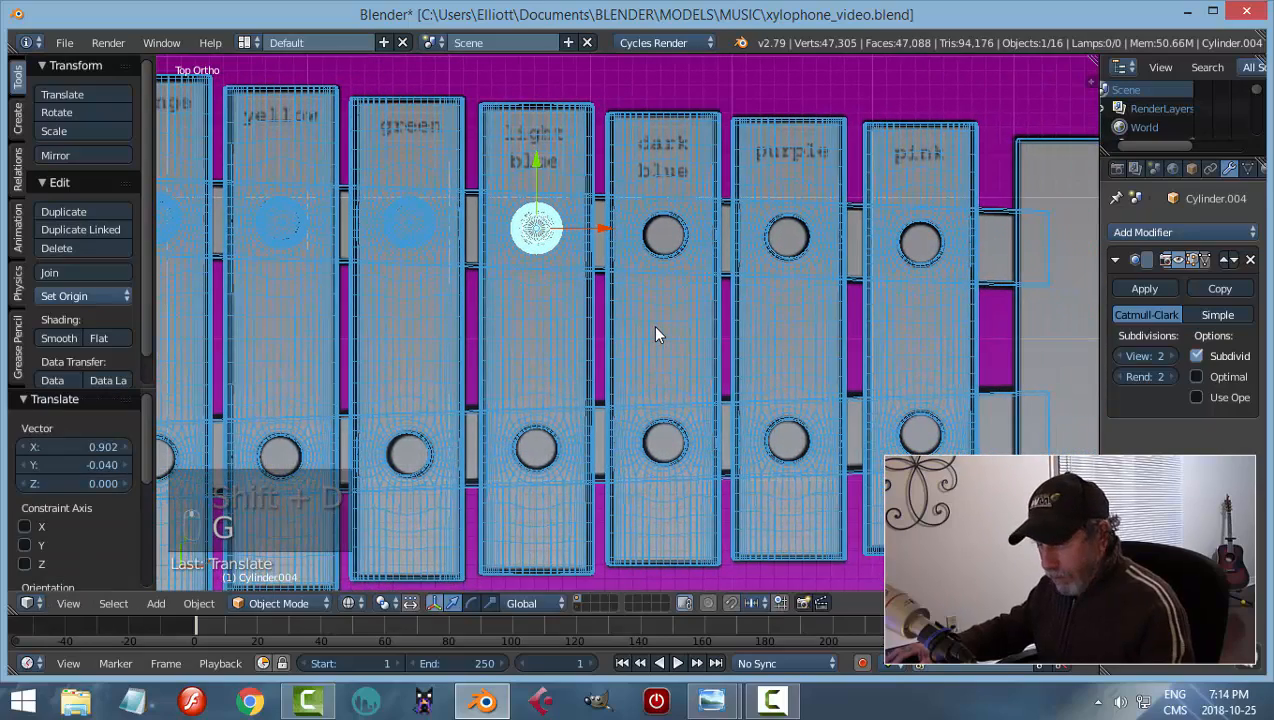
key(shift+d)
right_click(656, 334)
key(g)
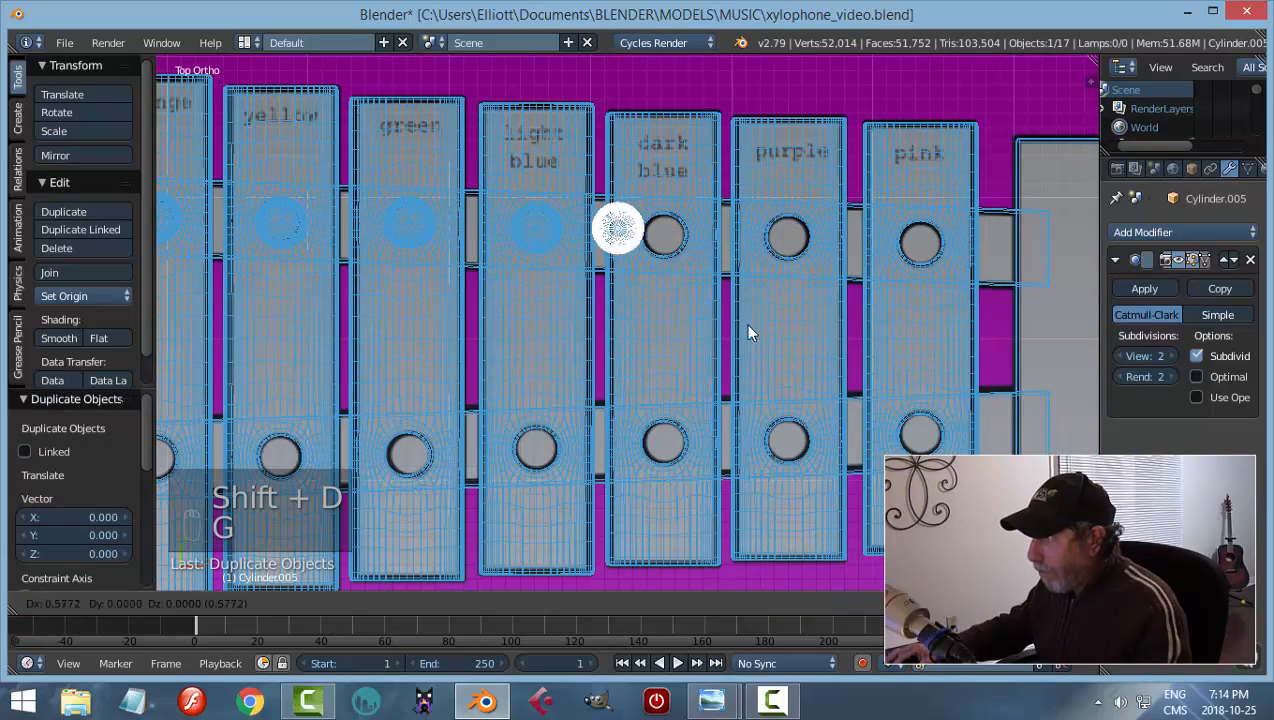
click(784, 340)
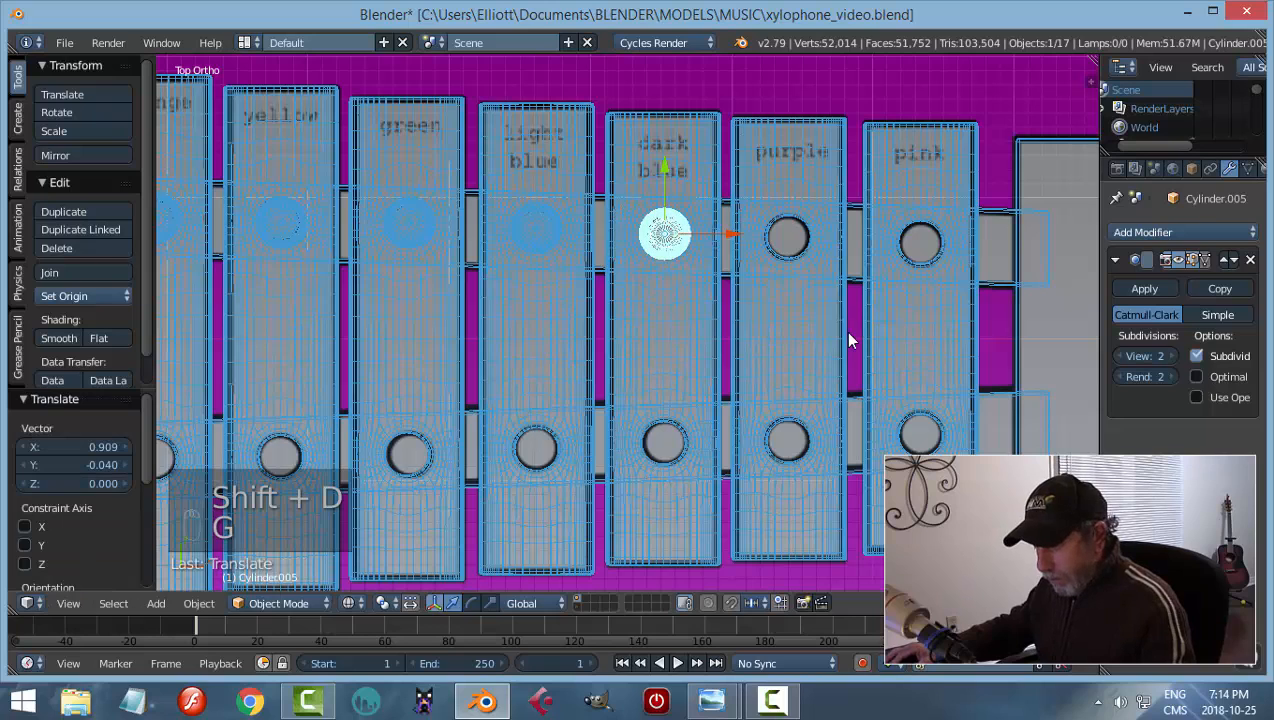
Duplicate the peg into the upper holes of the purple and pink bars, moving the copies about 0.876 and 0.955 along X
key(shift+d)
key(g)
click(974, 343)
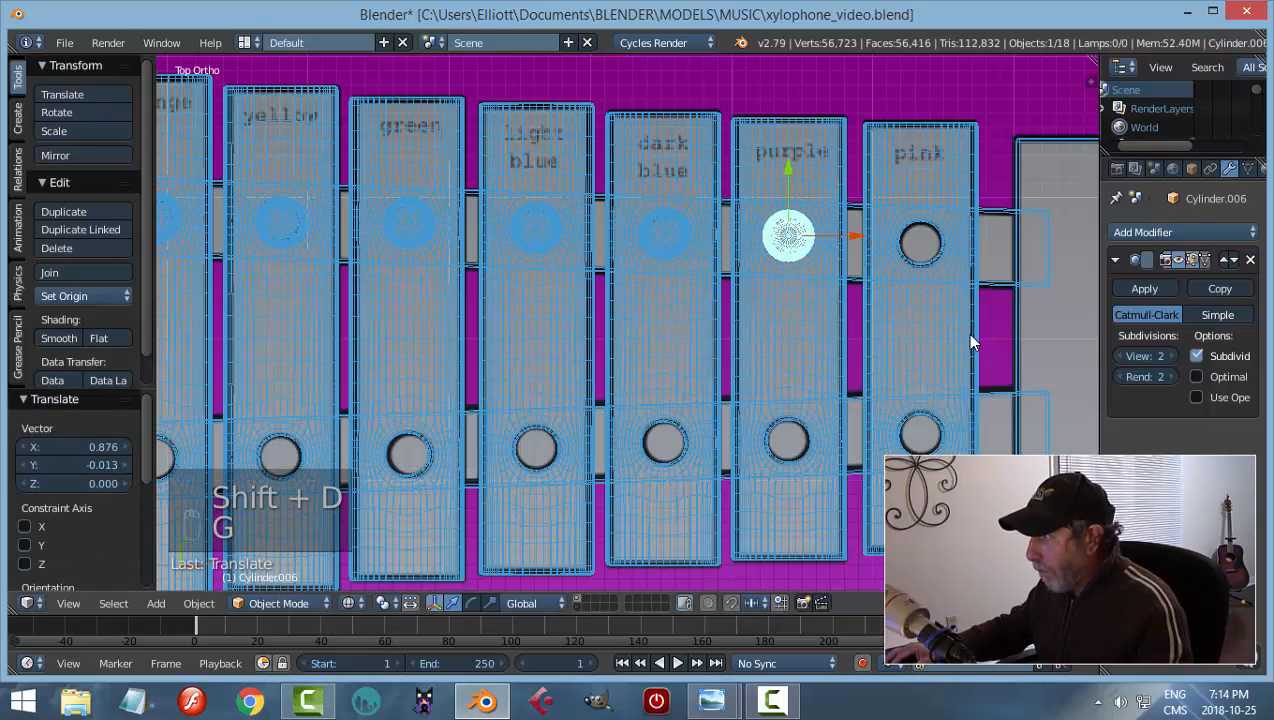
key(shift+d)
key(g)
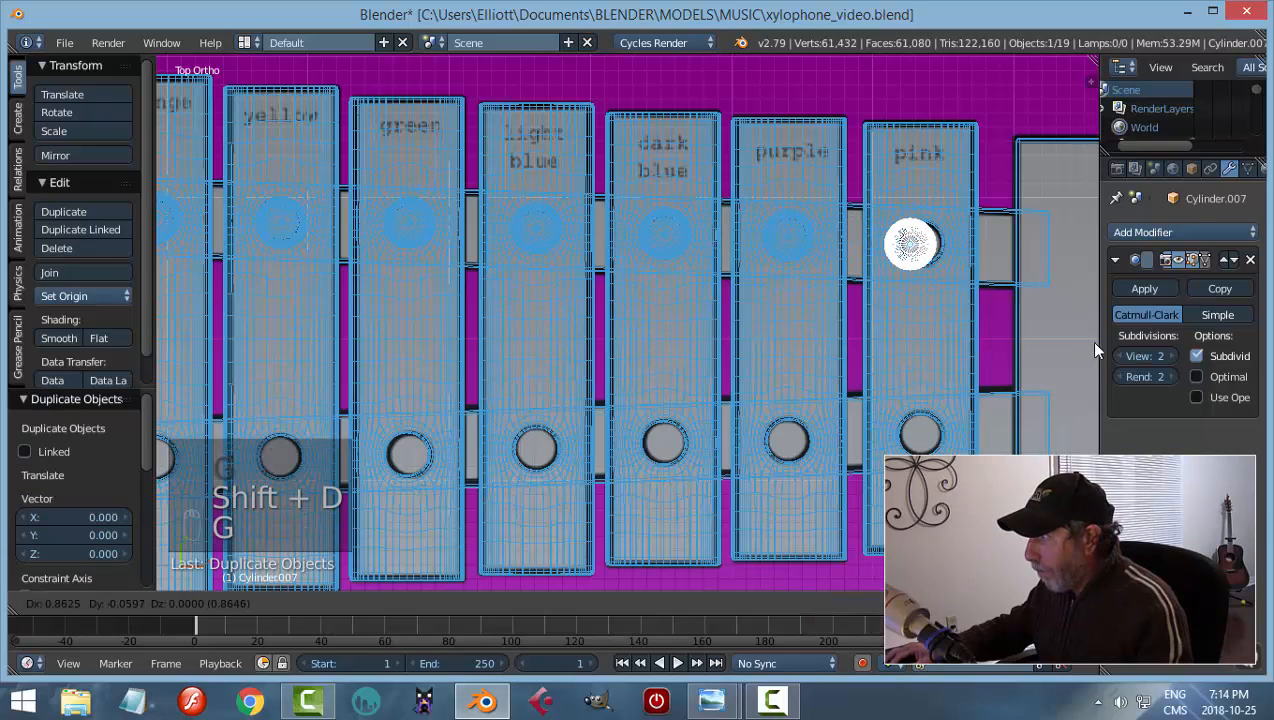
click(166, 340)
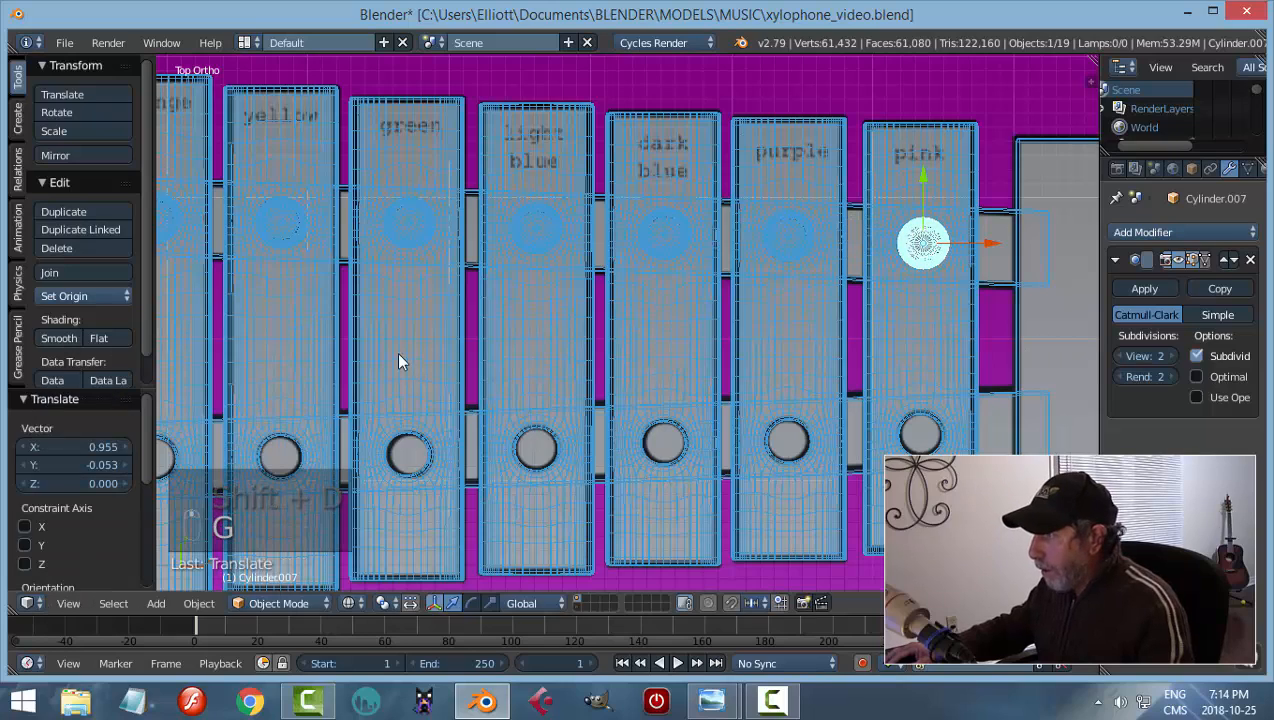
Duplicate the peg in the pink bar's upper hole
shift+middle_drag(609, 365, 465, 288)
key(shift+d)
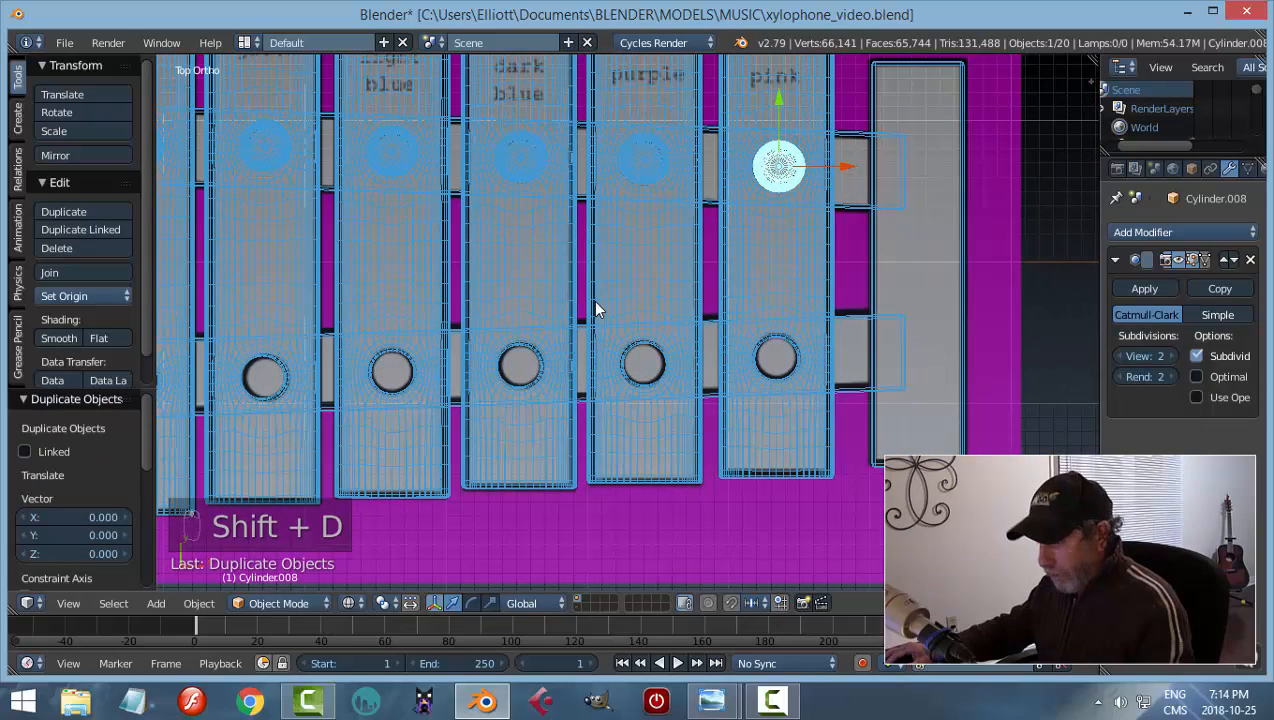
Place copies of the round peg in the lower holes of the pink, purple and dark blue bars
key(g)
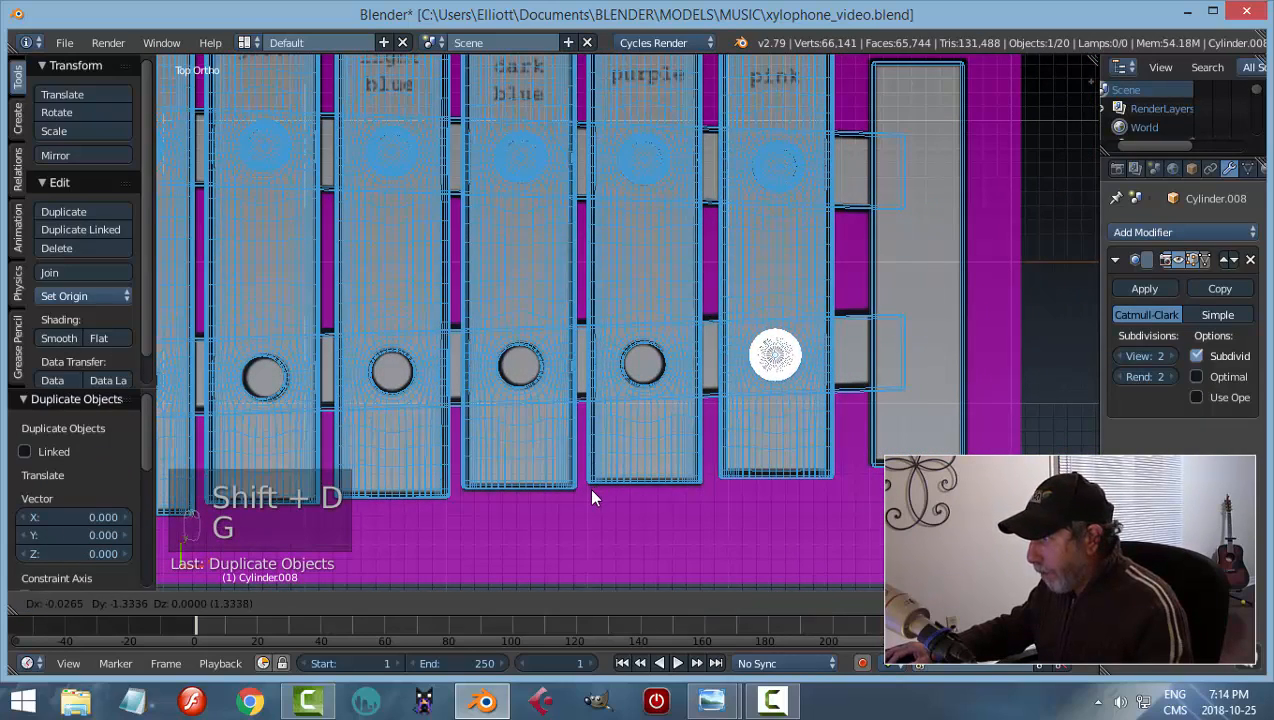
click(593, 492)
key(shift+d)
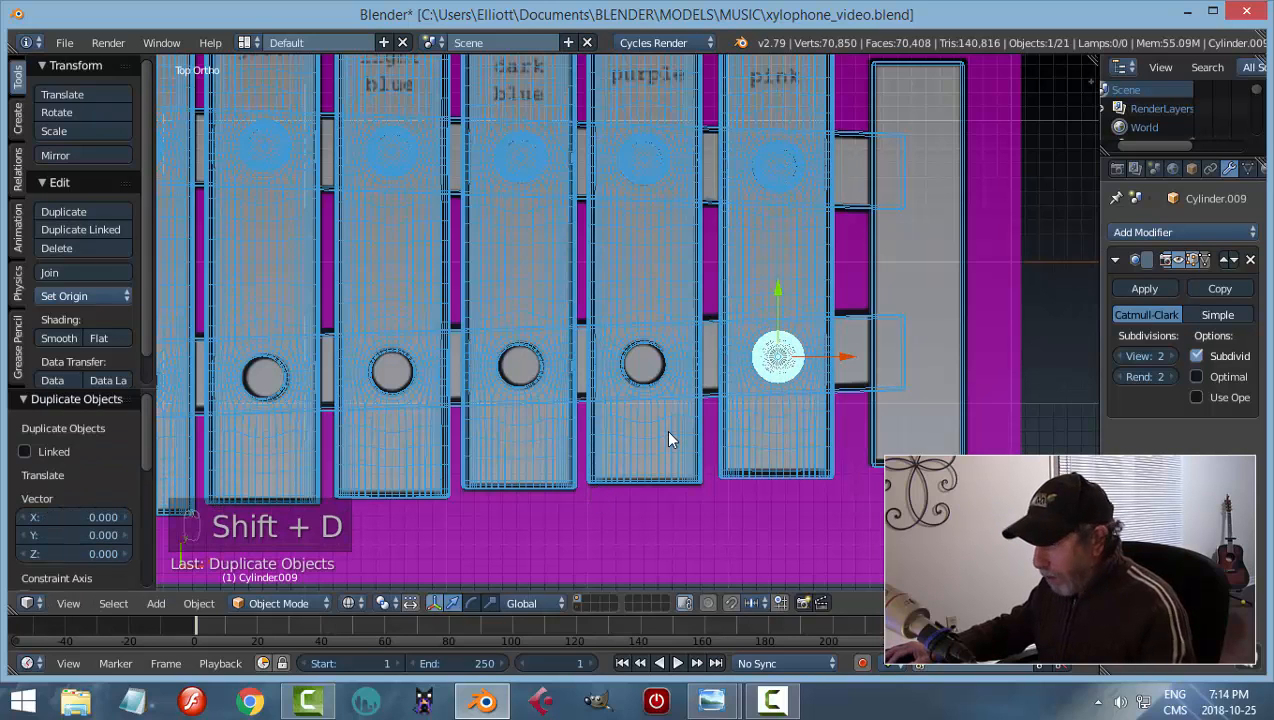
key(g)
click(532, 438)
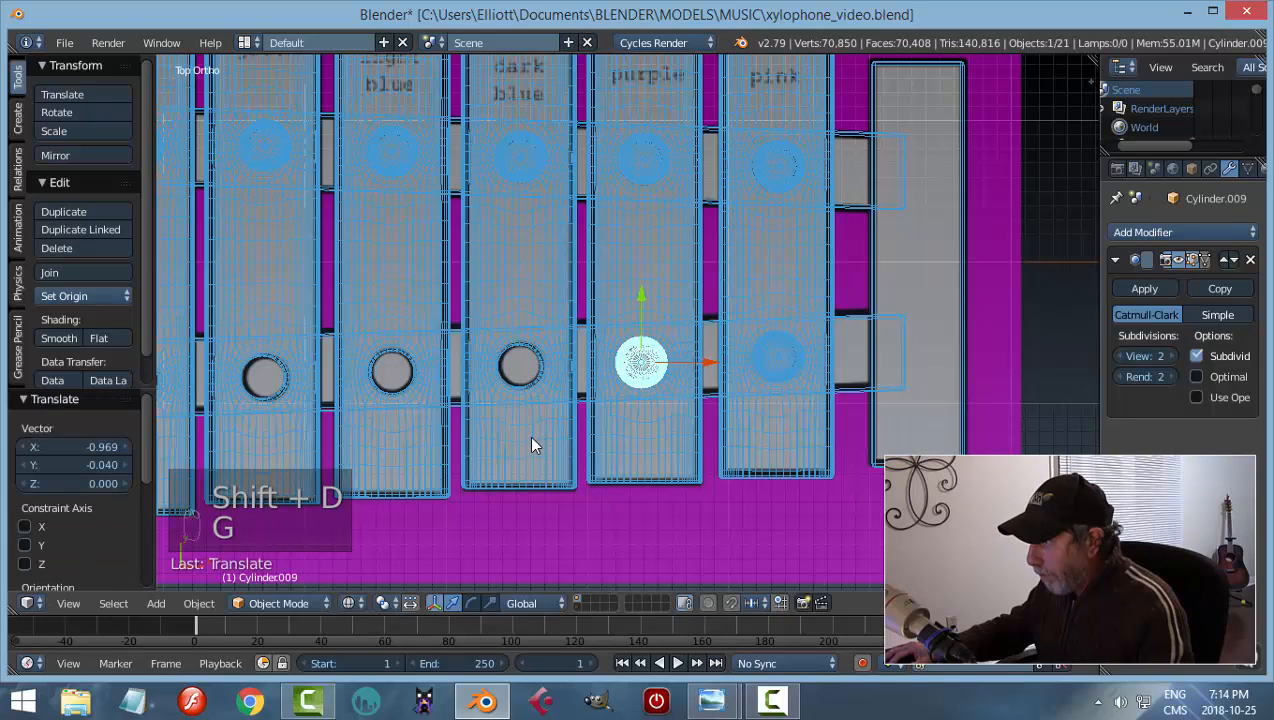
key(shift+d)
key(g)
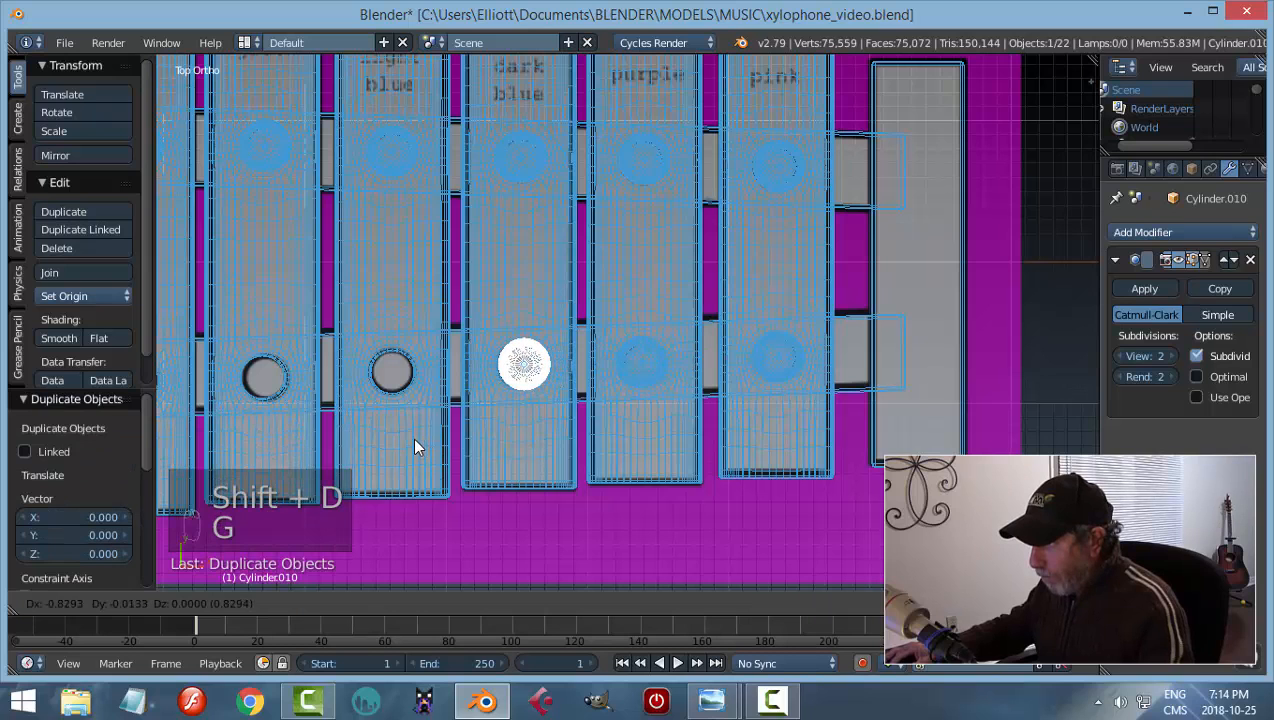
click(411, 437)
Duplicate the peg into the lower holes of the next two bars and fine-tune the second copy's position
shift+middle_drag(559, 400, 611, 379)
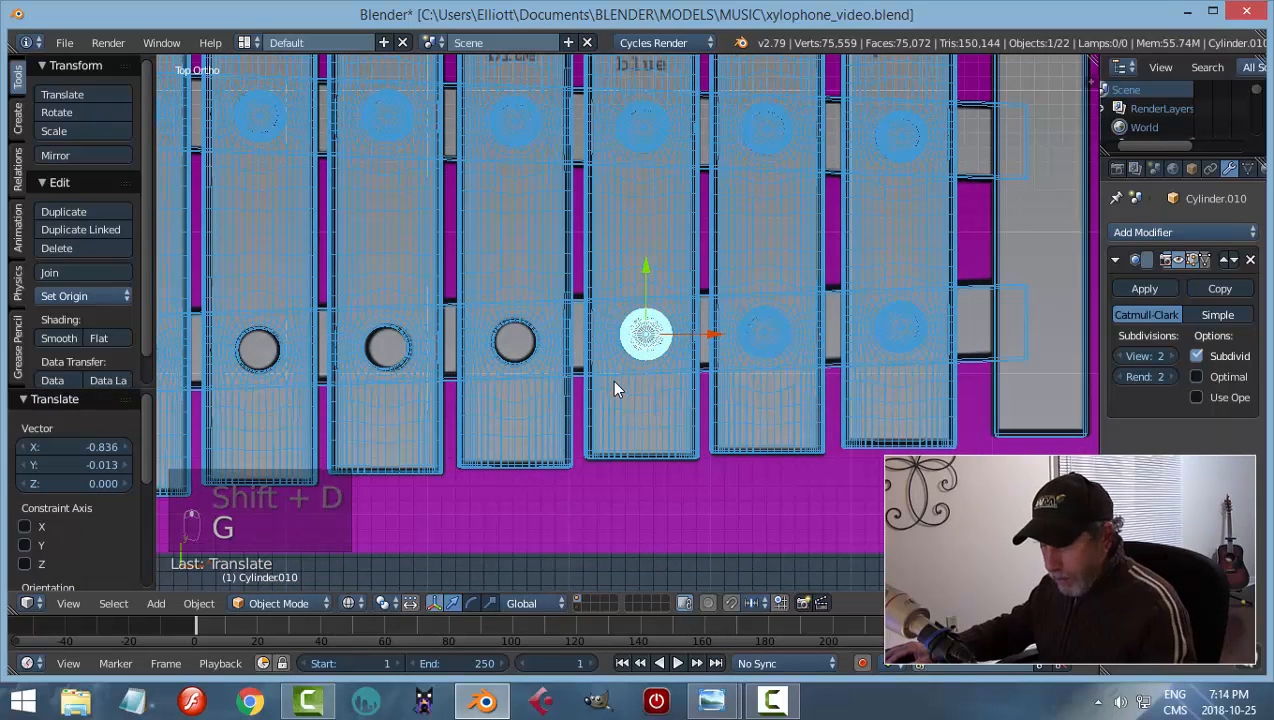
key(shift+d)
key(g)
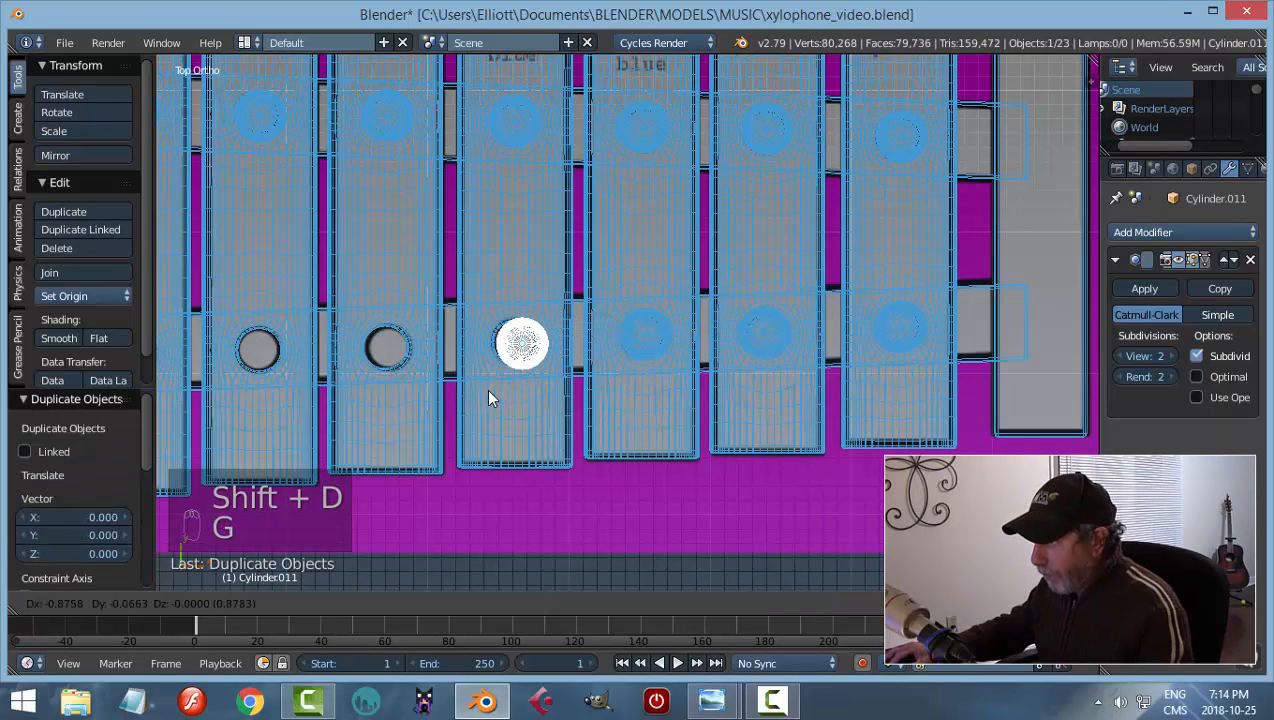
click(482, 390)
key(shift+d)
key(g)
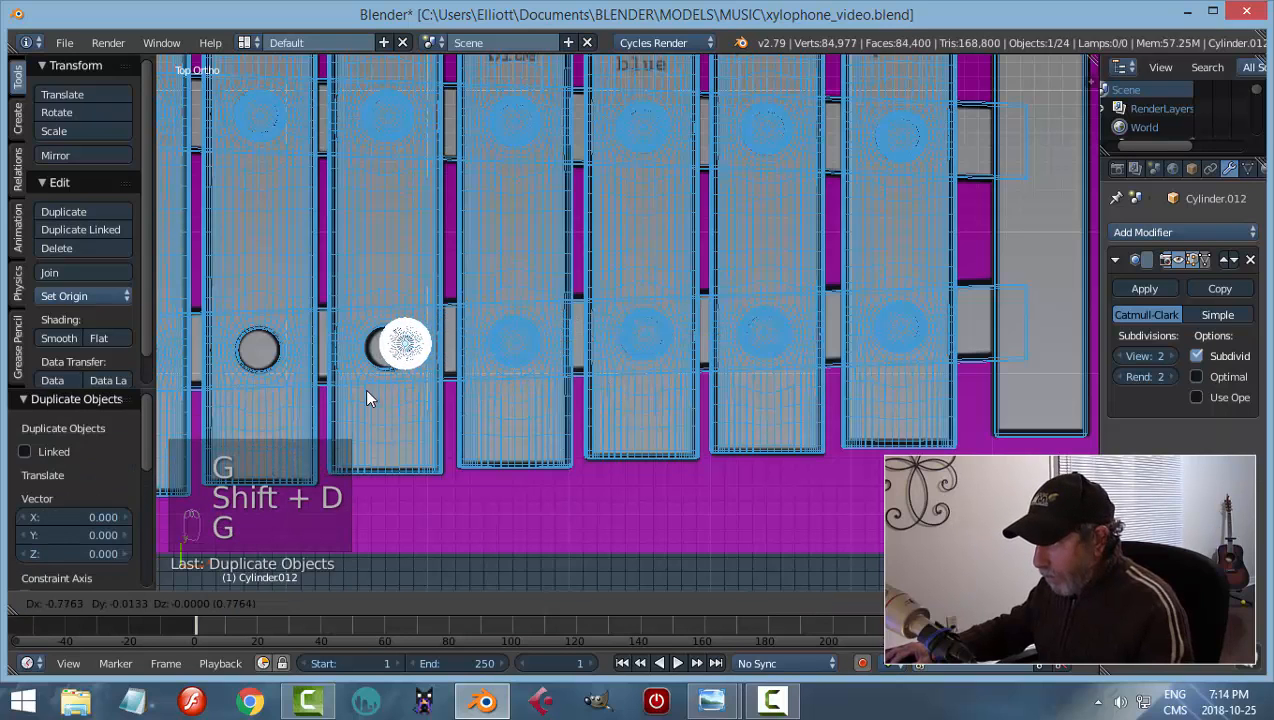
click(351, 396)
shift+middle_drag(398, 447, 643, 337)
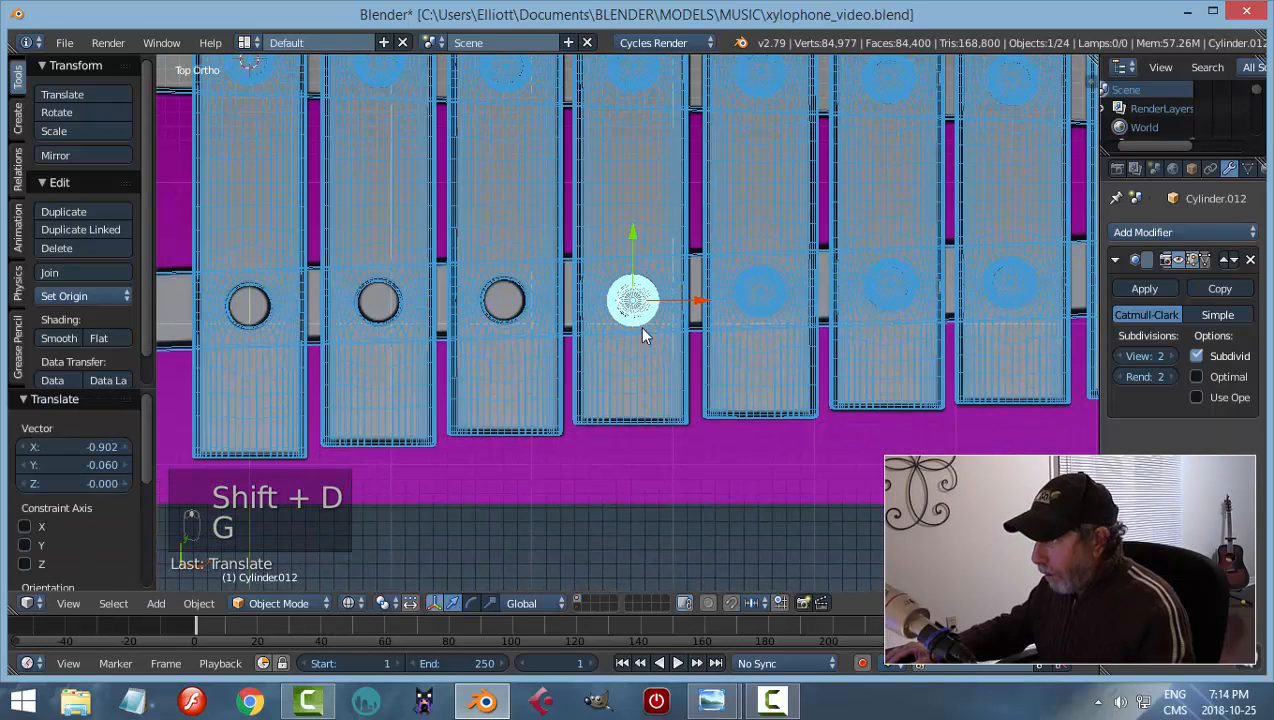
key(g)
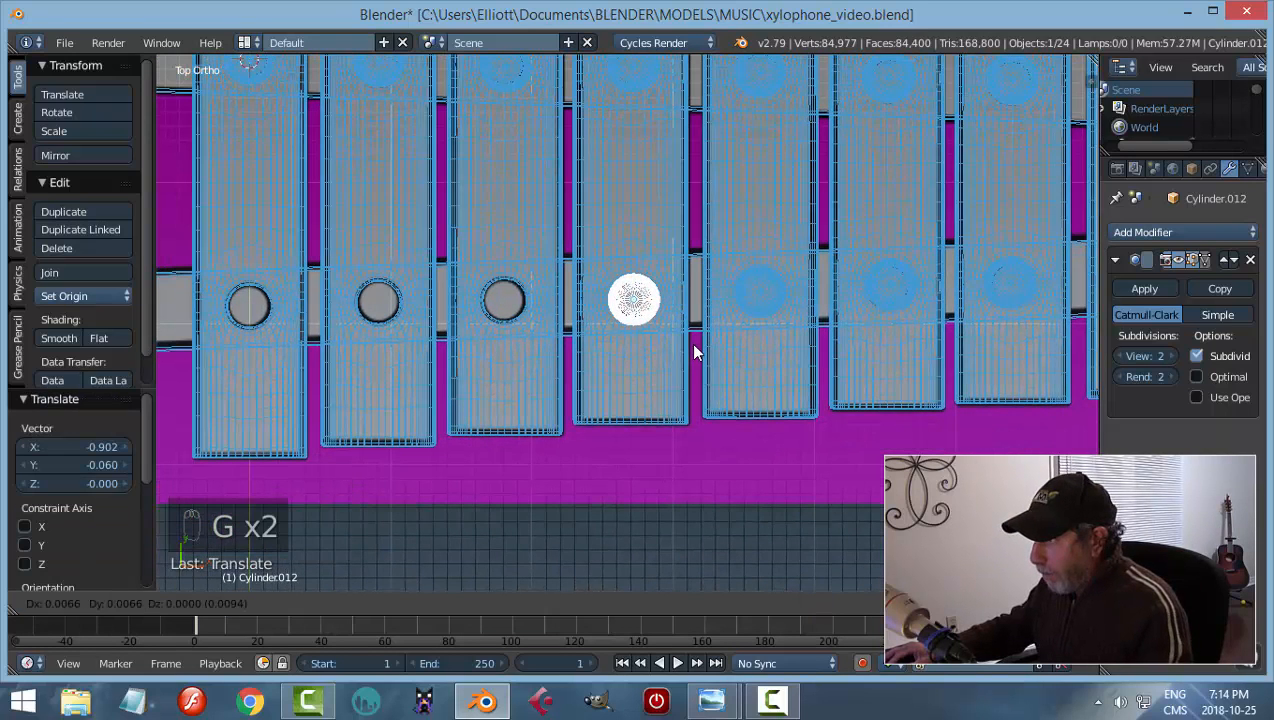
click(697, 352)
Fill the lower holes of the three remaining bars with copies of the peg
key(shift+d)
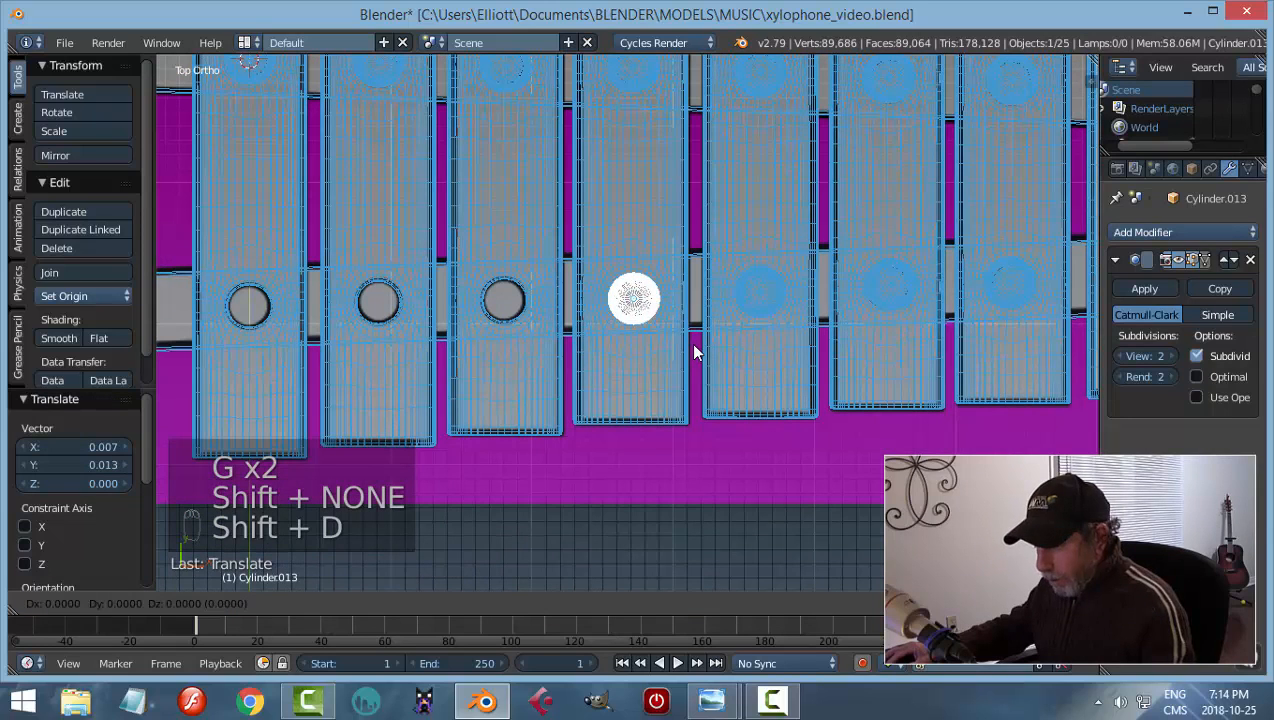
click(561, 352)
key(shift+d)
right_click(563, 349)
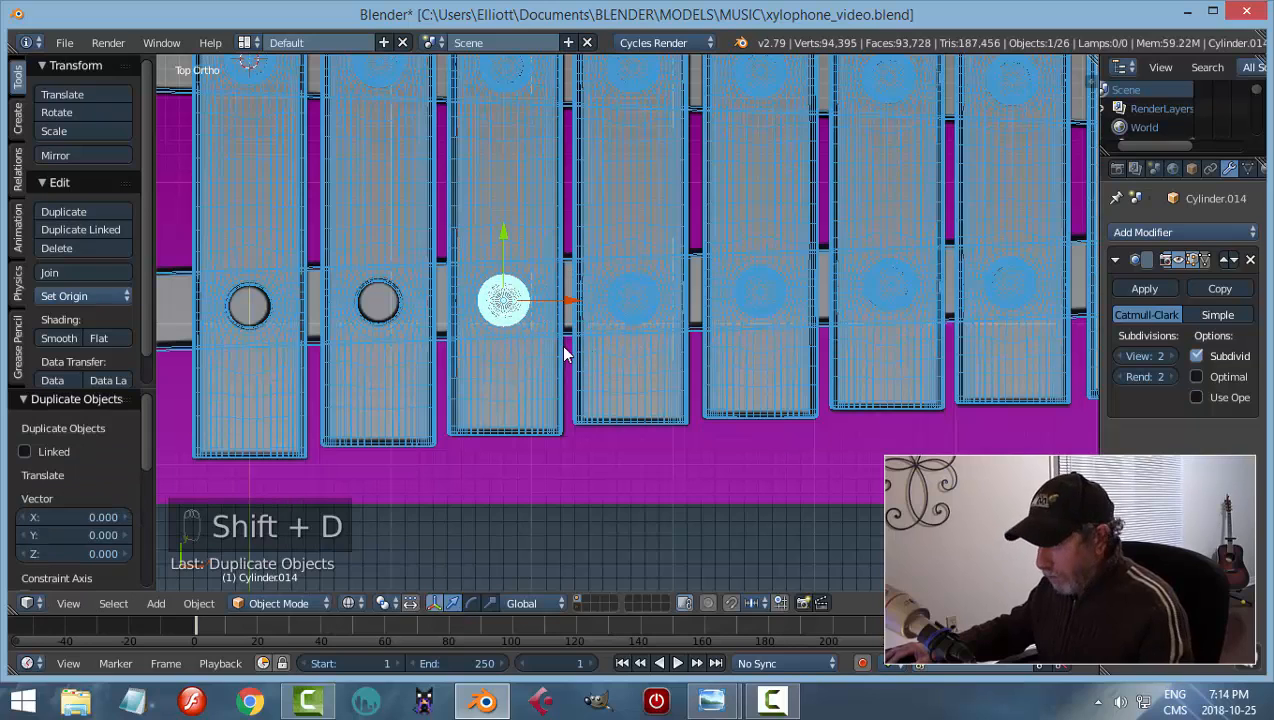
key(g)
click(445, 350)
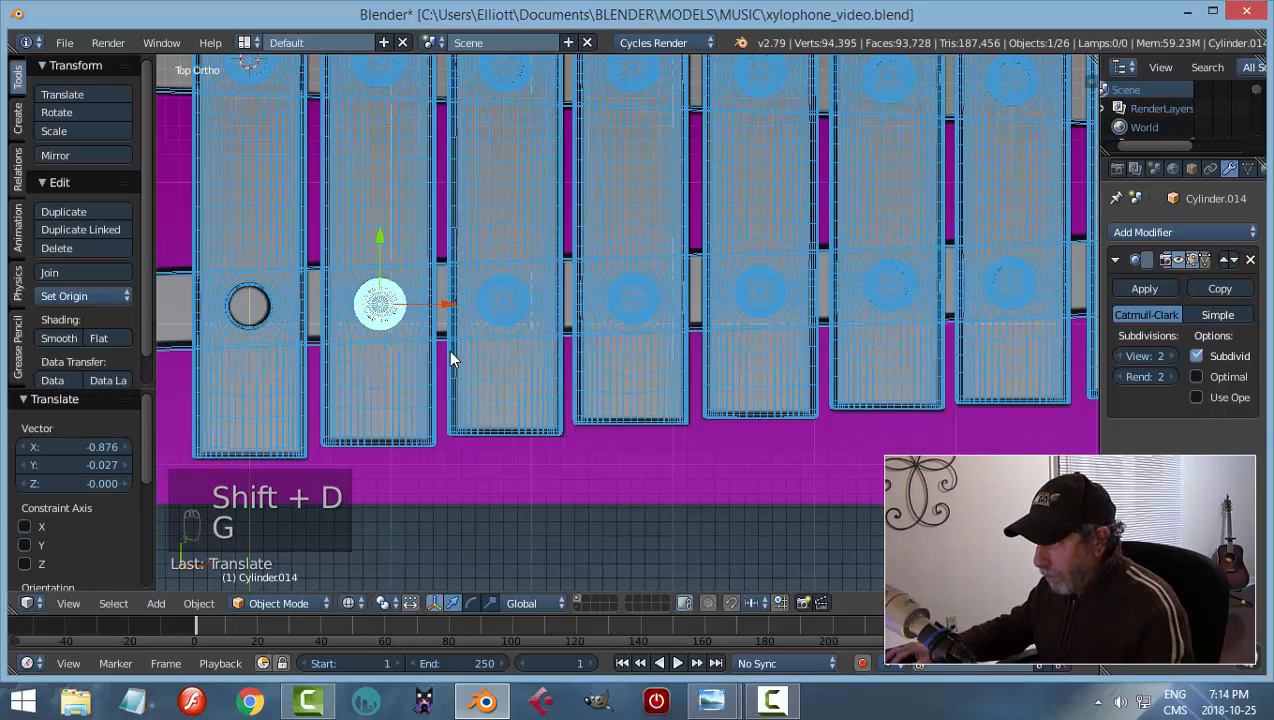
key(shift+d)
right_click(447, 342)
key(g)
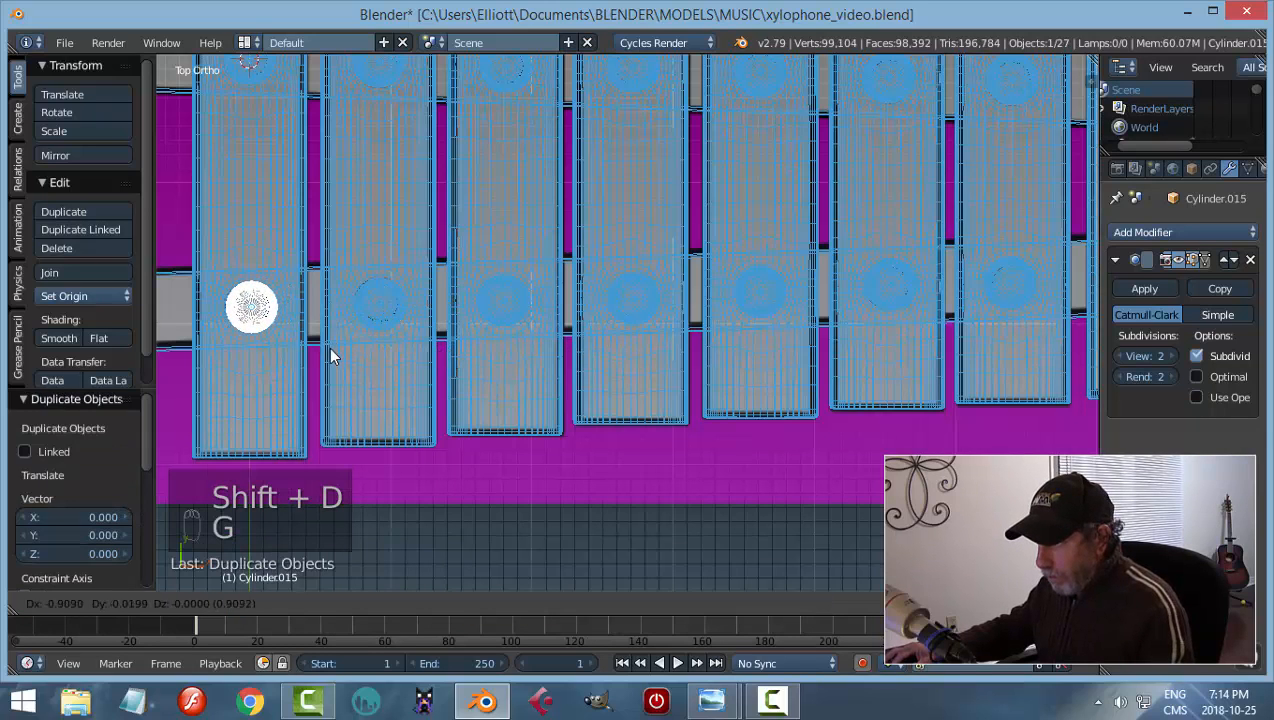
click(326, 346)
Deselect the pegs, show the xylophone in solid shading and save the file
key(a)
key(z)
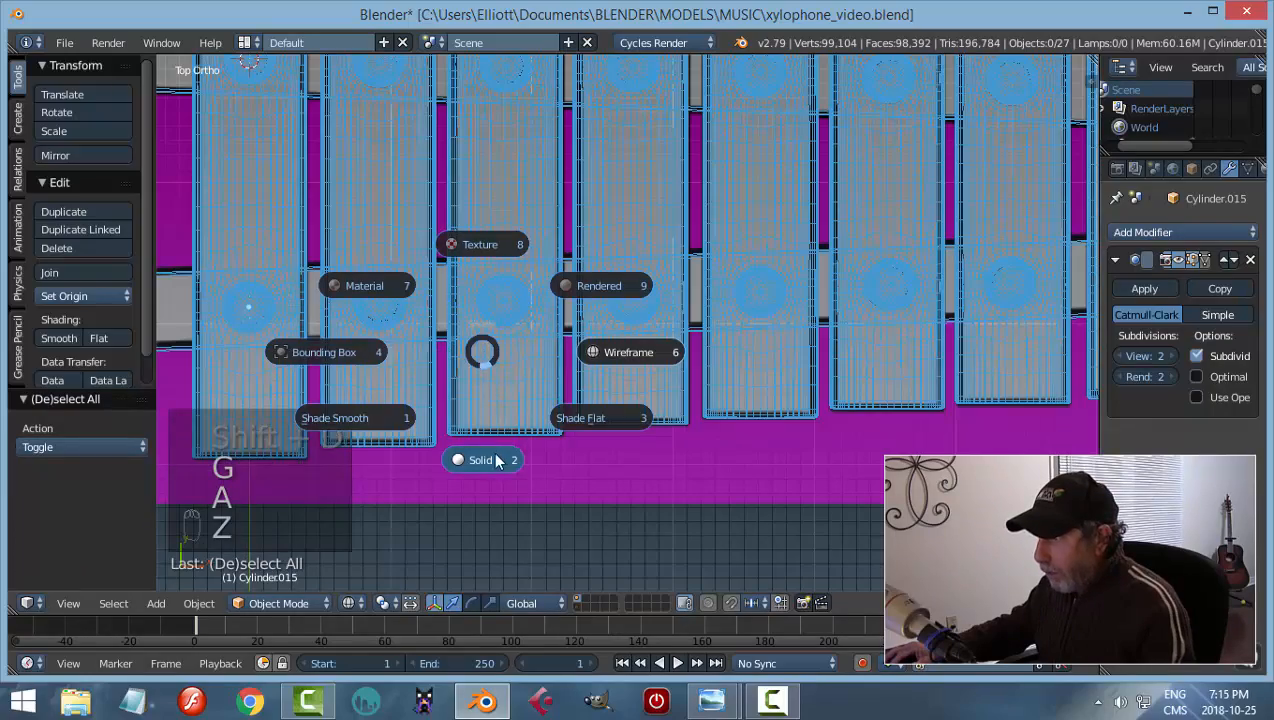
click(483, 458)
mouse_move(583, 441)
middle_down()
mouse_move(644, 427)
mouse_move(683, 264)
mouse_move(705, 247)
mouse_move(748, 270)
mouse_move(736, 311)
mouse_move(643, 344)
mouse_move(719, 293)
middle_up()
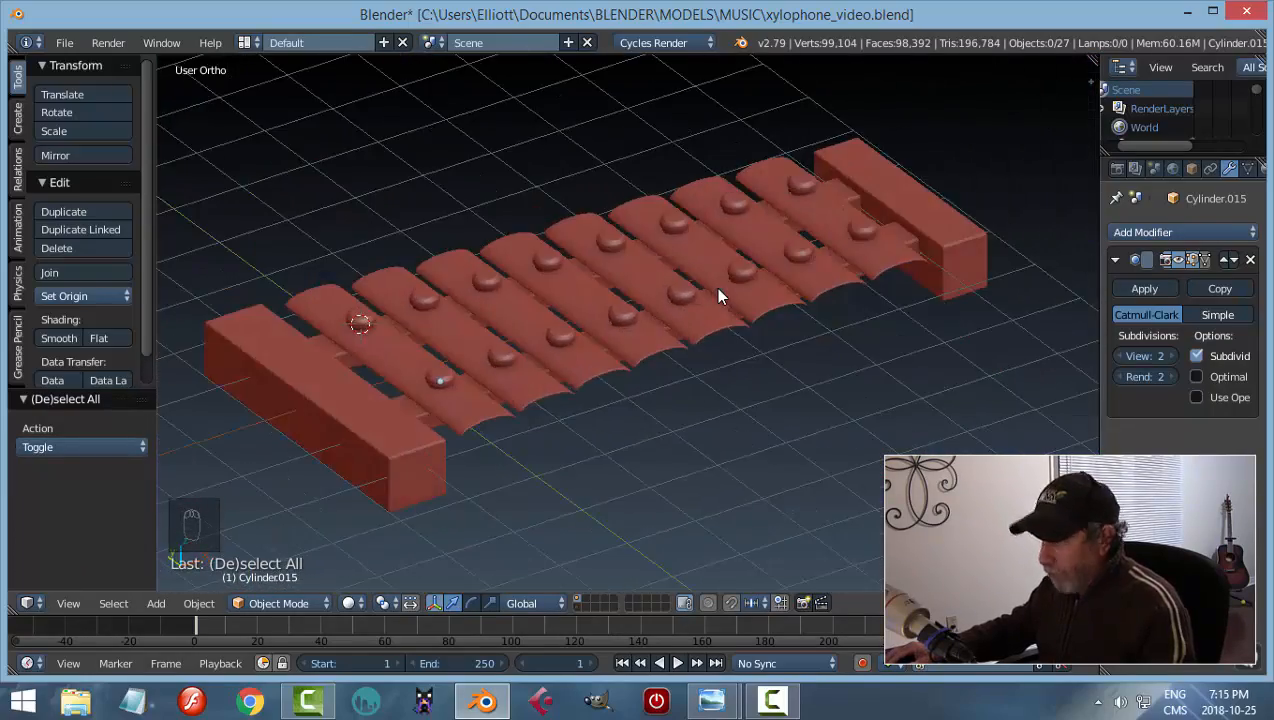
key(ctrl+s)
Raise the entire xylophone about 0.48 units along Z in front view so the end blocks rest on the ground line
middle_drag(800, 305, 640, 319)
key(a)
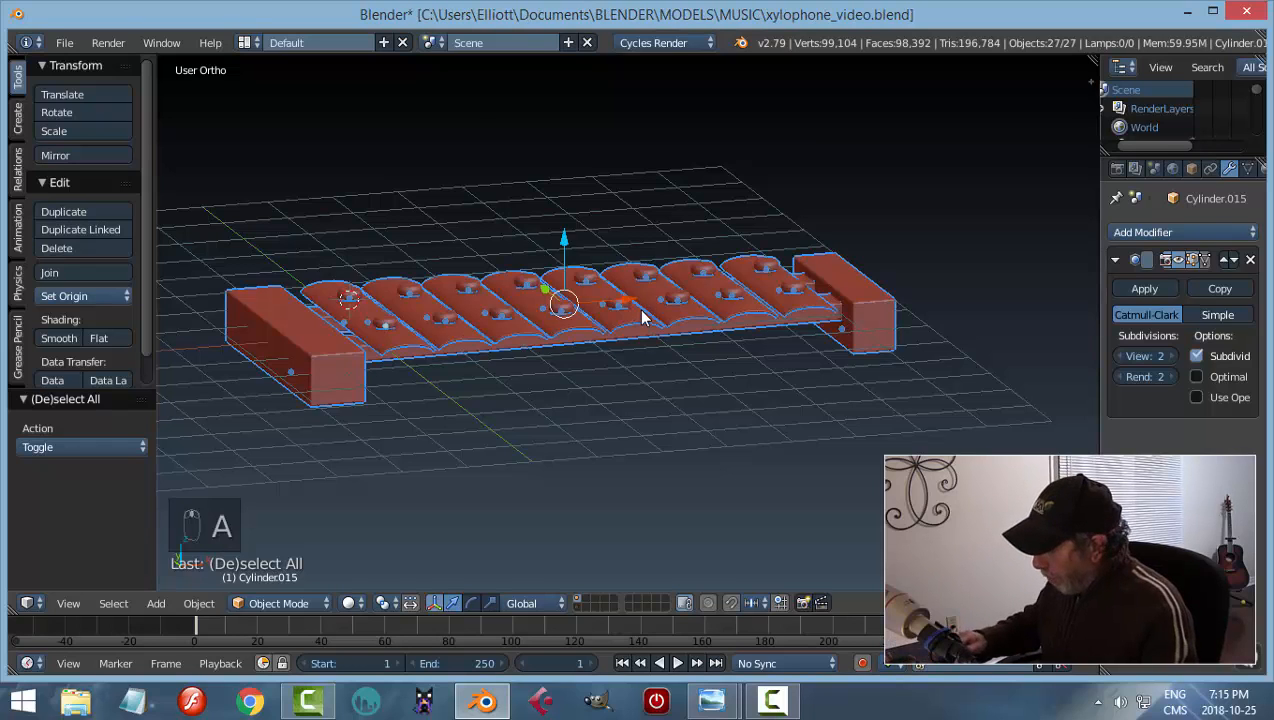
key(KP_1)
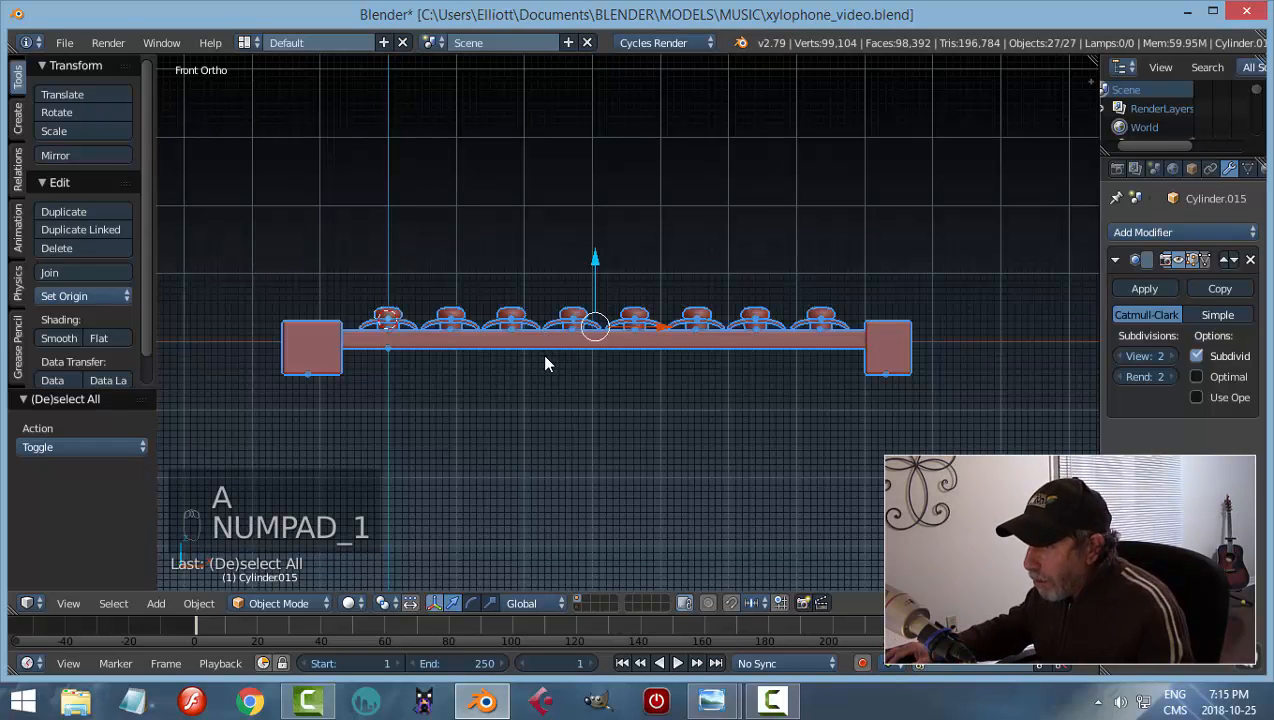
drag(594, 262, 609, 225)
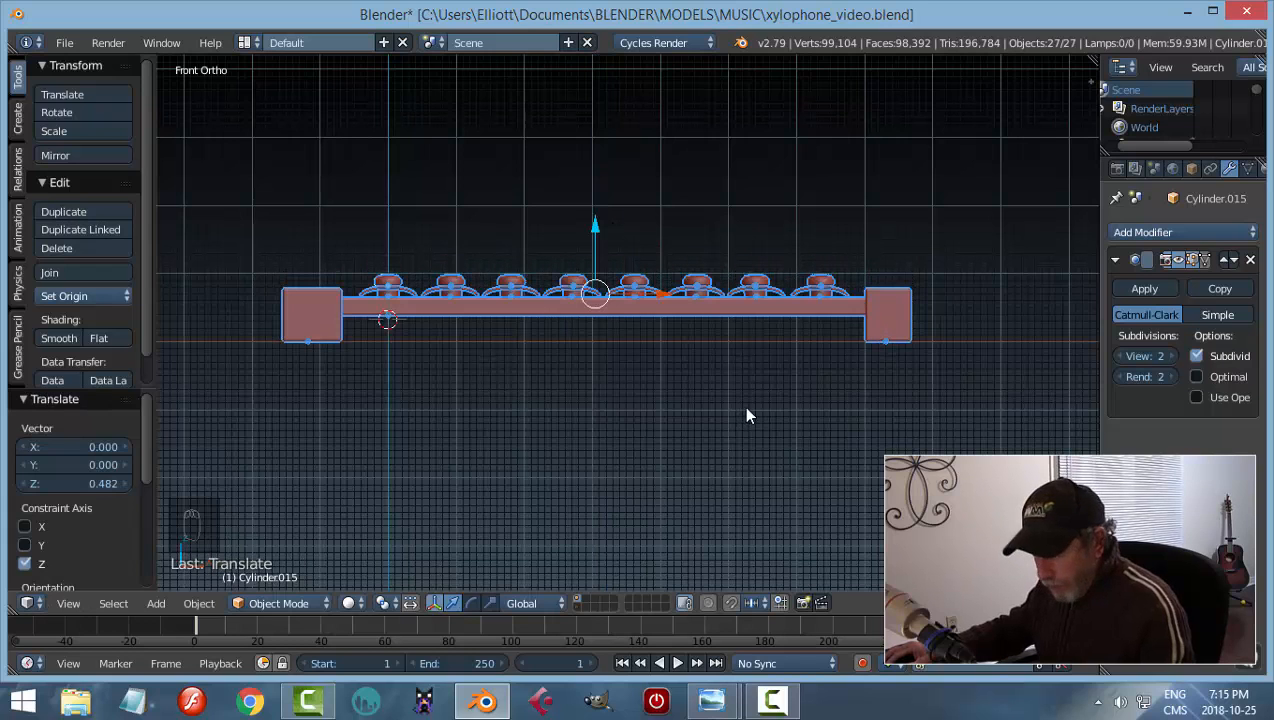
key(a)
Reset the 3D cursor to the world origin and add a plane there
middle_drag(719, 386, 721, 408)
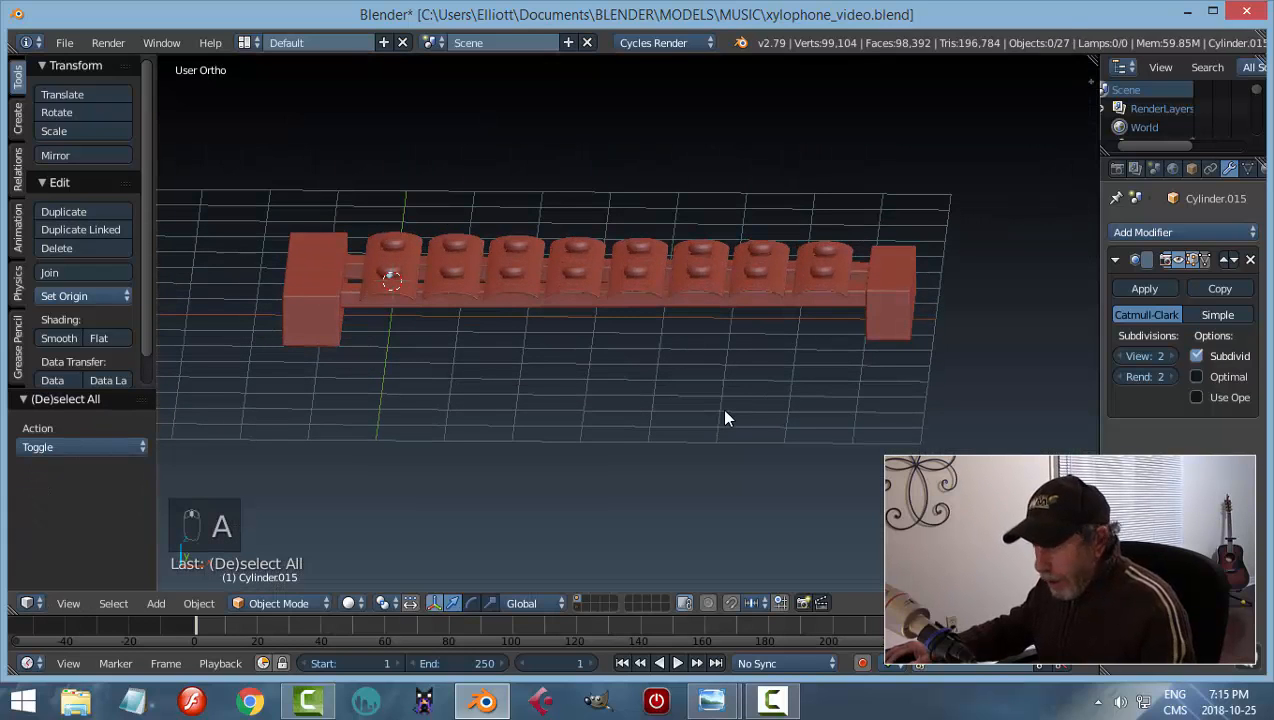
key(shift+c)
scroll(630, 380, up, 4)
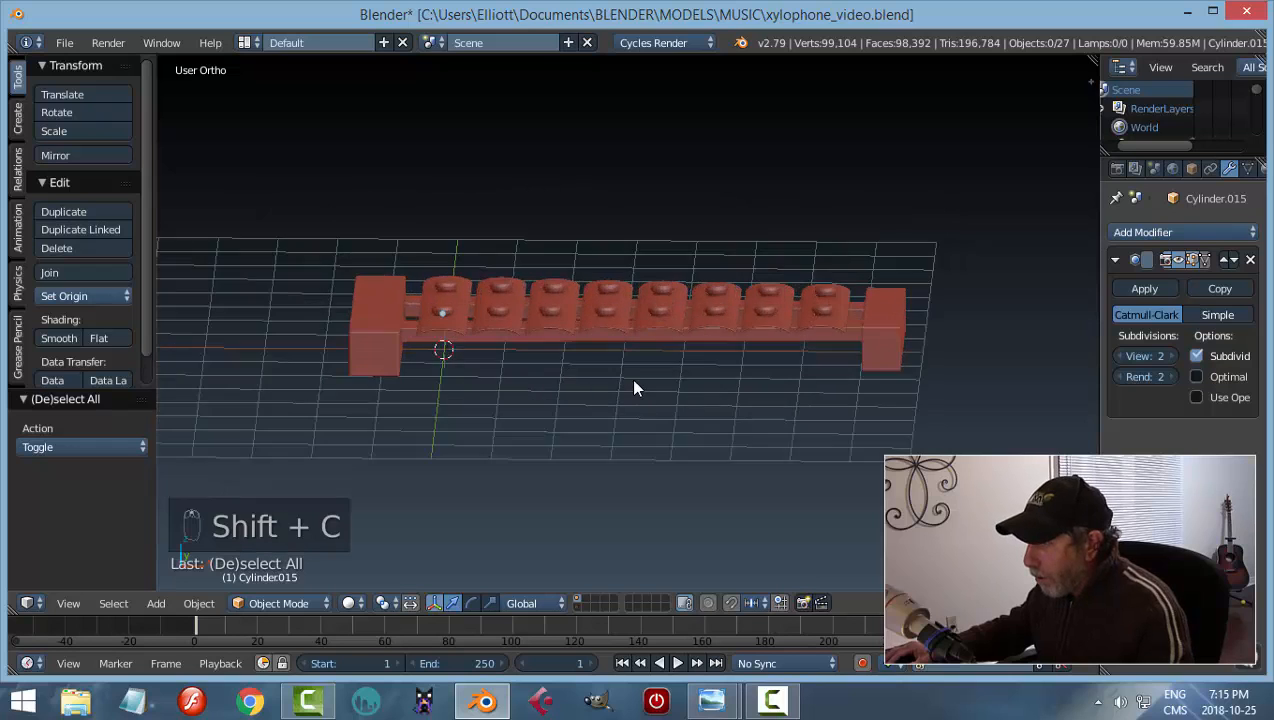
middle_drag(640, 413, 637, 366)
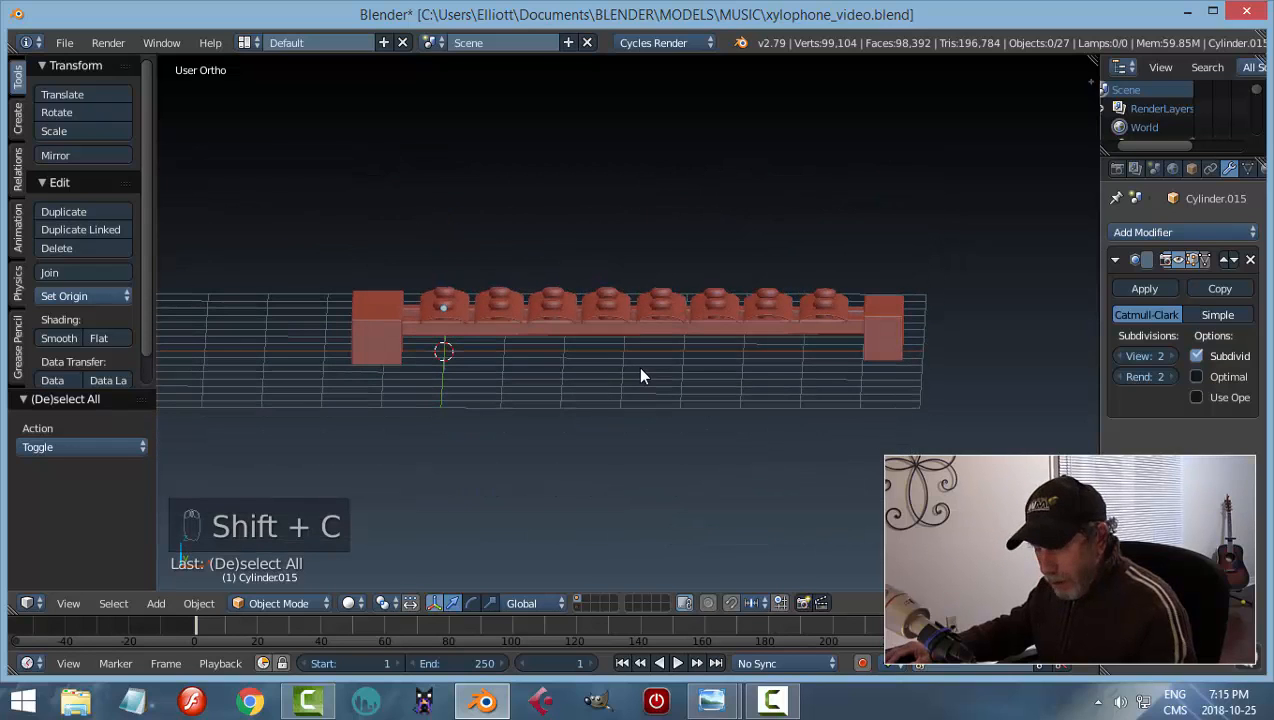
key(shift+a)
mouse_move(641, 370)
click(720, 369)
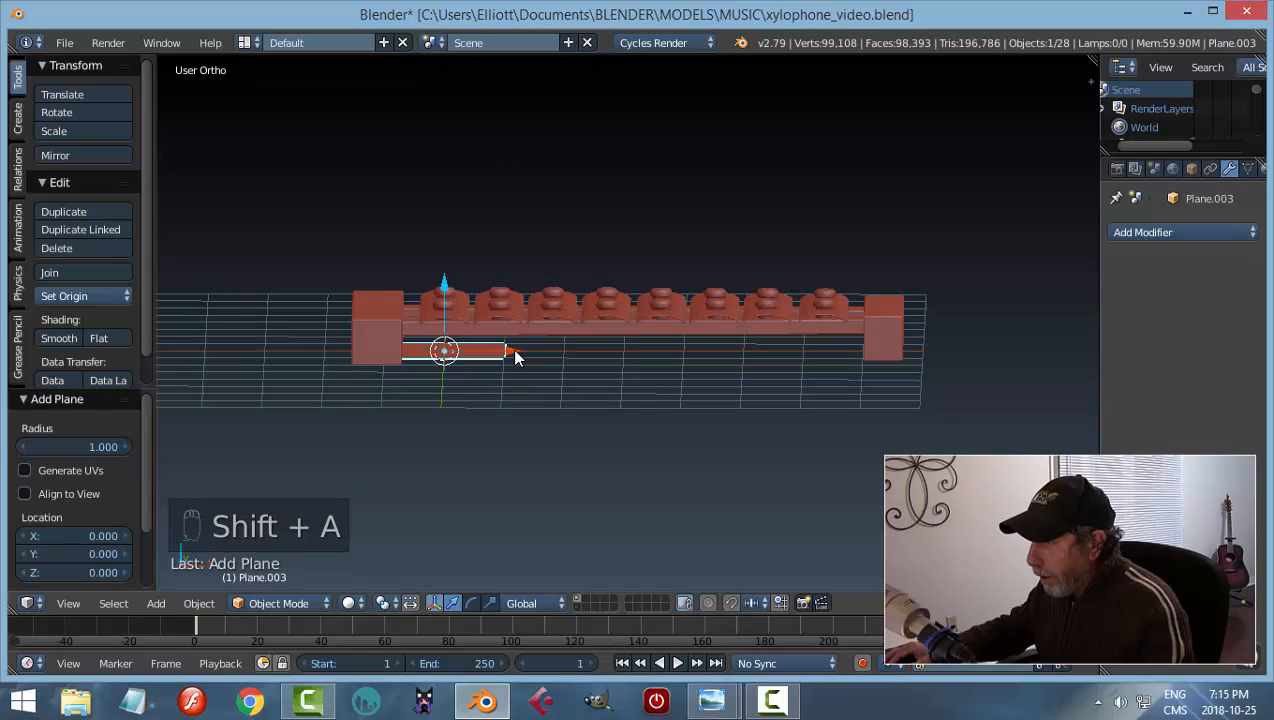
Scale the plane by 10 and move it about 2.53 units along X to center it under the xylophone
middle_drag(627, 376, 606, 413)
text(s10)
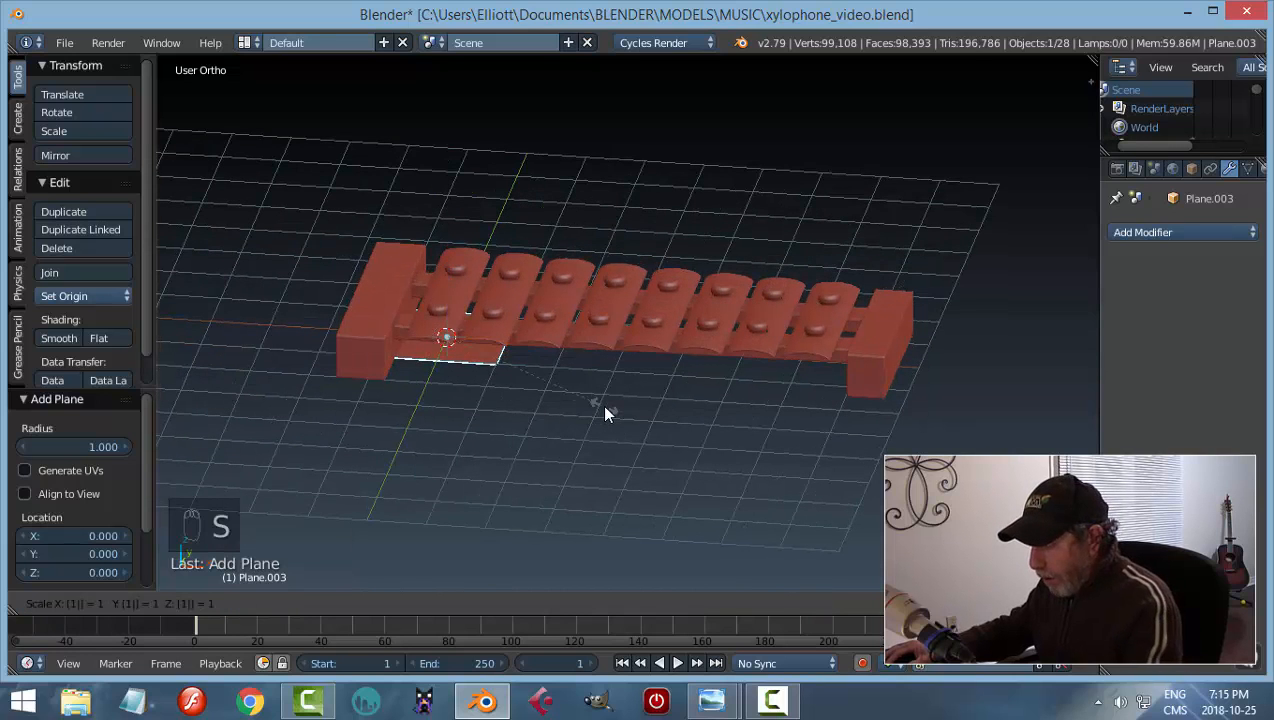
key(Return)
drag(515, 345, 660, 364)
Turn off Matcap shading for the viewport
mouse_move(631, 414)
middle_down()
mouse_move(675, 391)
mouse_move(668, 421)
middle_up()
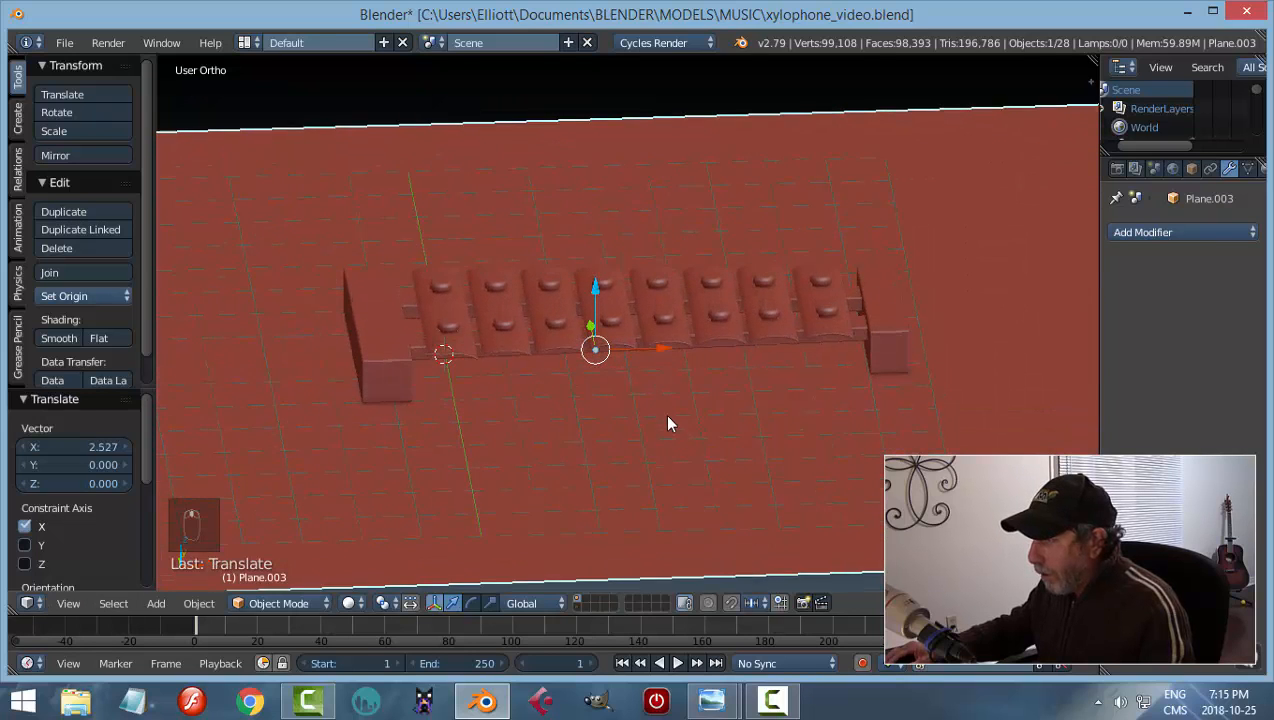
key(n)
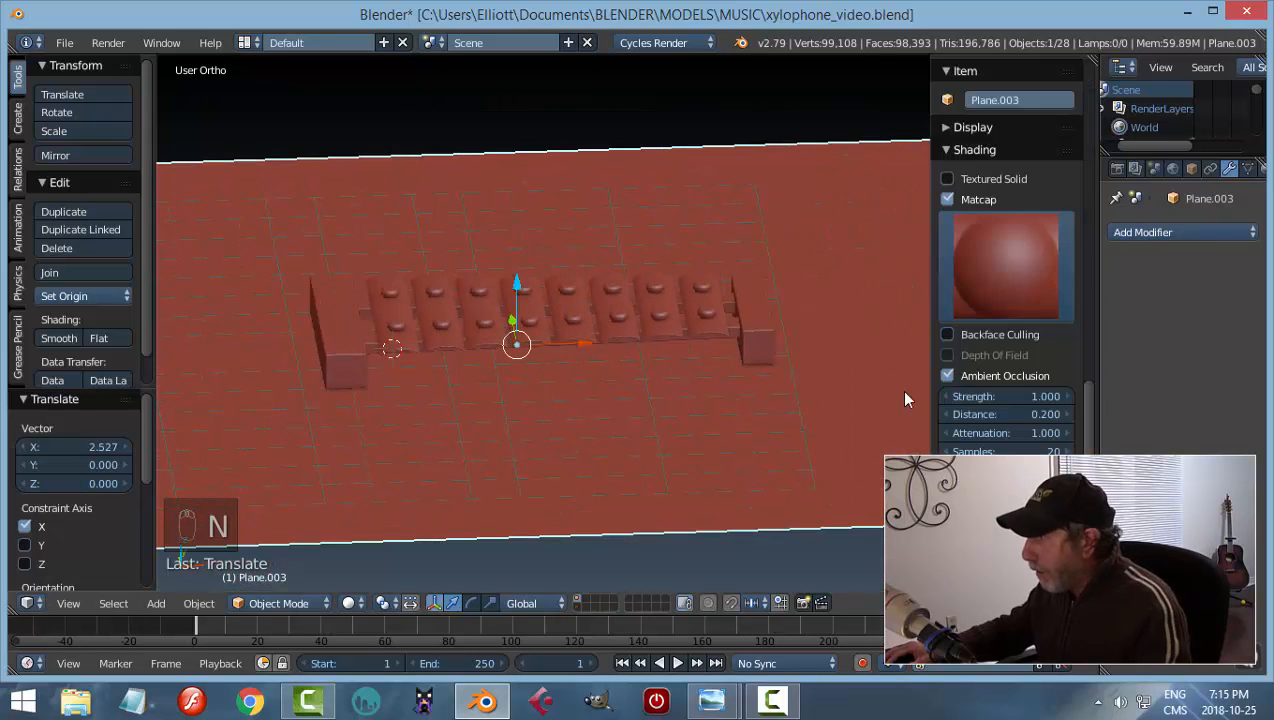
click(948, 199)
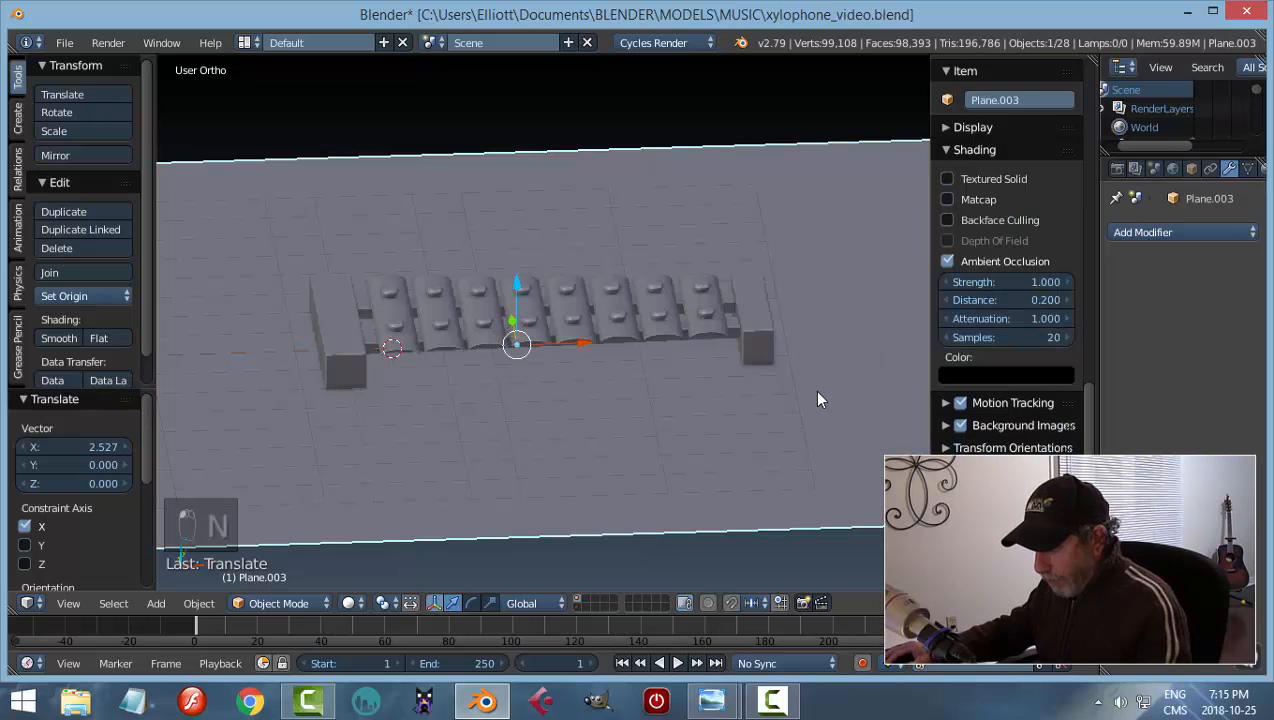
key(n)
scroll(816, 399, up, 4)
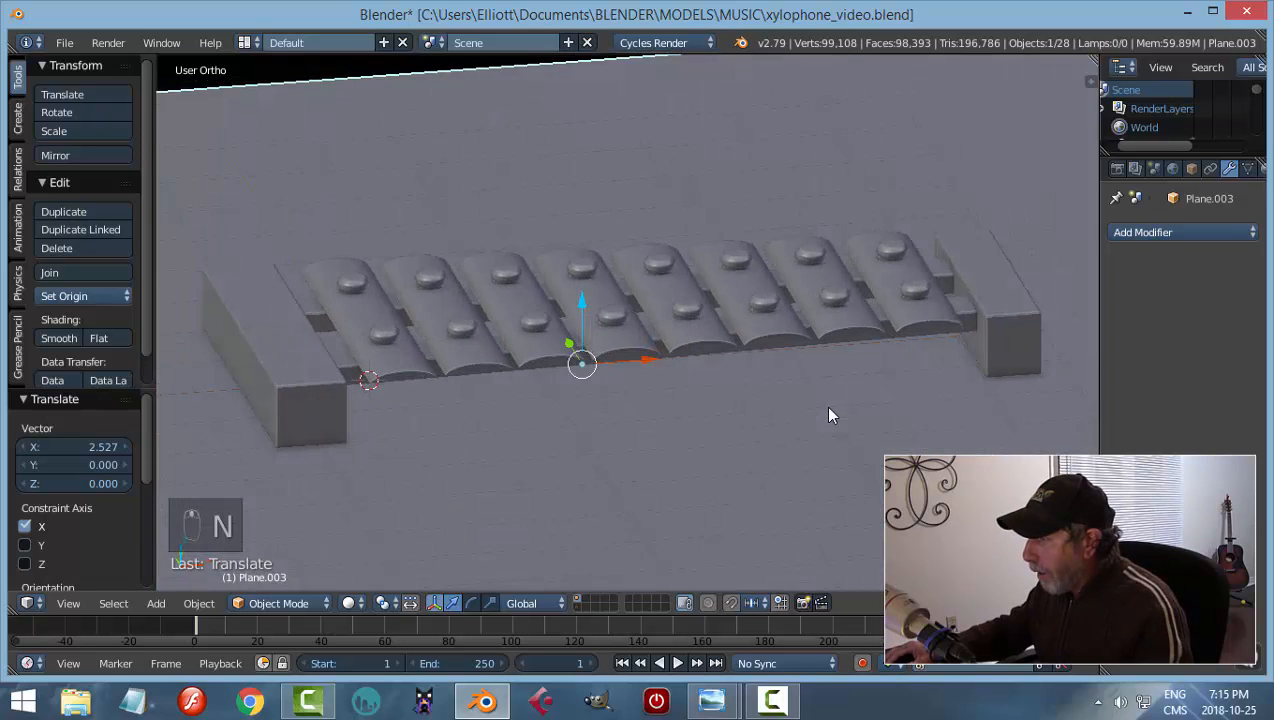
scroll(829, 415, down, 3)
Give the floor plane a new Diffuse BSDF material with a darker grey color and save the file
right_click(801, 422)
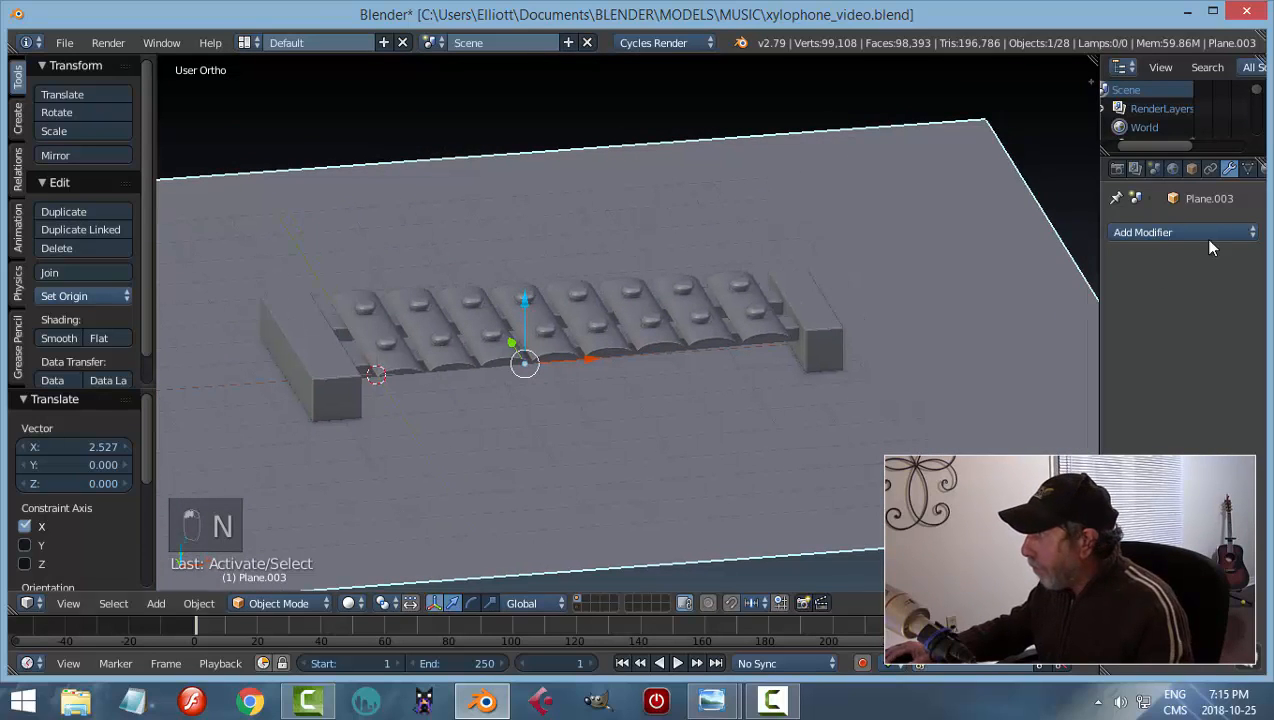
scroll(1217, 168, down, 3)
click(1213, 170)
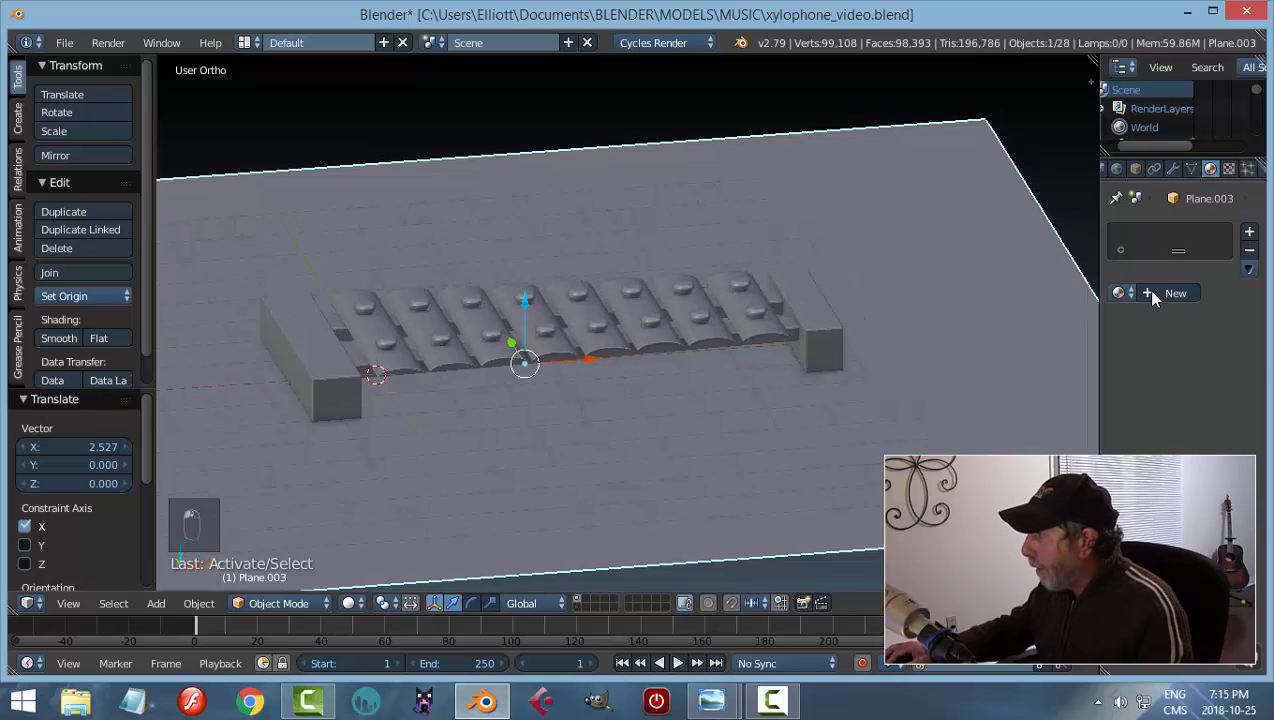
click(1146, 290)
click(1180, 427)
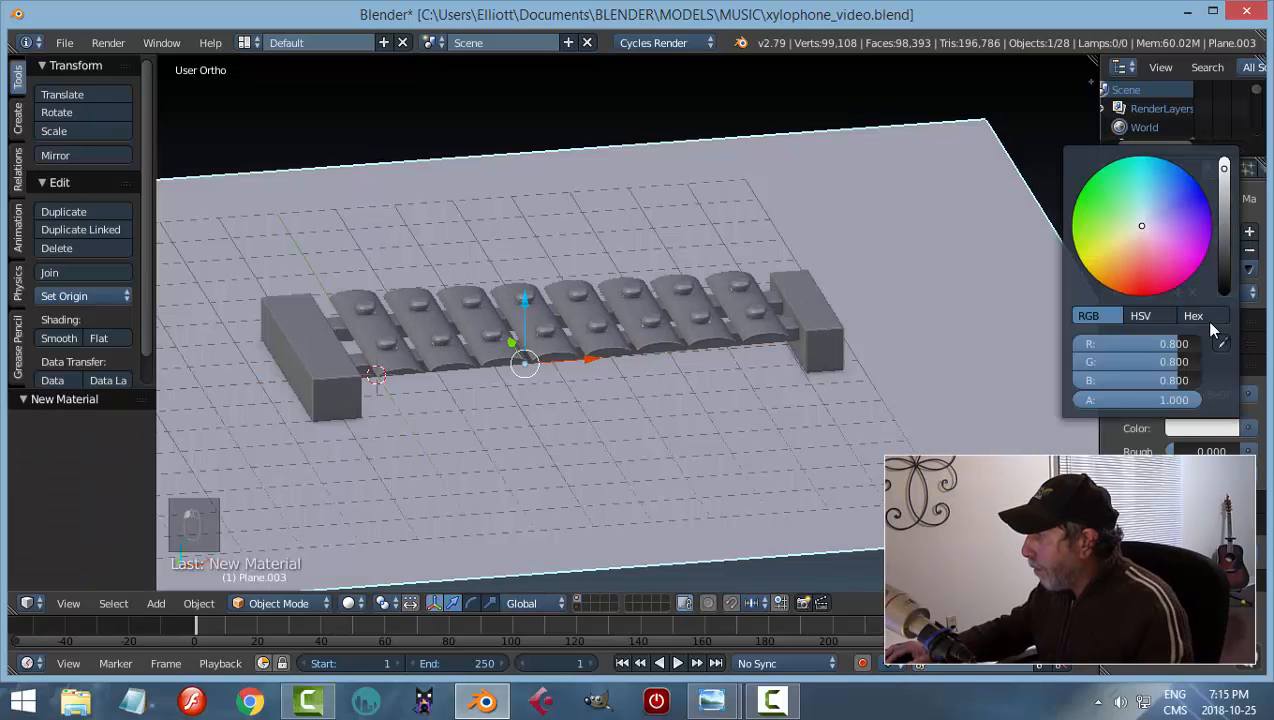
click(1225, 230)
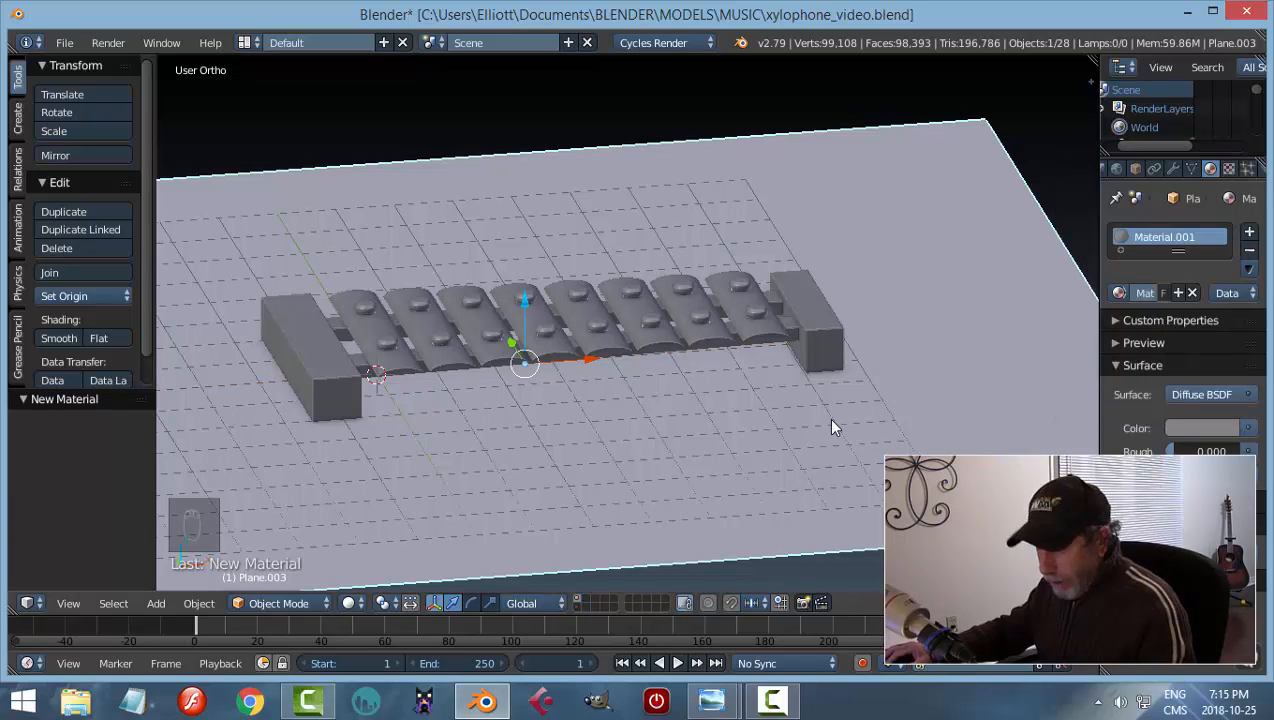
key(ctrl+s)
Add a camera at the world origin
click(735, 425)
middle_drag(735, 425, 710, 440)
scroll(664, 442, up, 2)
right_click(380, 310)
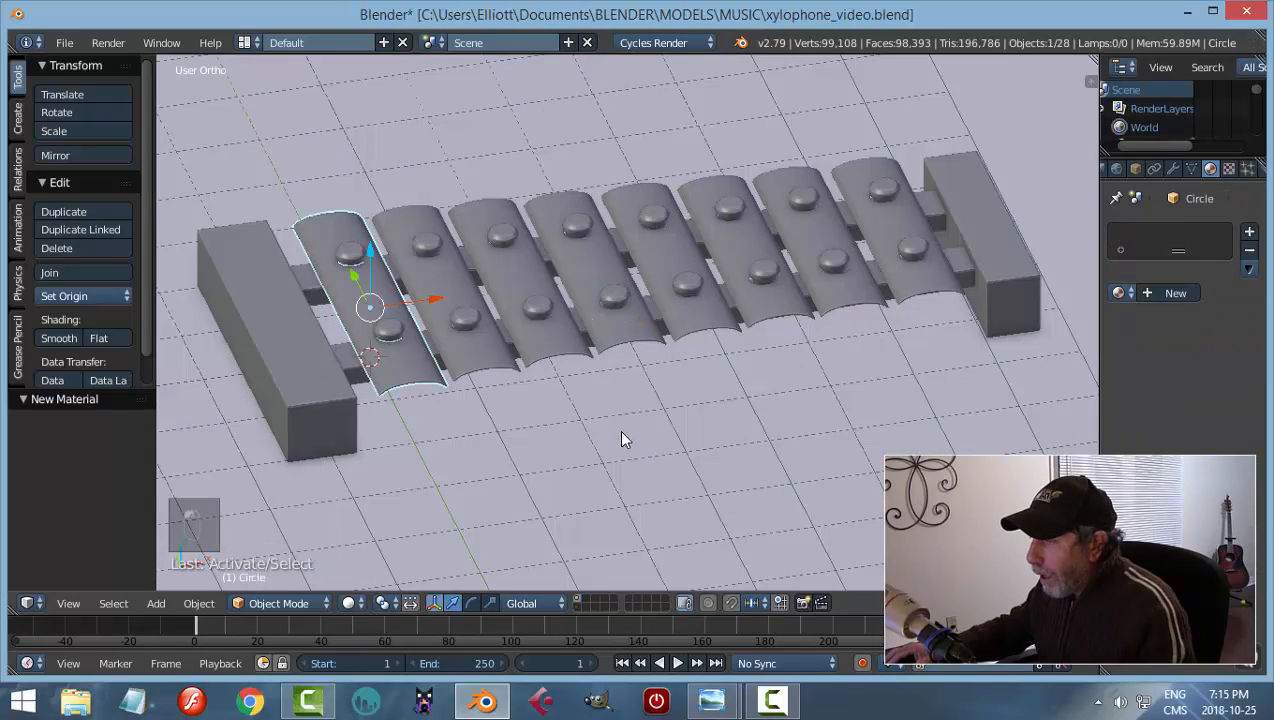
scroll(620, 442, down, 1)
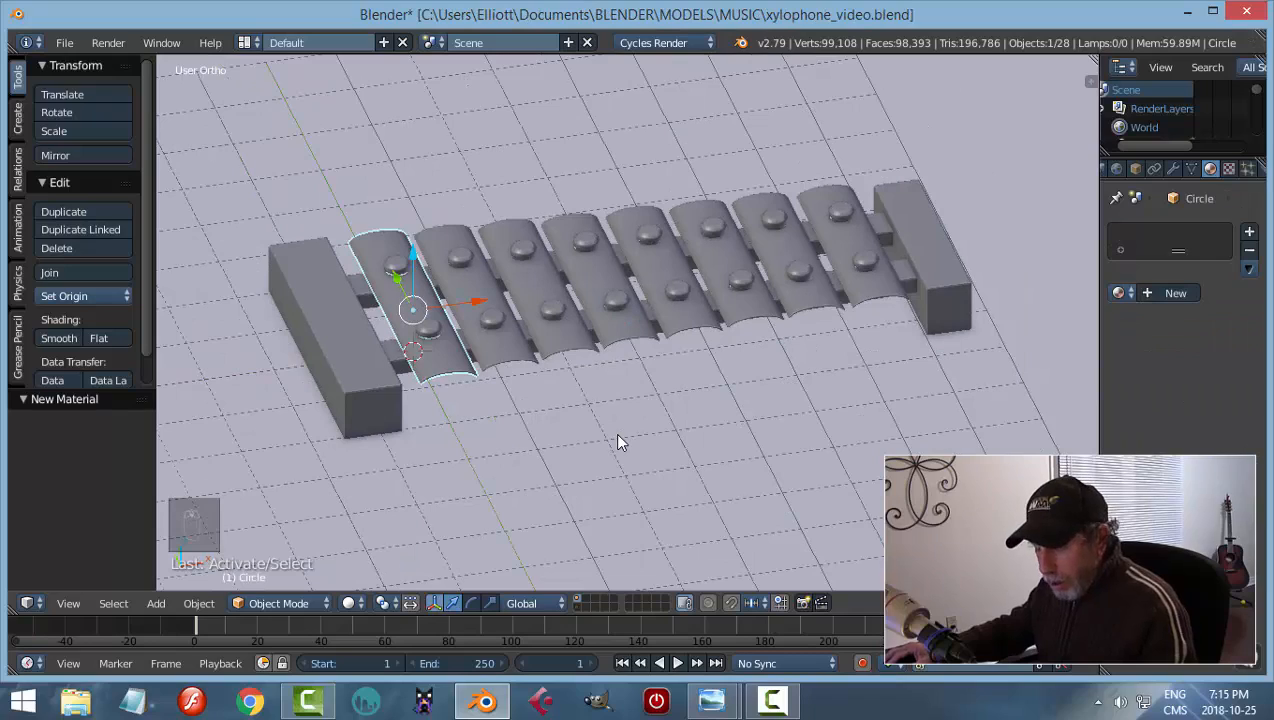
key(shift+a)
click(586, 577)
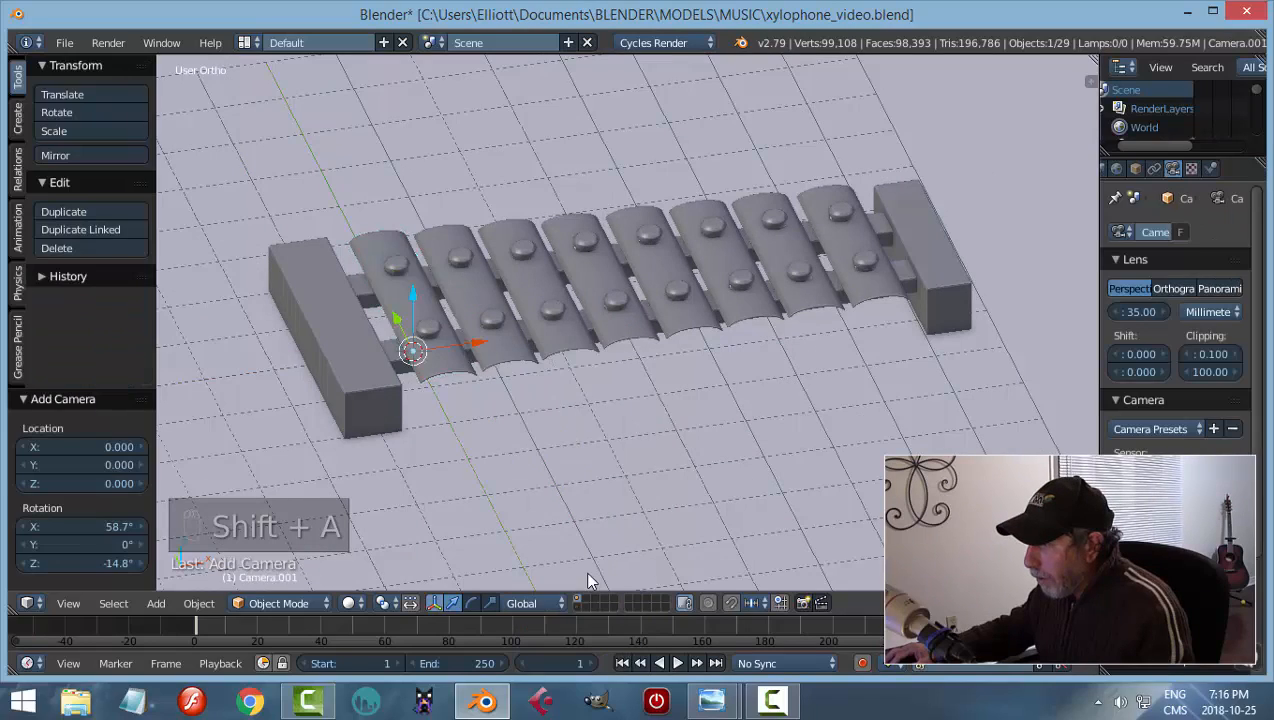
middle_drag(648, 449, 532, 307)
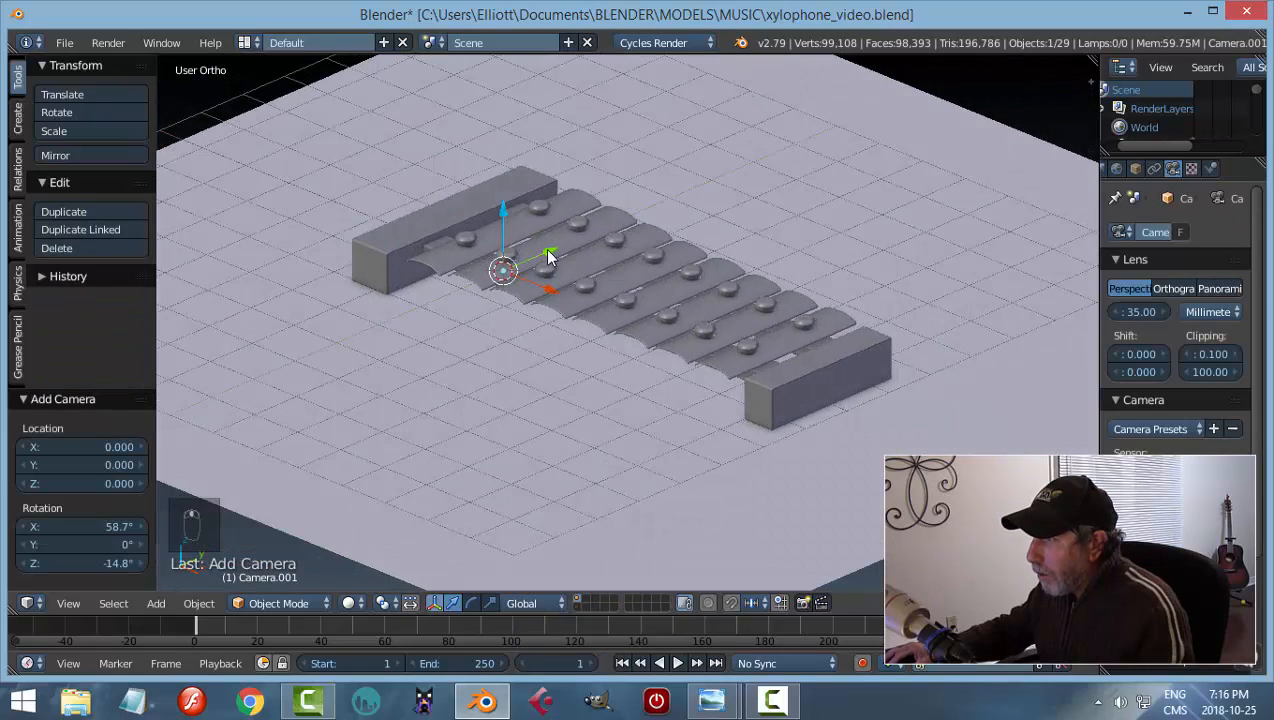
Move the new camera away from the xylophone along negative Y and raise it about 1.62 units along Z
drag(548, 257, 393, 326)
drag(350, 285, 322, 189)
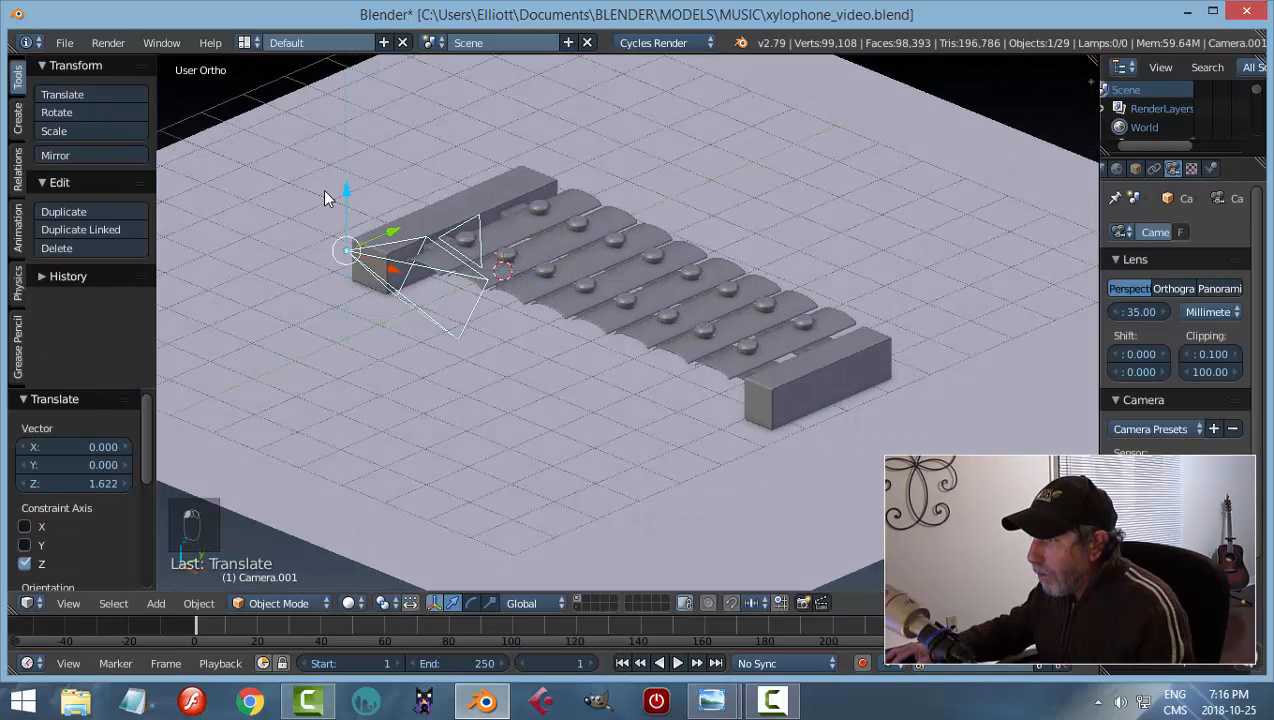
middle_drag(322, 189, 401, 290)
drag(397, 222, 335, 262)
Enable Lock Camera to View in the 3D view's properties
key(n)
scroll(962, 215, down, 2)
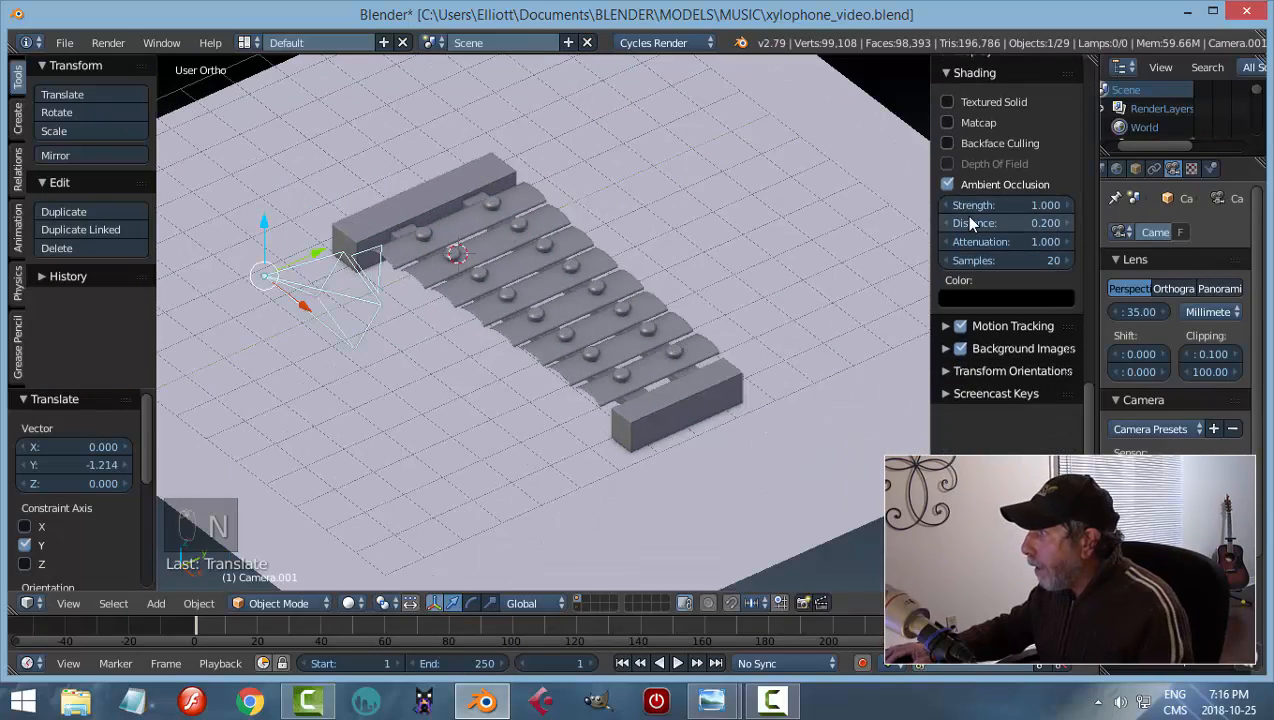
scroll(1018, 180, up, 4)
scroll(1001, 235, up, 6)
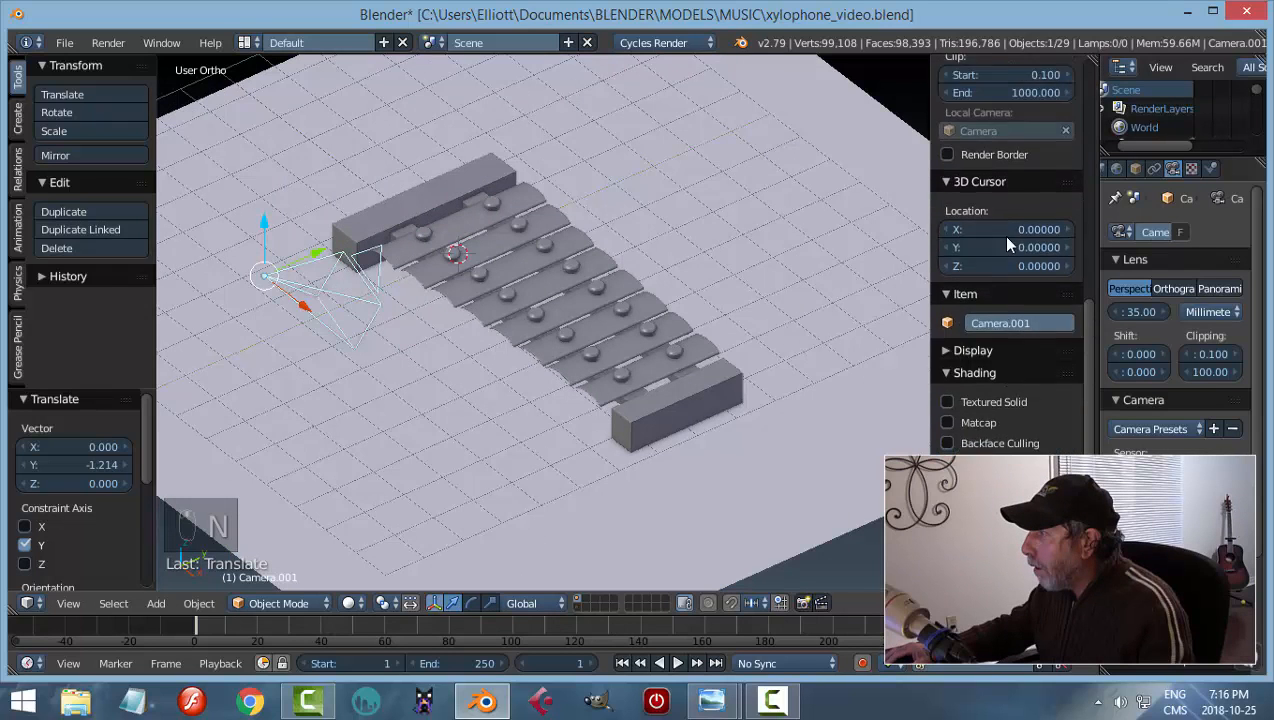
click(995, 184)
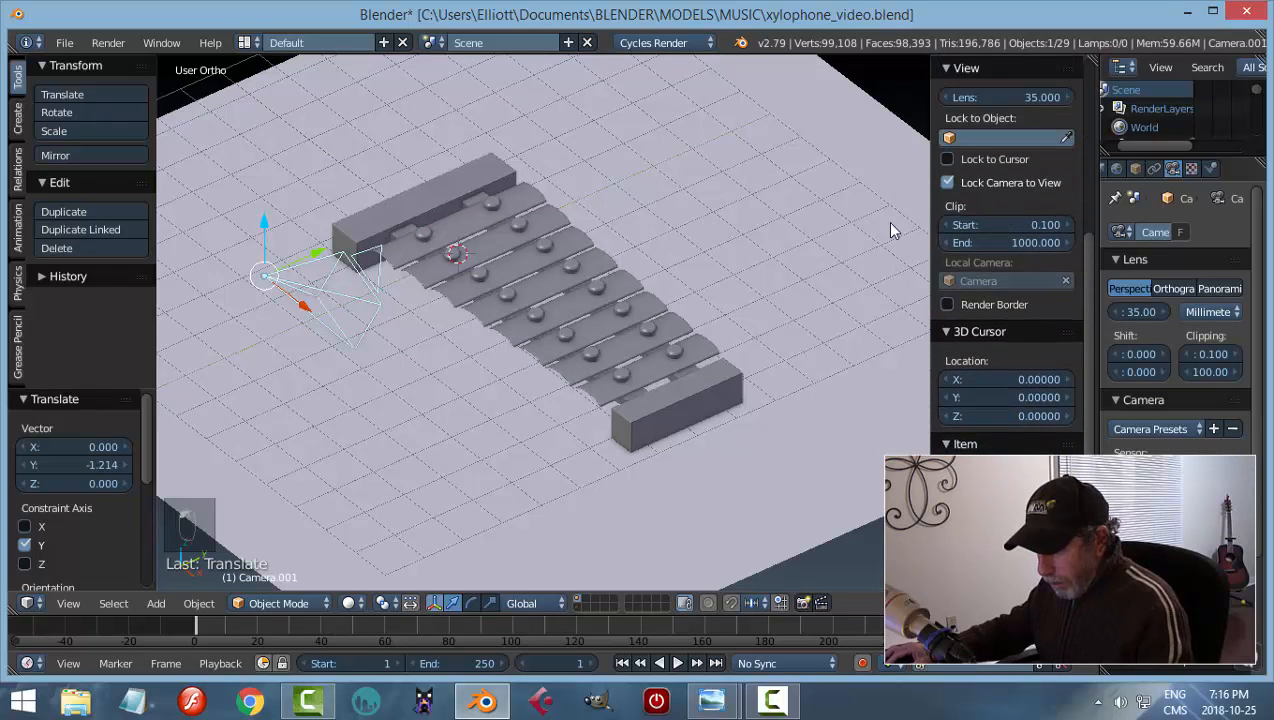
key(n)
Frame the whole xylophone from its long front side at an angle in the camera view
key(KP_0)
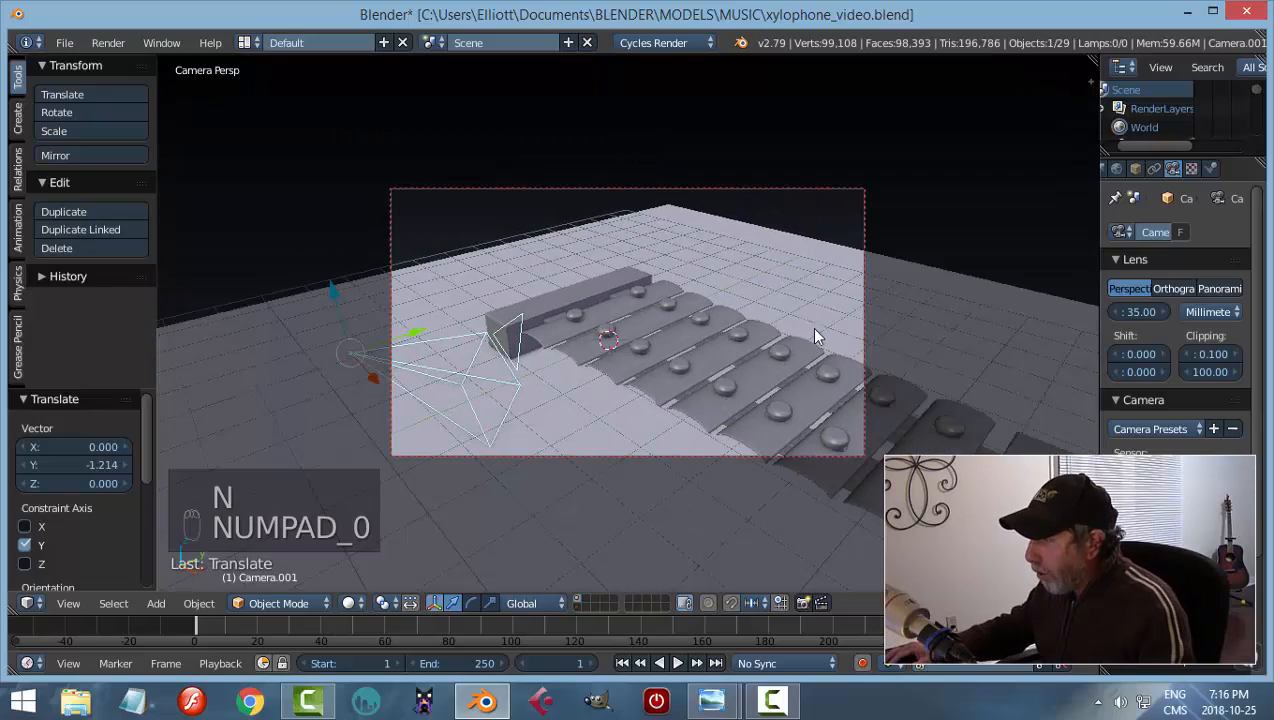
middle_drag(815, 335, 660, 403)
key(Home)
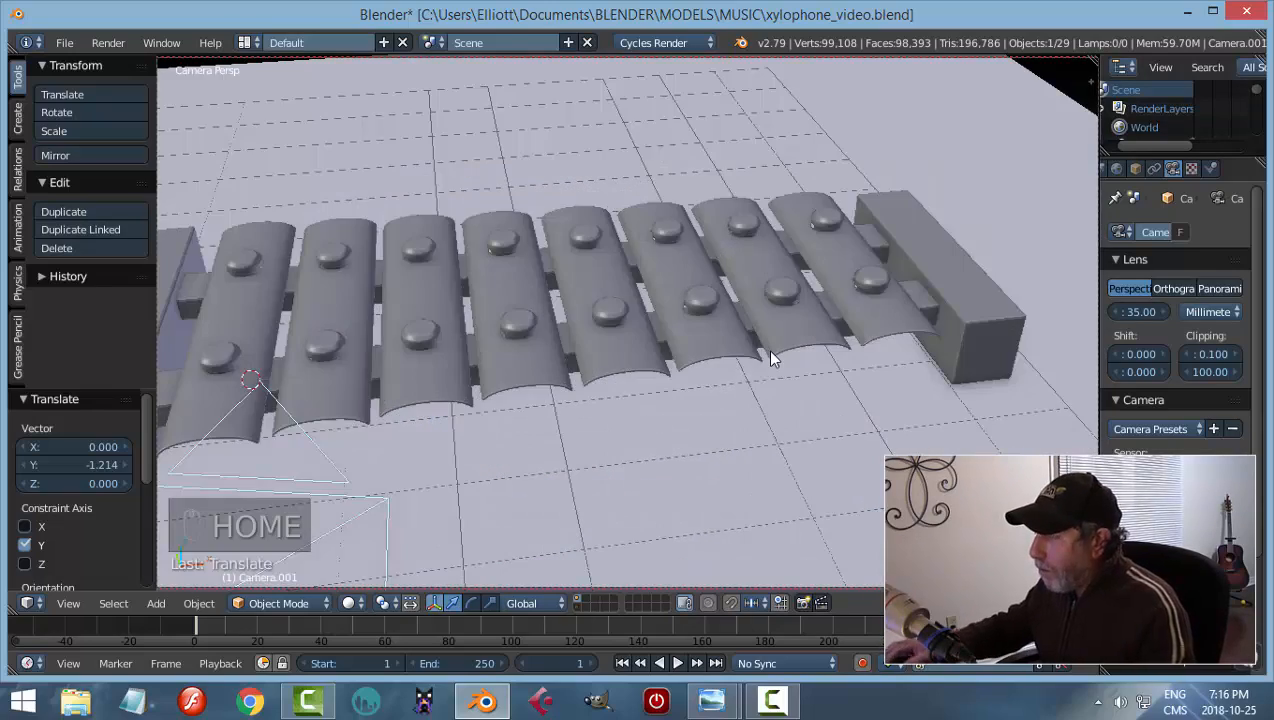
scroll(766, 349, down, 5)
Scale the floor plane up by about 2.63 so it fills the camera frame, and tilt the camera slightly further down
shift+right_click(661, 186)
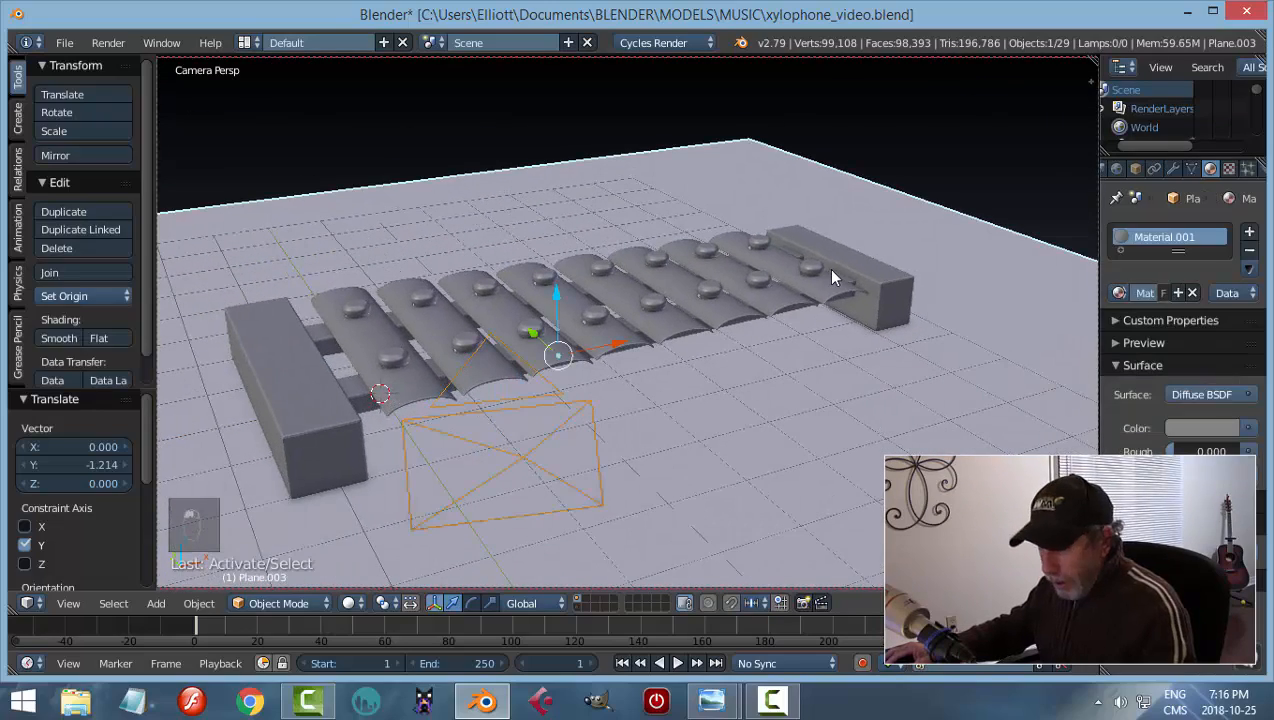
key(s)
click(464, 254)
middle_drag(464, 254, 456, 284)
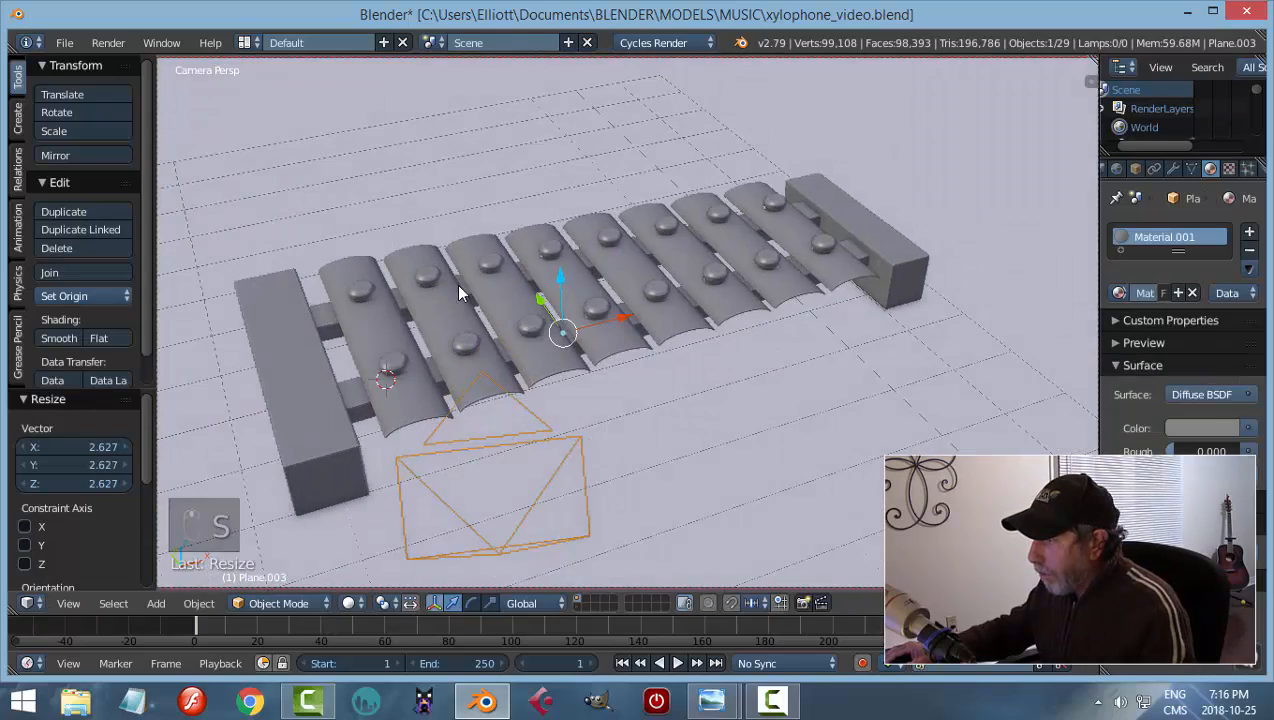
Delete the extra camera beside the xylophone and check the view through the remaining camera
key(KP_0)
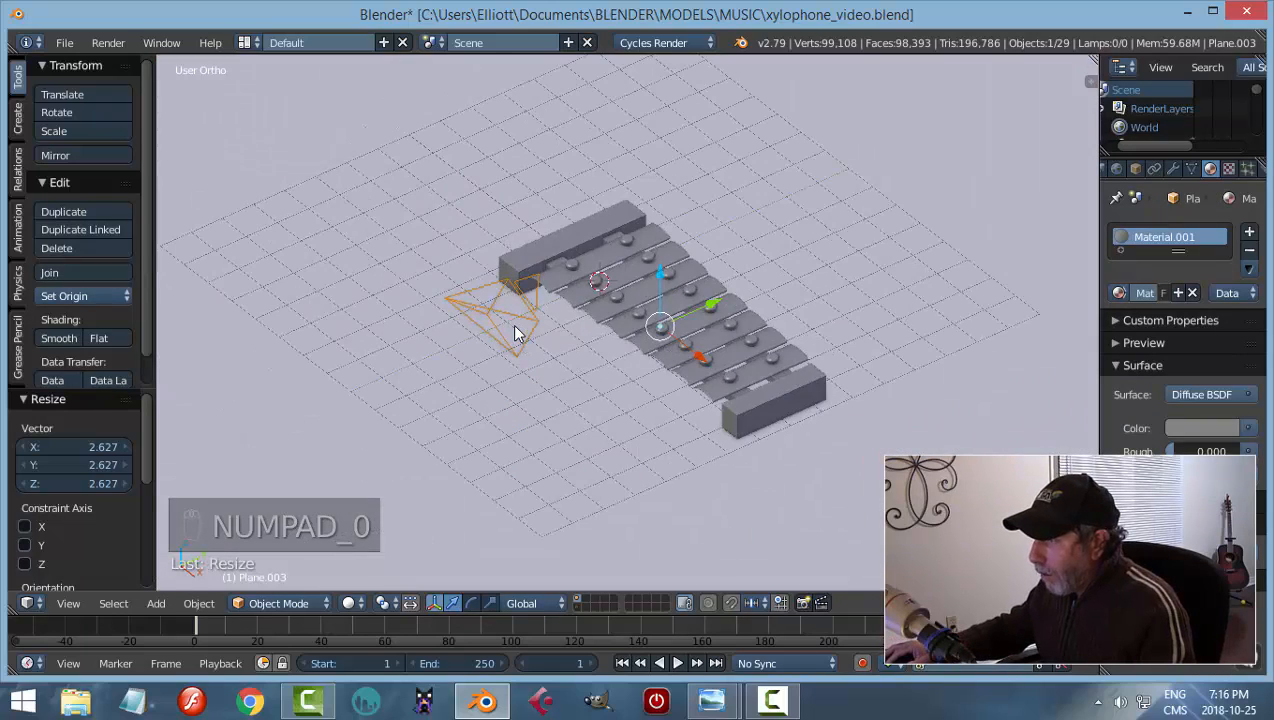
right_click(512, 324)
key(x)
click(510, 320)
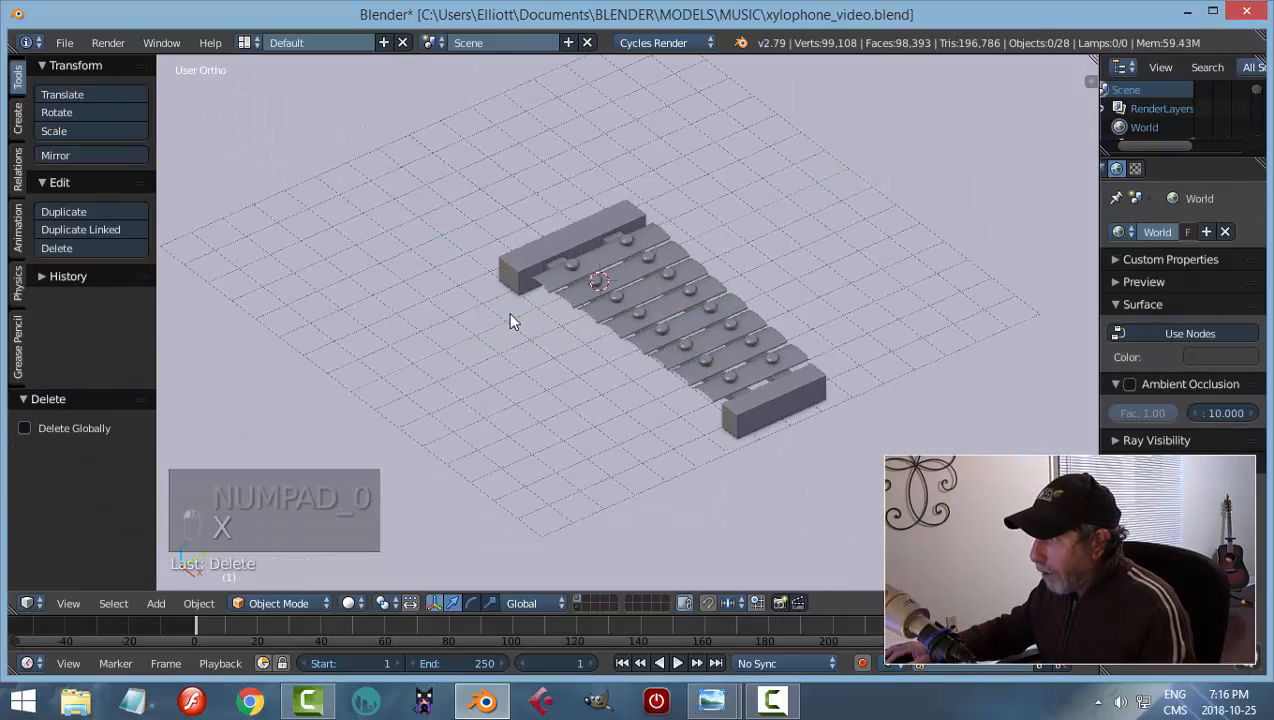
key(KP_0)
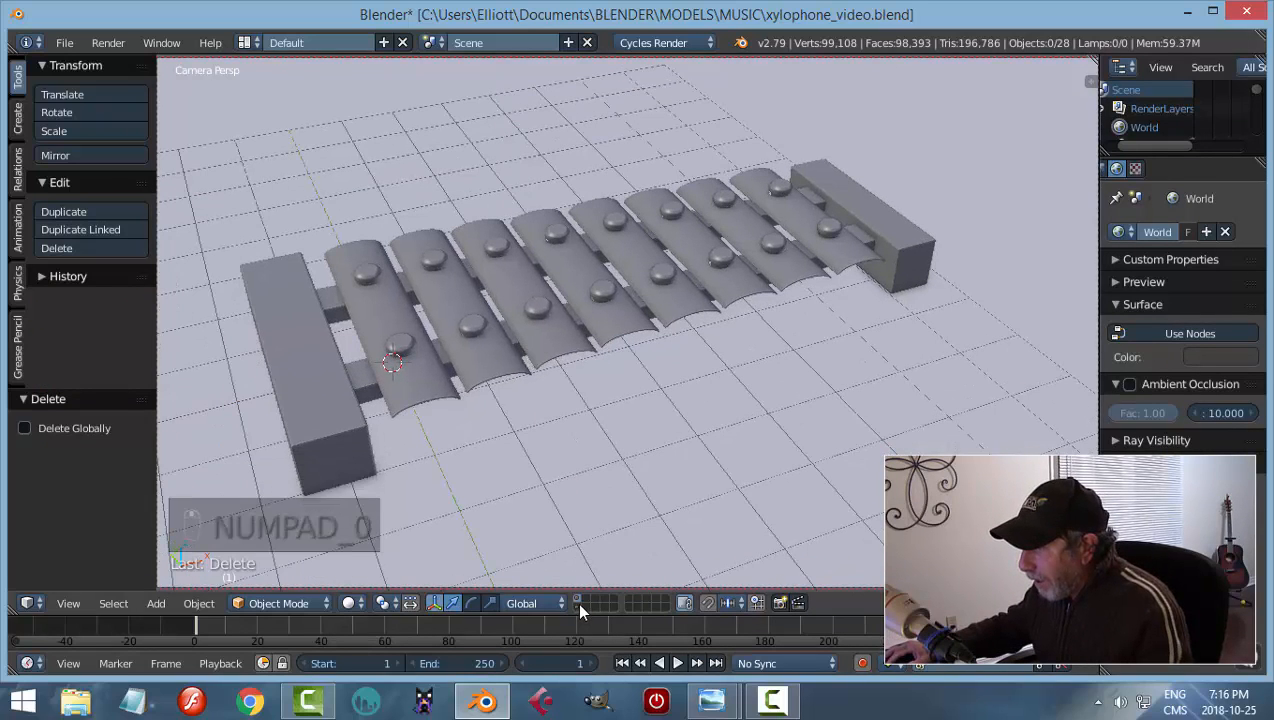
Move the lamp from layer 11 to layer 1 and show layer 1
click(578, 601)
right_click(640, 155)
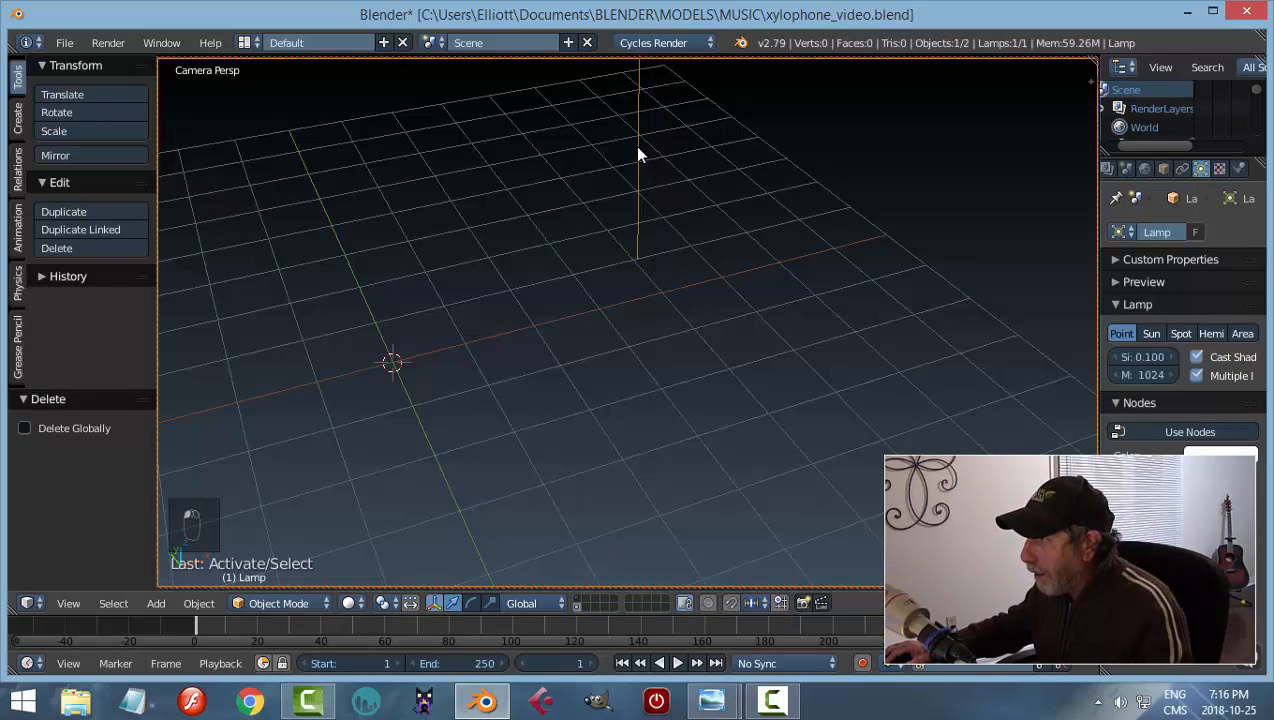
key(KP_0)
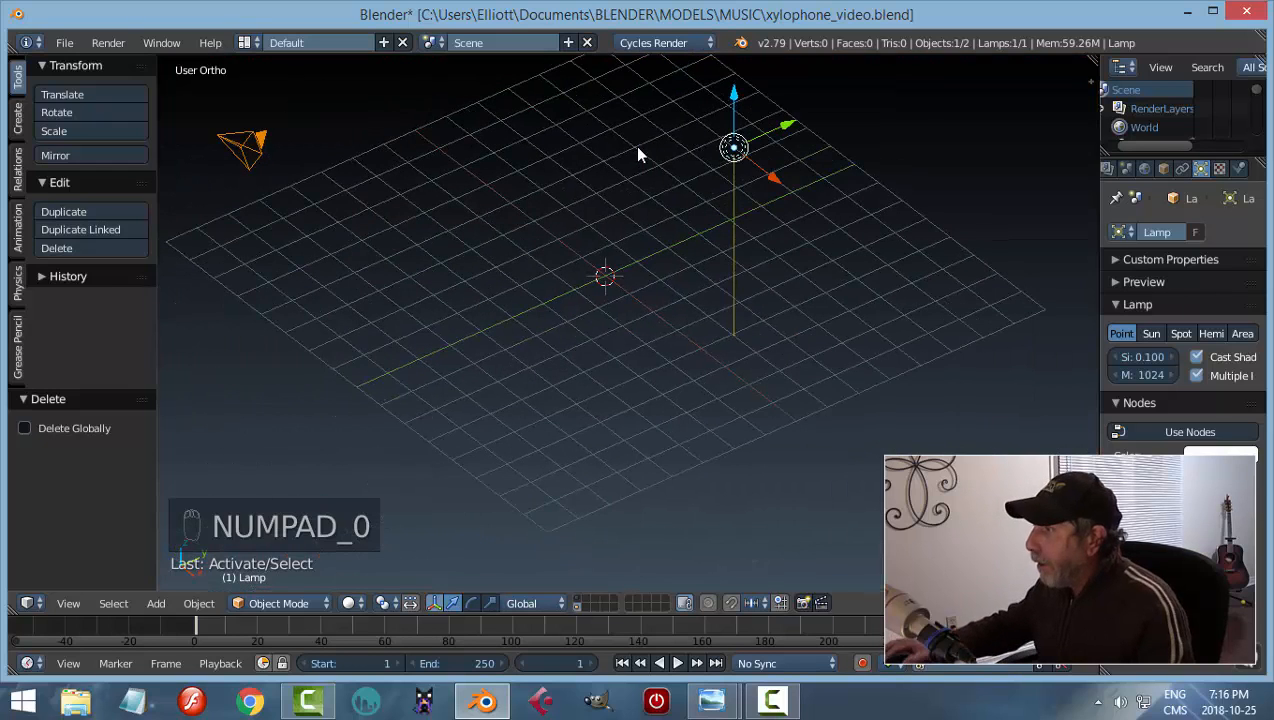
key(m)
key(m)
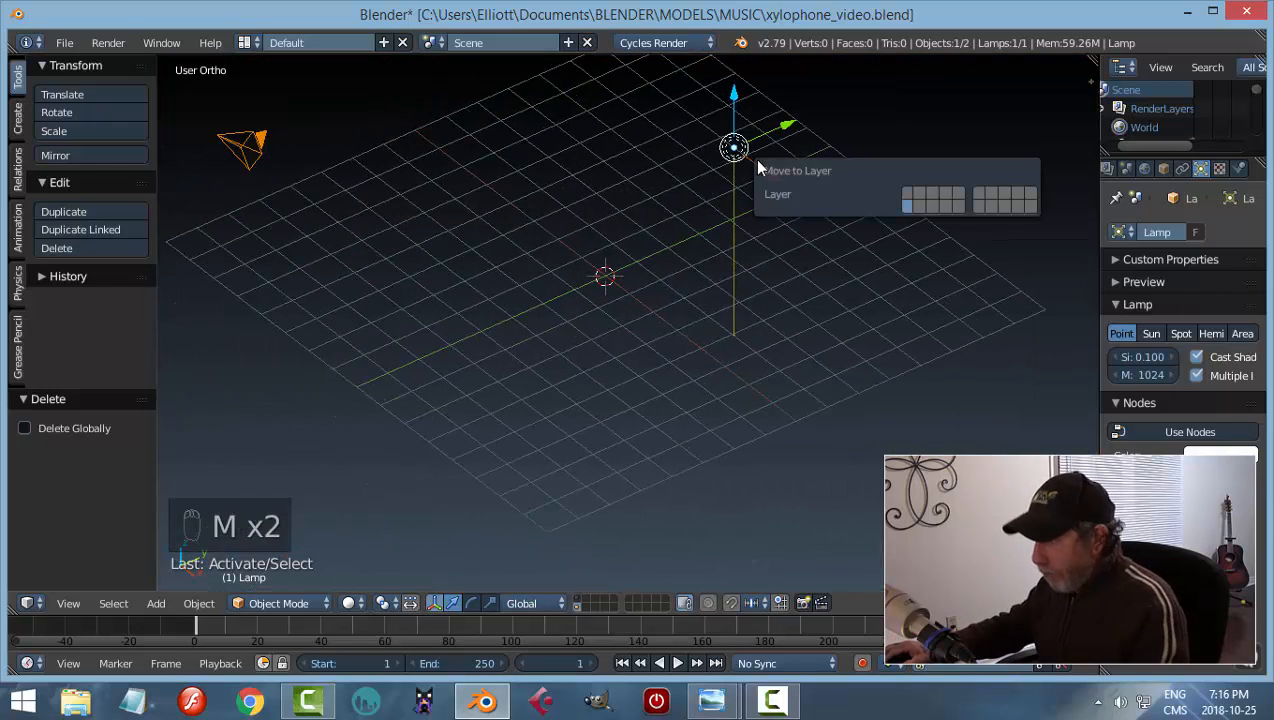
click(910, 198)
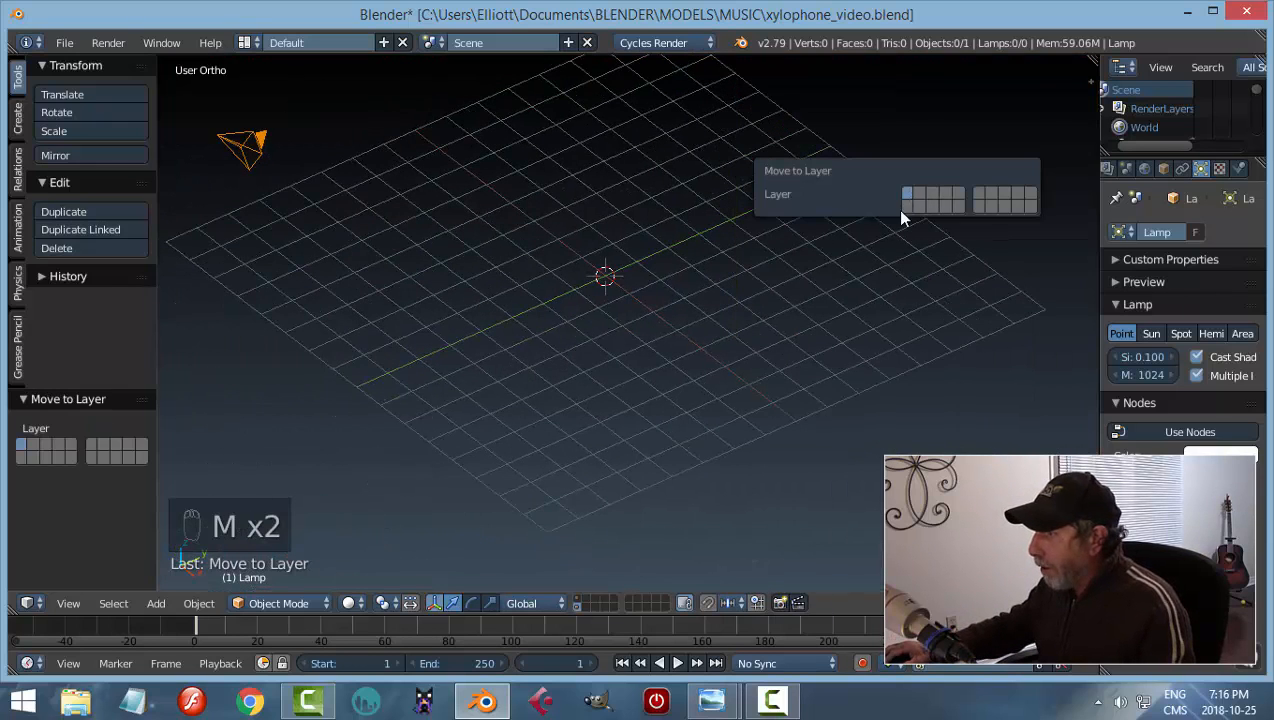
click(575, 600)
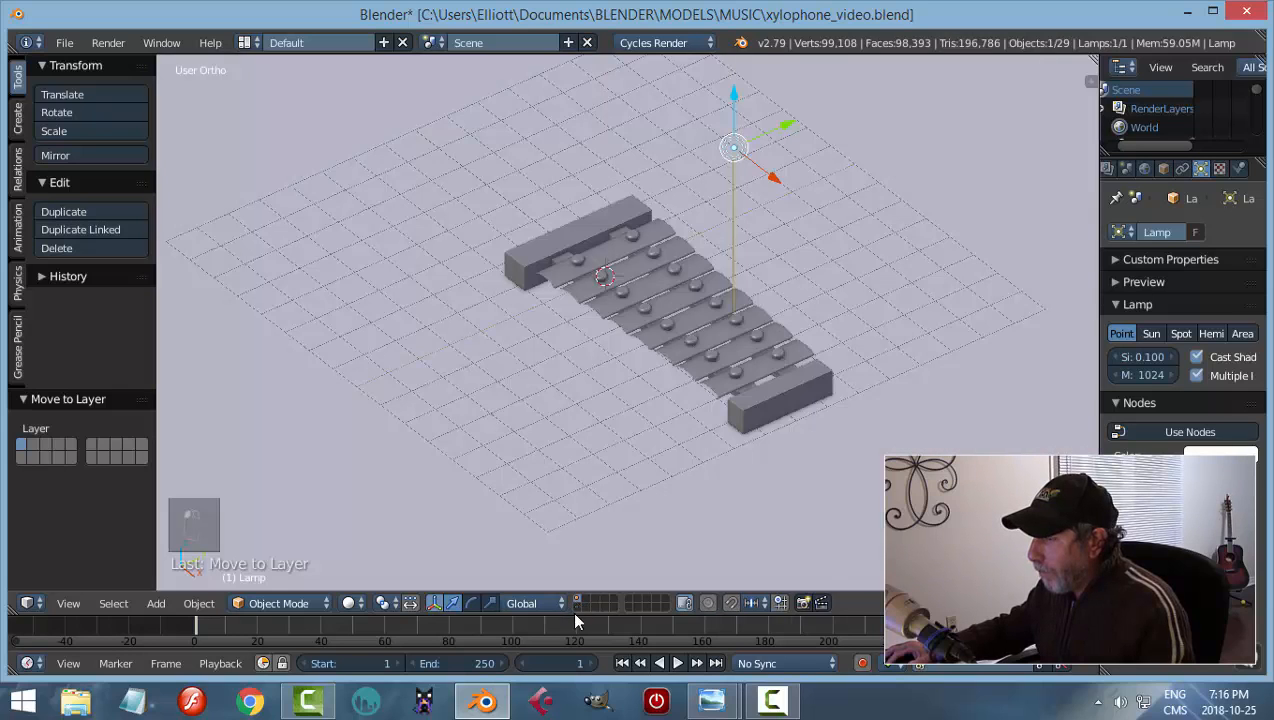
Move the remaining camera from layer 11 to layer 1 and display the xylophone's layer again
click(576, 606)
key(a)
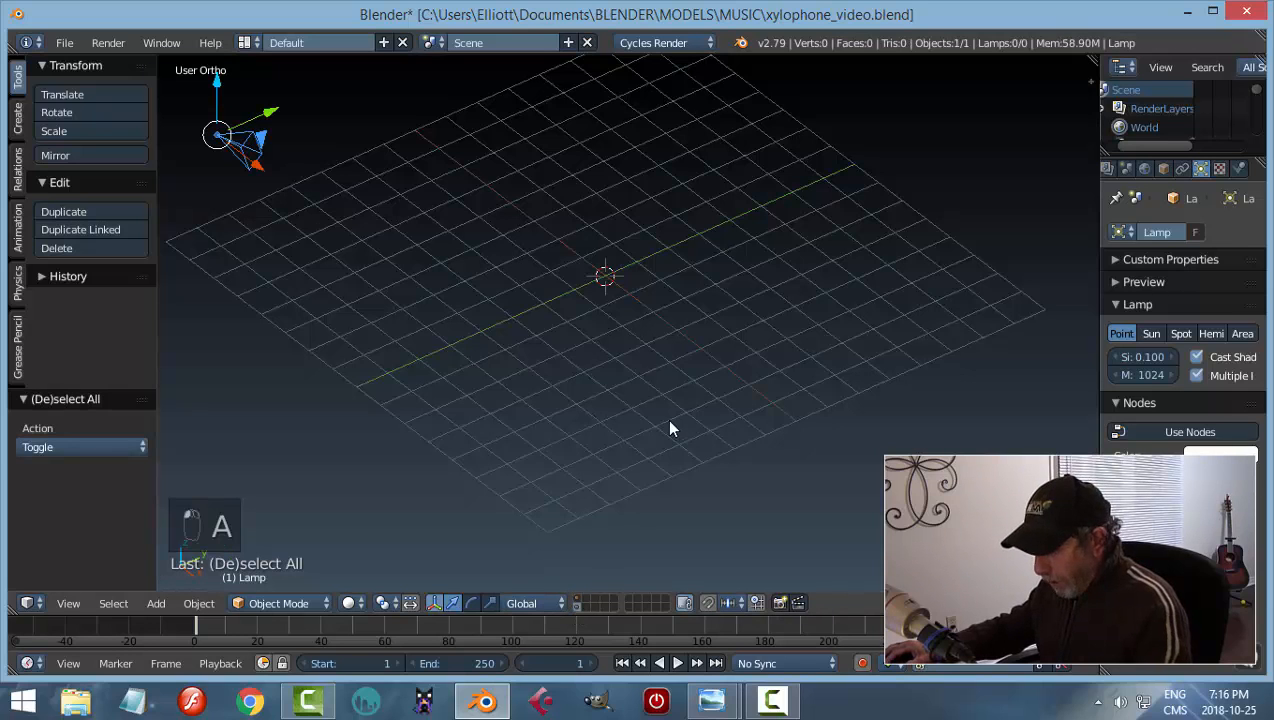
key(m)
click(818, 459)
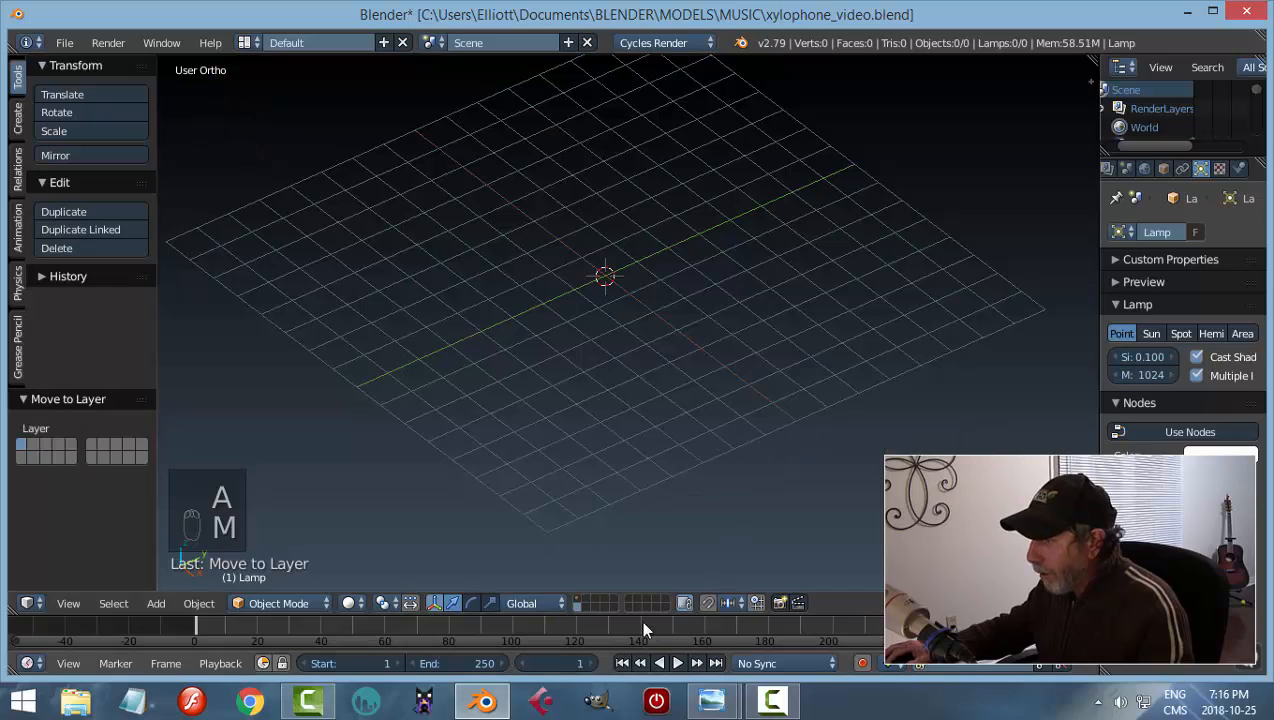
click(581, 598)
right_click(705, 228)
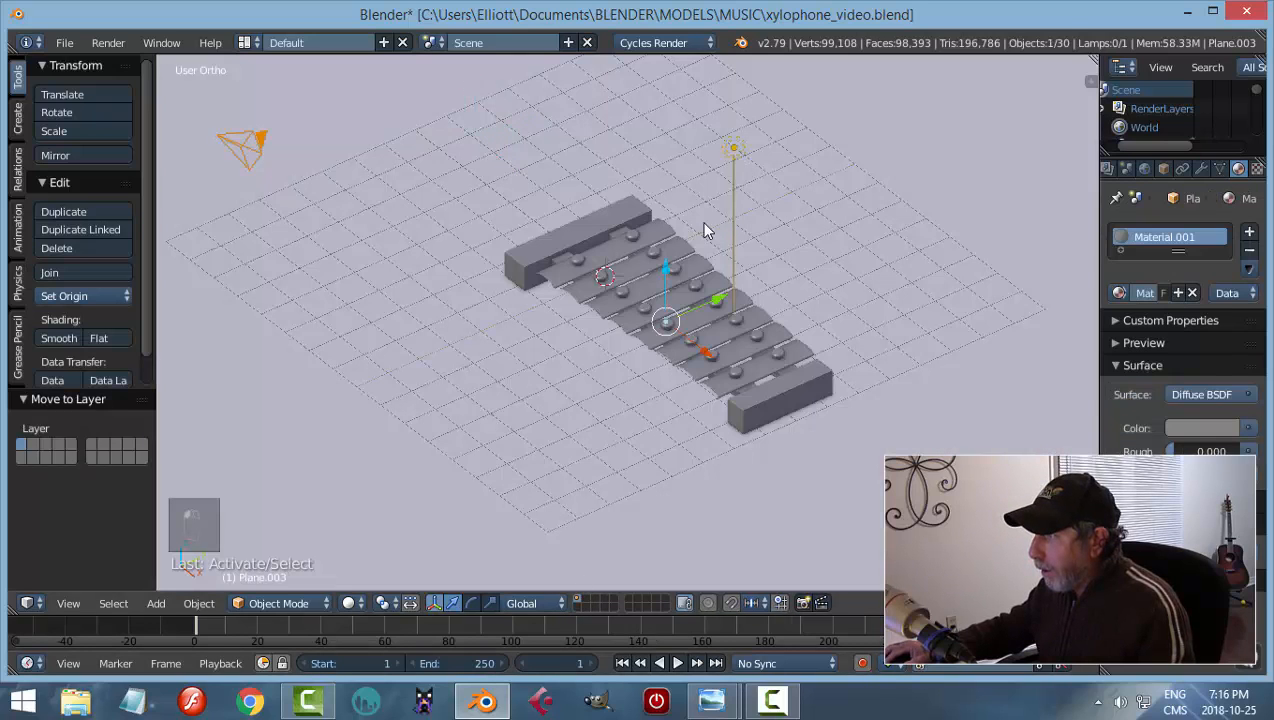
Change the lamp's type to Sun and enable nodes for it
middle_drag(705, 228, 793, 262)
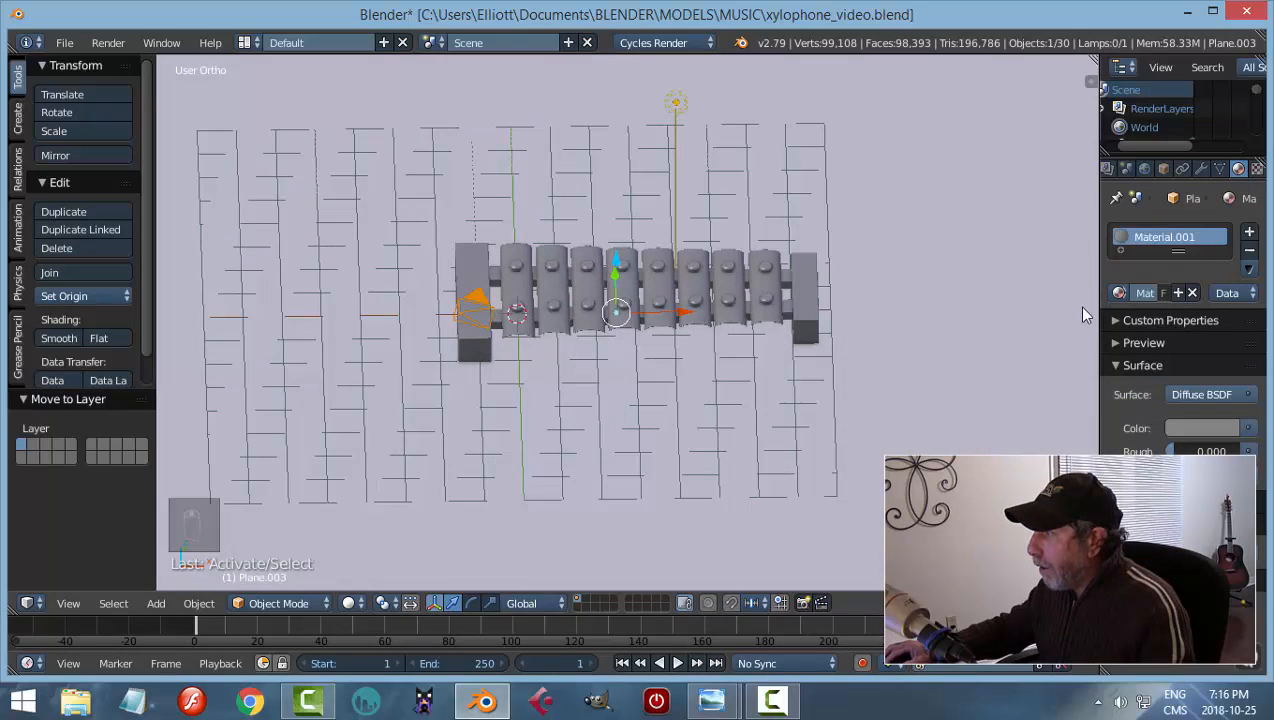
right_click(677, 103)
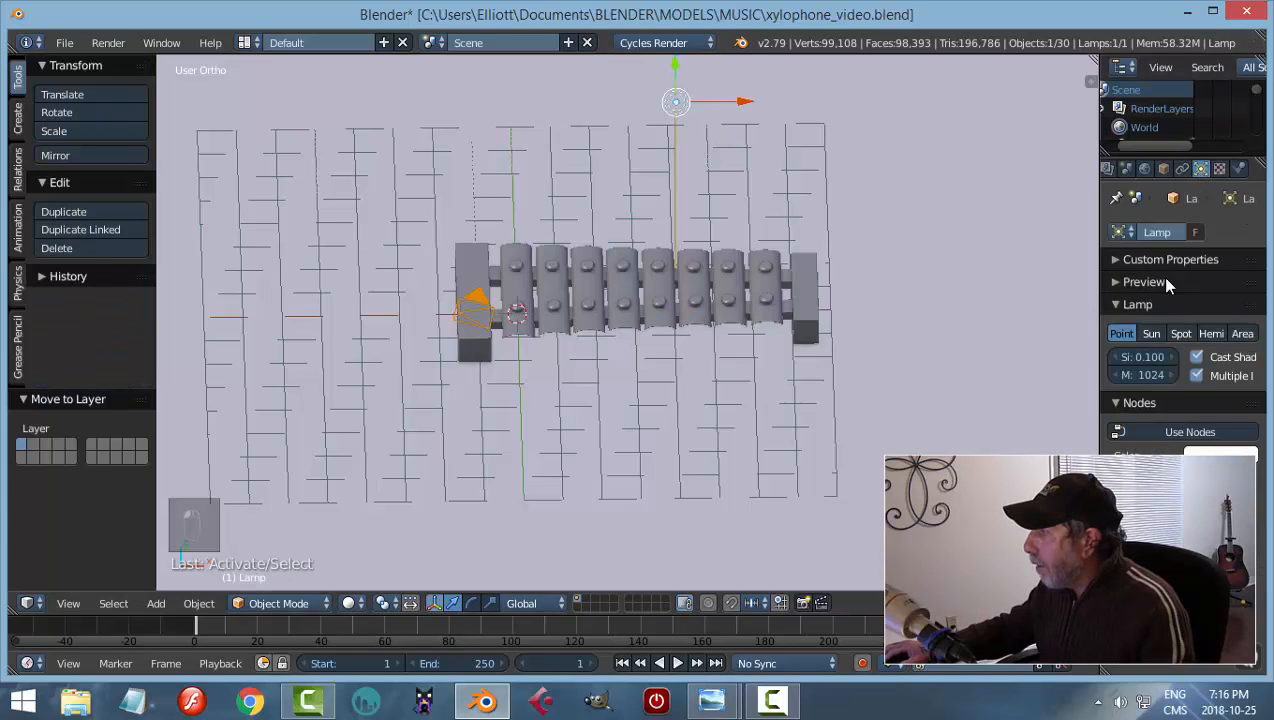
click(1151, 334)
click(1193, 432)
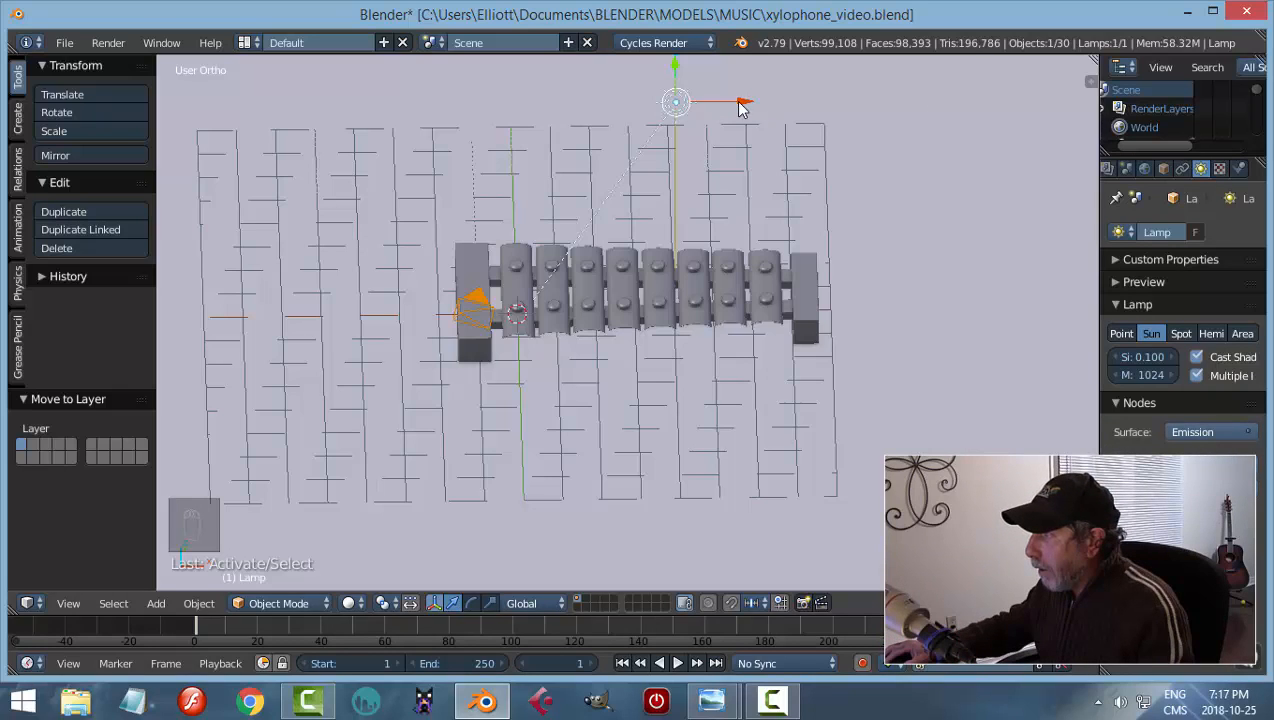
Move the sun lamp about 7.49 units along negative X and rotate it about -129° in the top view
drag(744, 108, 446, 145)
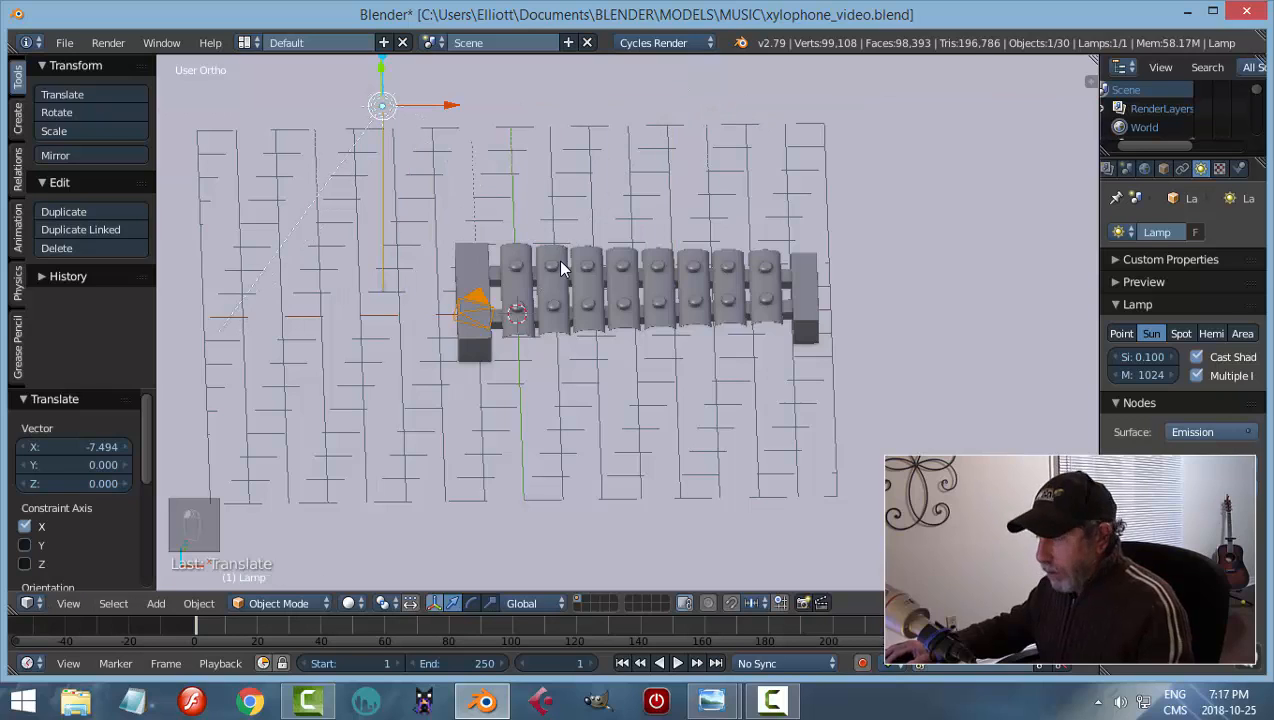
key(KP_7)
key(r)
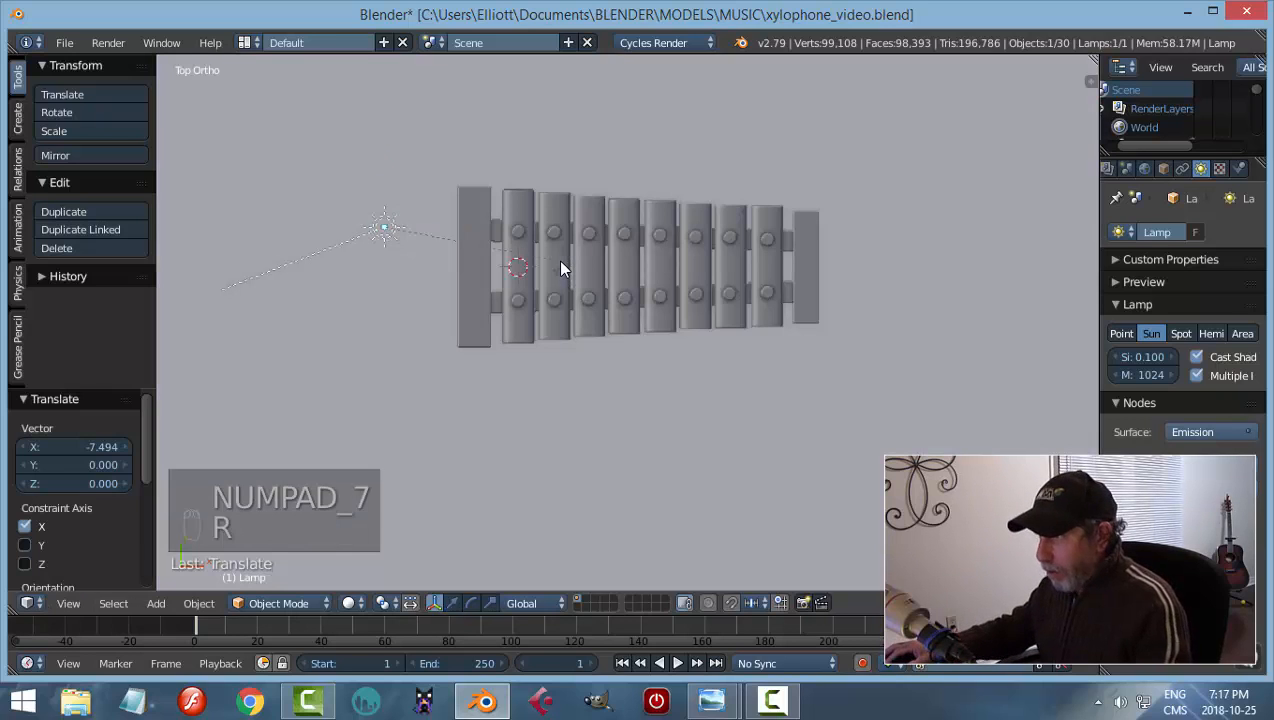
click(366, 195)
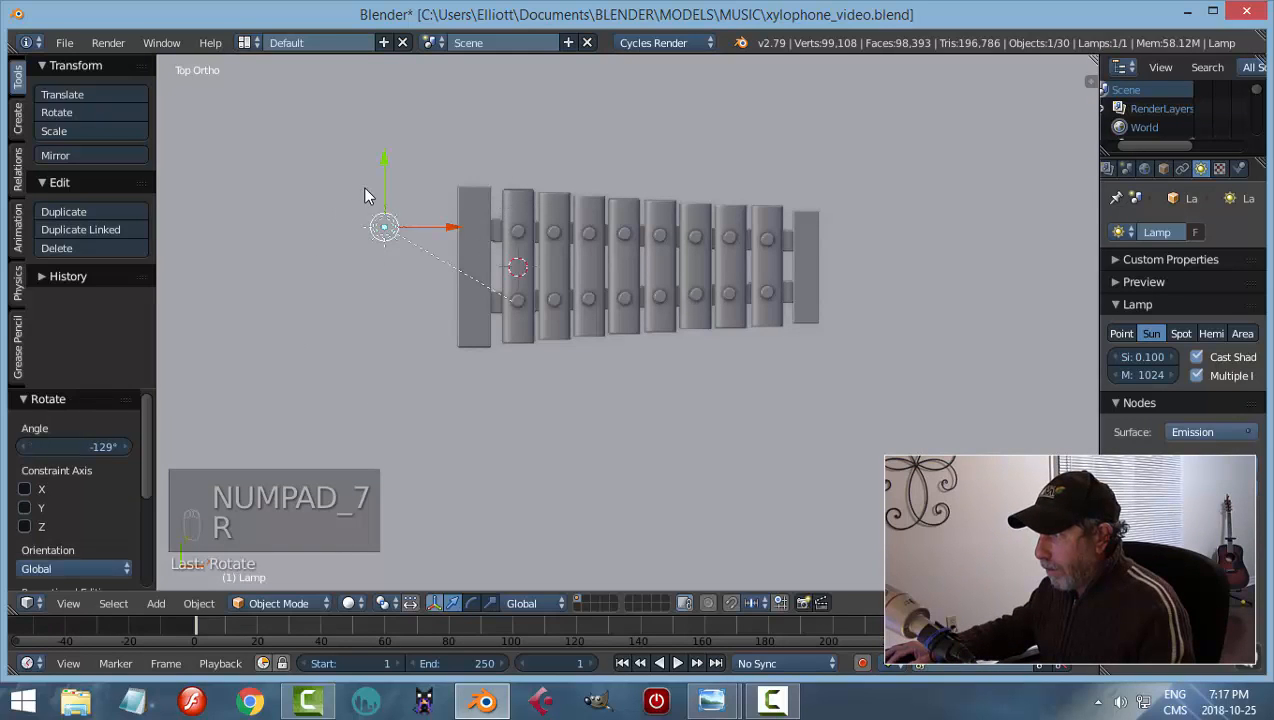
Preview the xylophone's lighting and shadows with rendered shading from the camera view
key(KP_0)
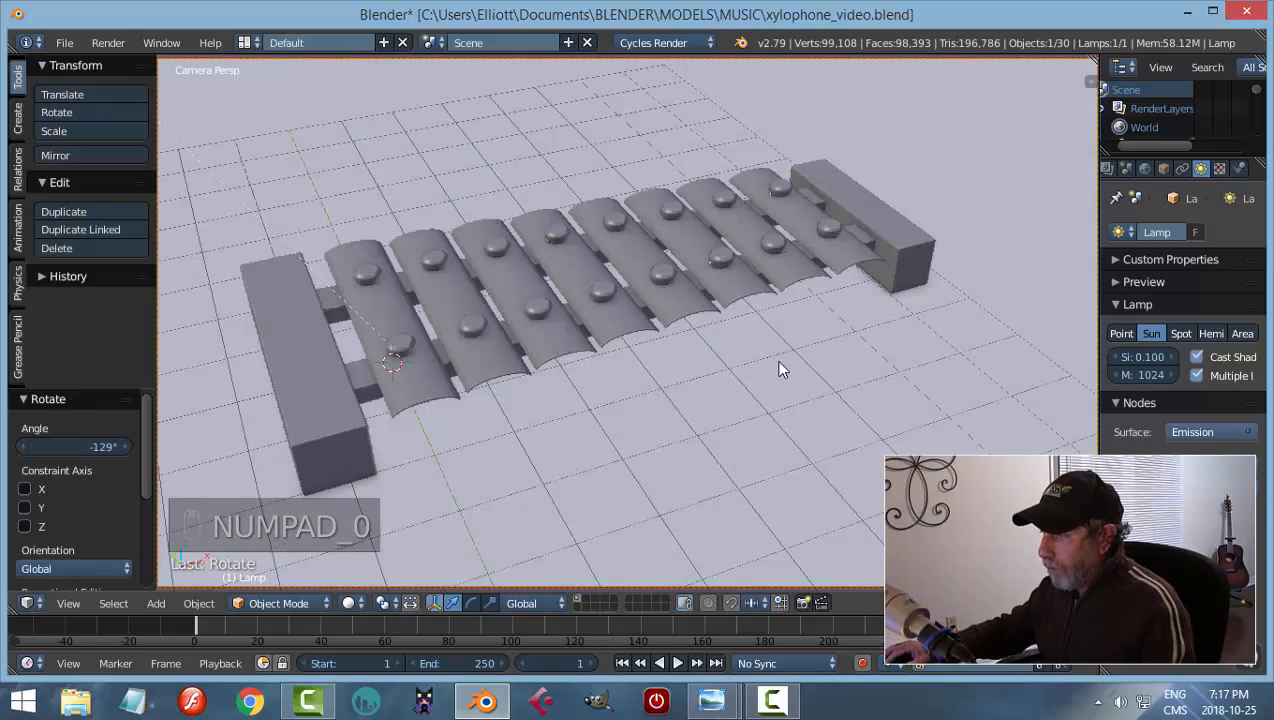
key(shift+z)
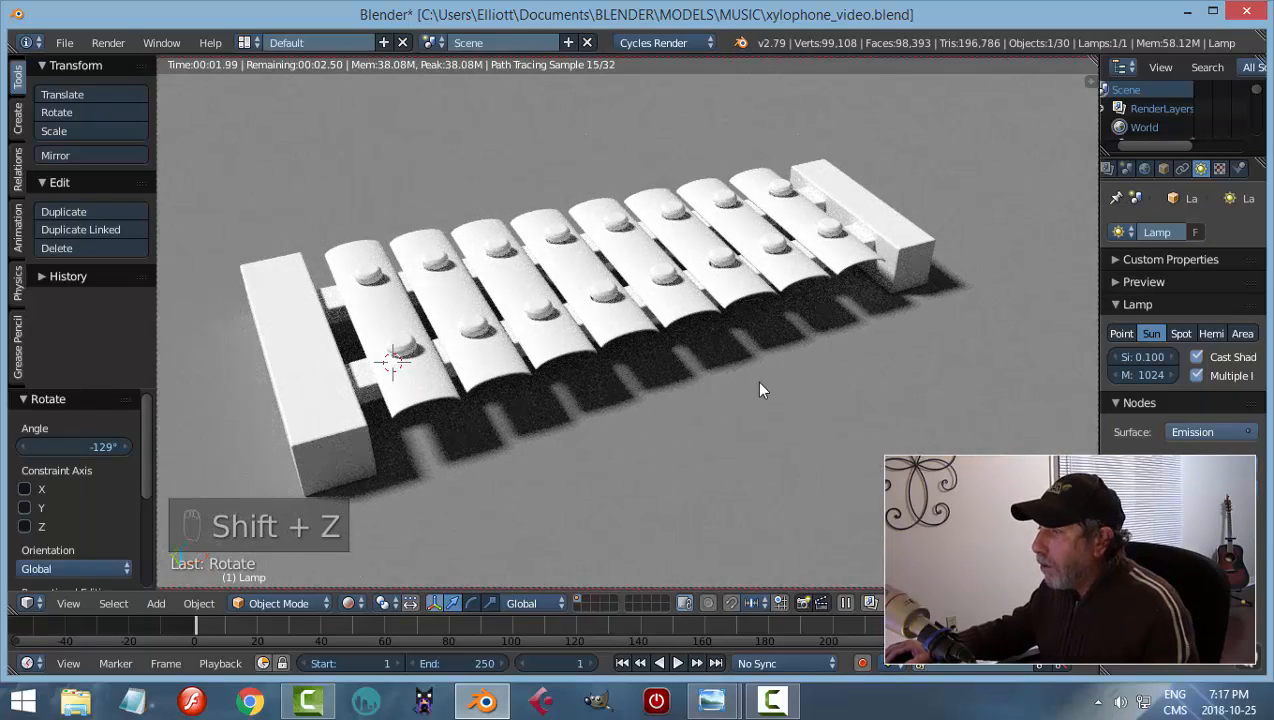
key(shift+z)
Rotate the sun lamp about a further -23.6° in the top view, return to the camera view and save the file
key(KP_0)
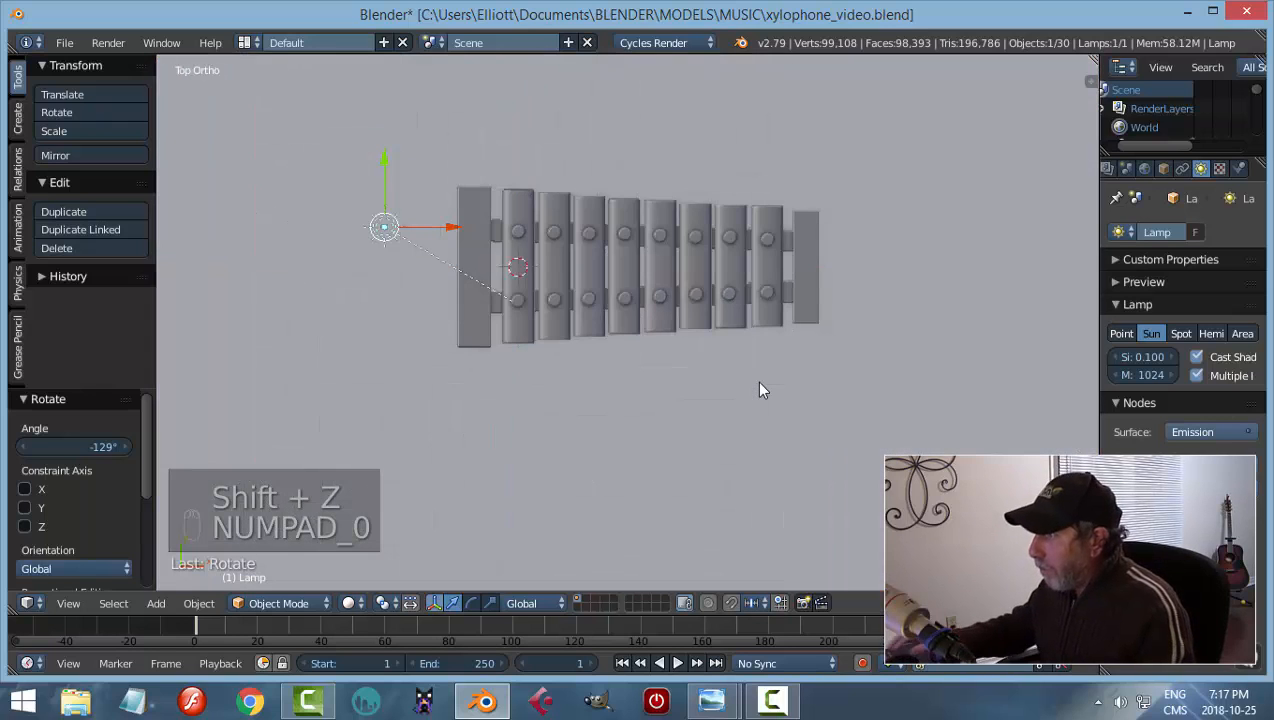
key(r)
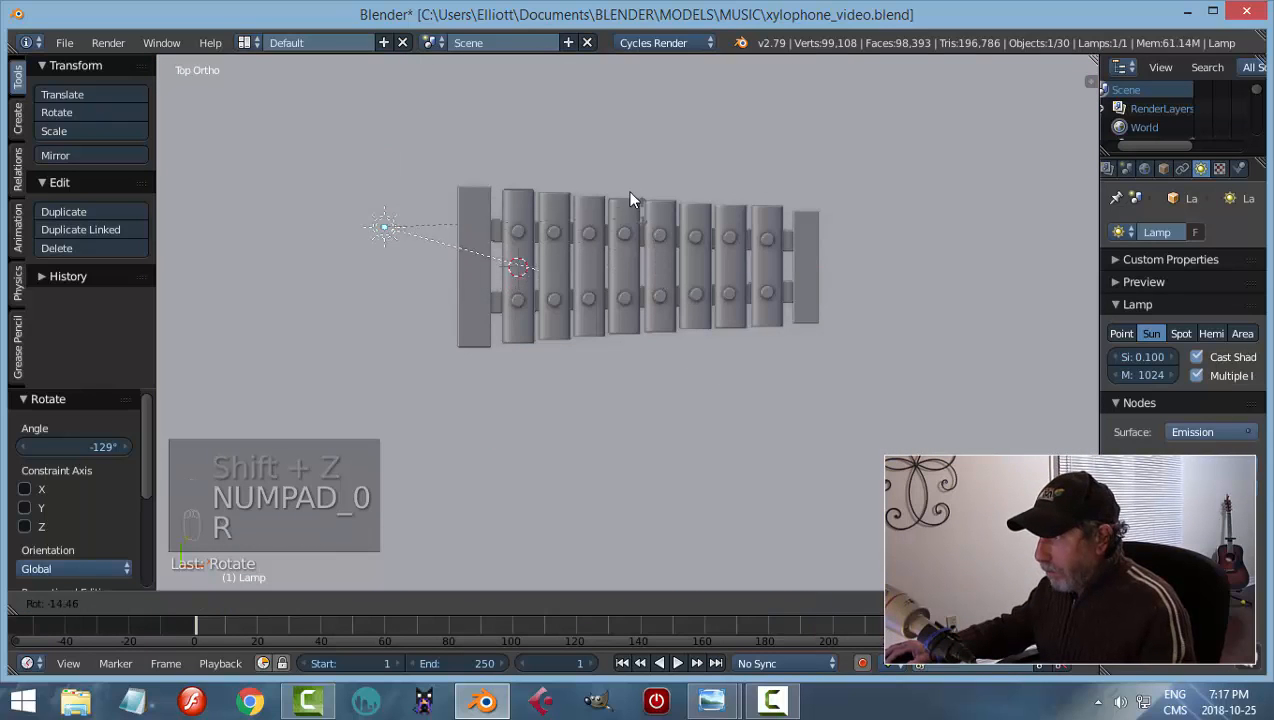
click(620, 180)
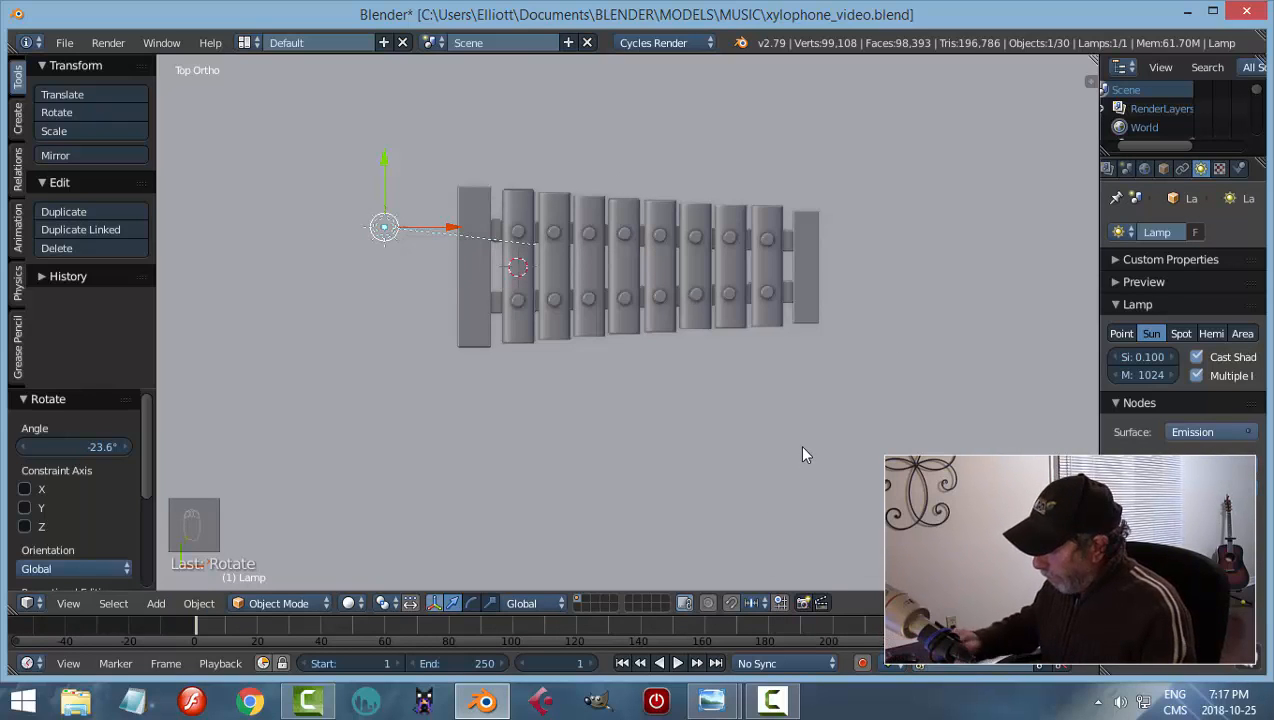
key(KP_0)
key(ctrl+s)
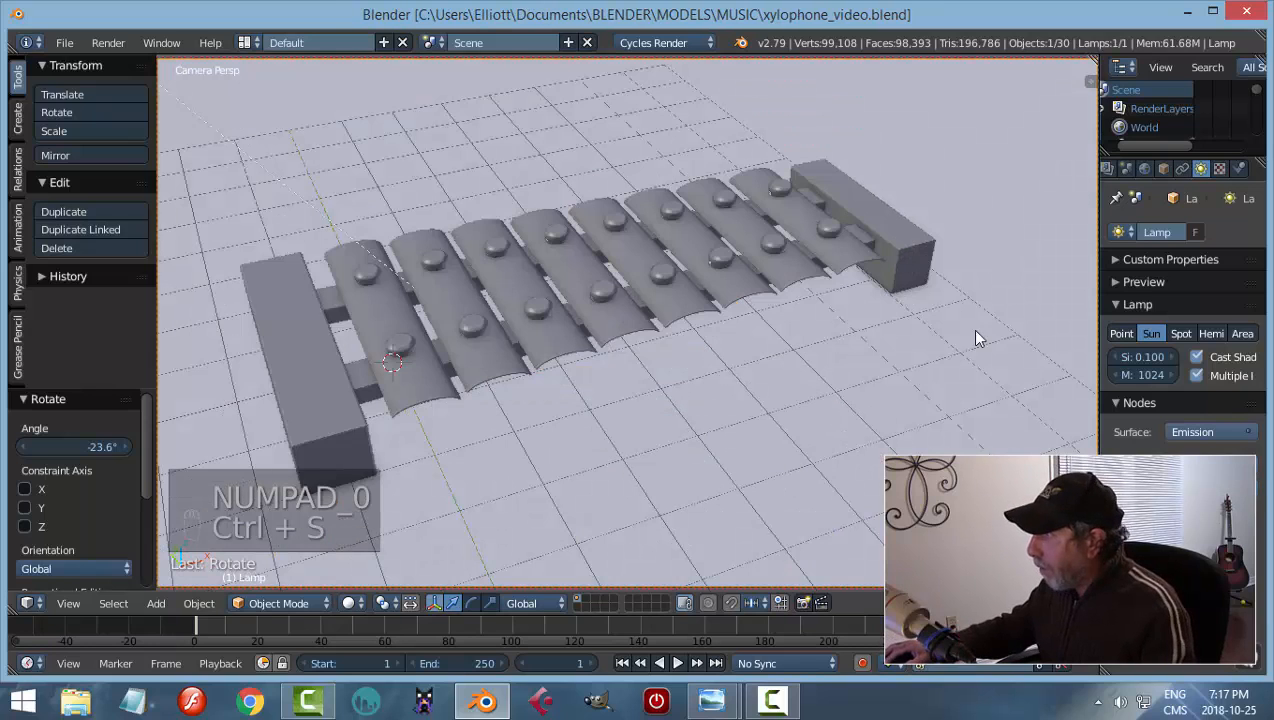
Enable nodes for the world and set its background color to an Environment Texture
click(1144, 168)
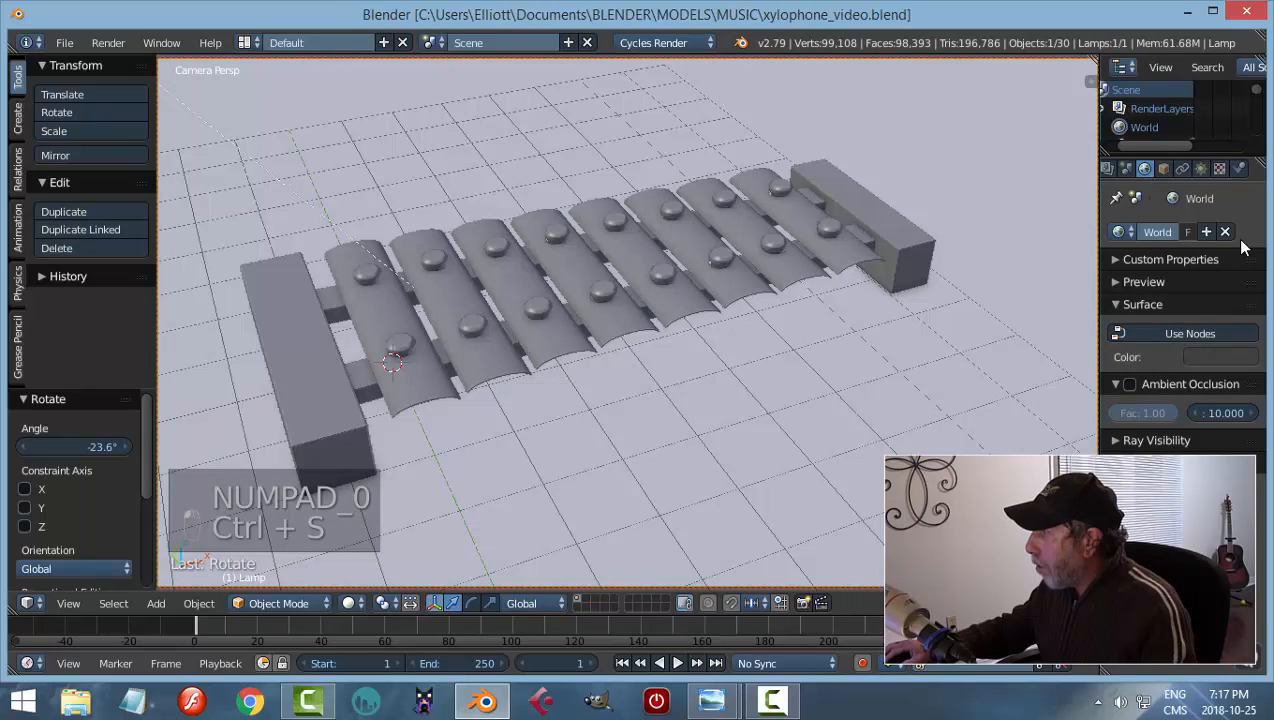
click(1205, 336)
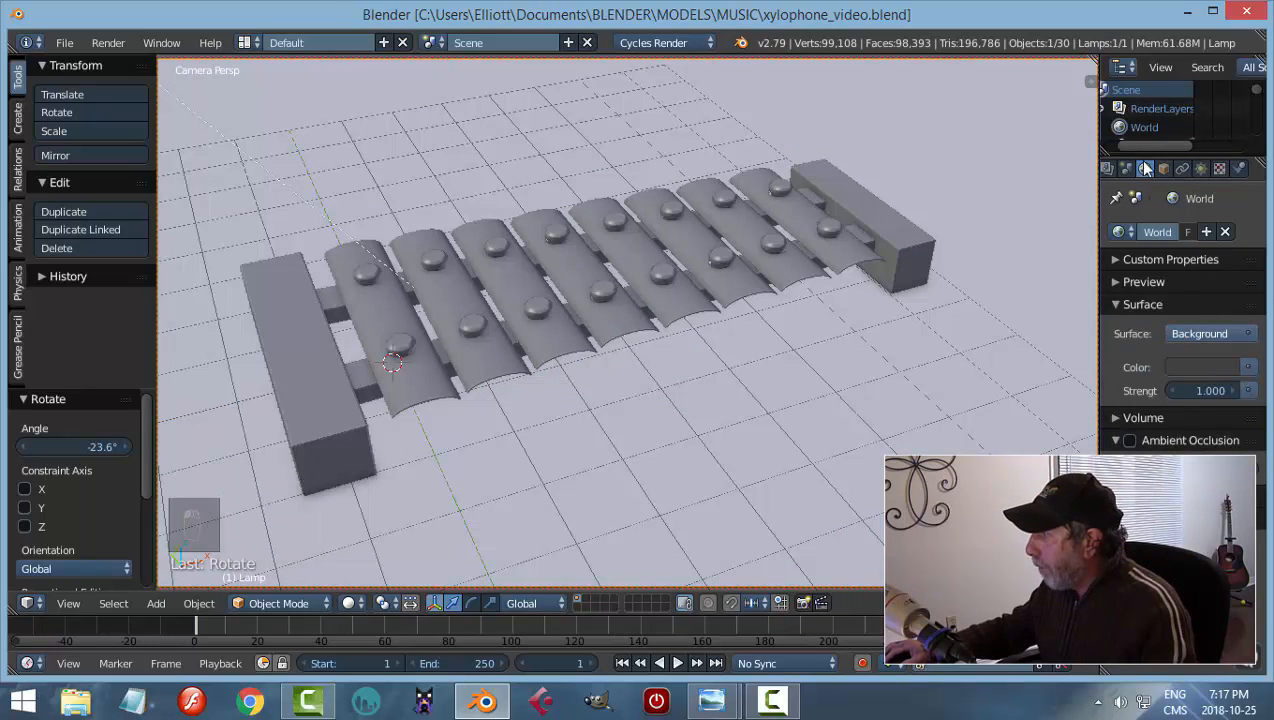
click(1250, 368)
click(930, 160)
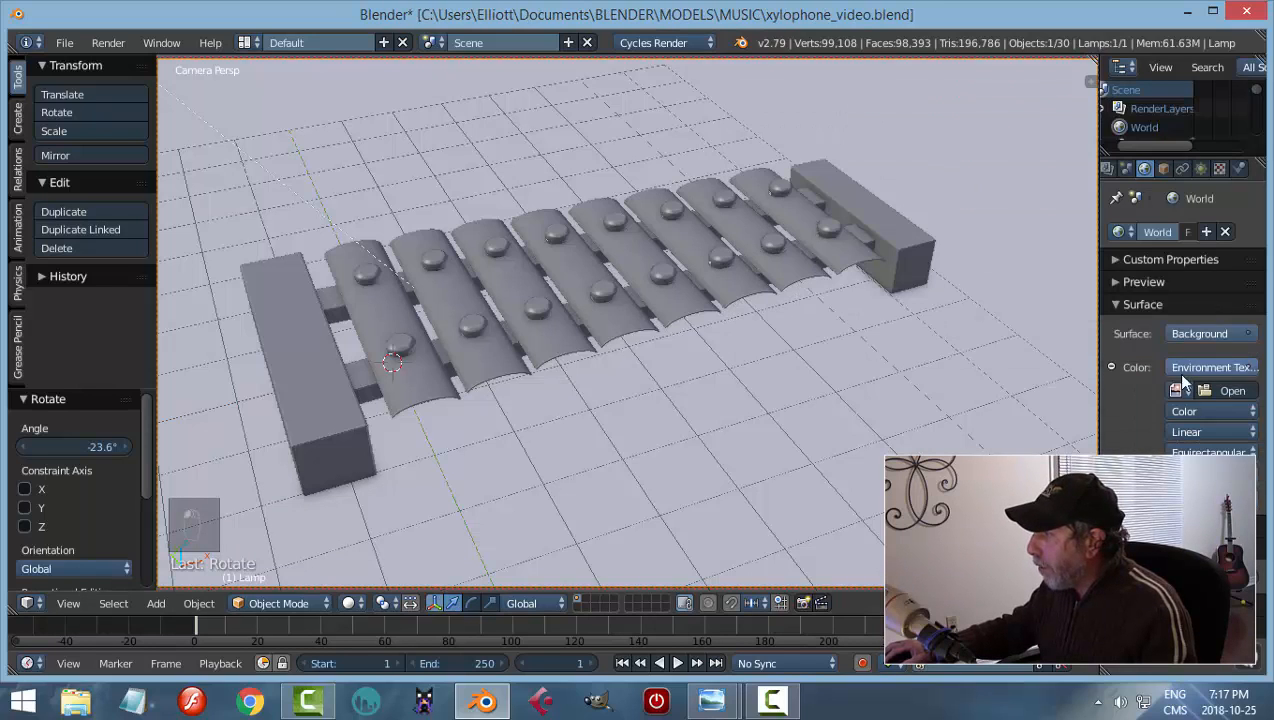
Load ninomaru_teien_2k.hdr from the HDR TEXTURES folder in Documents as the world's environment image
click(1225, 392)
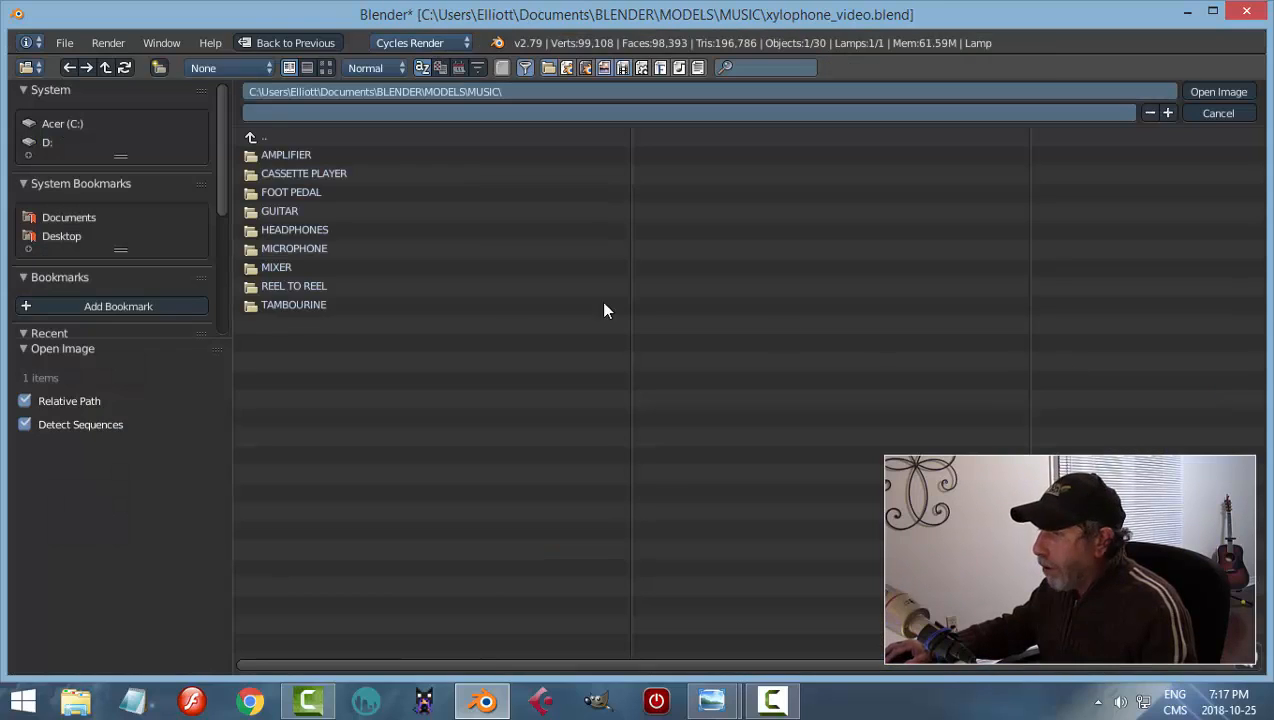
click(84, 216)
click(322, 548)
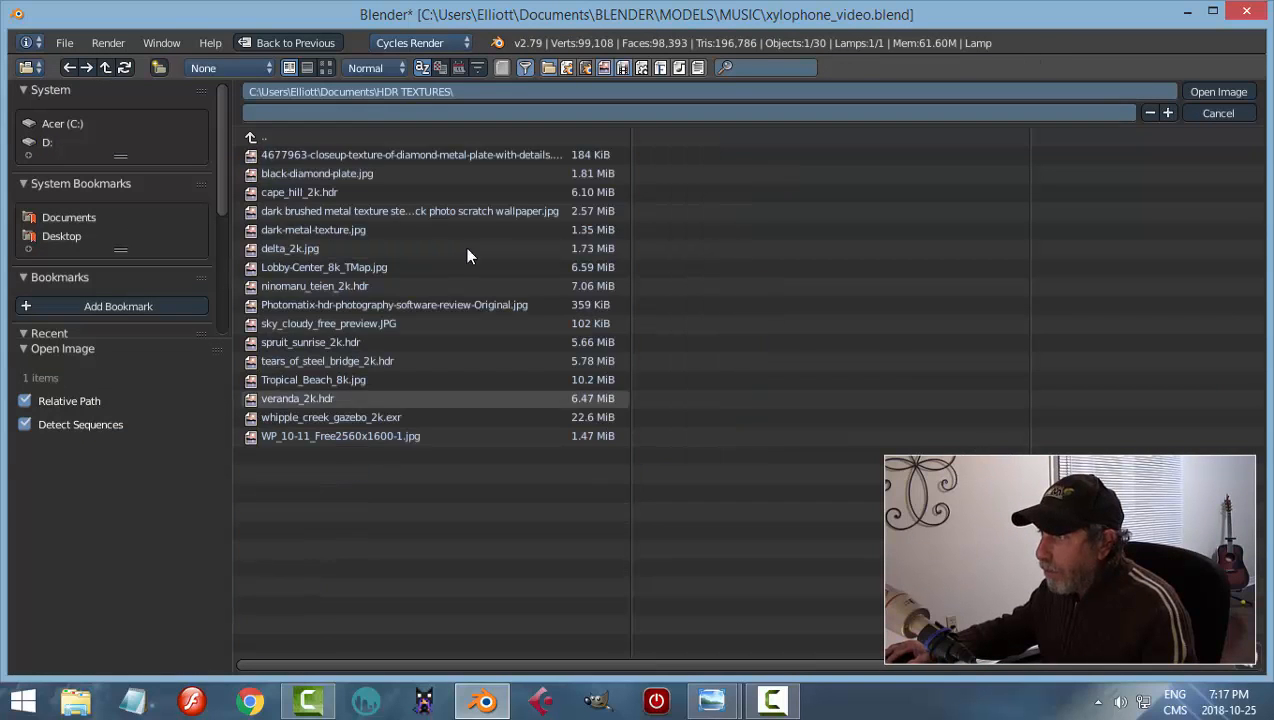
click(325, 68)
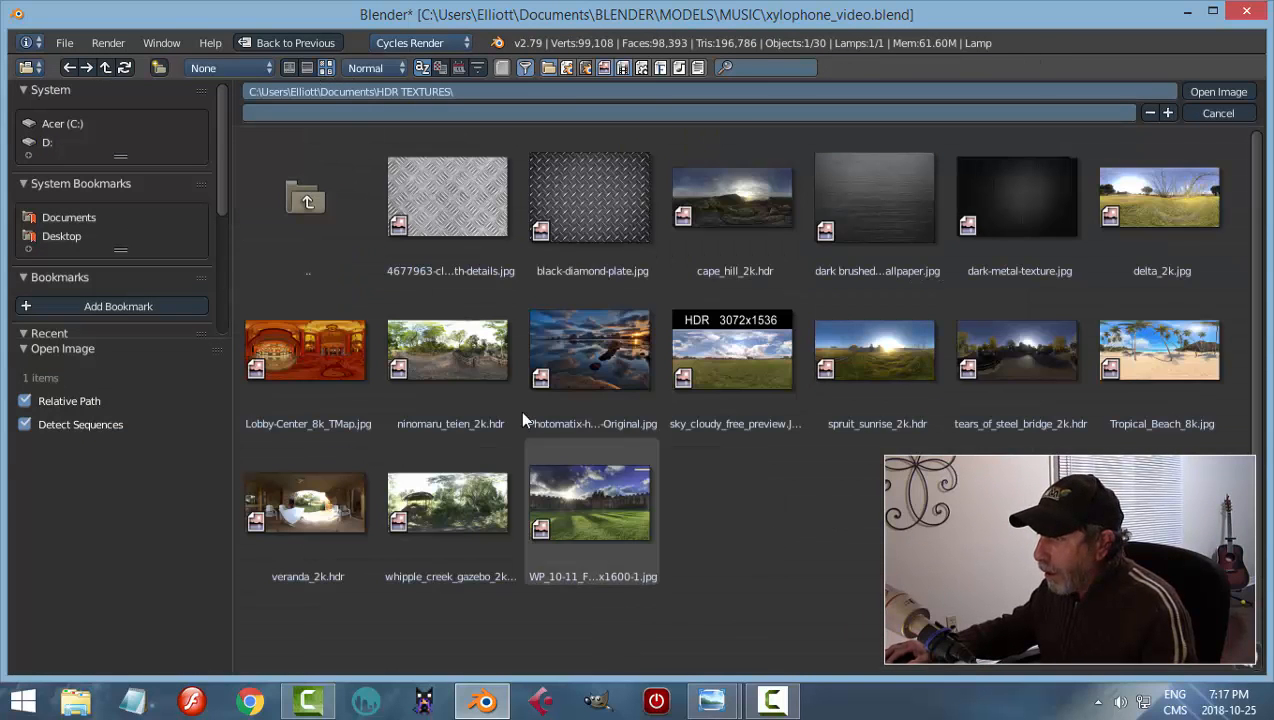
click(450, 355)
click(1218, 91)
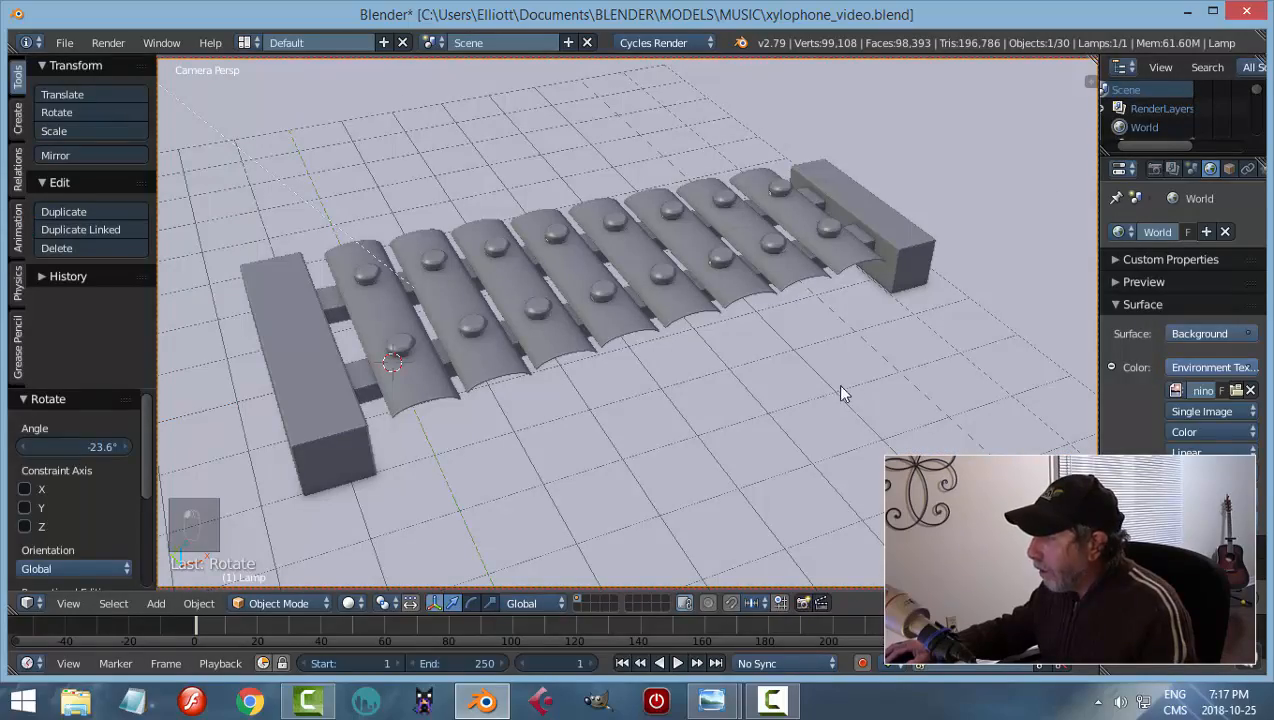
Preview the environment lighting with rendered shading, show the sun lamp's settings, return to solid shading and save the file
key(shift+z)
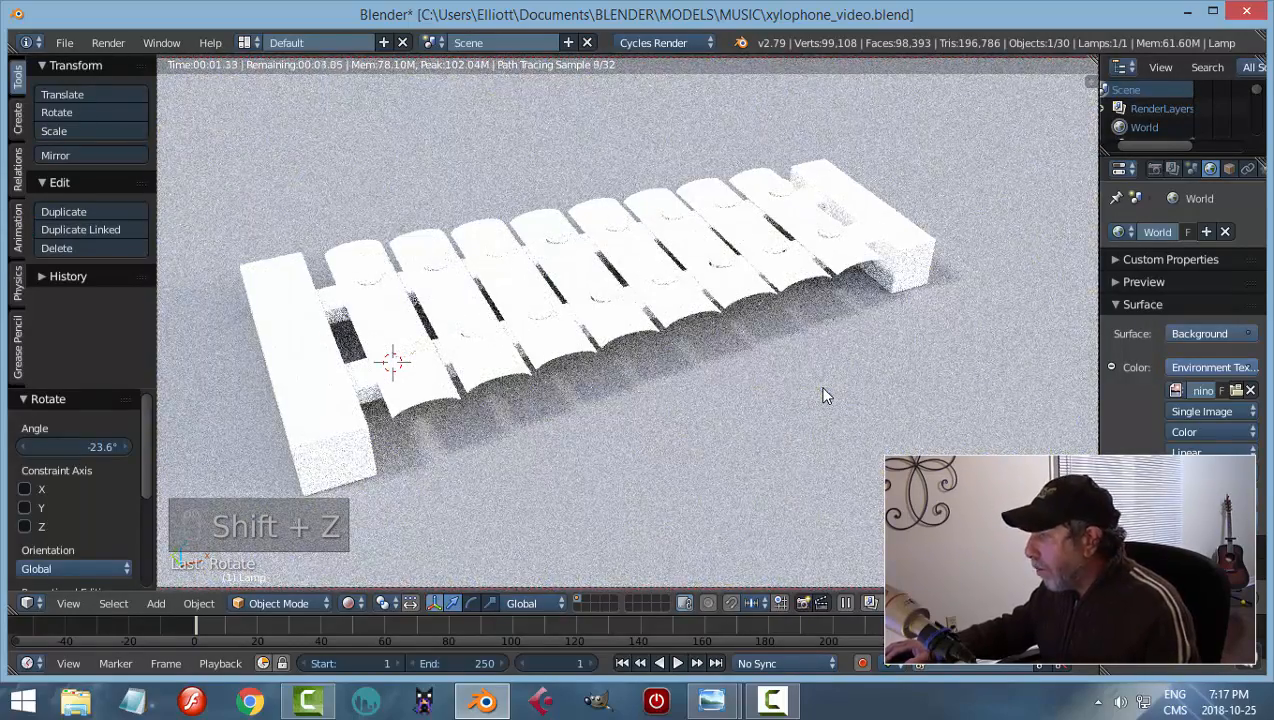
key(shift+z)
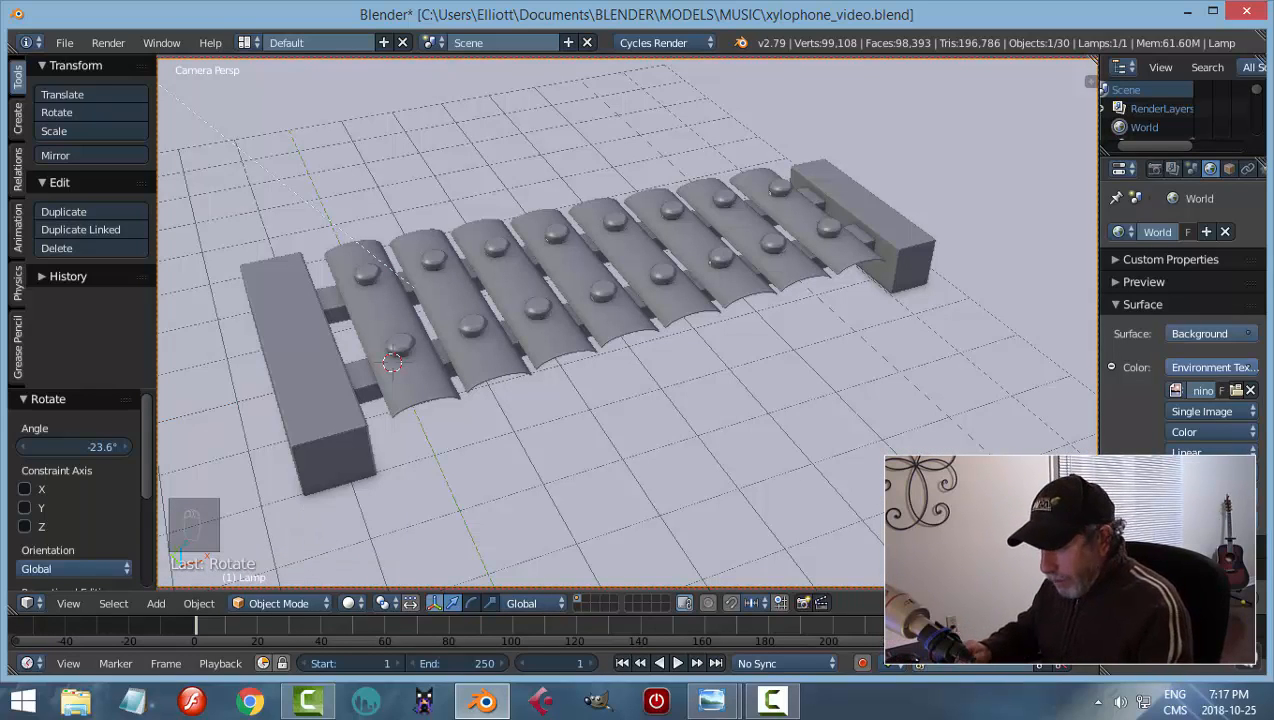
click(1262, 170)
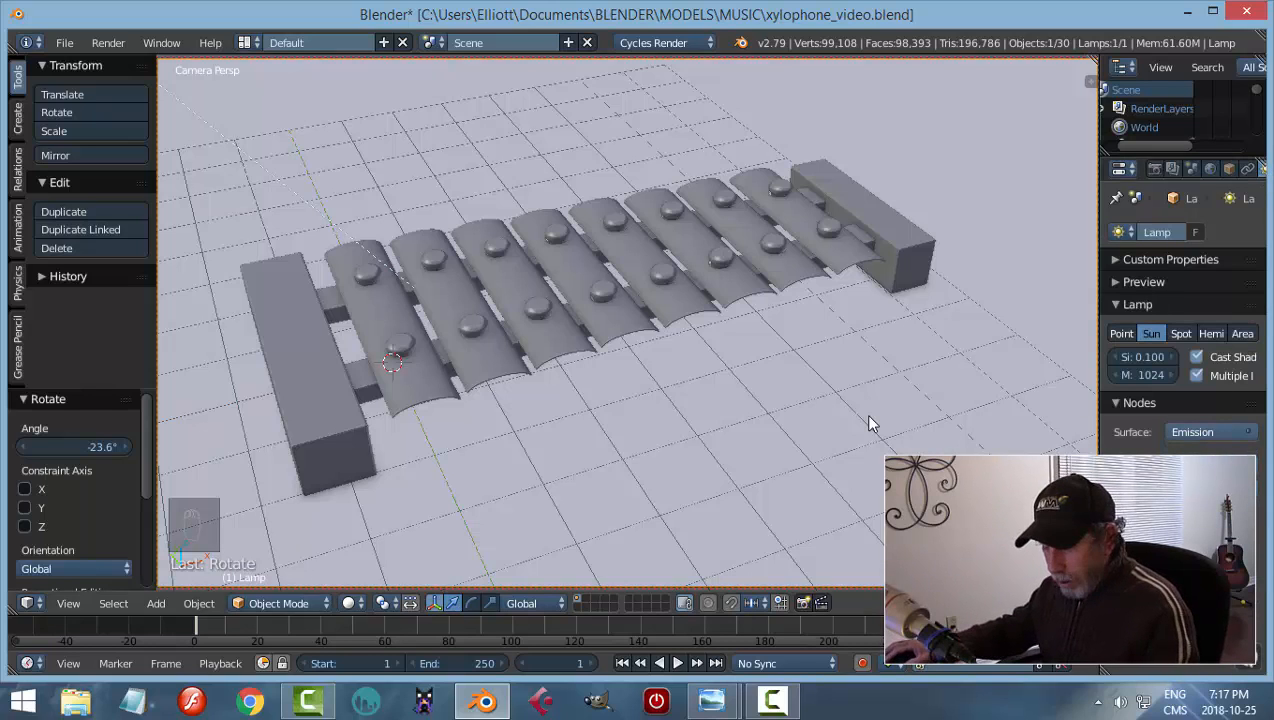
key(shift+z)
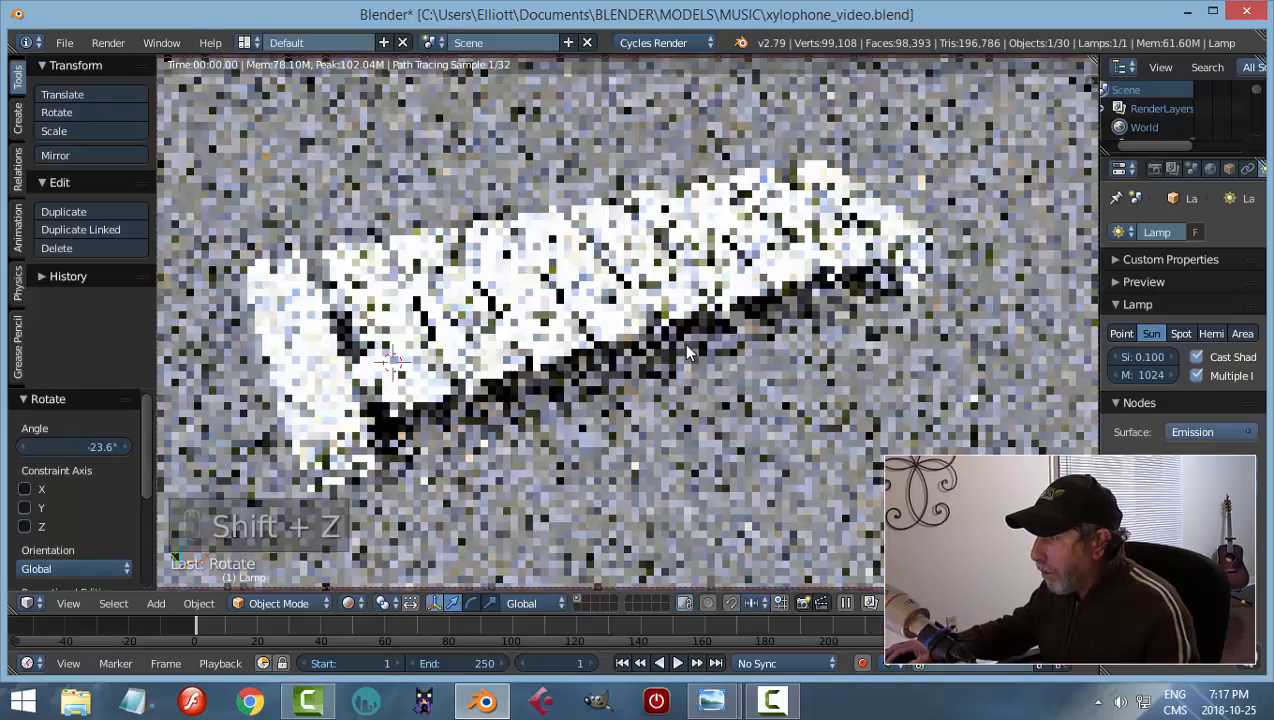
key(shift+z)
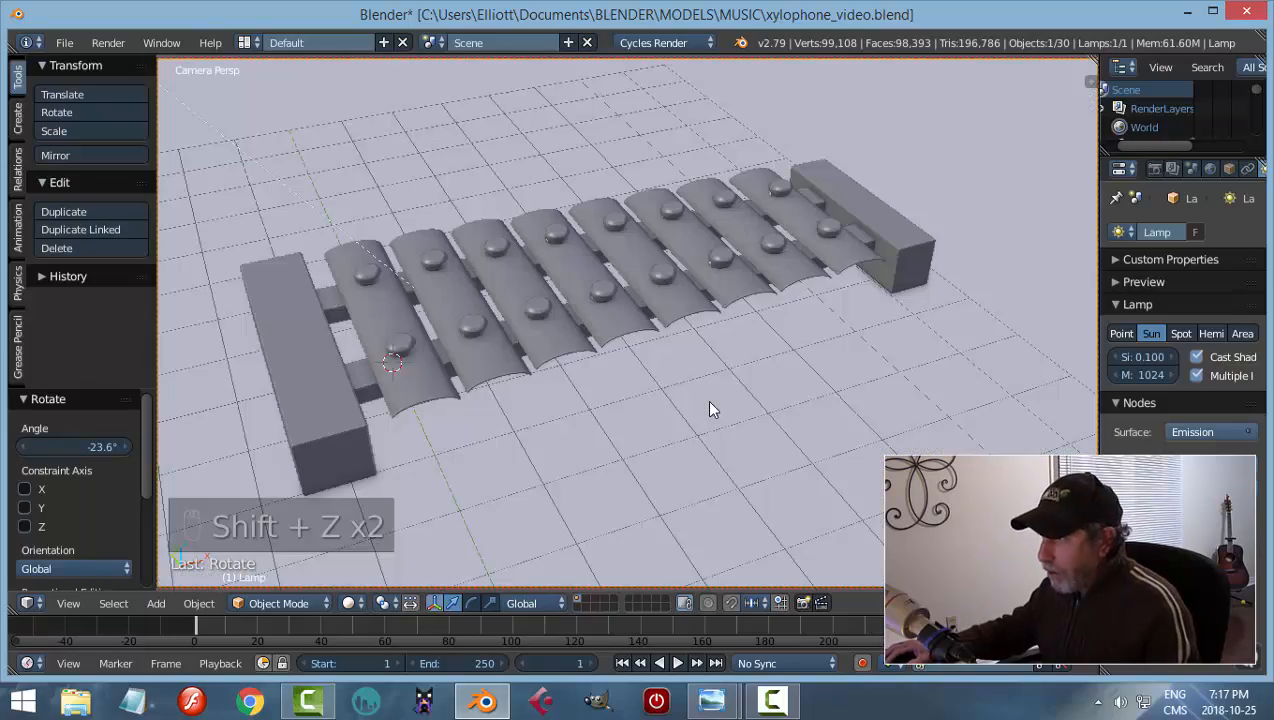
key(ctrl+s)
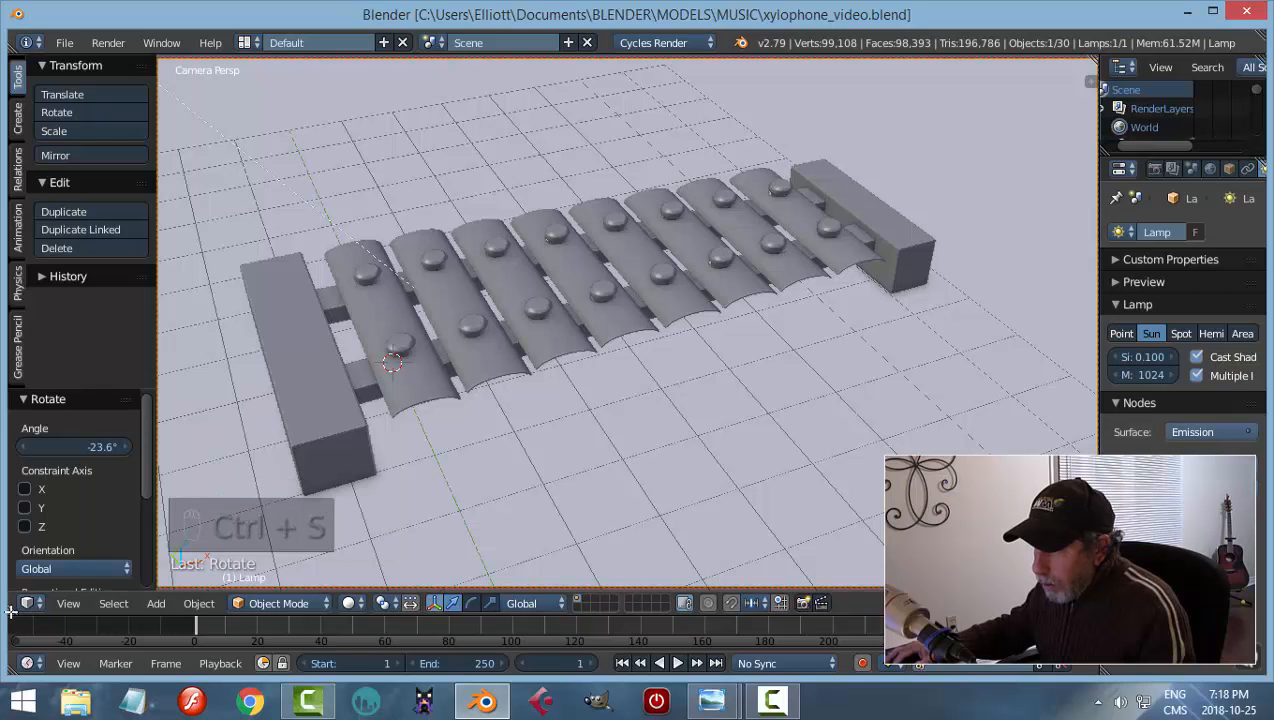
Split the 3D view into two side-by-side areas and turn one into a Node Editor, with the side panels hidden
drag(12, 607, 646, 509)
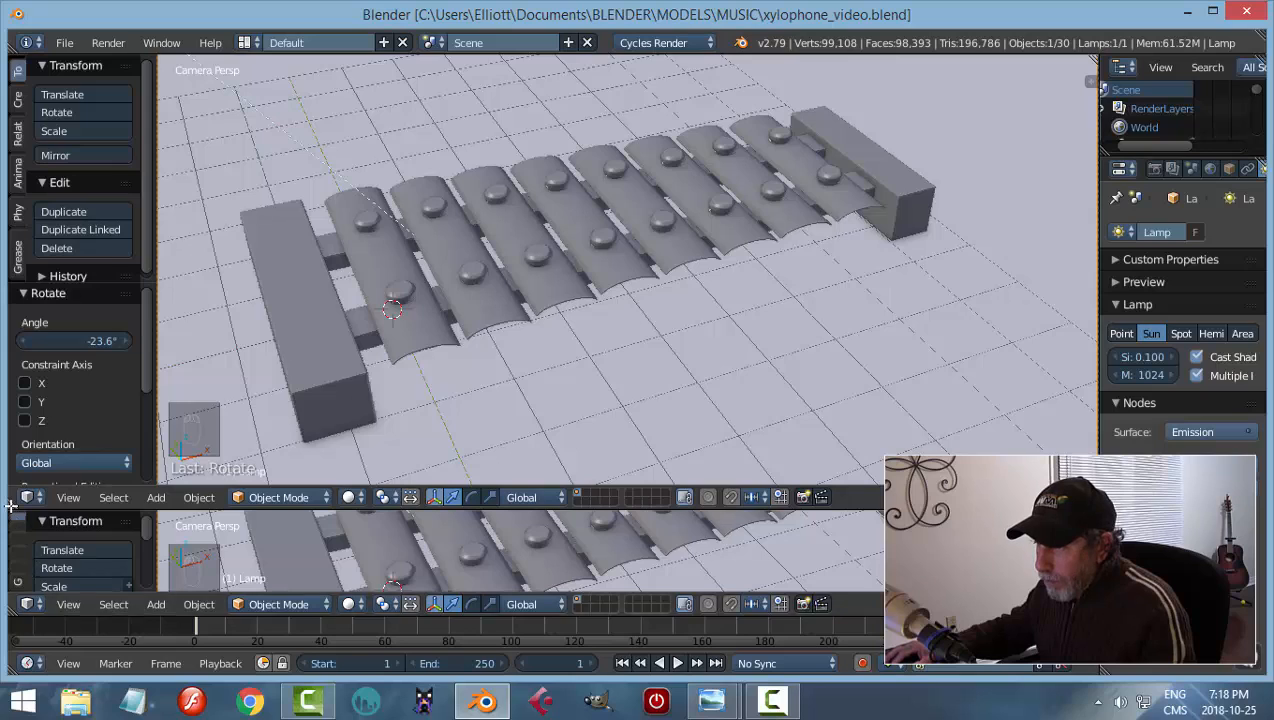
drag(12, 515, 543, 300)
key(t)
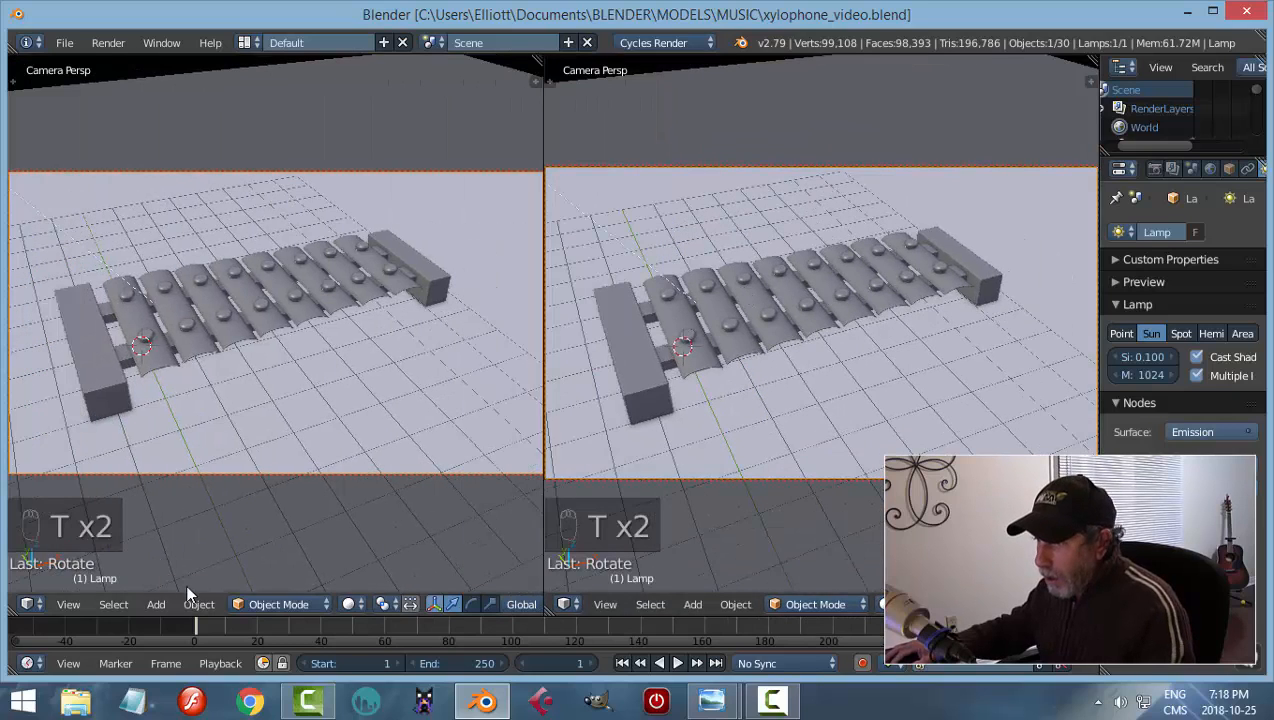
click(30, 607)
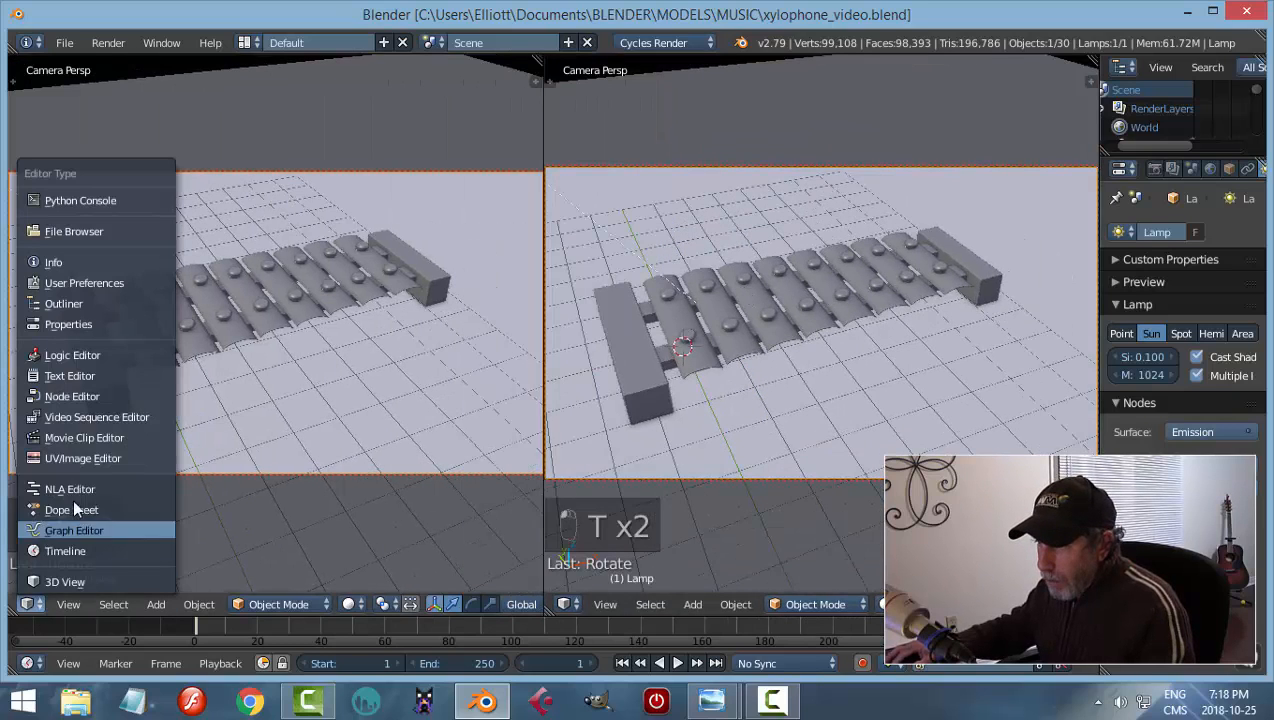
click(75, 396)
key(n)
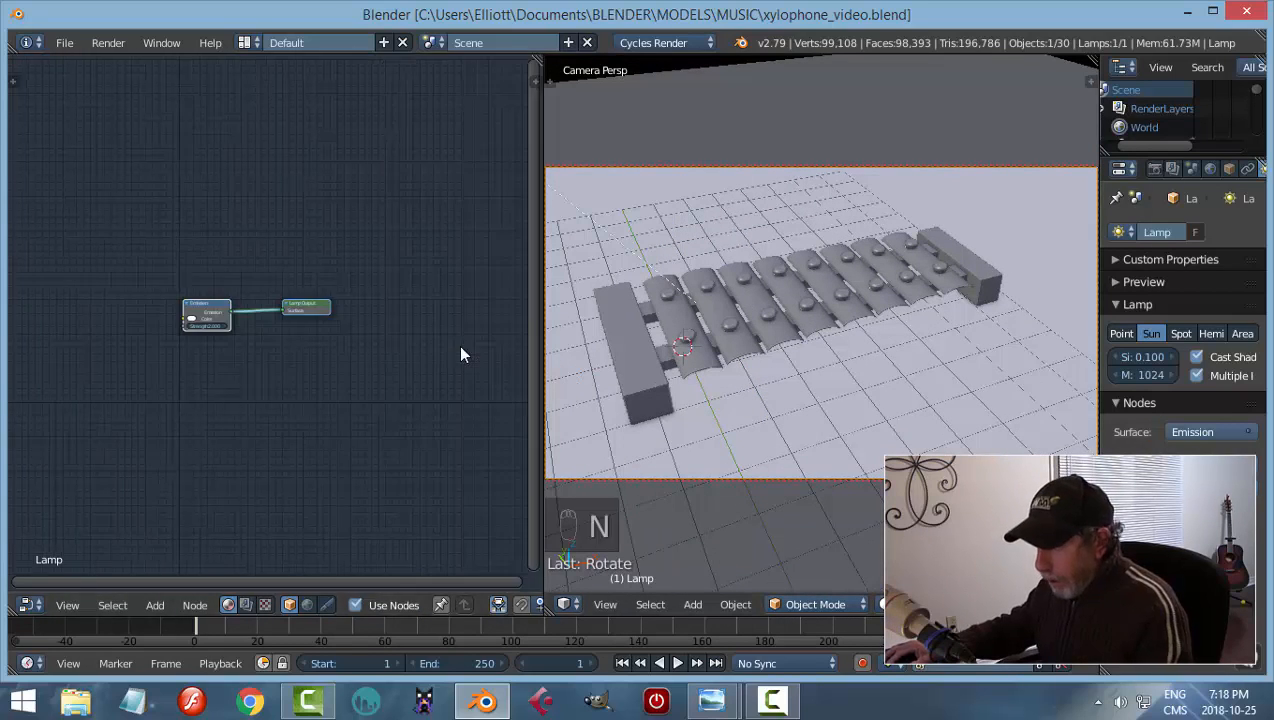
Create a new material for the longest xylophone bar and delete its Diffuse BSDF node
right_click(714, 362)
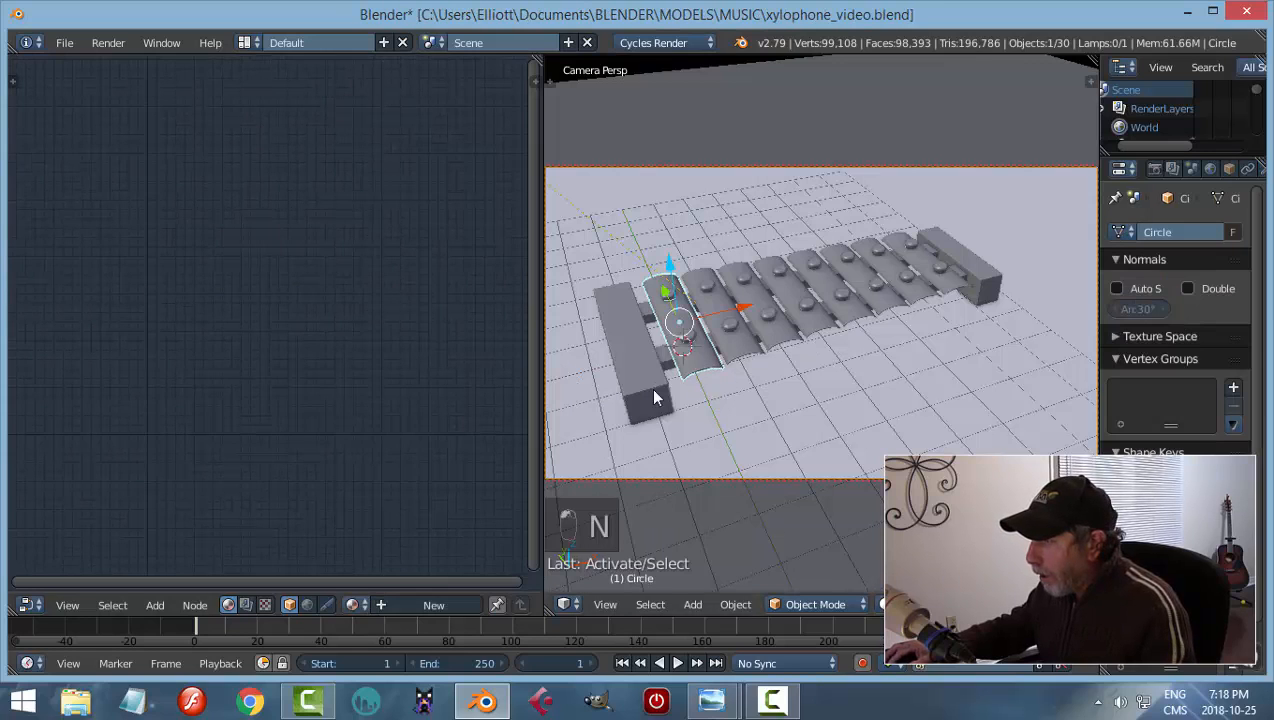
click(404, 604)
right_click(201, 292)
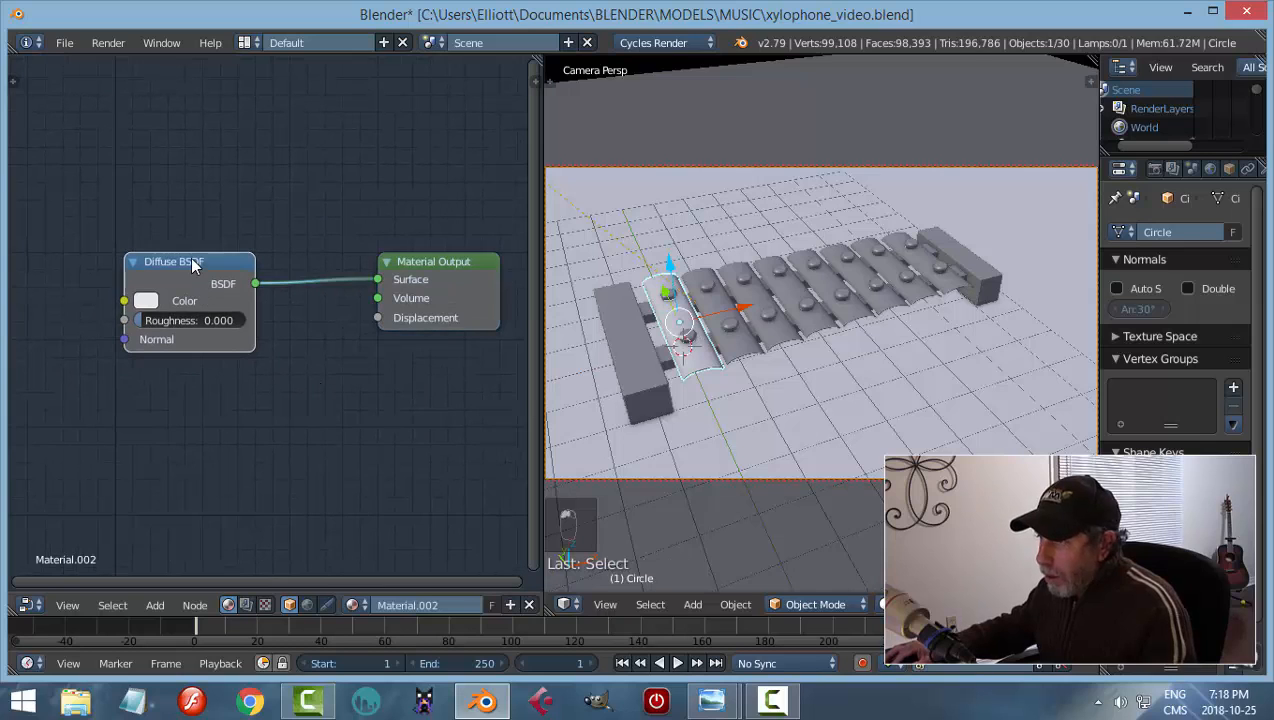
key(x)
Add a Principled BSDF shader and link its BSDF output to the Material Output's Surface input
key(shift+a)
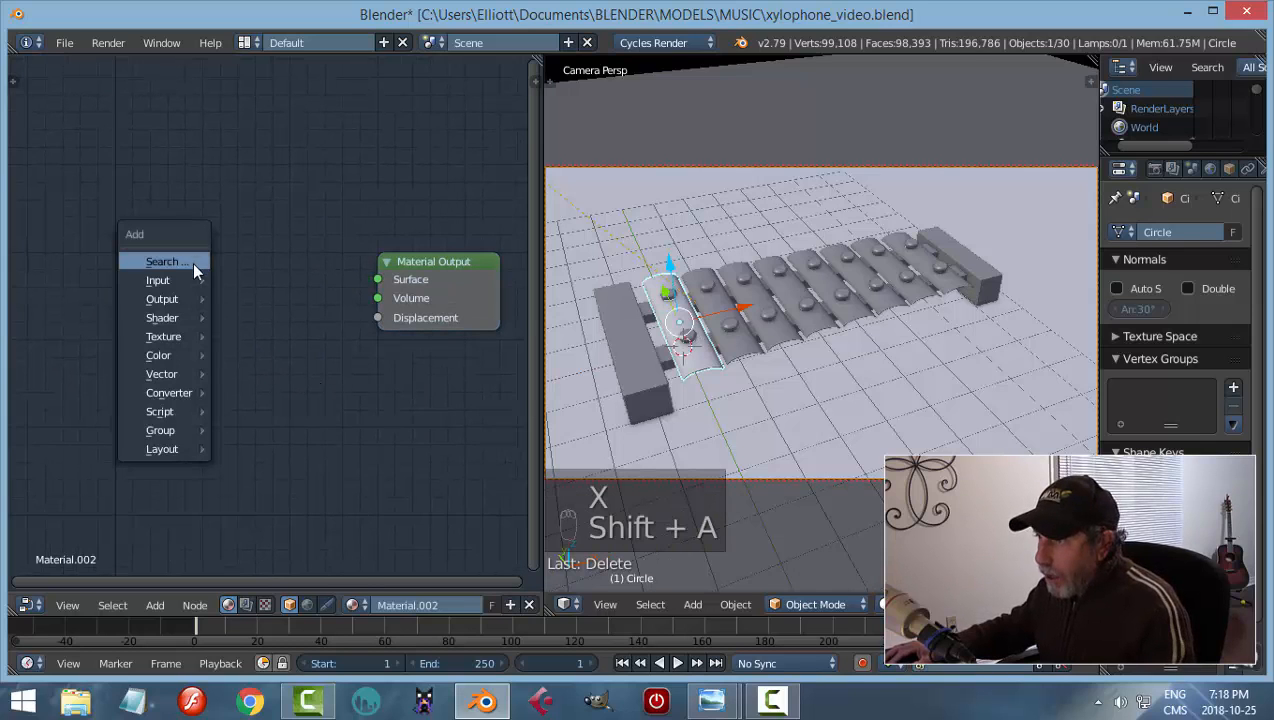
mouse_move(165, 317)
click(295, 523)
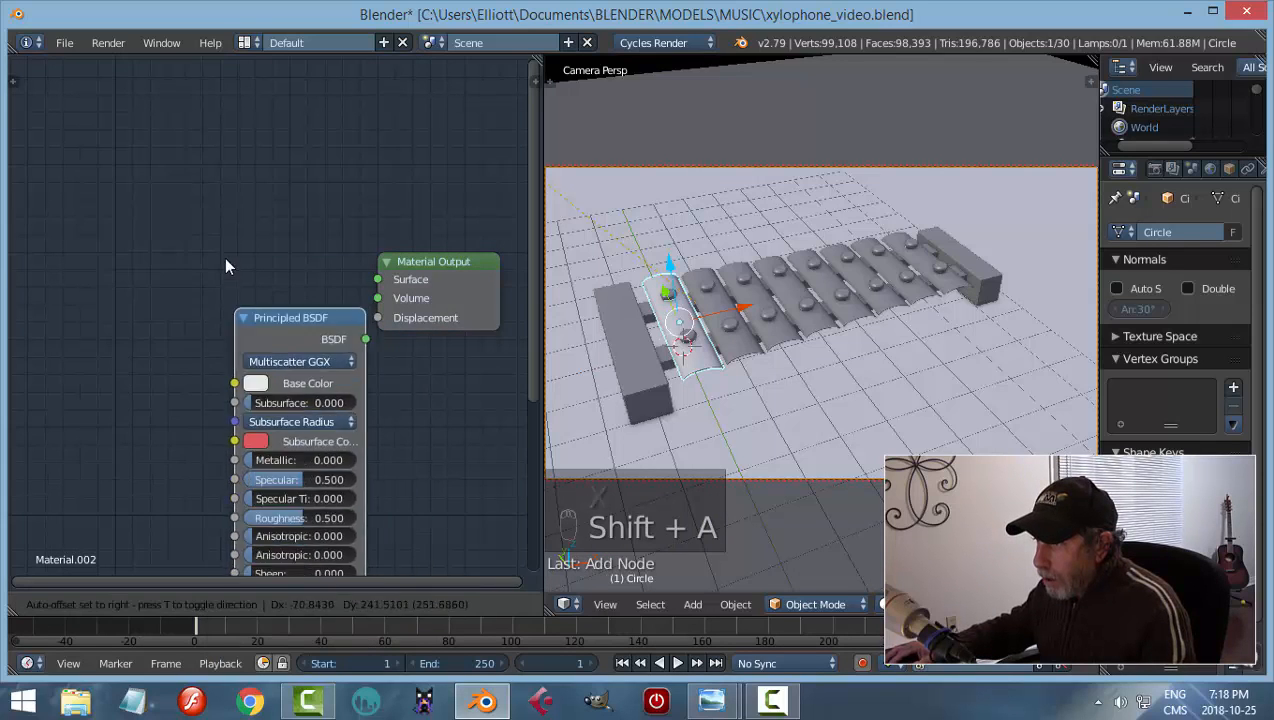
click(287, 172)
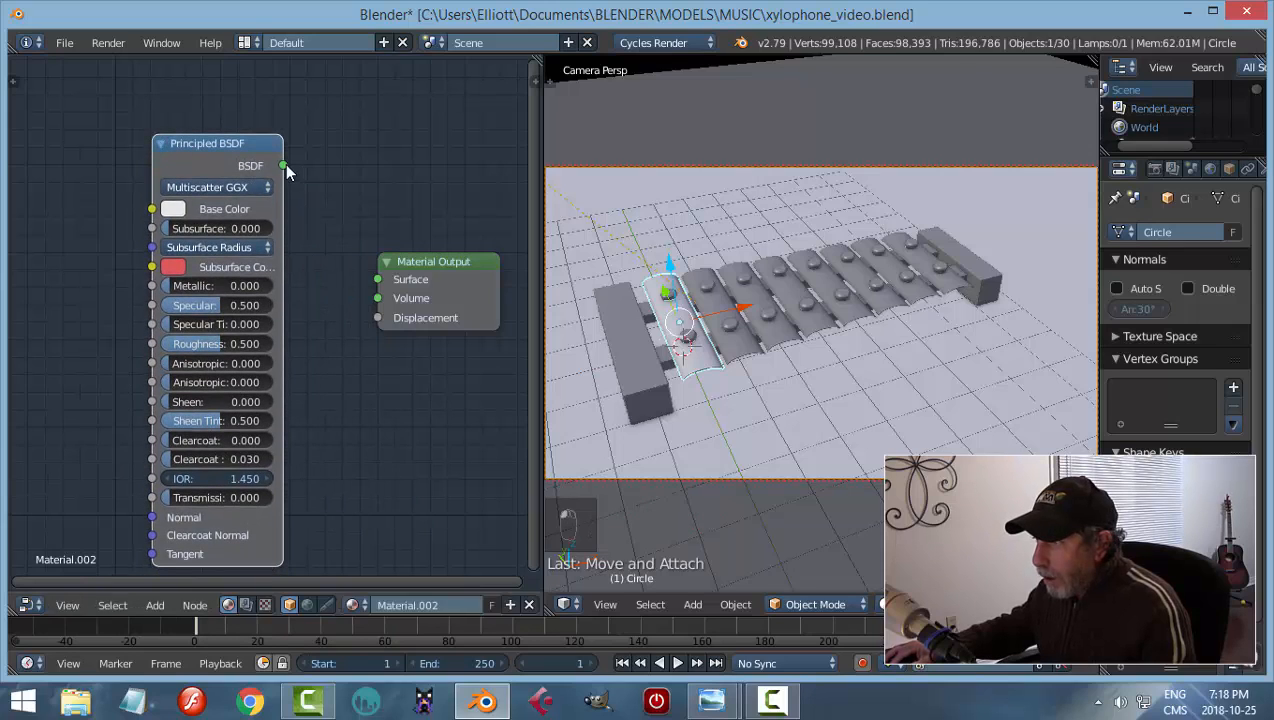
drag(284, 166, 380, 282)
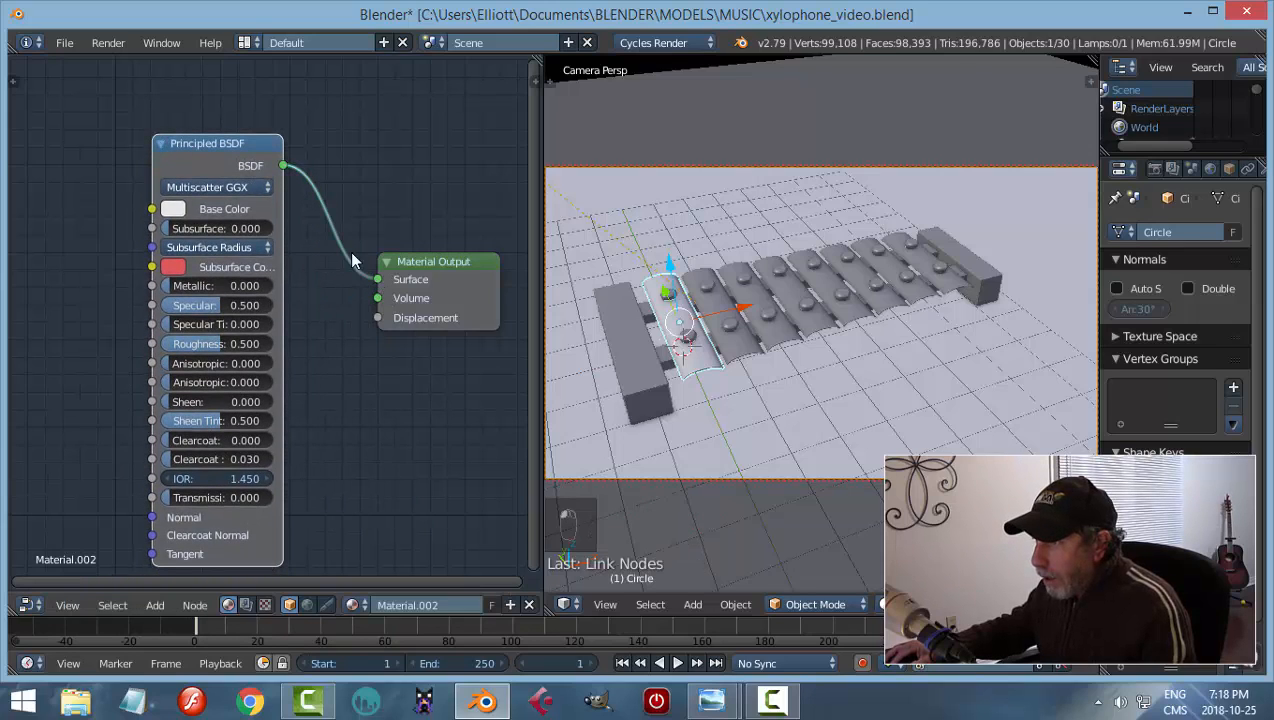
Set the Principled BSDF's base color to red
click(240, 142)
click(173, 209)
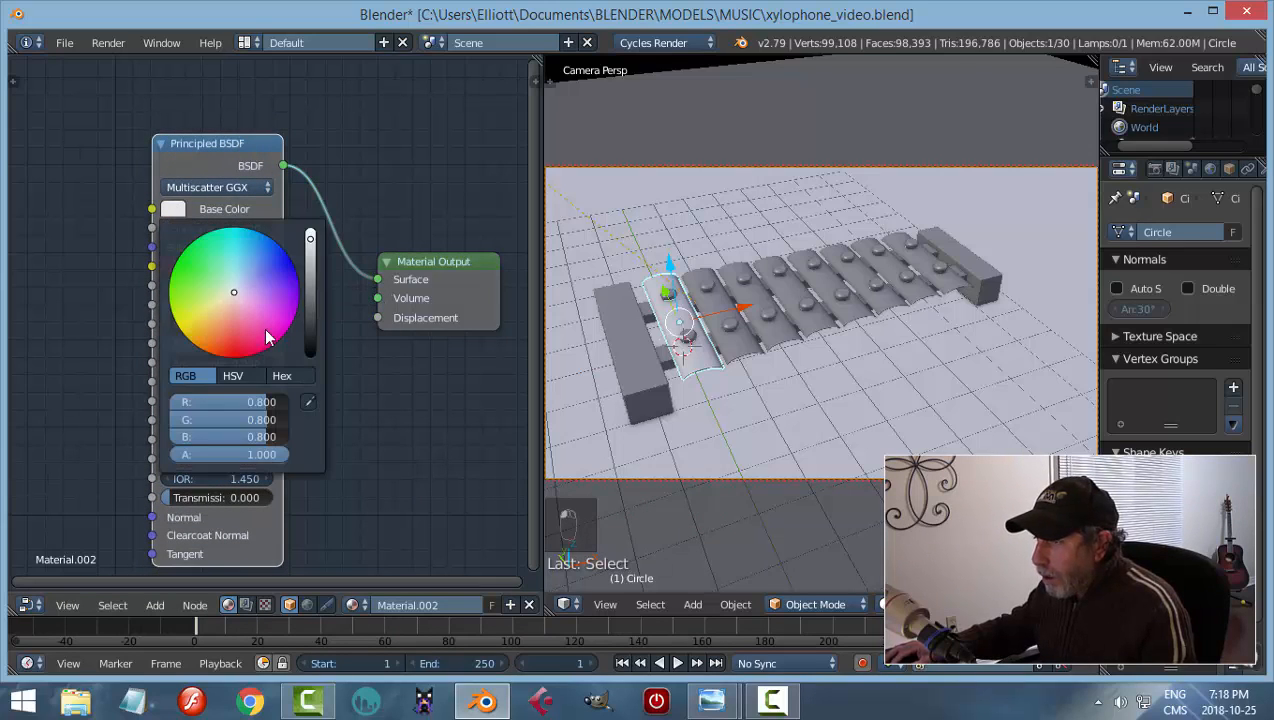
click(231, 341)
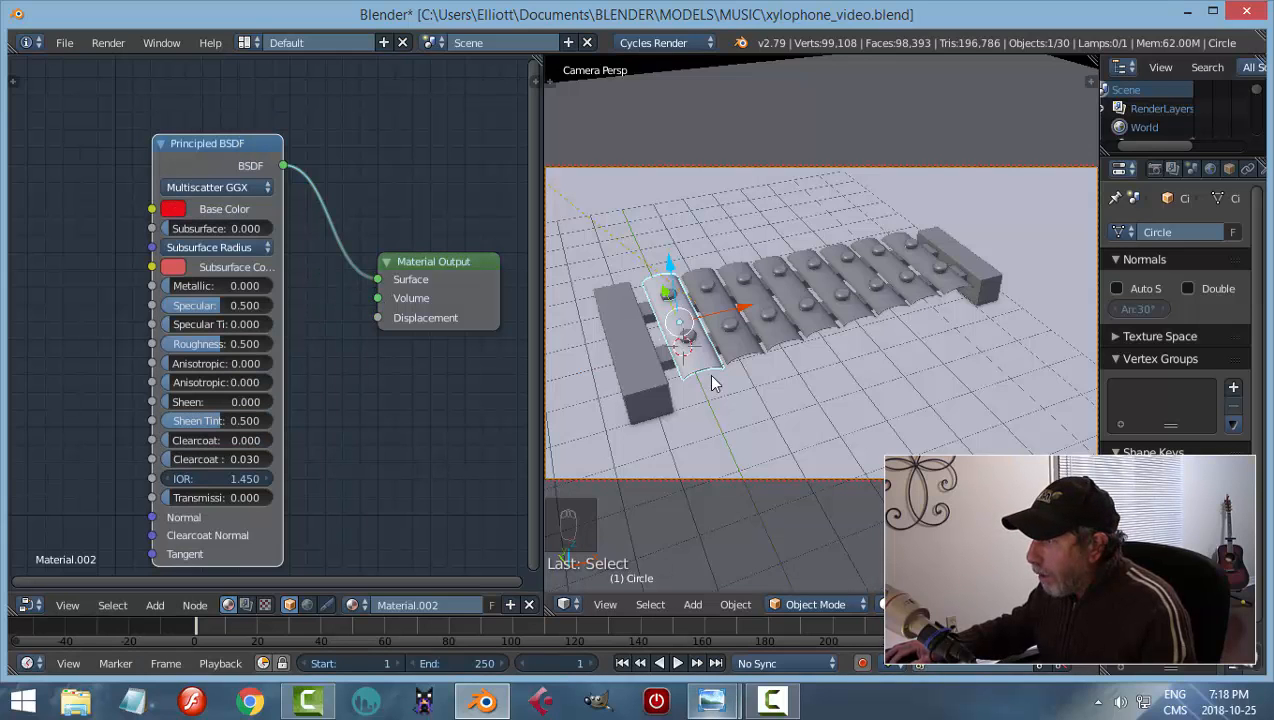
Set the Principled BSDF's Metallic to 0.2 and Roughness to 0.3
mouse_move(712, 700)
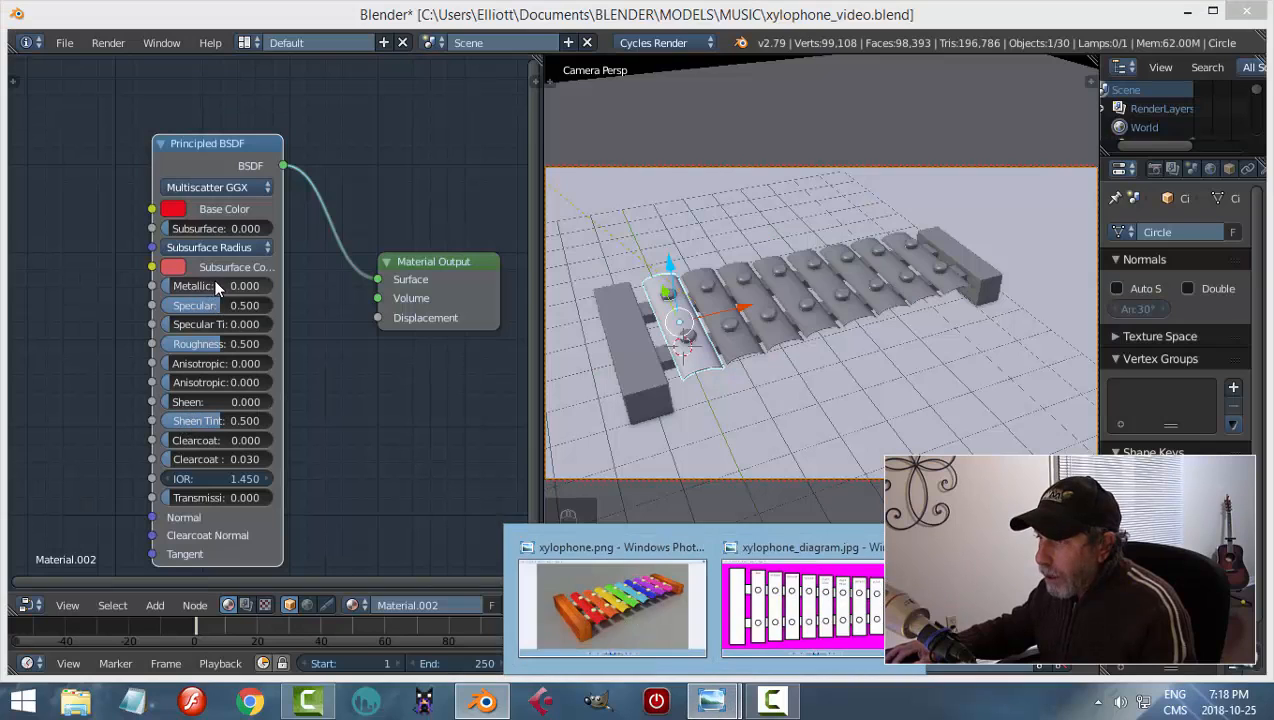
click(217, 287)
text(0.2)
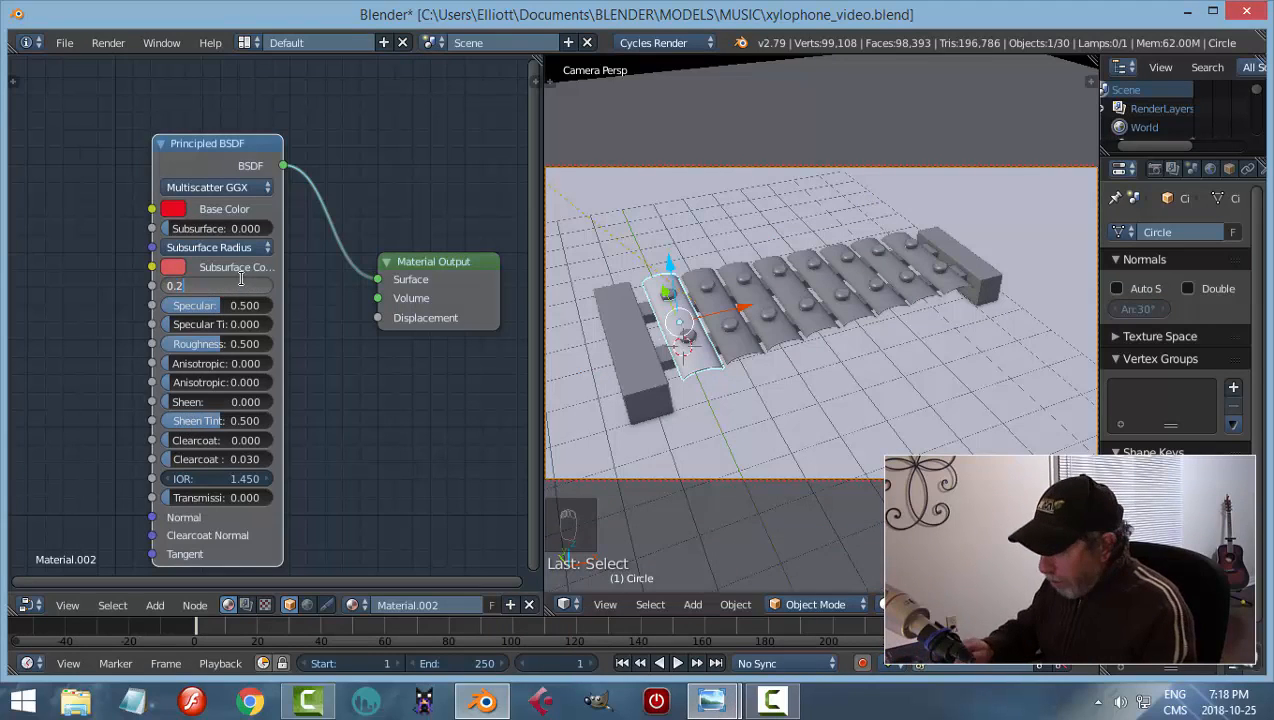
key(Return)
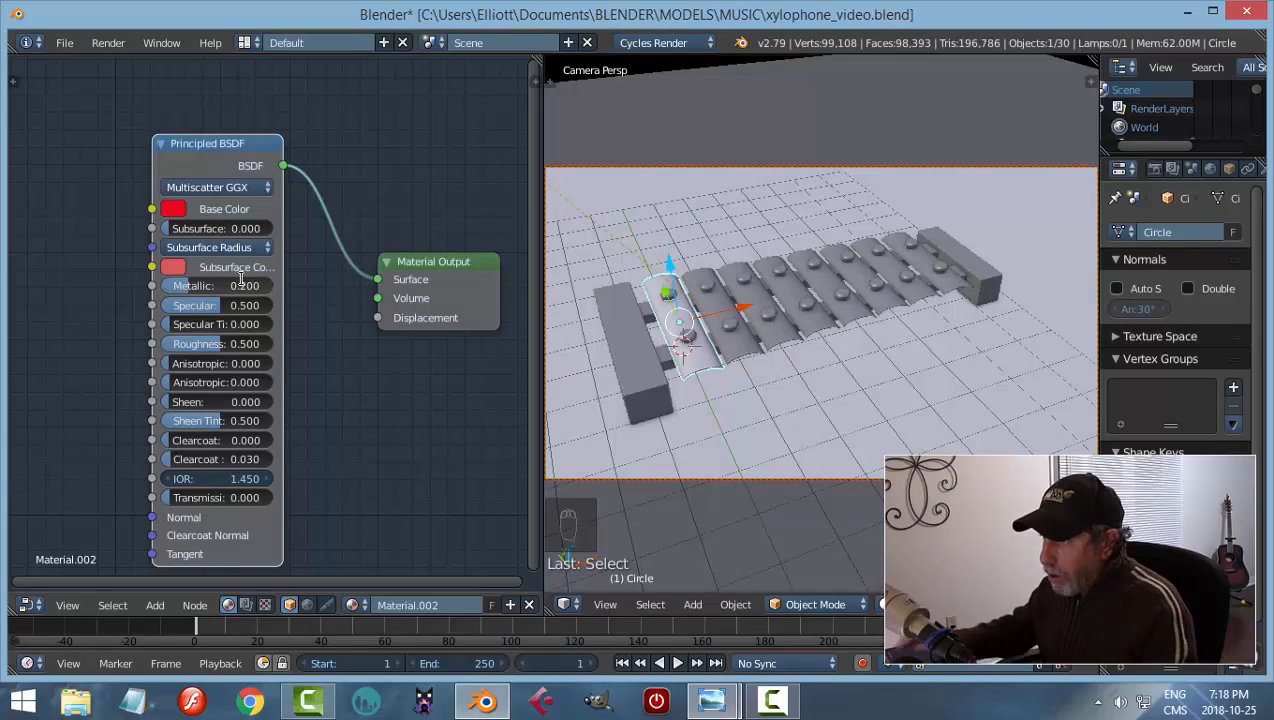
click(231, 345)
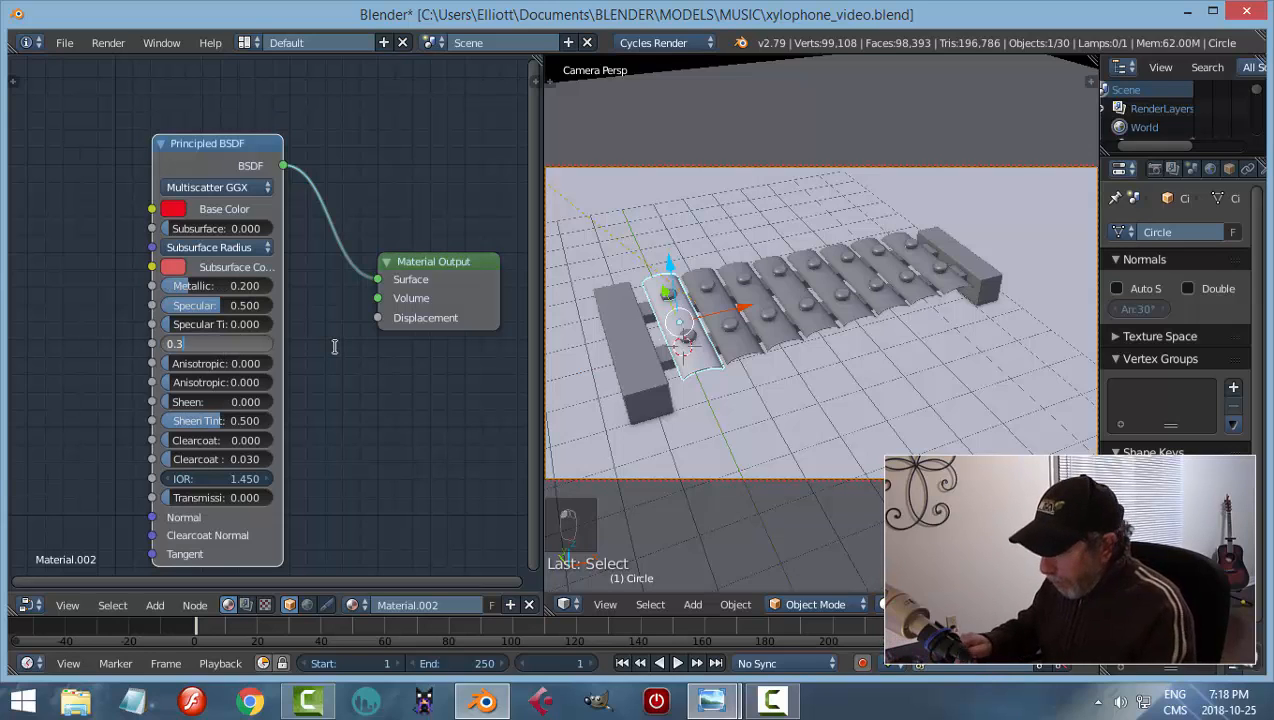
text(0.3)
key(Return)
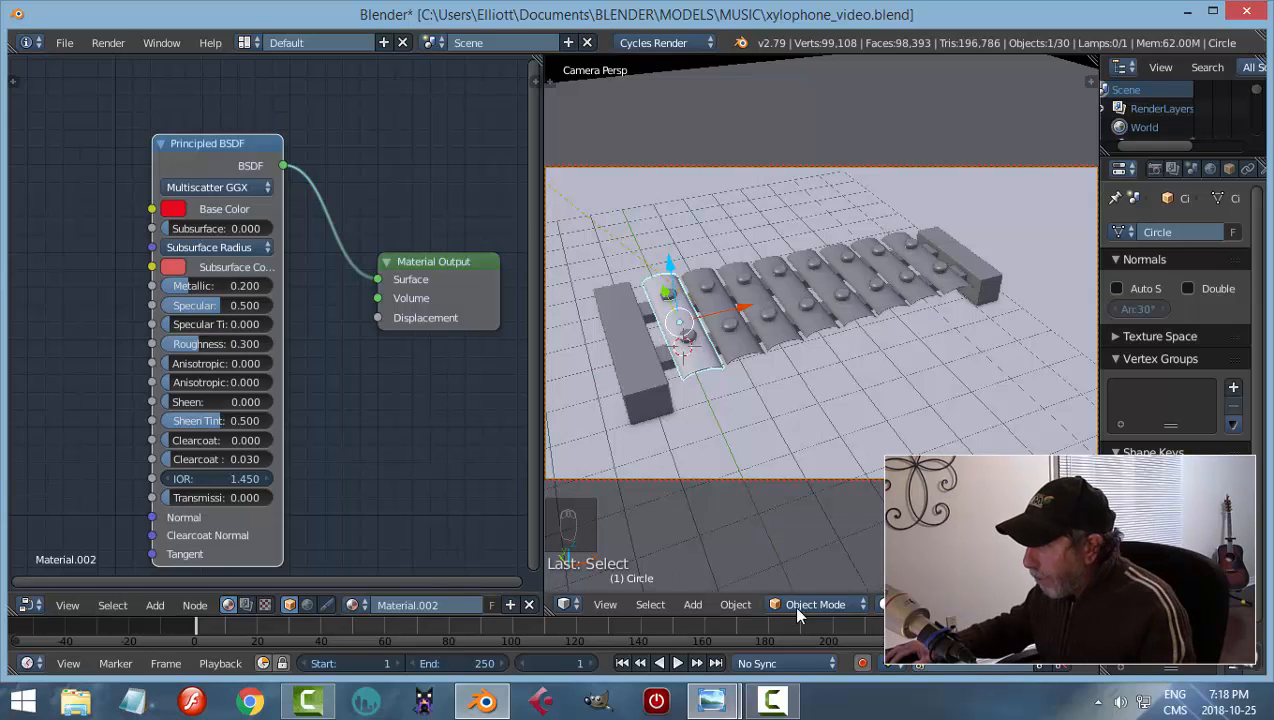
Preview the red bar with rendered shading from the camera and top views, and return to solid shading
key(shift+z)
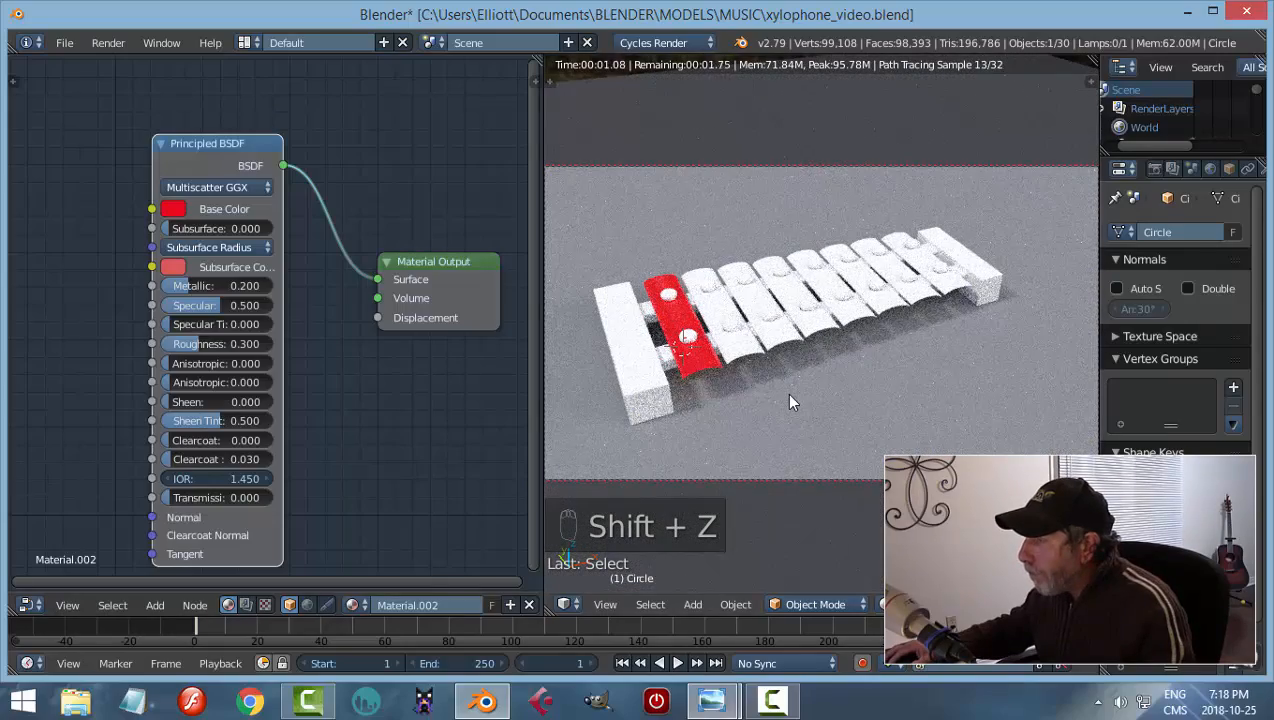
key(KP_0)
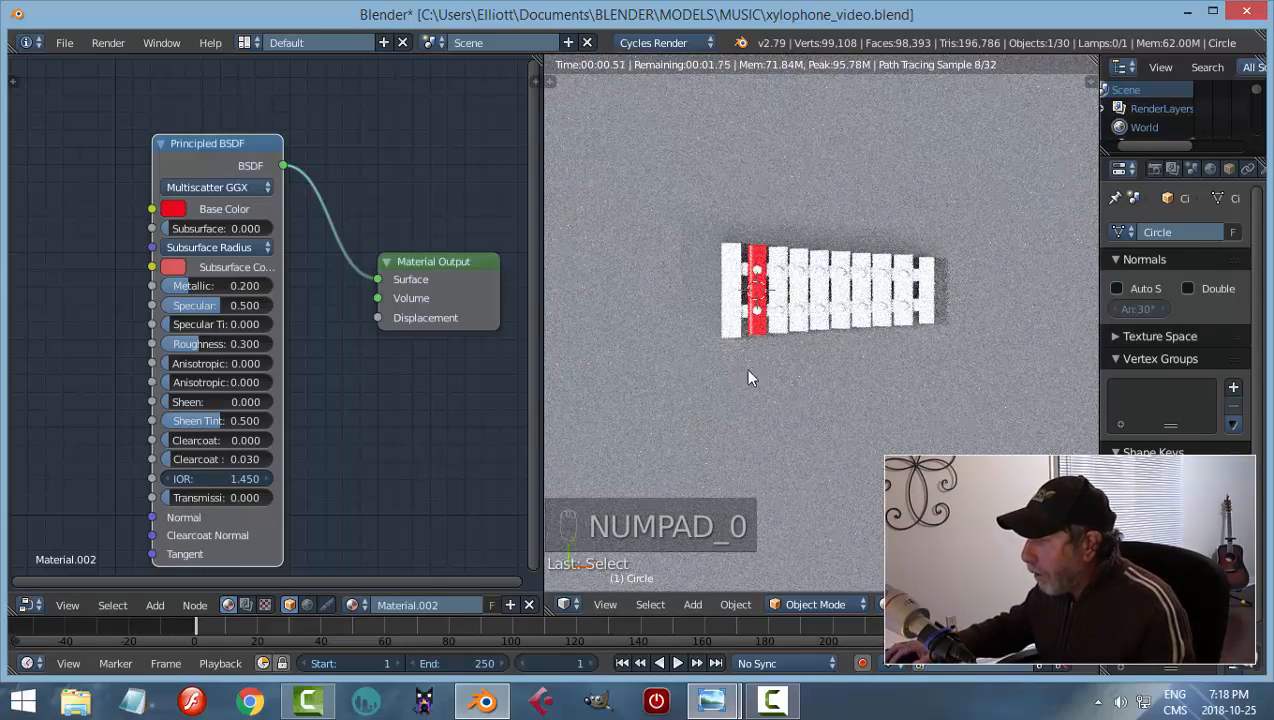
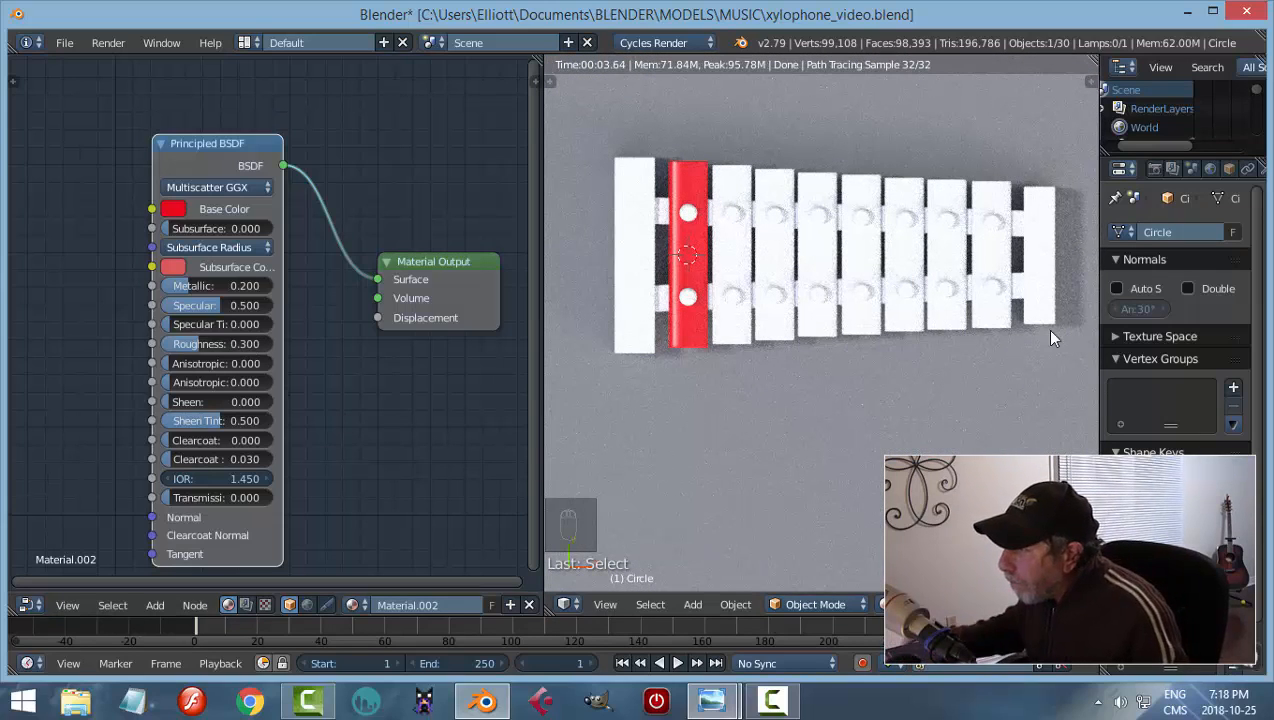
click(735, 261)
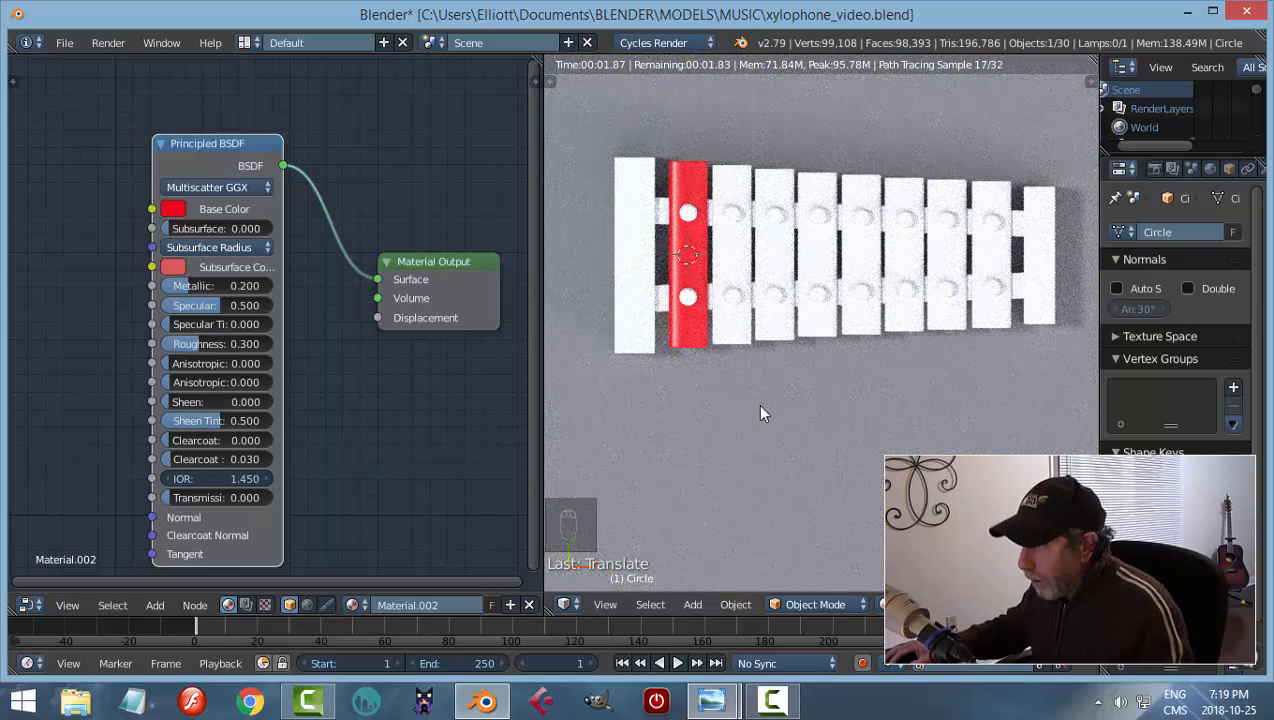
key(shift+z)
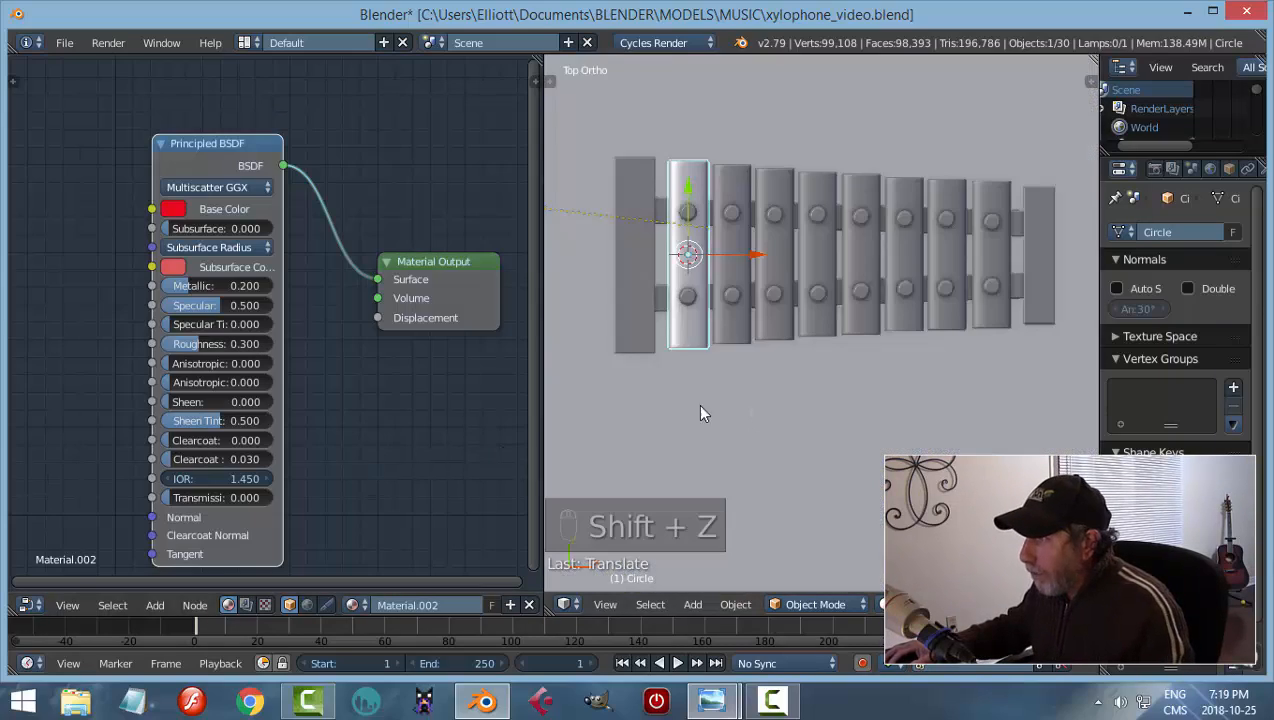
Give the second bar a new material, replacing its Diffuse BSDF with a Principled BSDF linked to the Material Output's Surface input
right_click(733, 335)
click(433, 605)
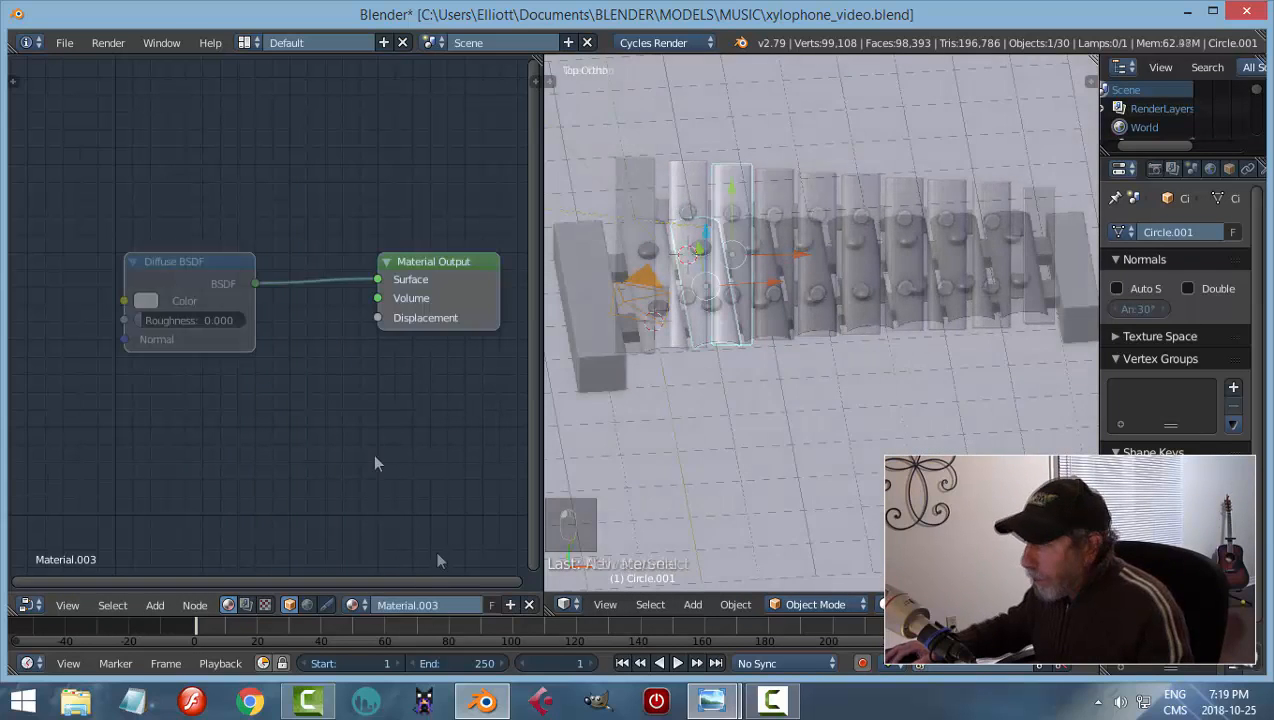
key(x)
key(shift+a)
mouse_move(287, 363)
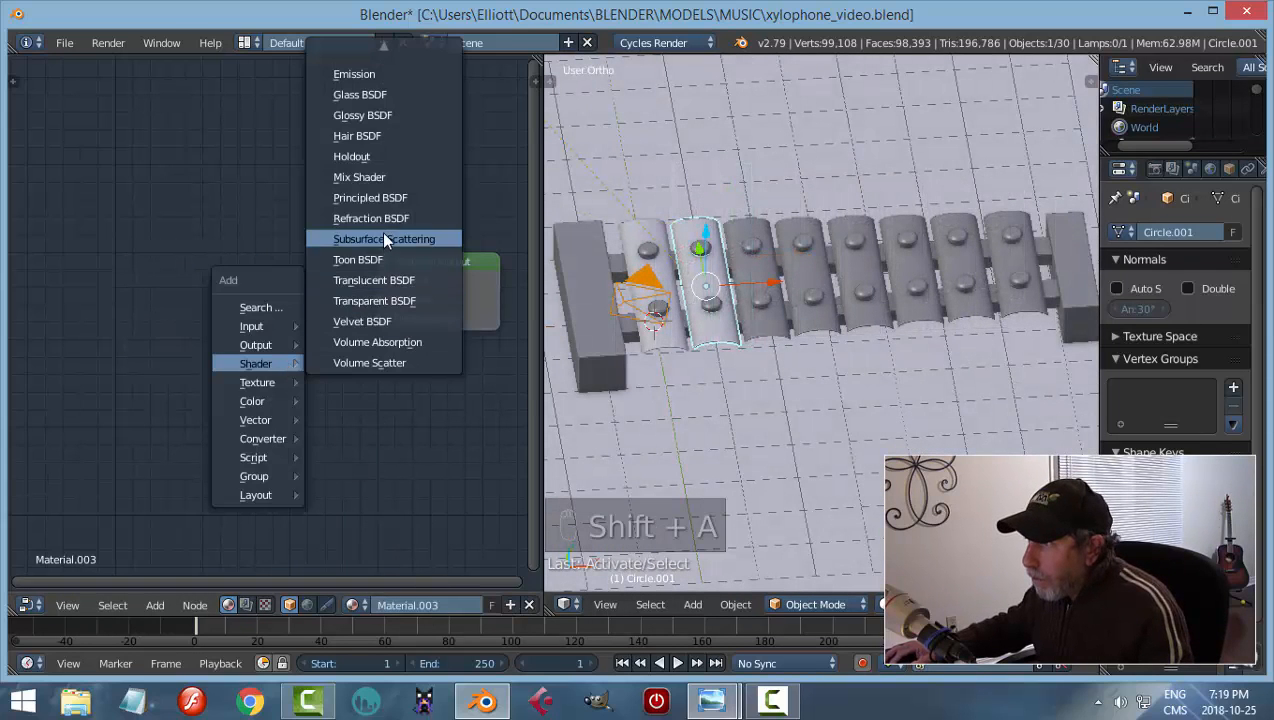
click(376, 198)
click(170, 168)
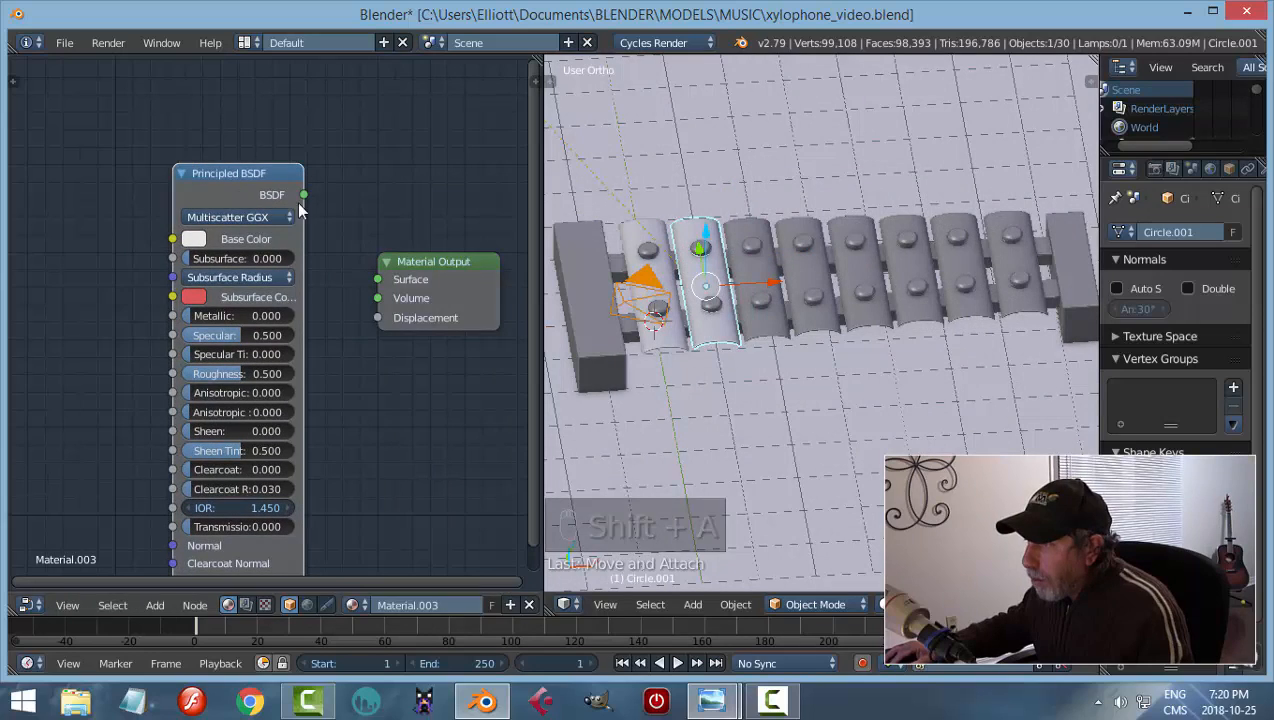
drag(304, 195, 377, 280)
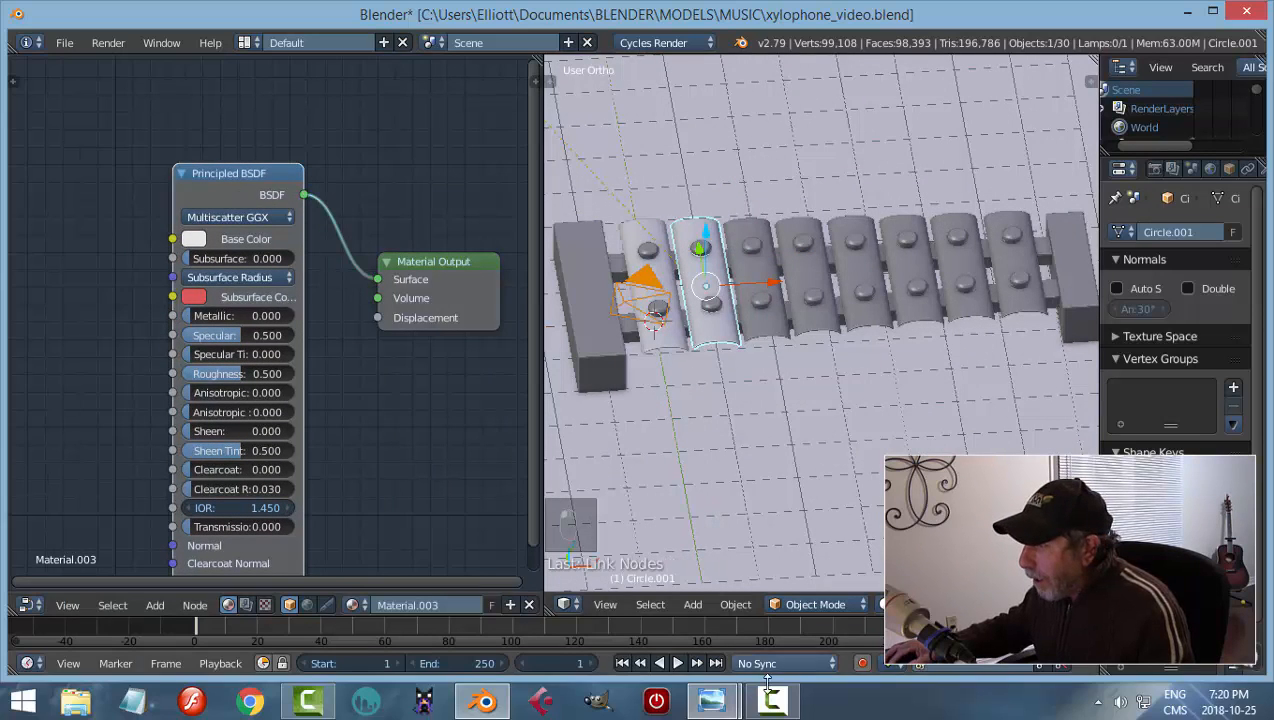
Check the bar color in the xylophone reference image and set the second bar's base color to orange
mouse_move(712, 706)
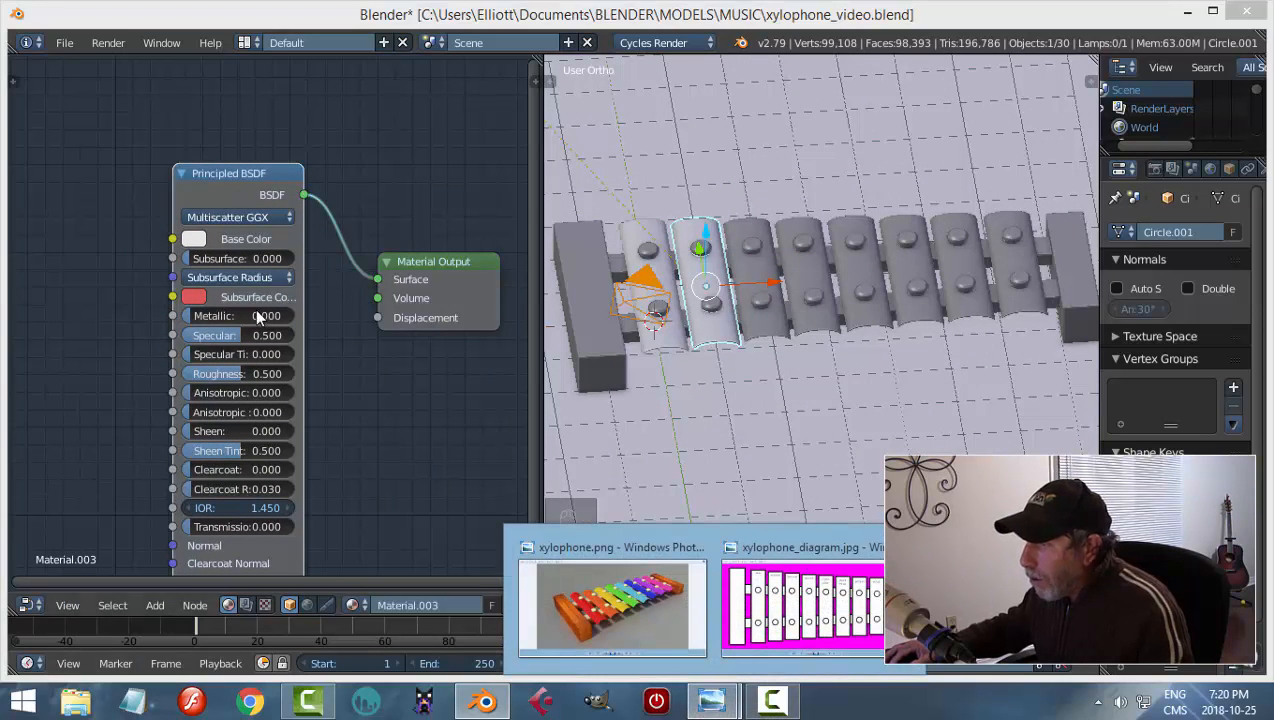
click(194, 240)
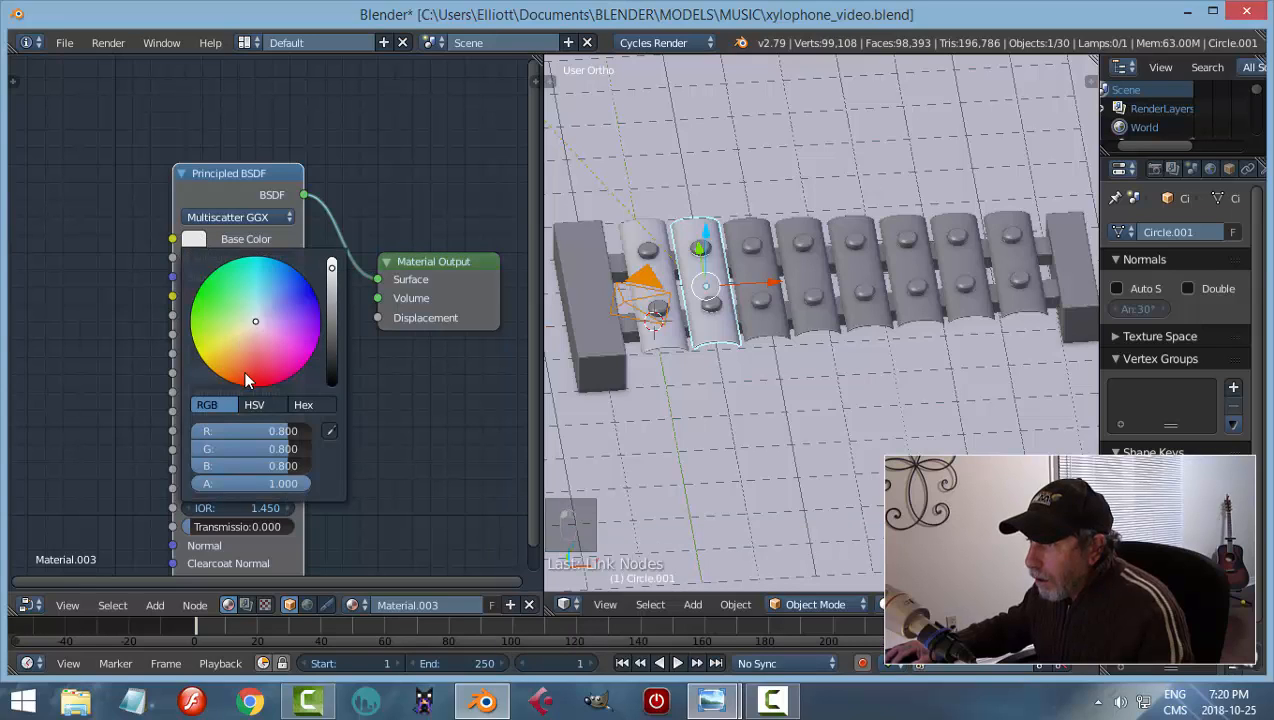
click(235, 373)
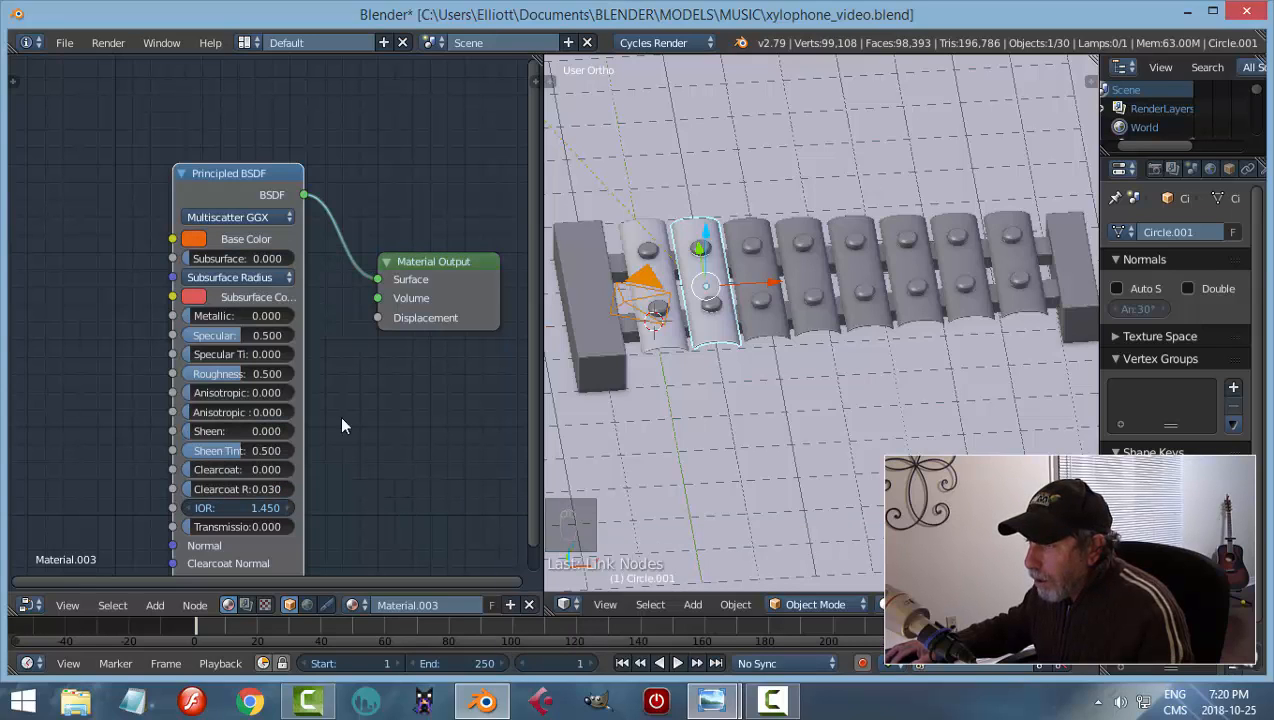
Set the orange material's Metallic to 0.2 and Roughness to 0.3
click(231, 311)
text(0.)
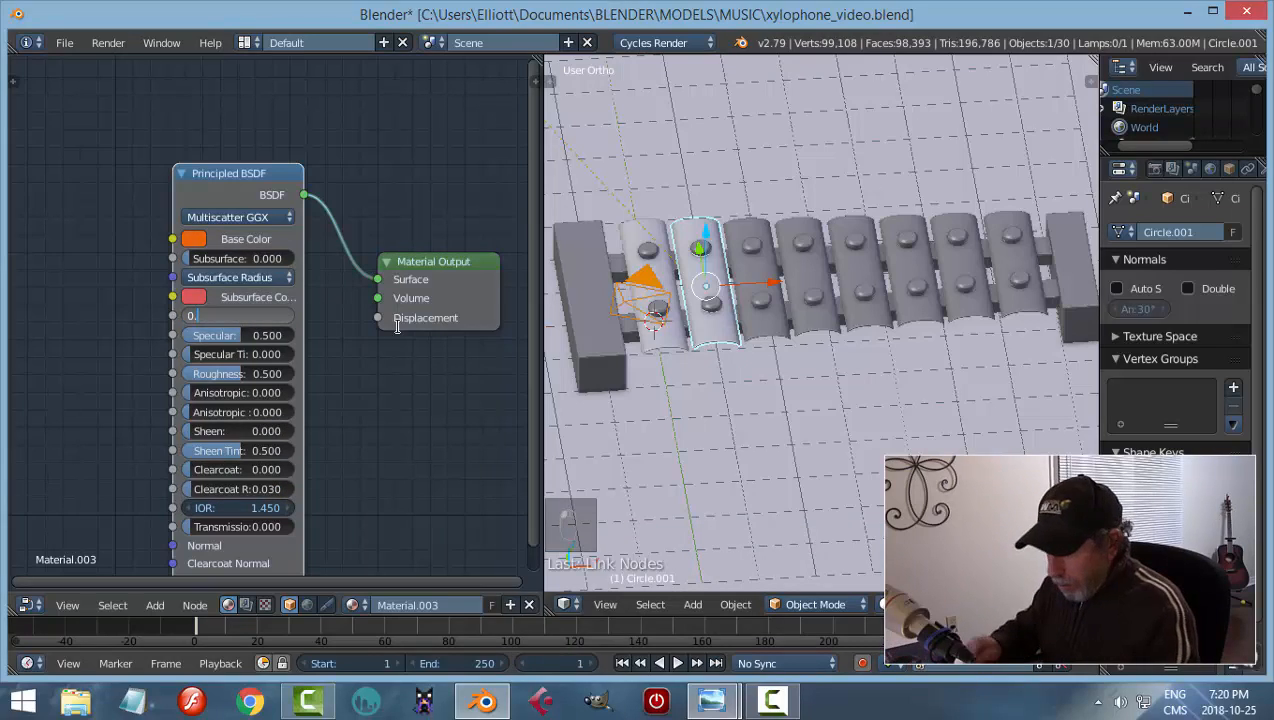
text(2)
key(Return)
click(270, 368)
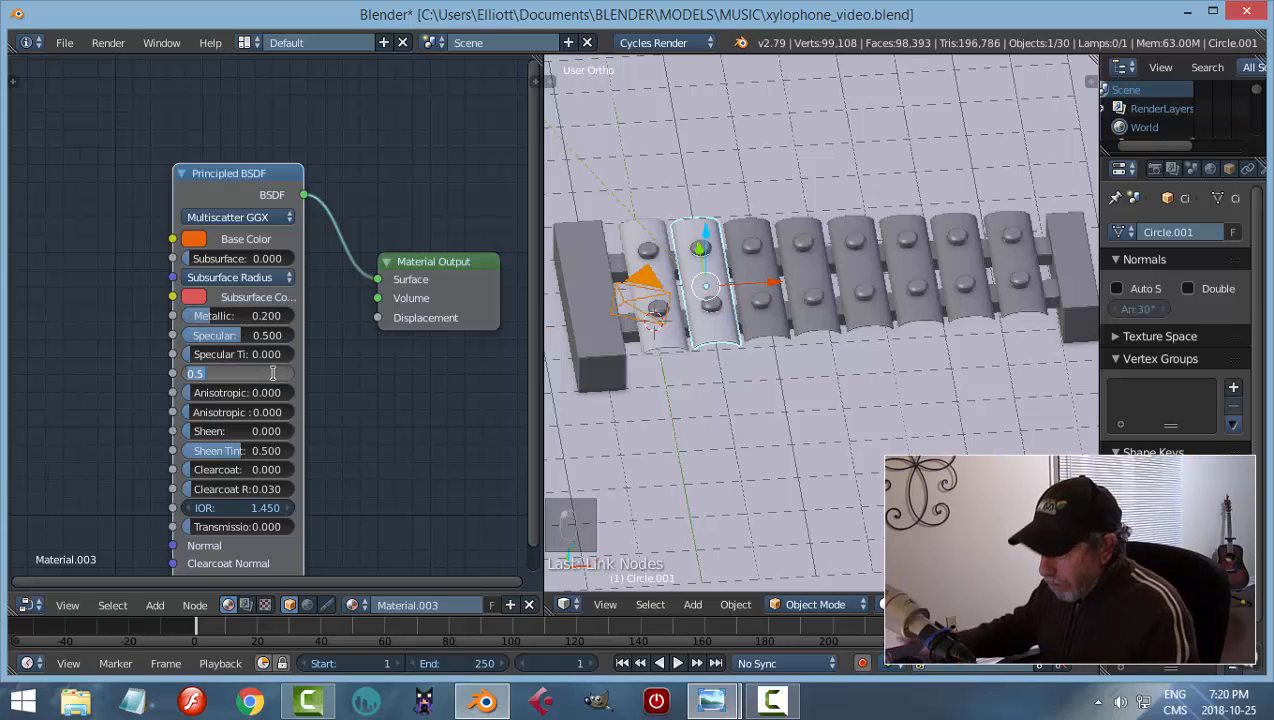
text(0.3)
key(Return)
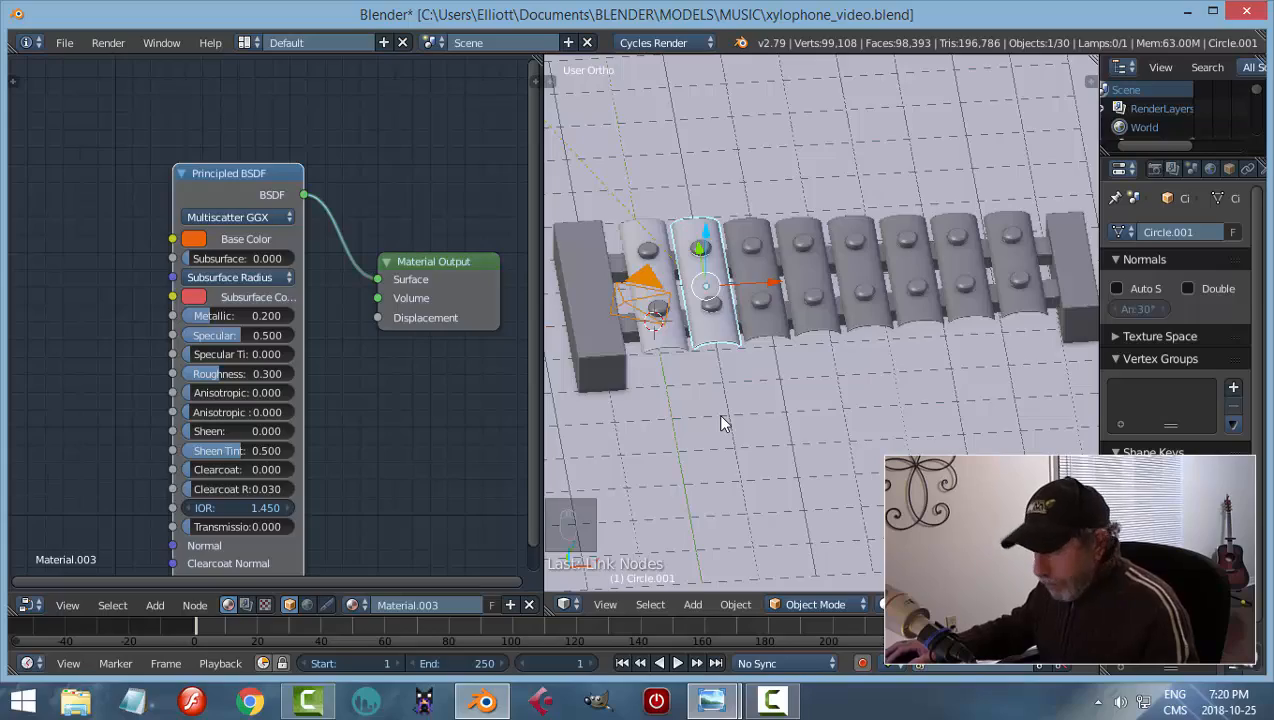
Preview the bars briefly with rendered shading and check the next bar color in the xylophone reference image
key(shift+z)
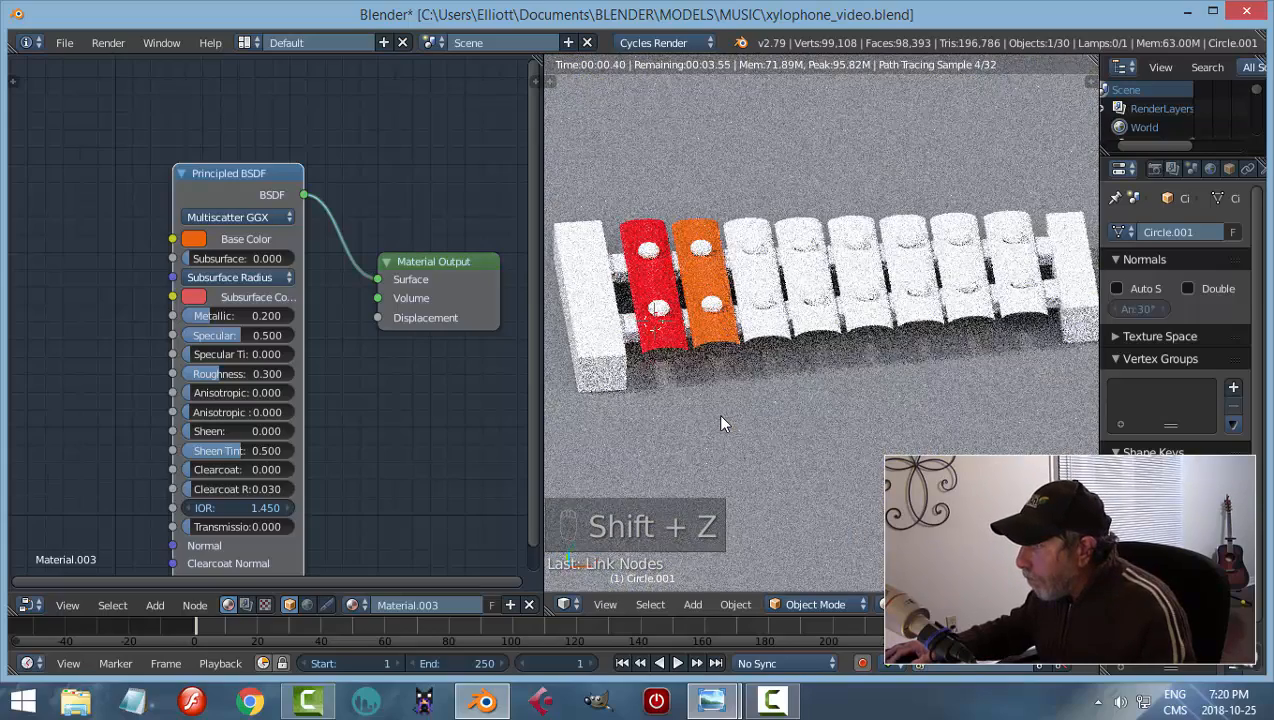
key(shift+z)
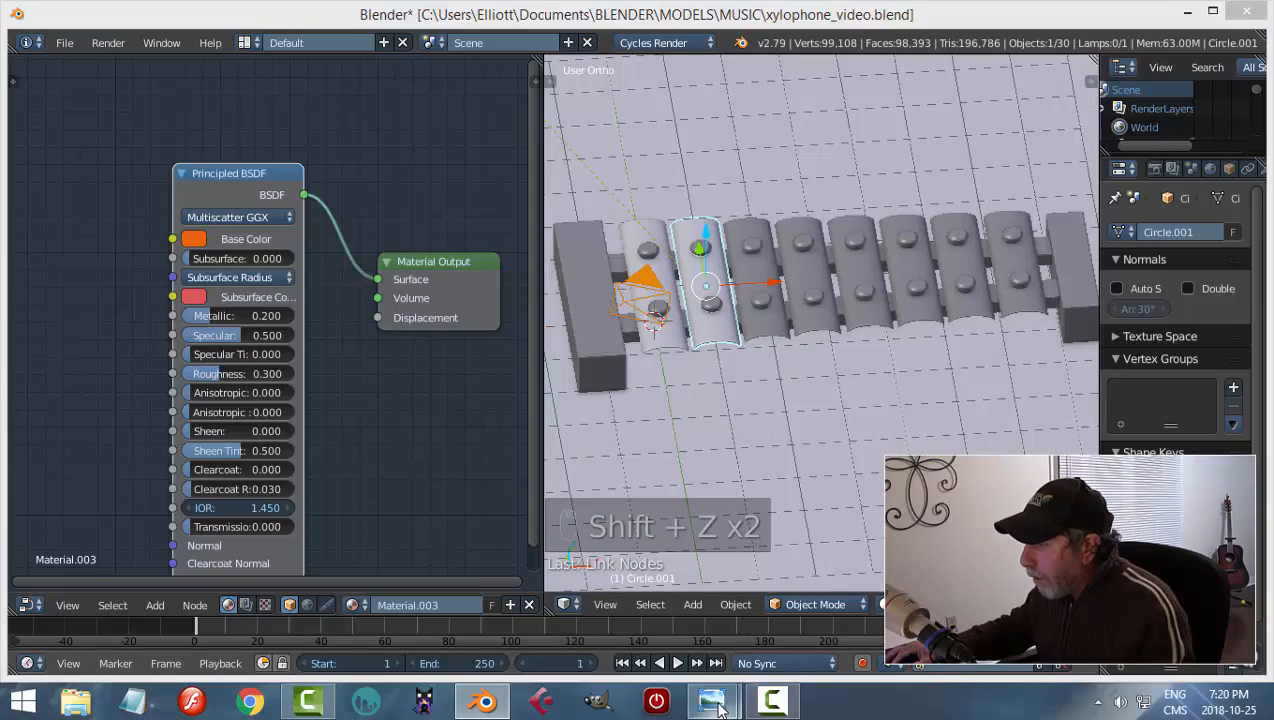
mouse_move(712, 700)
mouse_move(801, 622)
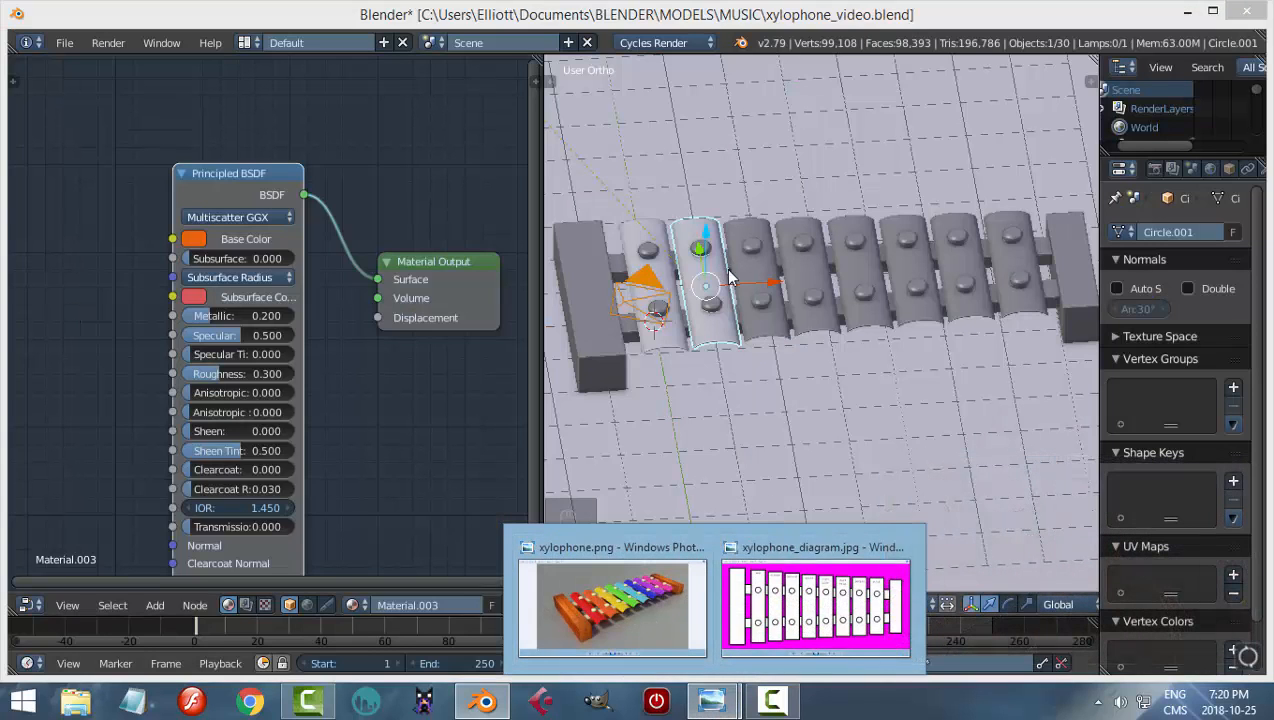
Give the third bar a new material, replacing its Diffuse BSDF with a Principled BSDF linked to the Surface input
right_click(758, 285)
click(420, 605)
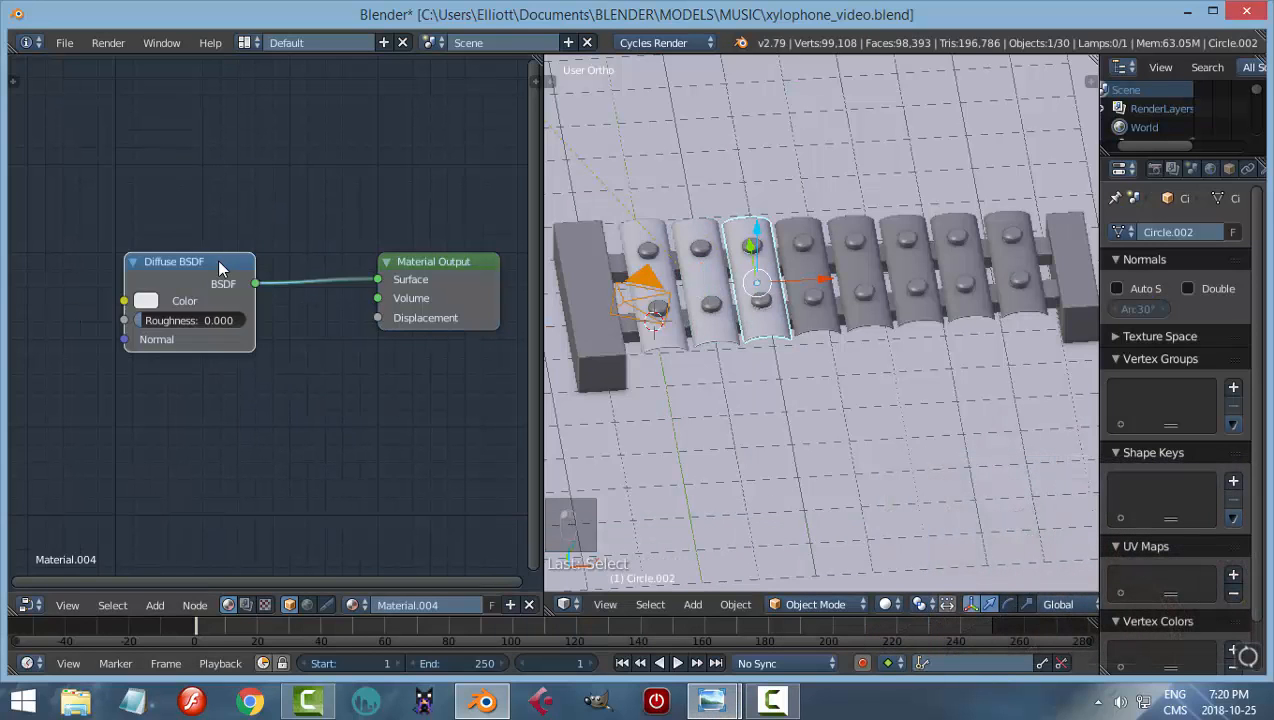
key(x)
key(shift+a)
mouse_move(186, 262)
click(305, 451)
right_click(261, 390)
key(shift+a)
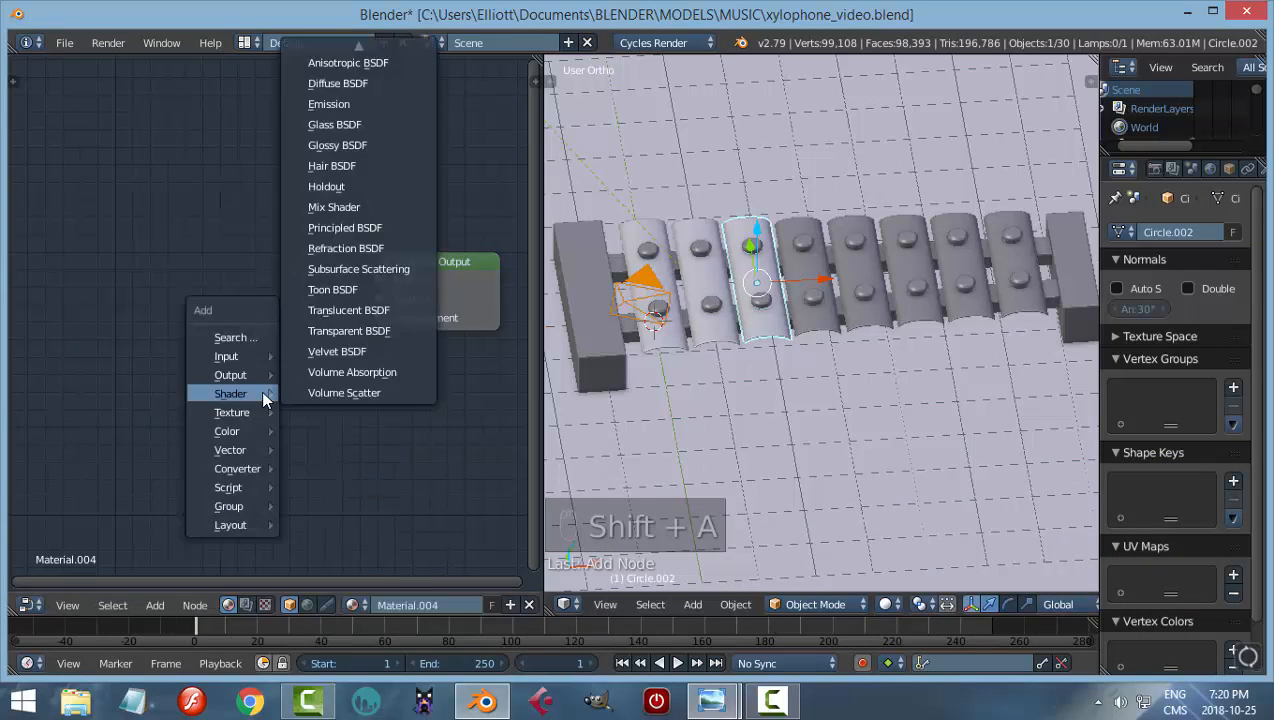
click(318, 226)
click(164, 161)
drag(307, 202, 380, 280)
Set the third bar's base color to yellow and its Metallic to 0.2
click(200, 246)
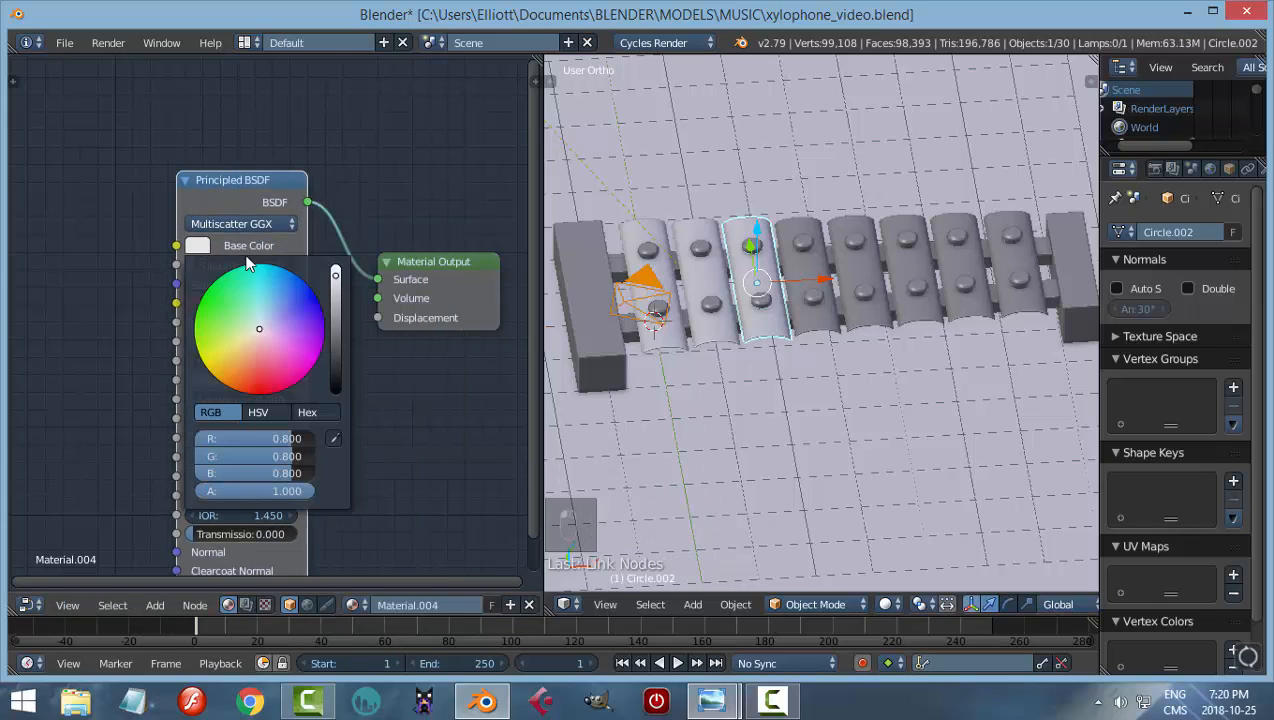
click(211, 360)
drag(263, 330, 279, 330)
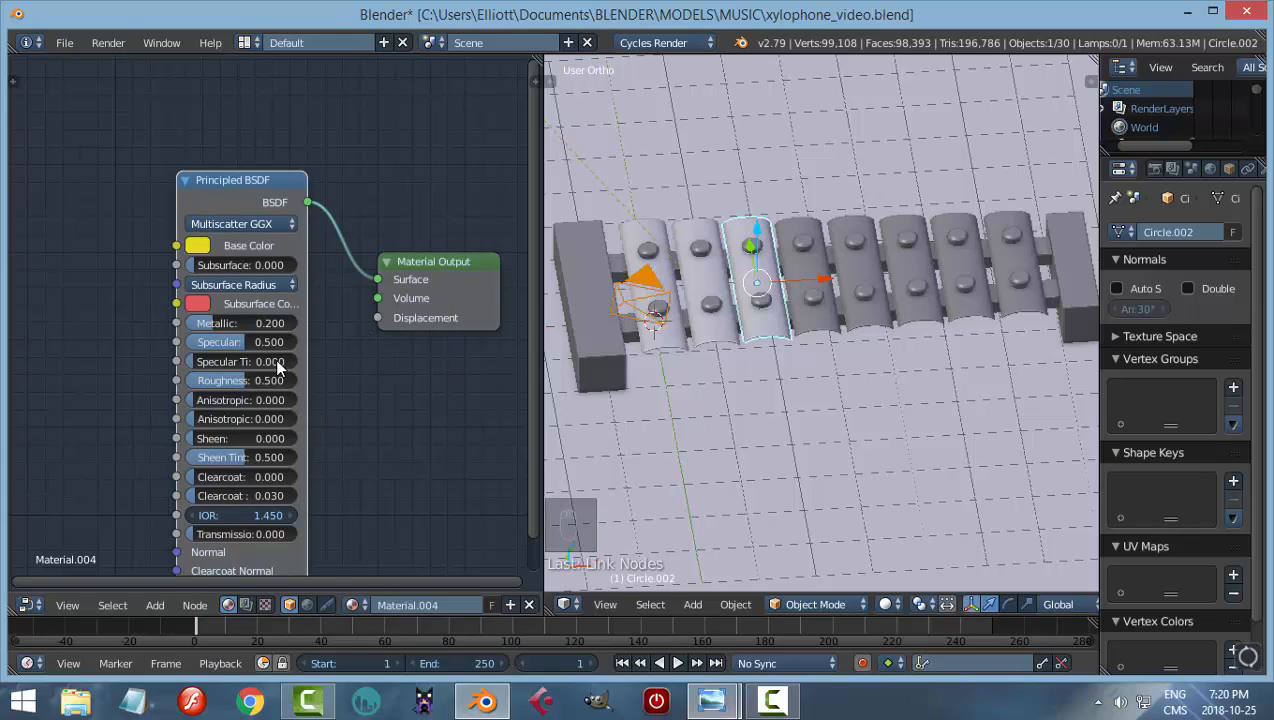
key(Return)
Give the fourth bar a new material, replacing its Diffuse BSDF with a Principled BSDF linked to the Surface input
right_click(815, 295)
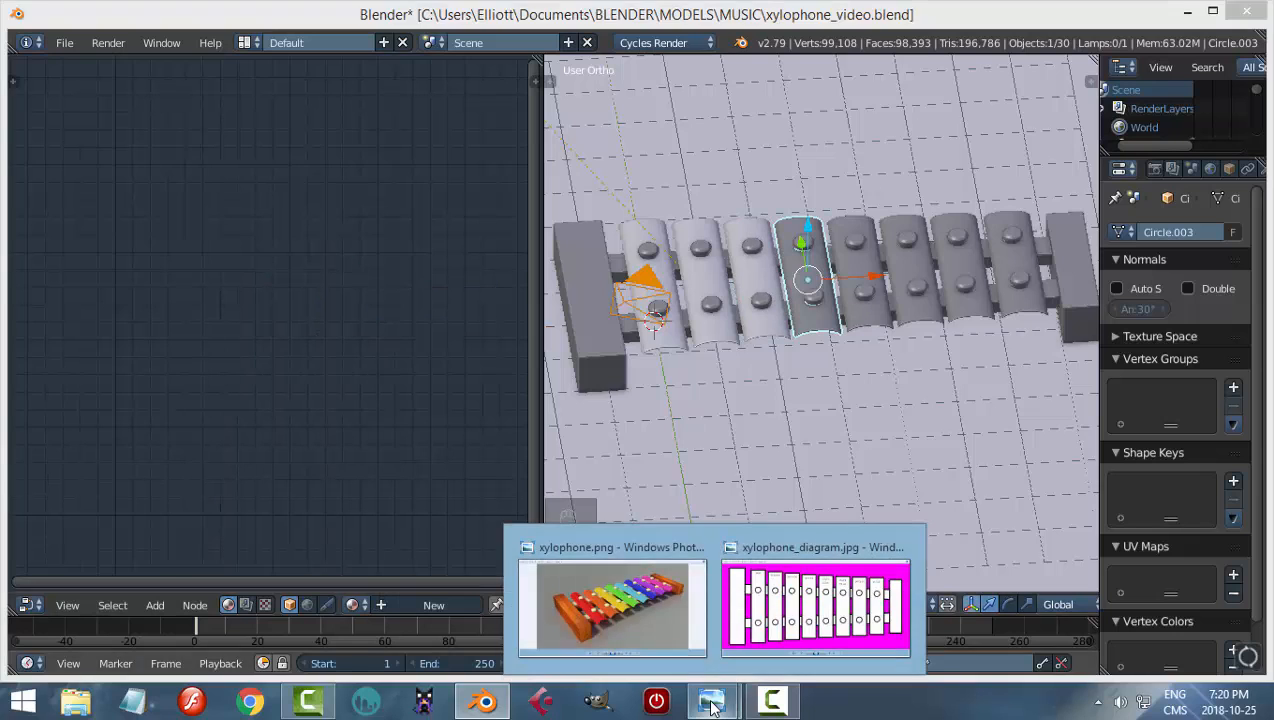
click(433, 605)
click(217, 267)
key(x)
key(shift+a)
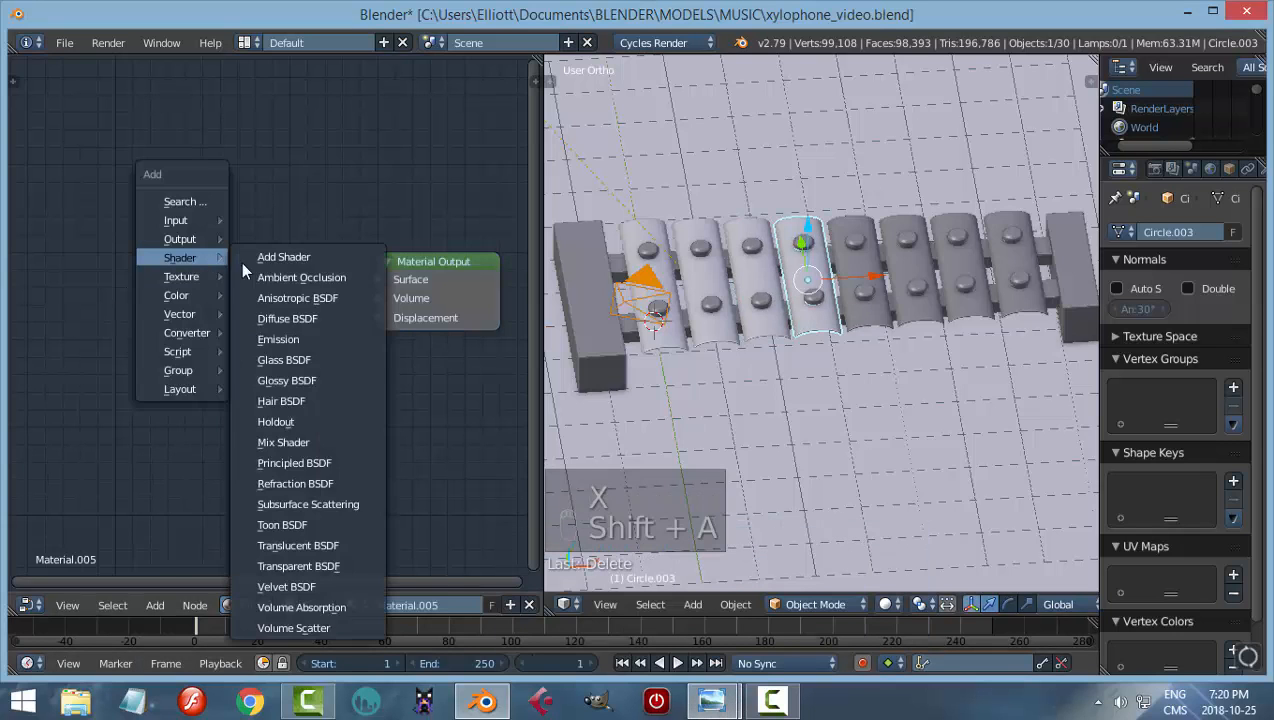
click(330, 545)
click(168, 130)
drag(321, 219, 377, 279)
Set the fourth bar's base color to light green, Metallic to 0.2 and Roughness to 0.3
click(211, 264)
click(239, 343)
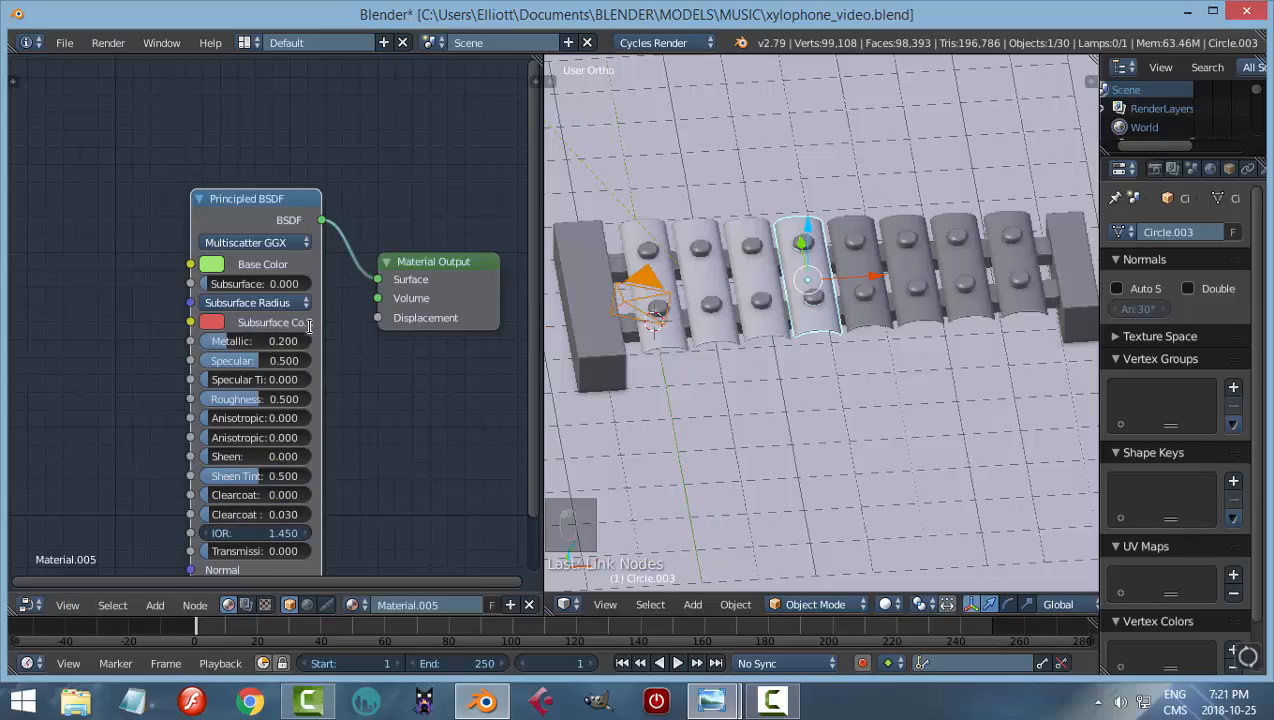
click(290, 399)
text(0.5)
key(BackSpace)
text(3)
key(Return)
Deepen the fourth bar's green base color while previewing with rendered shading, return to solid shading and save the file
key(shift+z)
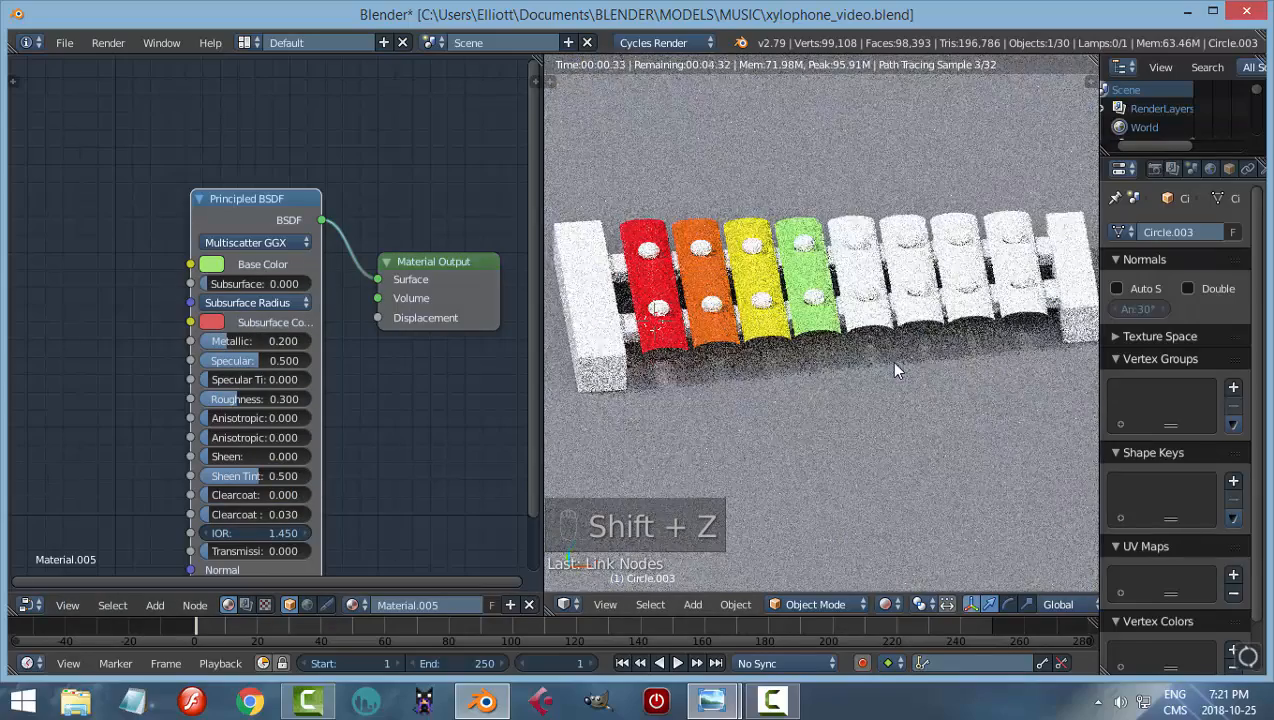
click(217, 264)
click(349, 306)
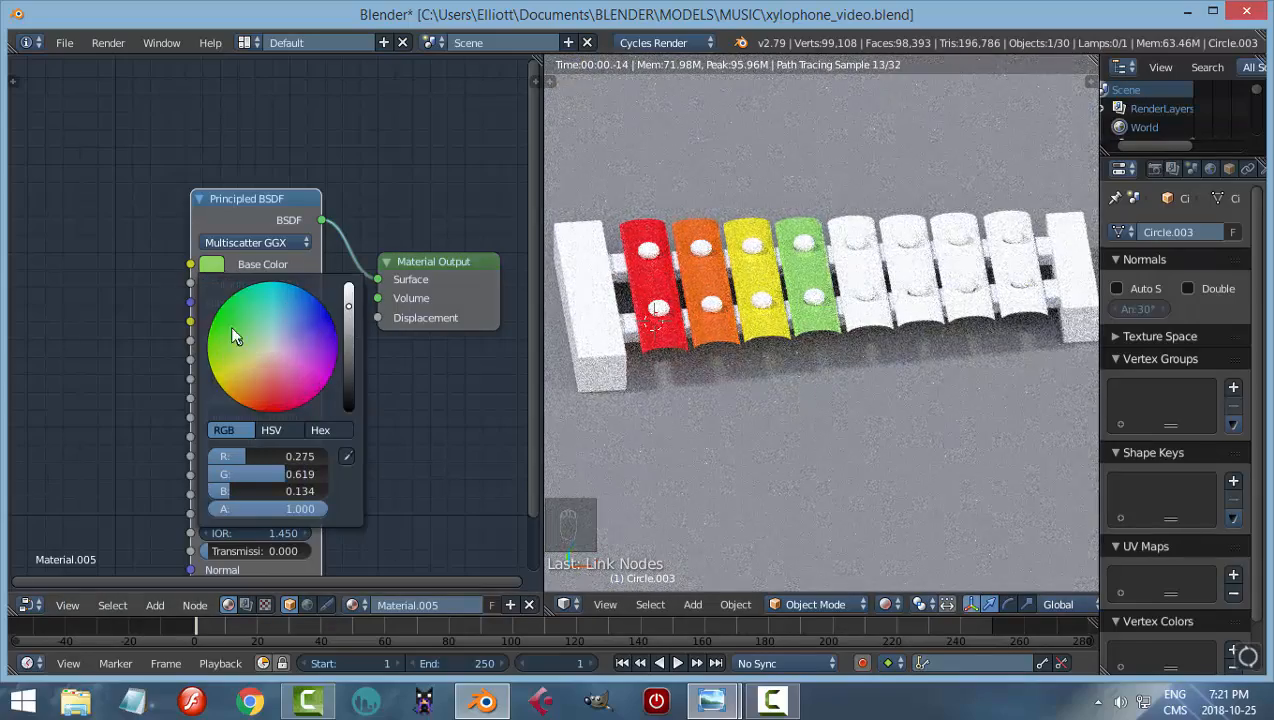
click(232, 329)
key(shift+z)
key(ctrl+s)
click(761, 428)
Check the reference image, create a new material for the fifth bar and replace its Diffuse BSDF with a Principled BSDF
right_click(862, 284)
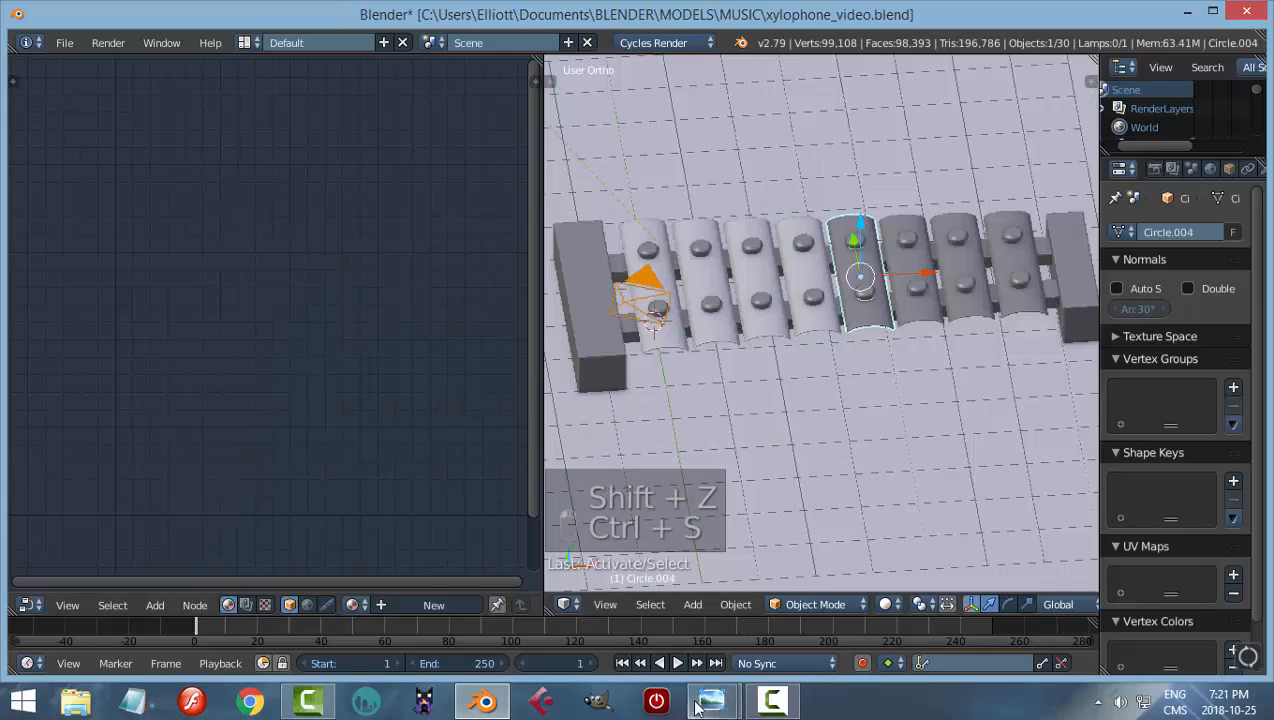
mouse_move(712, 700)
mouse_move(655, 609)
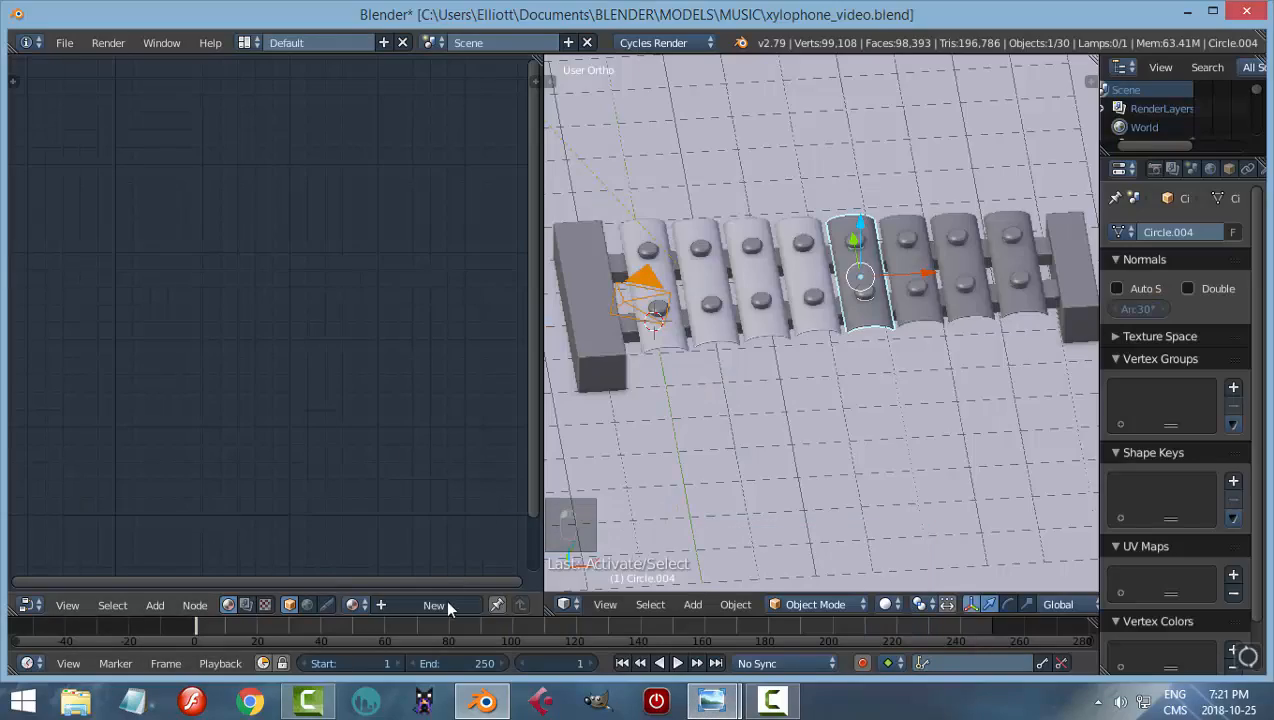
click(445, 600)
key(shift+a)
click(265, 464)
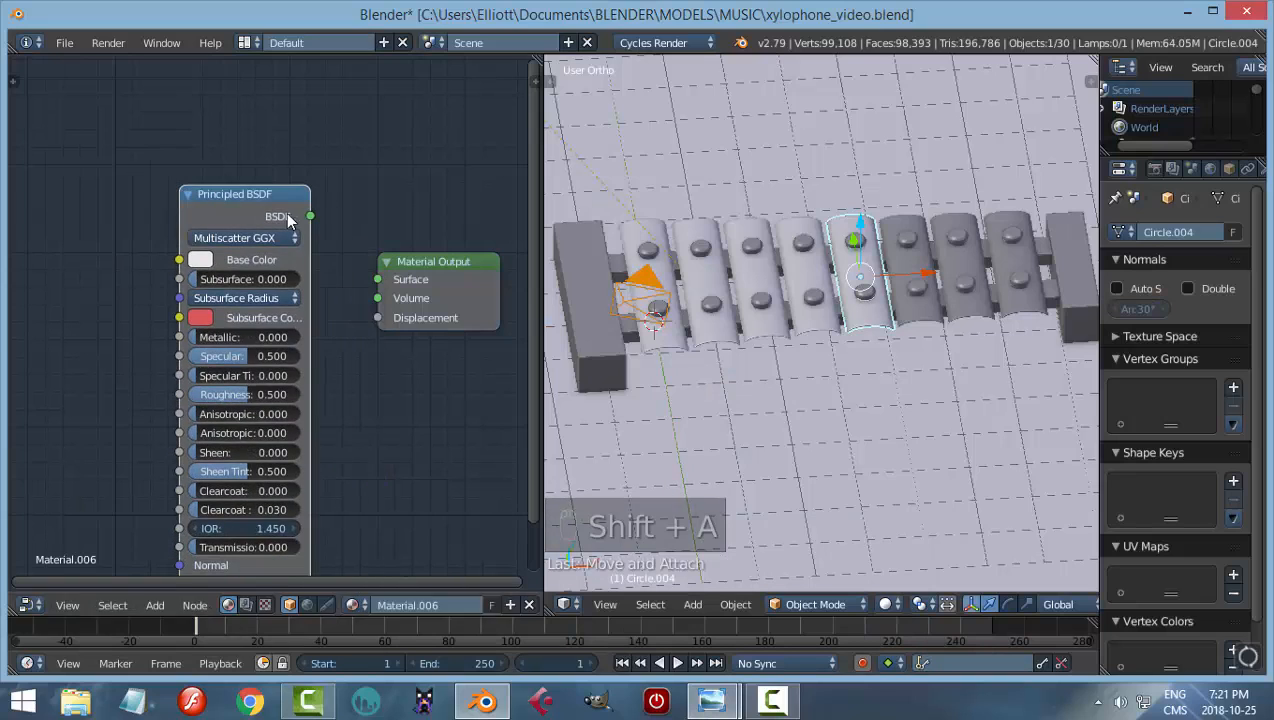
Link the fifth bar's Principled BSDF to the Surface input and set its base color to light blue, Metallic 0.2 and Roughness 0.3
click(200, 259)
click(282, 317)
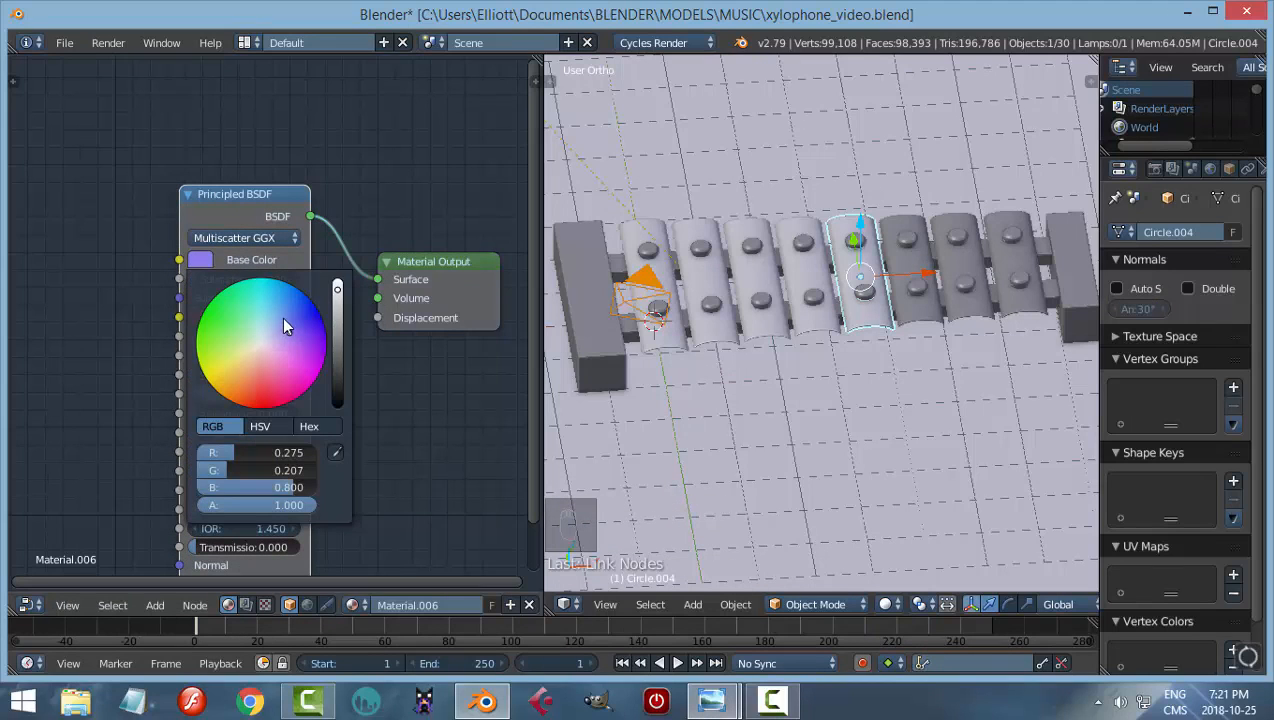
text(.2)
key(Return)
double_click(292, 392)
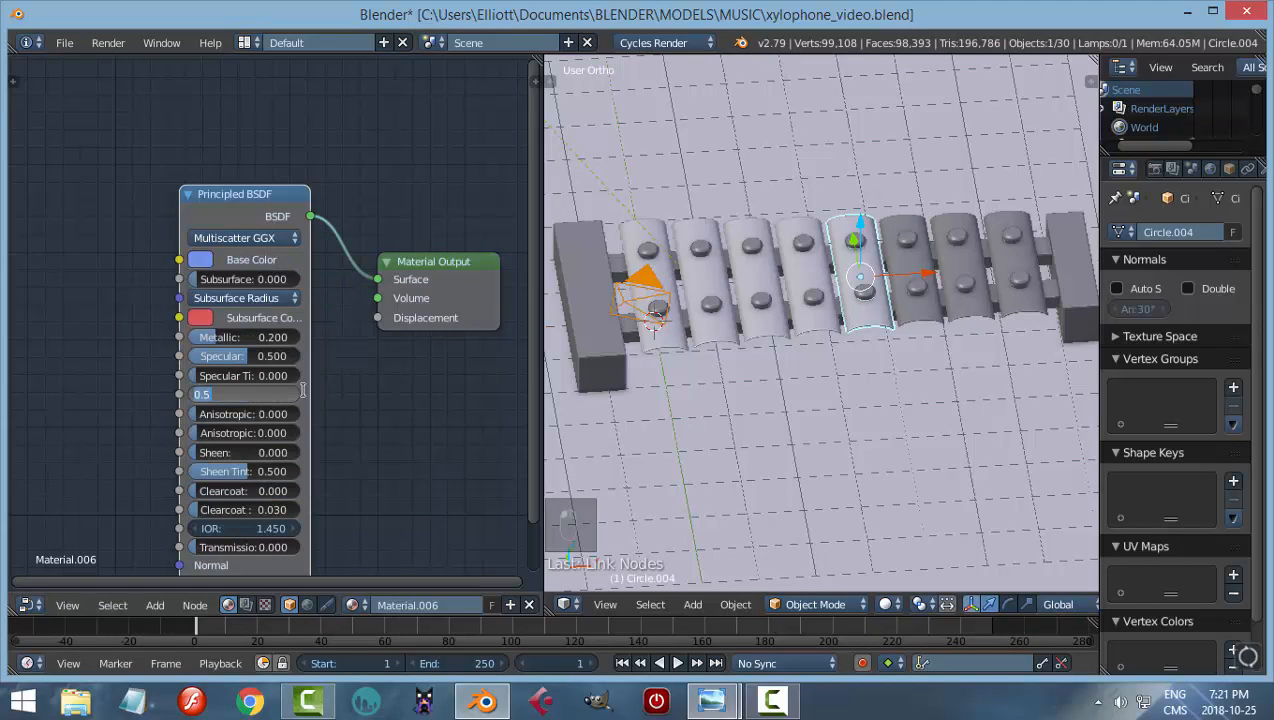
text(.3)
key(Return)
Give the sixth bar a new material, replacing its Diffuse BSDF with a Principled BSDF linked to the Surface input
right_click(912, 254)
click(433, 604)
key(x)
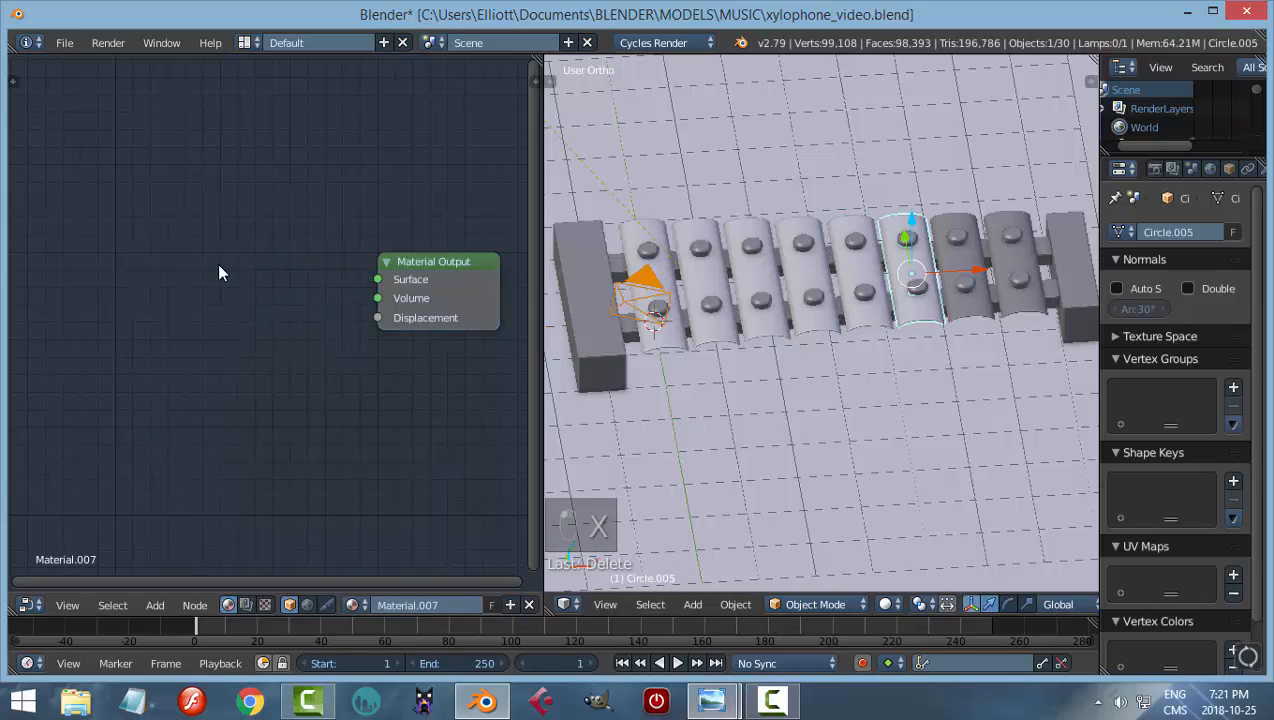
key(shift+a)
click(362, 470)
drag(343, 275, 377, 279)
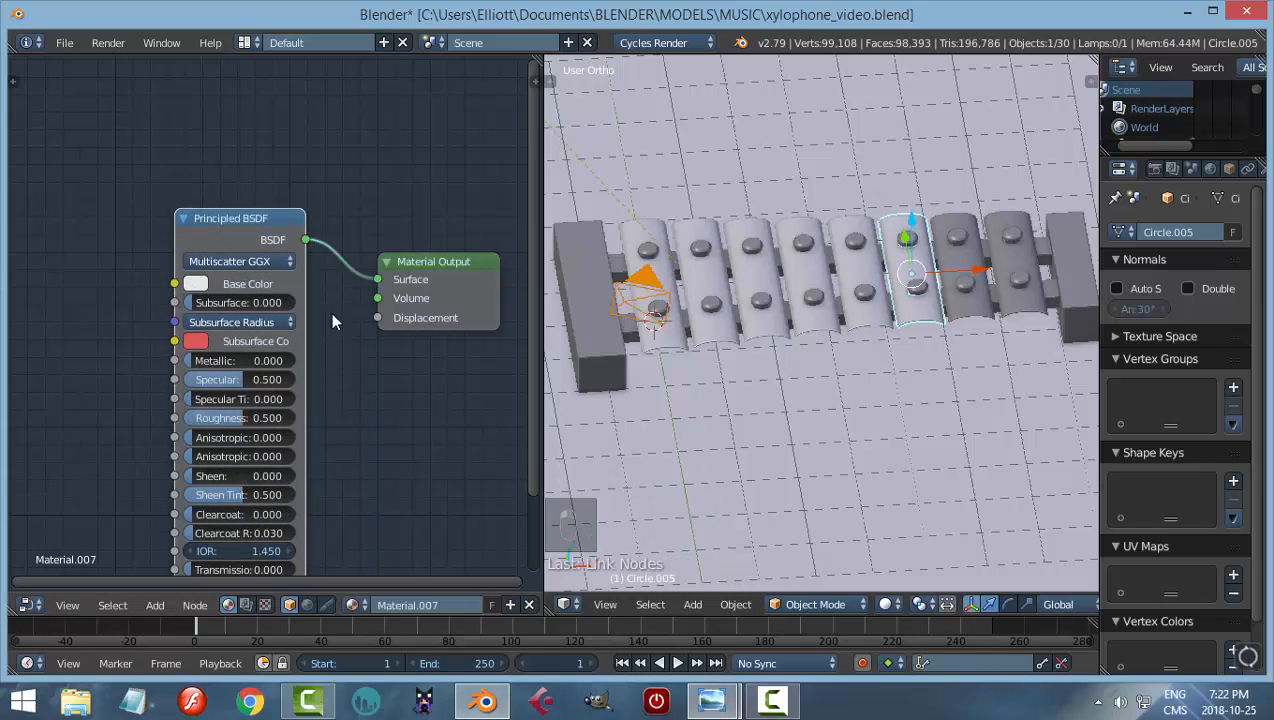
Set the sixth bar's base color to dark blue, Metallic to 0.2 and Roughness to 0.3
click(196, 283)
click(208, 398)
click(240, 362)
text(.2)
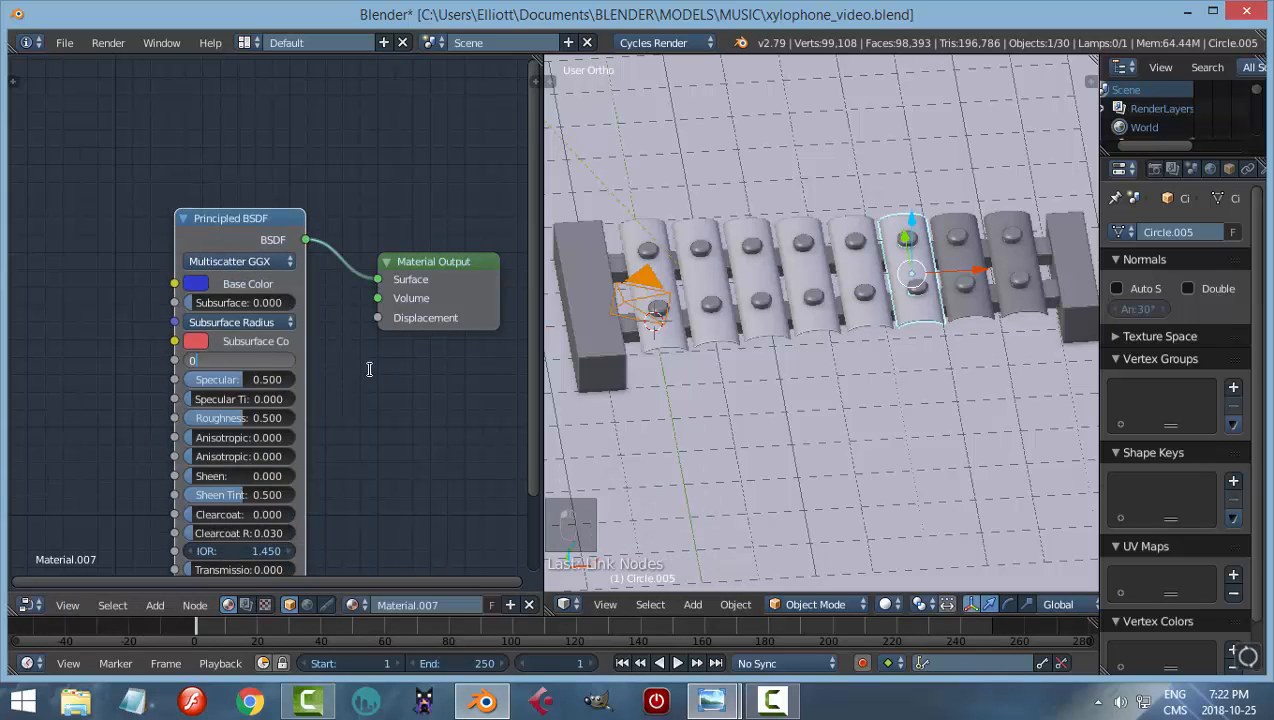
key(Return)
click(276, 417)
text(.3)
key(Return)
Give the seventh bar a new material, replacing its Diffuse BSDF with a Principled BSDF linked to the Surface input
right_click(945, 235)
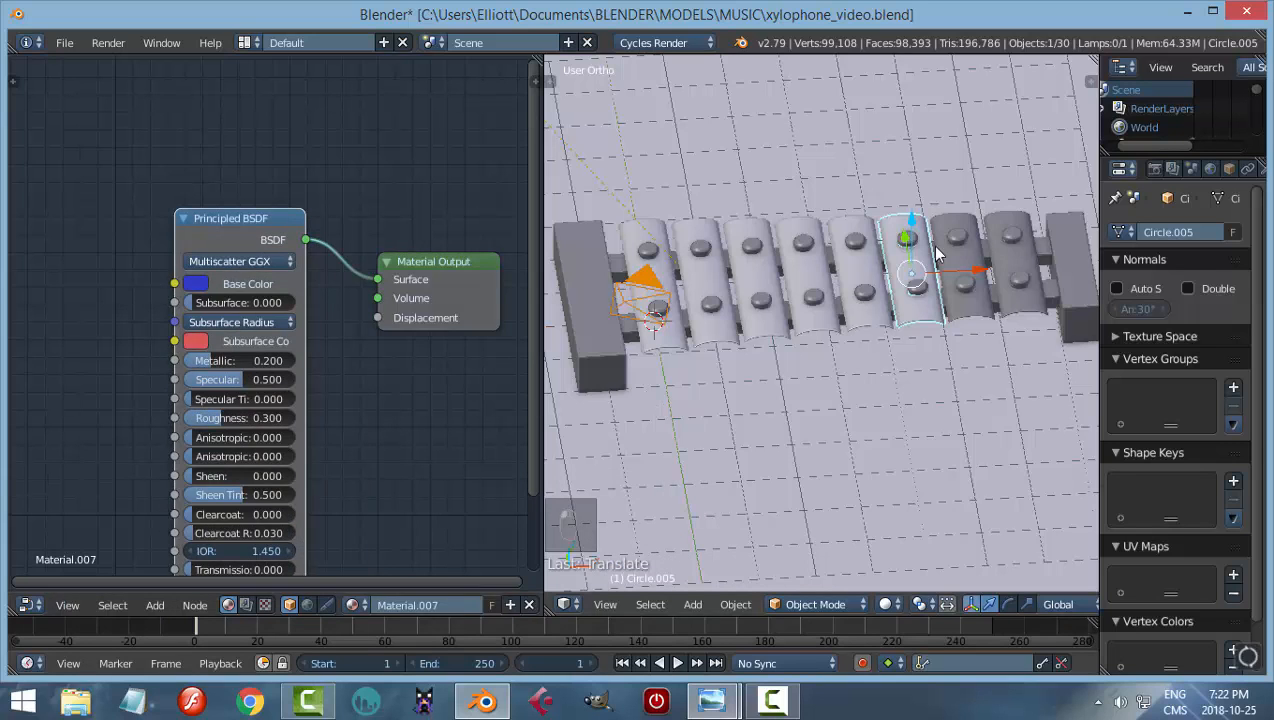
click(400, 605)
click(215, 270)
key(x)
key(shift+a)
mouse_move(176, 216)
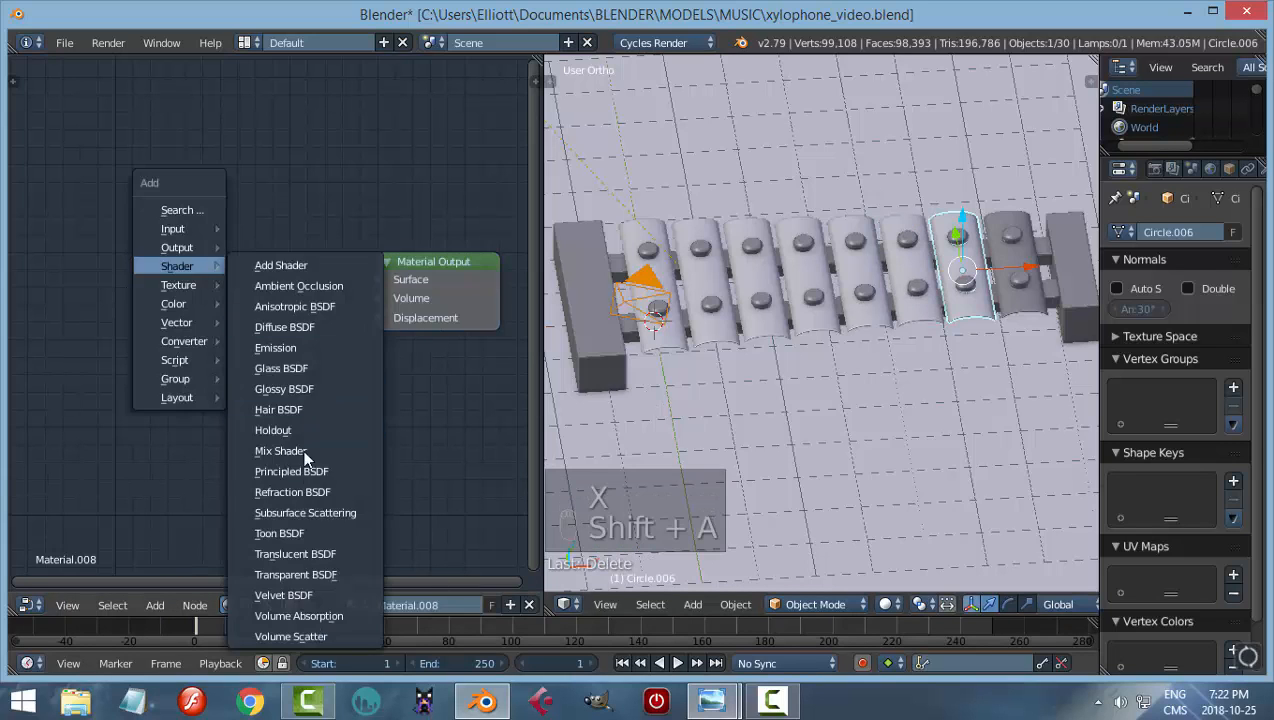
click(270, 463)
click(240, 300)
drag(300, 237, 377, 279)
Set the seventh bar's base color to purple, Metallic to 0.2 and Roughness to 0.2
click(191, 281)
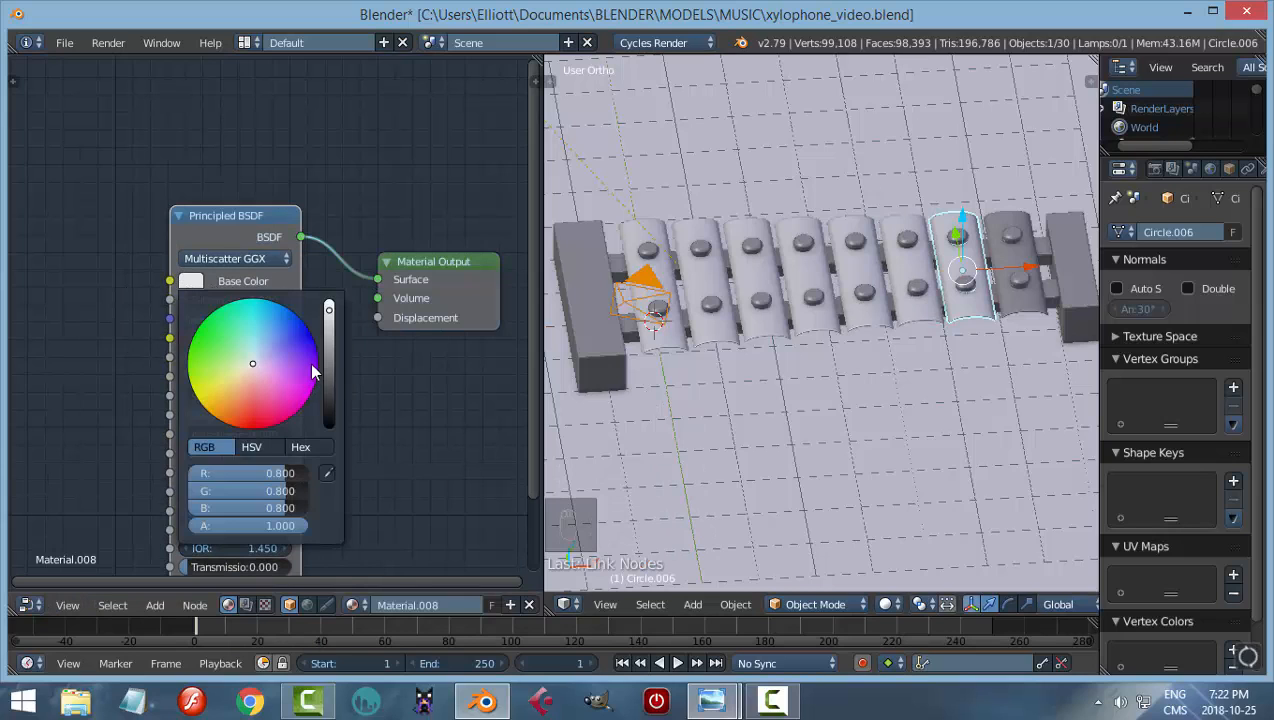
click(312, 366)
click(262, 359)
text(0.2)
key(Return)
click(279, 414)
text(0.)
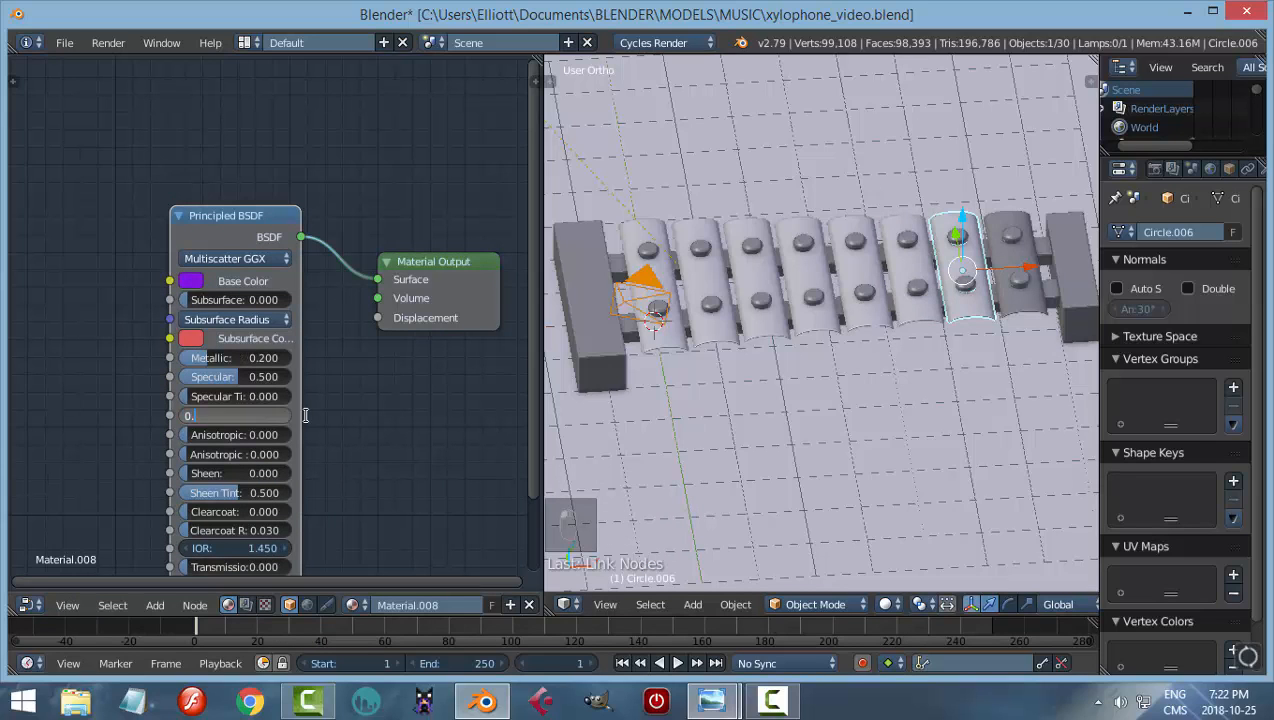
text(2)
key(Return)
Give the eighth bar a new material, replacing its Diffuse BSDF with a Principled BSDF linked to the Surface input
right_click(1032, 262)
click(412, 603)
click(209, 263)
key(x)
key(shift+a)
mouse_move(209, 264)
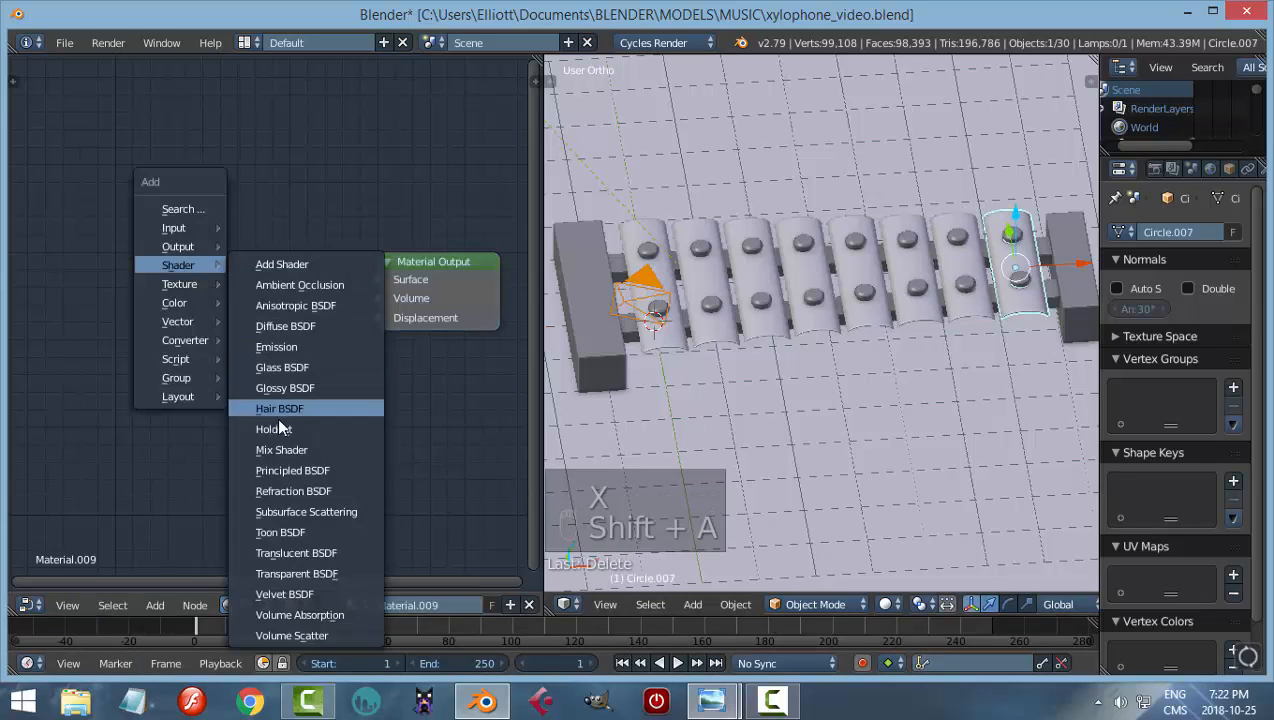
click(292, 470)
click(260, 227)
drag(296, 226, 377, 279)
Set the eighth bar's base color to pink, Metallic to 0.2 and Roughness to 0.3
click(186, 270)
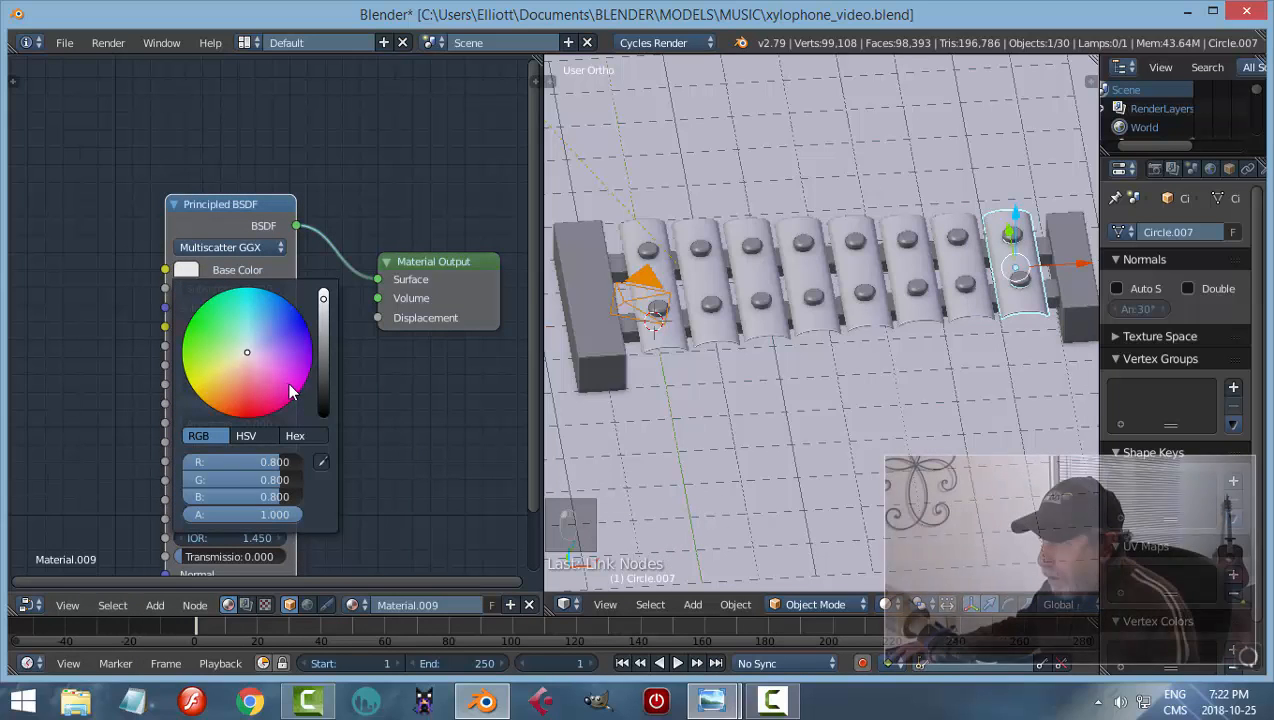
click(290, 384)
mouse_move(290, 384)
mouse_down()
mouse_move(276, 375)
mouse_move(300, 348)
mouse_move(459, 349)
mouse_up()
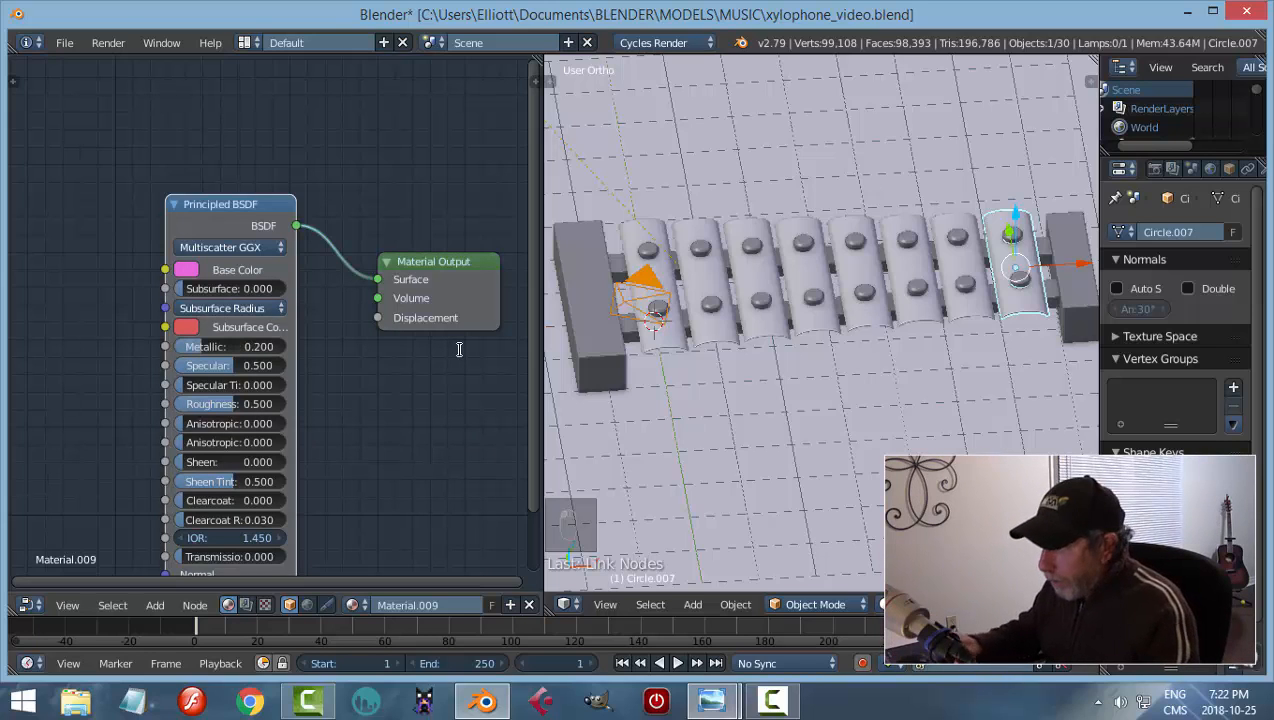
click(229, 404)
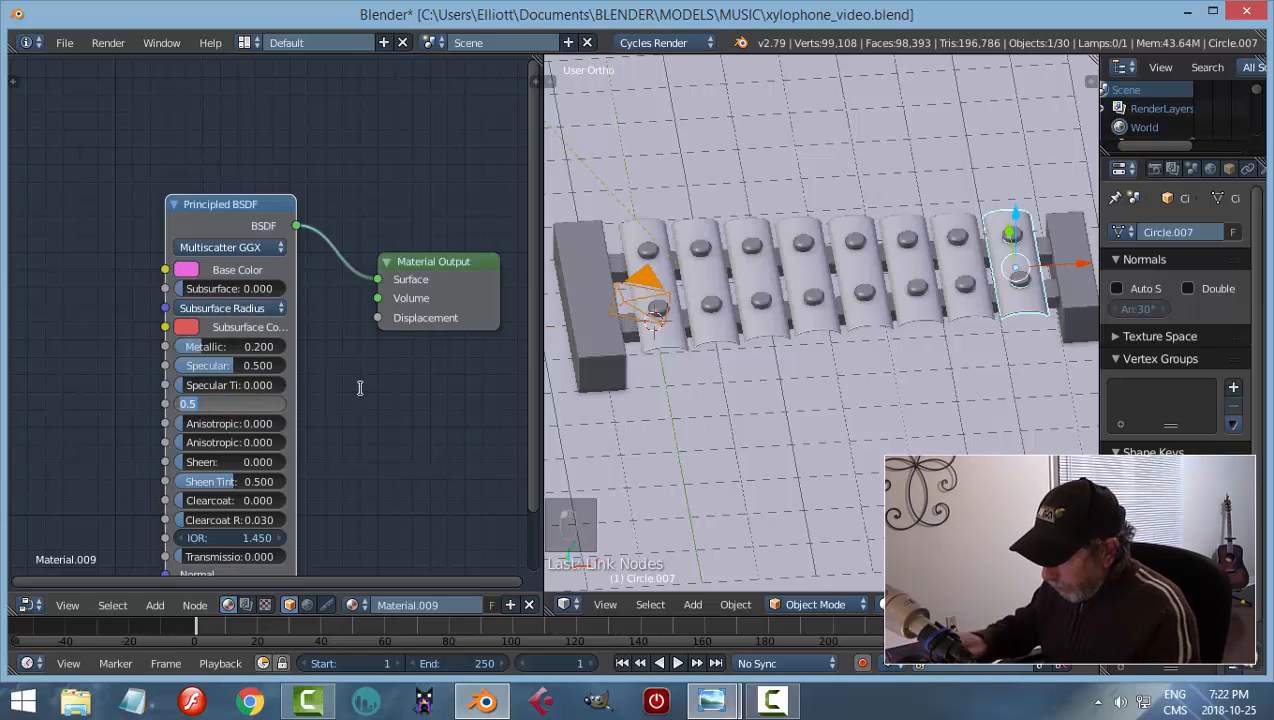
key(Return)
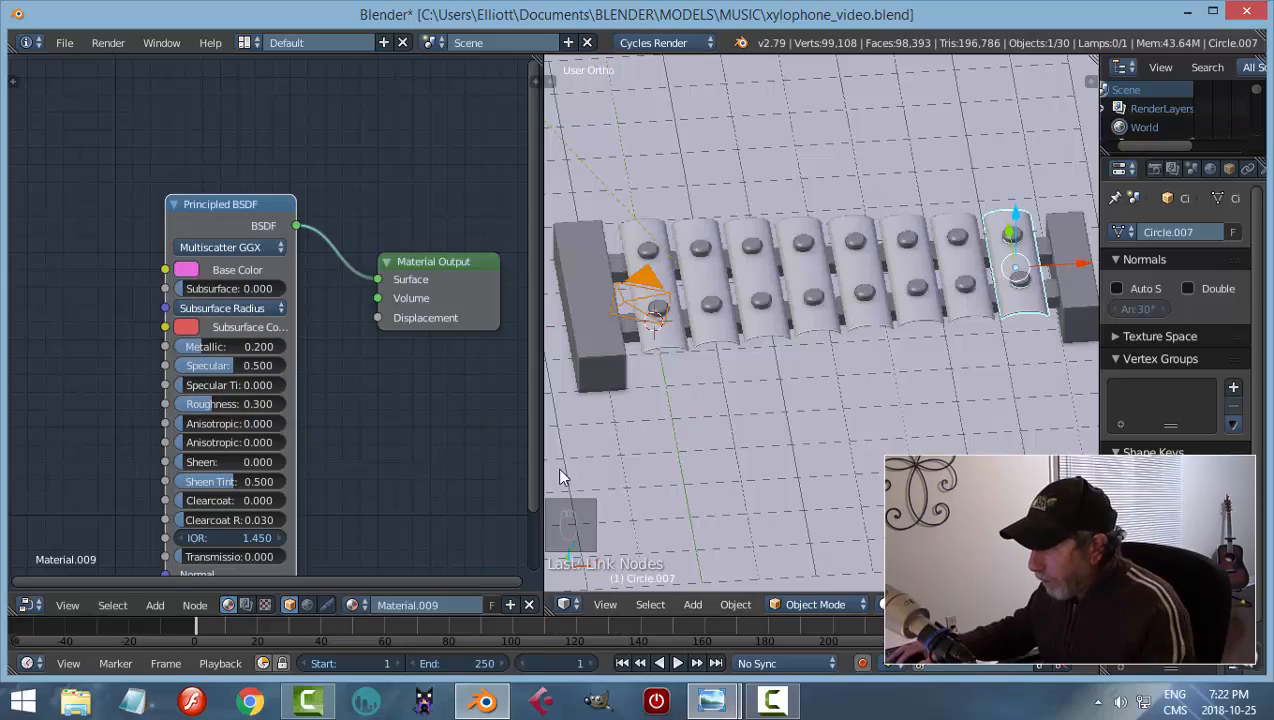
Preview the colored bars in rendered shading, return to solid shading and save the file over the existing one
key(shift+z)
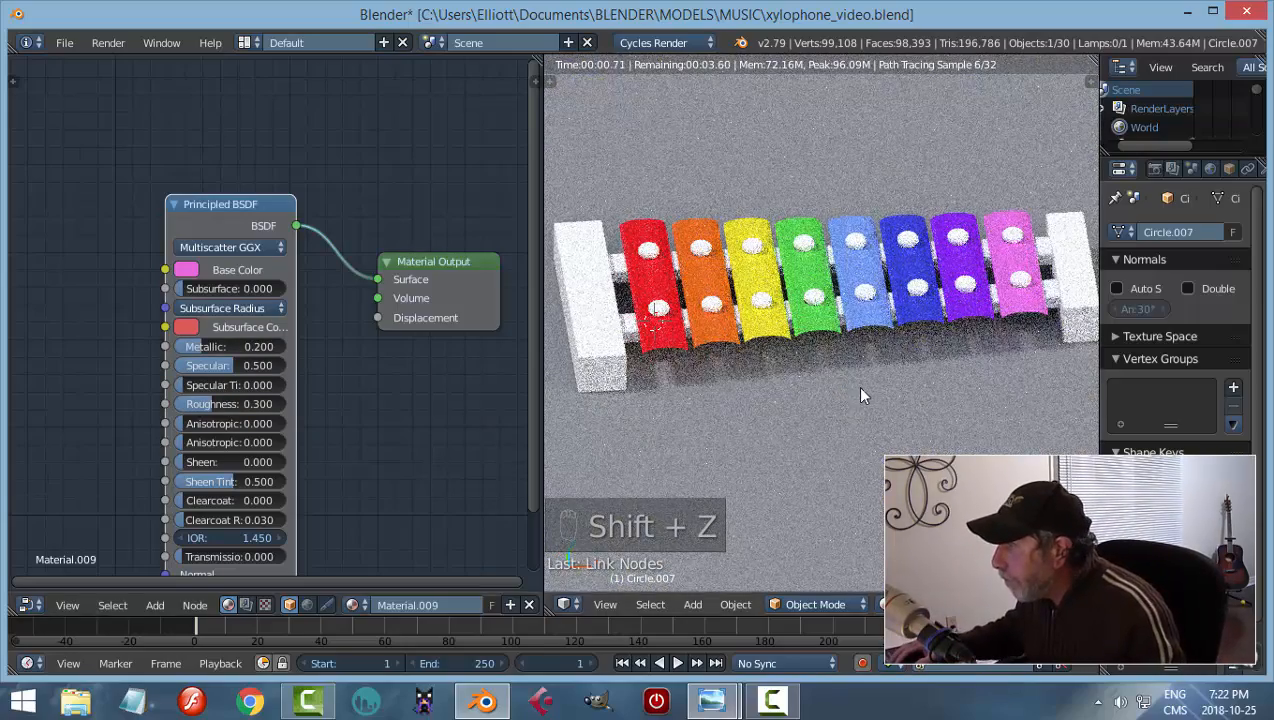
mouse_move(856, 385)
middle_down()
mouse_move(925, 350)
mouse_move(912, 357)
middle_up()
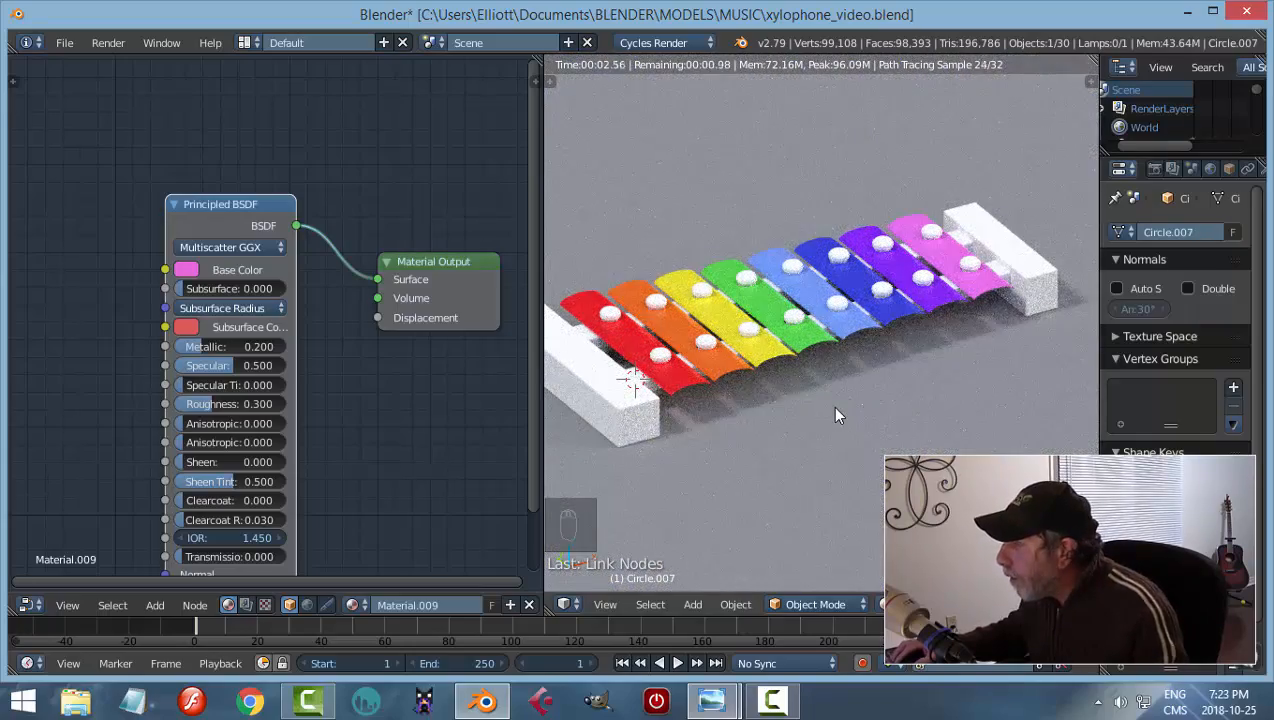
scroll(836, 413, up, 1)
scroll(836, 413, down, 1)
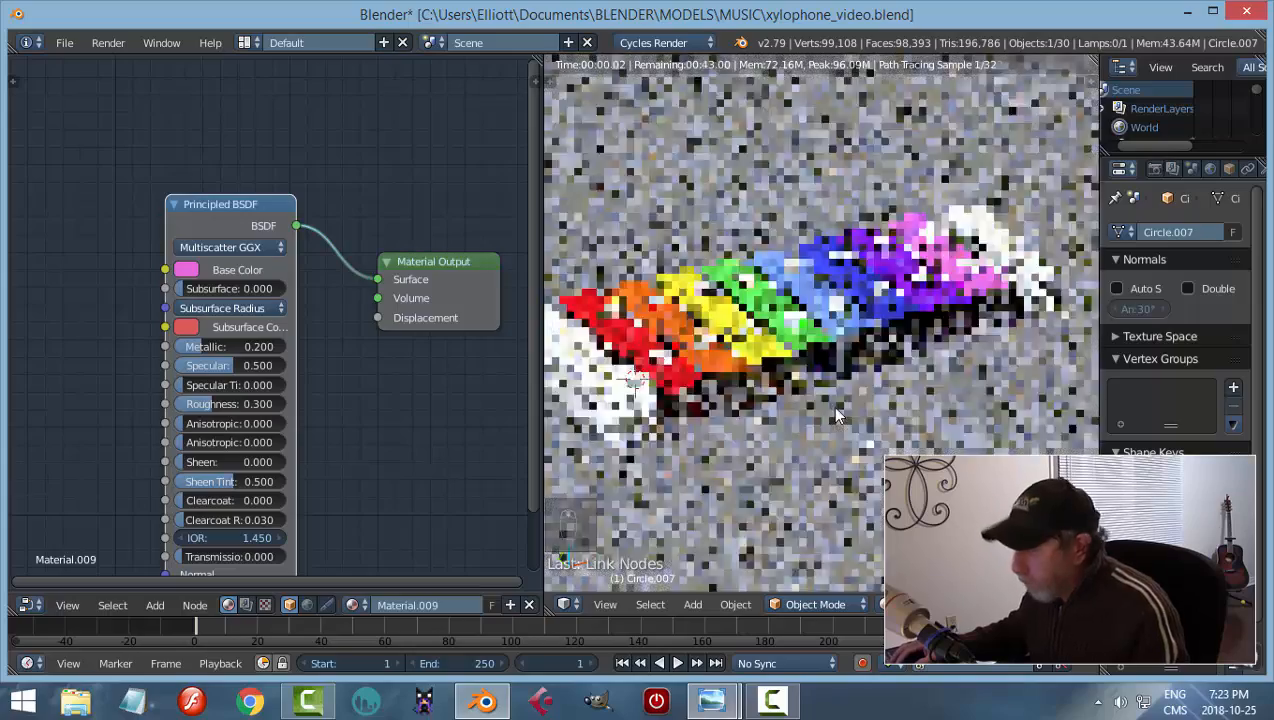
key(shift+z)
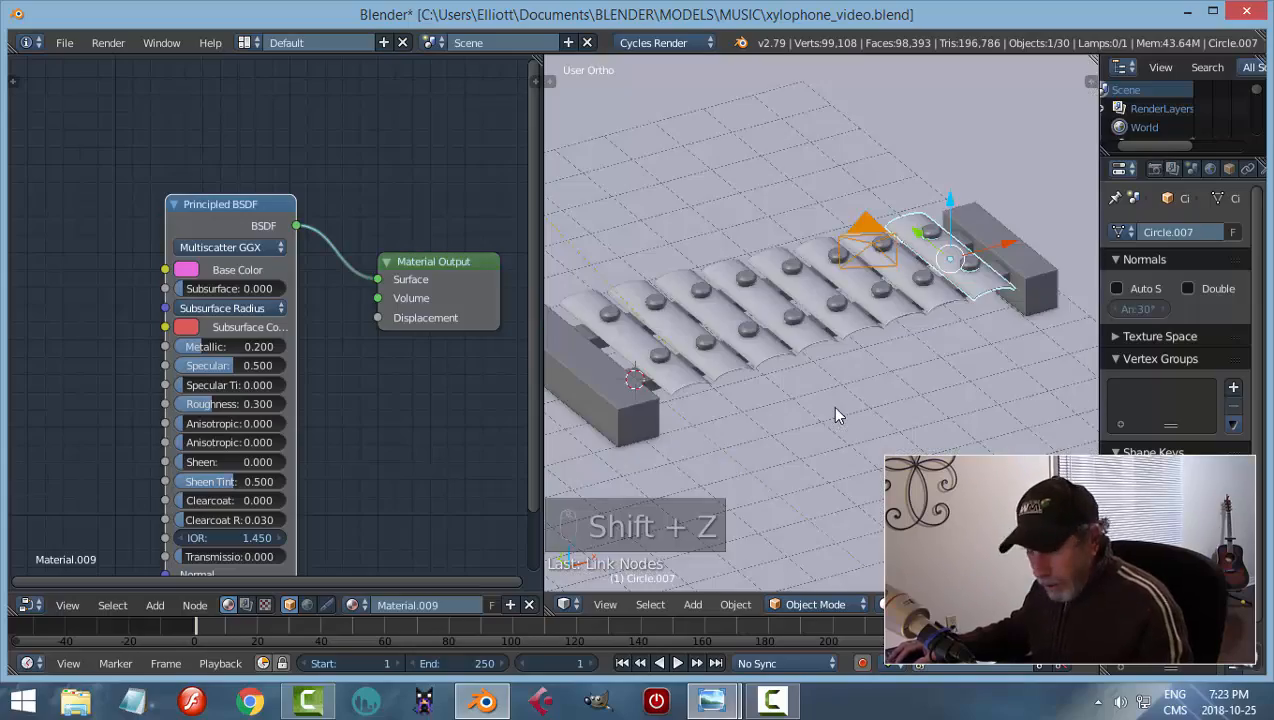
key(ctrl+s)
click(836, 408)
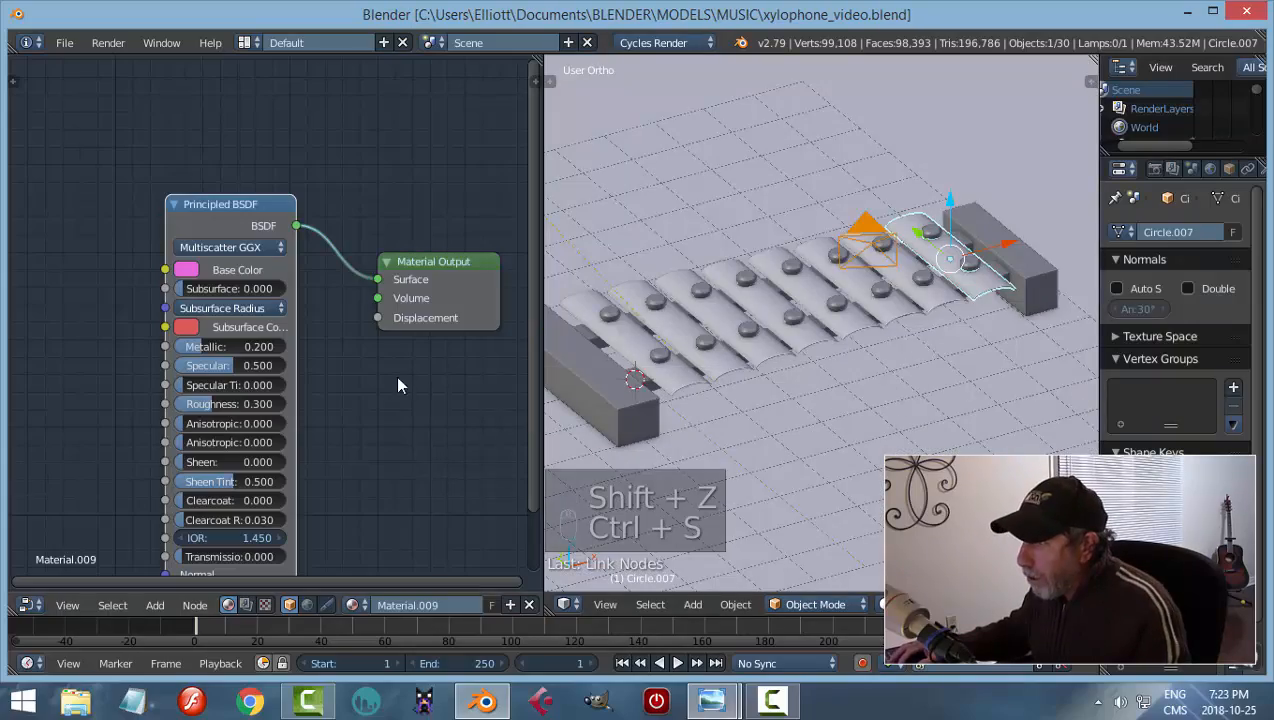
Mark all edges of the end block beside the red bar as seams in Edit Mode
right_click(613, 395)
shift+middle_drag(762, 437, 850, 392)
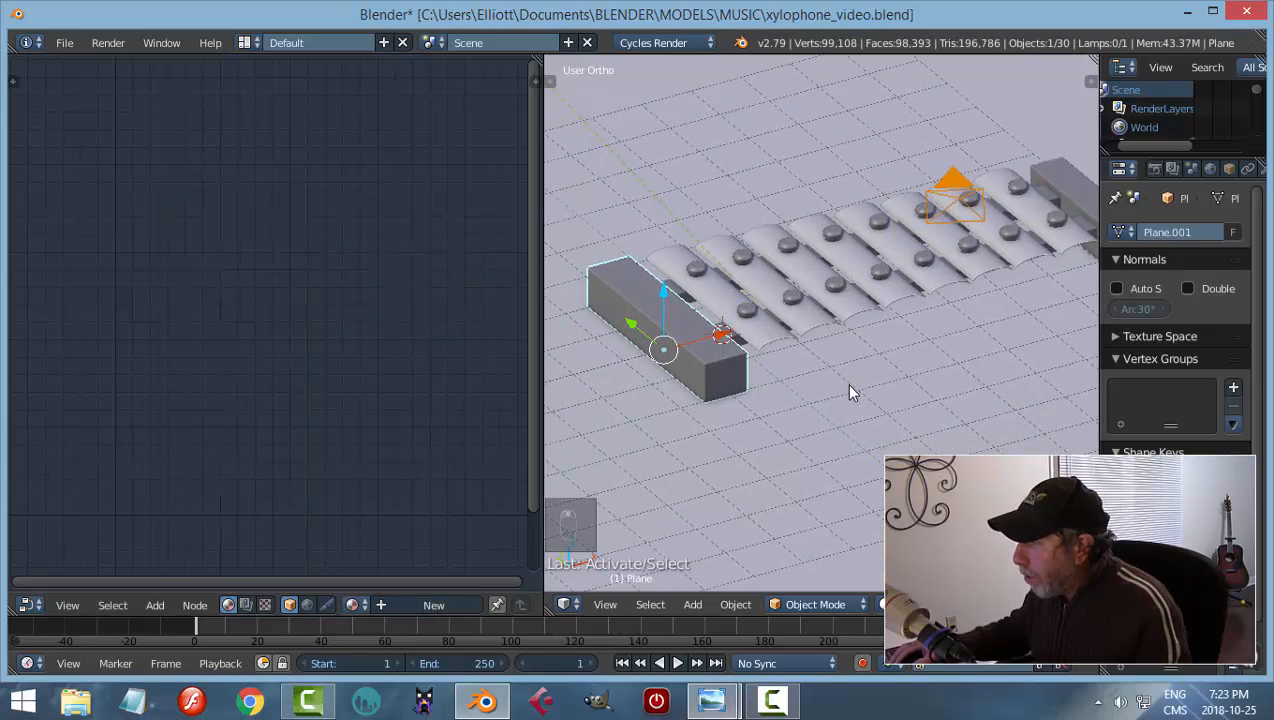
key(Tab)
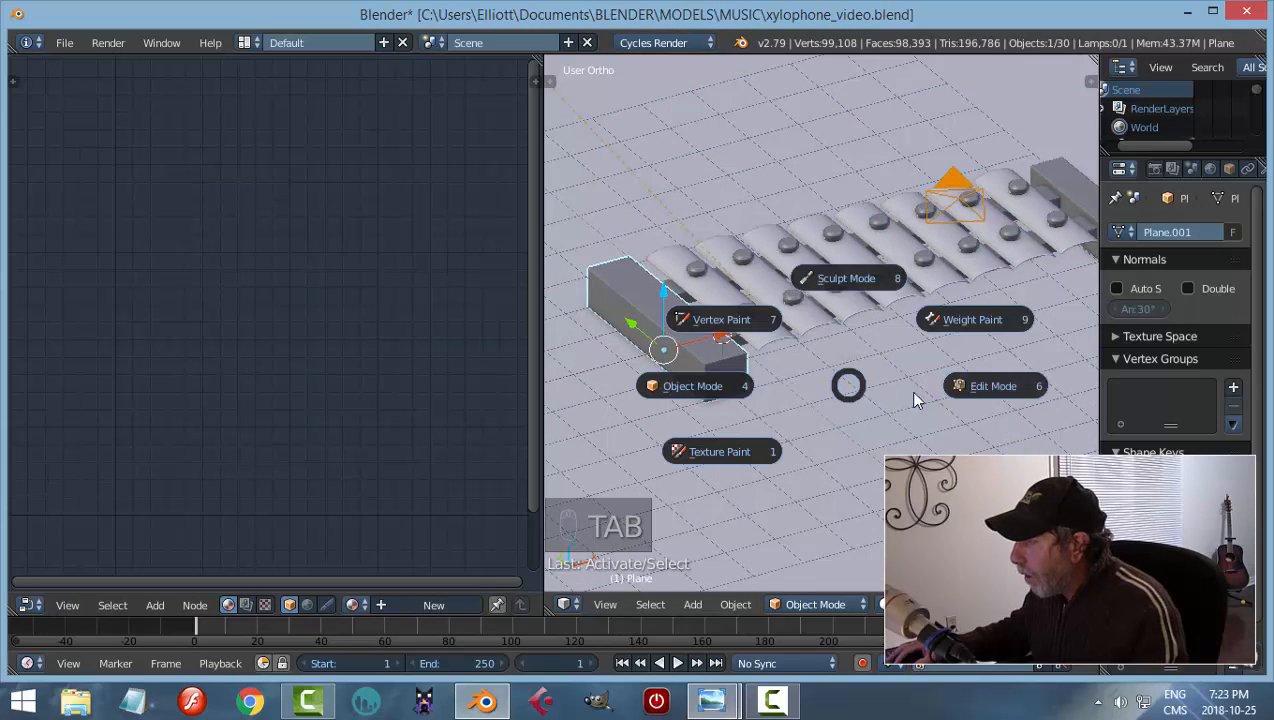
click(912, 391)
scroll(737, 417, up, 2)
shift+middle_drag(735, 419, 843, 410)
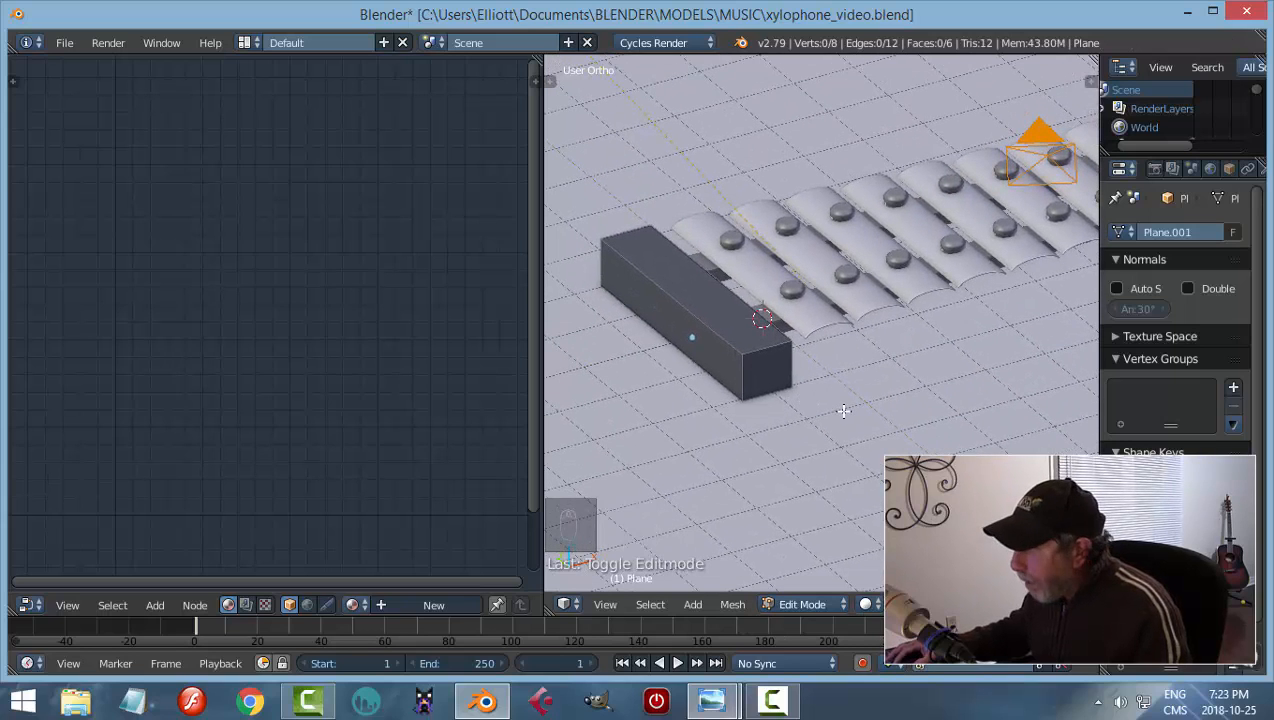
key(a)
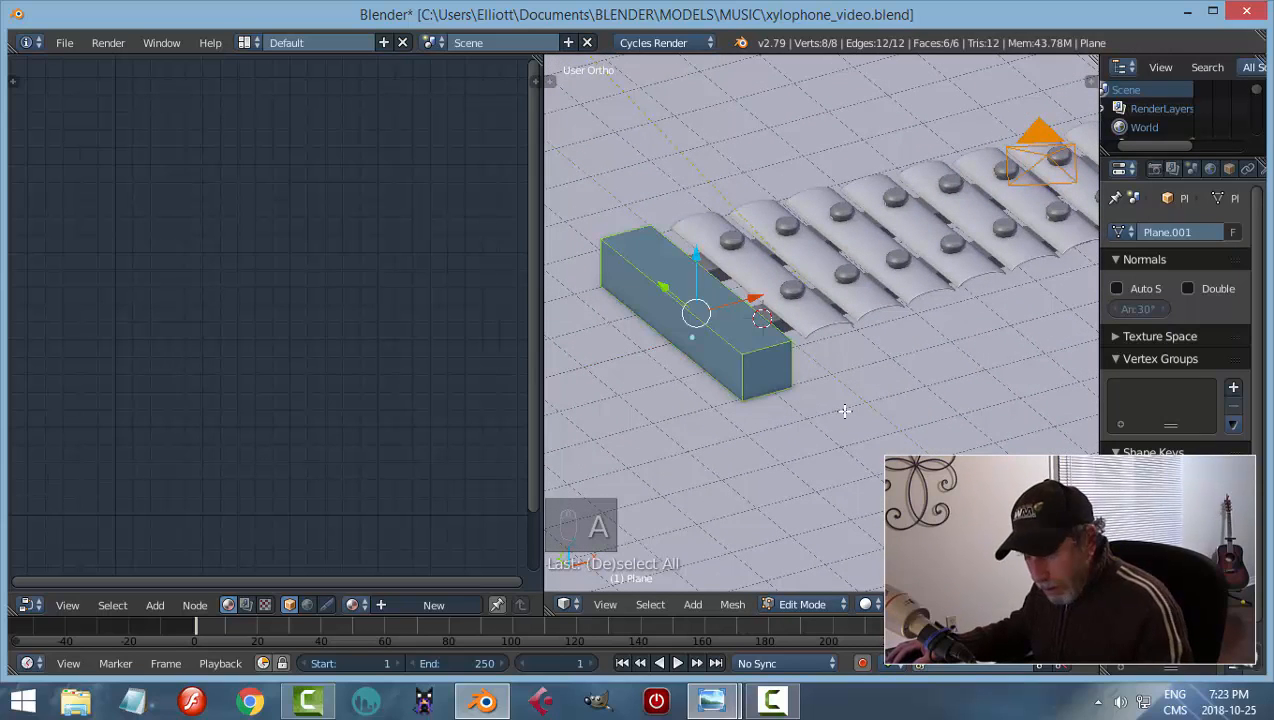
key(ctrl+e)
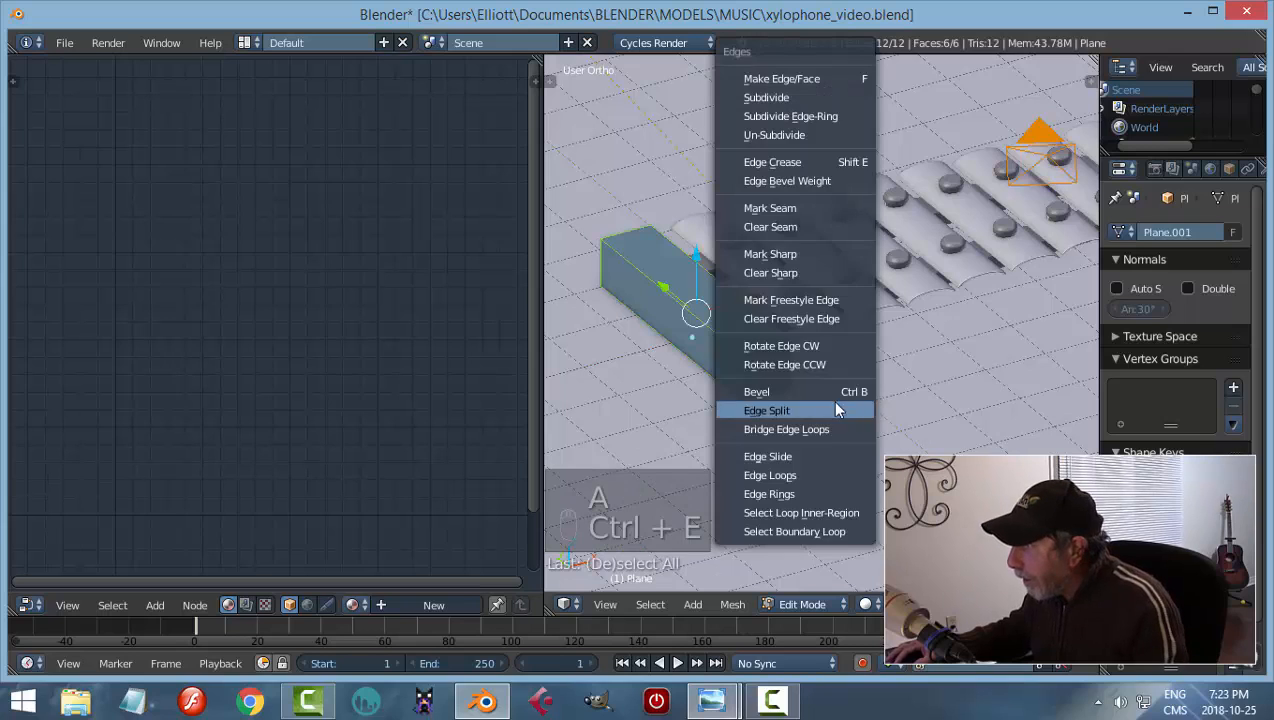
click(796, 203)
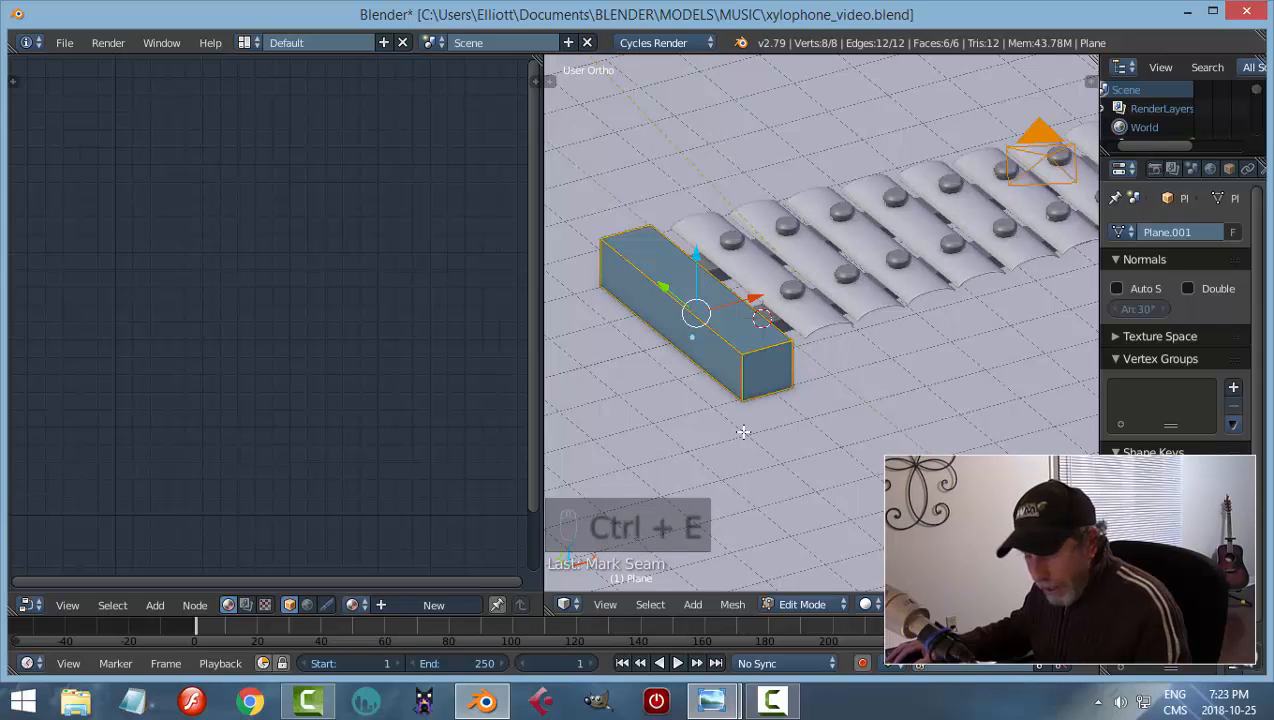
Unwrap the whole end block and show its UV layout in the UV/Image Editor
key(u)
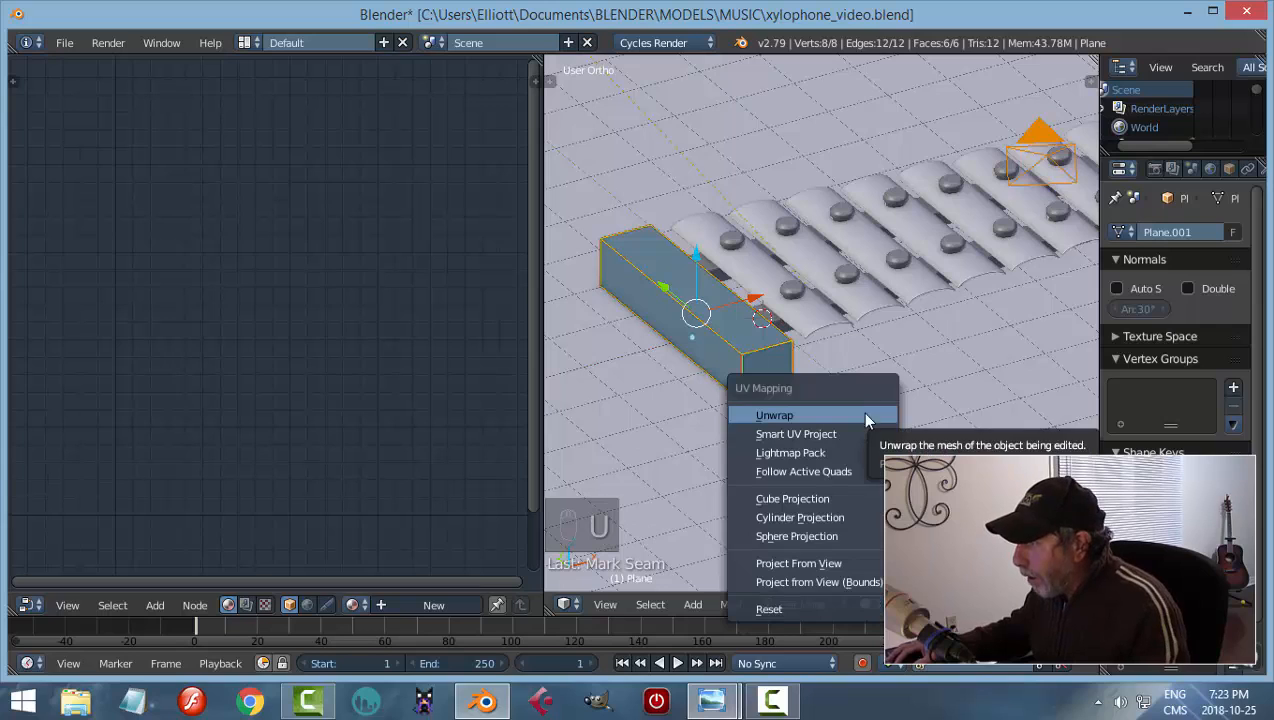
click(862, 412)
click(30, 605)
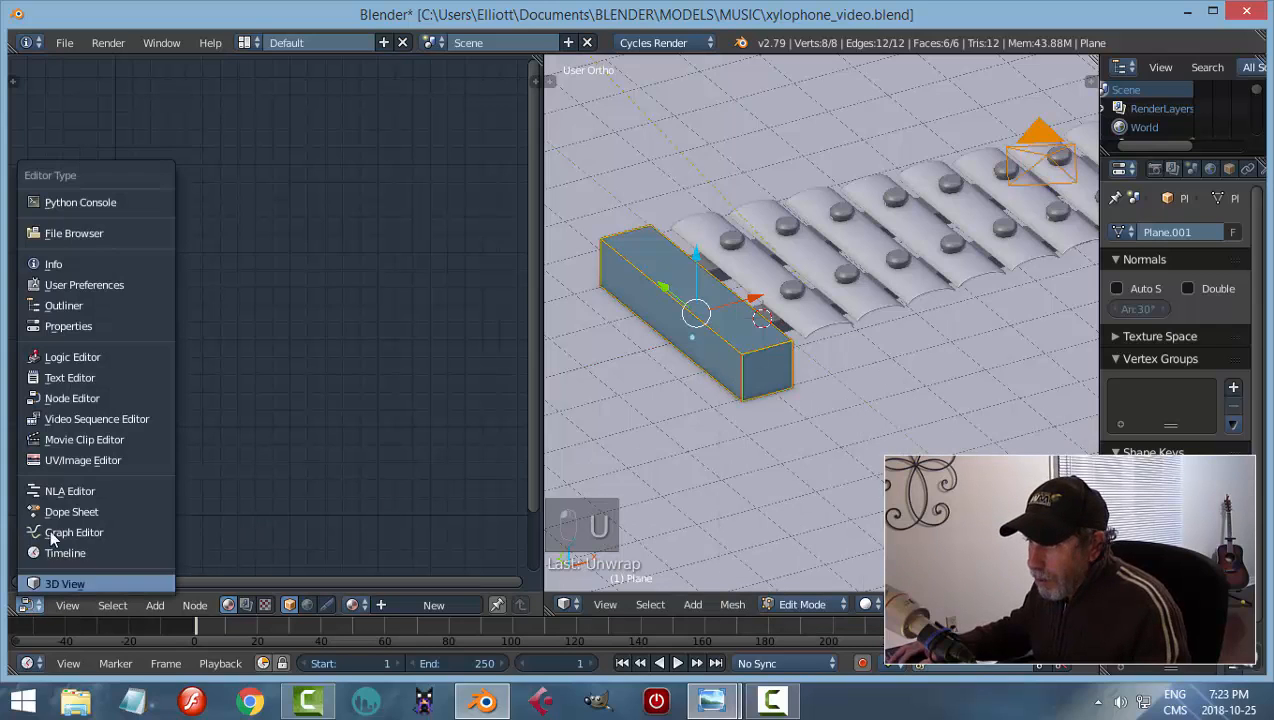
click(64, 459)
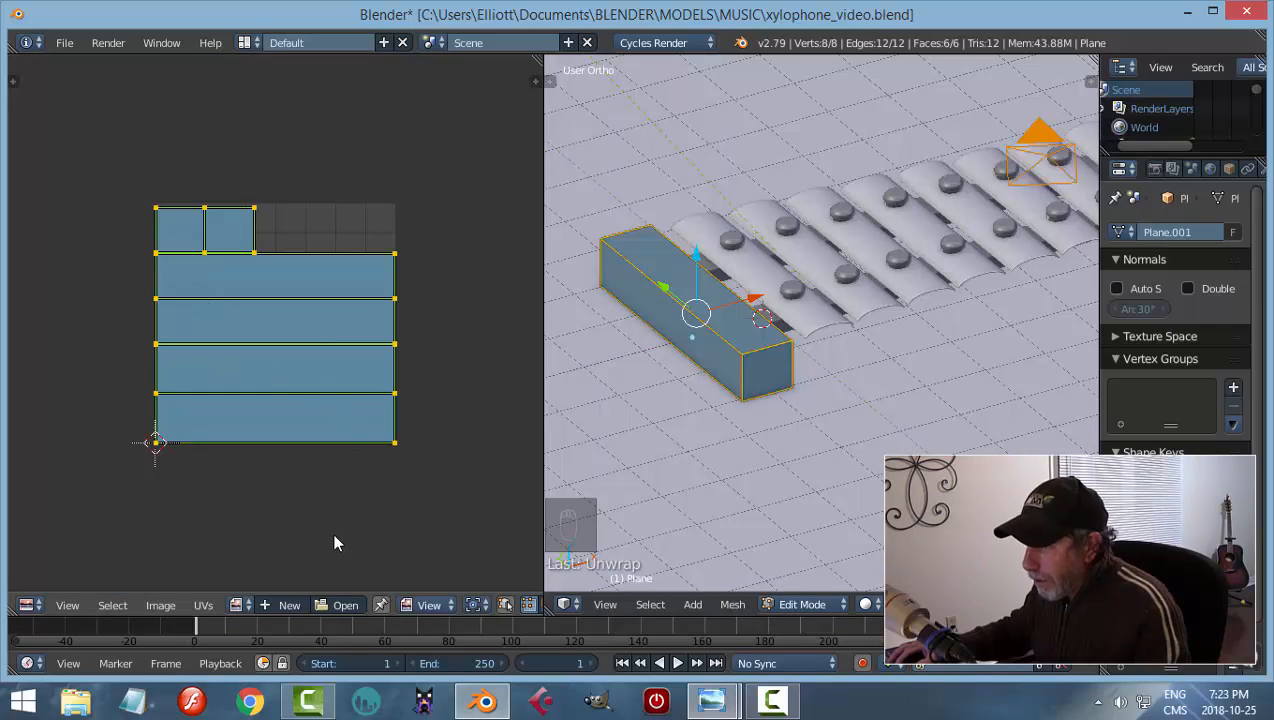
Open the red-wood-texture-grain image from BLENDER\REFERENCE IMAGES\TEXTURES as the background of the block's UV layout
click(330, 604)
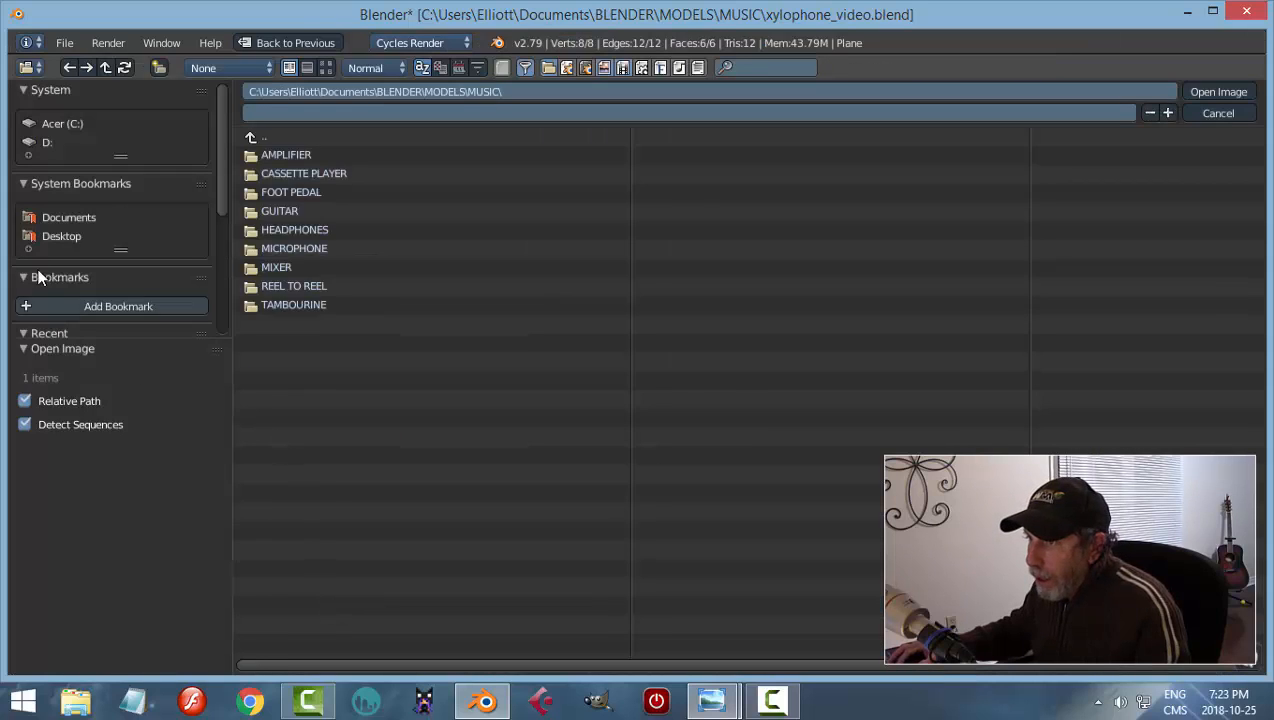
click(56, 218)
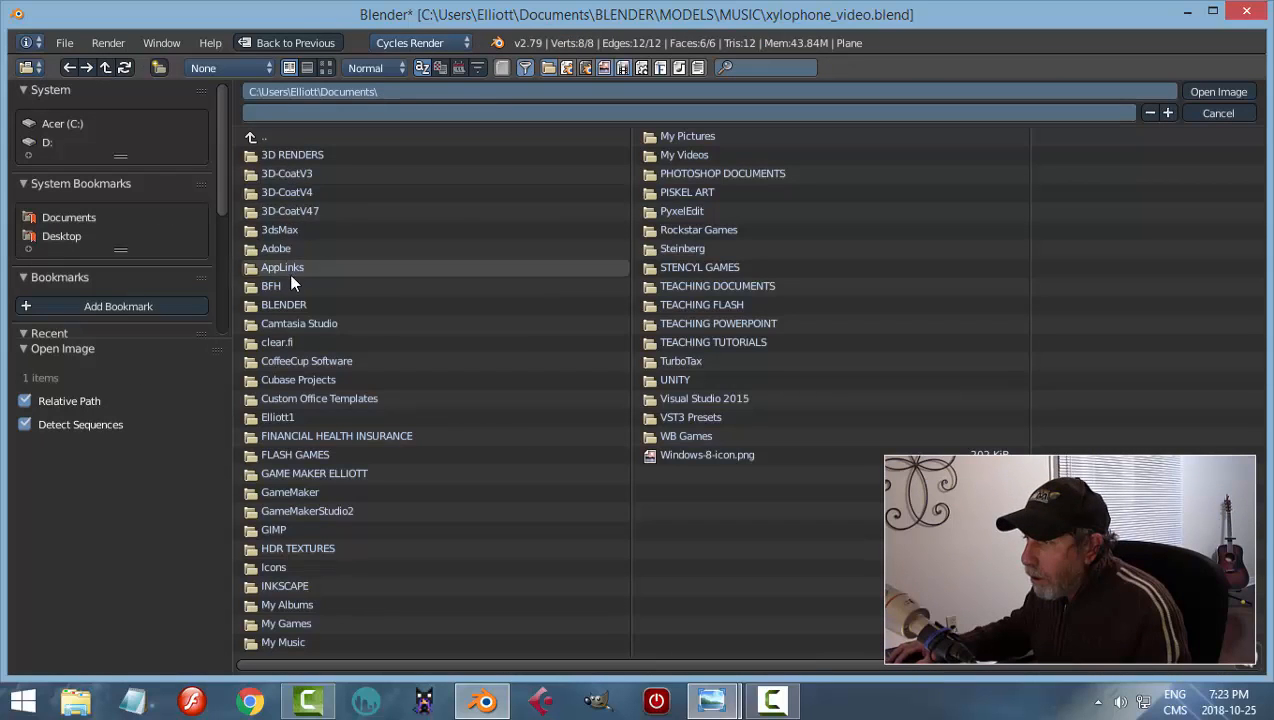
click(285, 305)
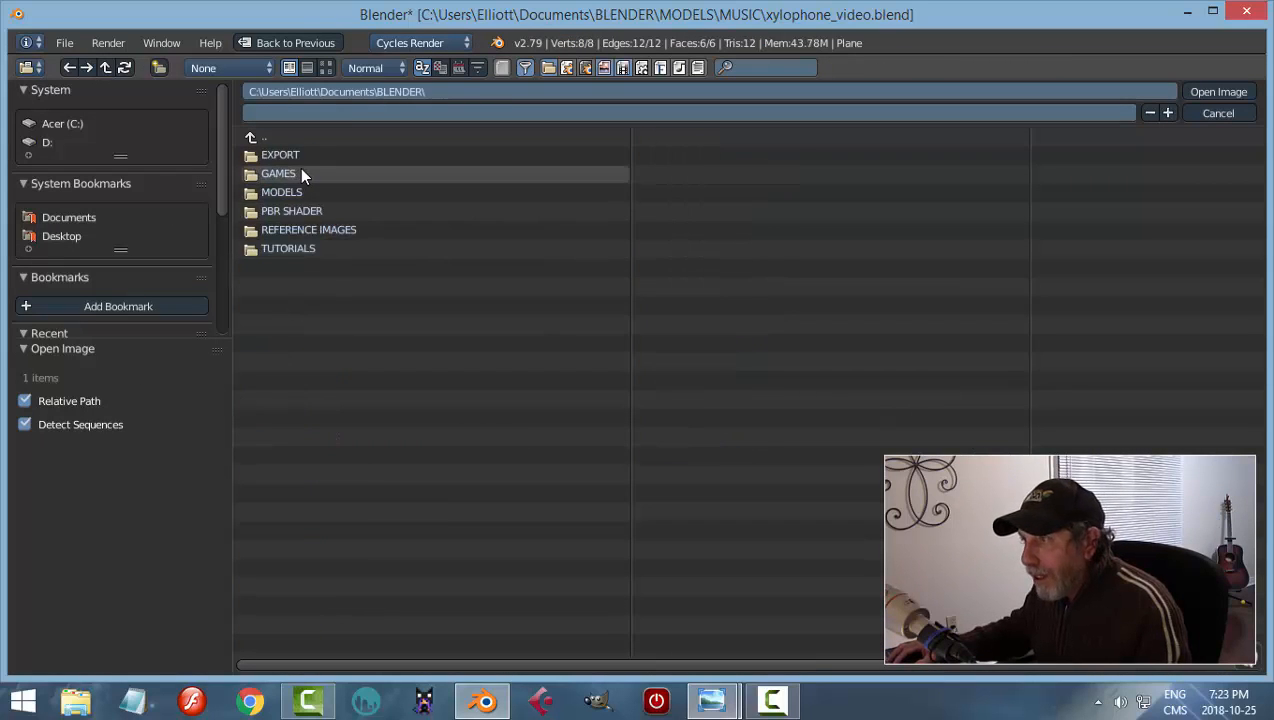
click(293, 224)
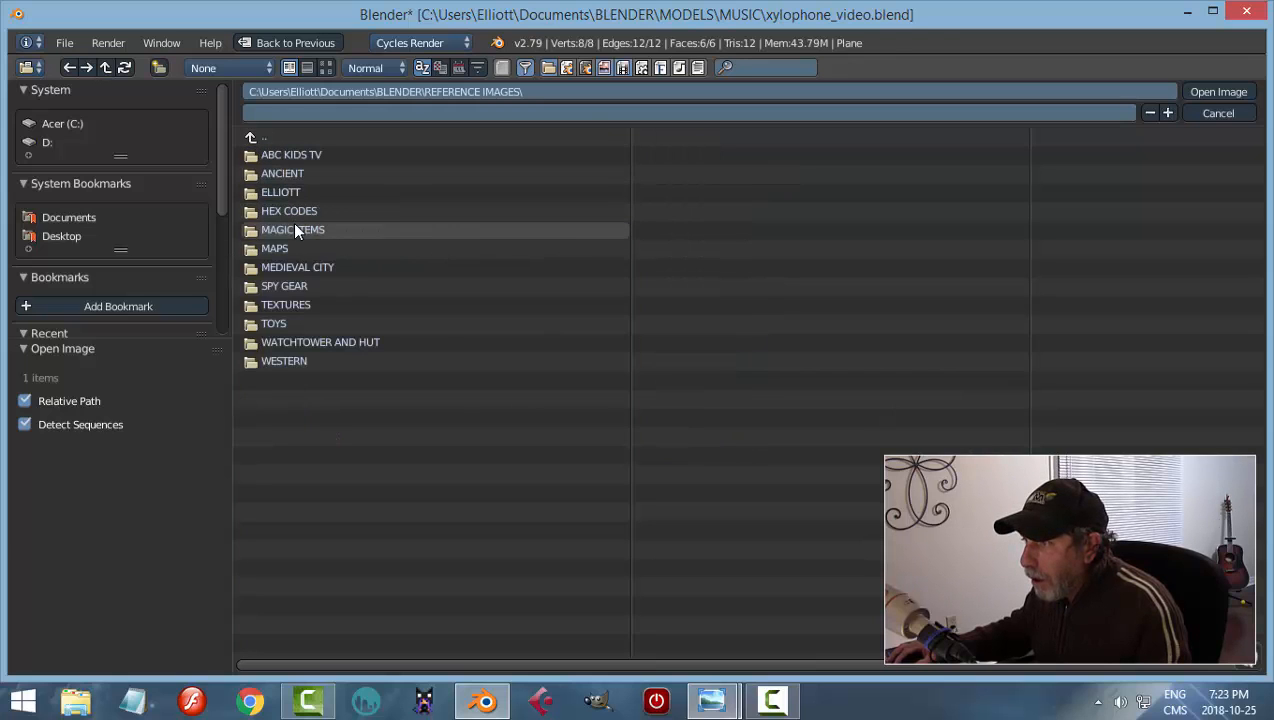
click(288, 308)
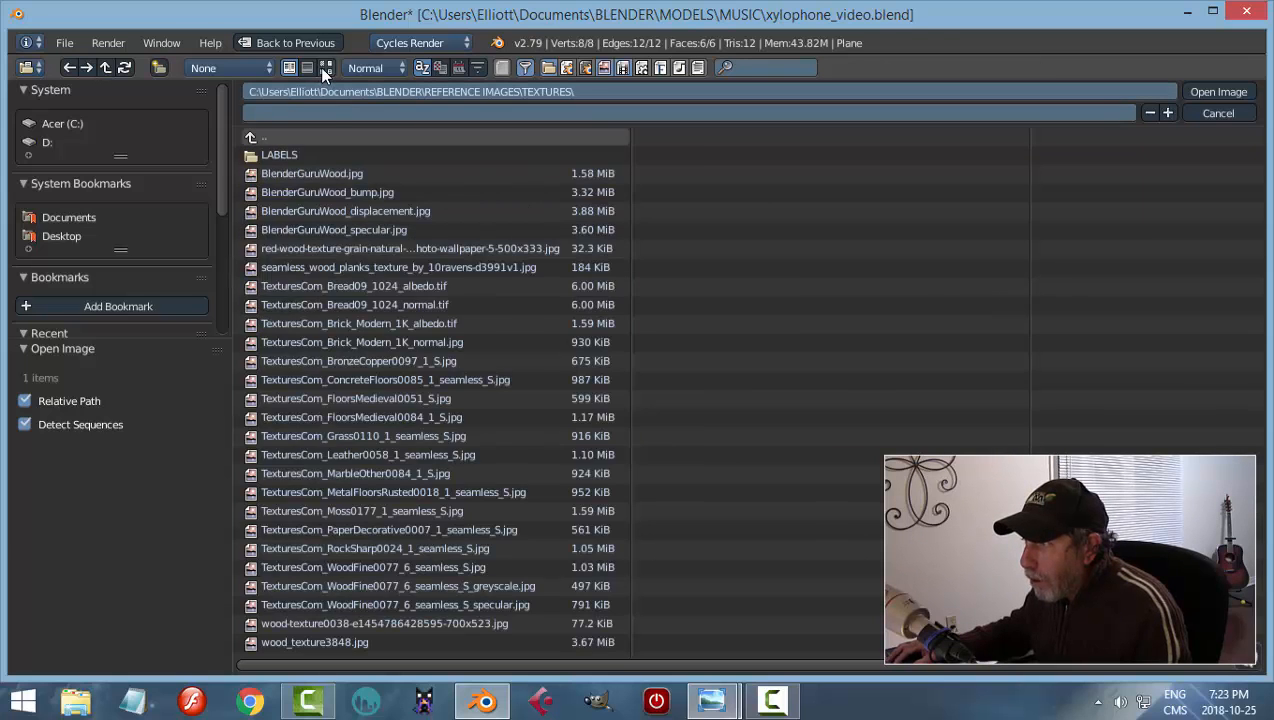
click(320, 67)
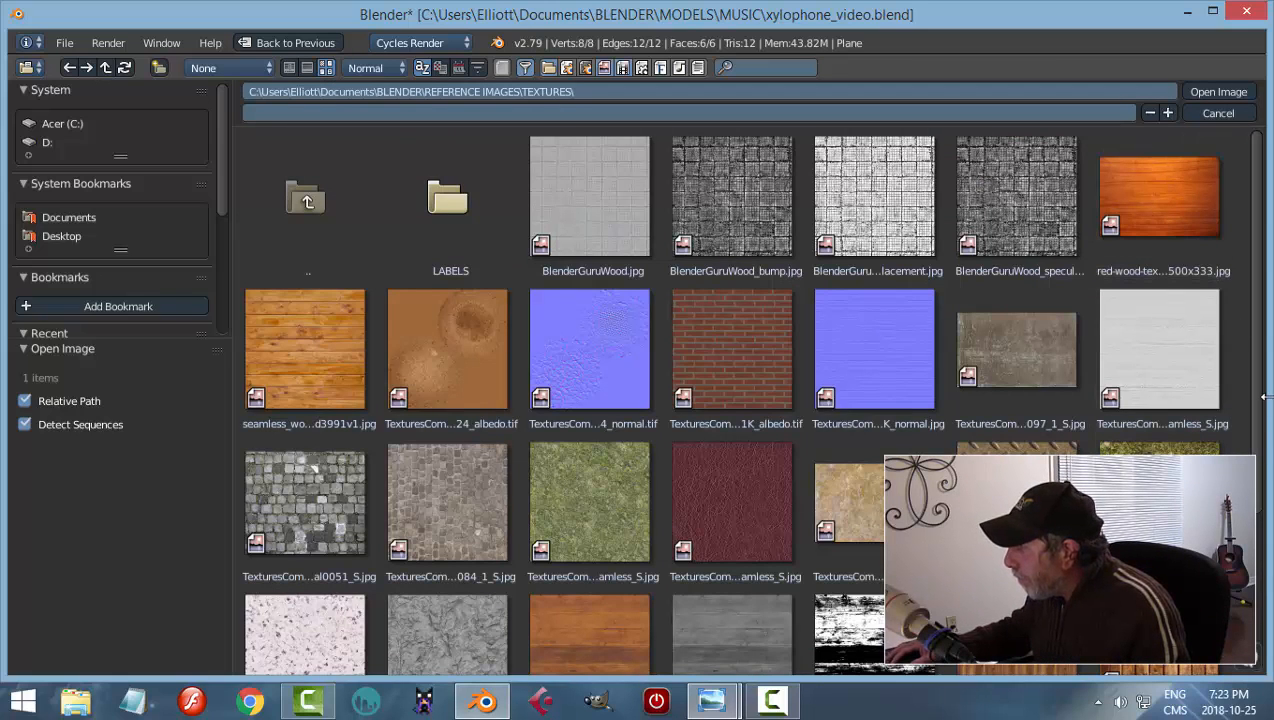
scroll(1258, 430, down, 2)
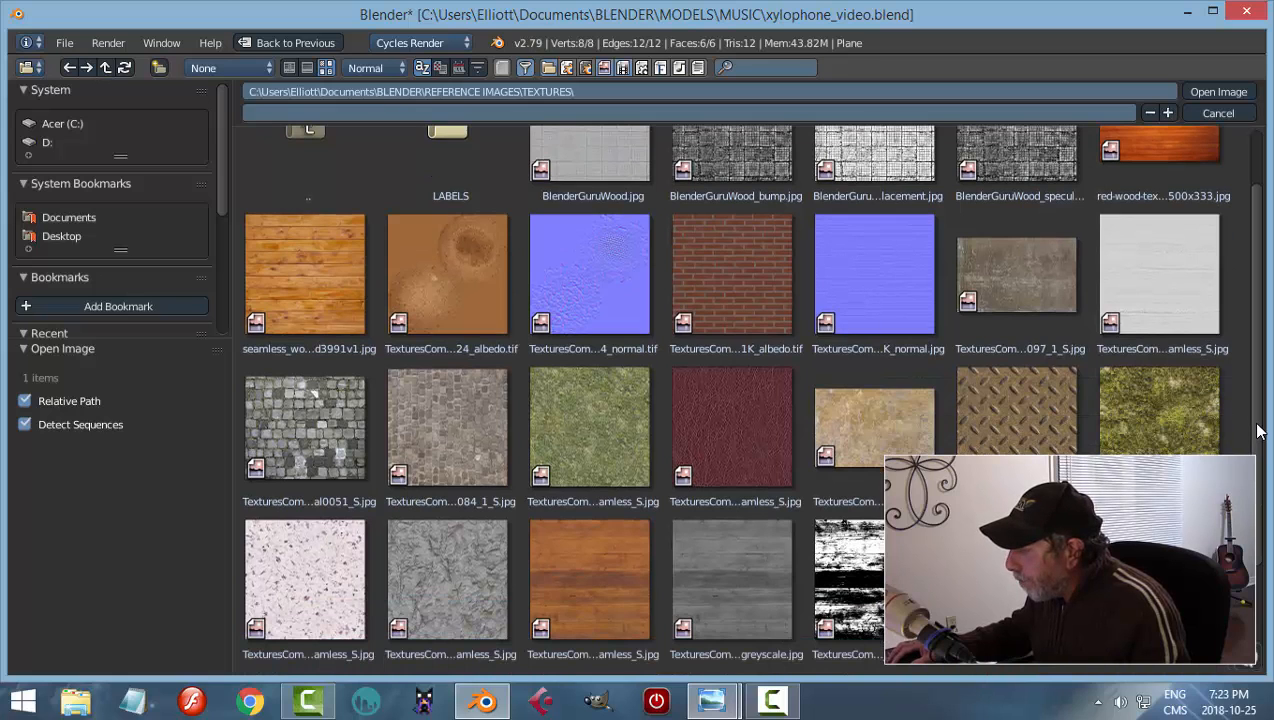
scroll(1258, 430, up, 2)
click(1157, 183)
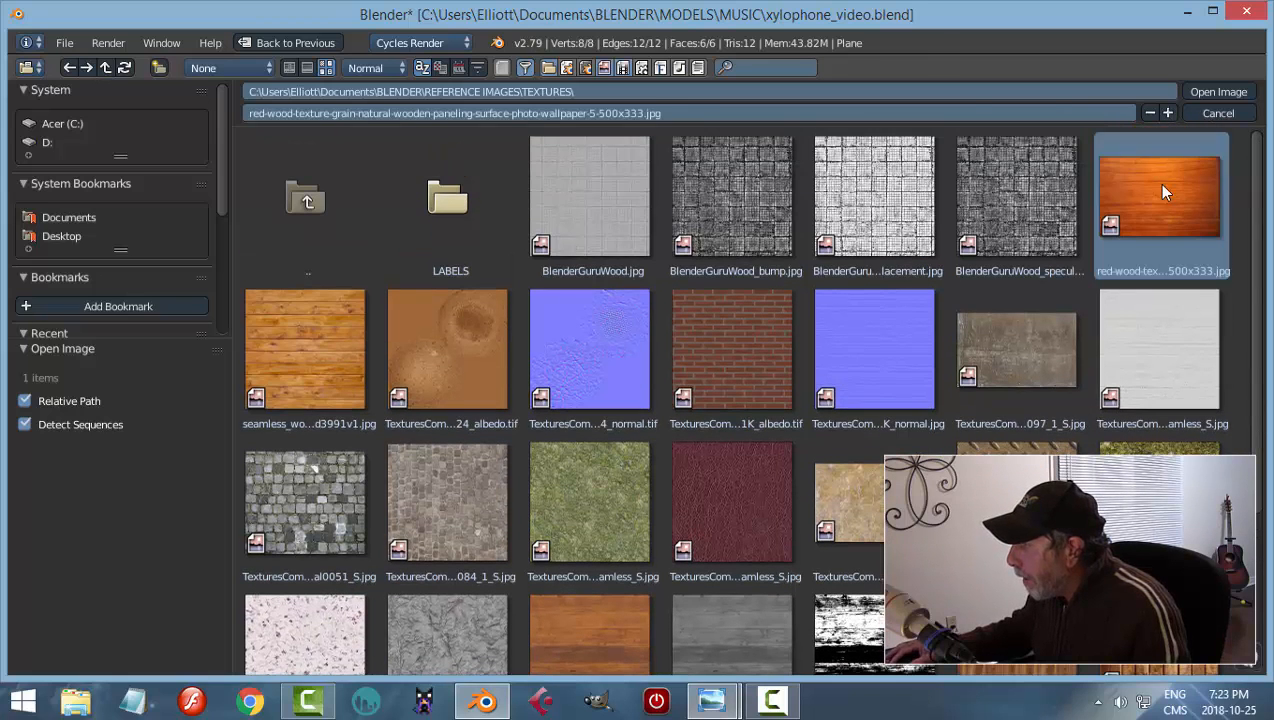
click(1216, 92)
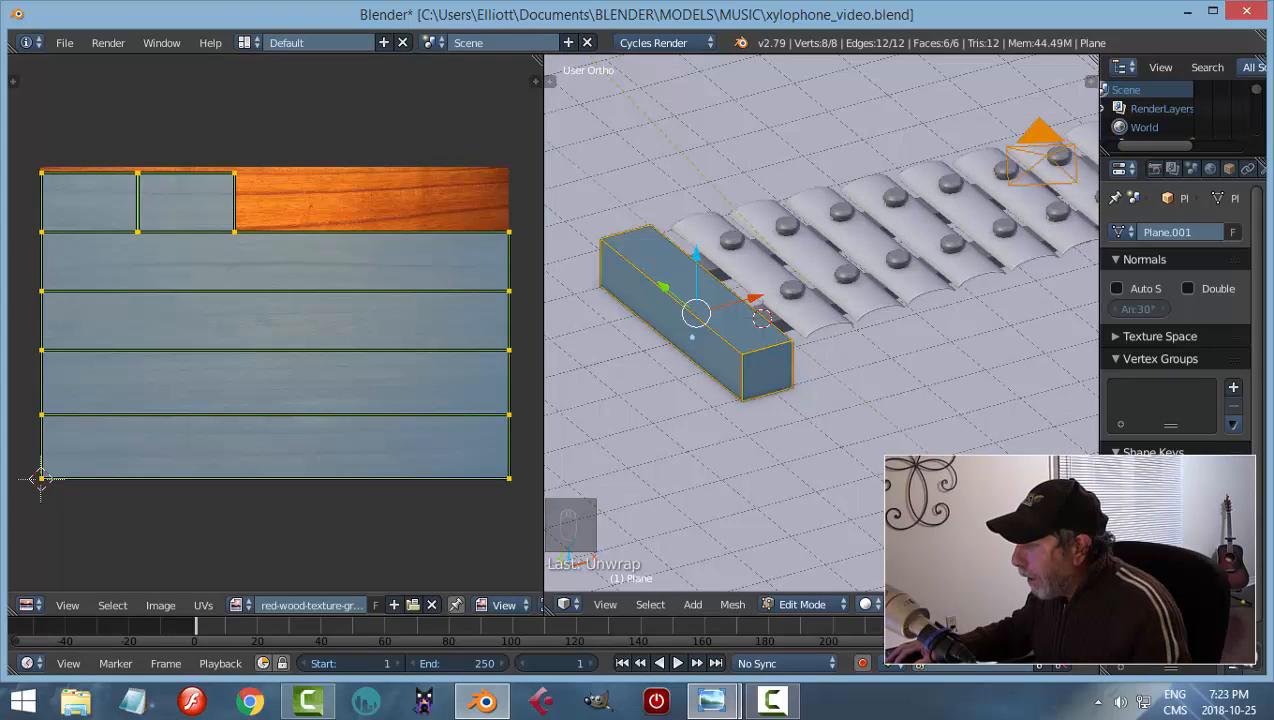
Set the 3D viewport to Texture shading and create a new material for the end block in the Node Editor
click(866, 606)
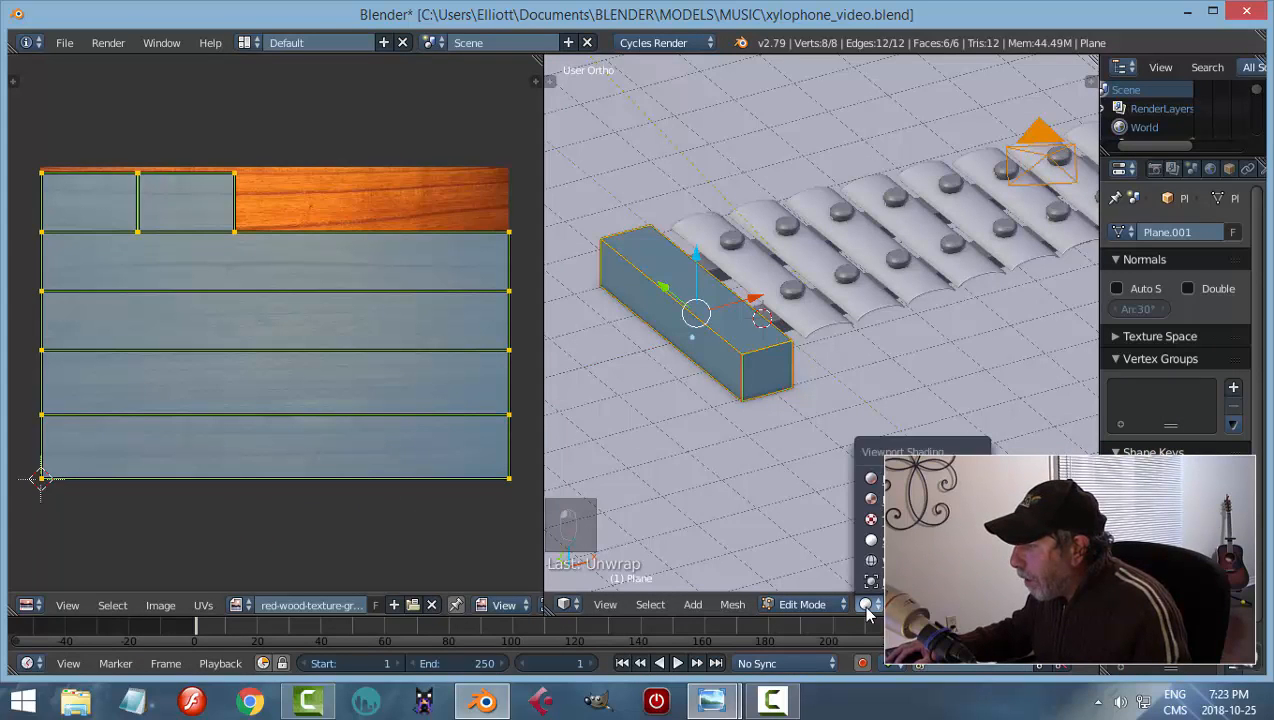
click(872, 519)
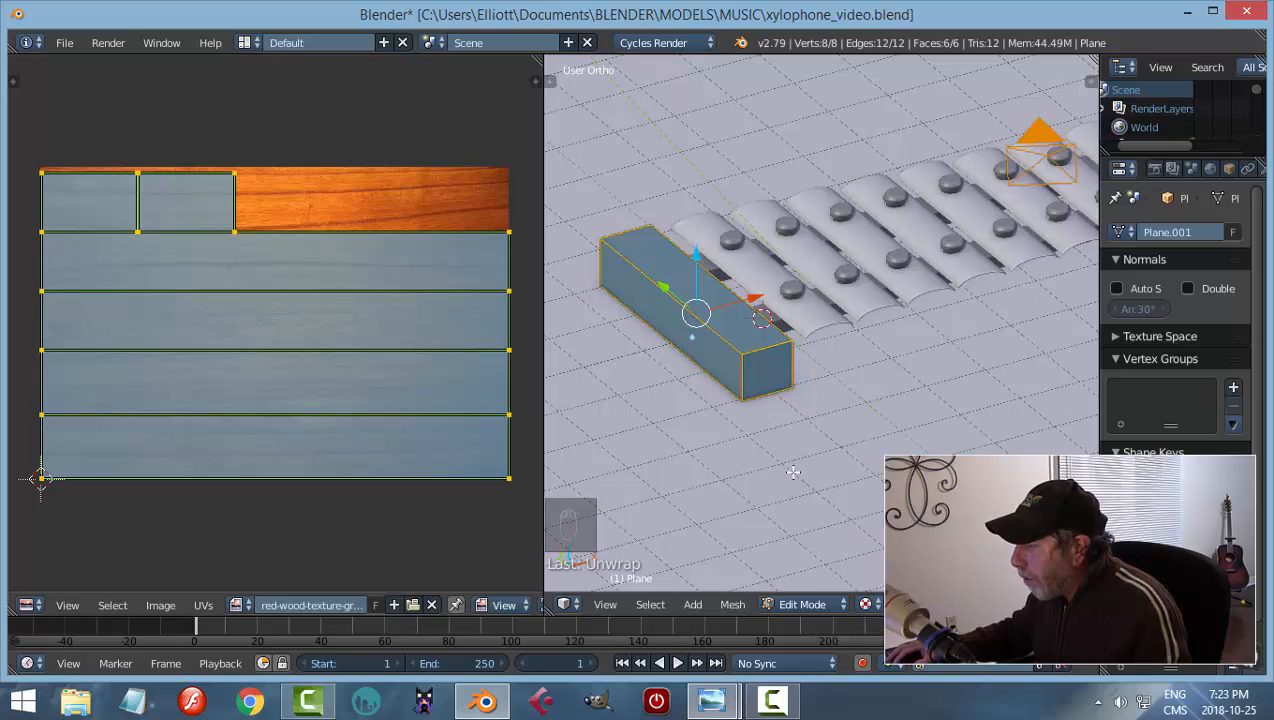
click(25, 606)
click(110, 399)
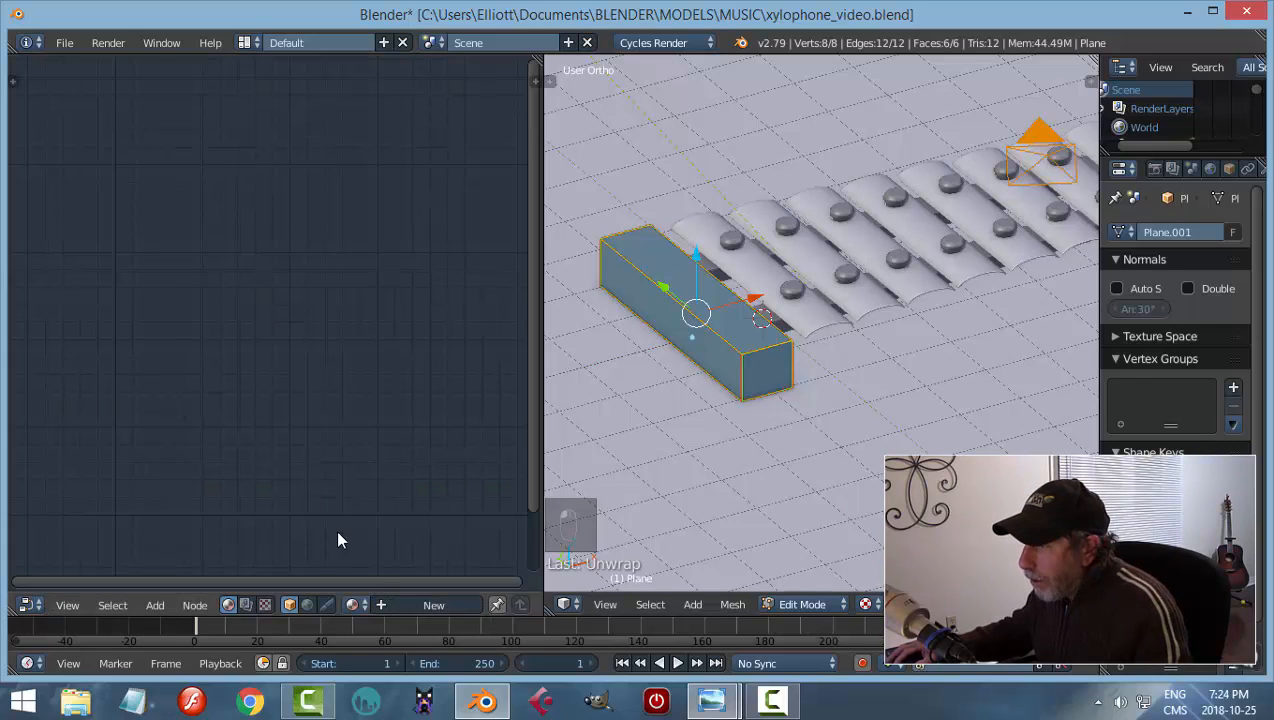
click(433, 605)
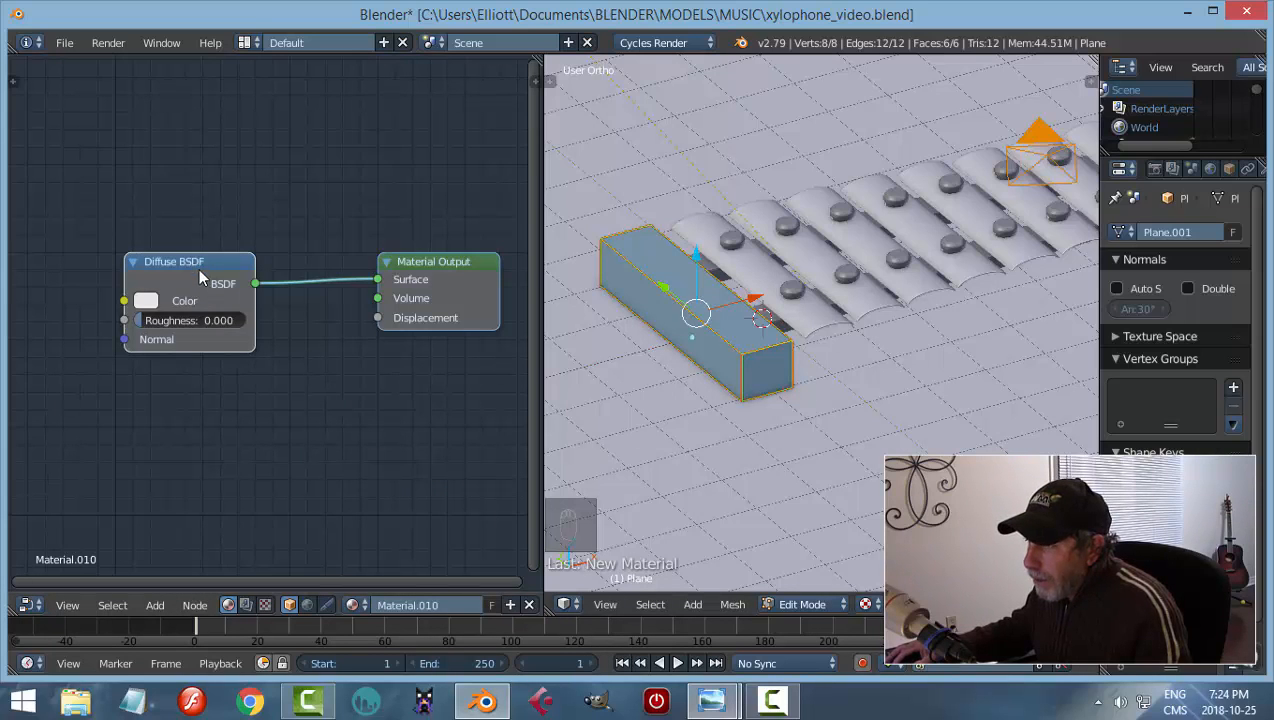
Add an Image Texture node in front of the Diffuse BSDF in the end block's material
scroll(264, 399, down, 2)
middle_drag(264, 400, 328, 406)
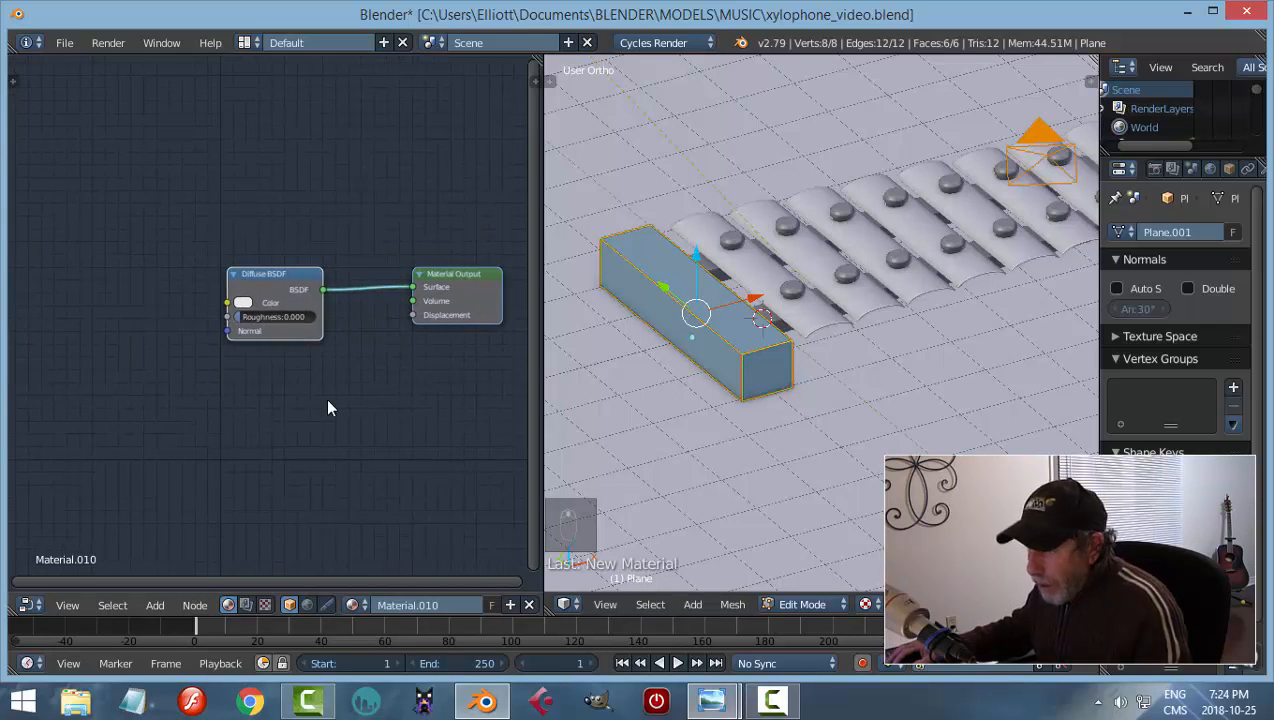
key(shift+a)
mouse_move(316, 415)
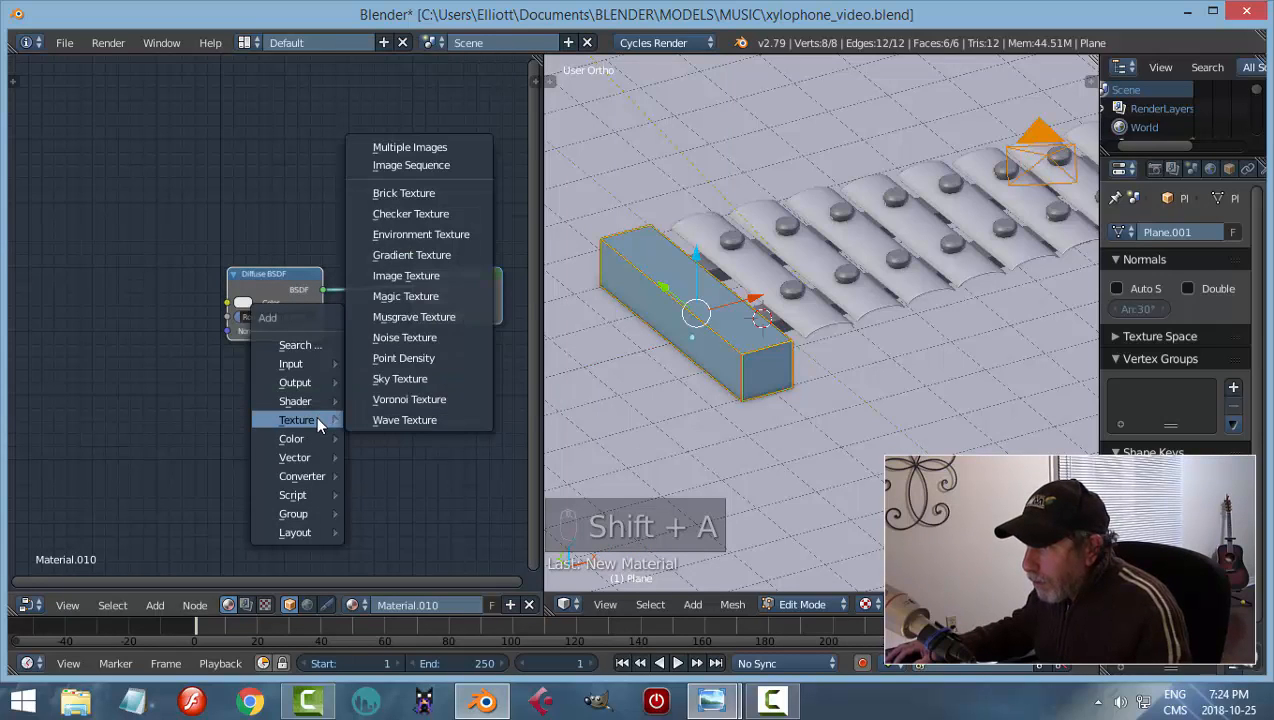
click(406, 275)
click(143, 293)
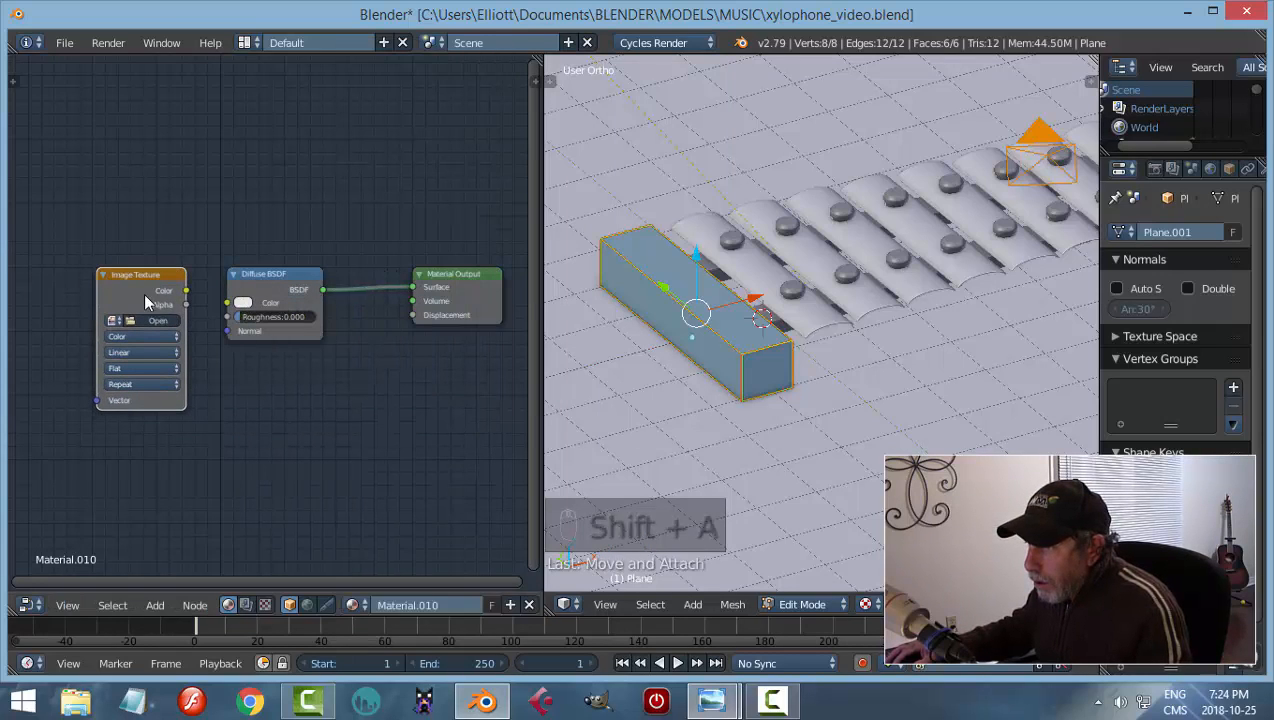
Feed the red-wood-texture image through the Image Texture node into the Diffuse BSDF's Color and return the end block to Object Mode
drag(186, 290, 229, 302)
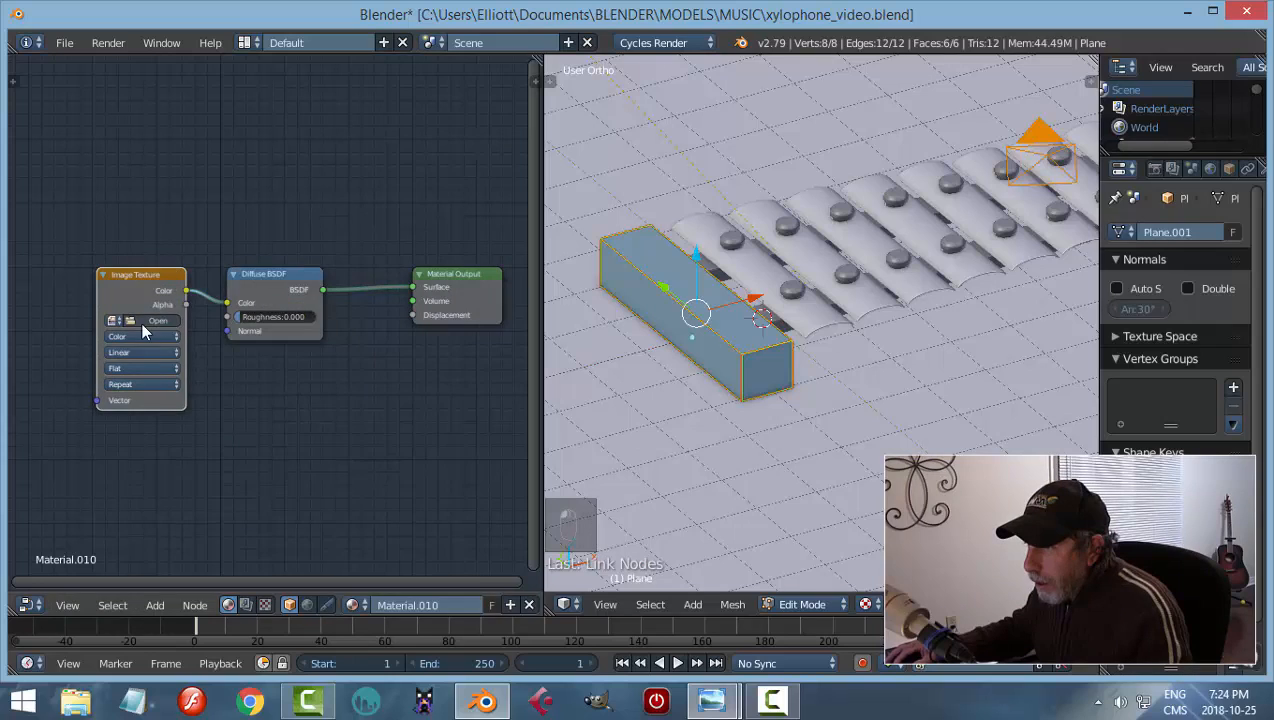
click(131, 322)
key(Escape)
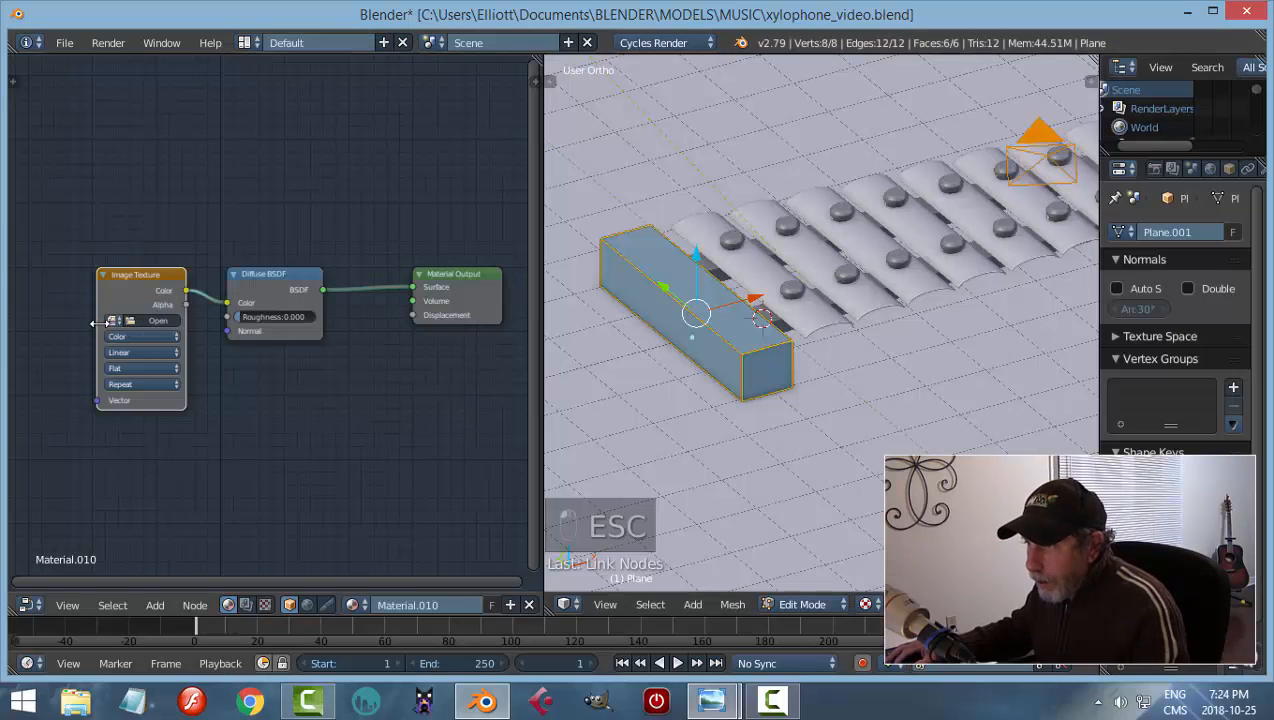
click(112, 321)
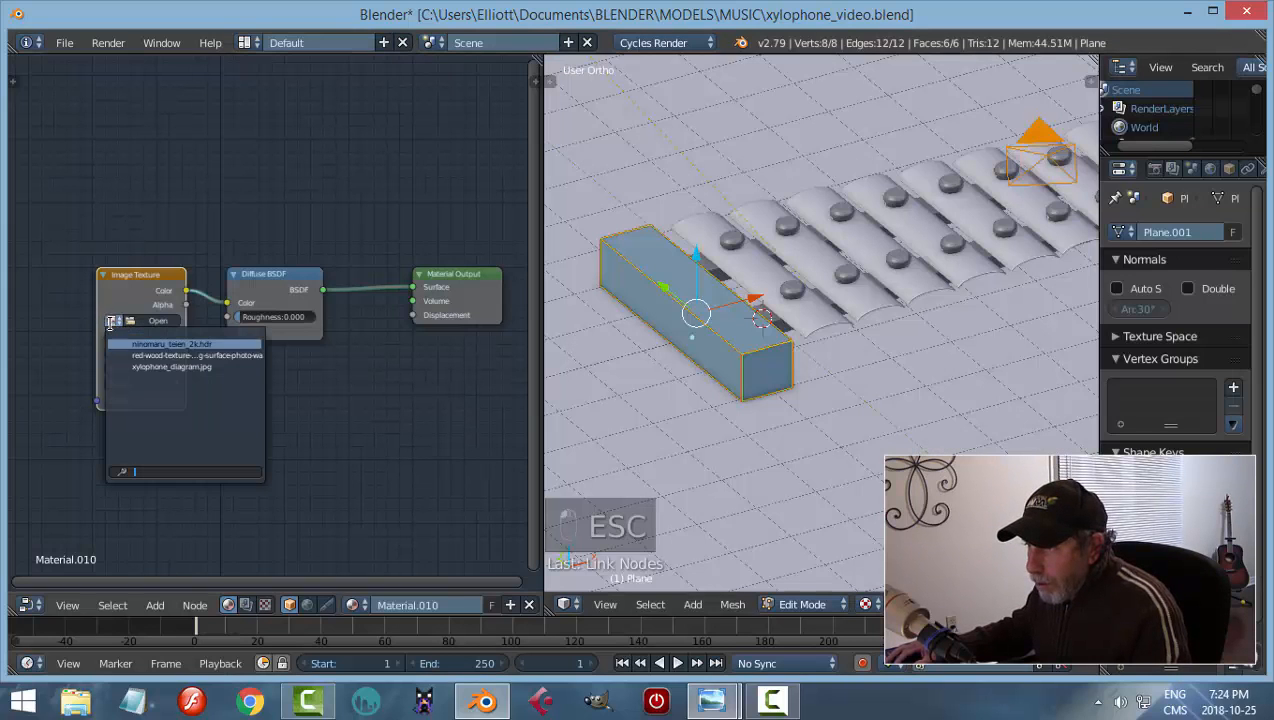
click(165, 355)
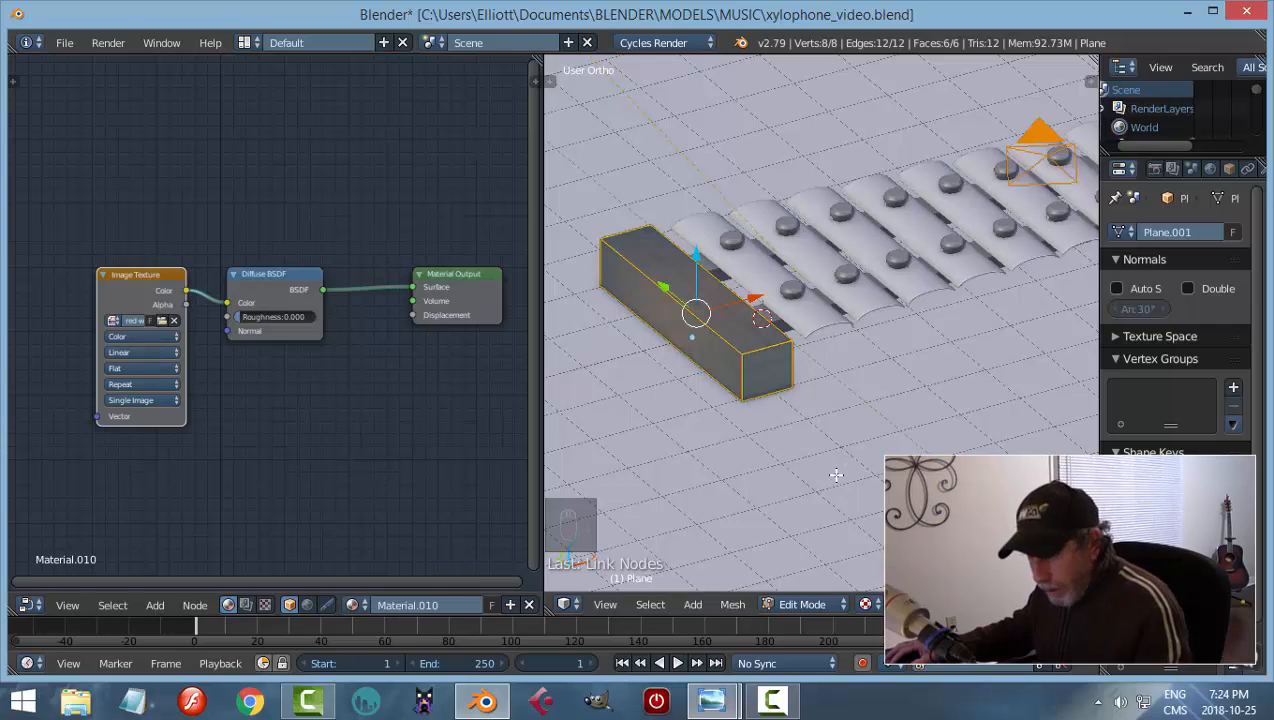
key(Tab)
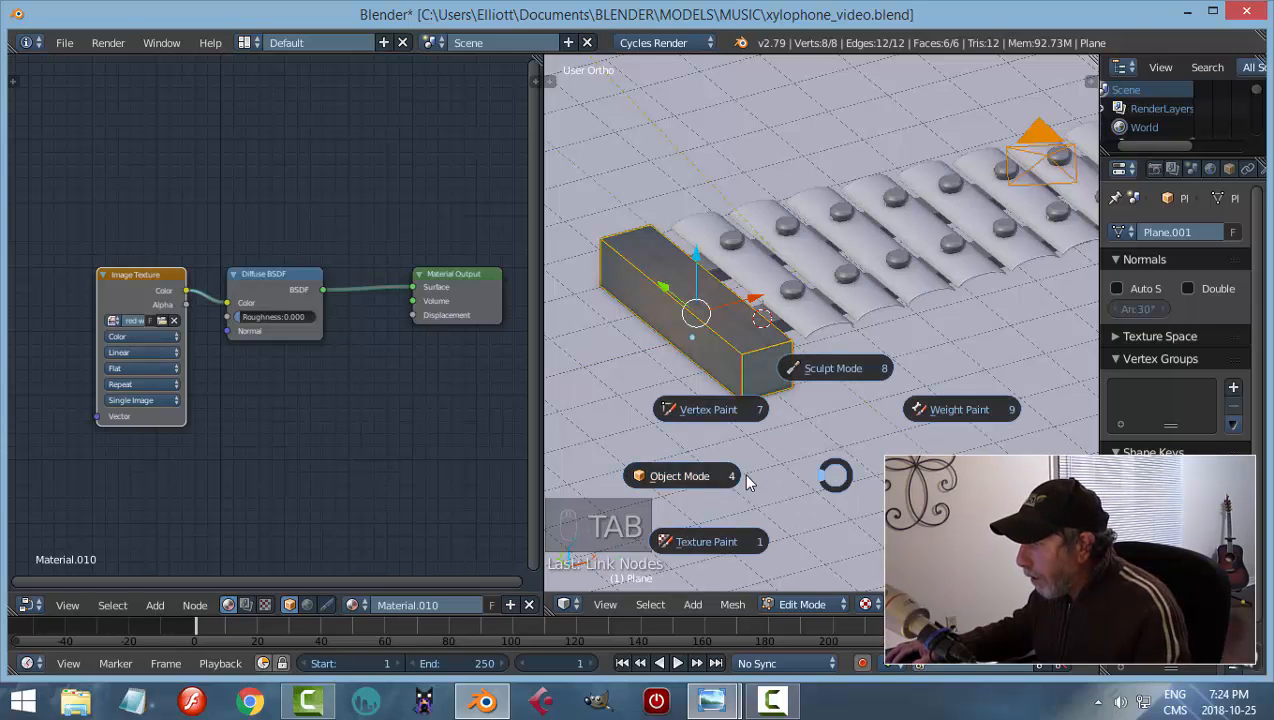
scroll(835, 439, up, 2)
scroll(816, 454, up, 3)
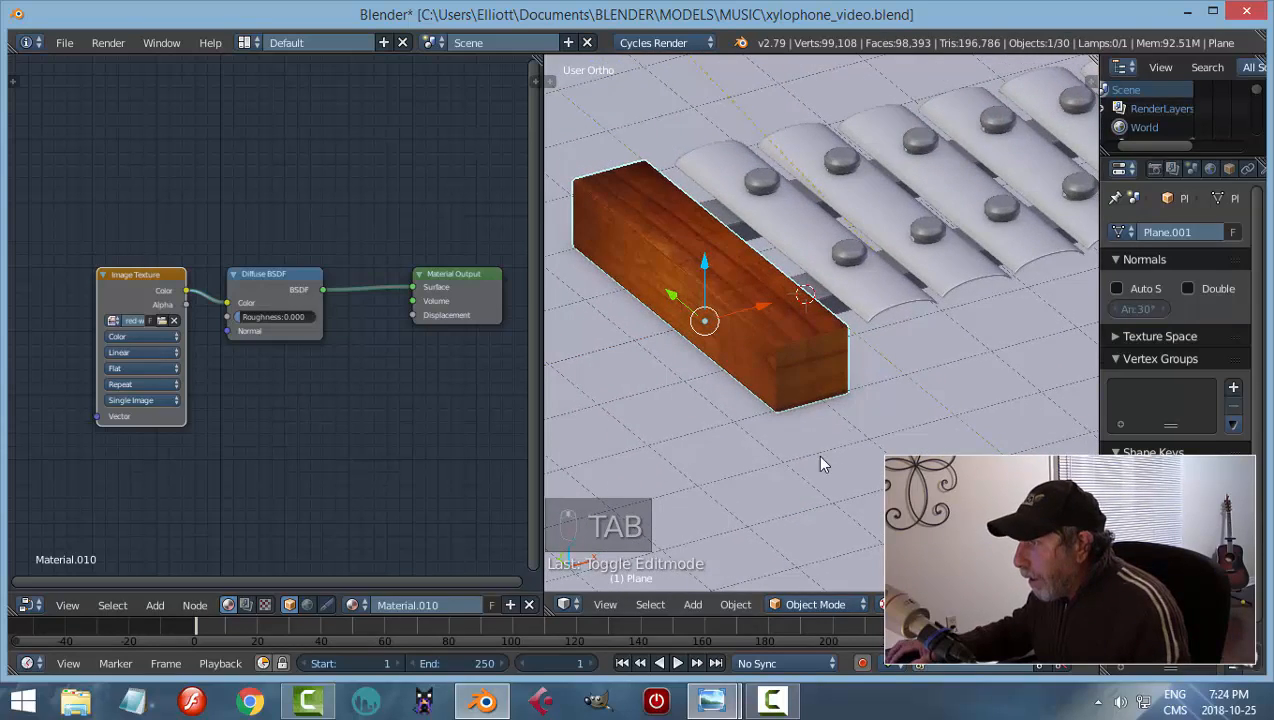
scroll(750, 342, down, 3)
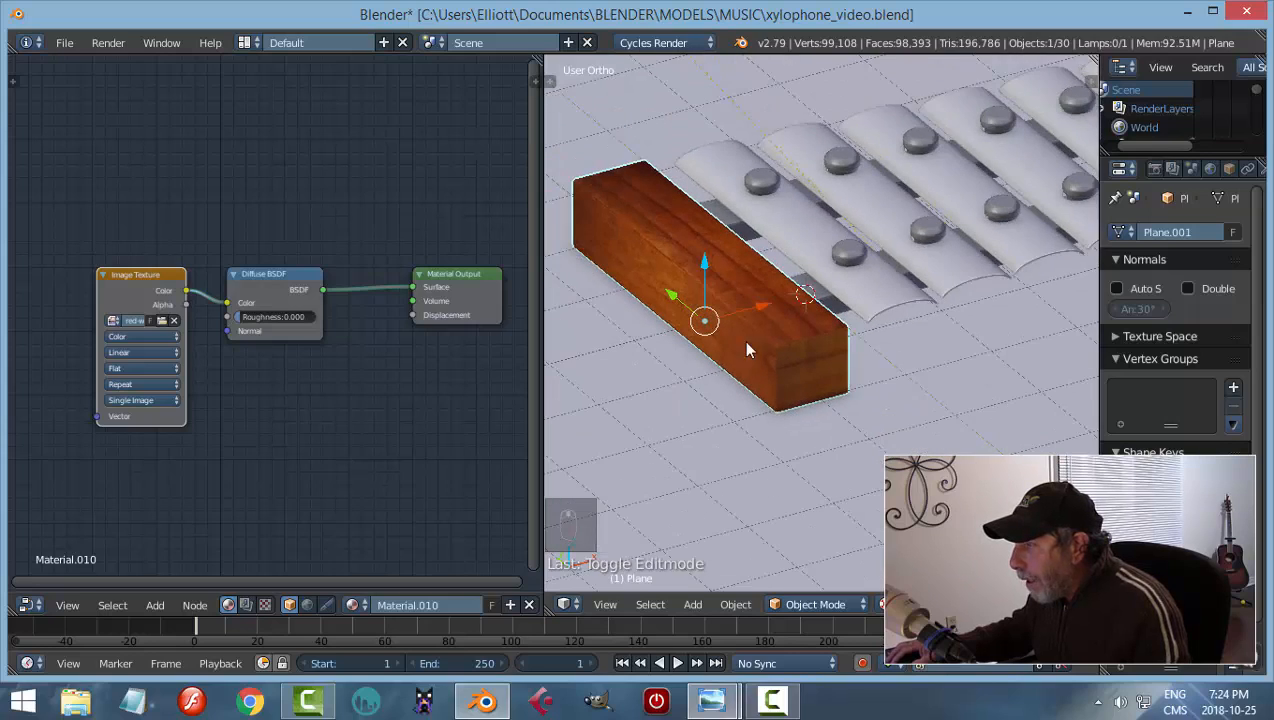
middle_drag(750, 342, 733, 363)
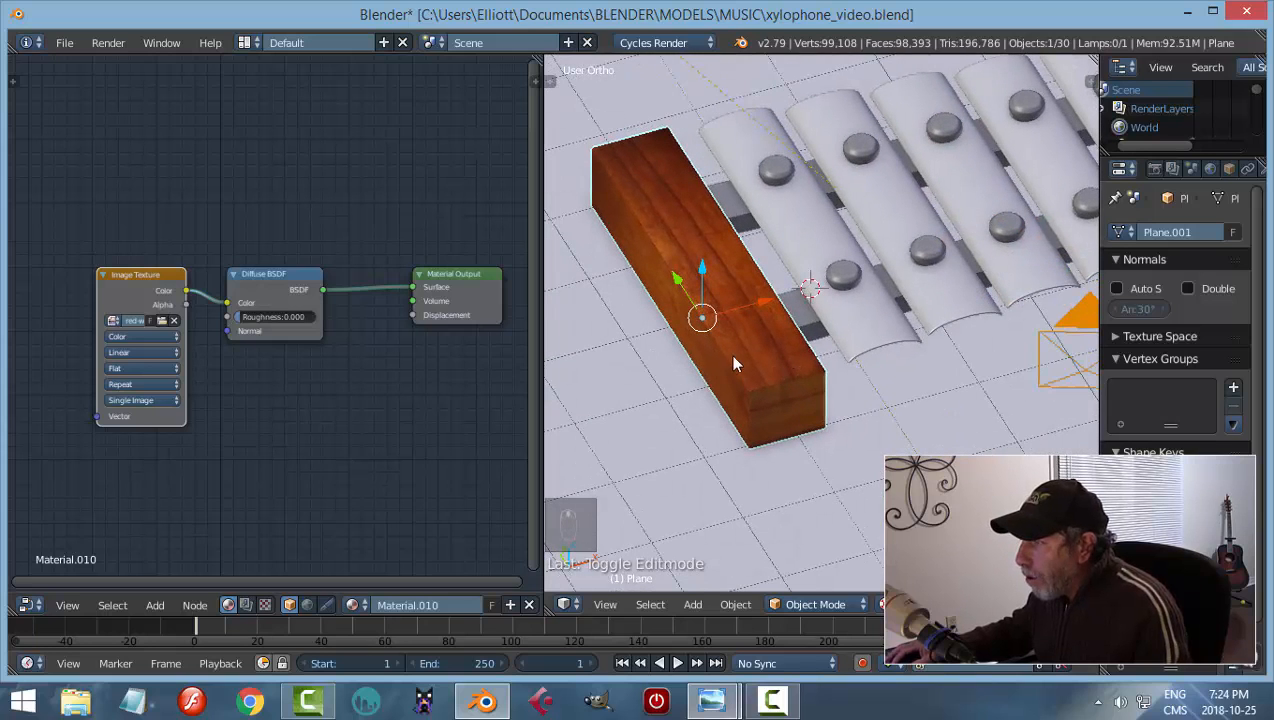
Change the Node Editor back to the UV/Image Editor and show the end block's UV layout in Edit Mode
click(27, 606)
click(76, 457)
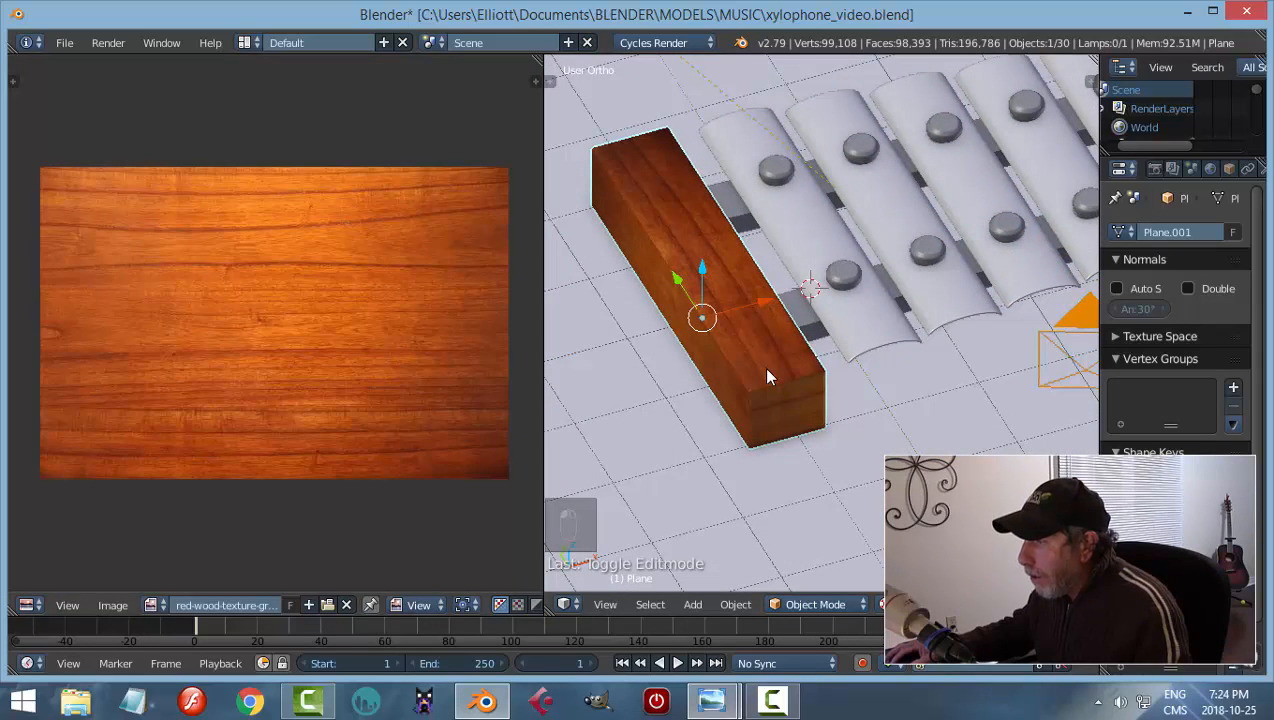
key(Tab)
click(878, 369)
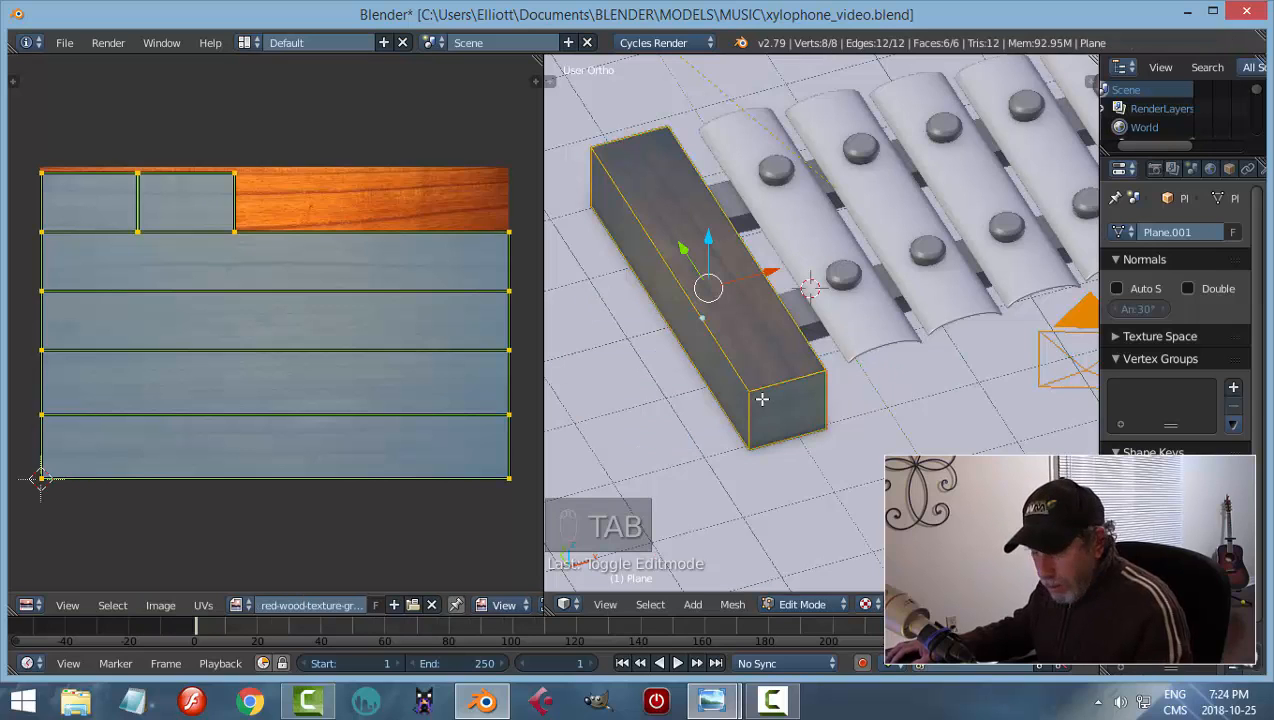
Use Face select mode to pick the block's top face and move its UV island up about 140 pixels to the middle of the wood image
key(a)
key(a)
key(a)
key(ctrl+Tab)
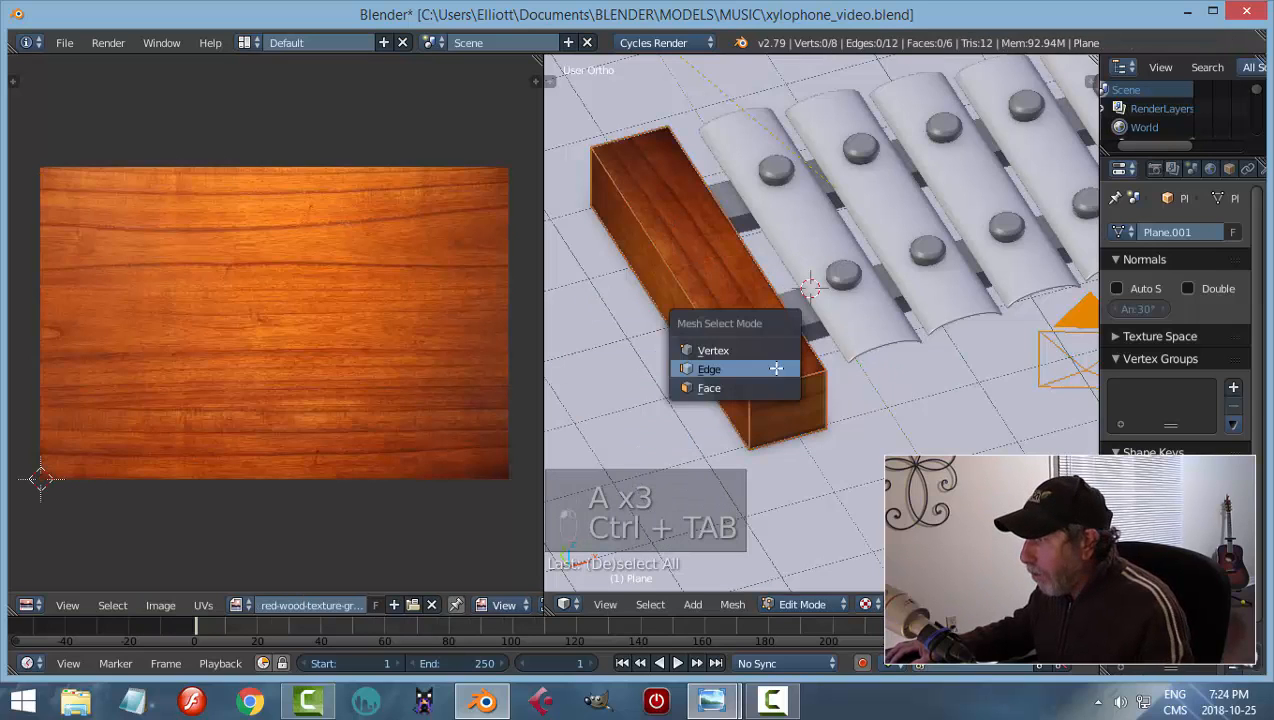
click(740, 388)
right_click(749, 324)
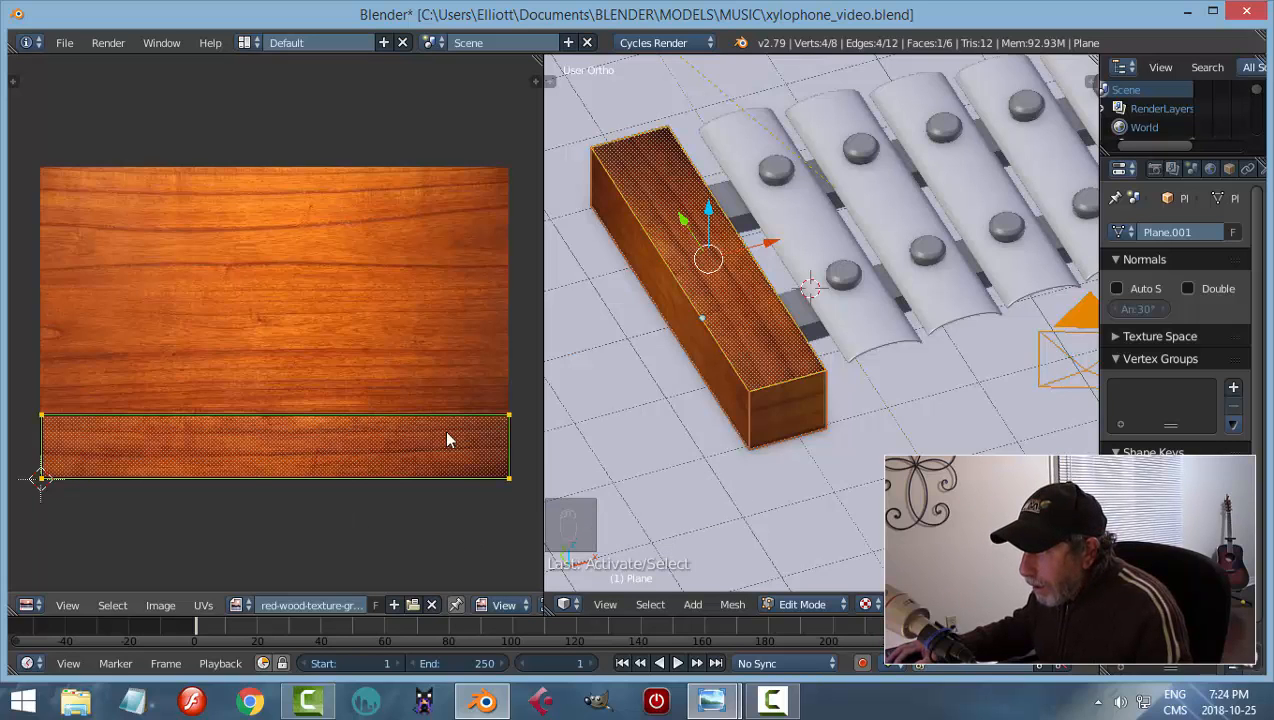
key(g)
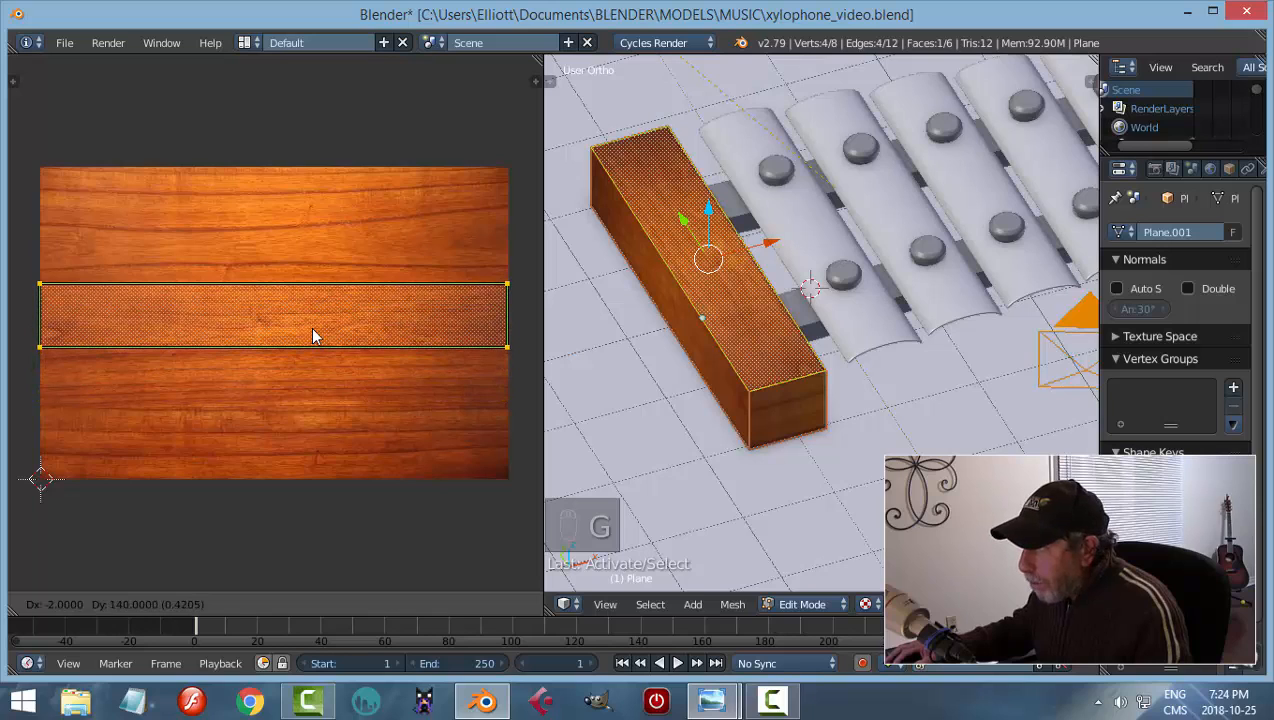
click(312, 336)
key(a)
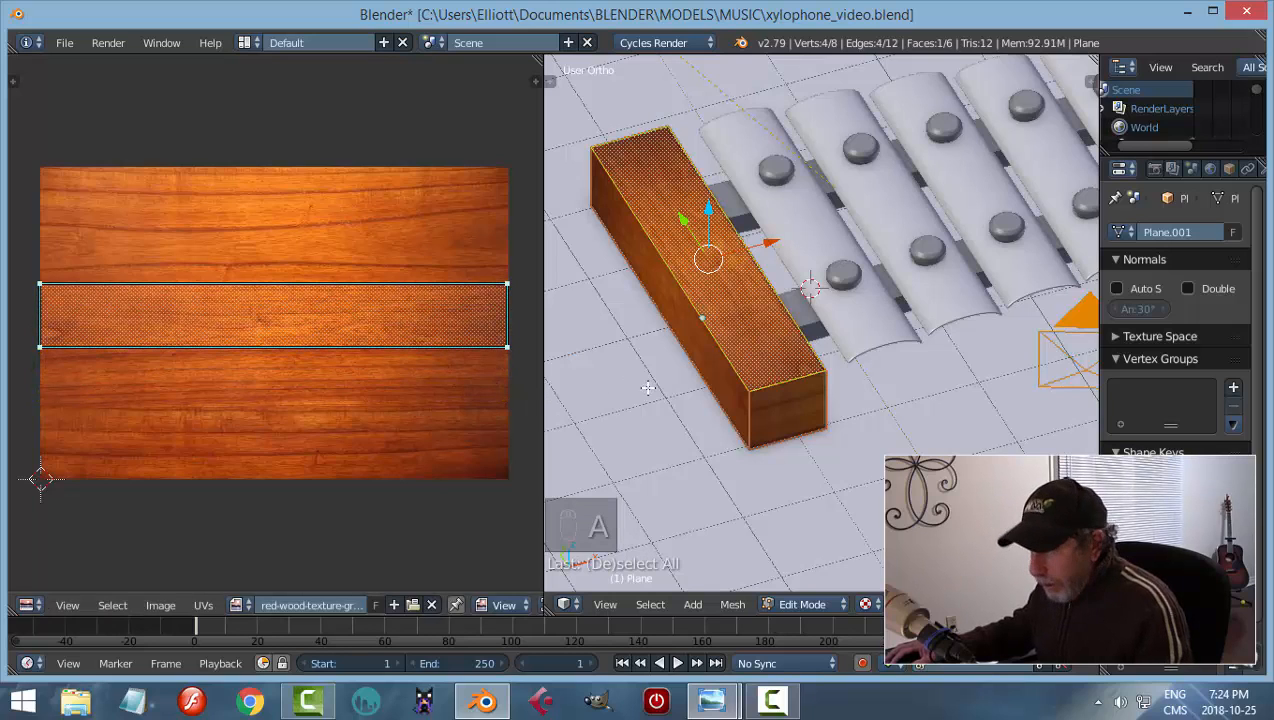
key(a)
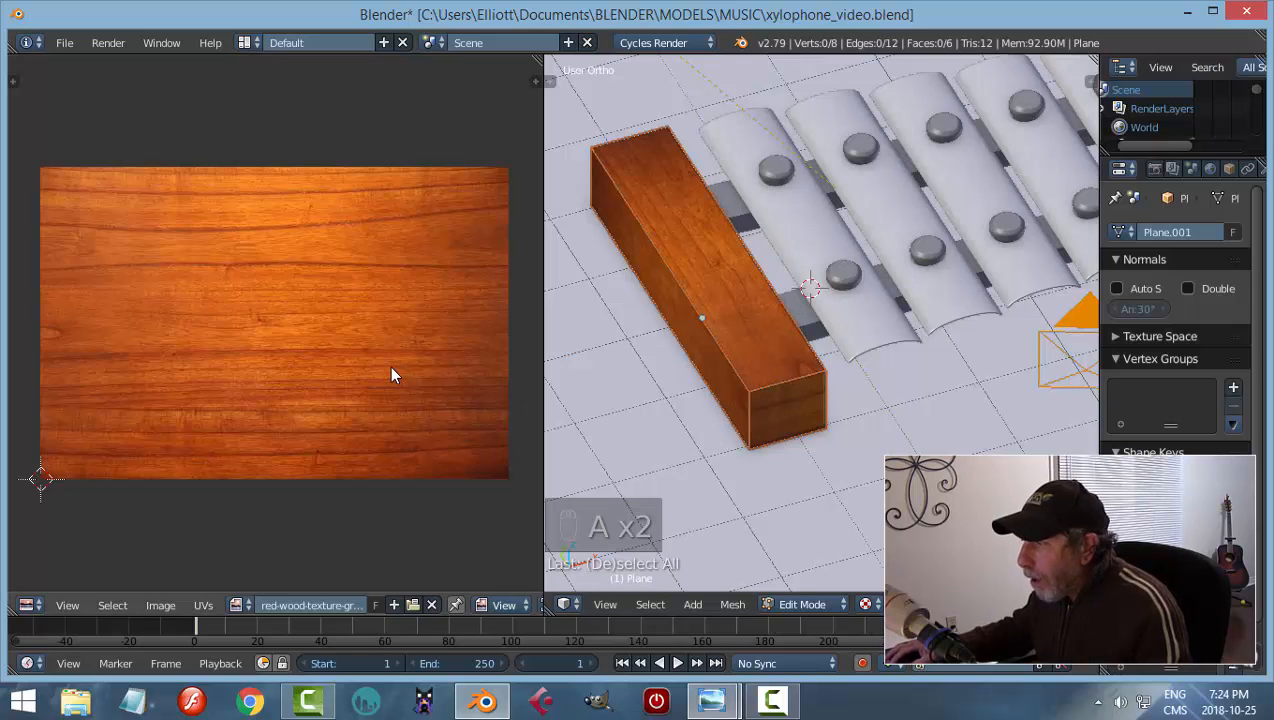
Reselect the block's top face and move its whole UV island down about 70 pixels onto the darker grain, then clear the selection
mouse_move(748, 432)
middle_down()
mouse_move(756, 449)
mouse_move(754, 414)
mouse_move(796, 392)
middle_up()
key(Tab)
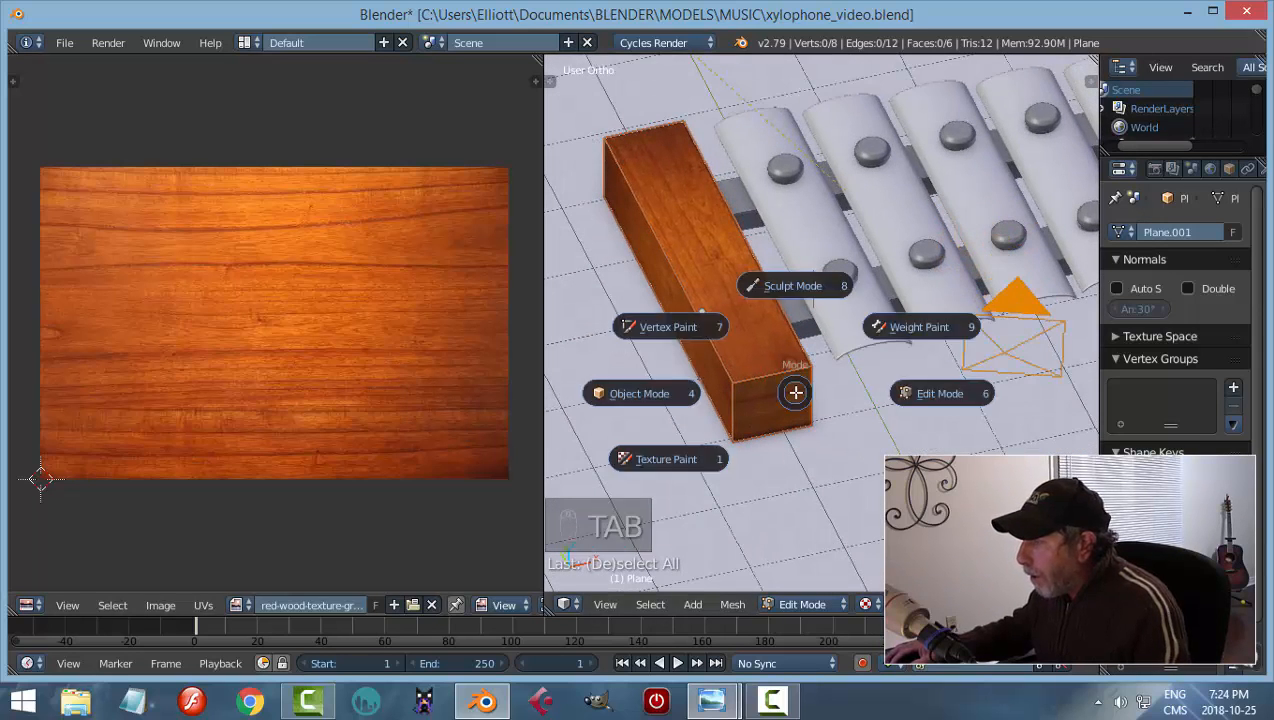
click(907, 394)
right_click(759, 347)
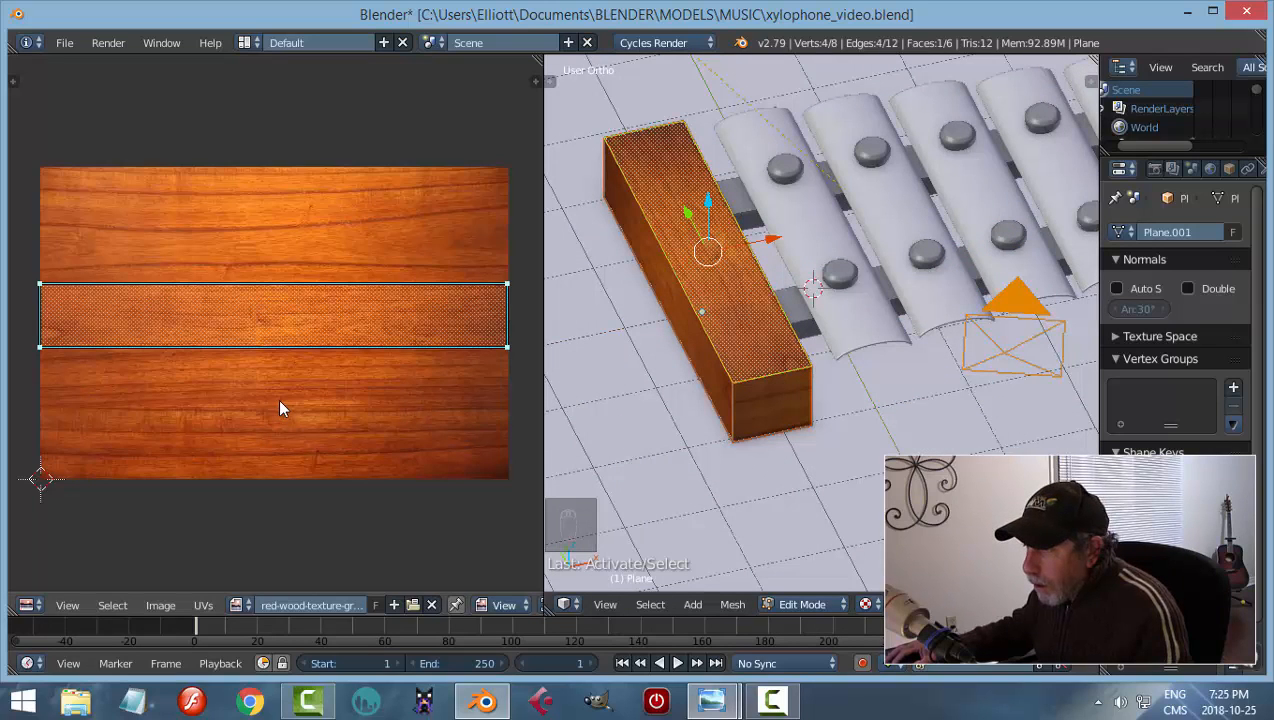
key(g)
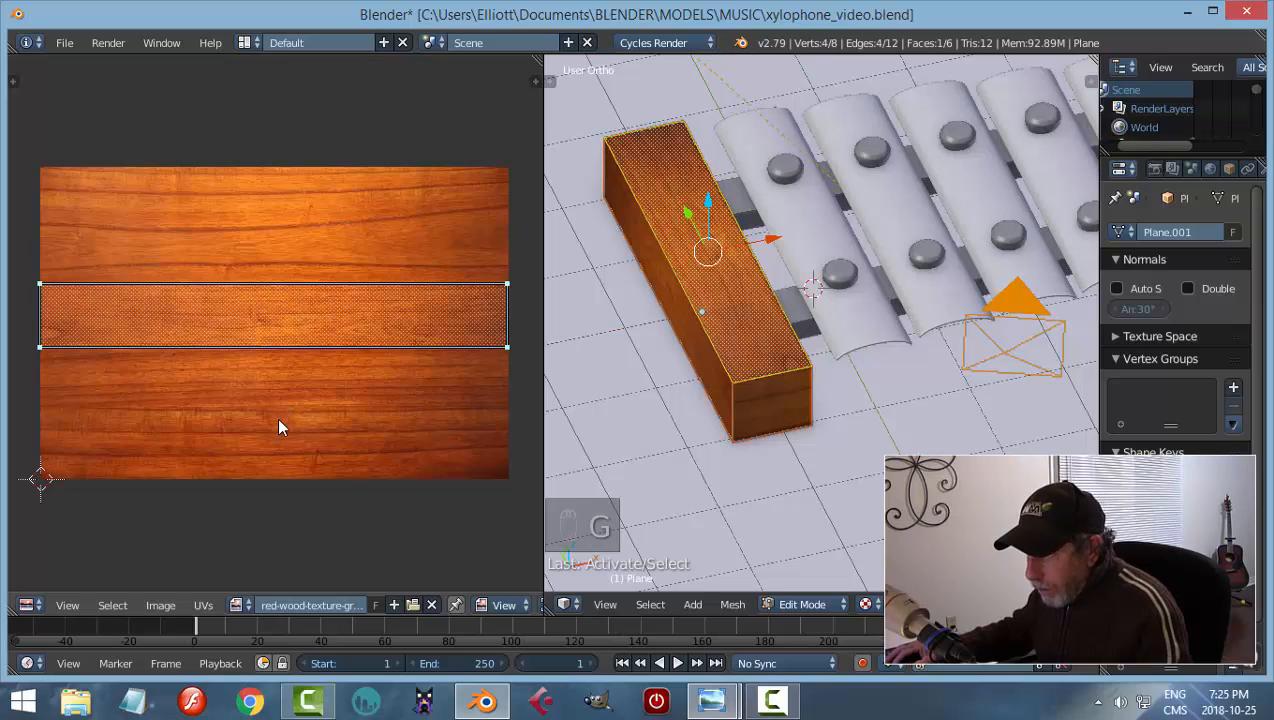
right_click(284, 331)
key(g)
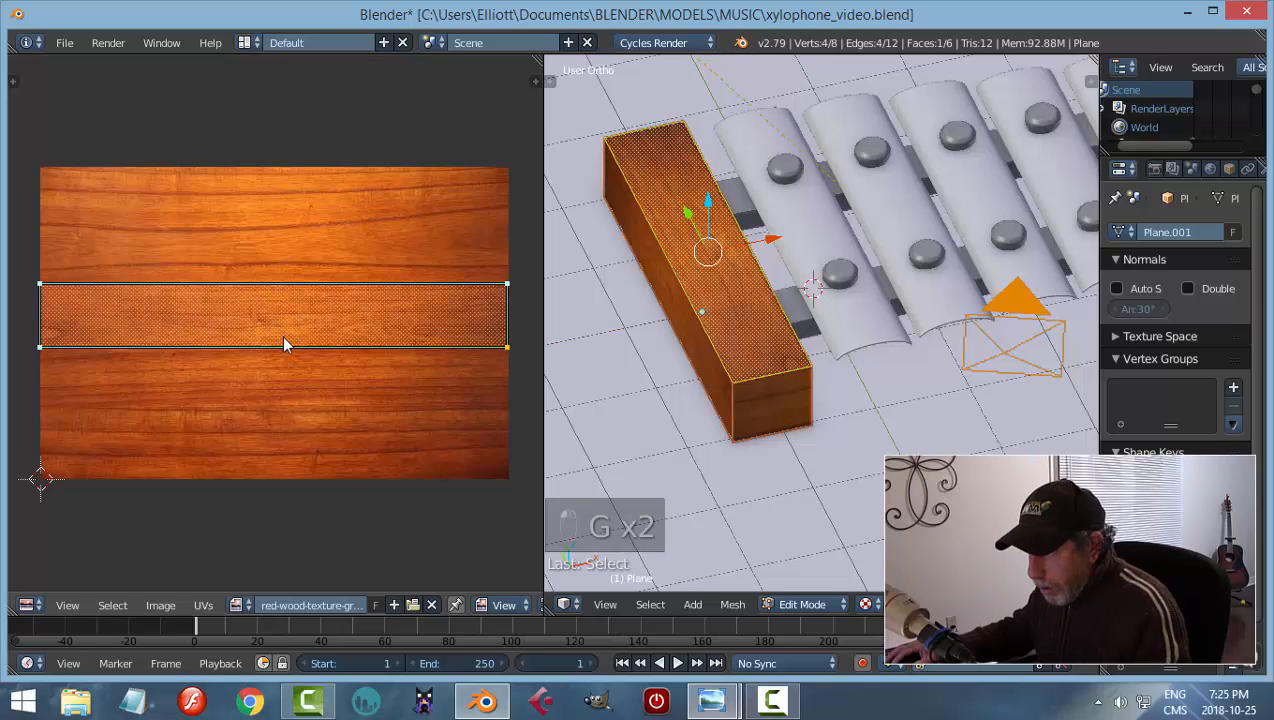
right_click(281, 357)
key(a)
key(a)
key(a)
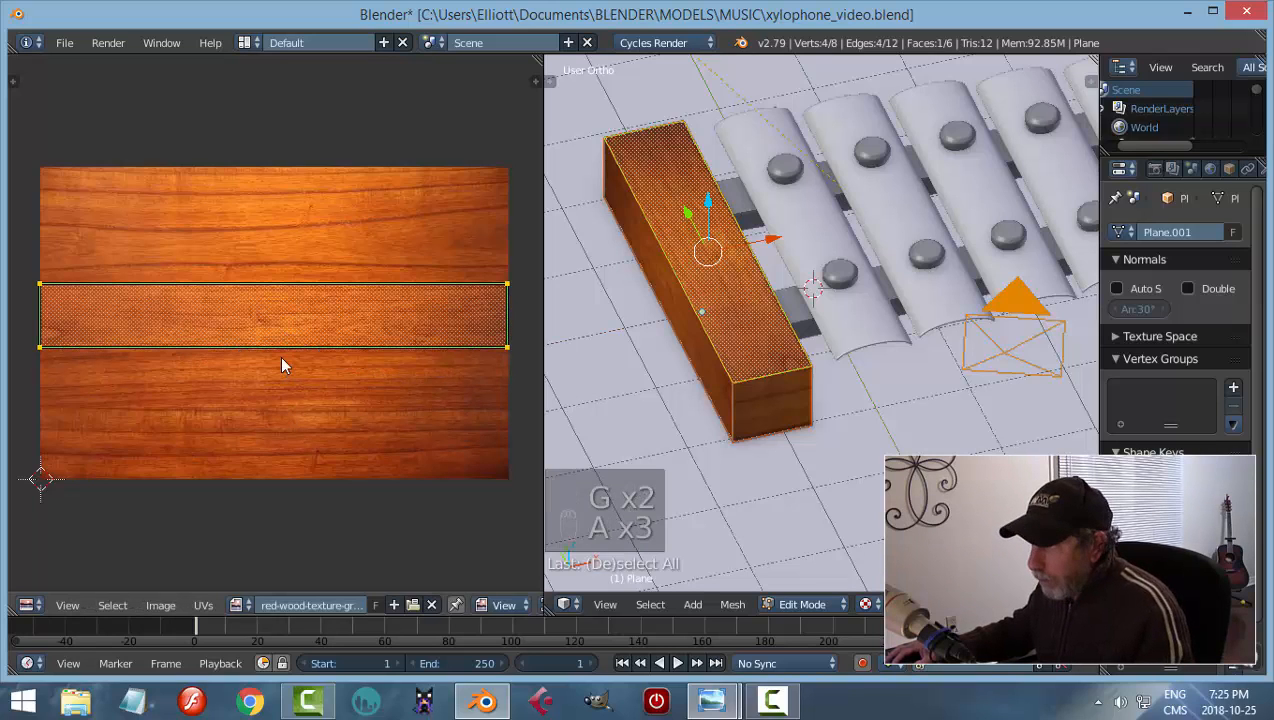
key(g)
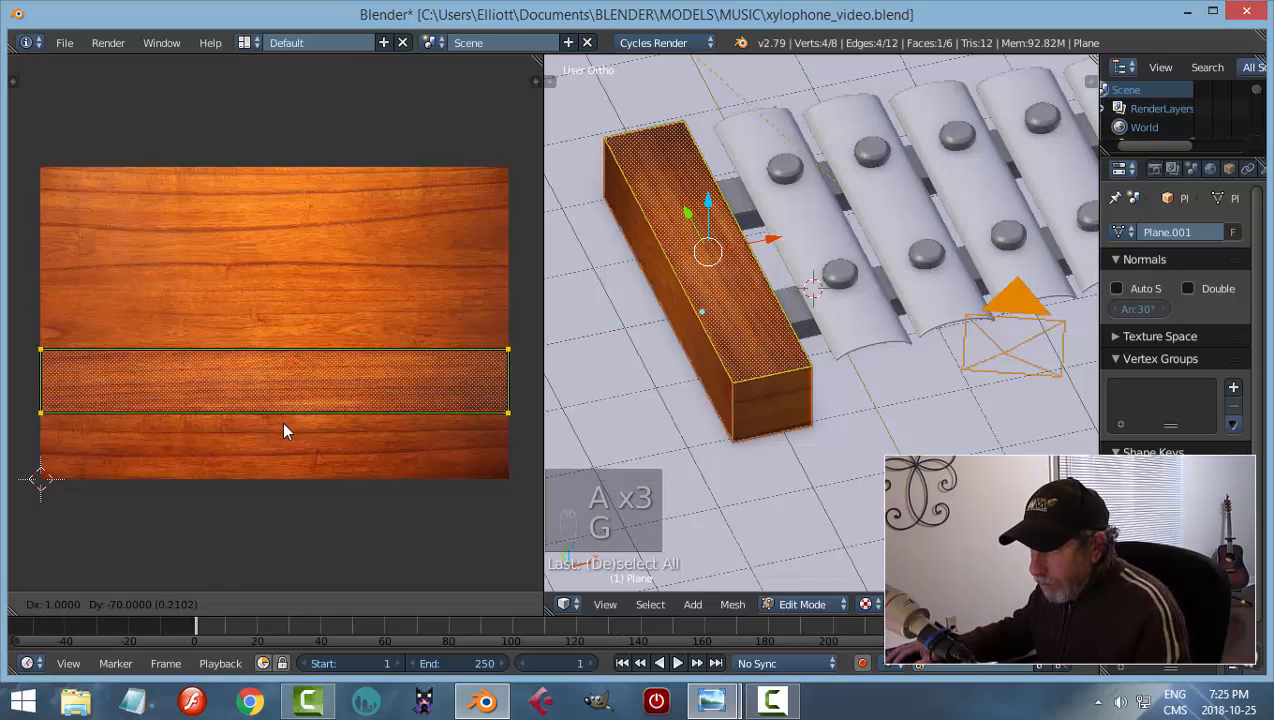
click(282, 430)
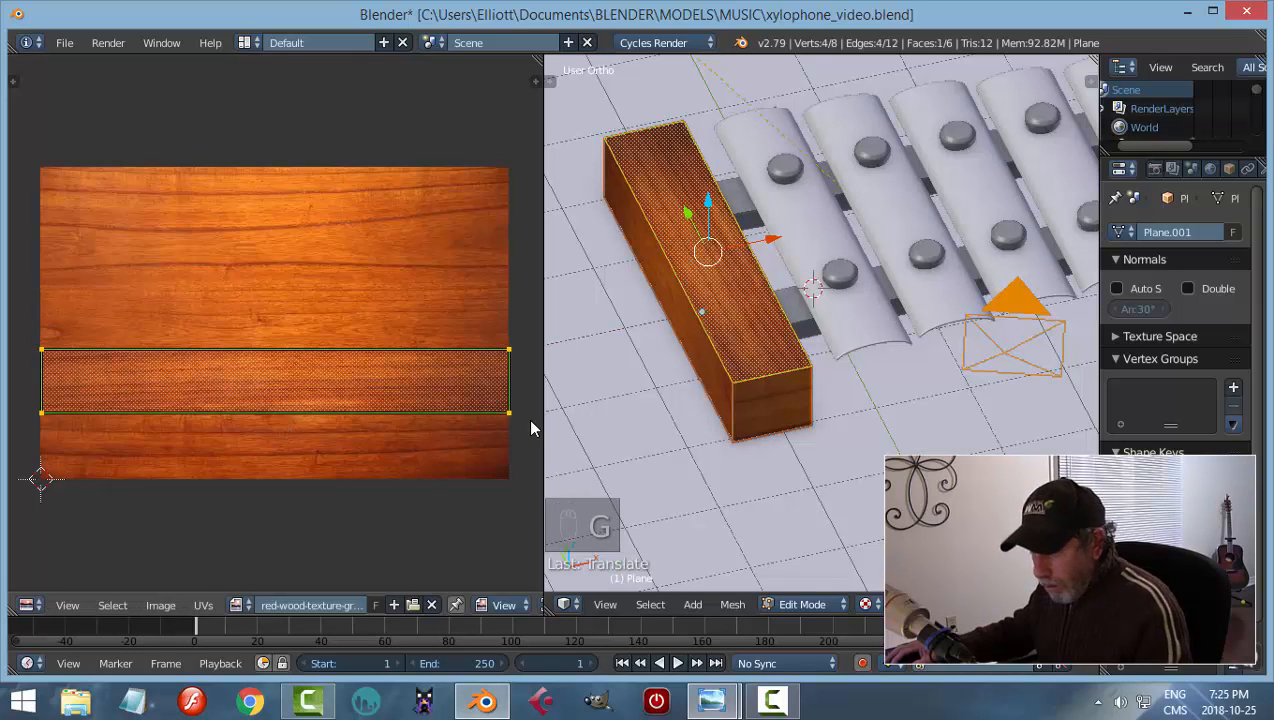
key(Tab)
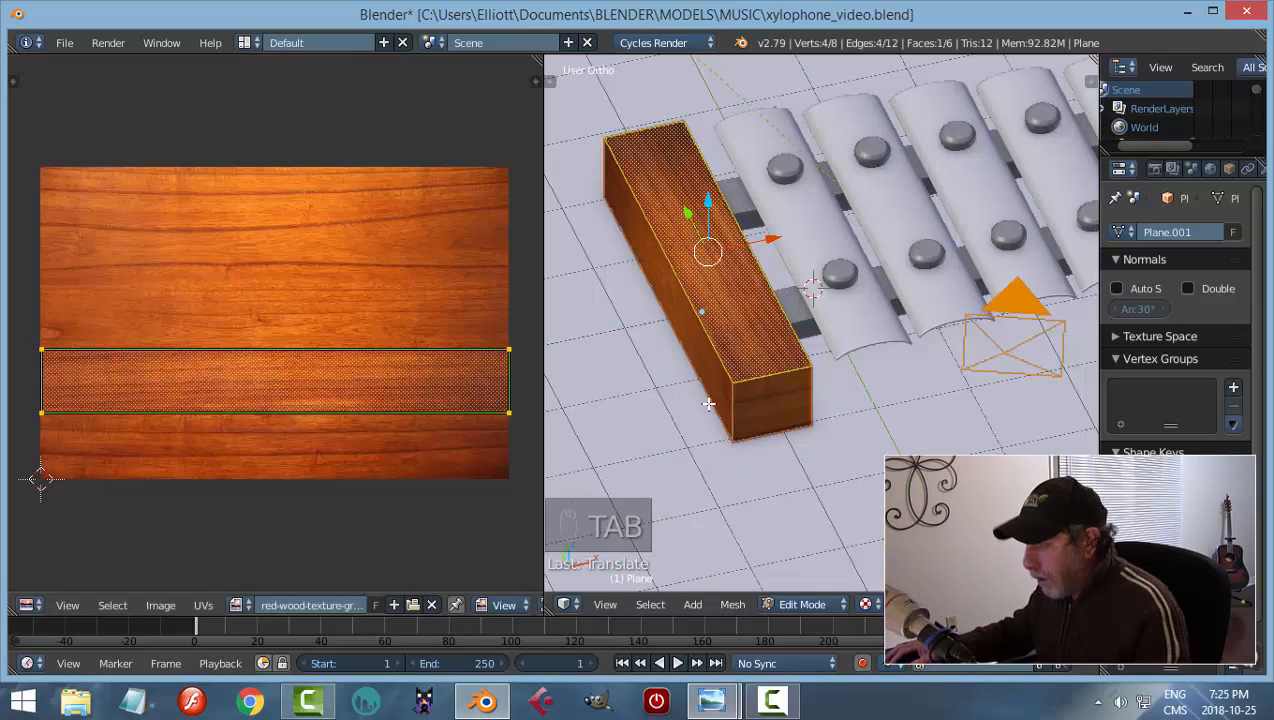
key(a)
key(a)
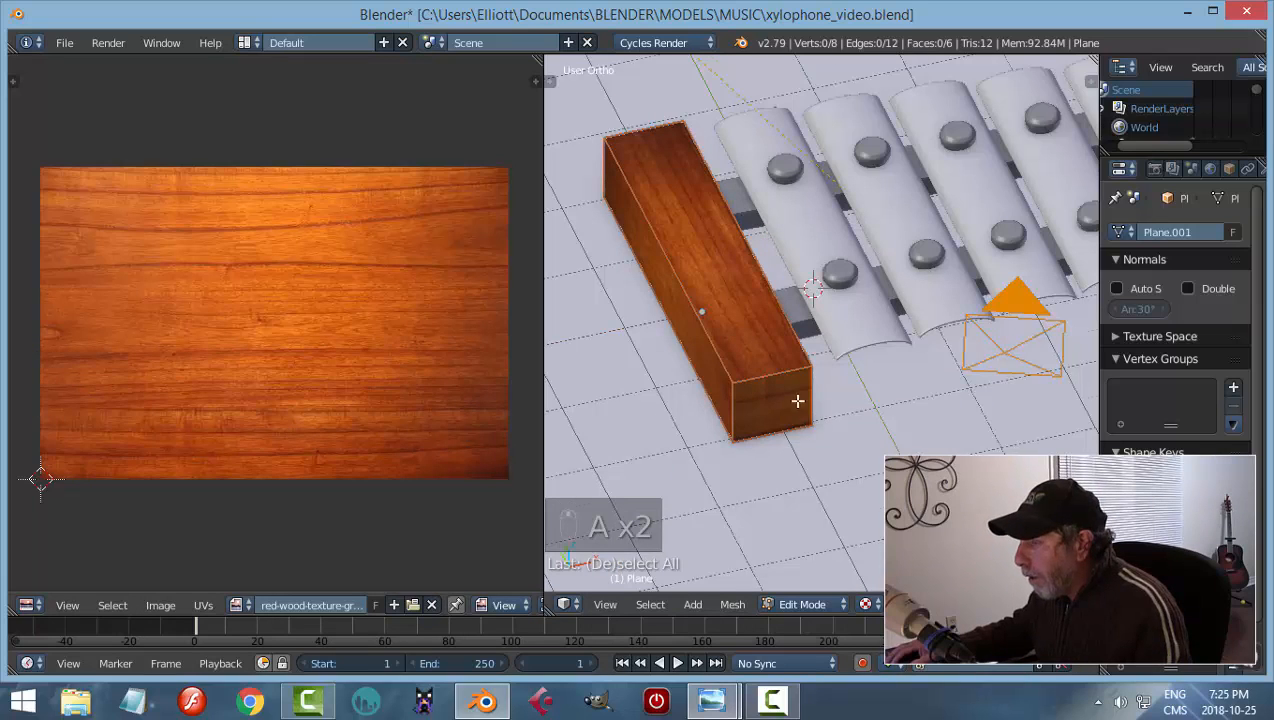
Rotate the near end face's UV island 90°, move it to just right of the wood image's center, and return to Object Mode
shift+middle_drag(797, 401, 759, 339)
right_click(738, 343)
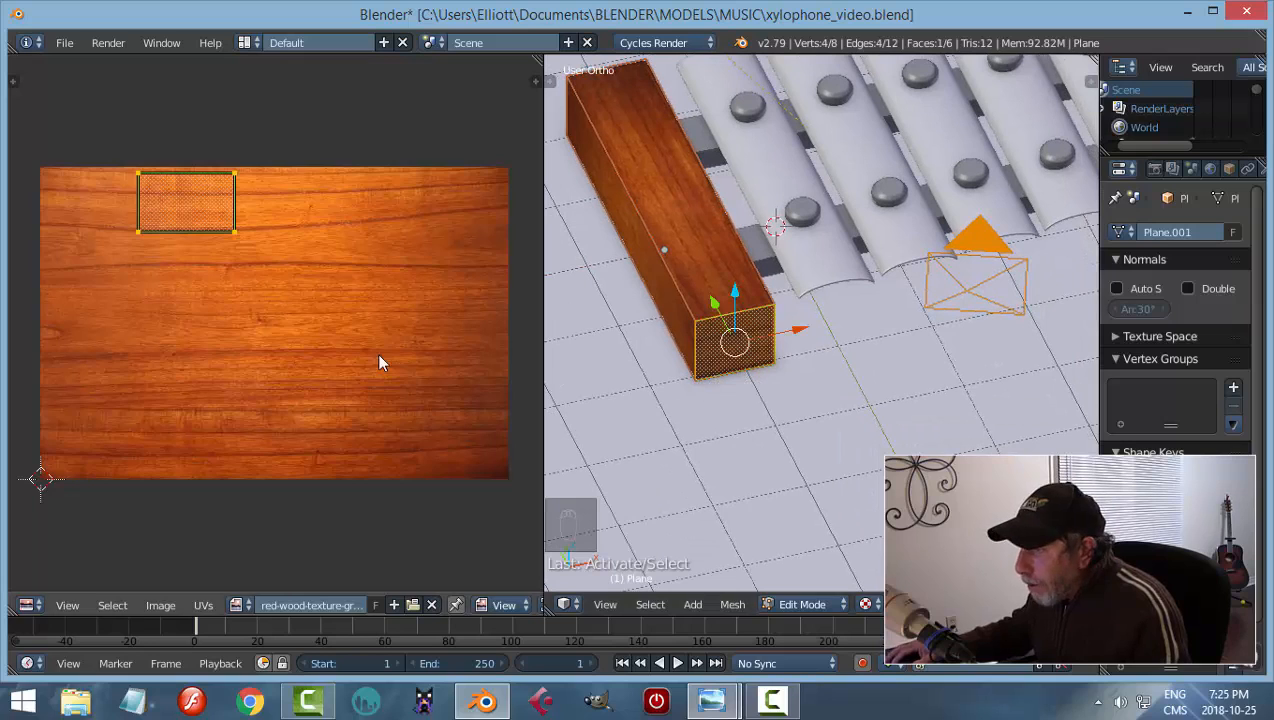
text(r90)
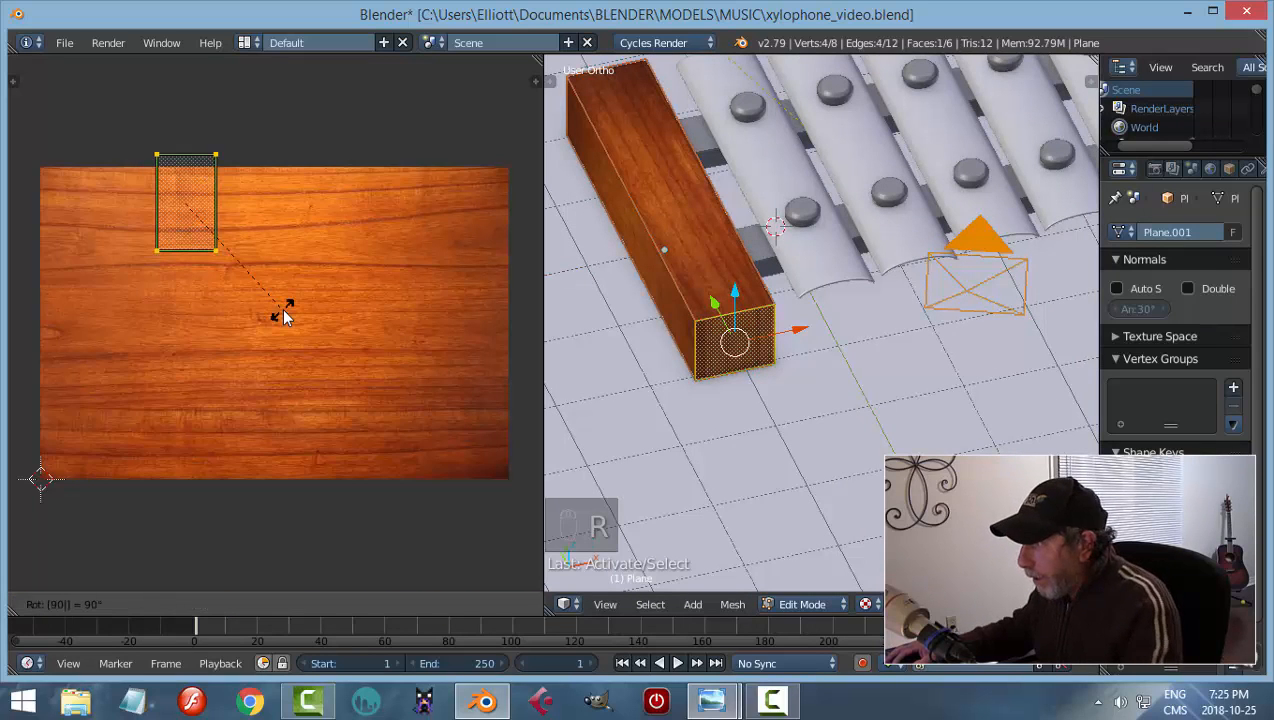
key(Return)
key(g)
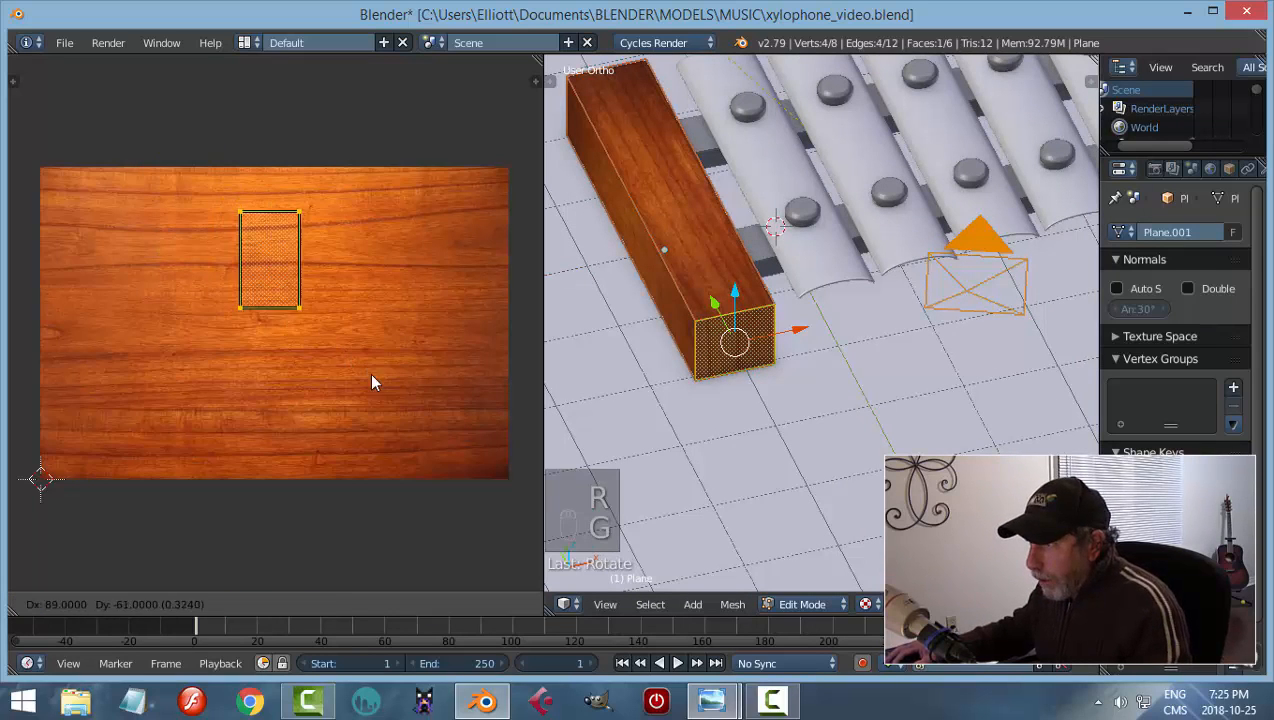
click(429, 417)
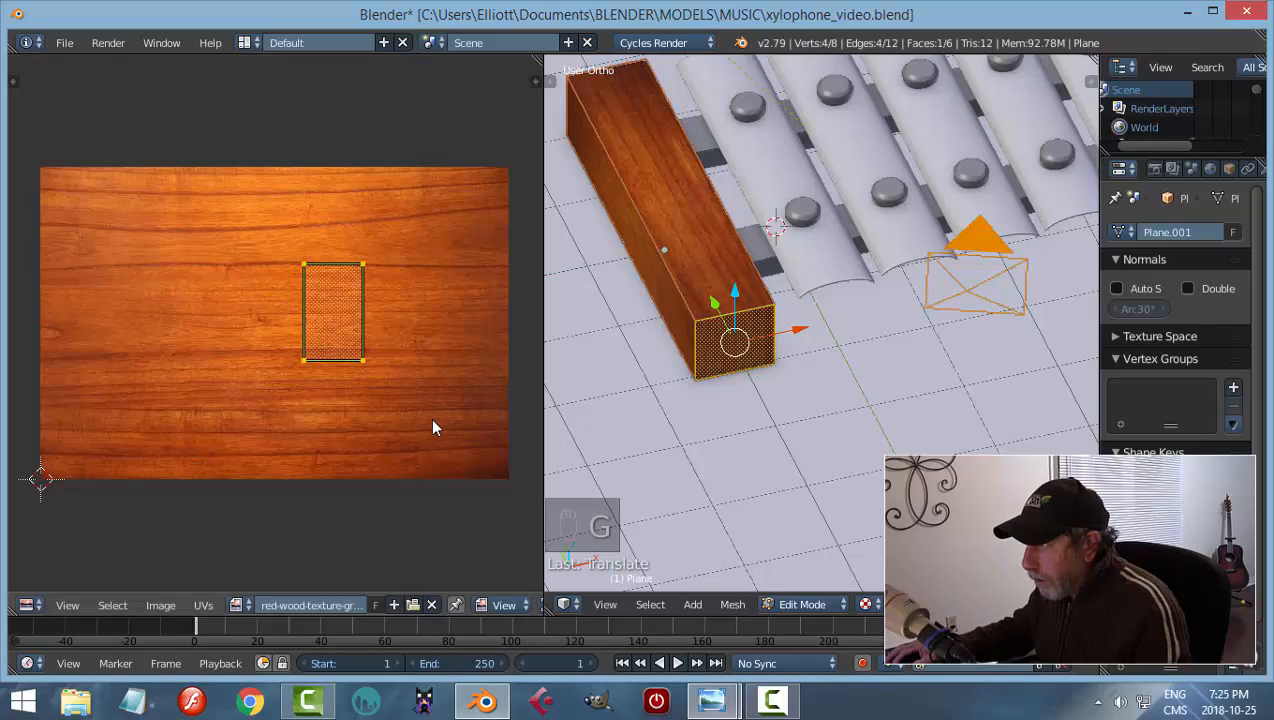
key(a)
key(Tab)
click(529, 420)
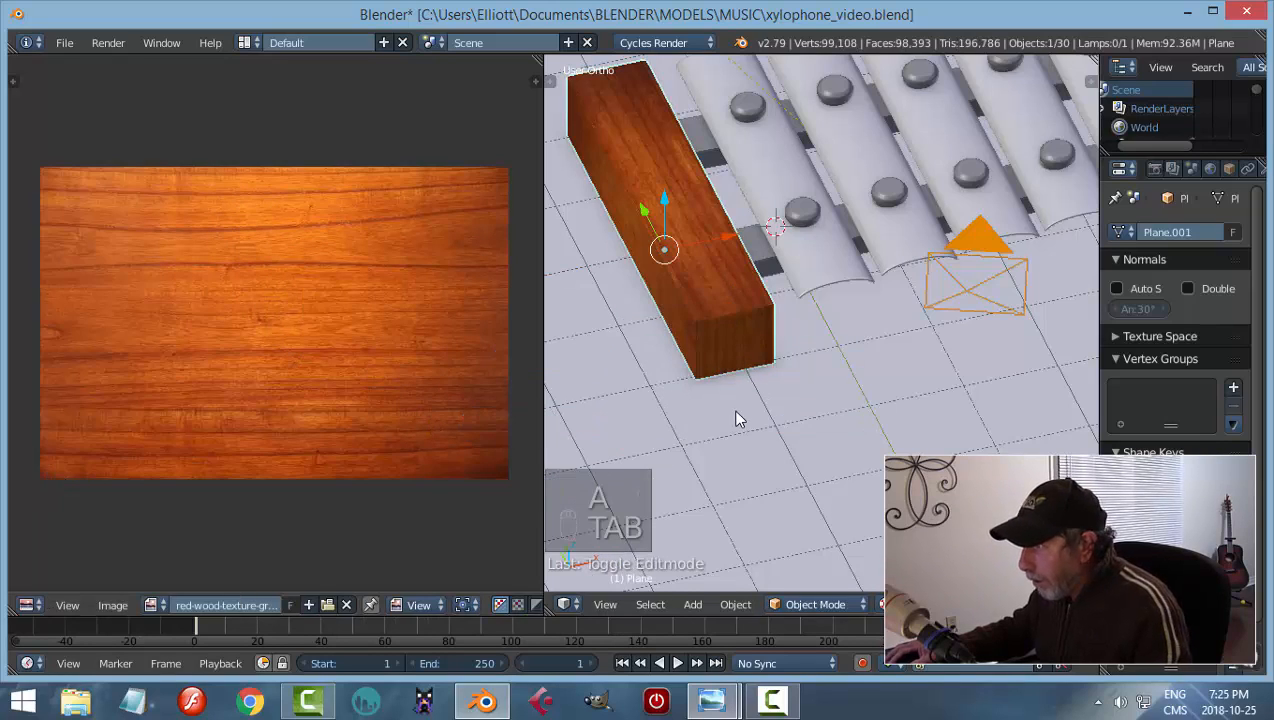
Rotate the opposite end face's UV island 90°, move it to the left middle of the wood image, and return to Object Mode
middle_drag(763, 389, 1058, 321)
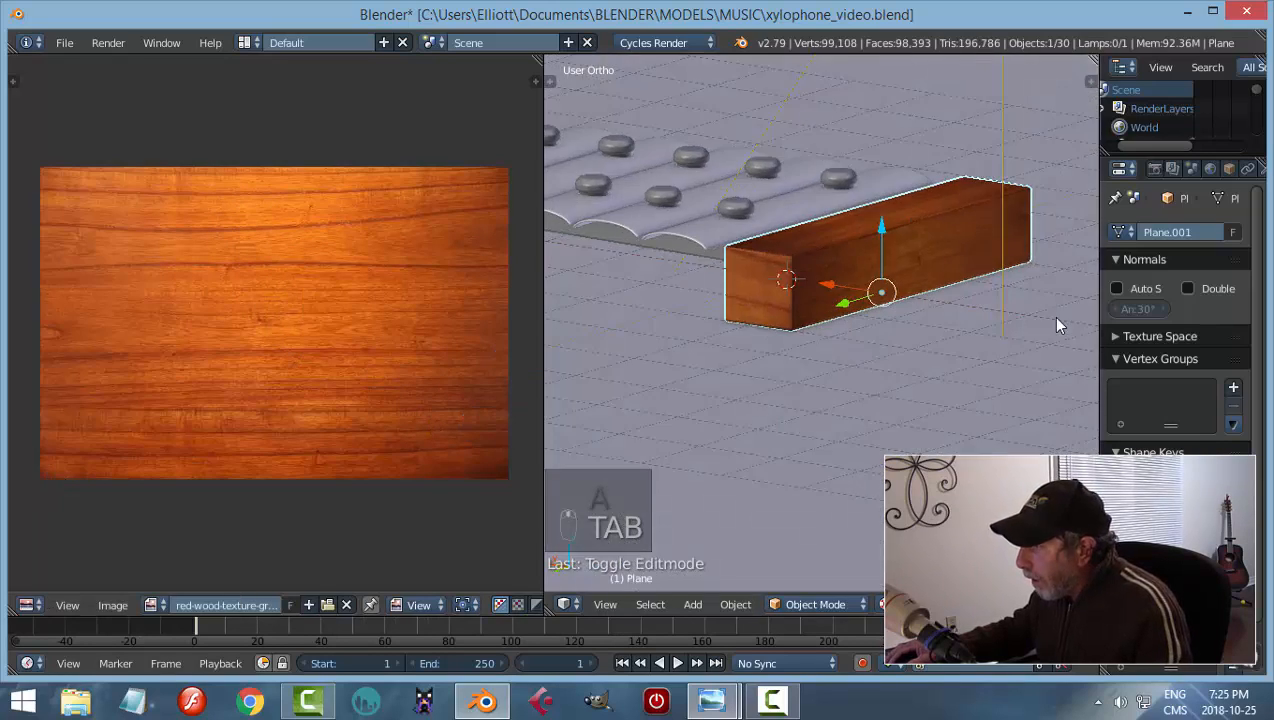
key(Tab)
click(905, 285)
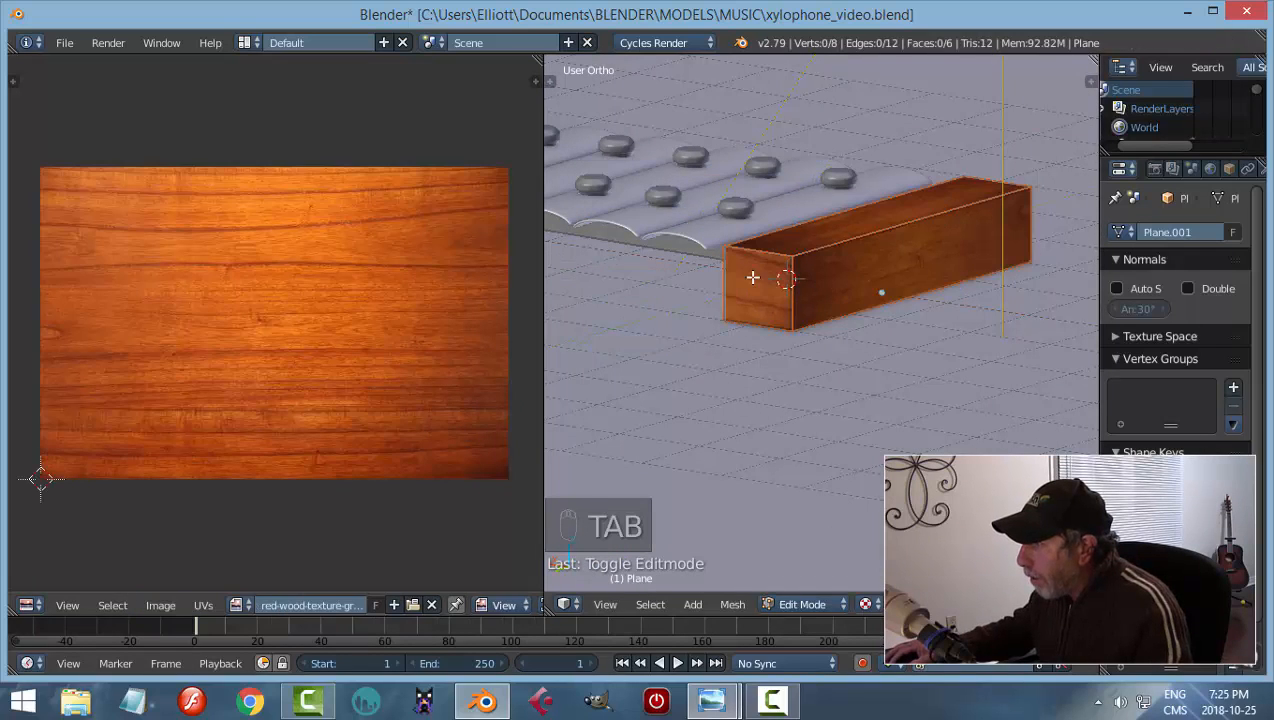
right_click(757, 288)
text(r)
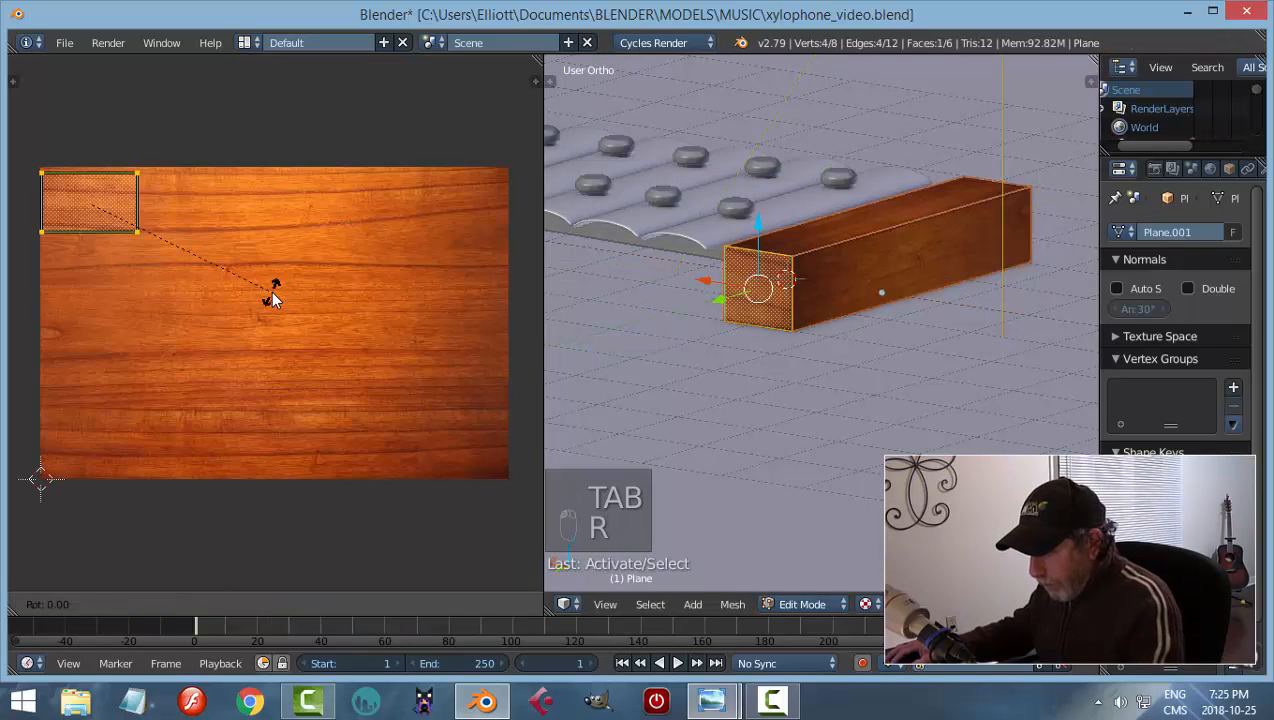
text(90)
key(Return)
key(g)
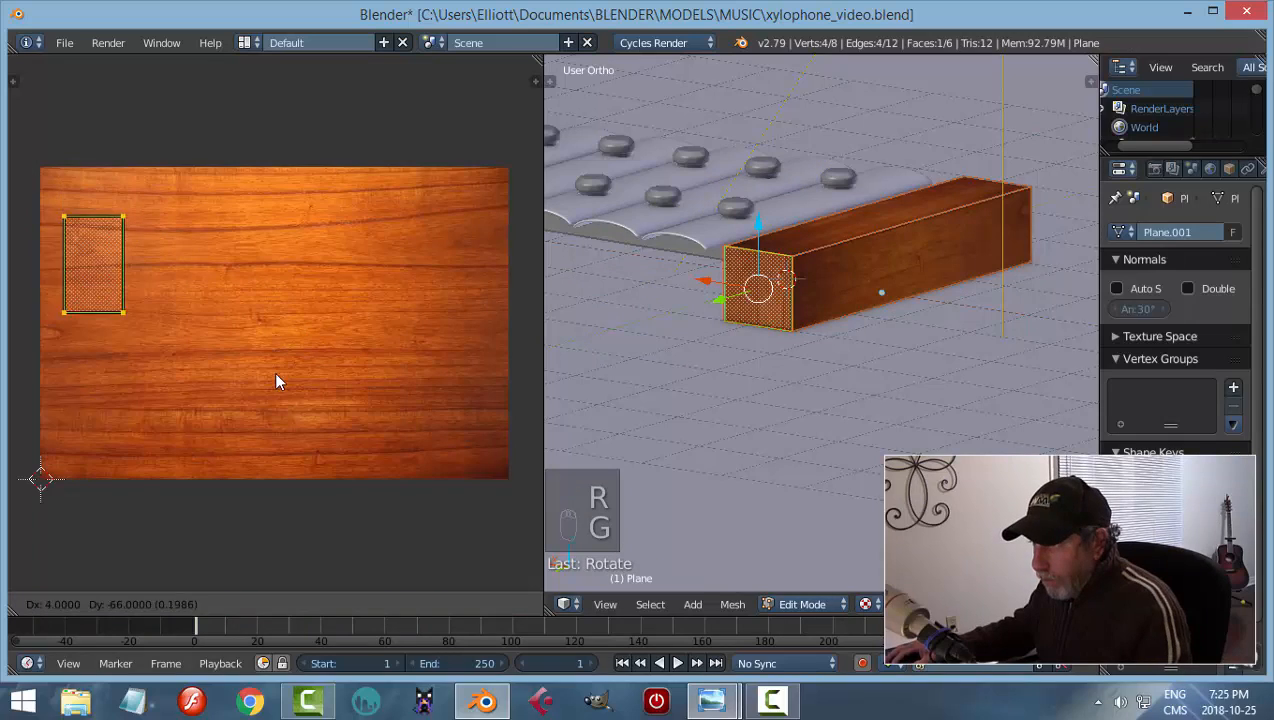
click(300, 409)
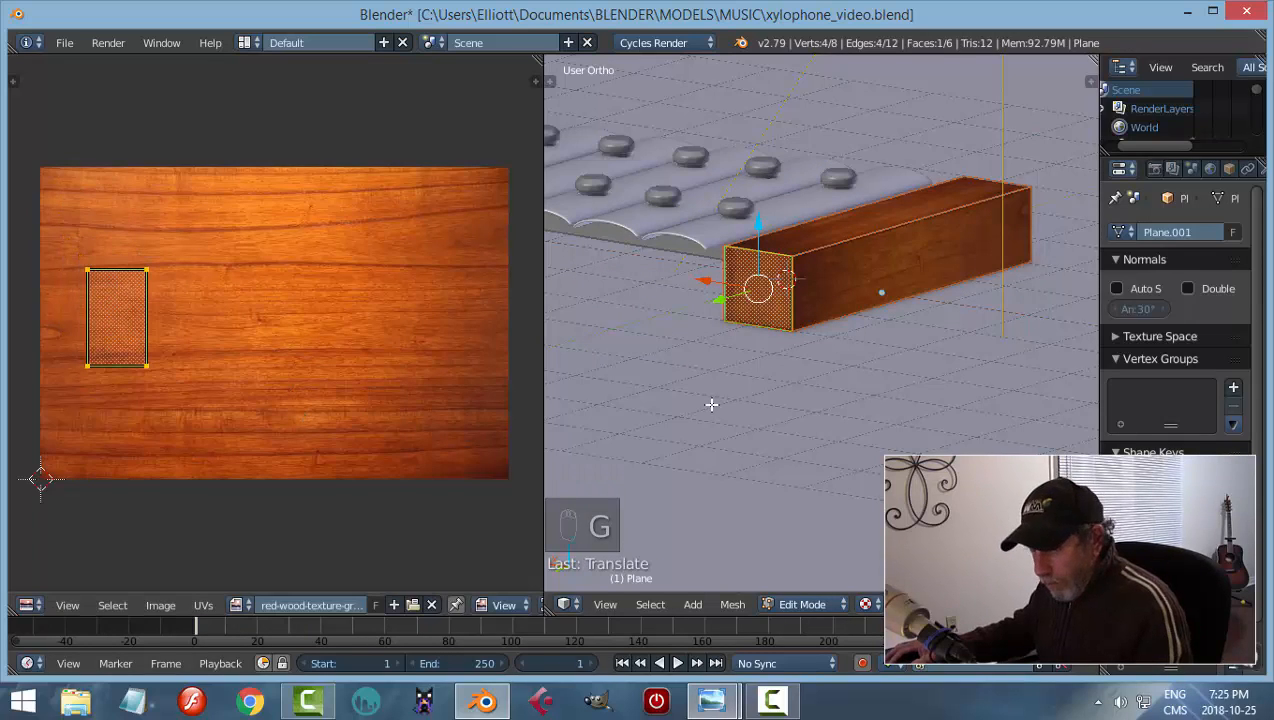
key(a)
key(Tab)
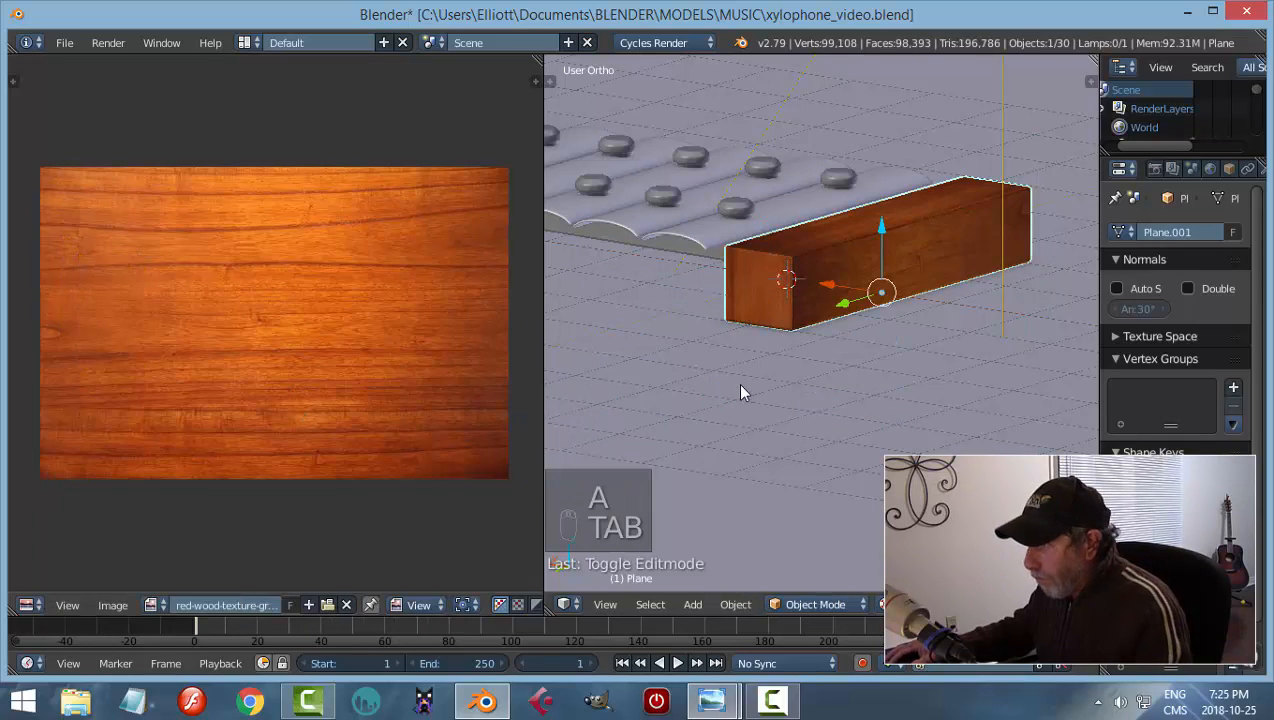
Select the wooden block and move its near end face's UV island about 19 pixels left and 9 up, returning to Object Mode
middle_drag(751, 387, 1015, 421)
middle_drag(937, 386, 838, 323)
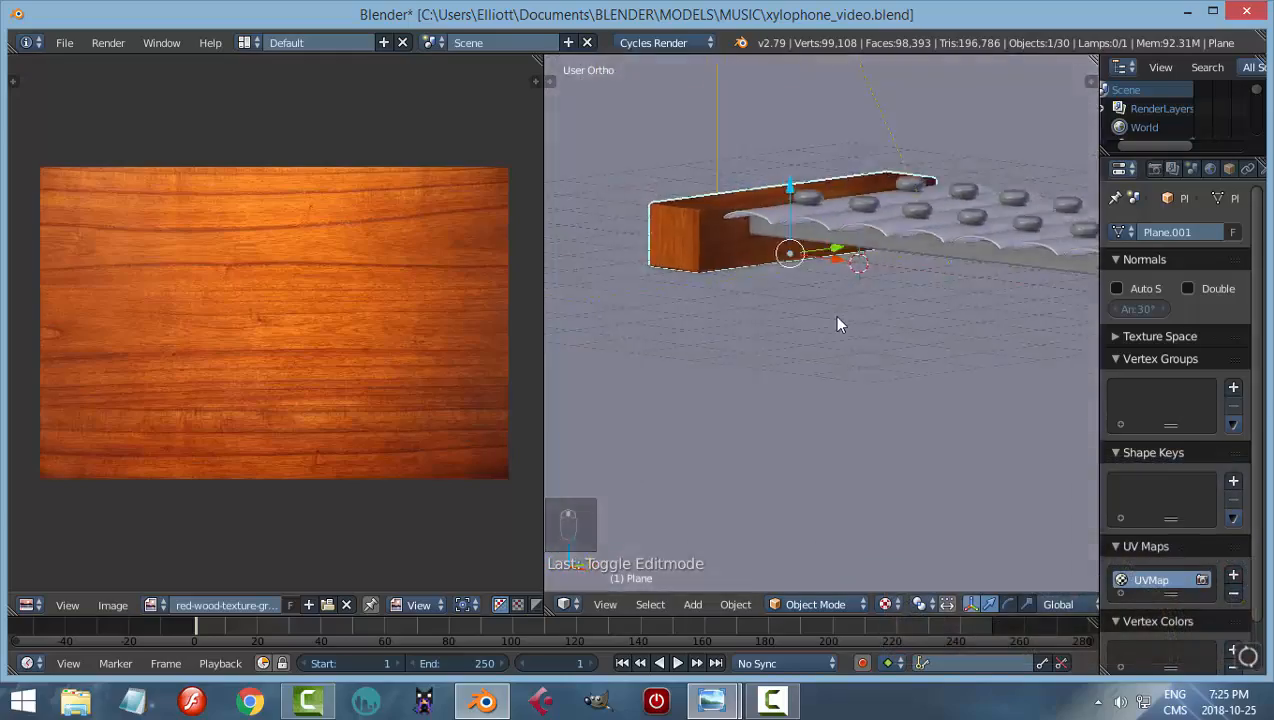
middle_drag(838, 323, 725, 290)
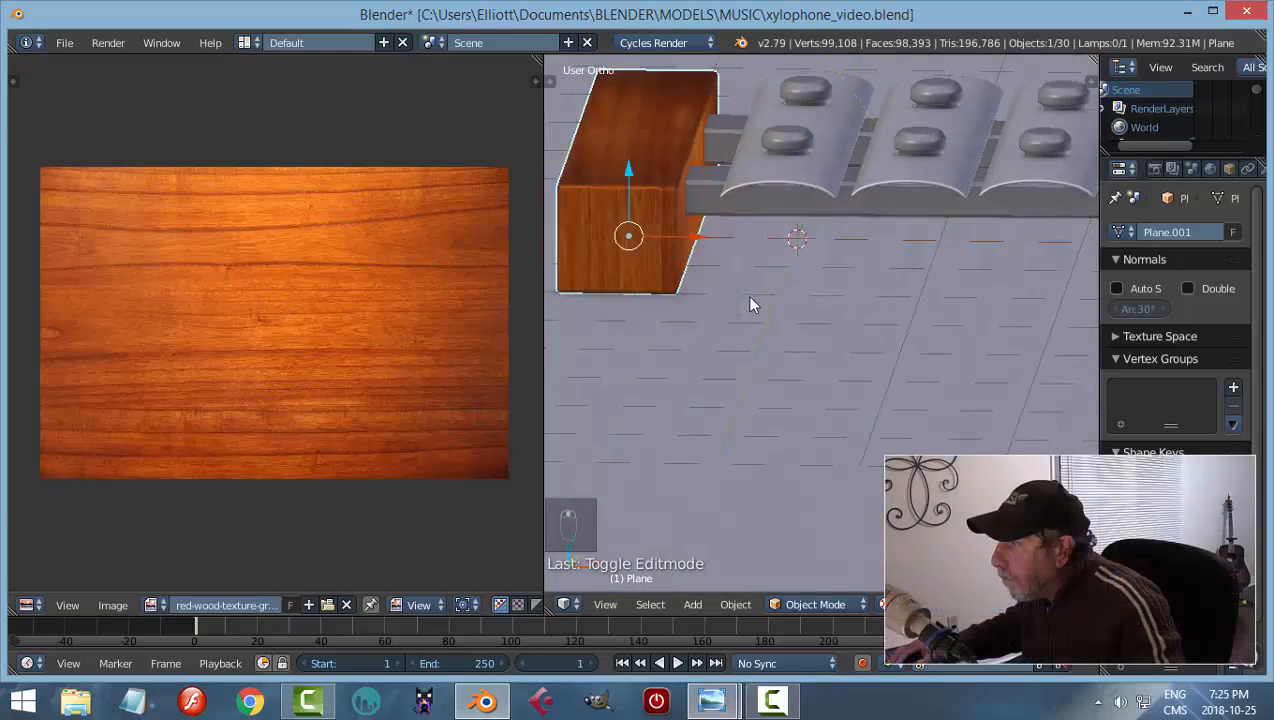
right_click(662, 208)
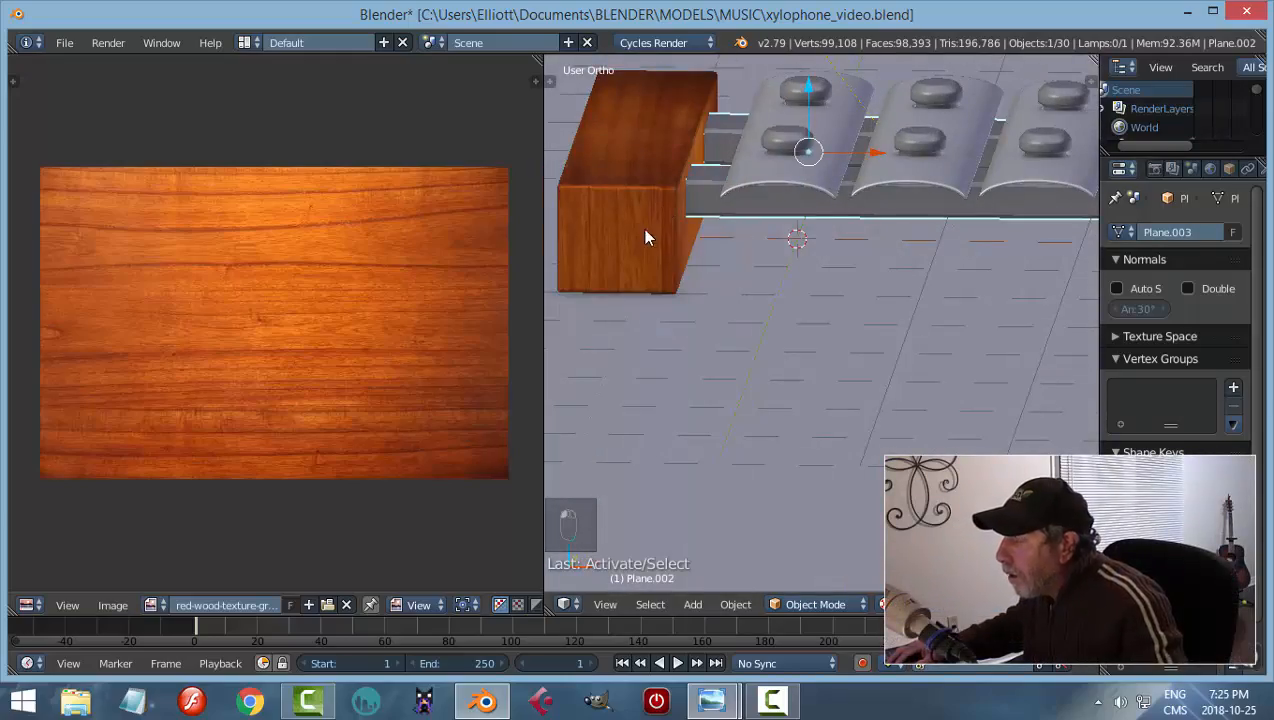
right_click(645, 237)
key(Tab)
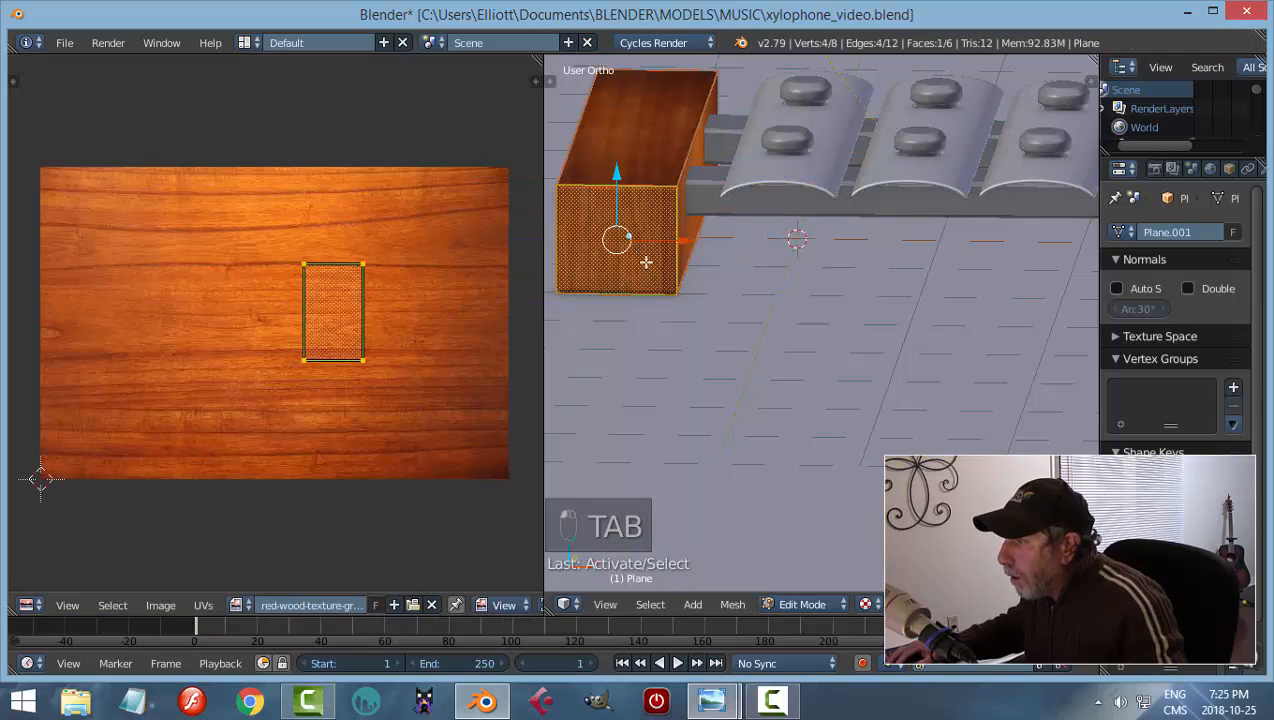
scroll(666, 276, up, 2)
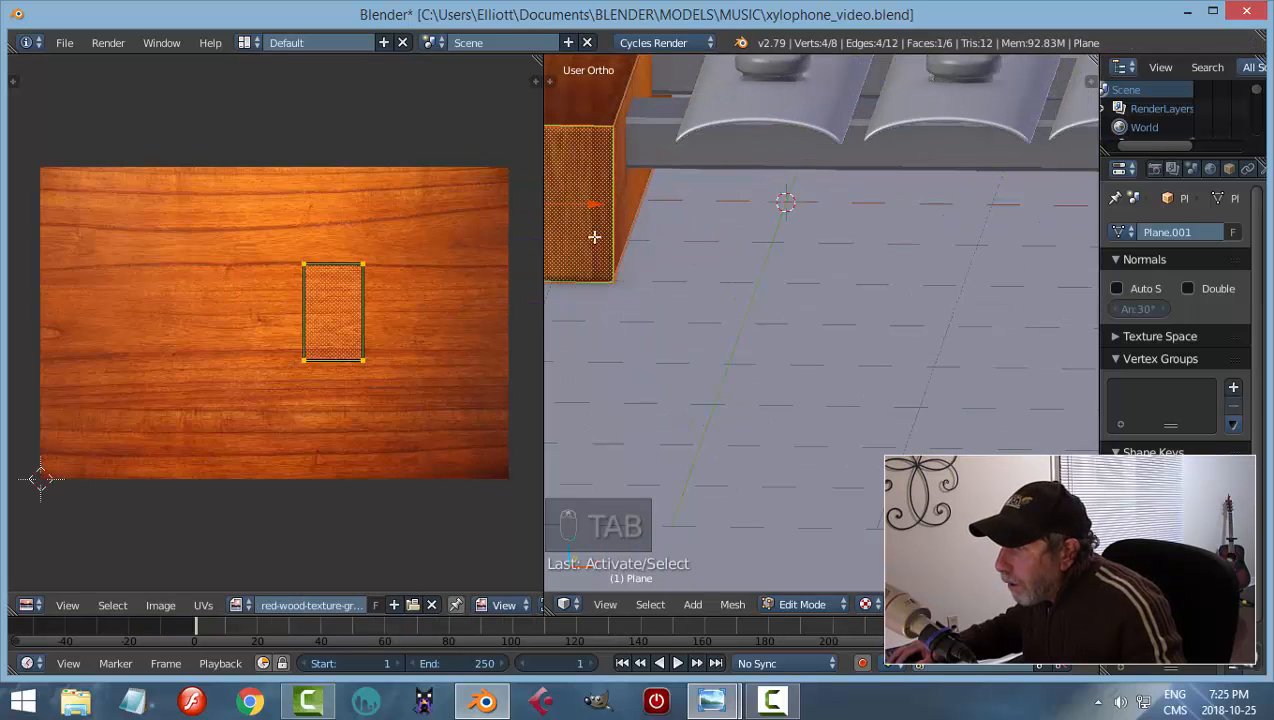
scroll(597, 239, up, 1)
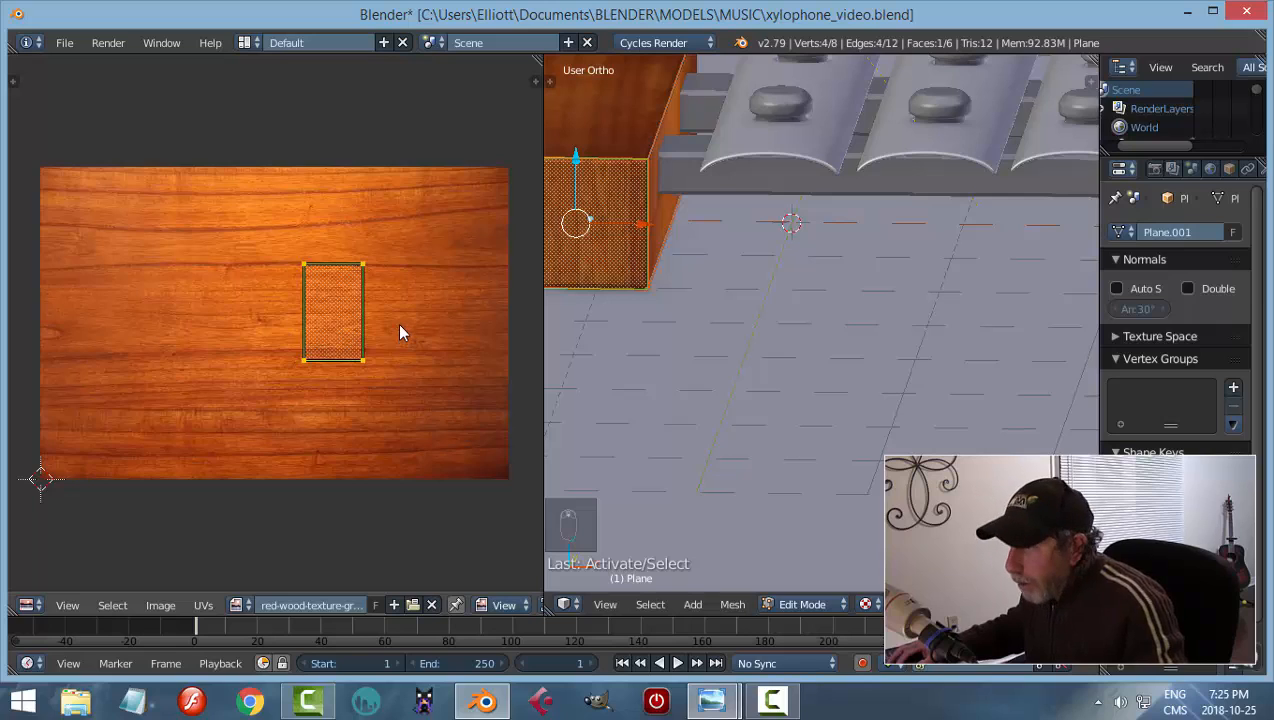
key(g)
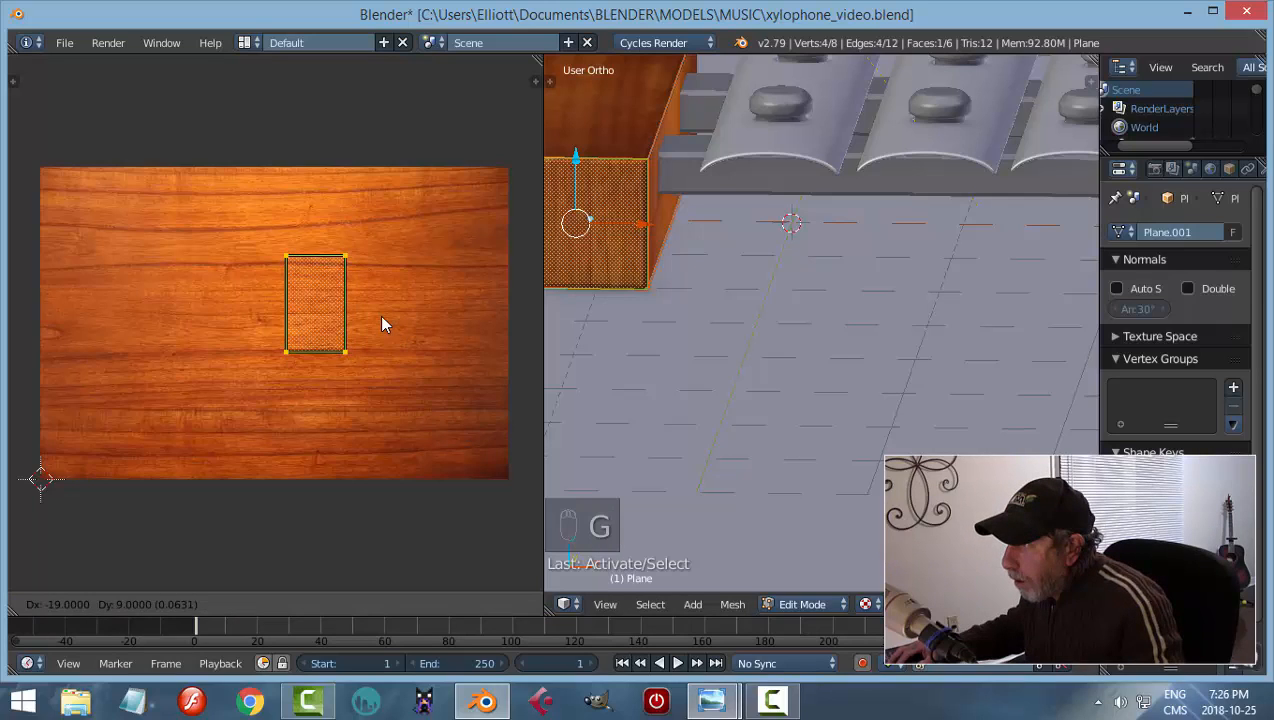
click(381, 323)
middle_drag(556, 306, 789, 358)
key(a)
key(Tab)
click(572, 340)
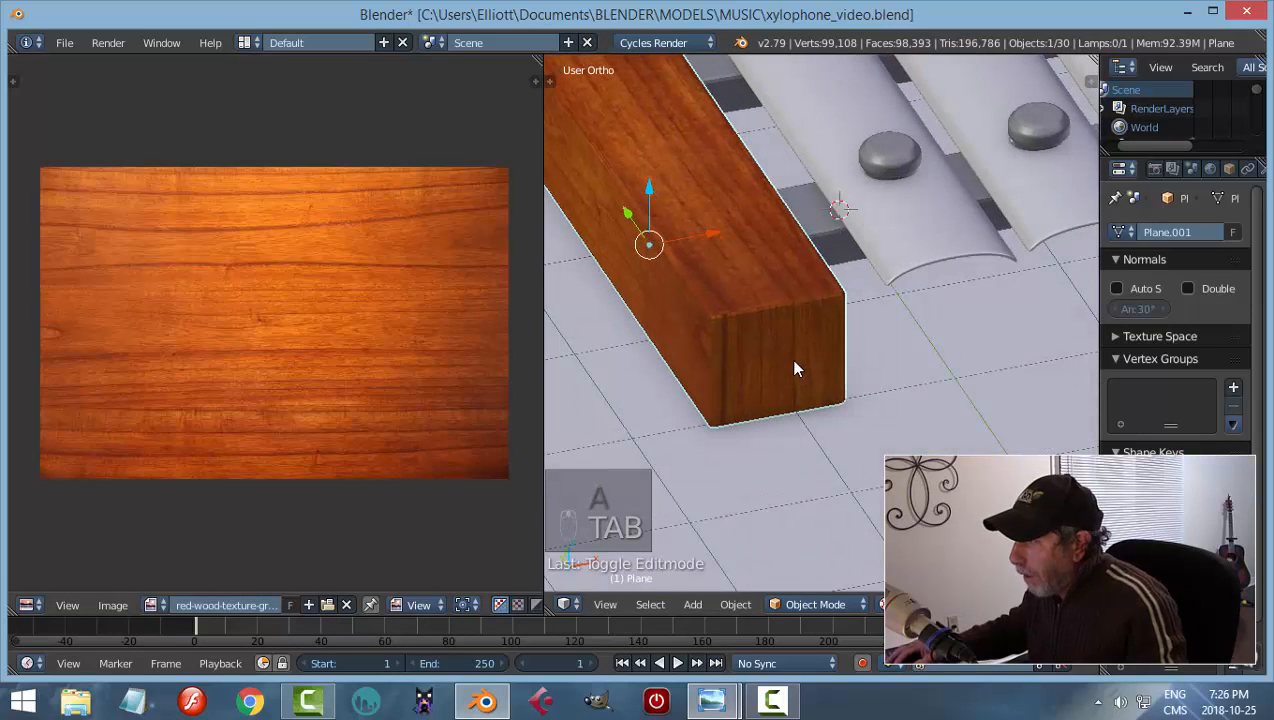
Reopen the wooden block in Edit Mode and move the end face's UV island slightly right and down on the wood image
click(789, 358)
key(Tab)
right_click(745, 356)
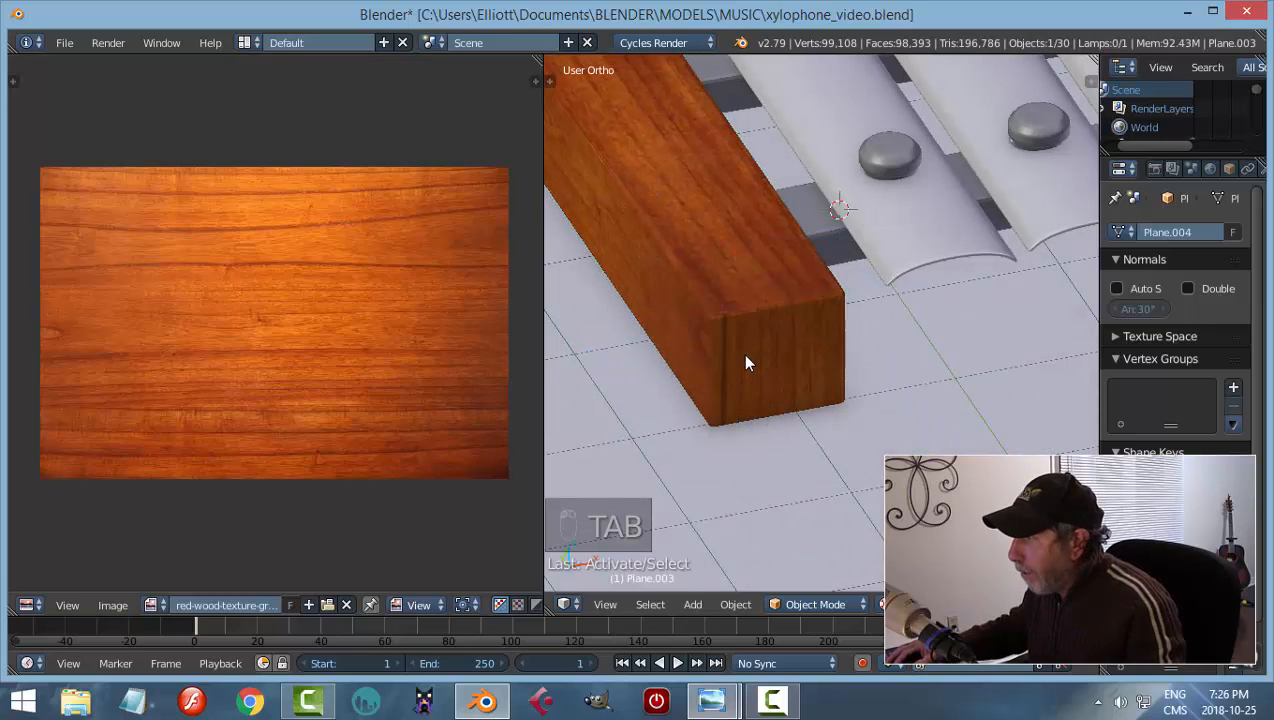
right_click(745, 356)
key(Tab)
click(867, 355)
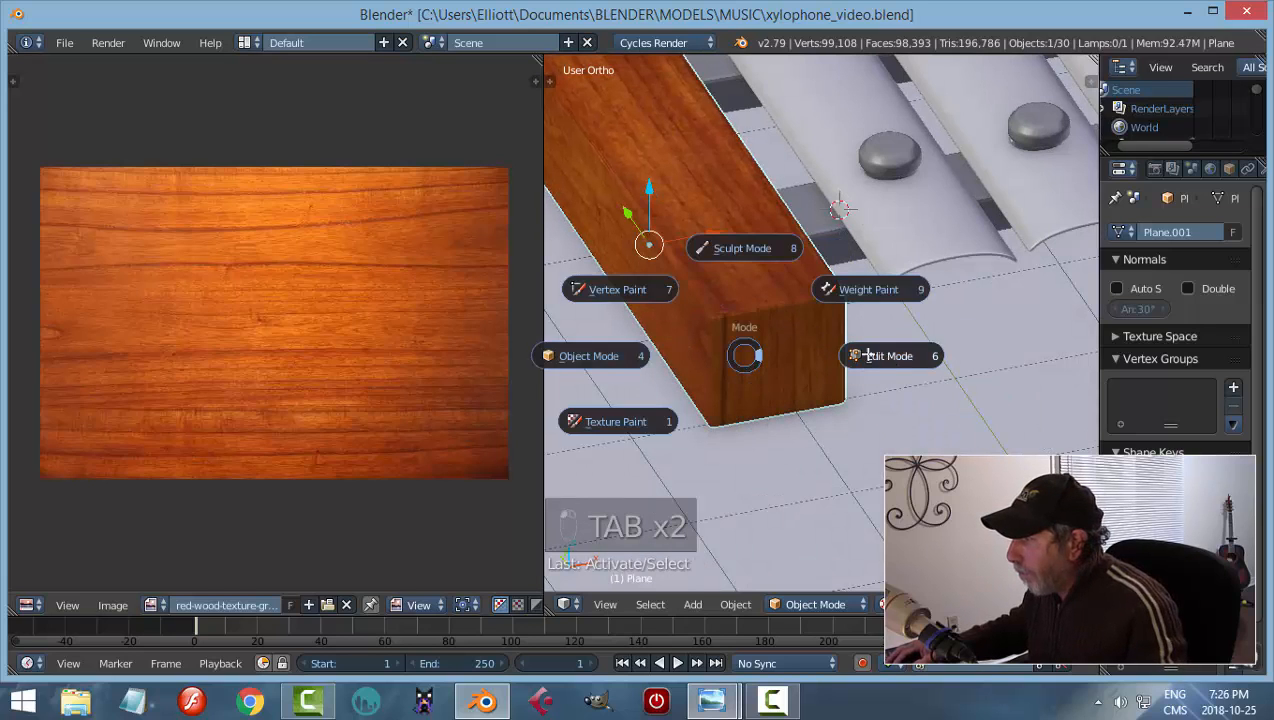
key(g)
right_click(366, 336)
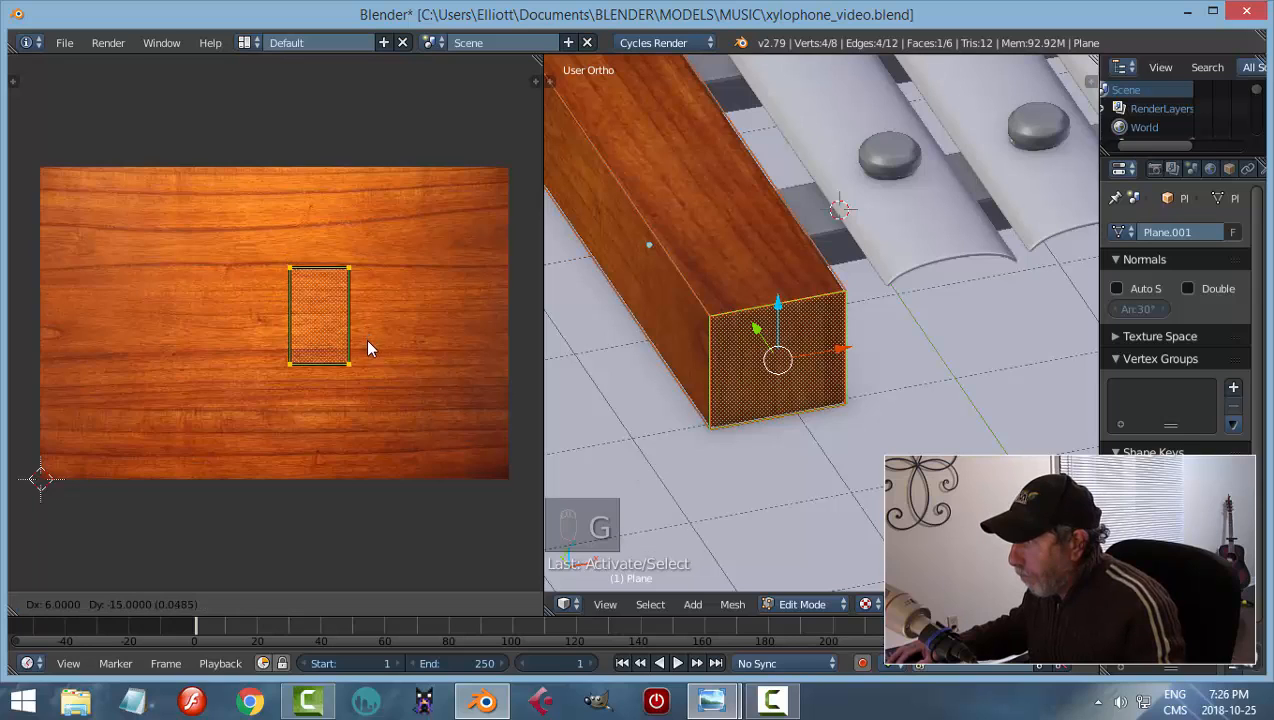
key(g)
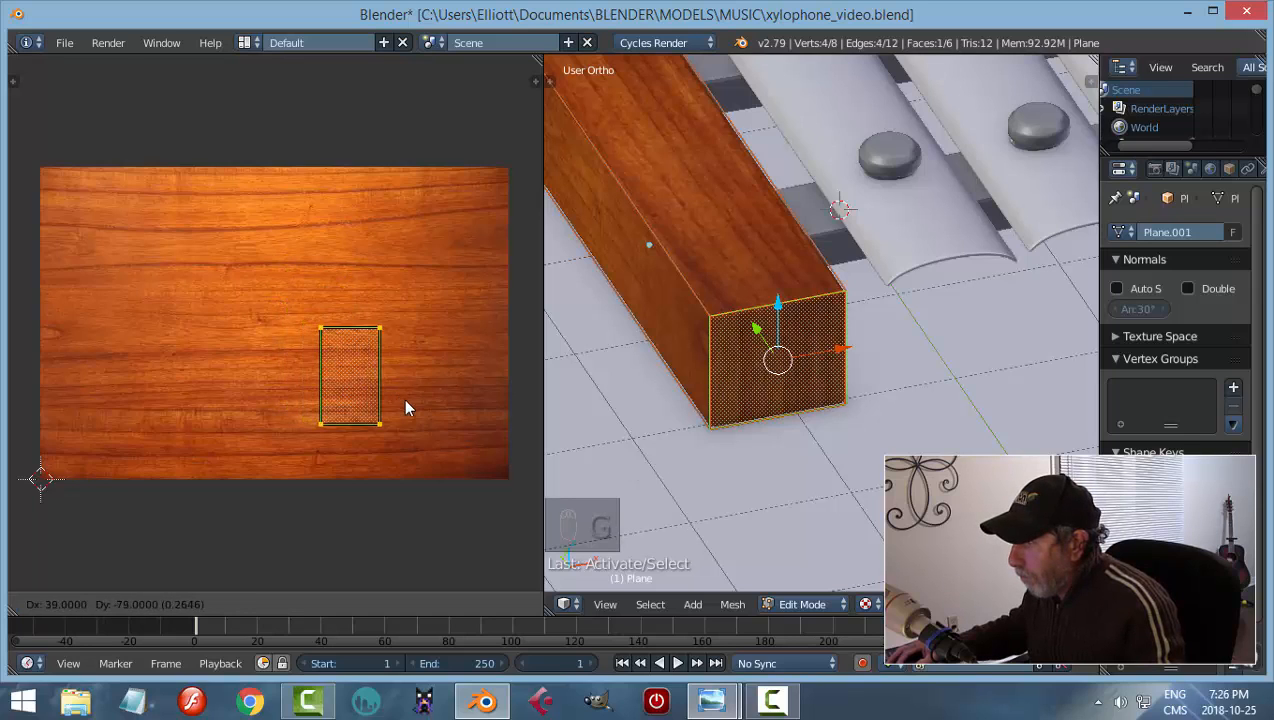
click(411, 339)
Scale the end face's UV island down to about 0.75, move it back just right of the image's center, and return to Object Mode
key(s)
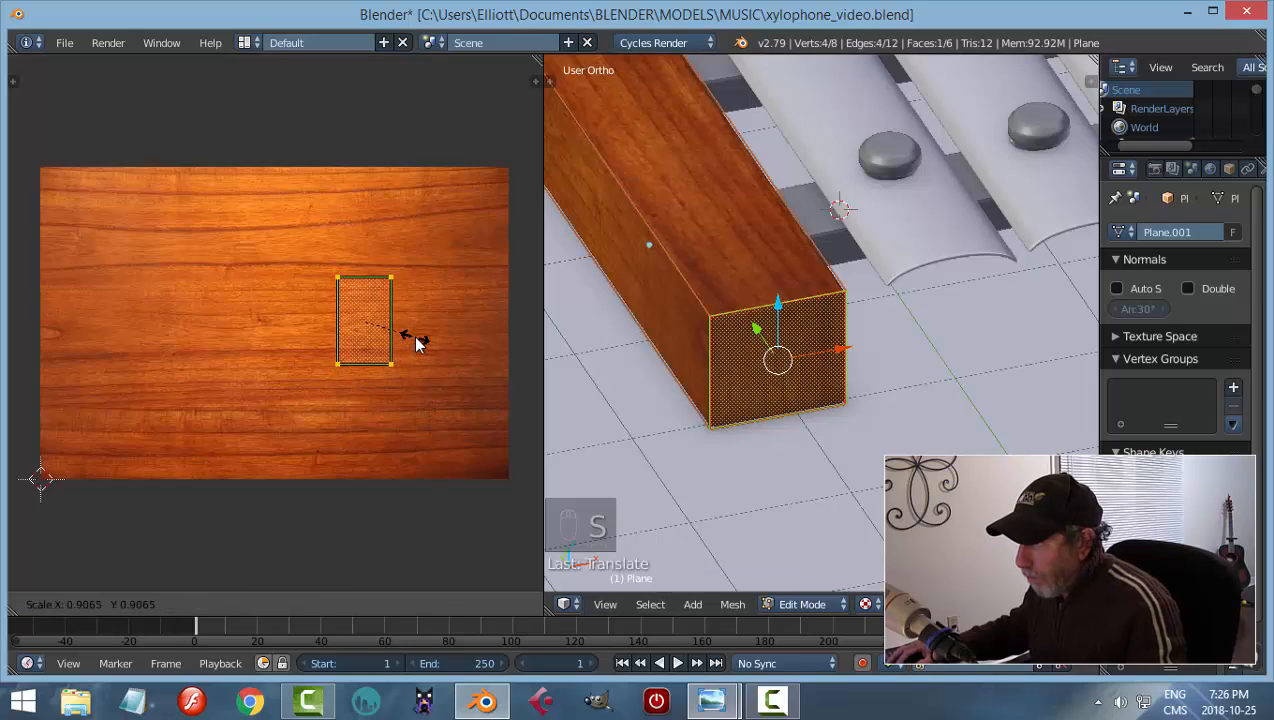
click(406, 339)
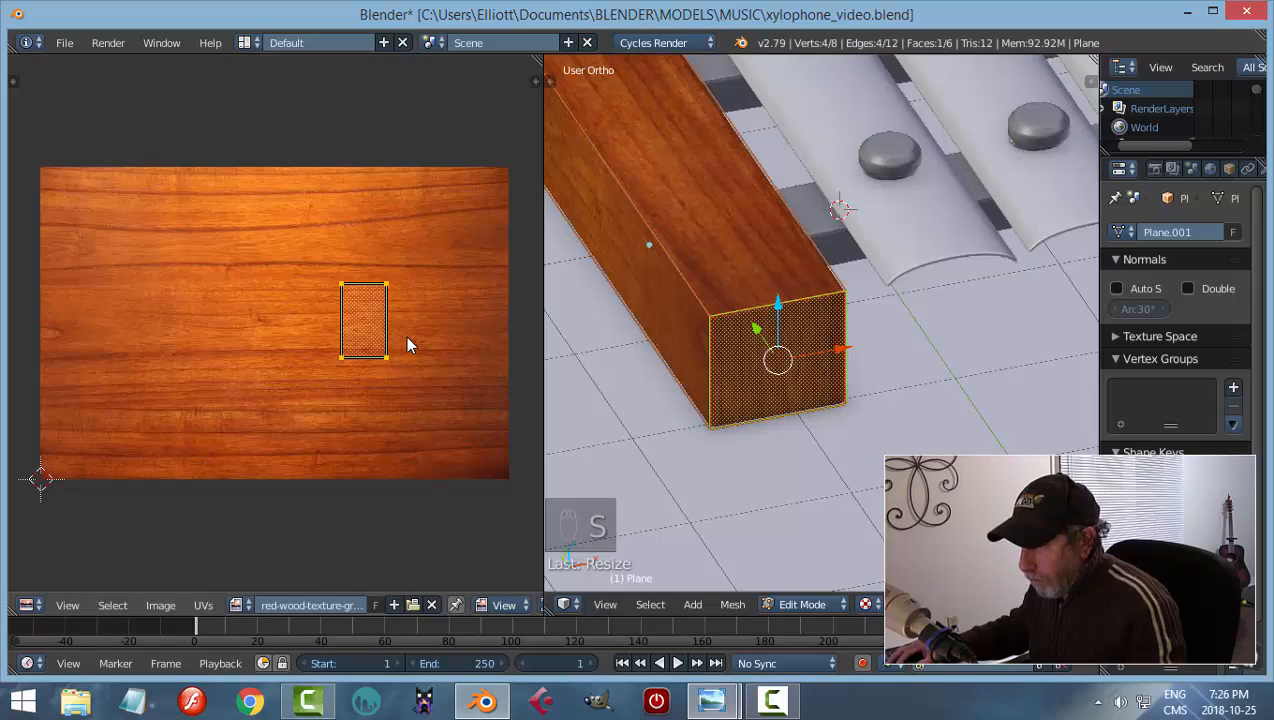
key(g)
click(378, 333)
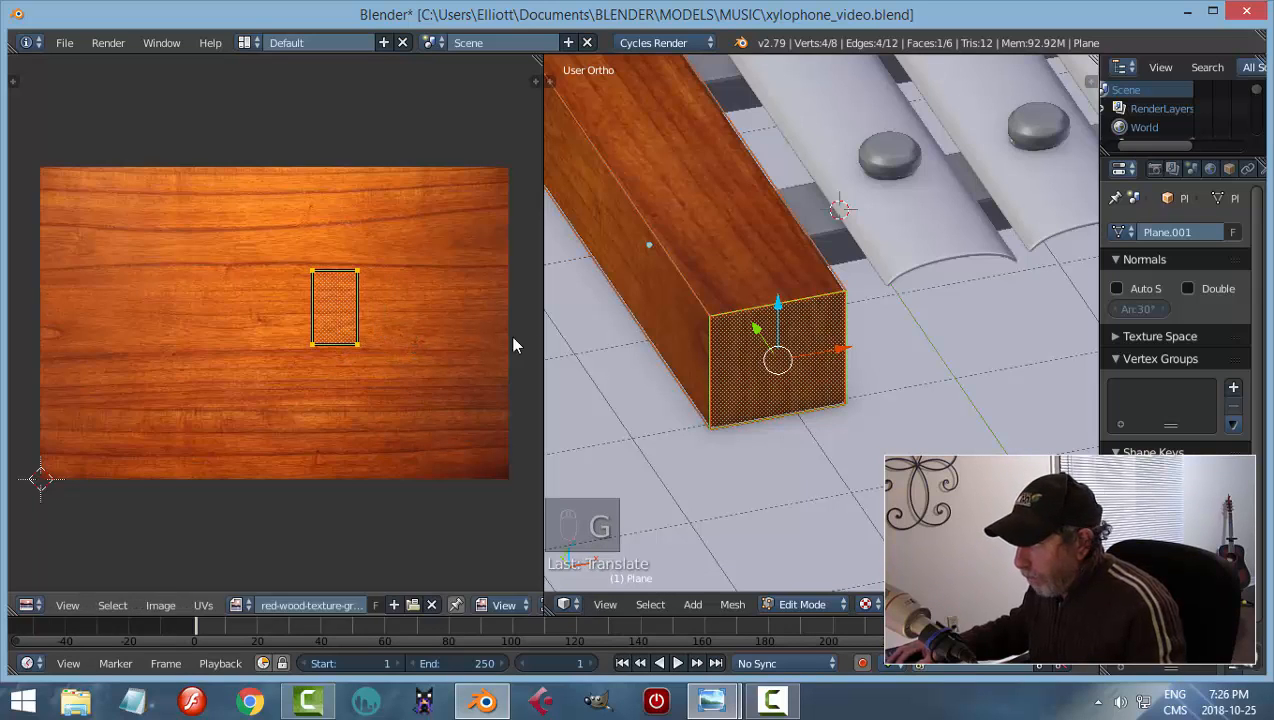
key(a)
key(Tab)
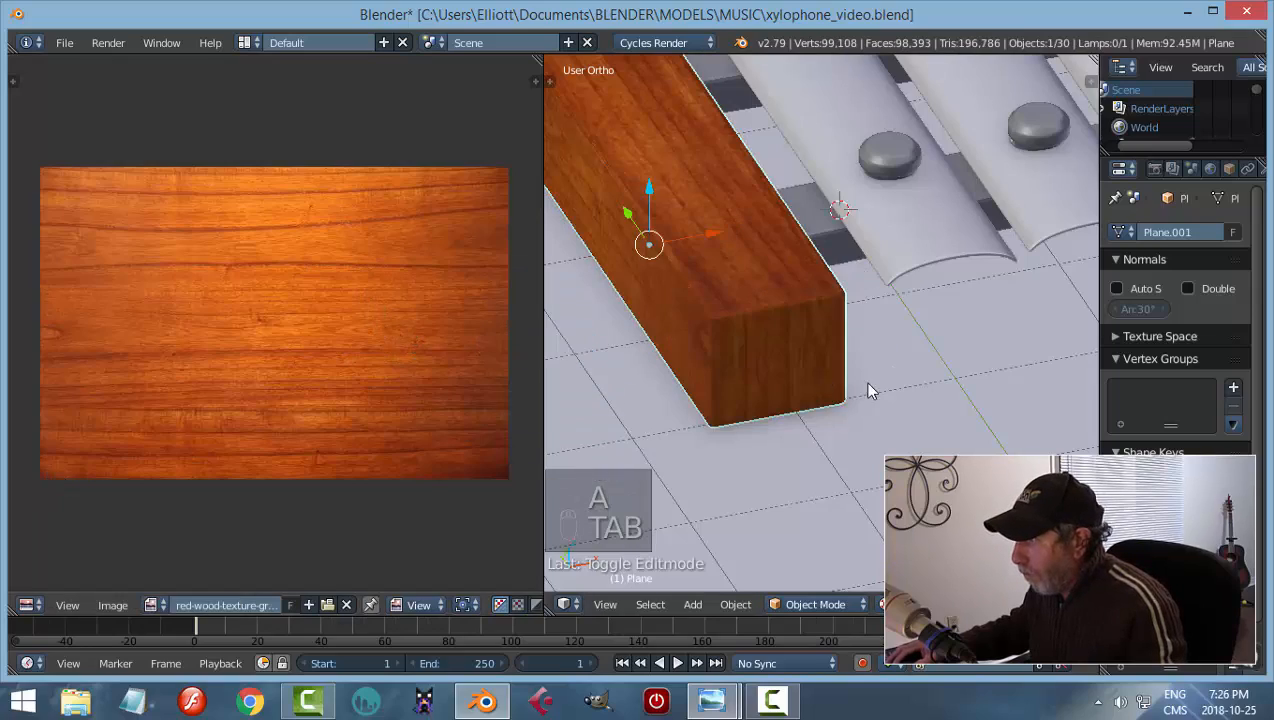
Select the untextured block at the xylophone's other end and mark all of its edges as seams in Edit Mode
scroll(830, 410, down, 3)
middle_drag(847, 357, 760, 378)
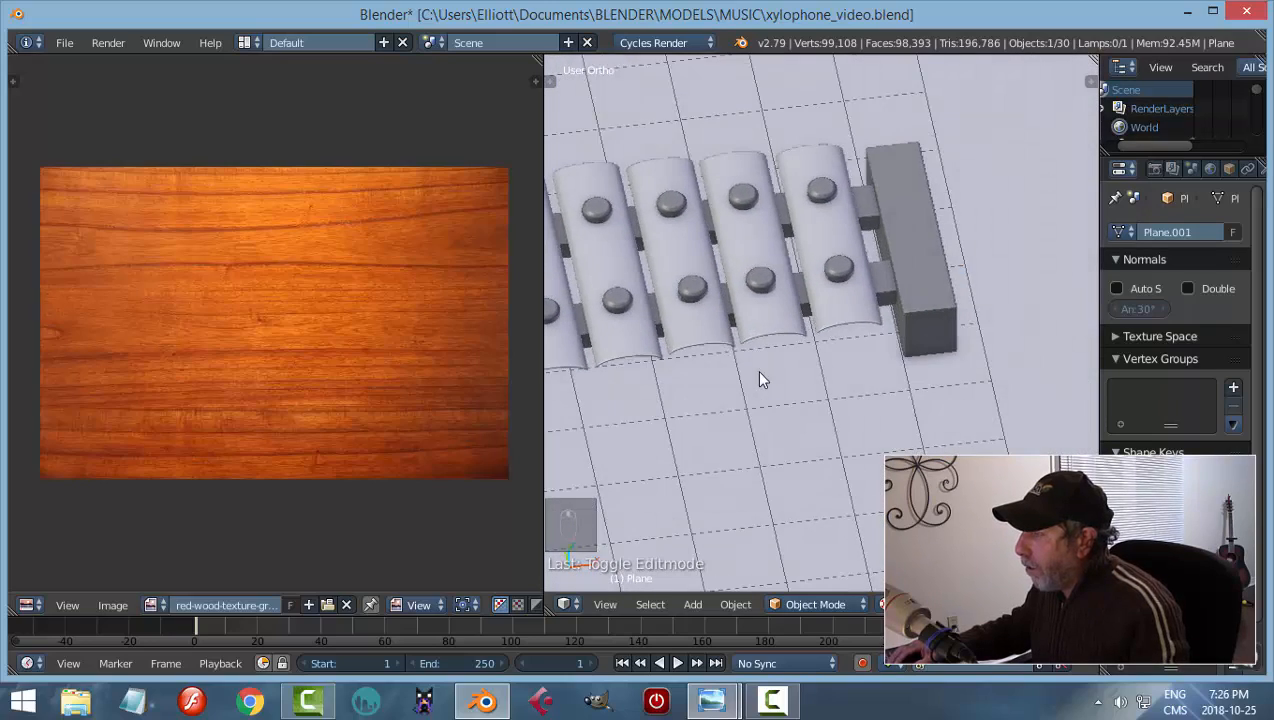
right_click(932, 240)
key(Tab)
click(1066, 307)
key(a)
key(a)
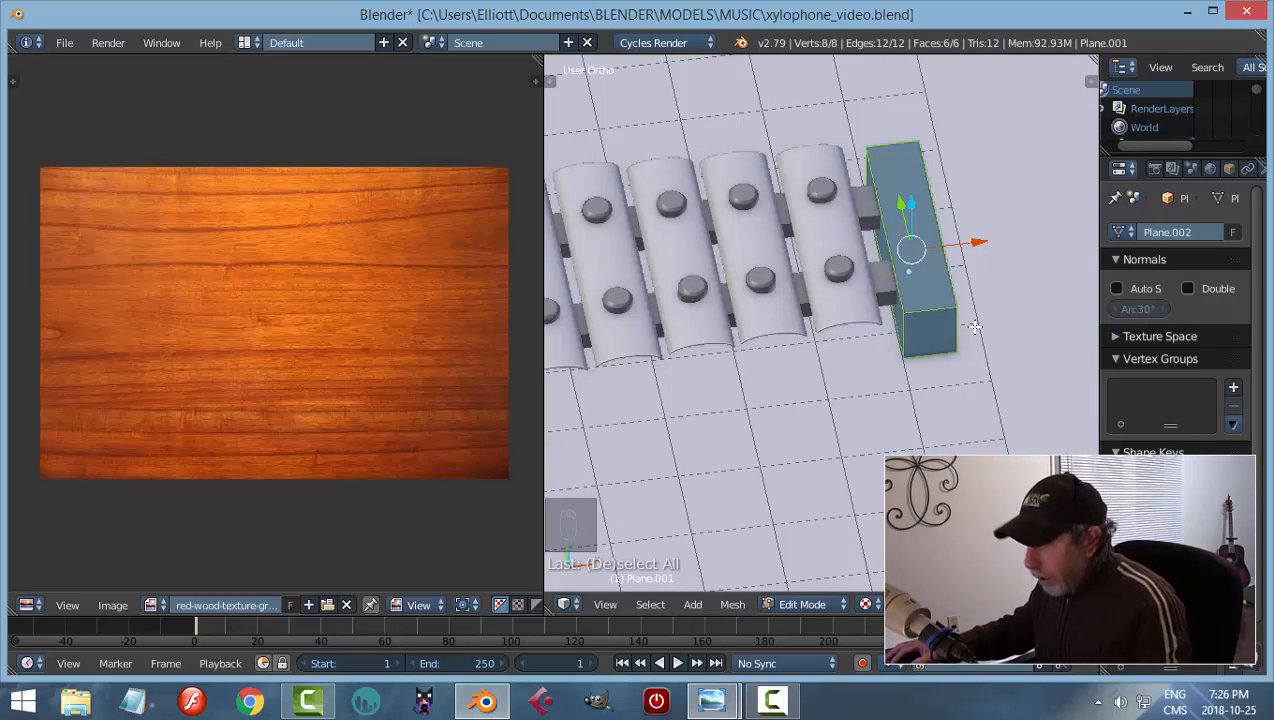
key(ctrl+e)
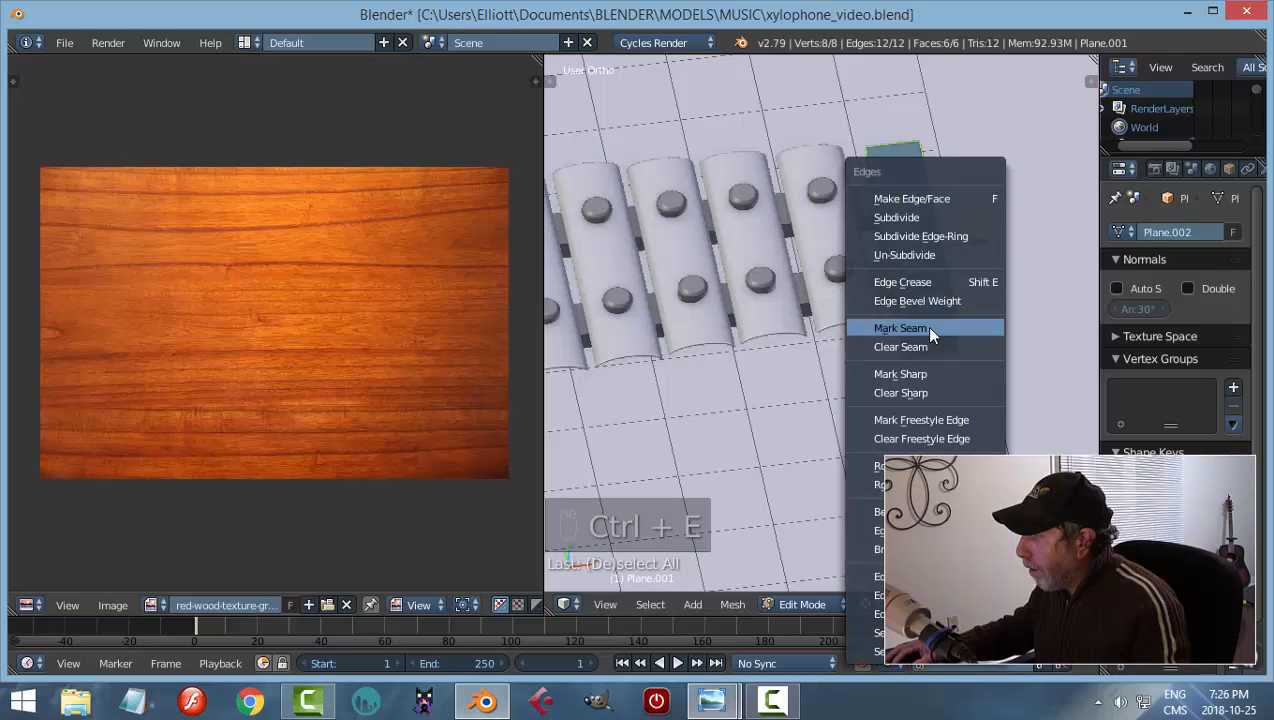
click(925, 326)
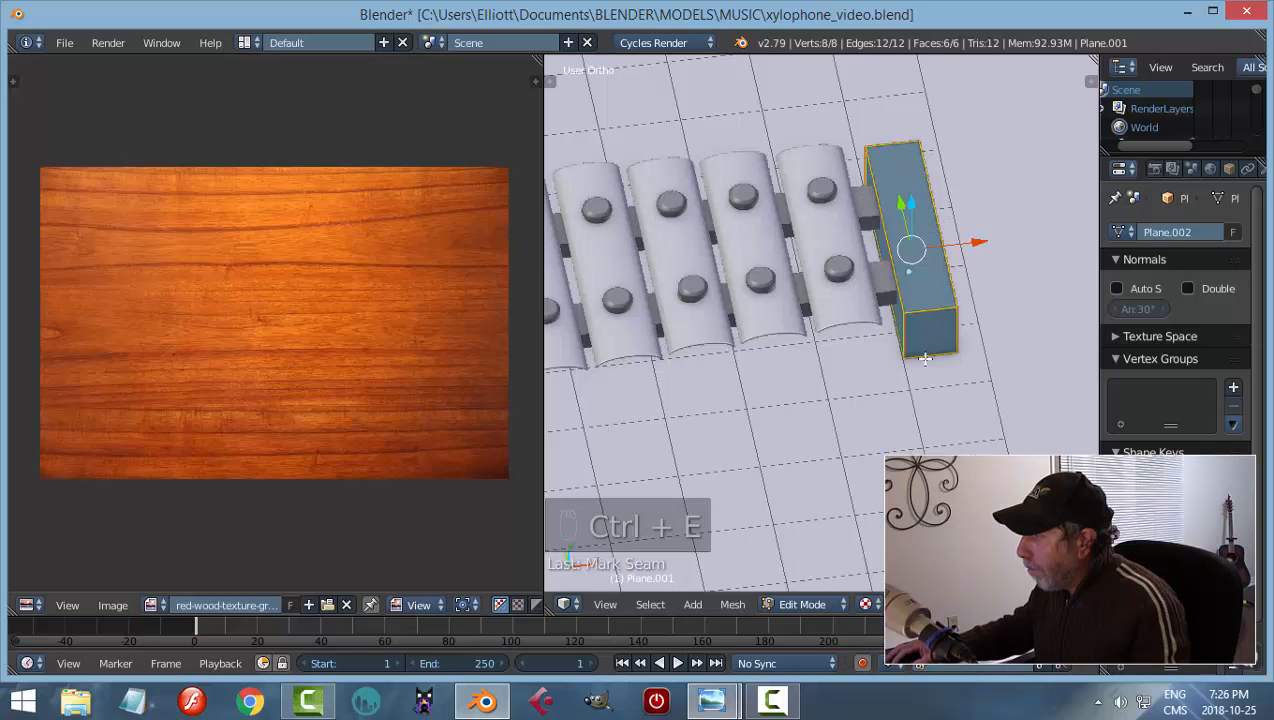
Unwrap all faces of the second end block, clear the selection, and return to Object Mode
key(u)
click(857, 385)
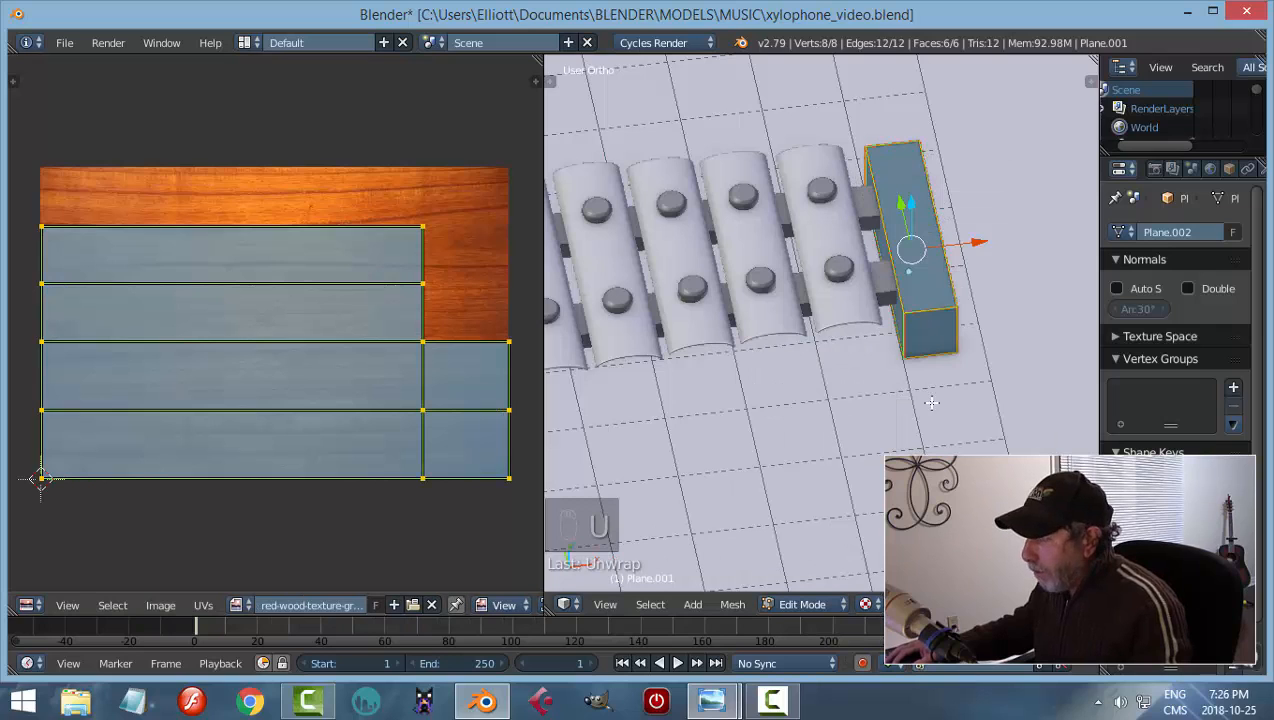
key(a)
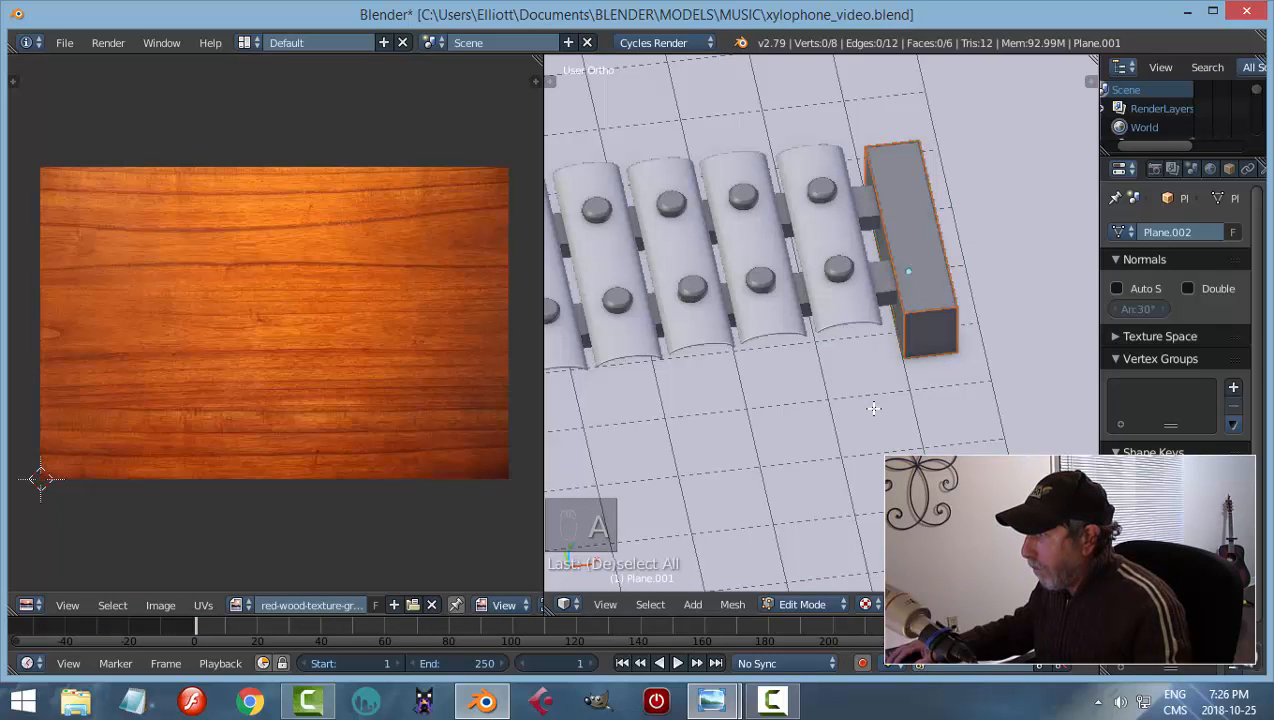
scroll(900, 408, down, 3)
key(Tab)
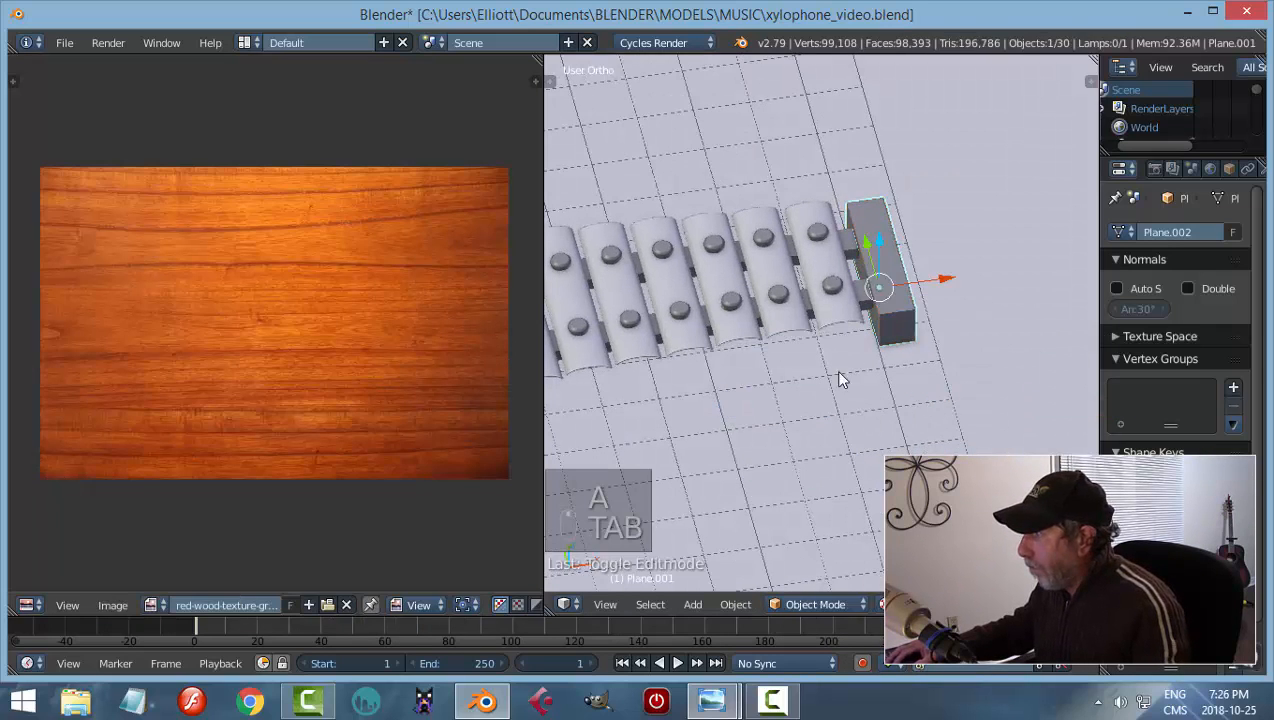
Assign the existing Material.003 to the second end block
scroll(1217, 171, down, 2)
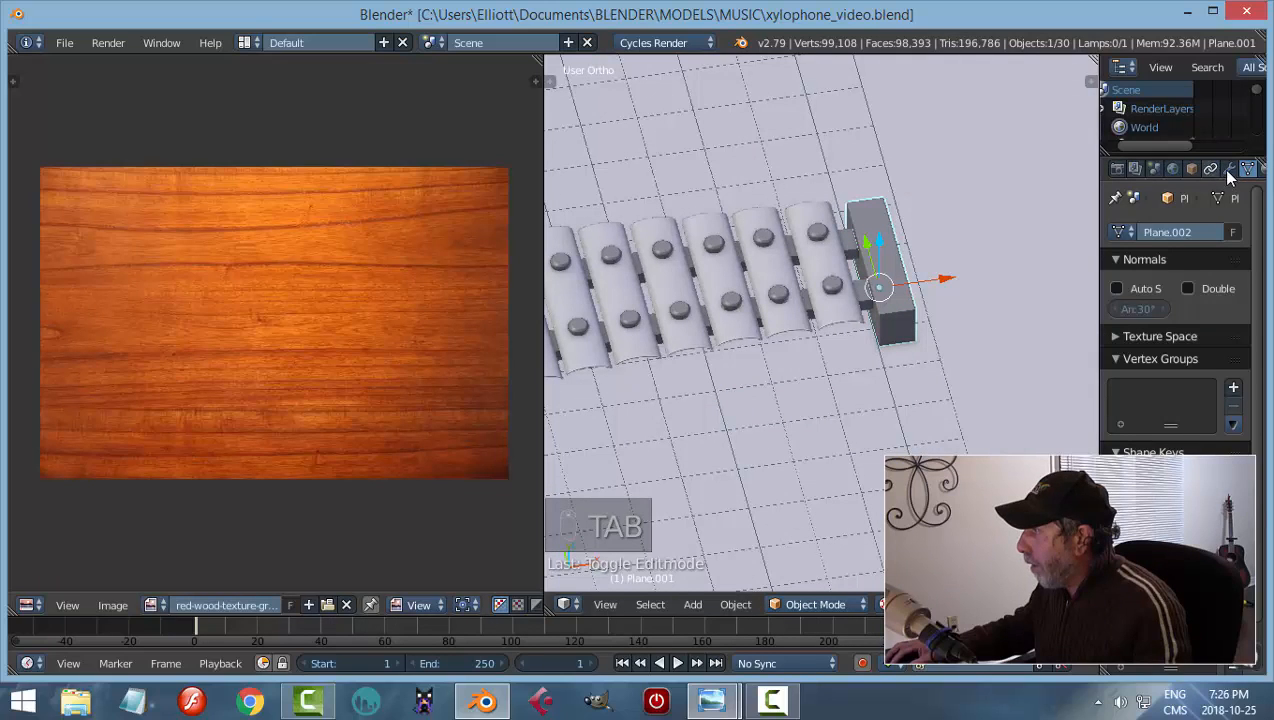
click(1247, 169)
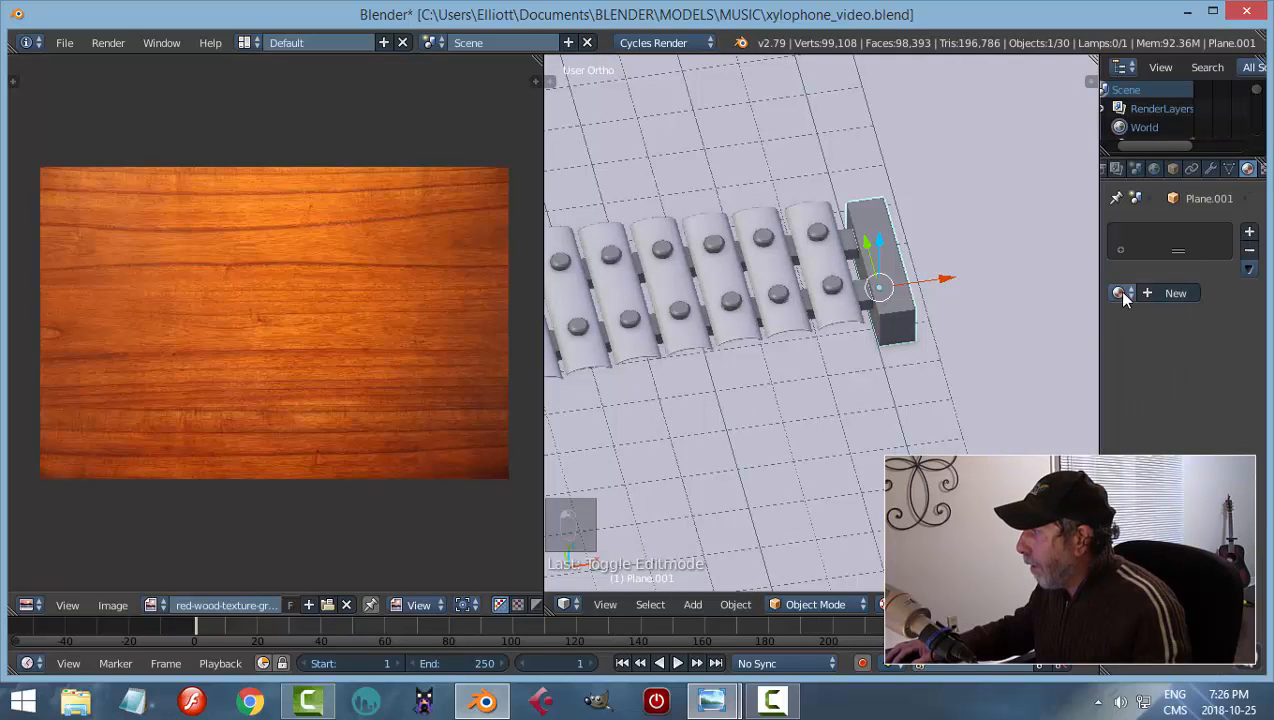
click(1121, 293)
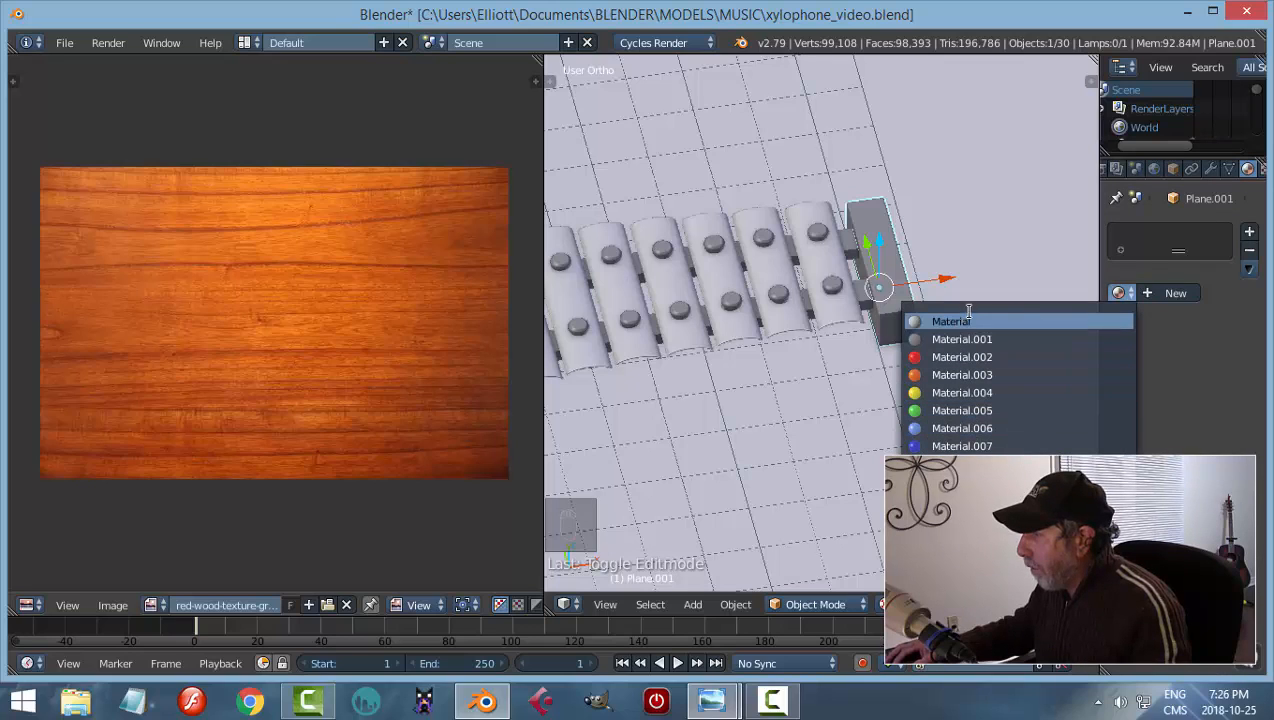
click(964, 374)
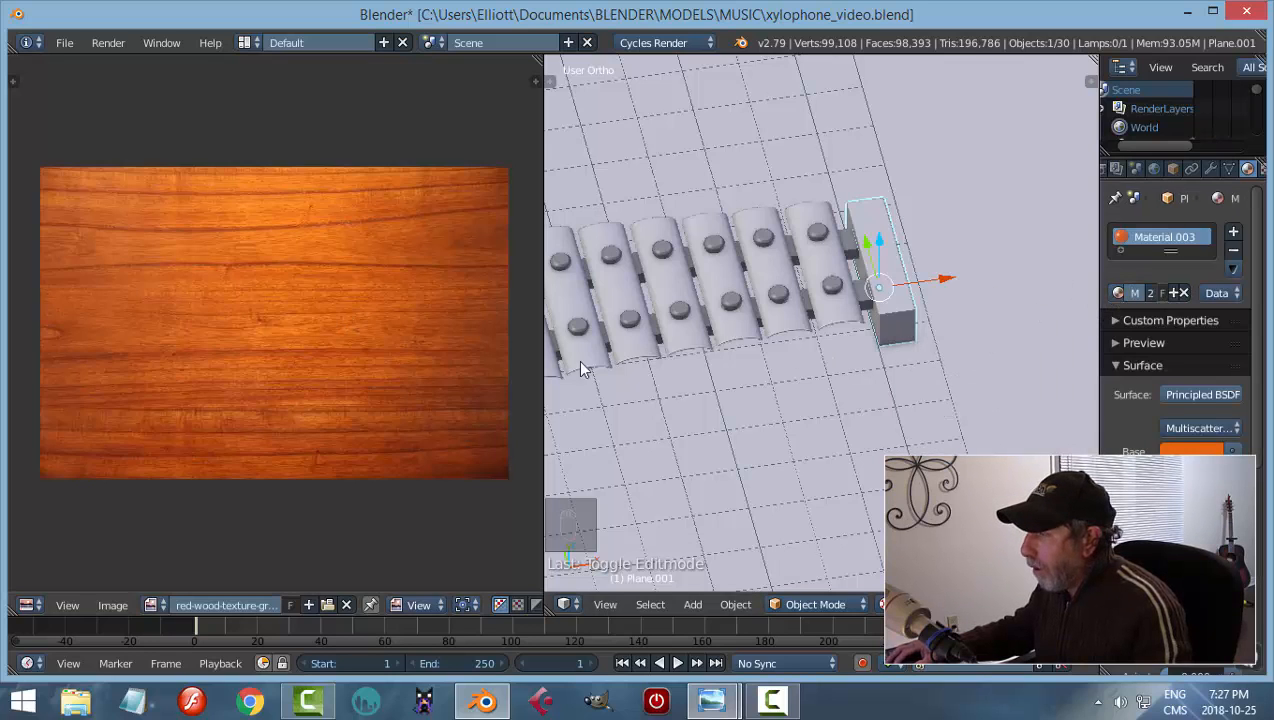
Select the wood-textured end block and rename its material WOOD
scroll(583, 368, down, 2)
shift+middle_drag(555, 355, 636, 327)
right_click(636, 327)
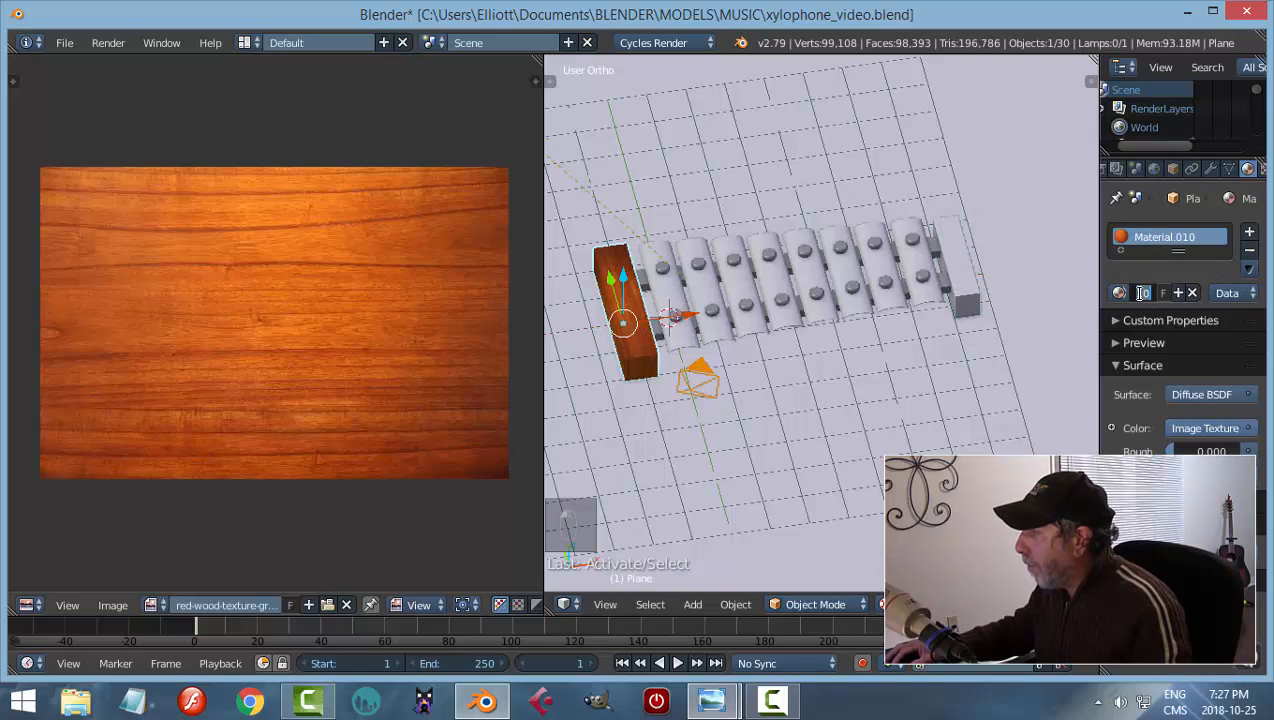
text(WOOD)
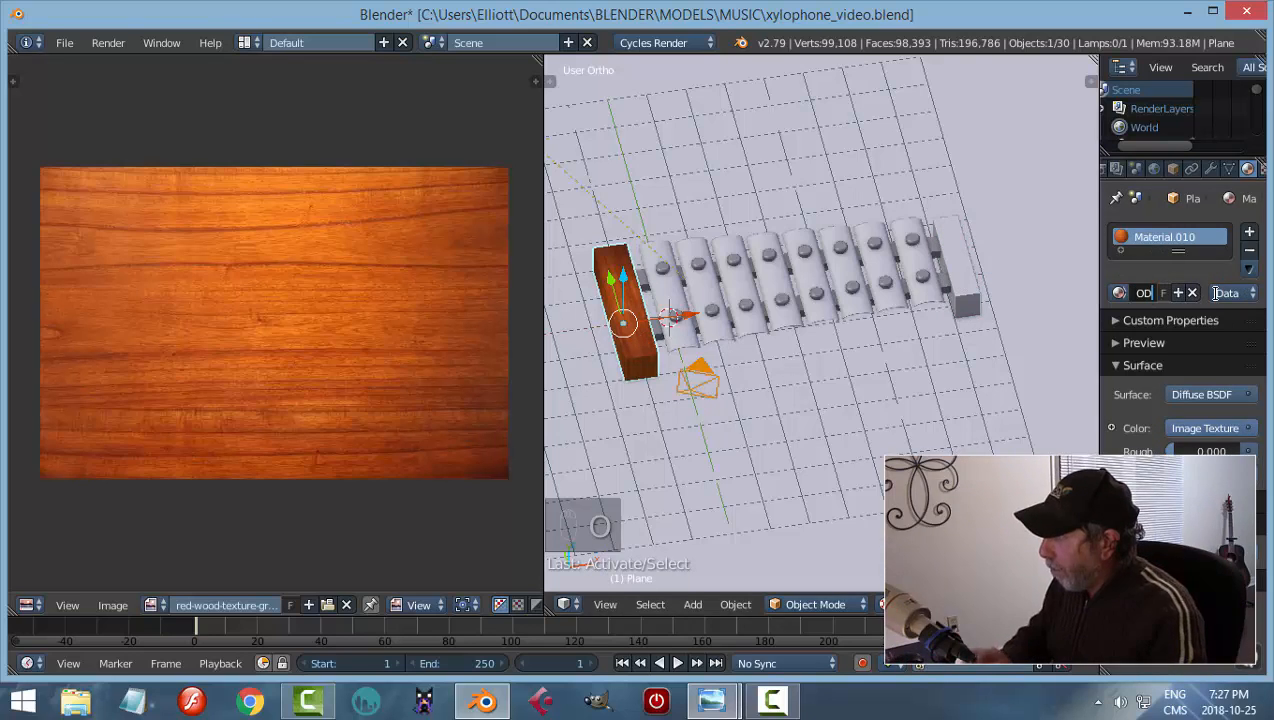
key(Return)
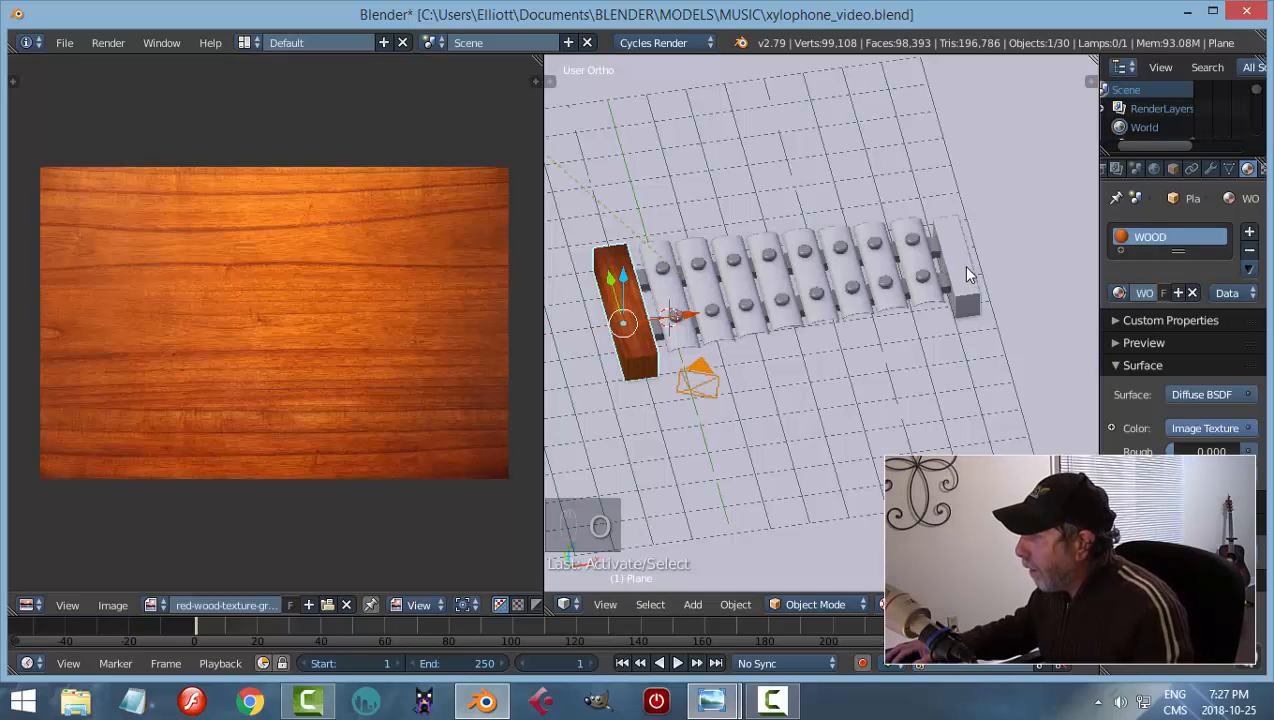
Assign the existing WOOD material to the second end block and check the textured blocks at both ends
right_click(966, 275)
click(1110, 292)
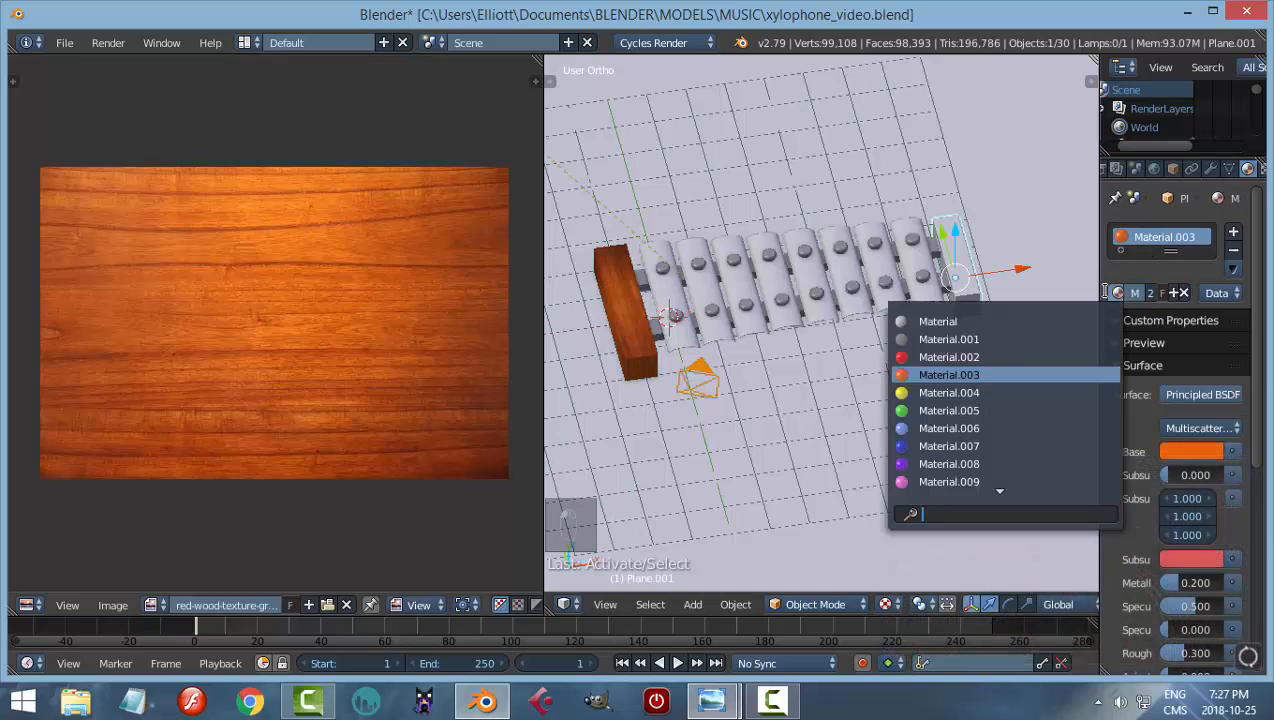
click(1001, 483)
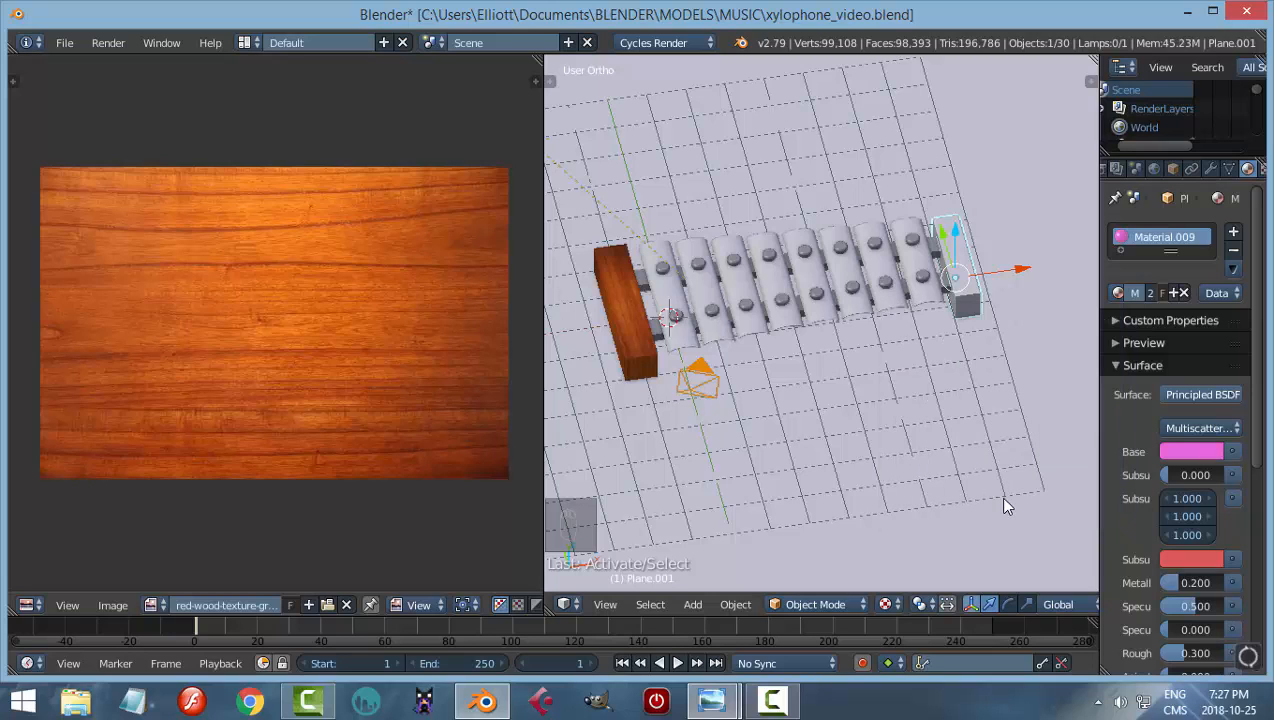
click(1112, 293)
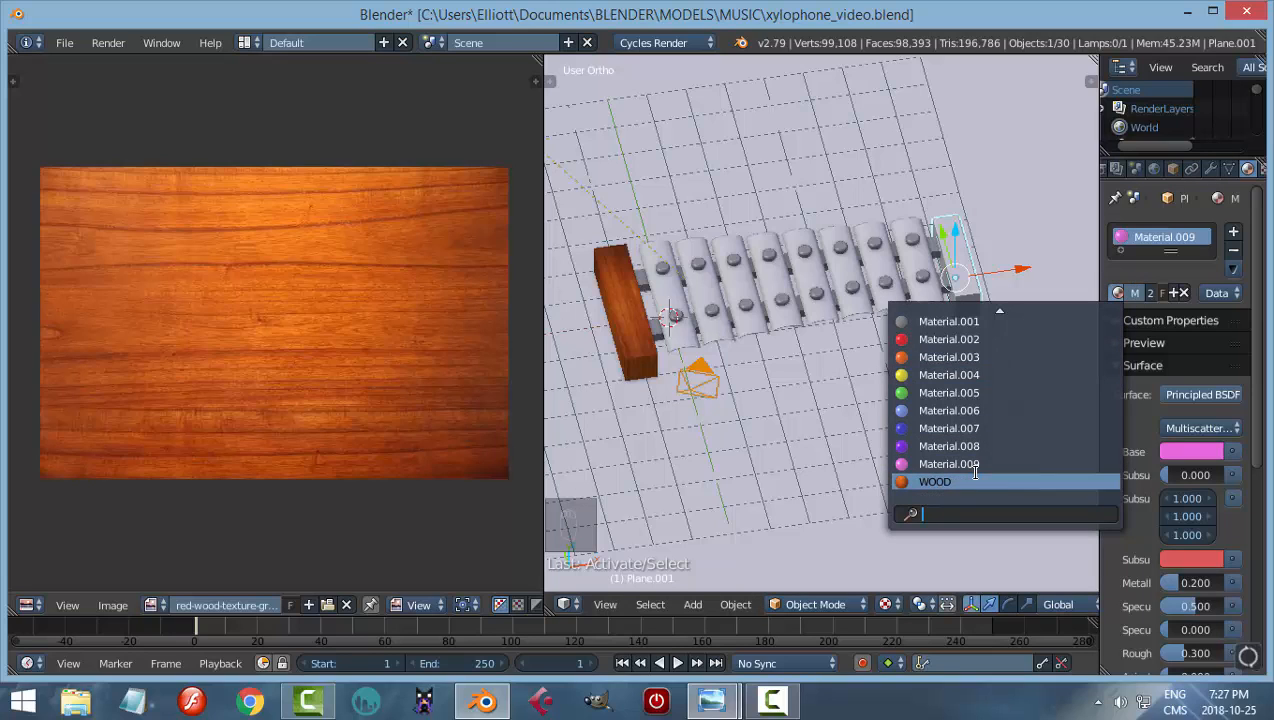
click(963, 482)
key(KP_Decimal)
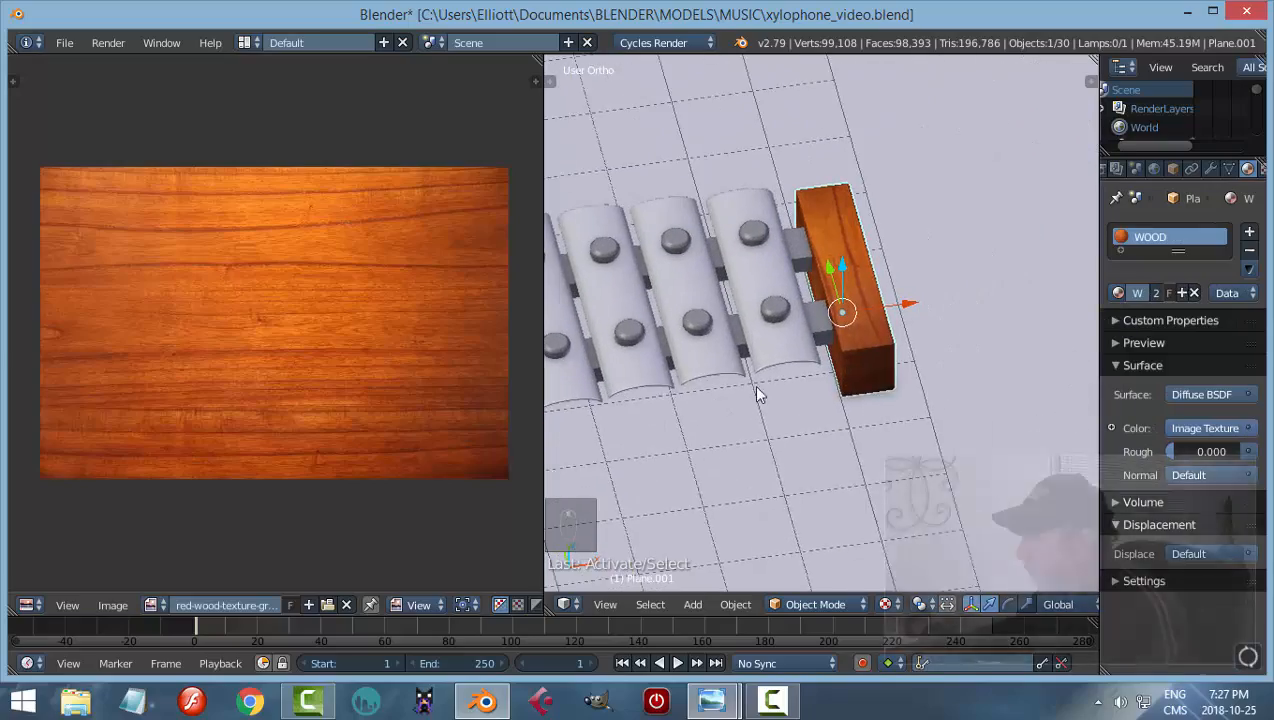
middle_drag(874, 374, 924, 371)
scroll(924, 371, down, 4)
shift+middle_drag(822, 392, 709, 282)
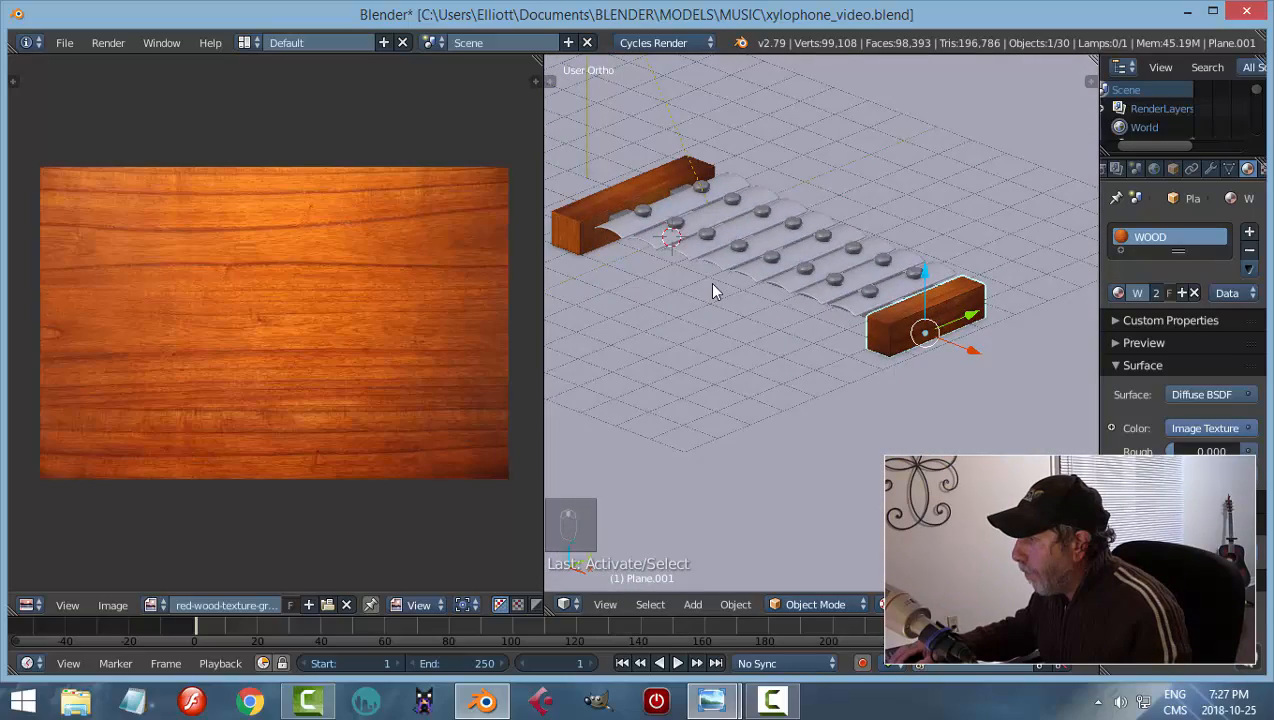
Make the second end block's WOOD material a single-user copy and enter Edit Mode on that block
shift+middle_drag(965, 360, 876, 356)
scroll(876, 354, up, 6)
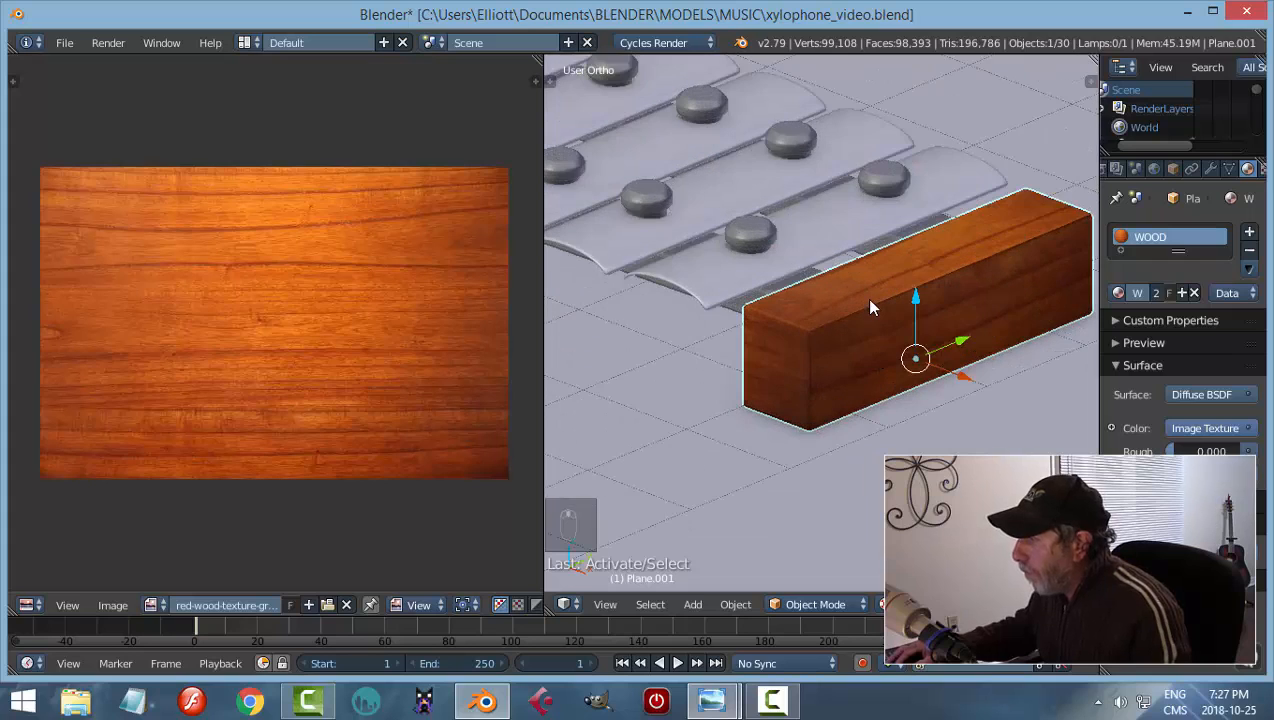
click(1180, 292)
key(Tab)
click(995, 334)
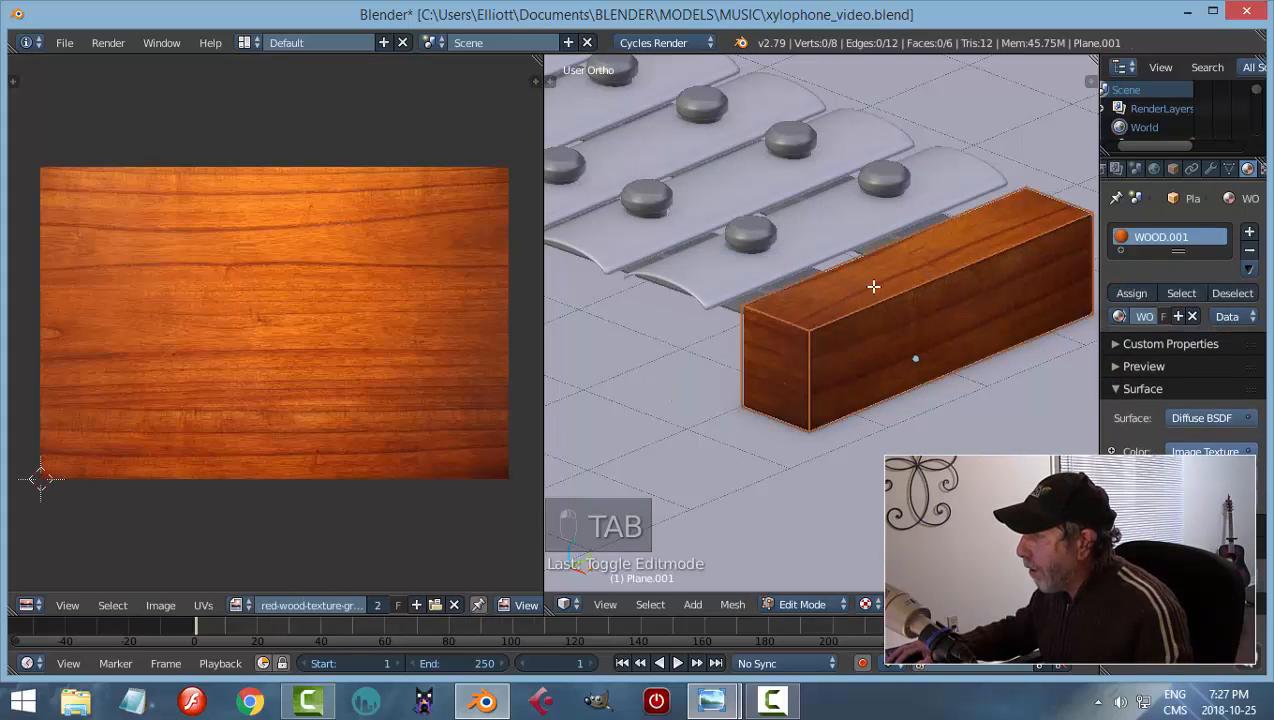
Move the UV island of the end block's top face lower on the wood image, then clear the selection
right_click(873, 286)
key(g)
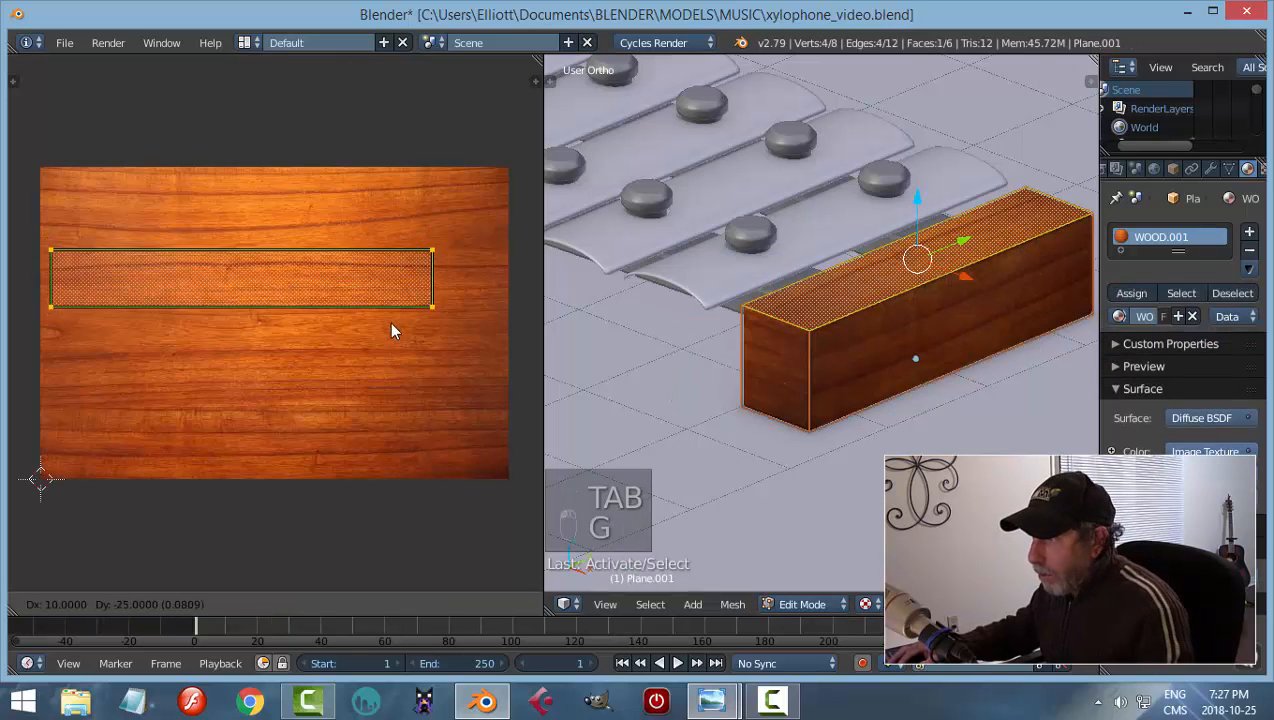
click(407, 338)
key(a)
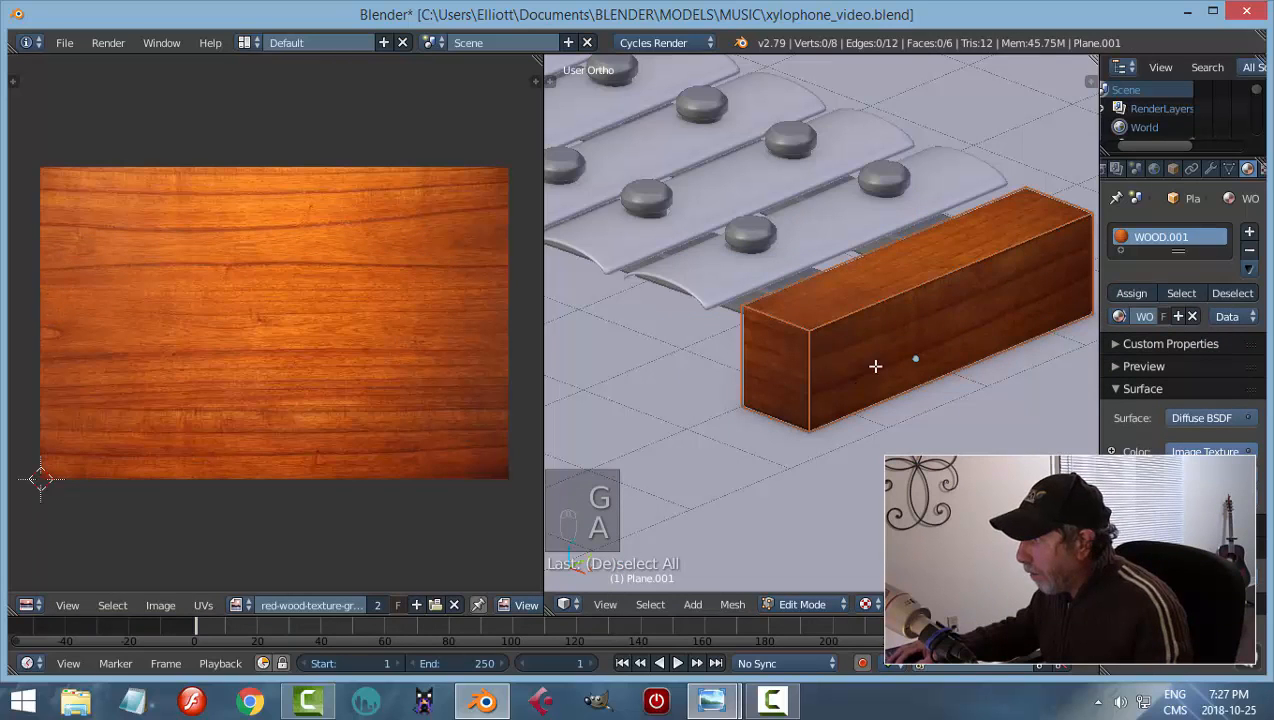
Move the UV island of the end block's long outer side up toward the middle of the wood image
right_click(837, 368)
key(g)
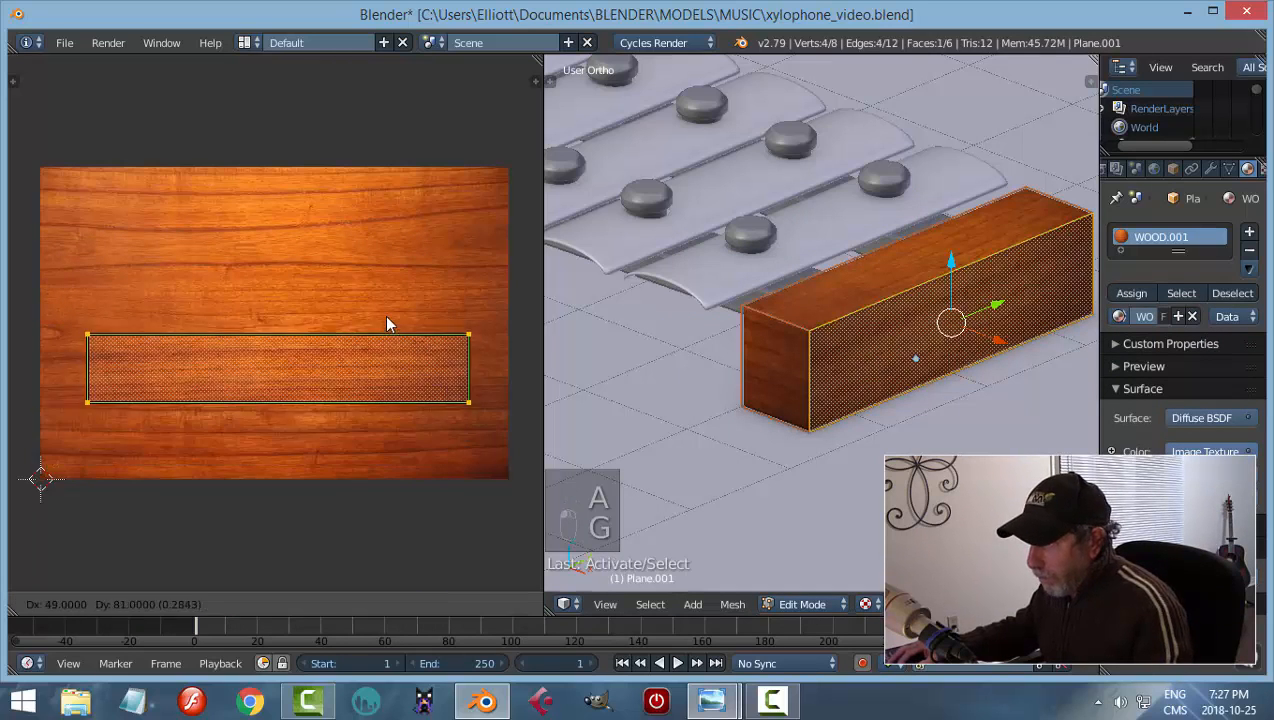
click(388, 289)
key(a)
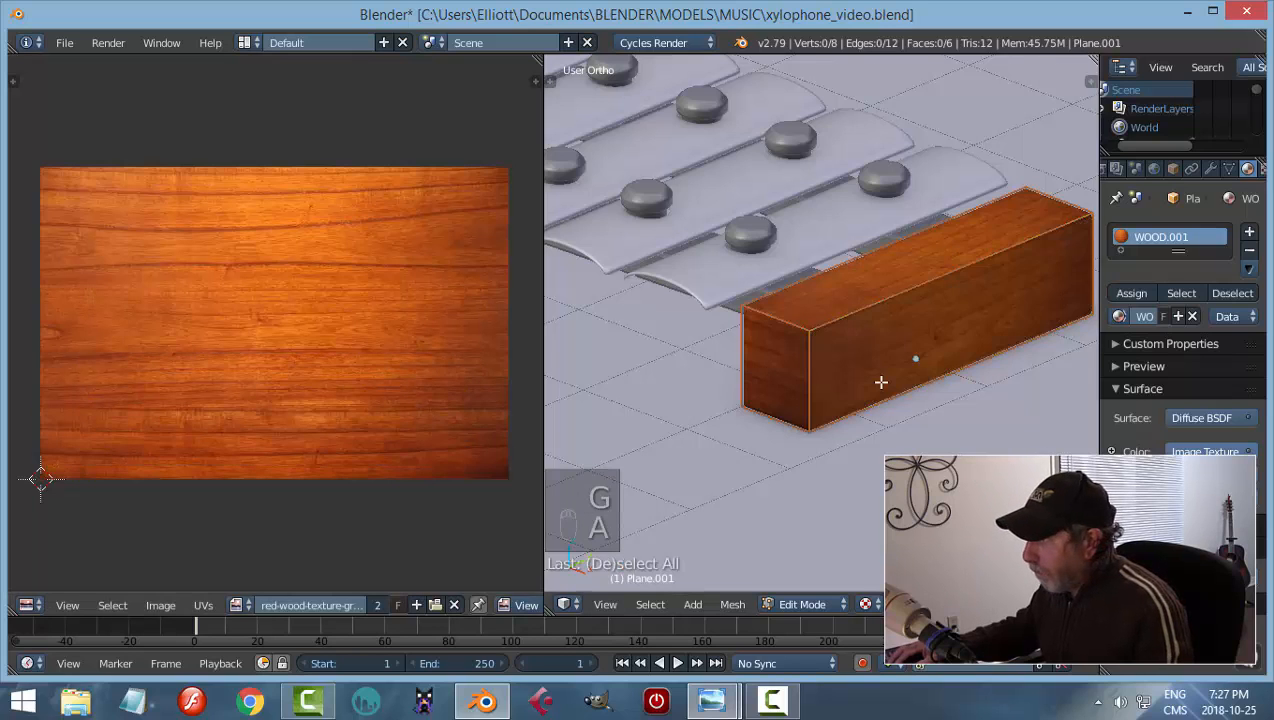
Move the UV island of the block's small end face onto a brighter area of the wood image and rotate it 90 degrees
middle_drag(882, 378, 810, 361)
right_click(810, 361)
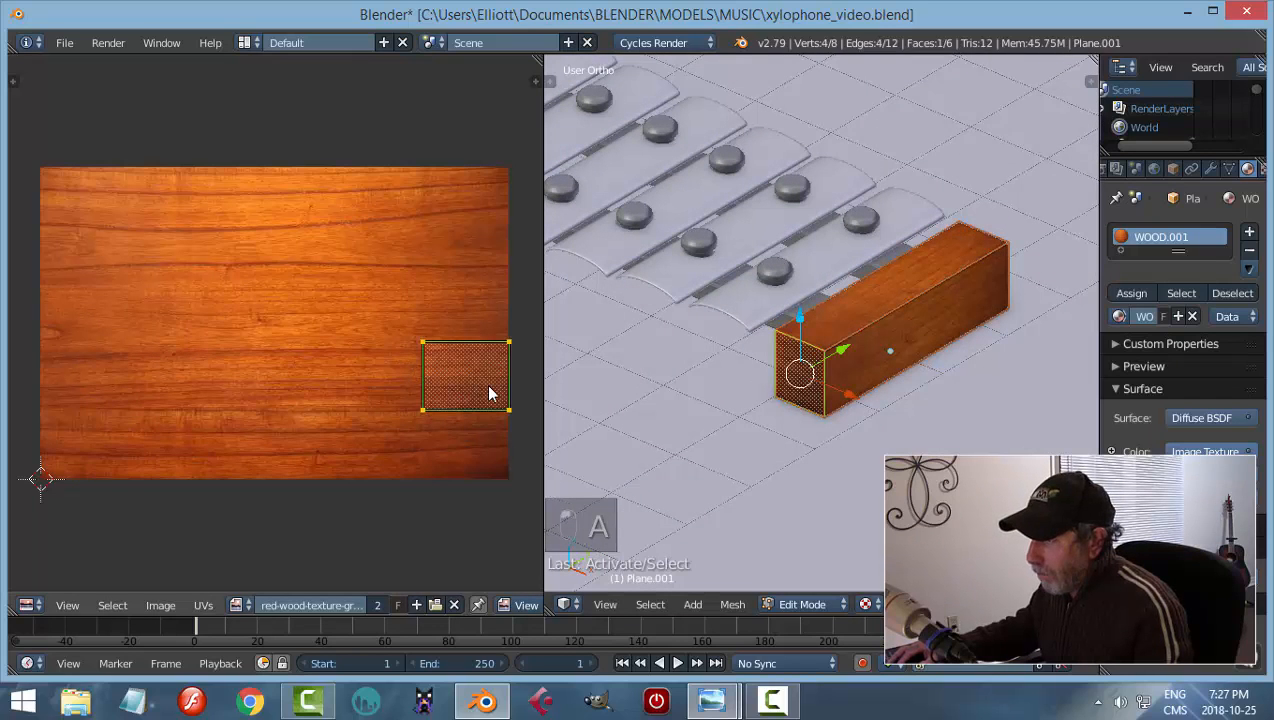
key(g)
click(443, 325)
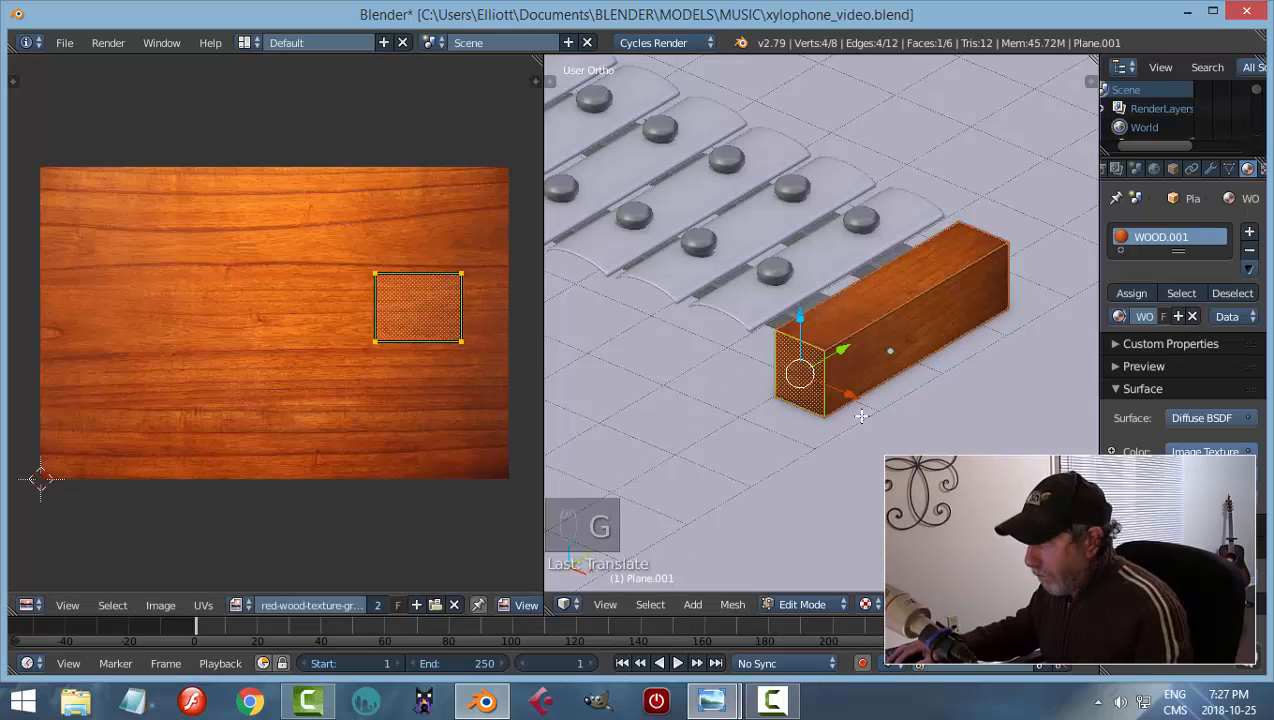
key(a)
middle_drag(862, 416, 795, 355)
right_click(795, 355)
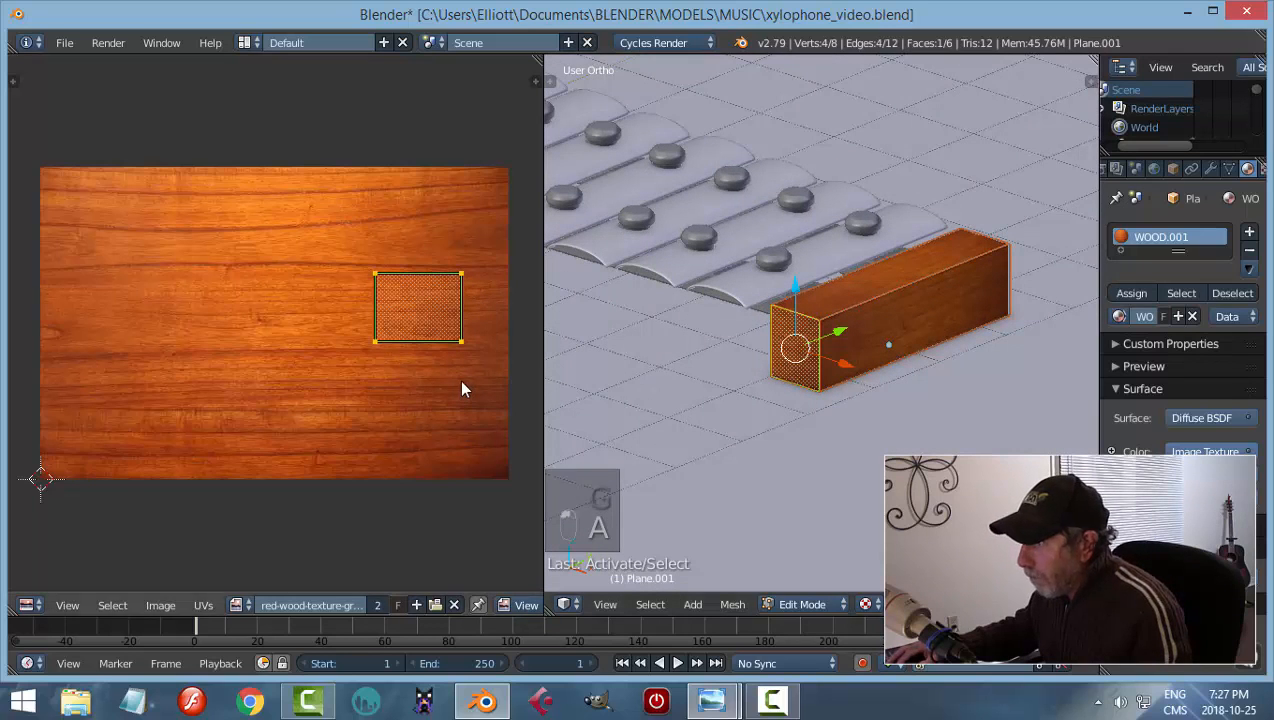
key(r)
click(640, 378)
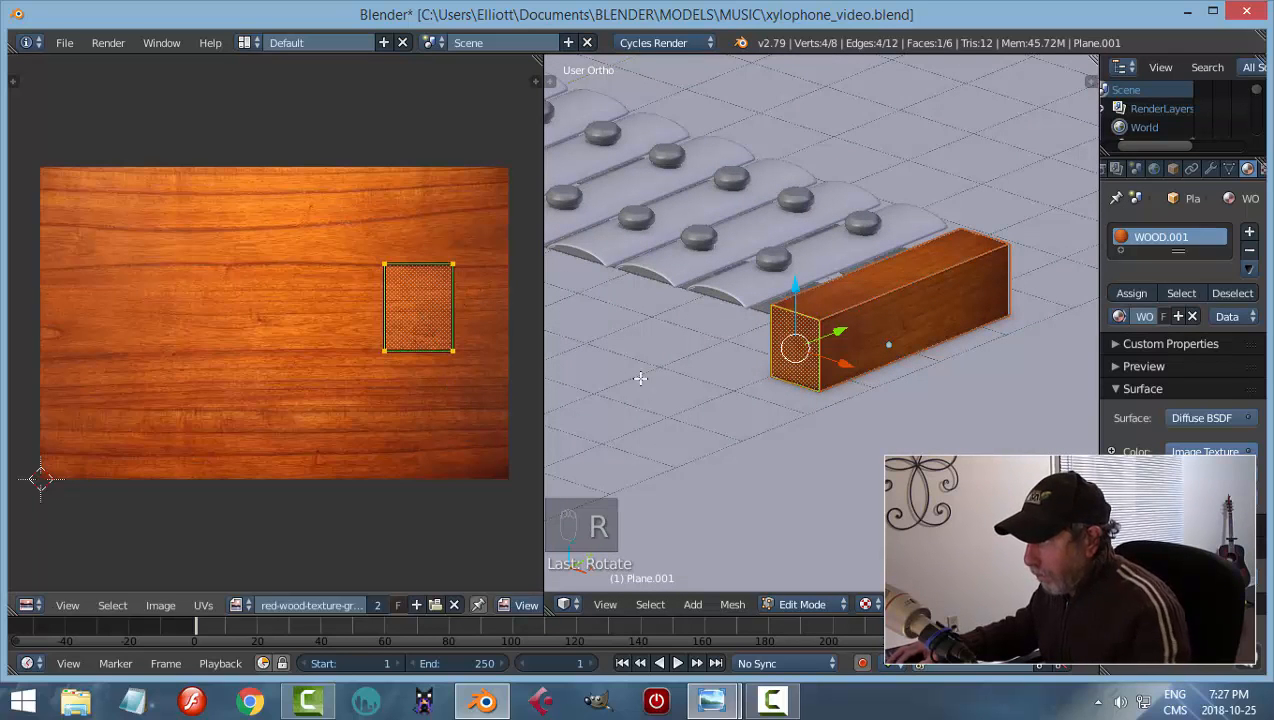
key(a)
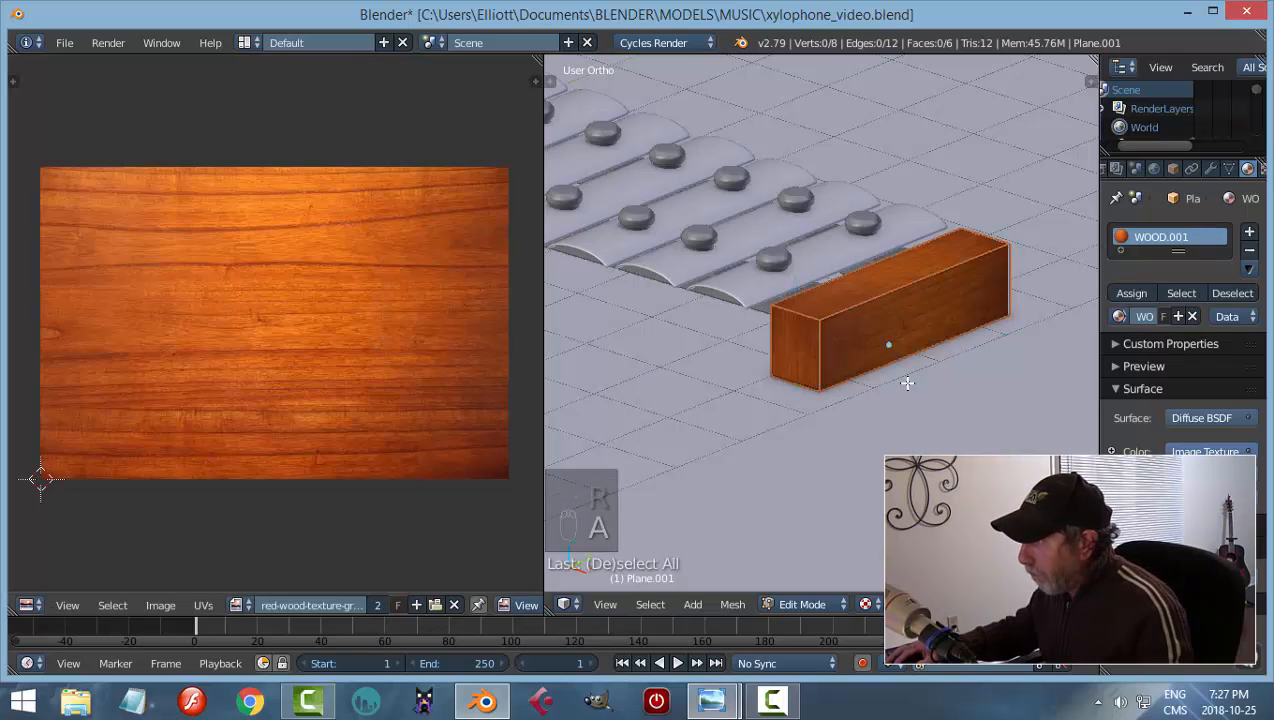
Rotate the opposite small end face's UV island 90 degrees, move it to the image's left-centre area, and return to Object Mode
middle_drag(890, 344, 656, 355)
right_click(783, 317)
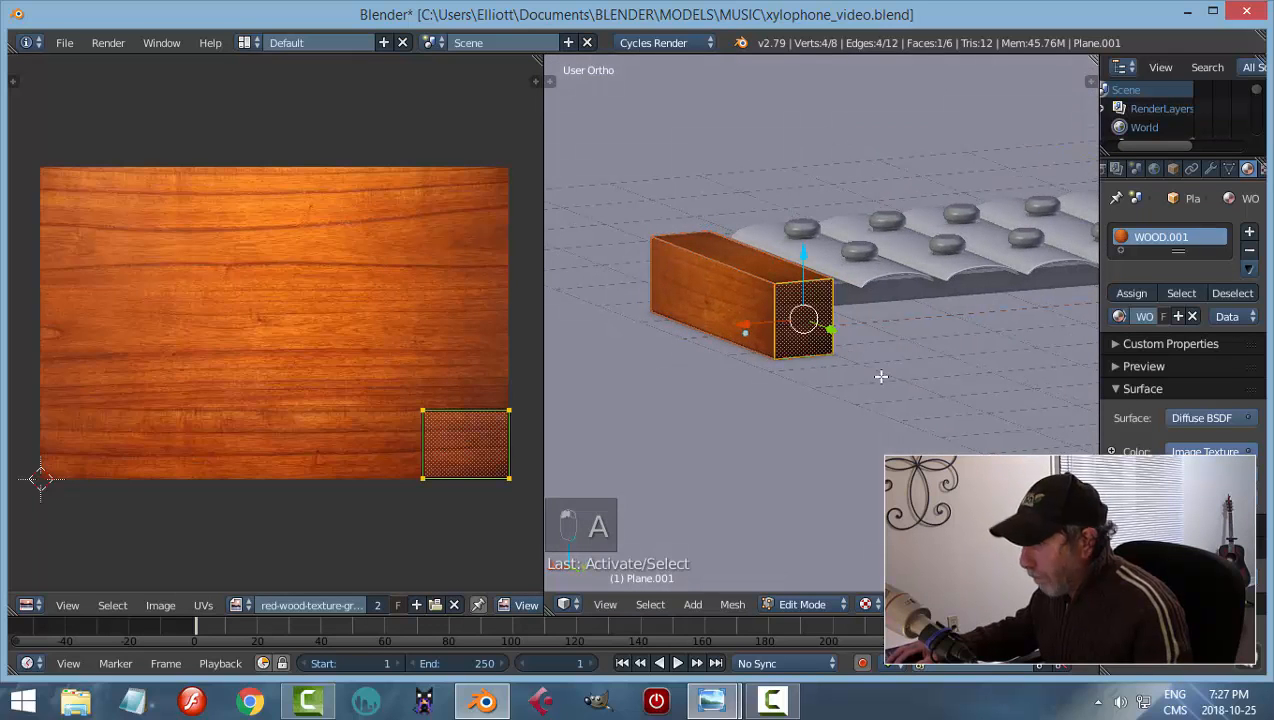
key(r)
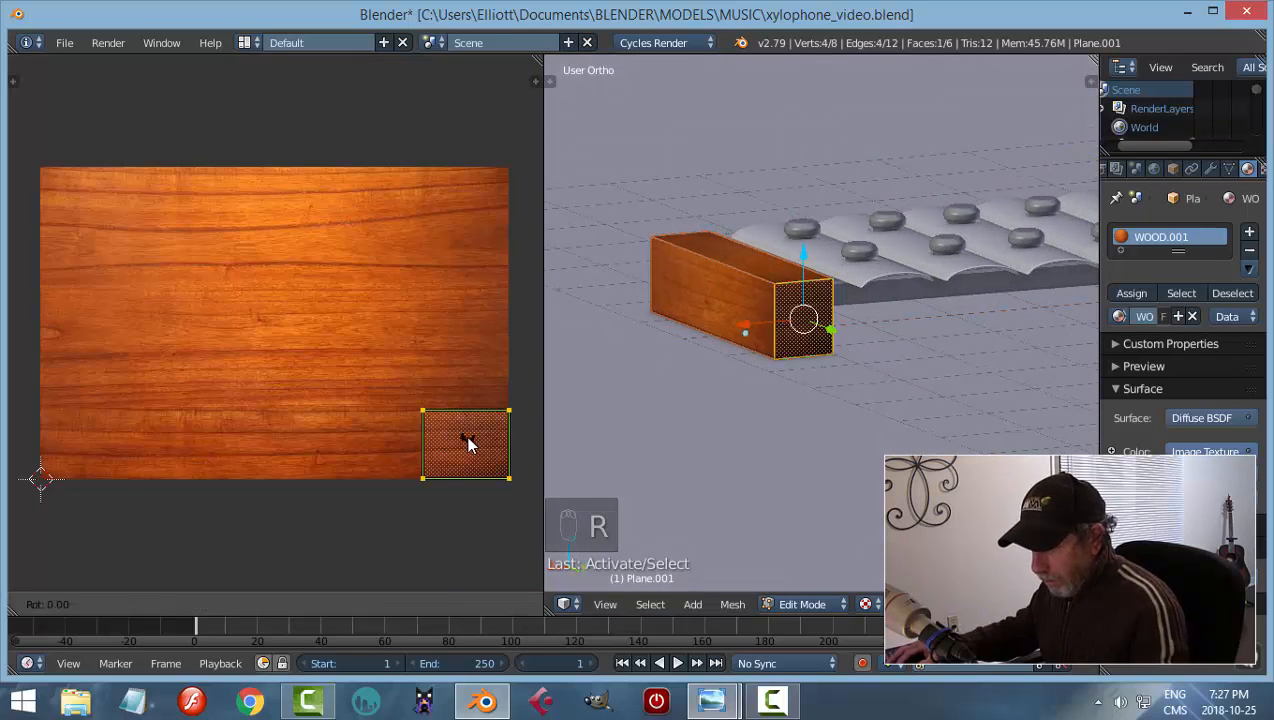
click(469, 441)
key(g)
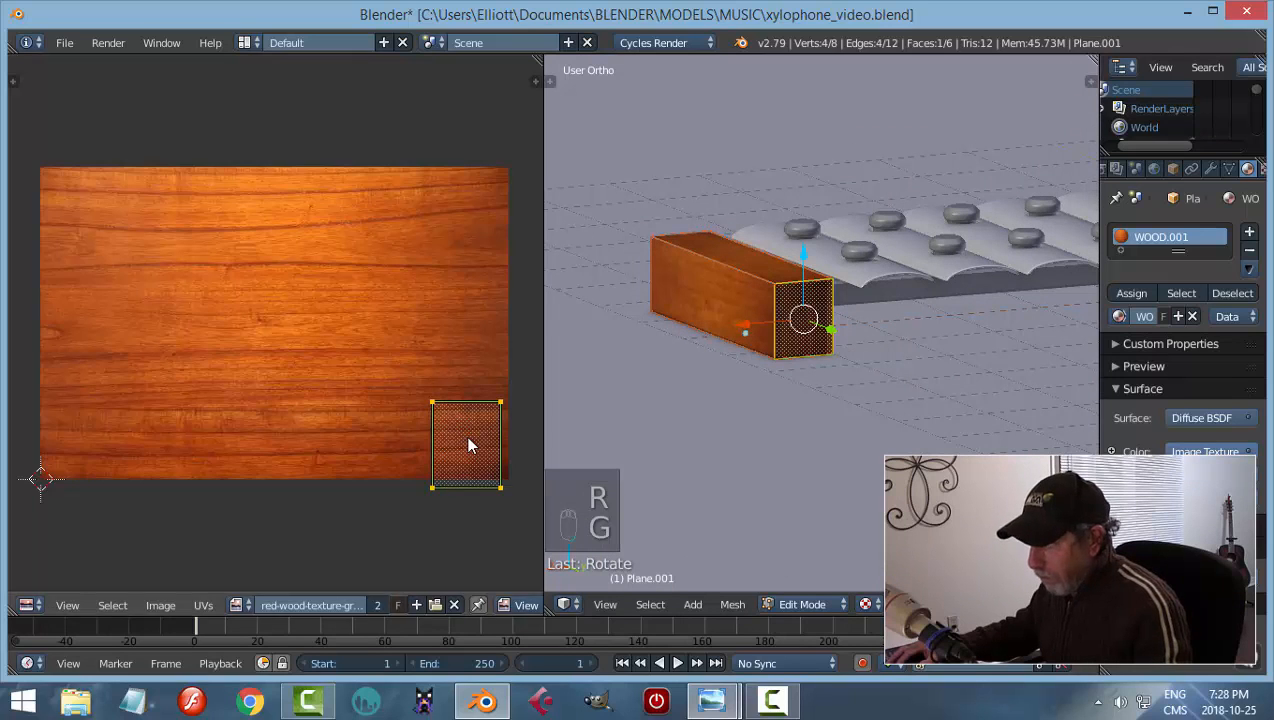
click(208, 305)
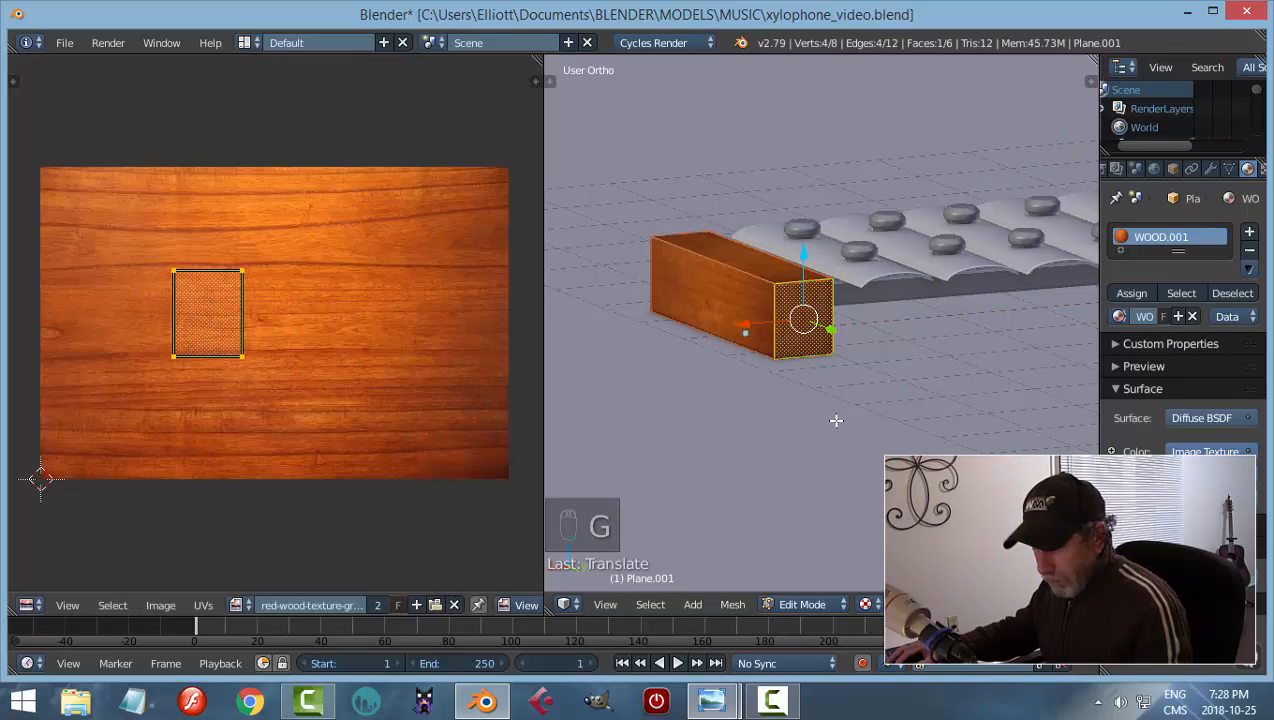
key(a)
scroll(818, 425, up, 2)
key(Tab)
click(689, 428)
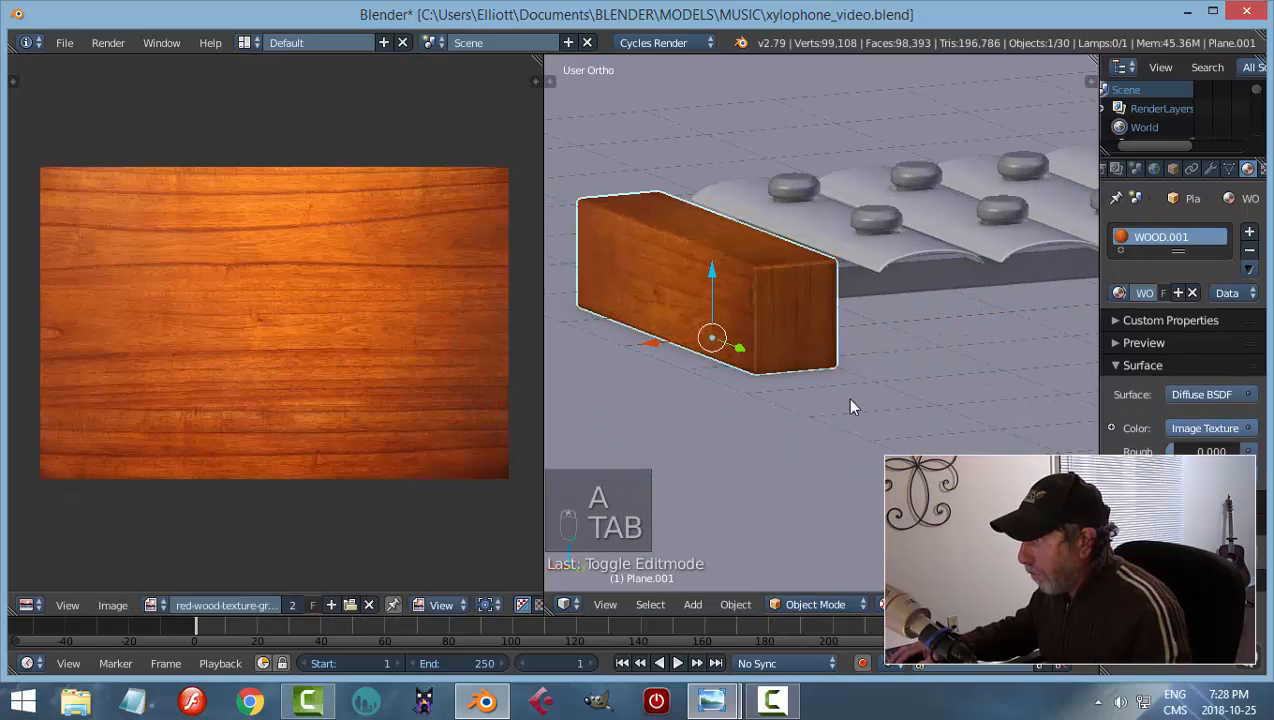
Move the UV island of the end block's long inner side to the middle of the wood image and return to Object Mode
middle_drag(848, 400, 695, 420)
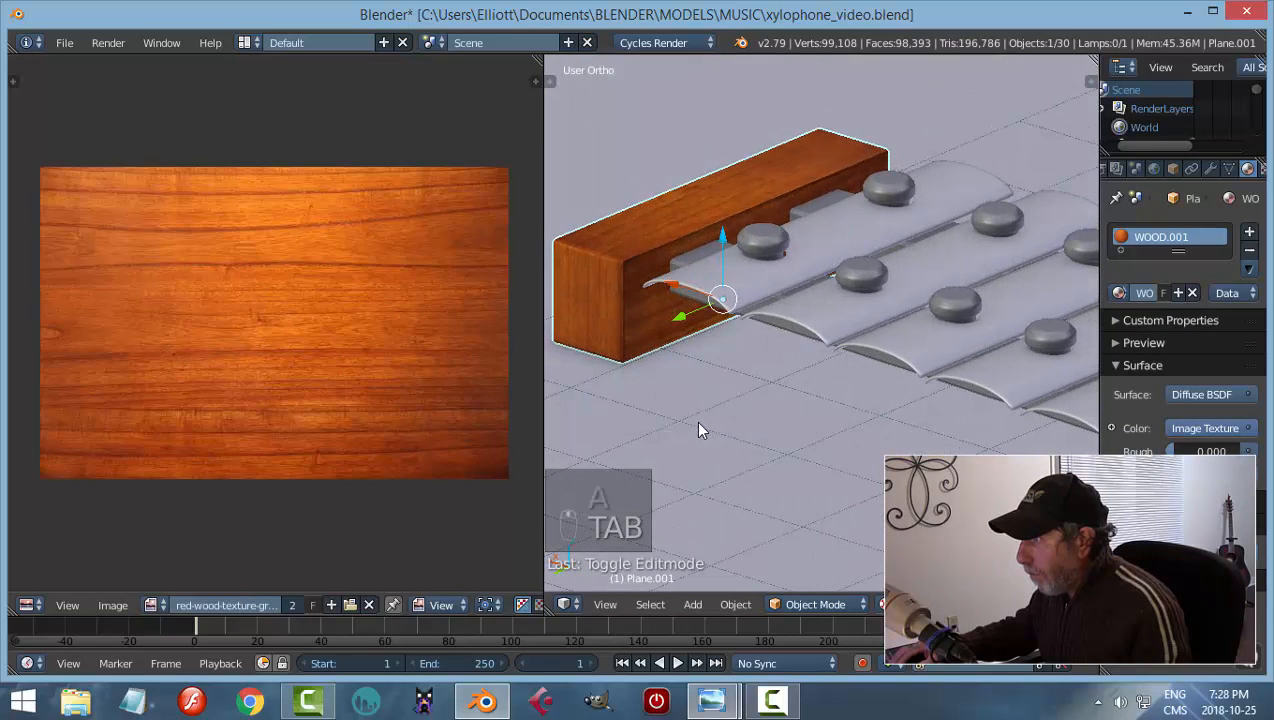
right_click(649, 343)
right_click(641, 312)
key(Tab)
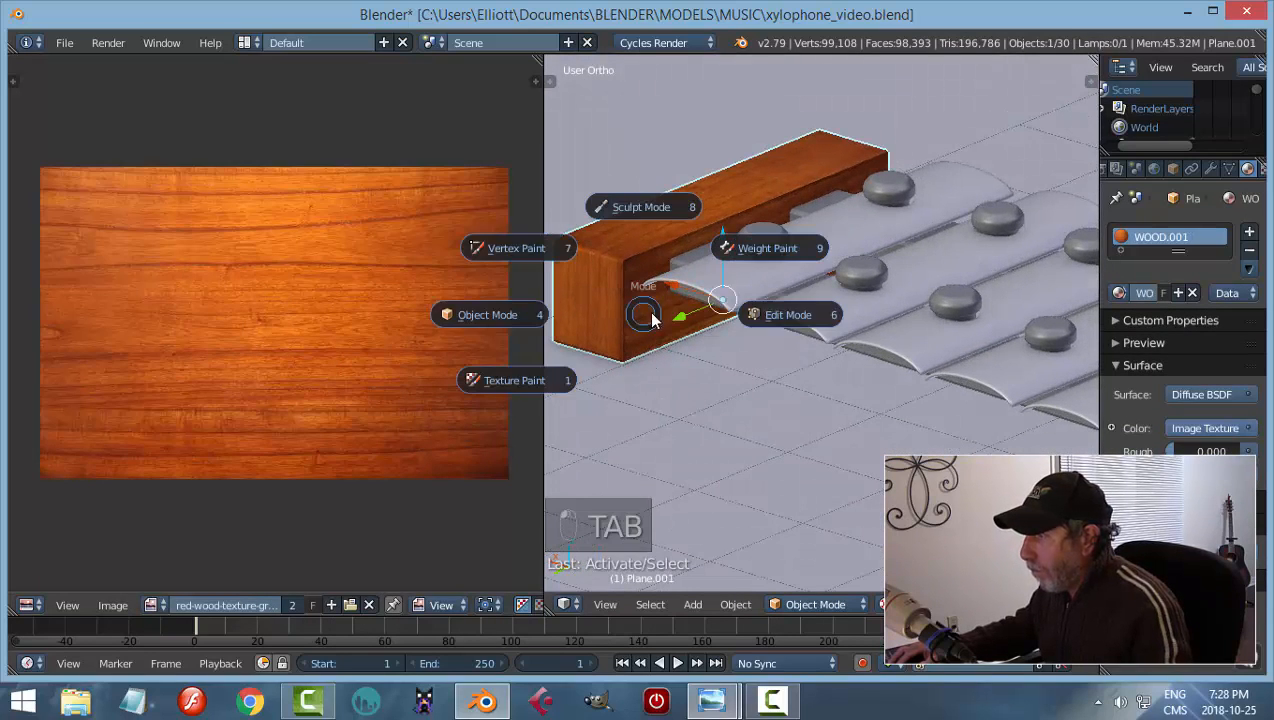
click(711, 322)
right_click(655, 315)
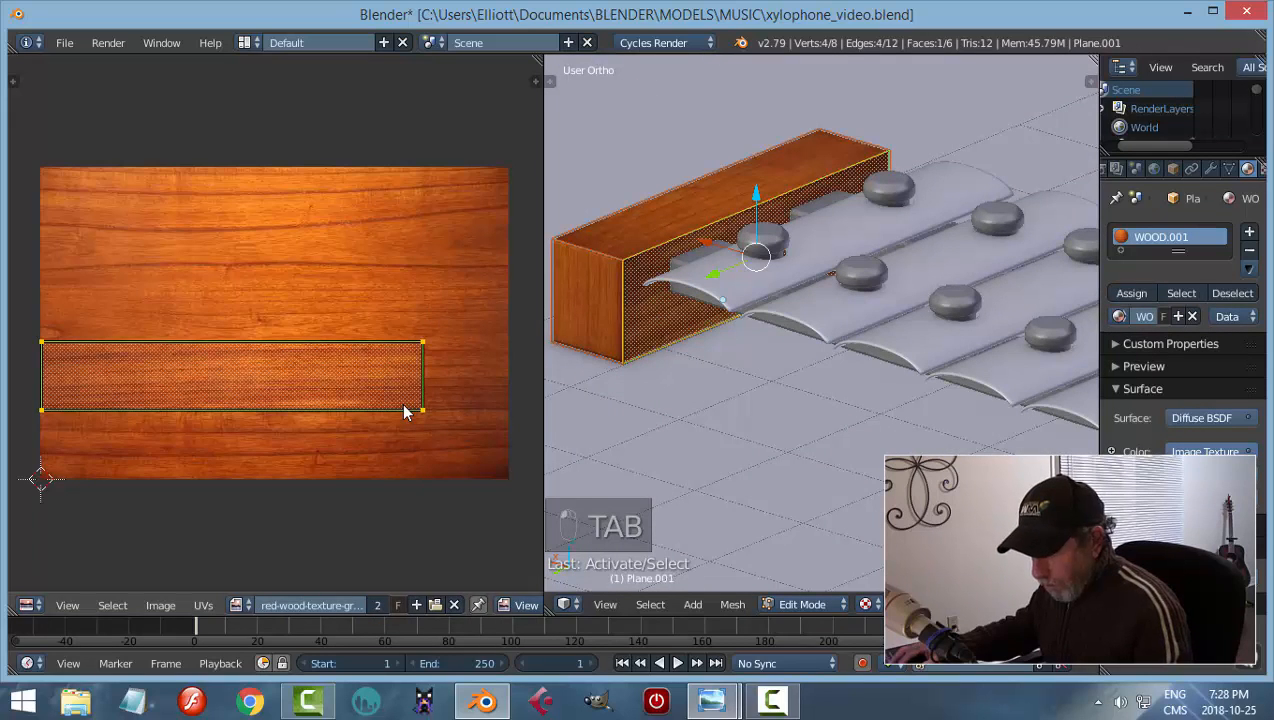
key(g)
click(430, 361)
key(a)
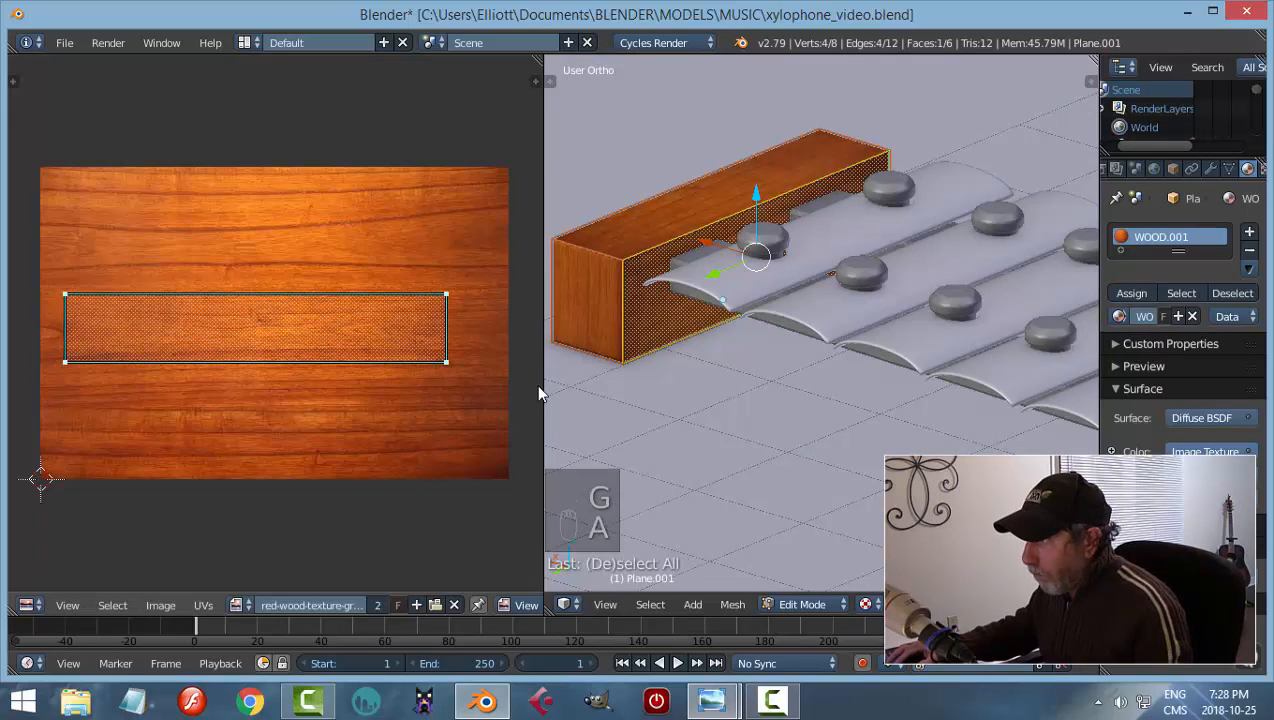
key(Tab)
click(672, 408)
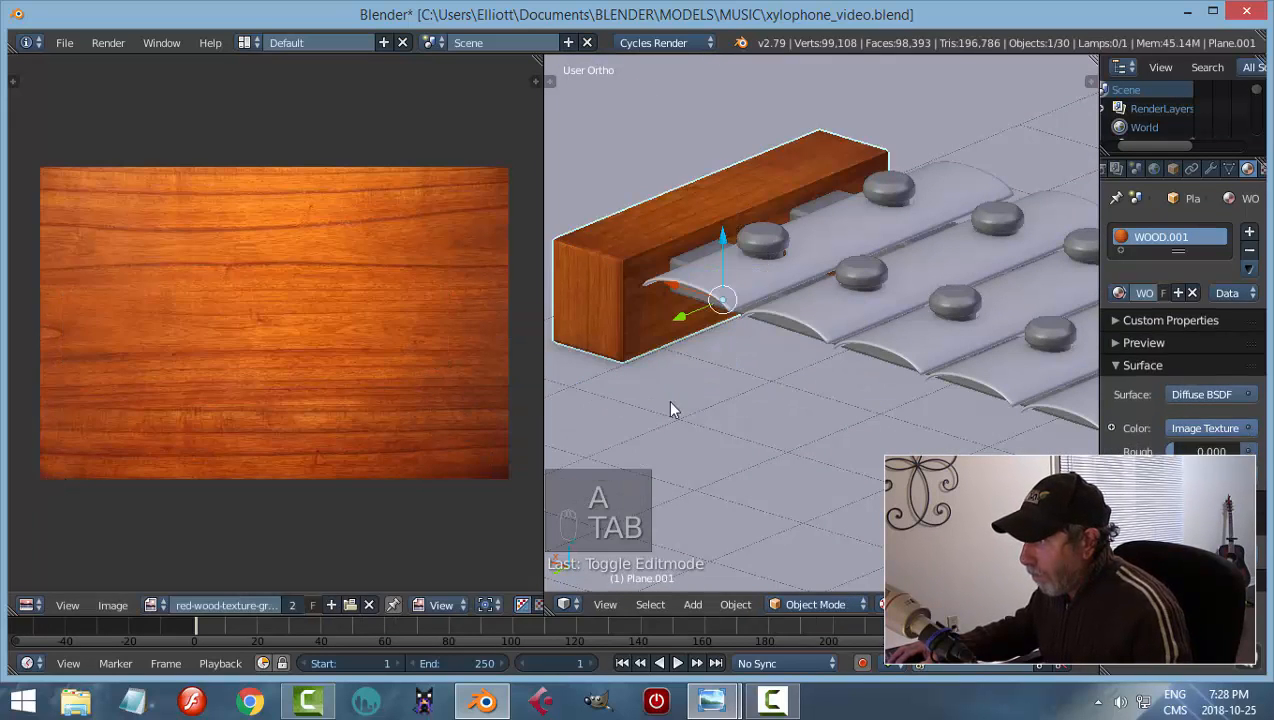
Assign the existing WOOD.001 material to the support rails beneath the bars
middle_drag(690, 404, 885, 400)
right_click(846, 335)
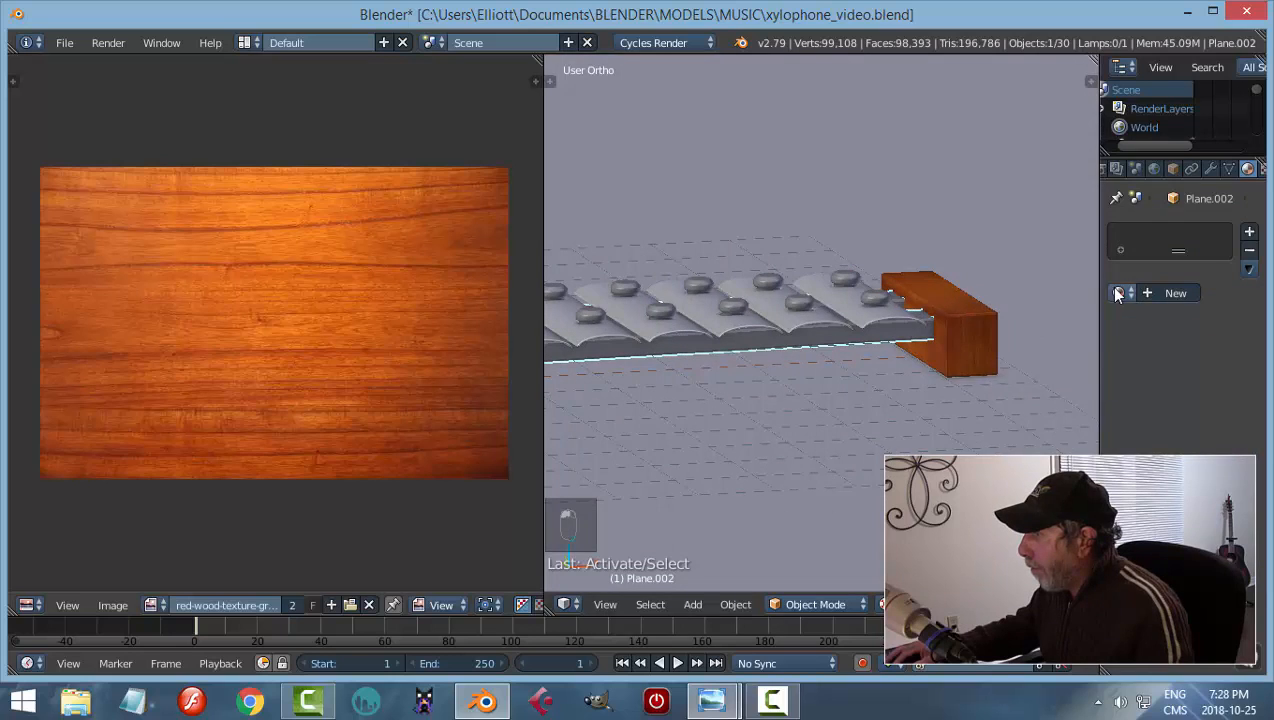
click(1119, 293)
scroll(1014, 341, down, 2)
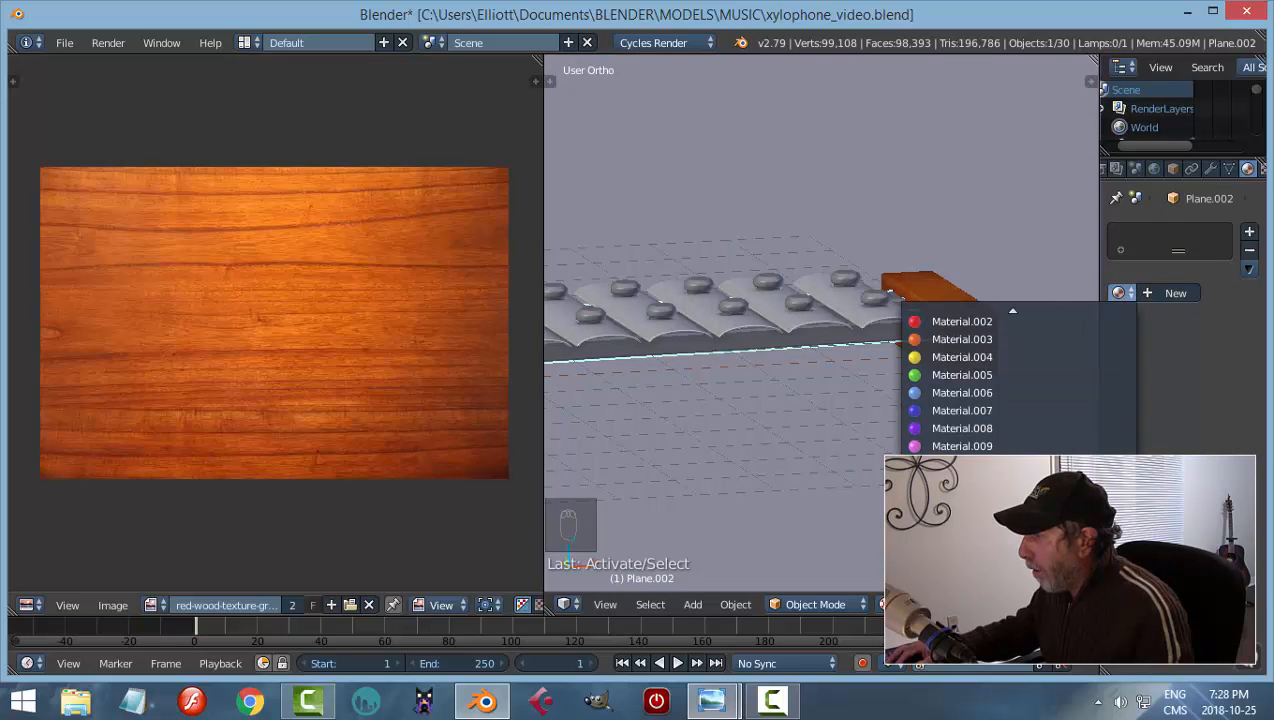
click(962, 482)
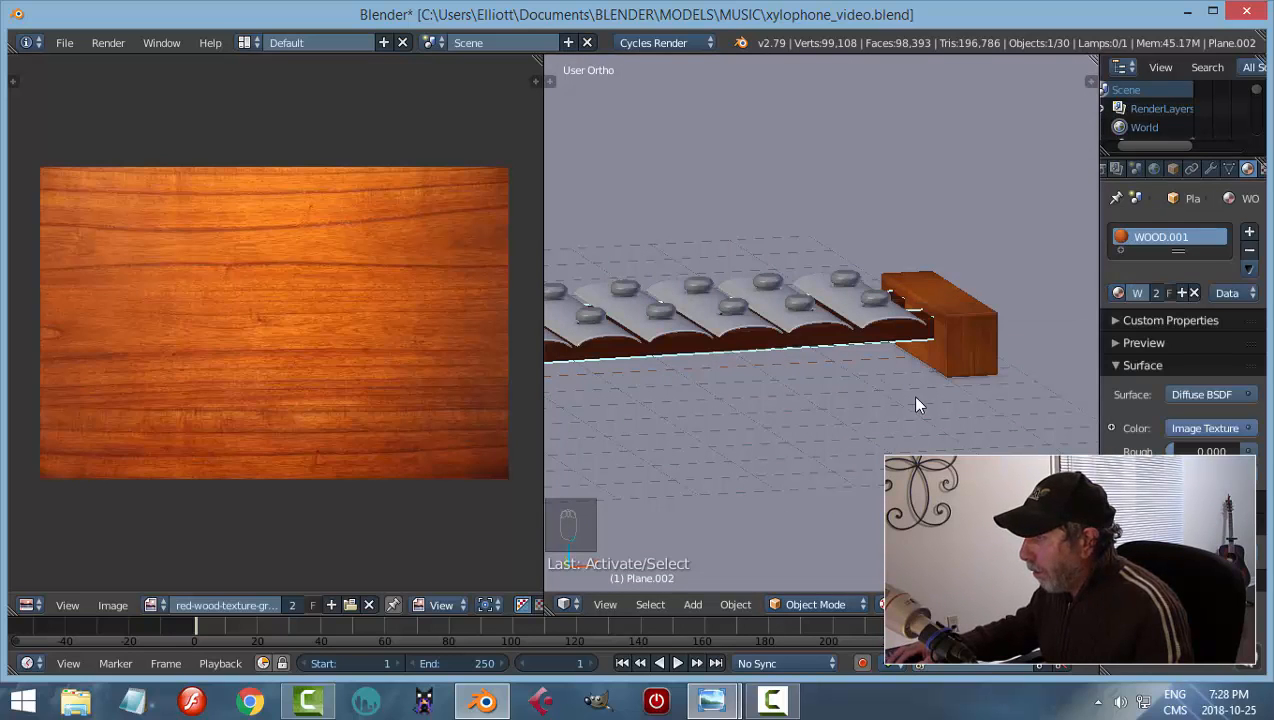
Mark all edges of the support rails as seams in Edit Mode
middle_drag(915, 402, 984, 372)
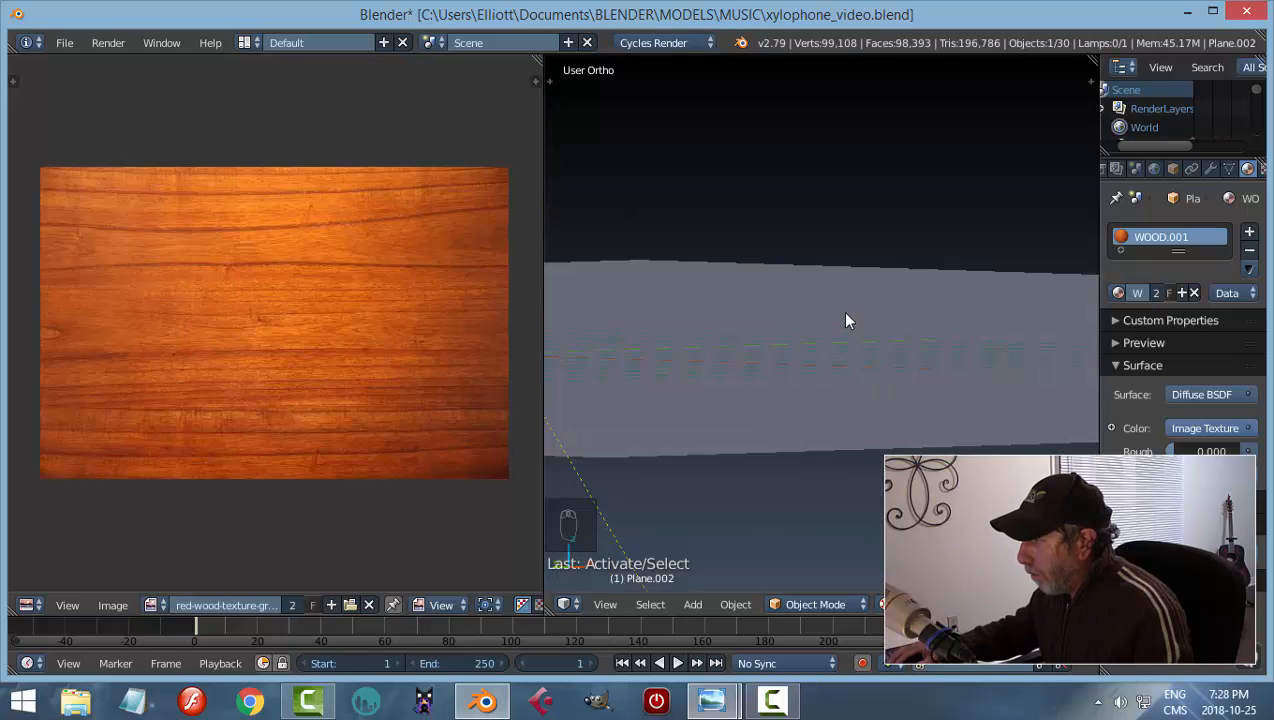
middle_drag(845, 320, 813, 358)
key(Tab)
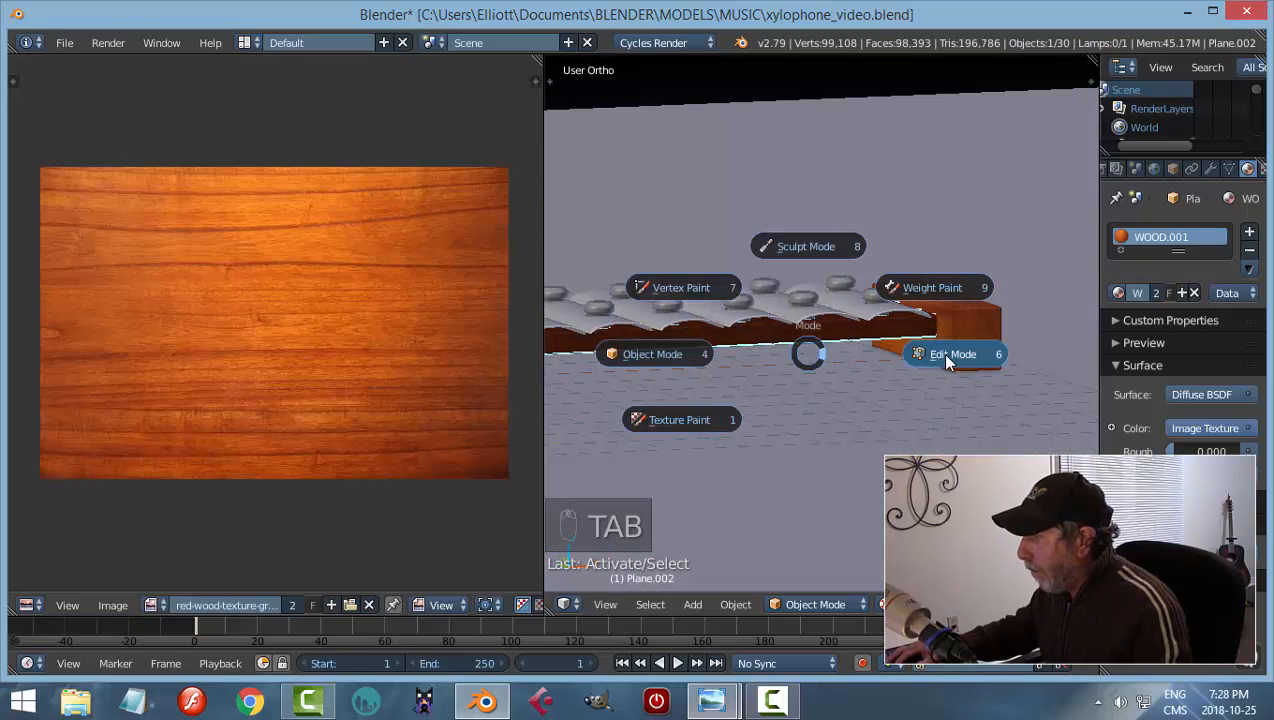
click(947, 358)
key(a)
key(a)
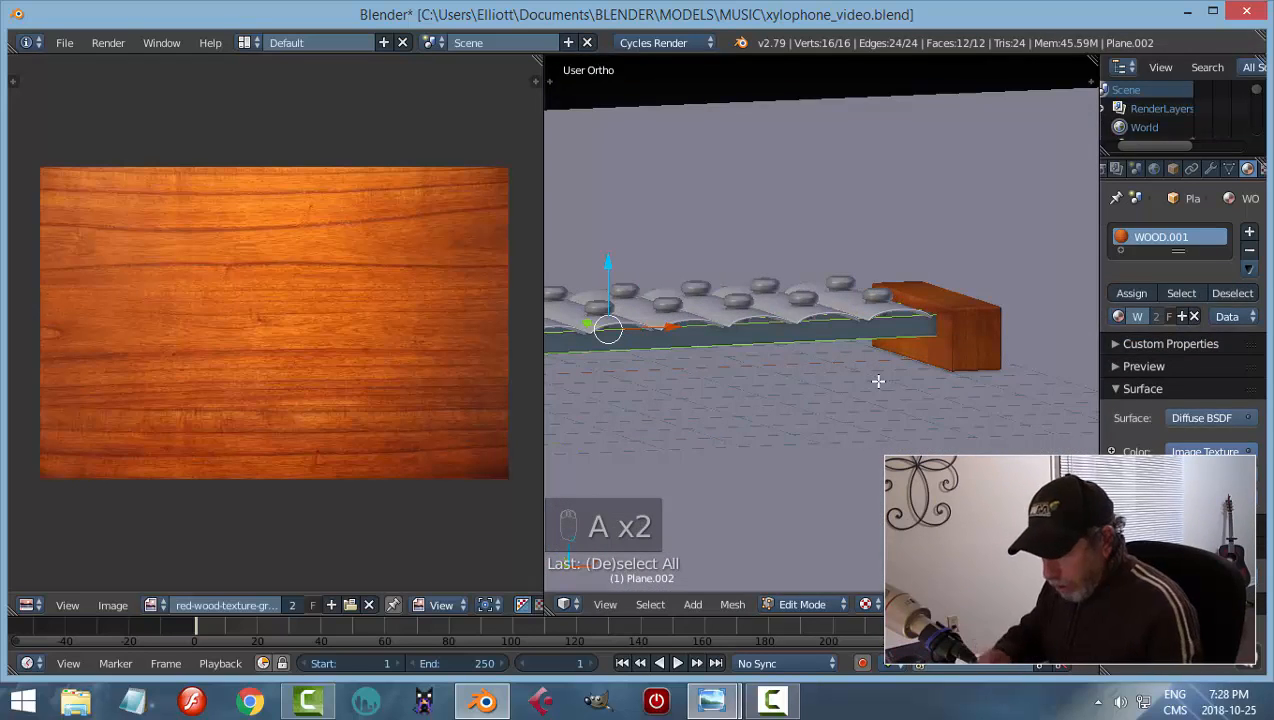
key(ctrl+e)
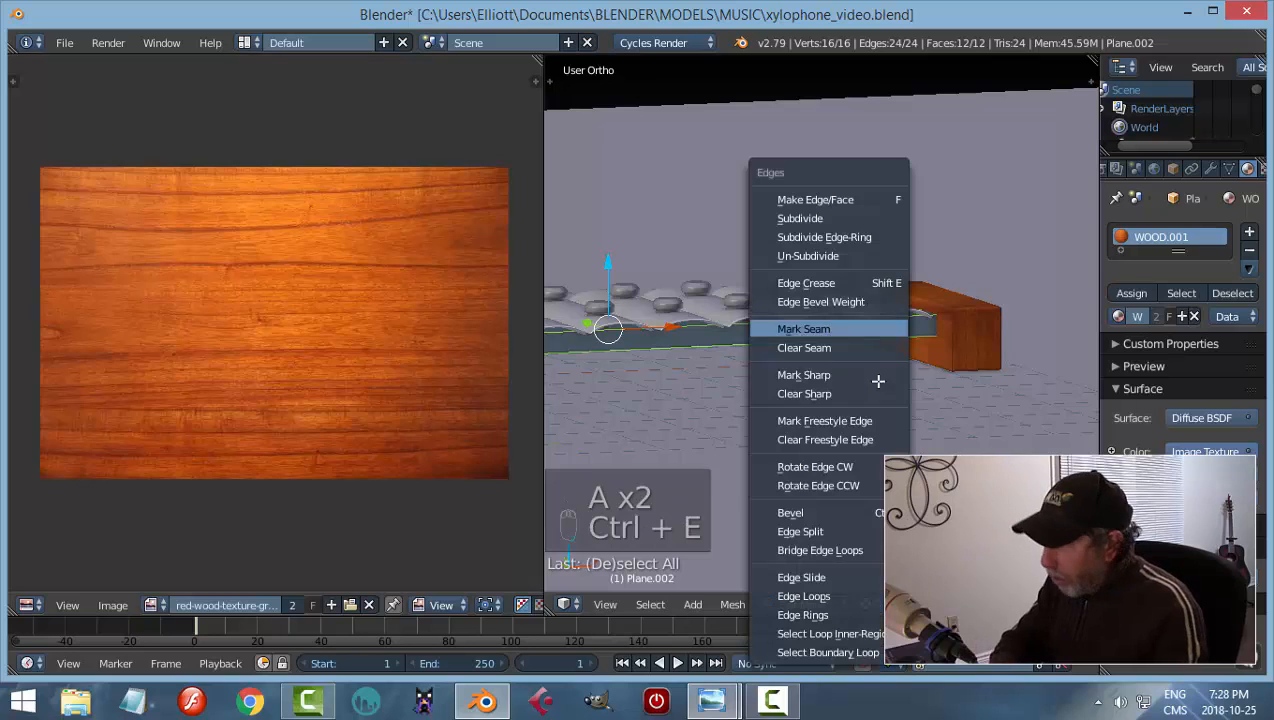
click(856, 329)
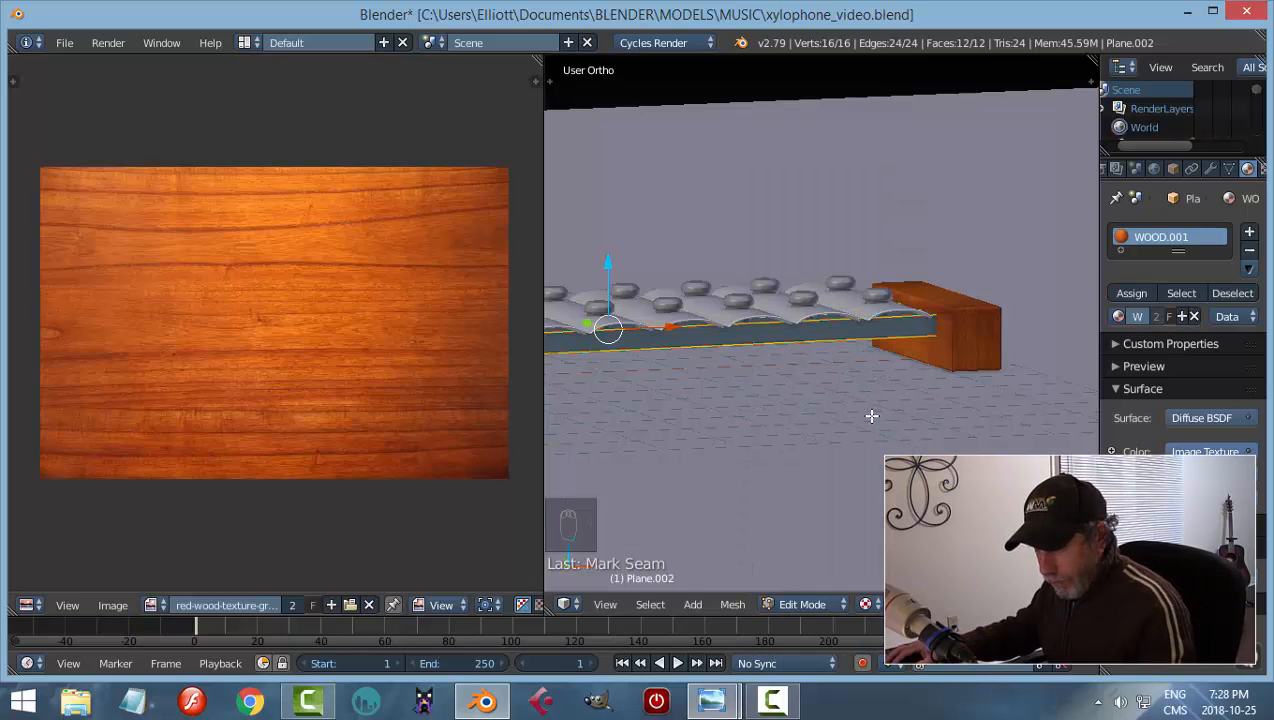
Unwrap all faces of the support rails, clear the selection, and return to Object Mode
key(u)
click(871, 418)
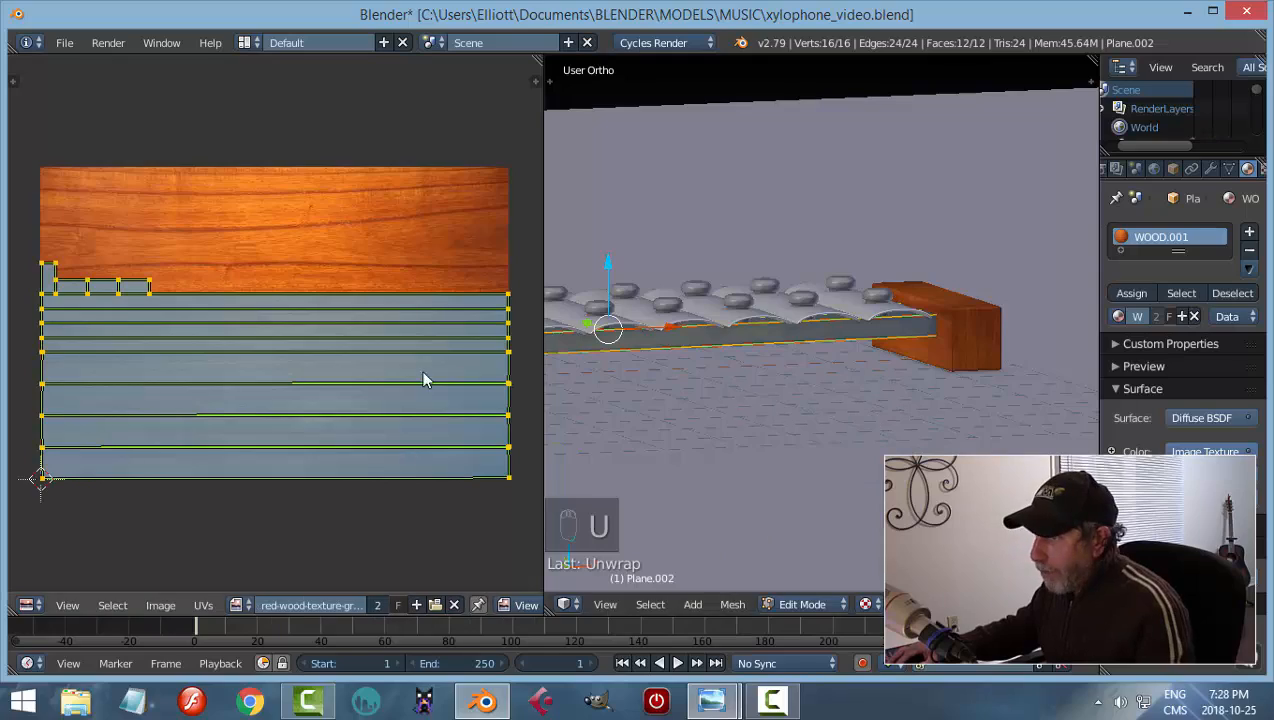
key(a)
key(Tab)
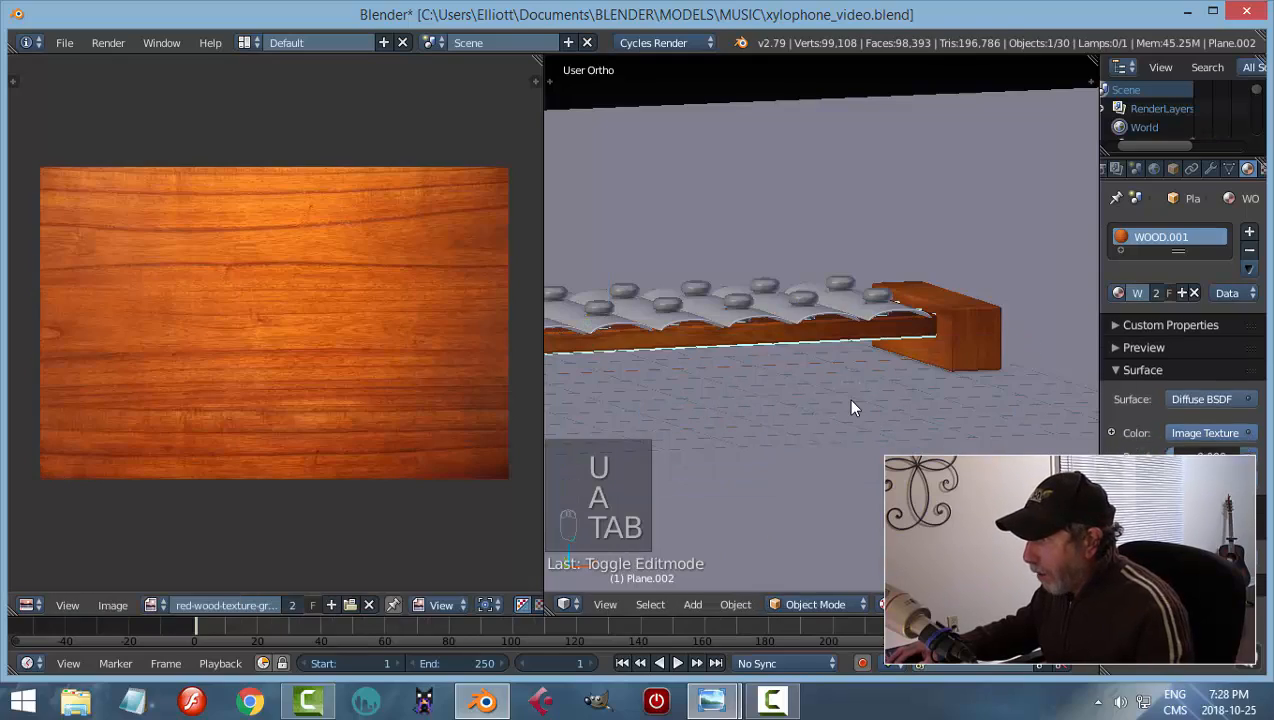
Select the support rails and hide every other object to isolate them
key(a)
key(a)
middle_drag(961, 338, 727, 314)
scroll(1032, 347, up, 2)
shift+middle_drag(1034, 348, 867, 432)
scroll(806, 369, up, 4)
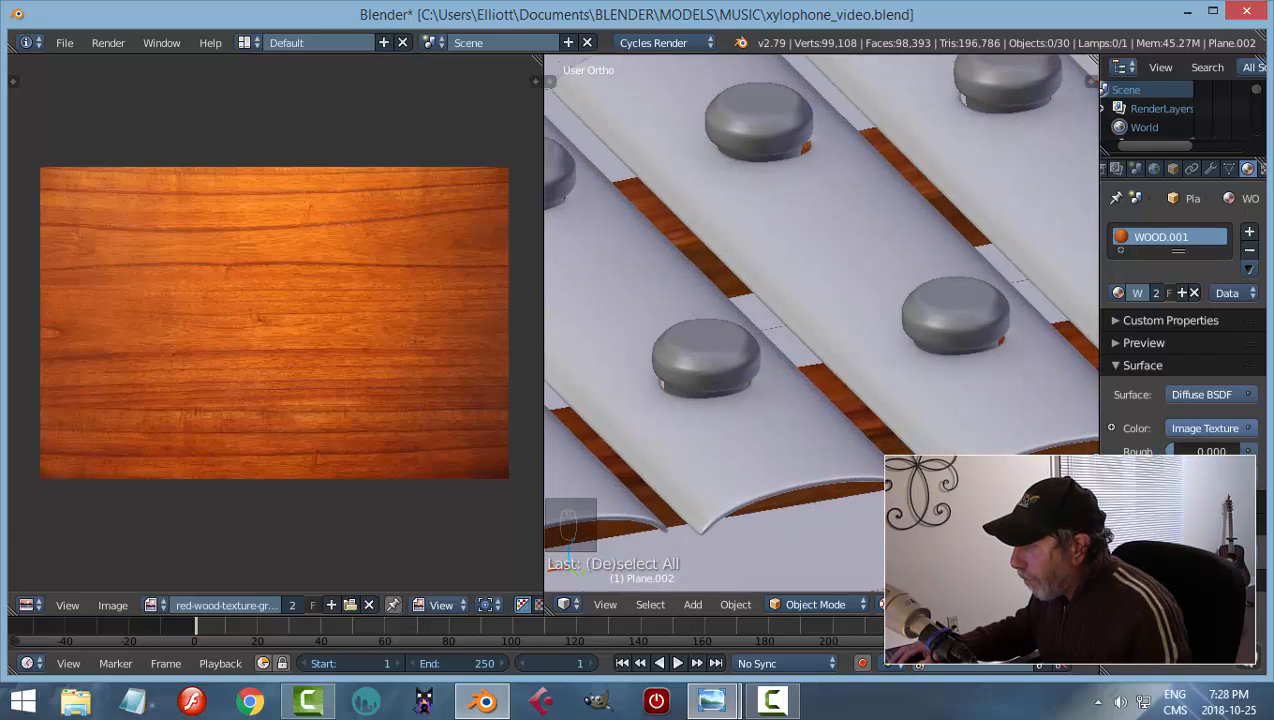
click(893, 448)
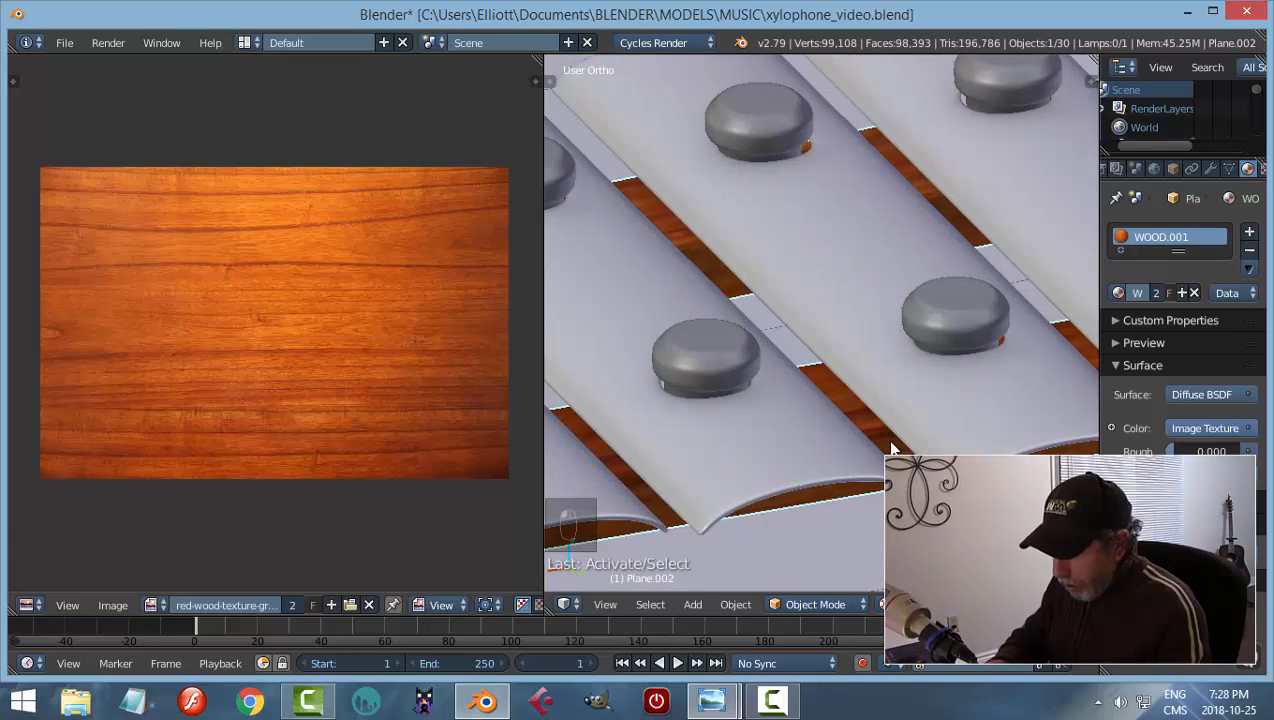
key(shift+h)
In Edit Mode, select one support rail's top face, move its UV island up to the middle of the wood image, and deselect it
middle_drag(870, 441, 785, 321)
key(Tab)
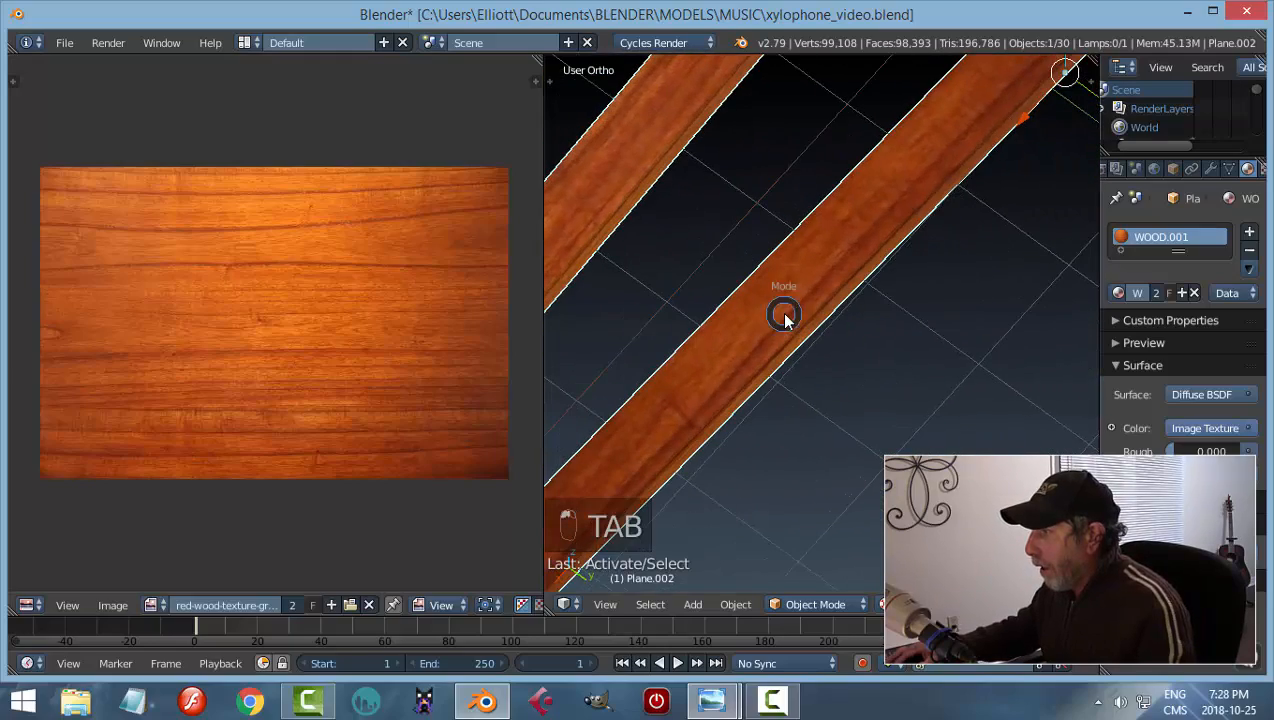
click(929, 312)
middle_drag(842, 399, 740, 240)
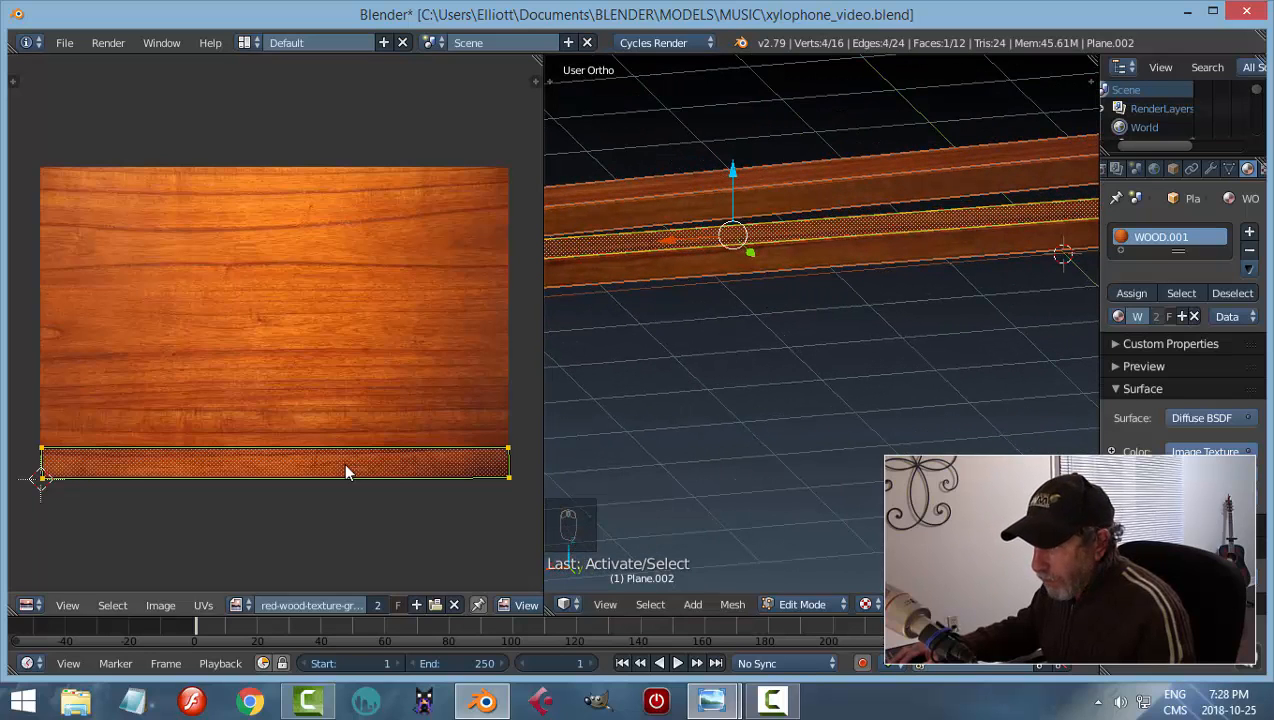
scroll(374, 478, up, 2)
middle_drag(378, 487, 378, 336)
scroll(378, 340, down, 3)
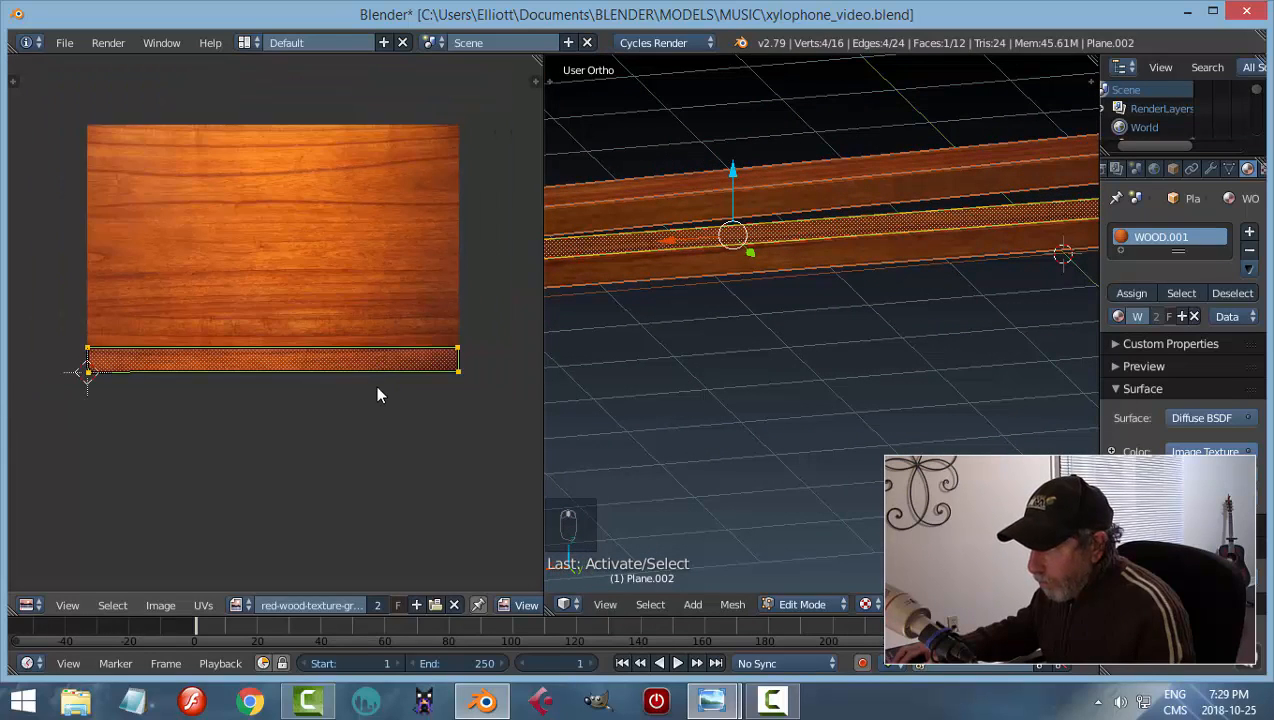
key(g)
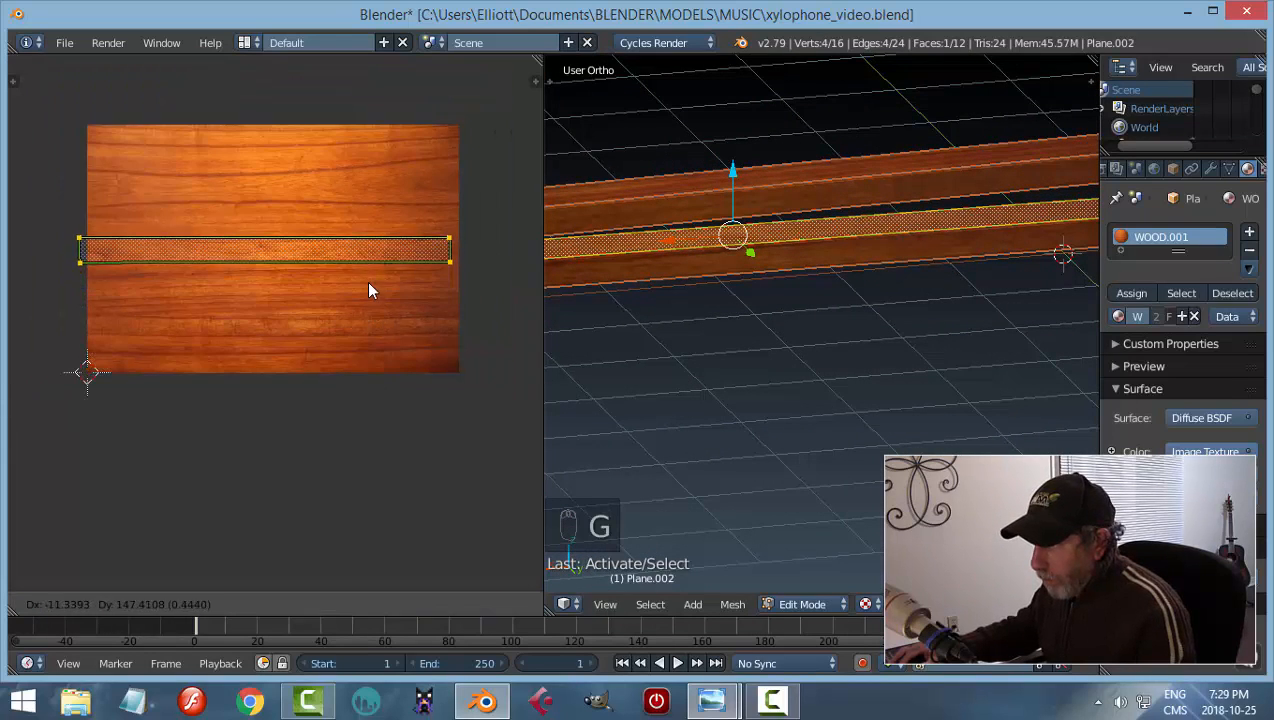
click(375, 281)
key(a)
Inspect the wood grain on the isolated support rails, return to Object Mode, and clear the selection
middle_drag(939, 356, 930, 496)
scroll(978, 392, down, 3)
middle_drag(978, 392, 618, 291)
key(a)
key(a)
key(Tab)
key(a)
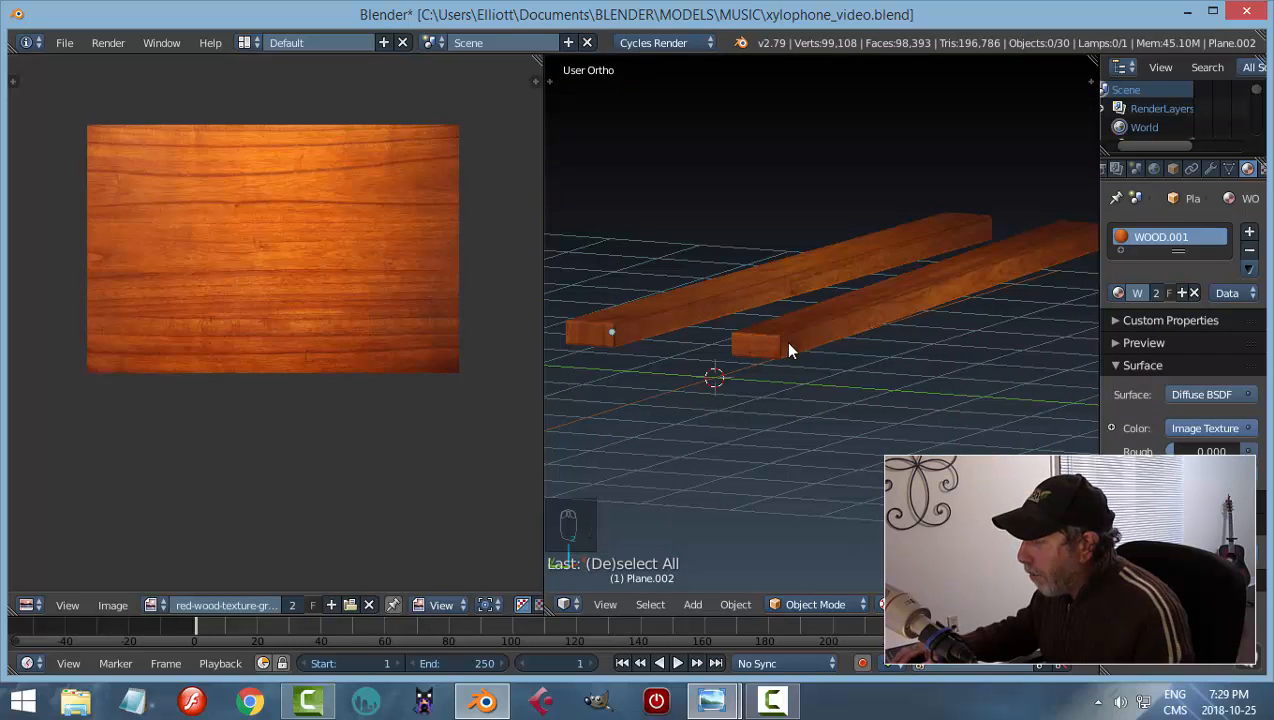
Unhide and deselect all the xylophone parts, and change the viewport shading to display the material colors
middle_drag(830, 350, 818, 364)
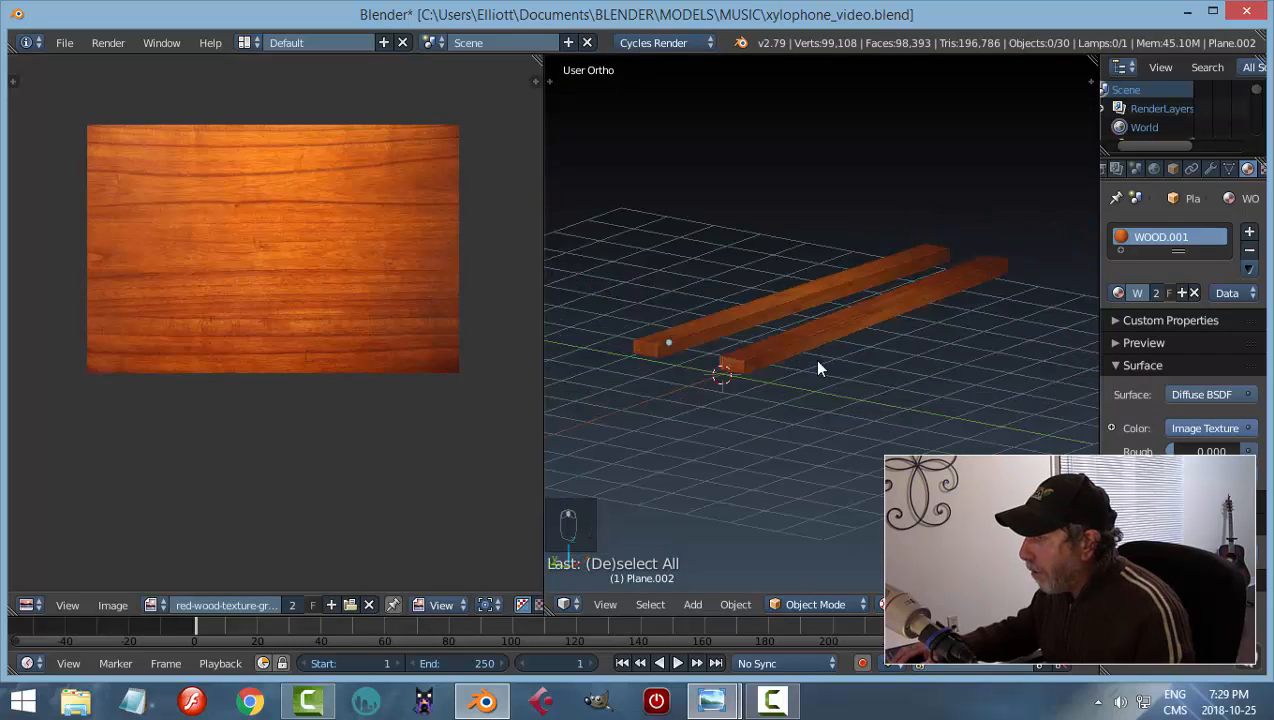
key(alt+h)
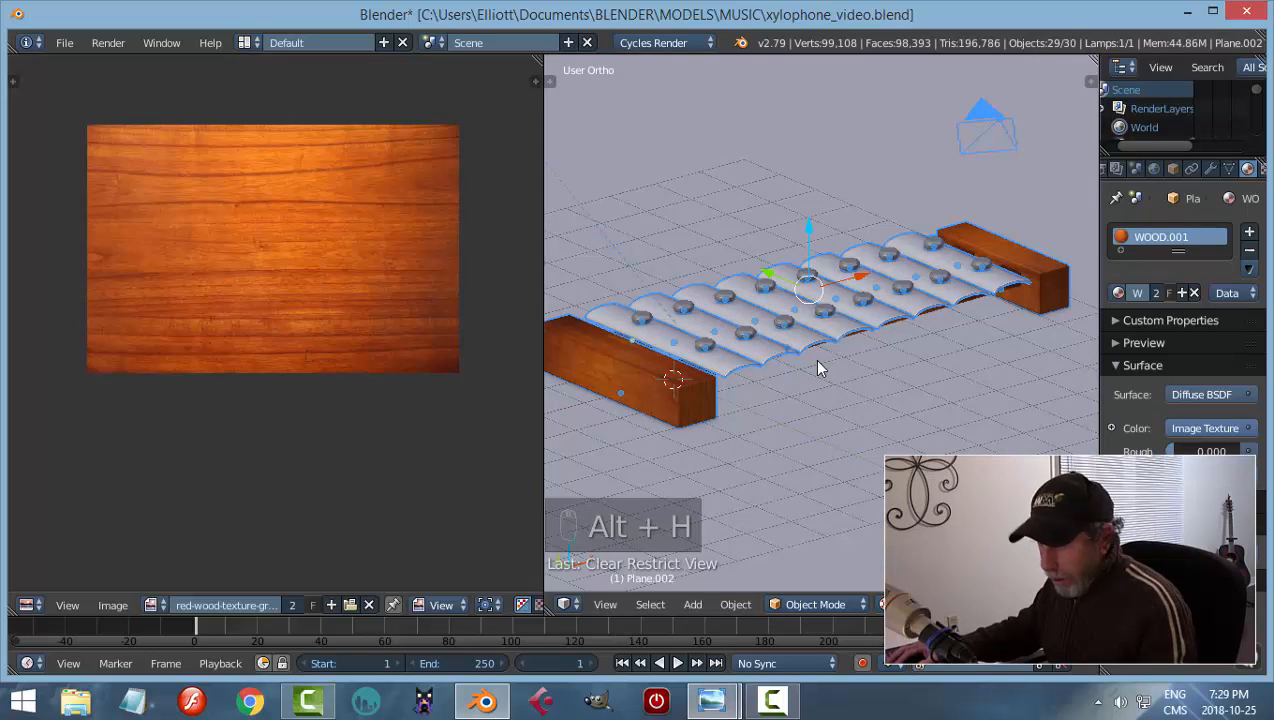
key(a)
middle_drag(820, 377, 784, 420)
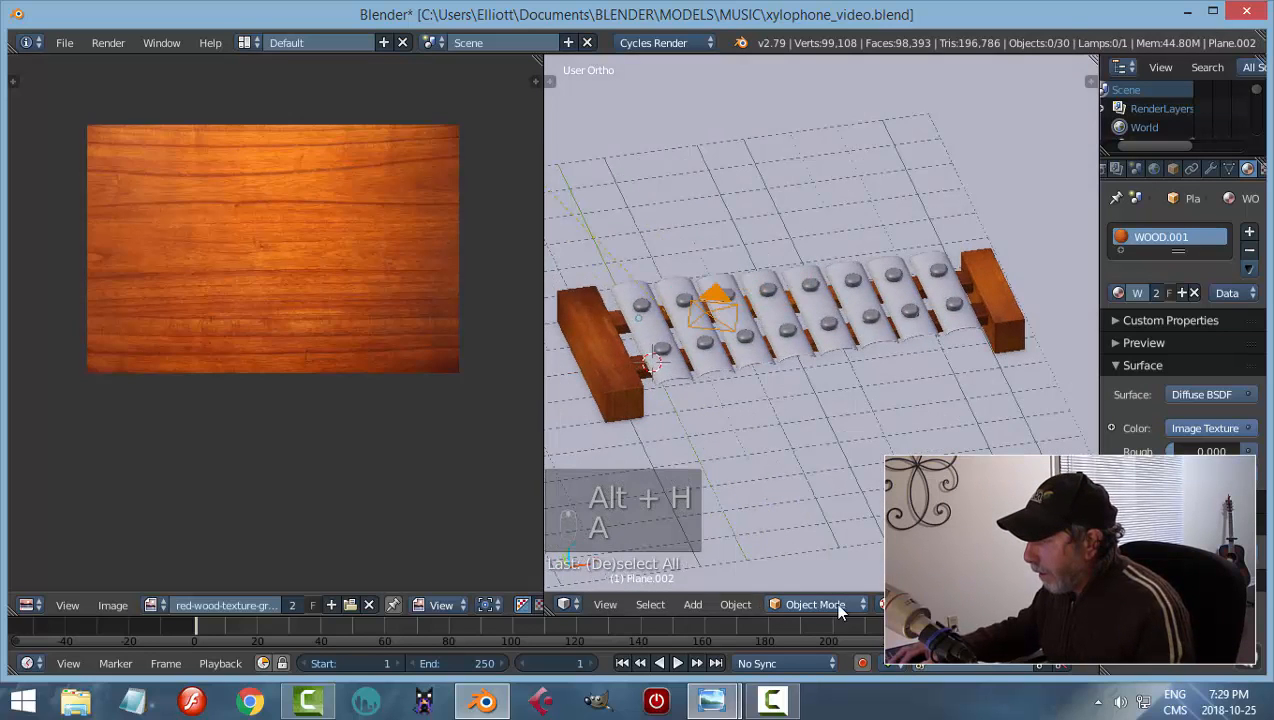
click(893, 604)
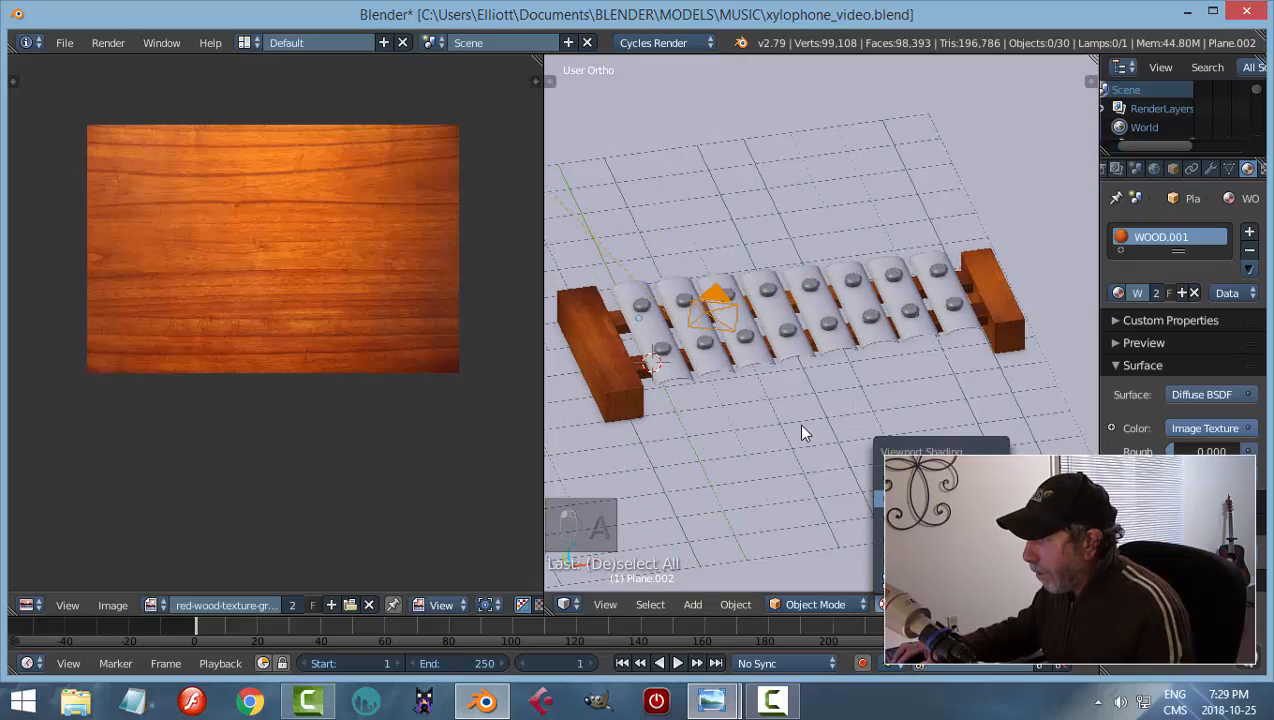
mouse_move(802, 435)
middle_down()
mouse_move(826, 462)
mouse_move(799, 469)
mouse_move(852, 437)
mouse_move(803, 459)
mouse_move(683, 463)
mouse_move(606, 398)
mouse_move(663, 421)
mouse_move(785, 404)
mouse_move(870, 445)
mouse_move(840, 460)
mouse_move(869, 433)
mouse_move(778, 461)
middle_up()
Select the end block beside the red bar and show its WOOD material nodes in the Node Editor
right_click(759, 397)
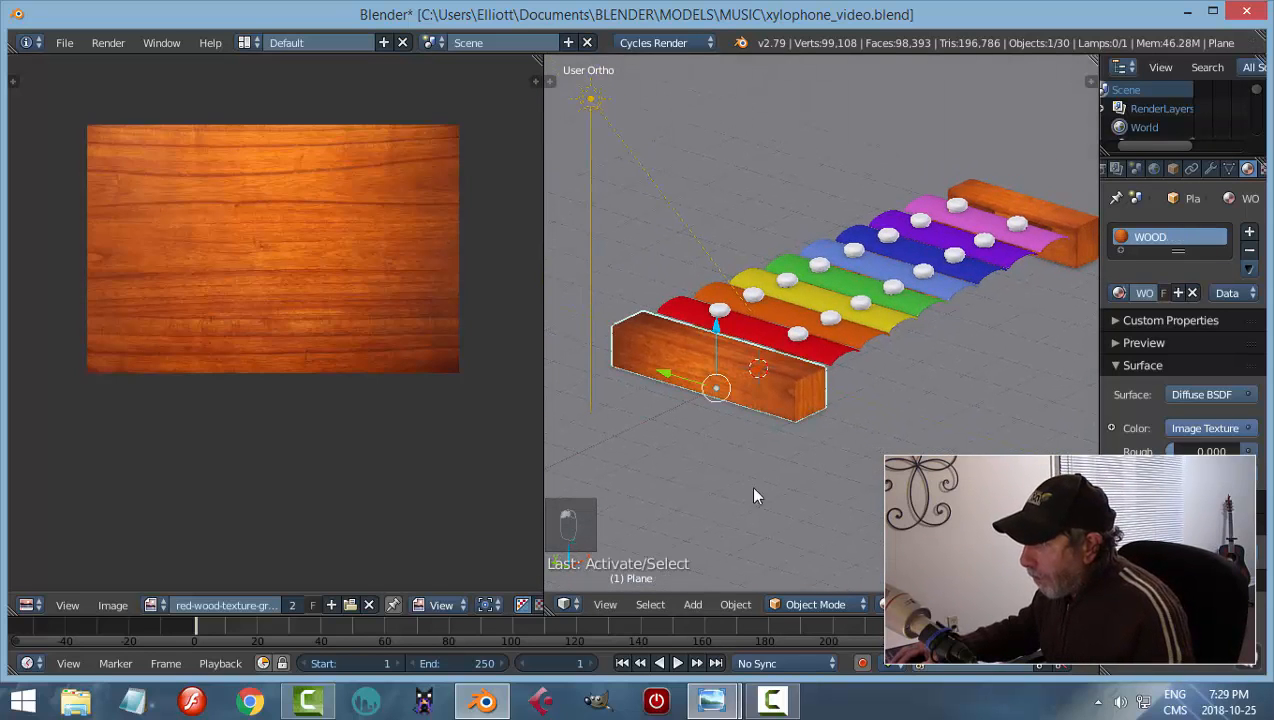
click(26, 605)
click(85, 396)
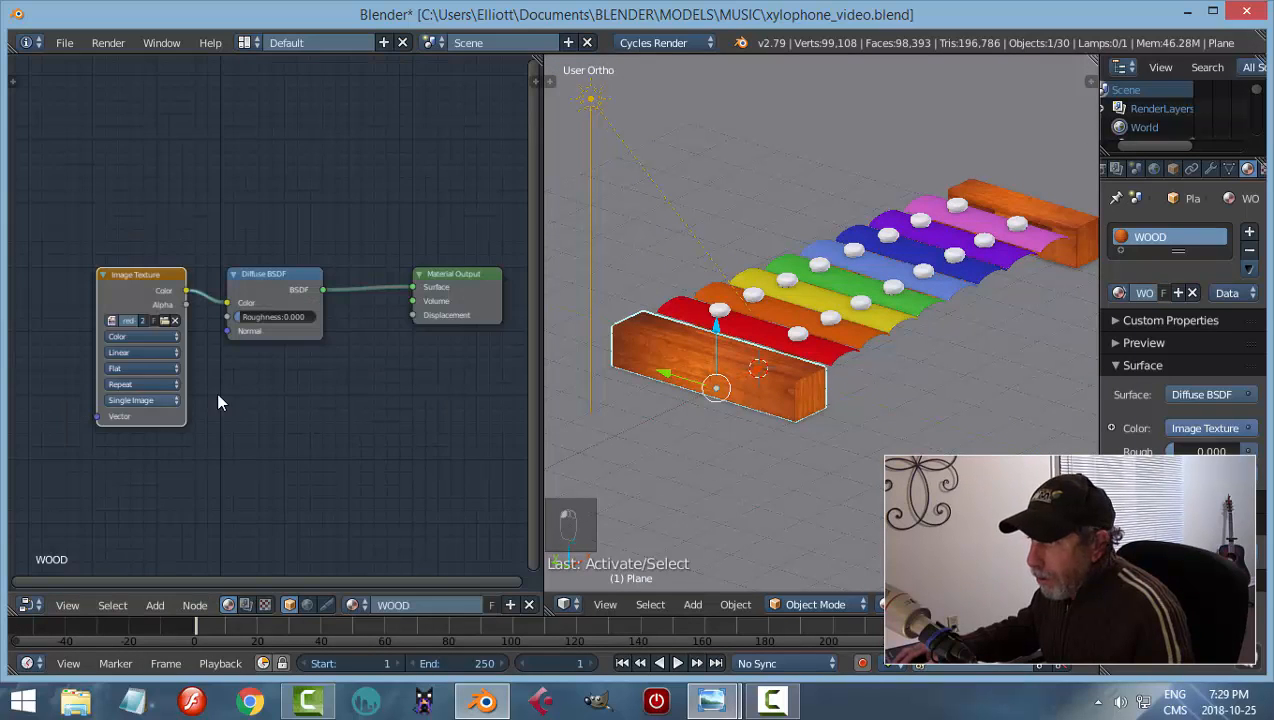
scroll(381, 424, down, 2)
middle_drag(329, 431, 265, 405)
scroll(362, 444, up, 1)
scroll(364, 441, down, 1)
scroll(265, 416, up, 1)
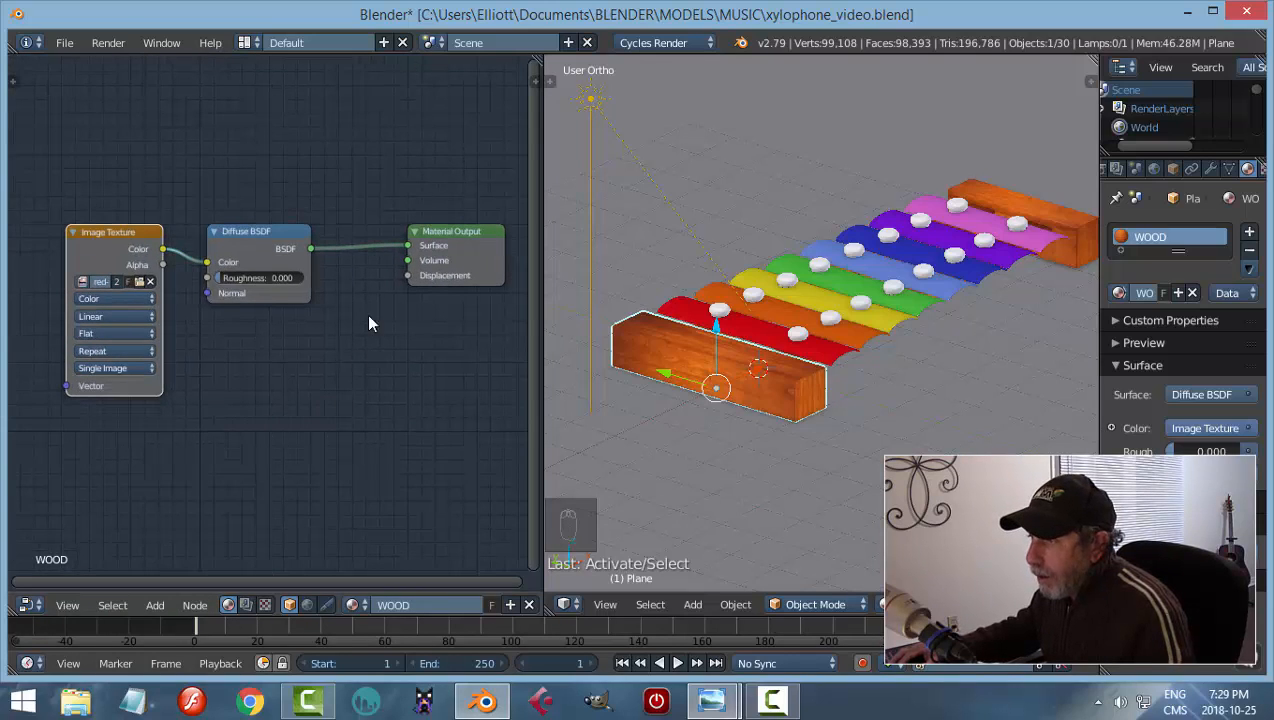
Spread out the Image Texture, Diffuse BSDF and Material Output nodes of the WOOD material
drag(125, 235, 67, 226)
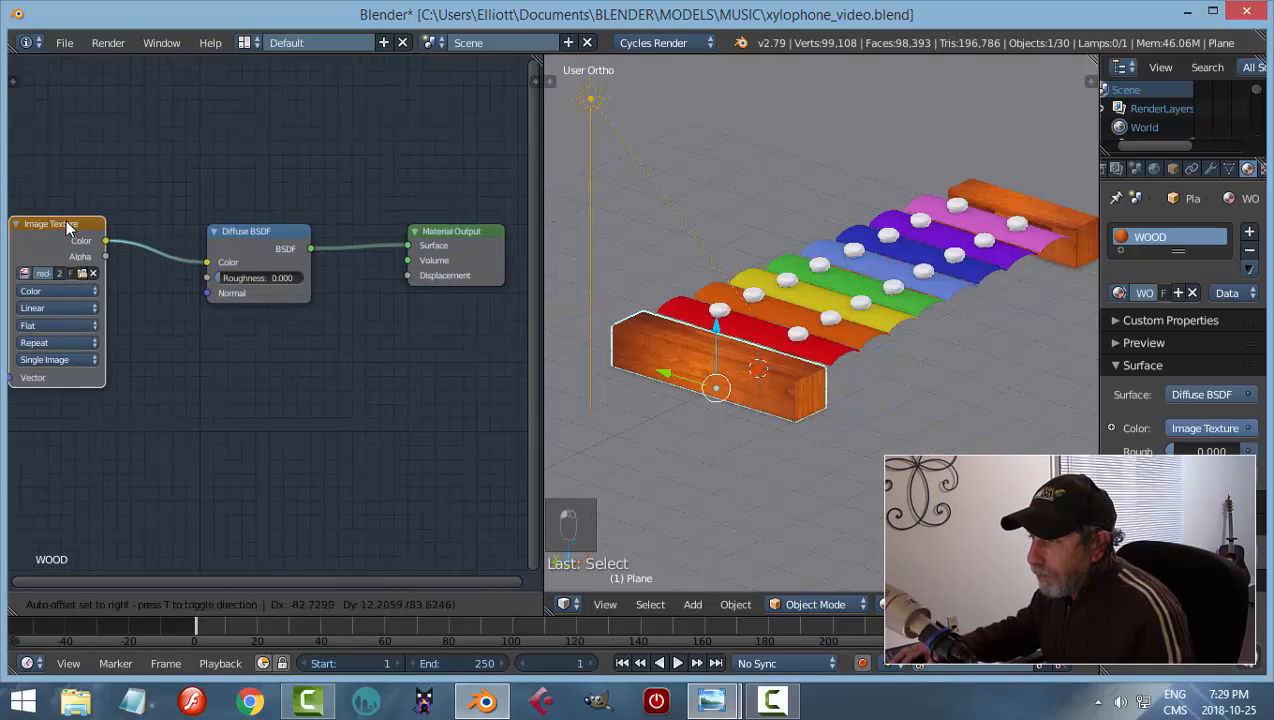
drag(258, 233, 212, 228)
drag(443, 236, 451, 231)
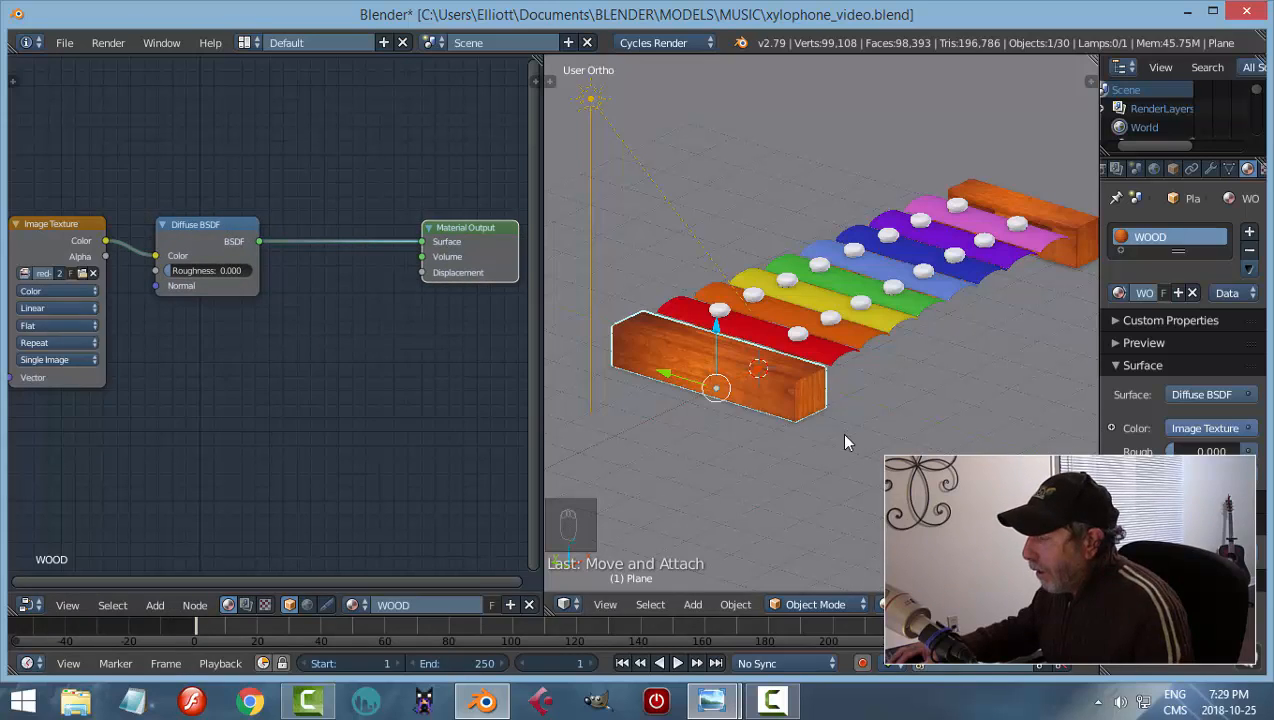
Create a new material for the front peg on the red bar and set its surface to Mix Shader
right_click(797, 333)
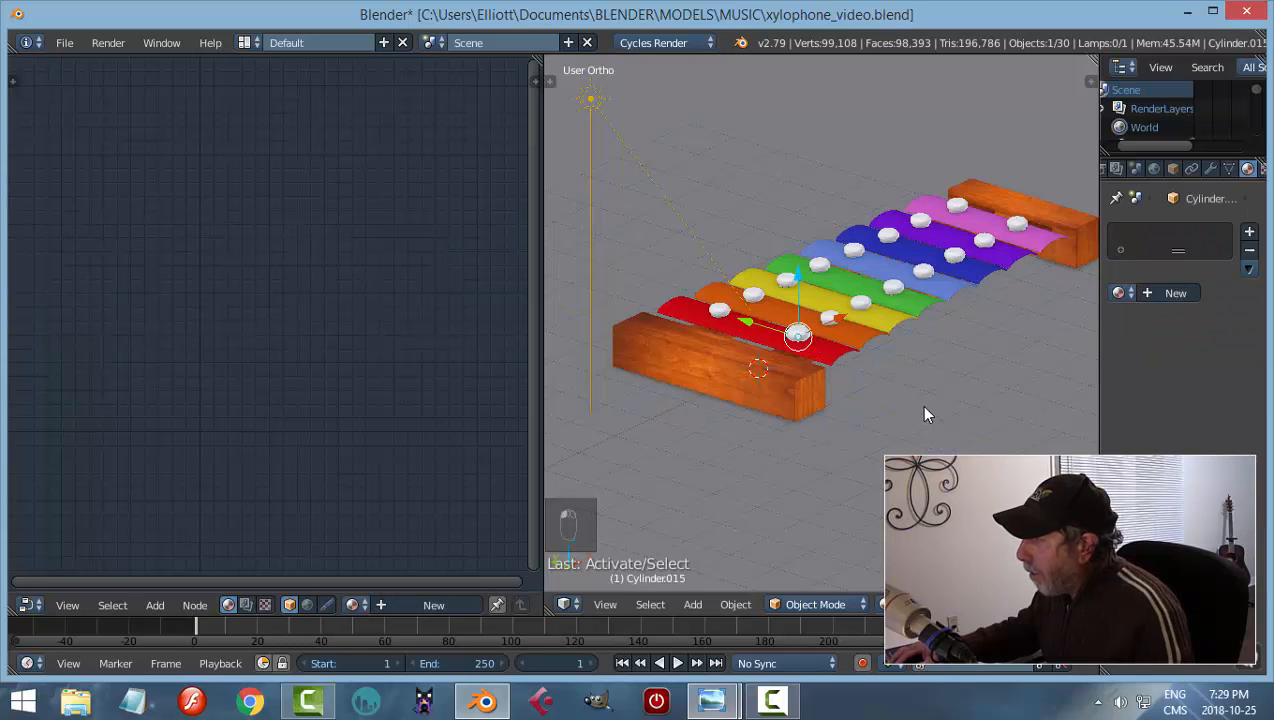
middle_drag(984, 370, 878, 408)
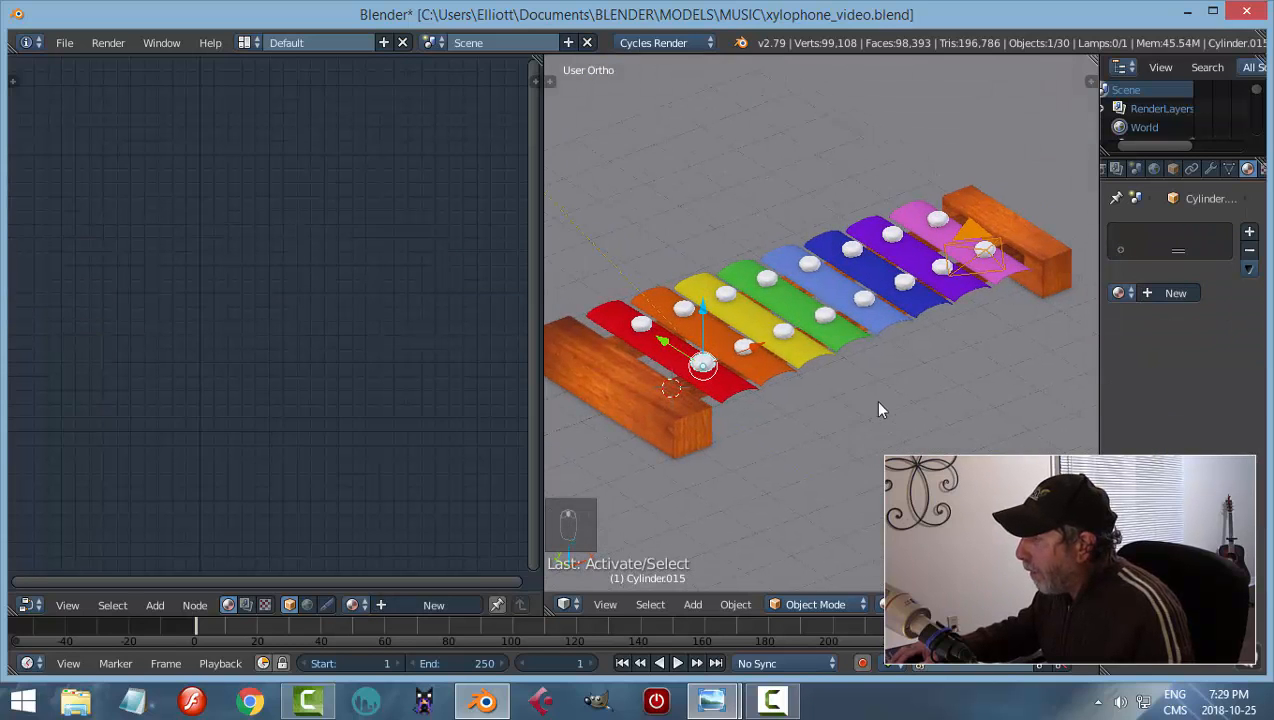
click(1160, 293)
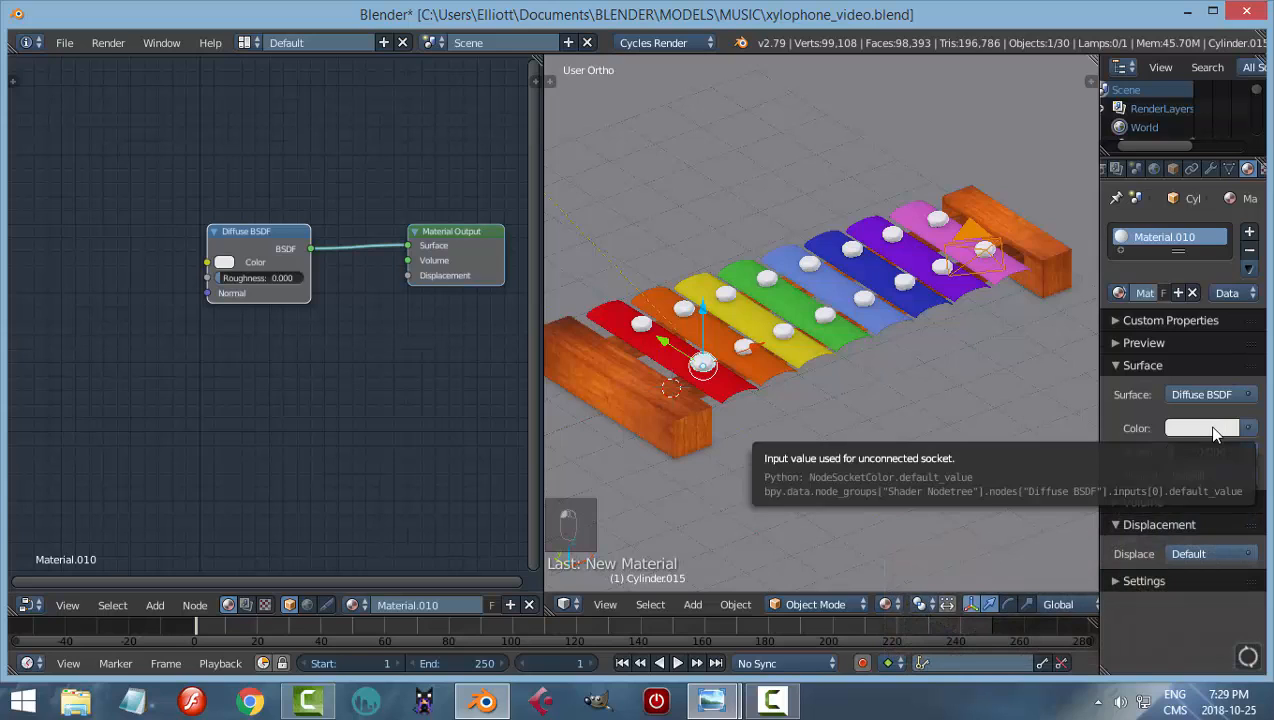
click(1201, 394)
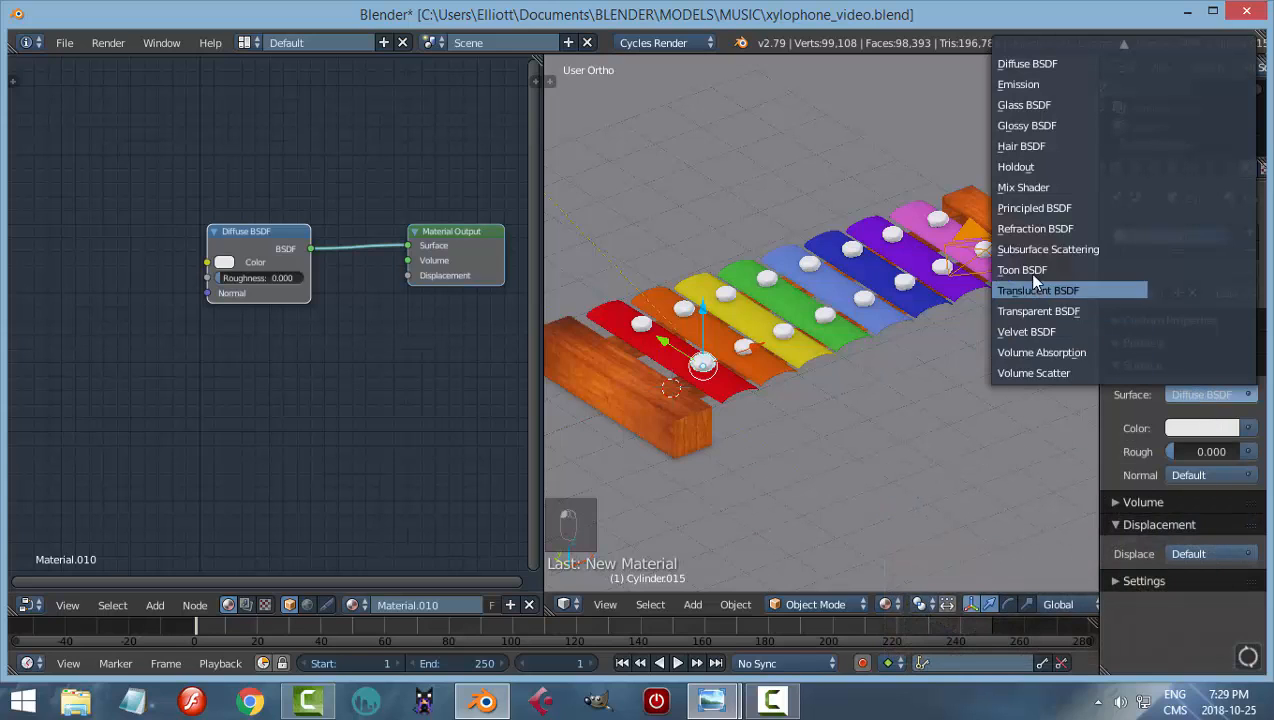
click(1017, 187)
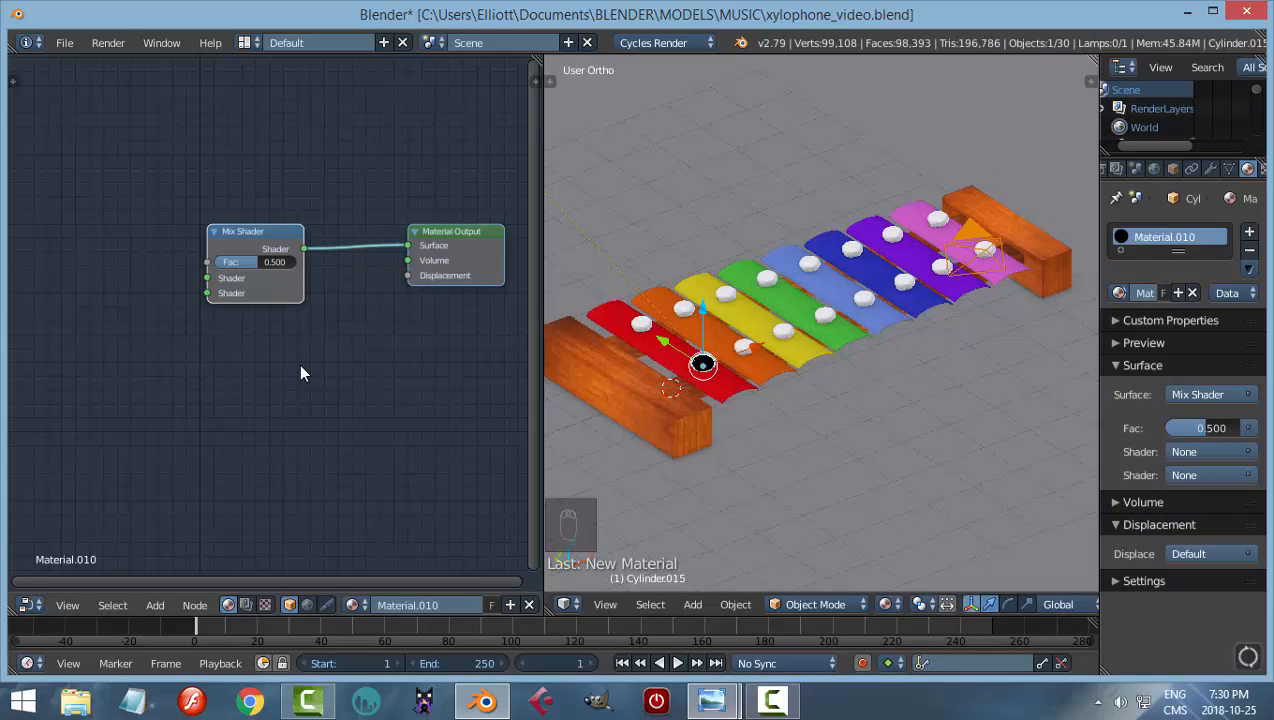
Use a Diffuse BSDF as the first shader of the peg's Mix Shader and give it a muted tan color
click(1170, 452)
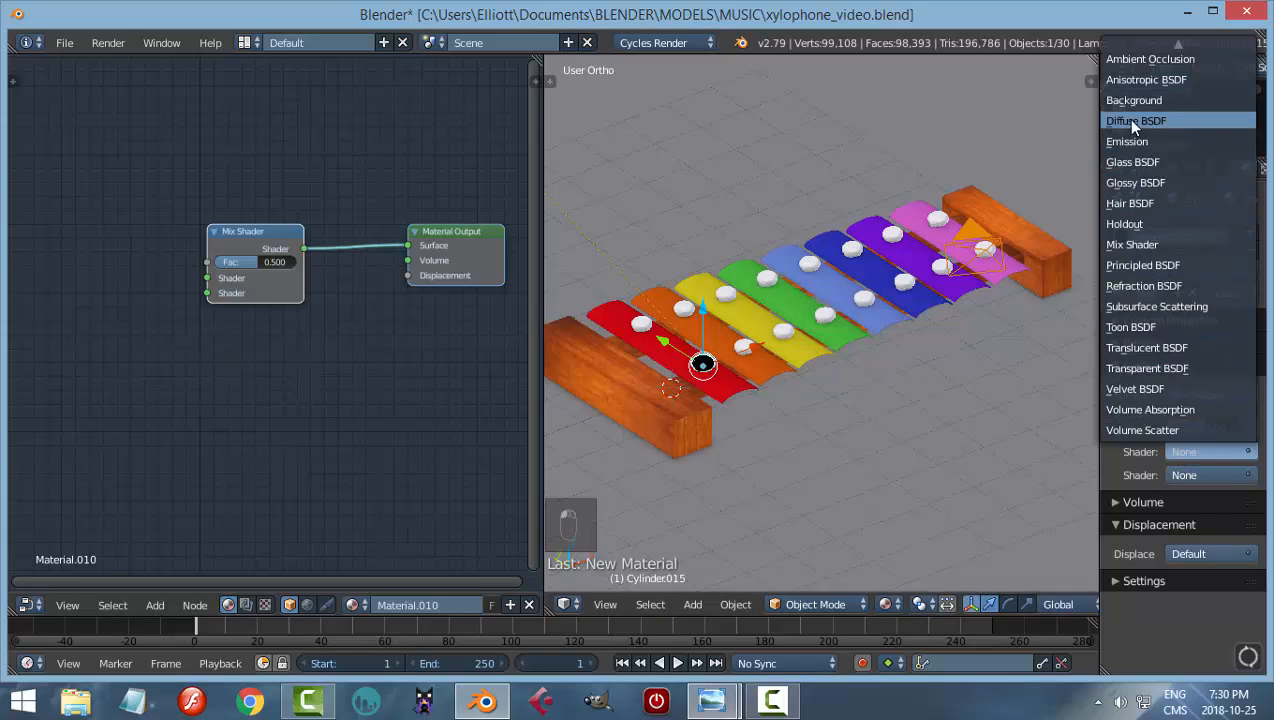
click(1134, 121)
click(1210, 477)
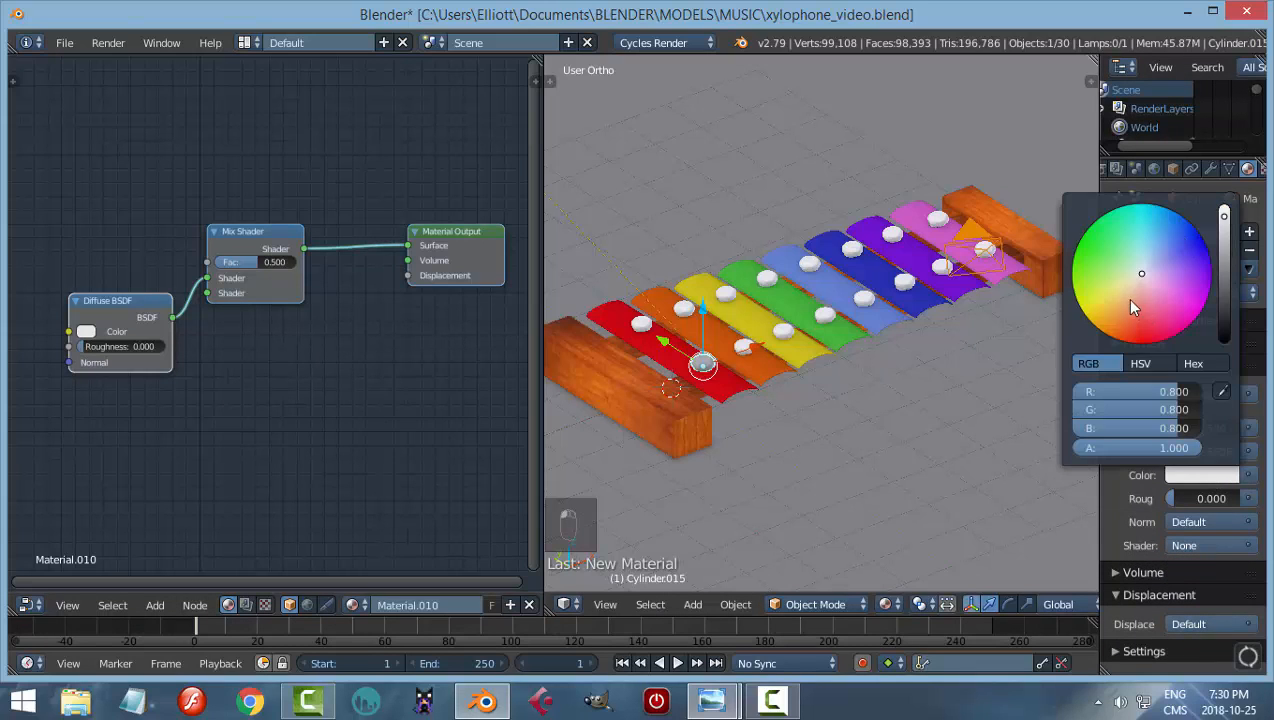
drag(1133, 307, 1125, 287)
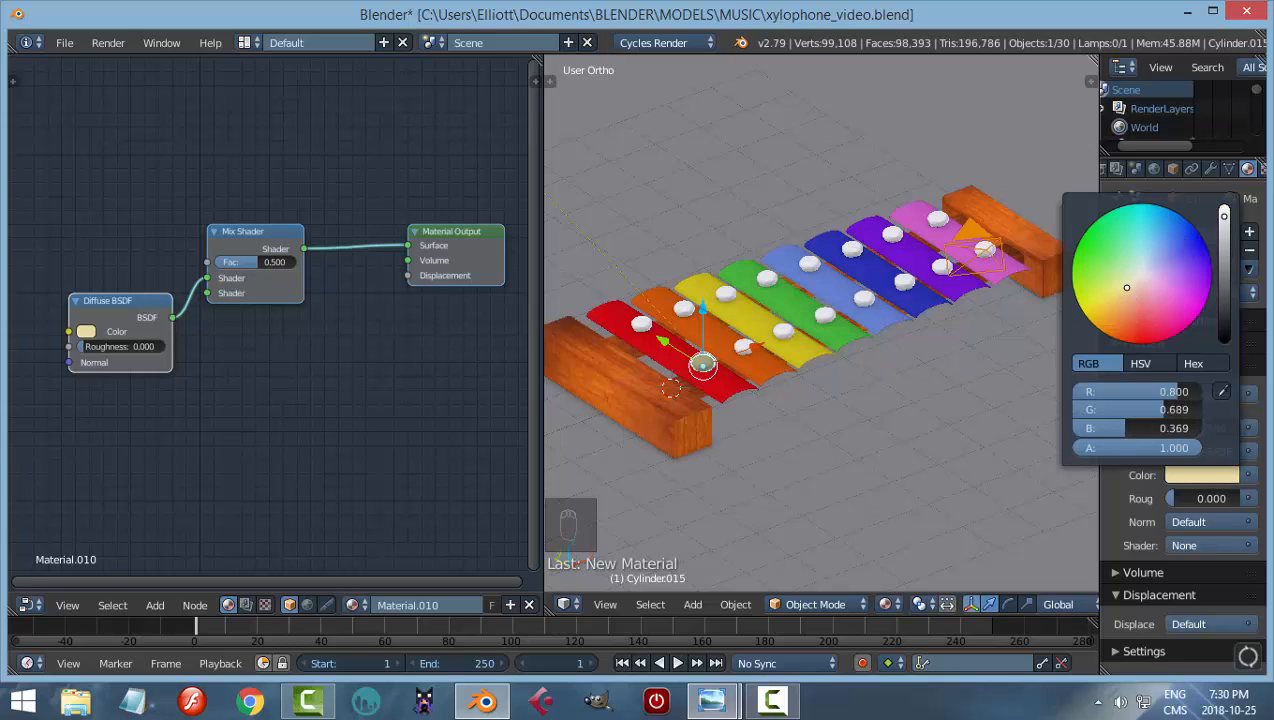
click(1222, 225)
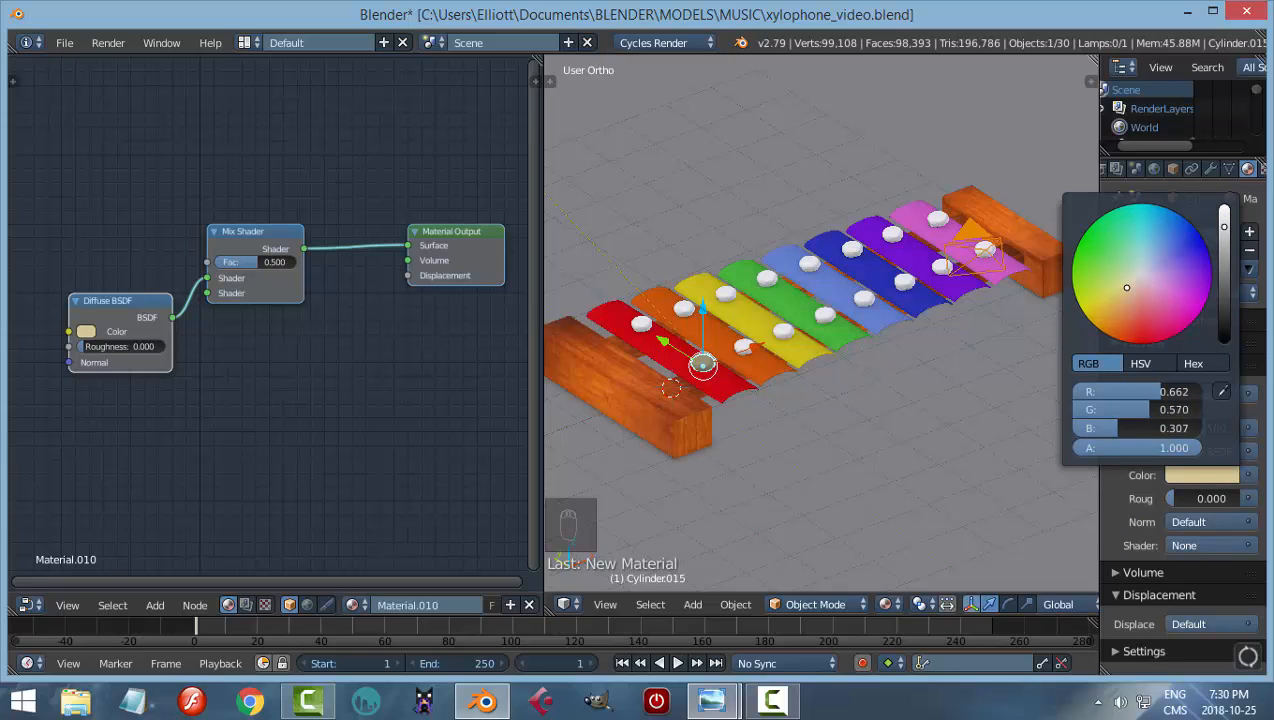
drag(1224, 227, 1224, 235)
Add a Glossy BSDF with a pale peach color as the second shader of the peg material, and clear the selection
click(1181, 541)
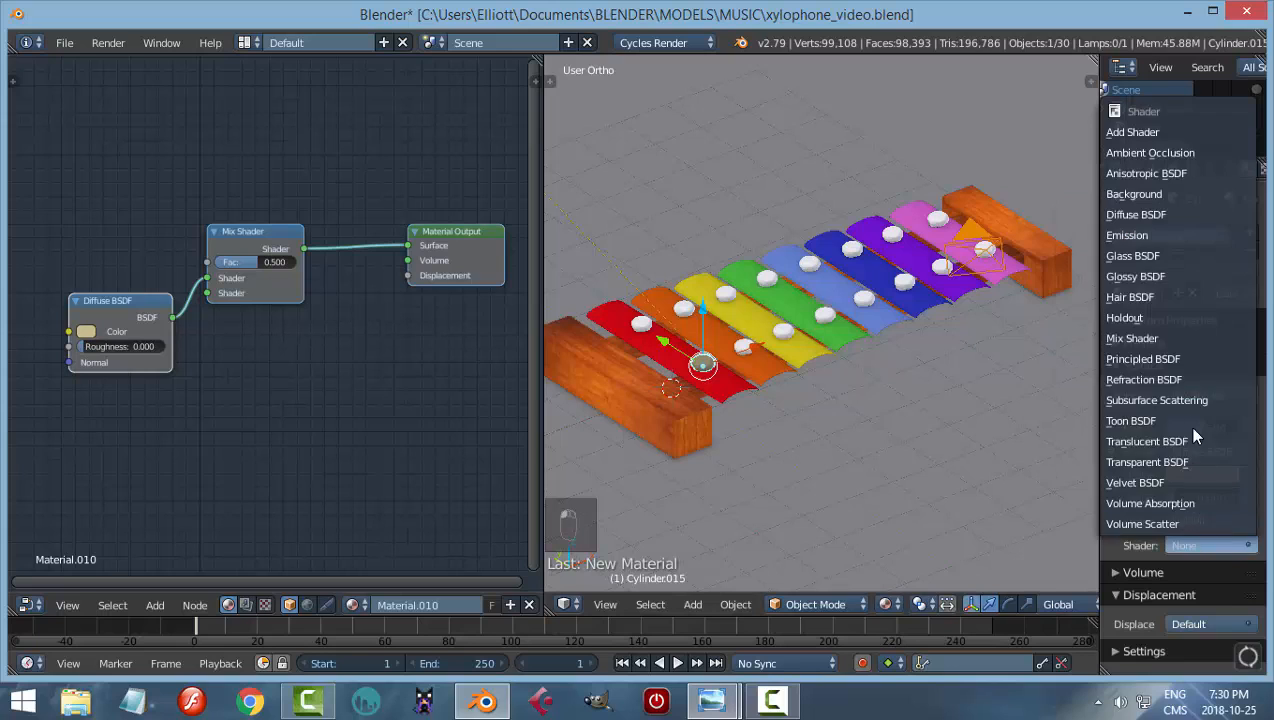
click(1180, 278)
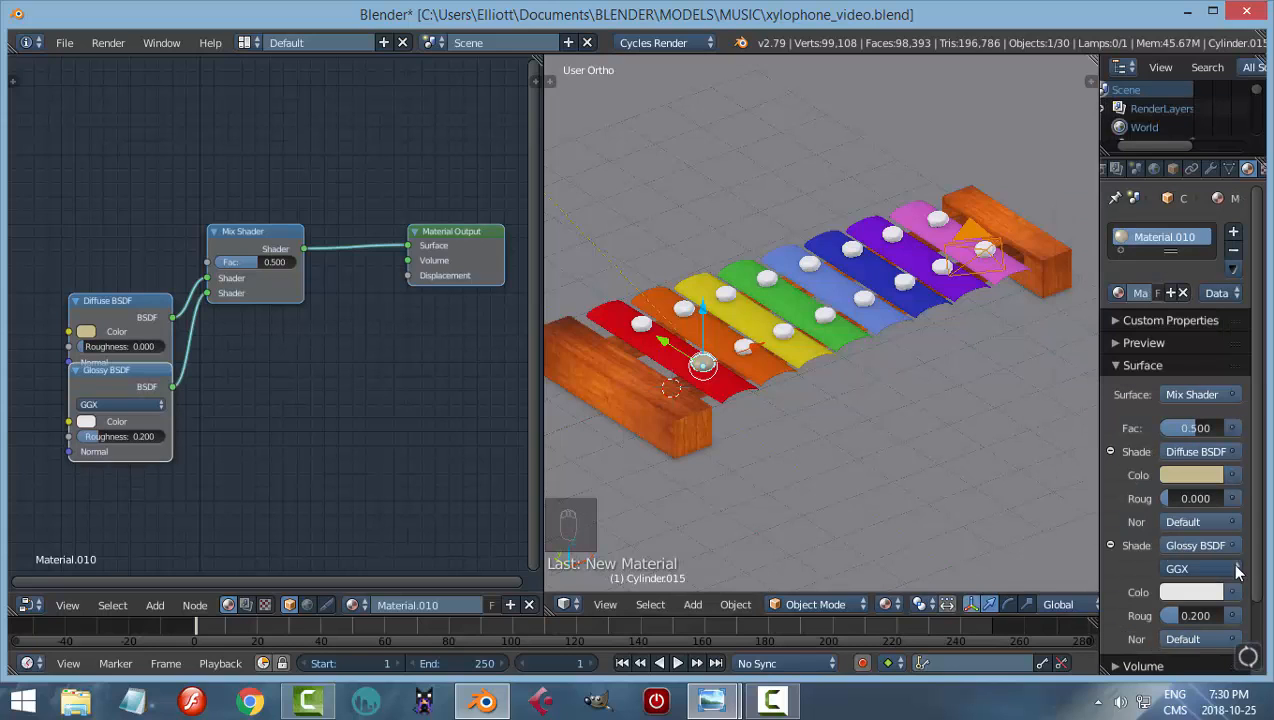
click(1197, 587)
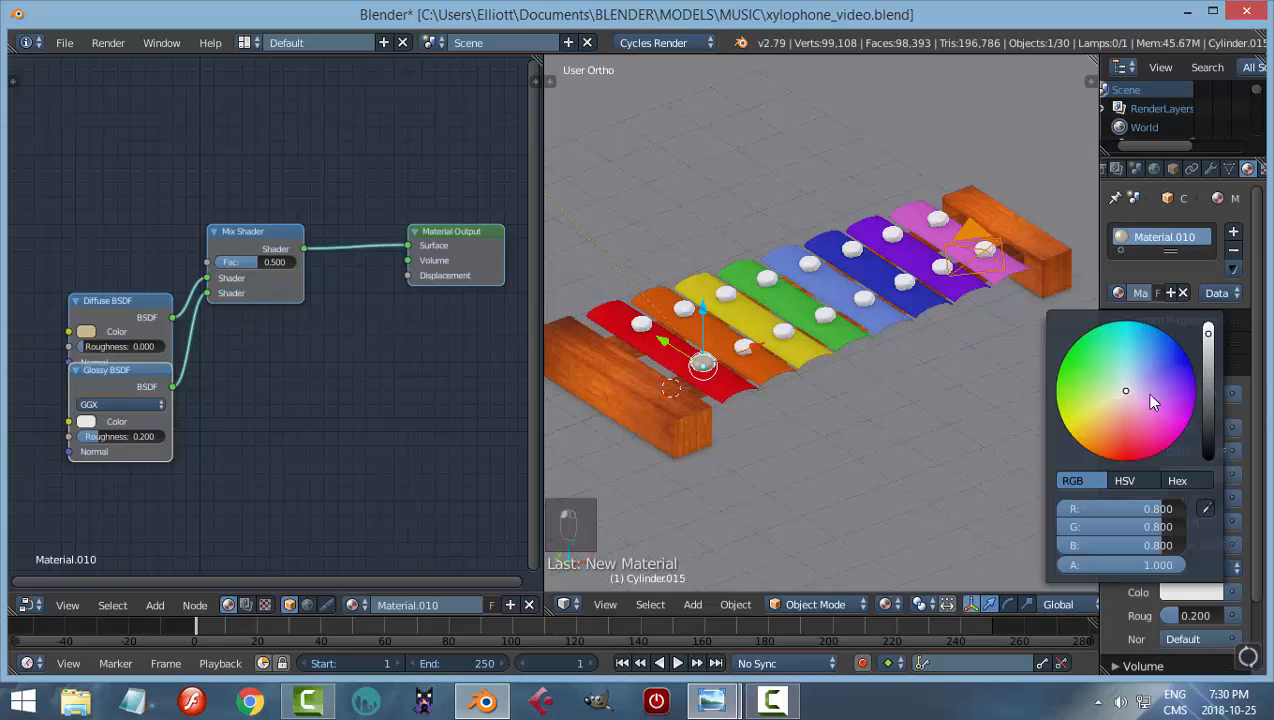
drag(1126, 391, 1117, 407)
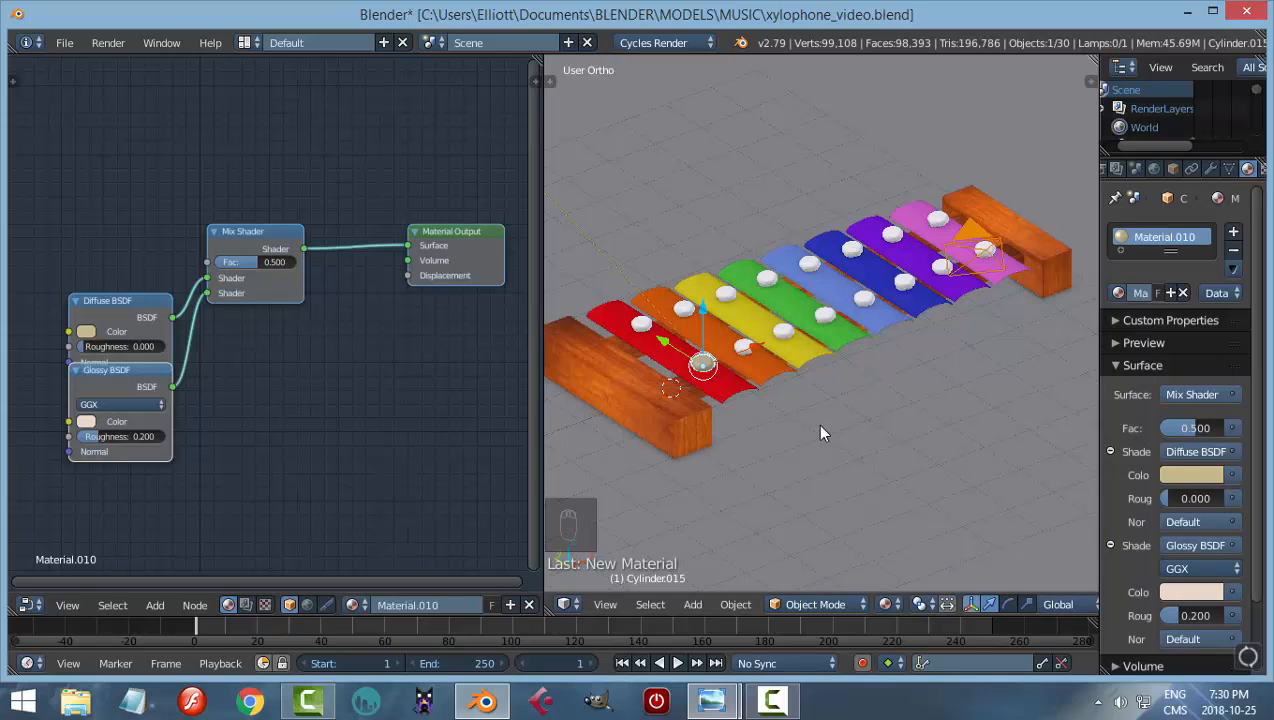
scroll(816, 423, up, 2)
scroll(805, 436, up, 3)
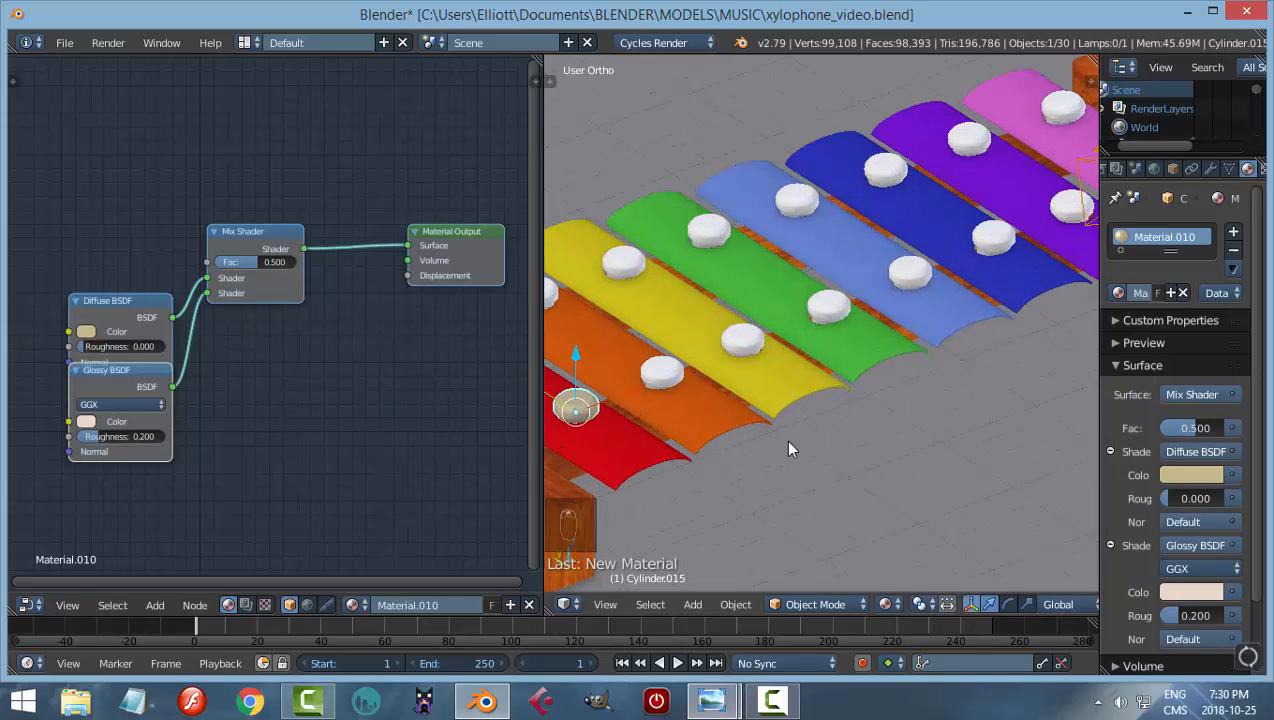
key(a)
scroll(784, 439, down, 4)
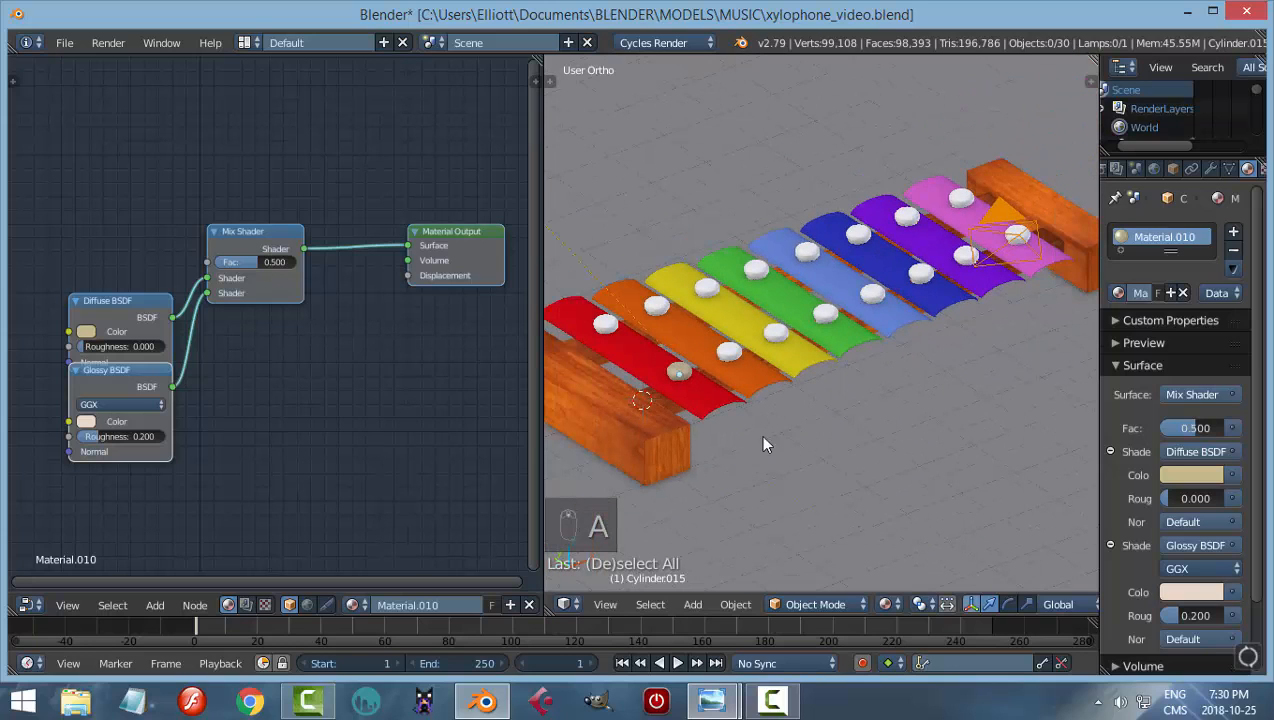
Reselect the front peg on the red bar and set its Diffuse BSDF roughness to 0.3
click(677, 370)
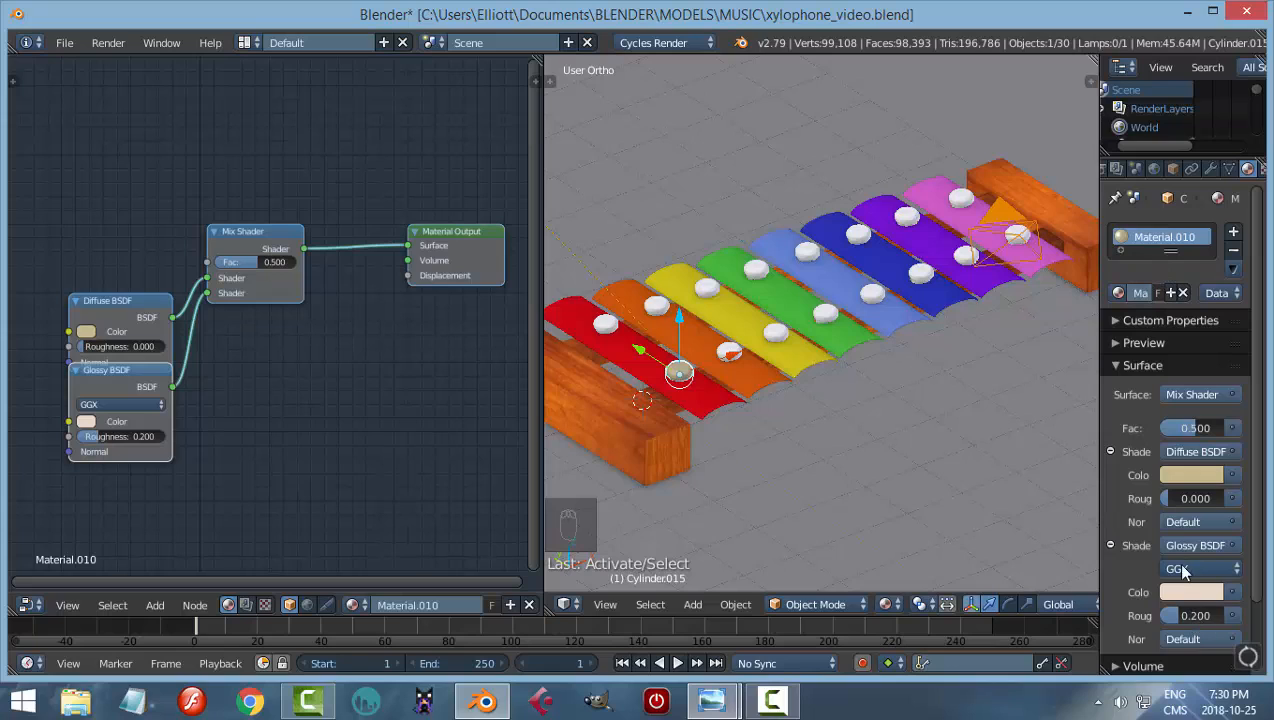
click(1189, 496)
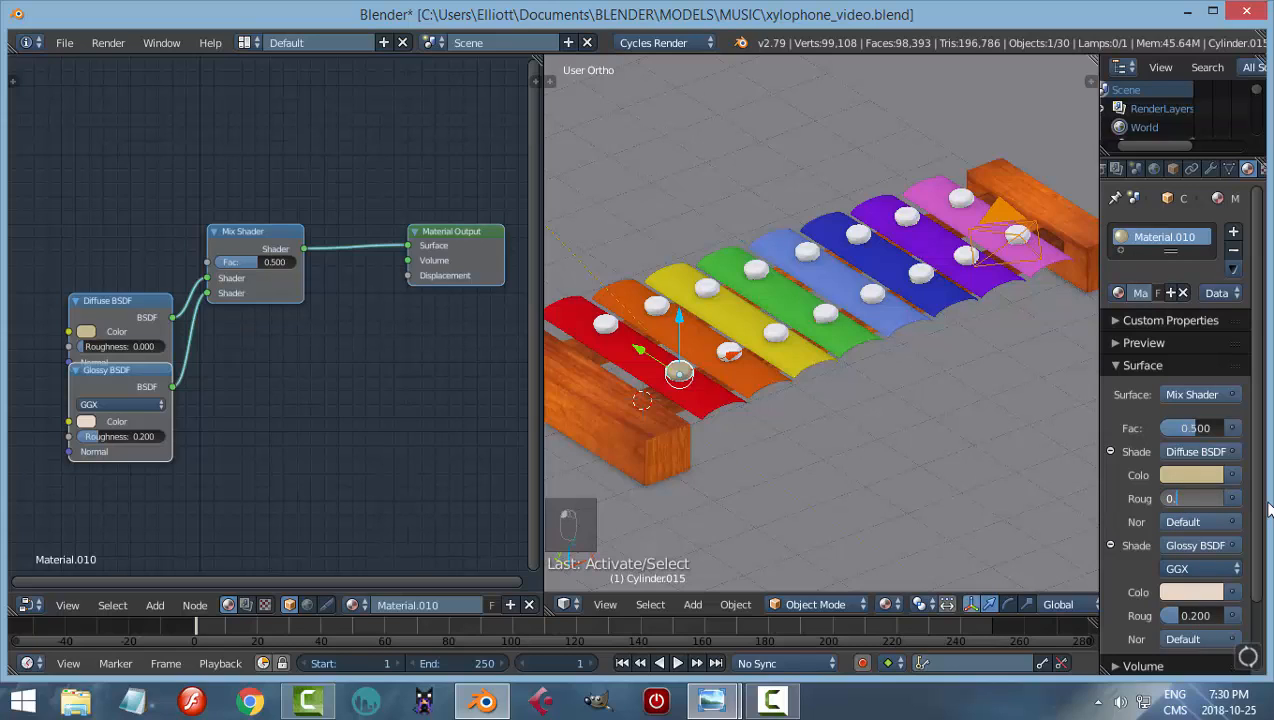
text(0.3)
key(Return)
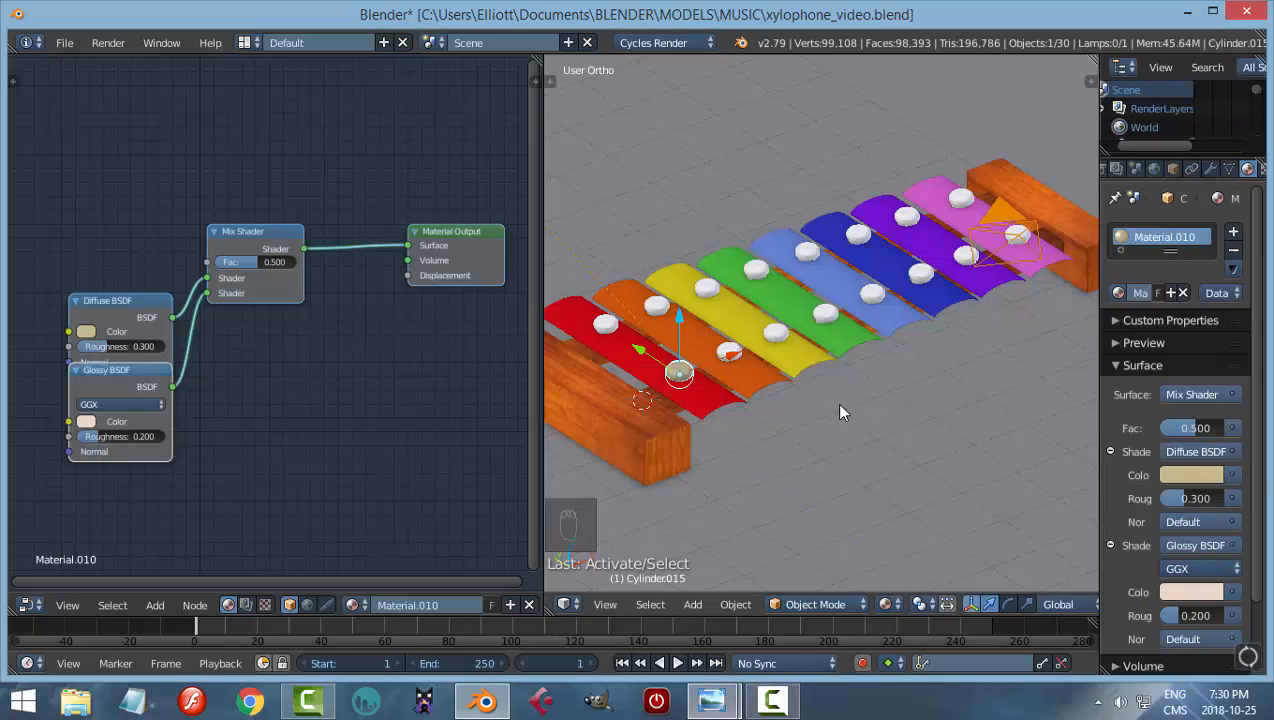
scroll(840, 410, up, 2)
scroll(840, 410, down, 2)
Set the peg material's Glossy BSDF roughness to 0.4, check it deselected, and reselect the peg
text(0.)
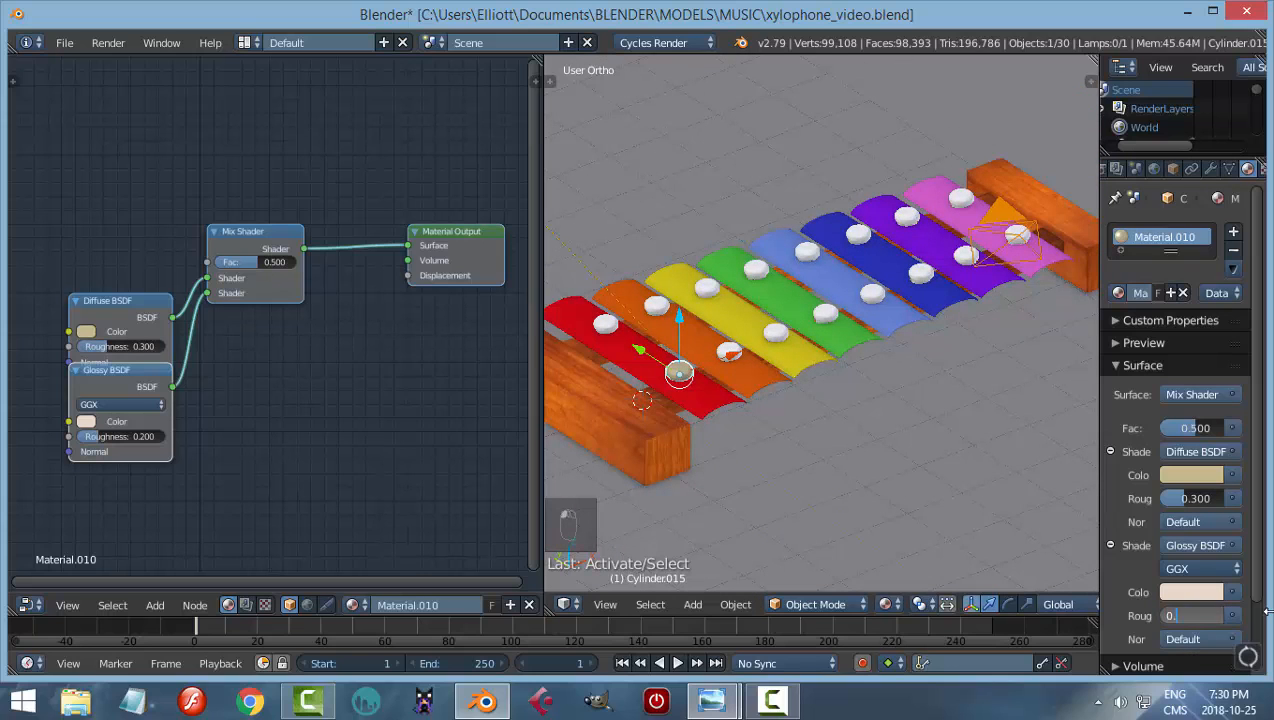
text(4)
key(Return)
key(a)
scroll(771, 517, up, 4)
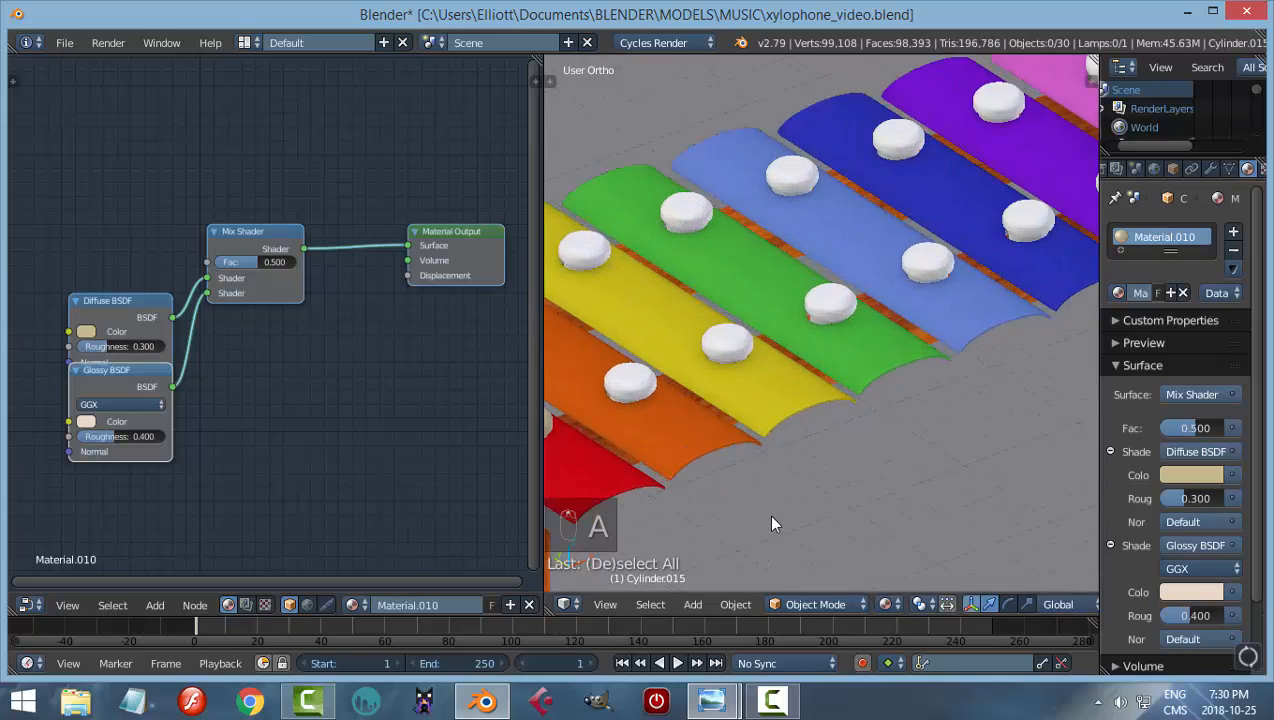
scroll(771, 517, down, 2)
right_click(619, 393)
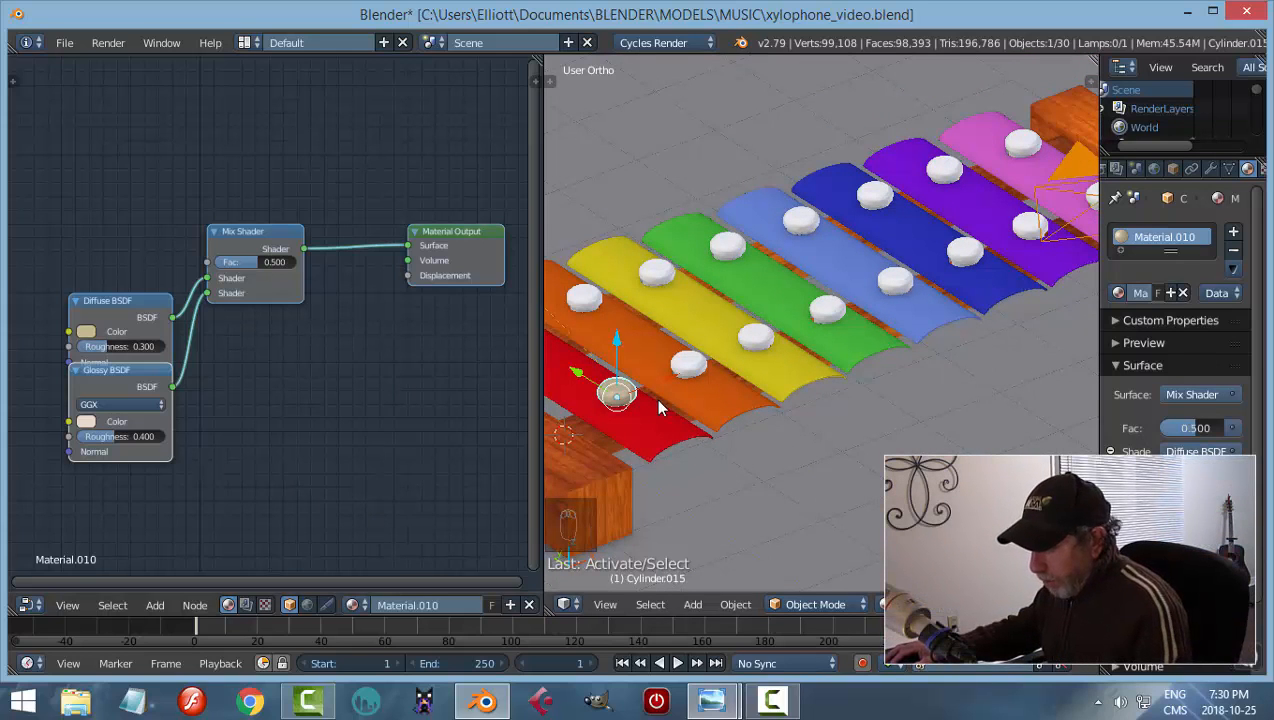
Apply smooth shading to the front peg on the red bar and clear the selection
key(t)
click(595, 338)
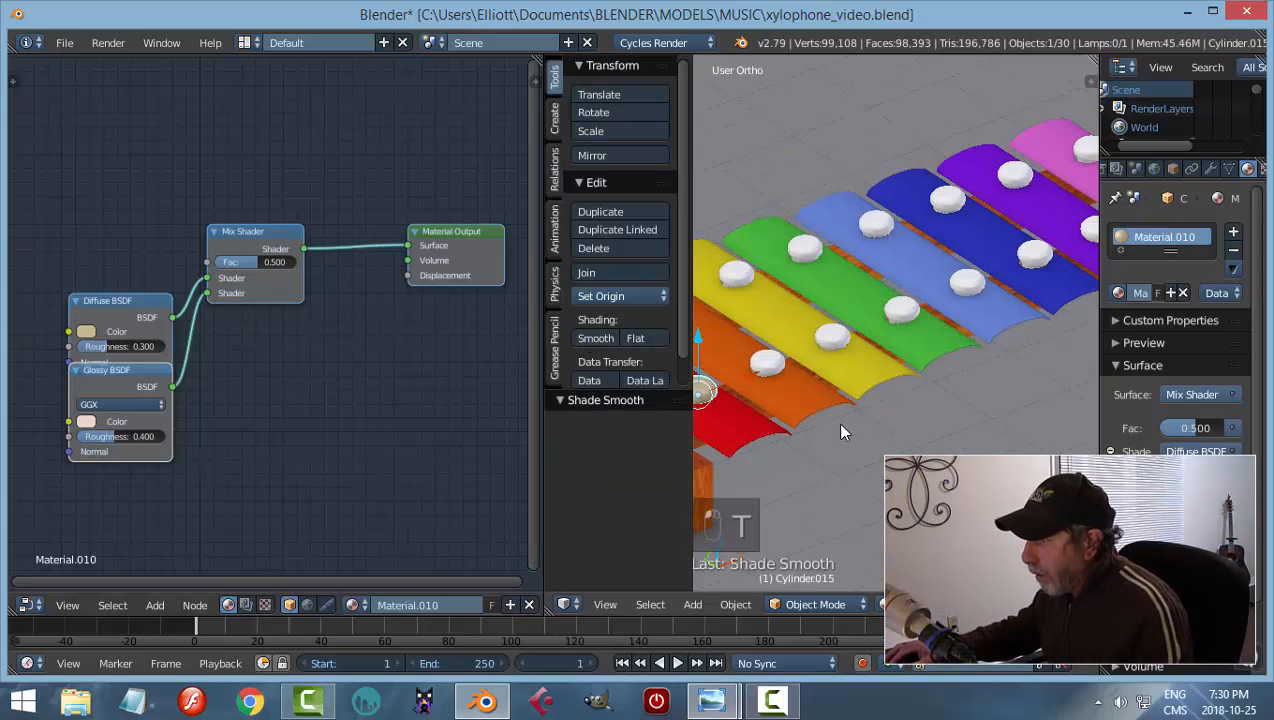
key(a)
scroll(840, 432, up, 3)
scroll(840, 432, down, 2)
scroll(838, 432, down, 2)
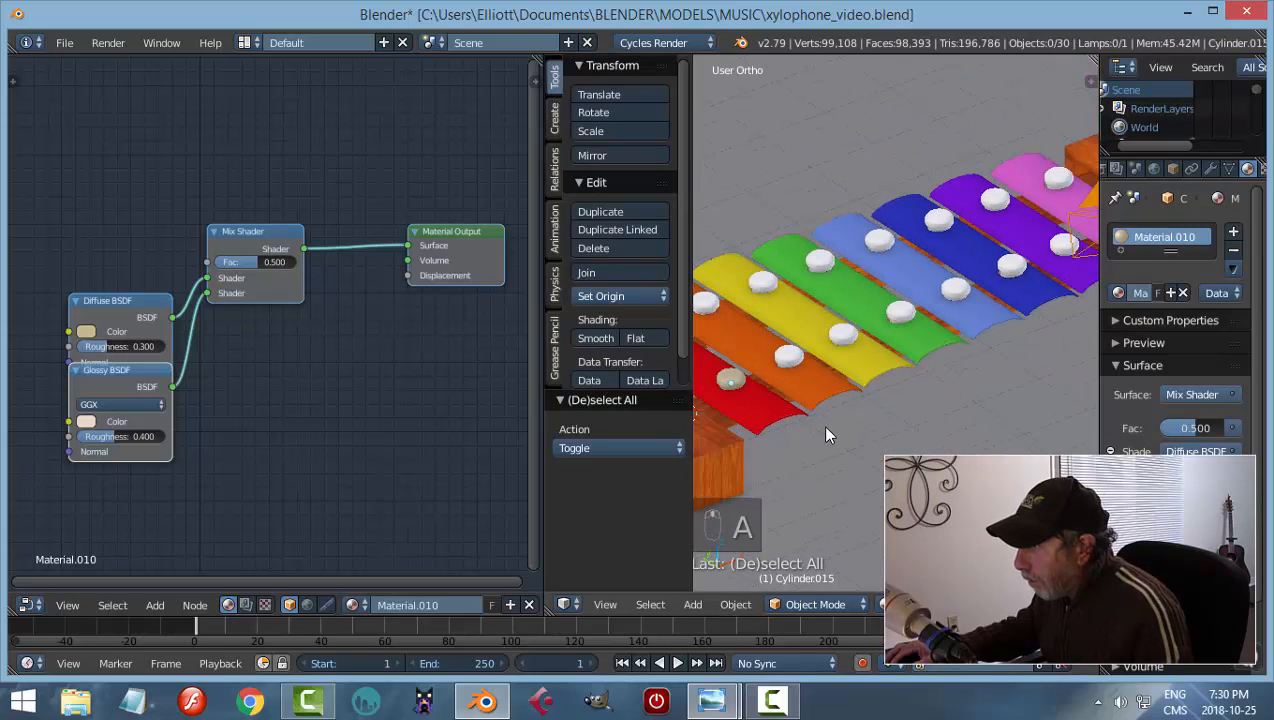
key(t)
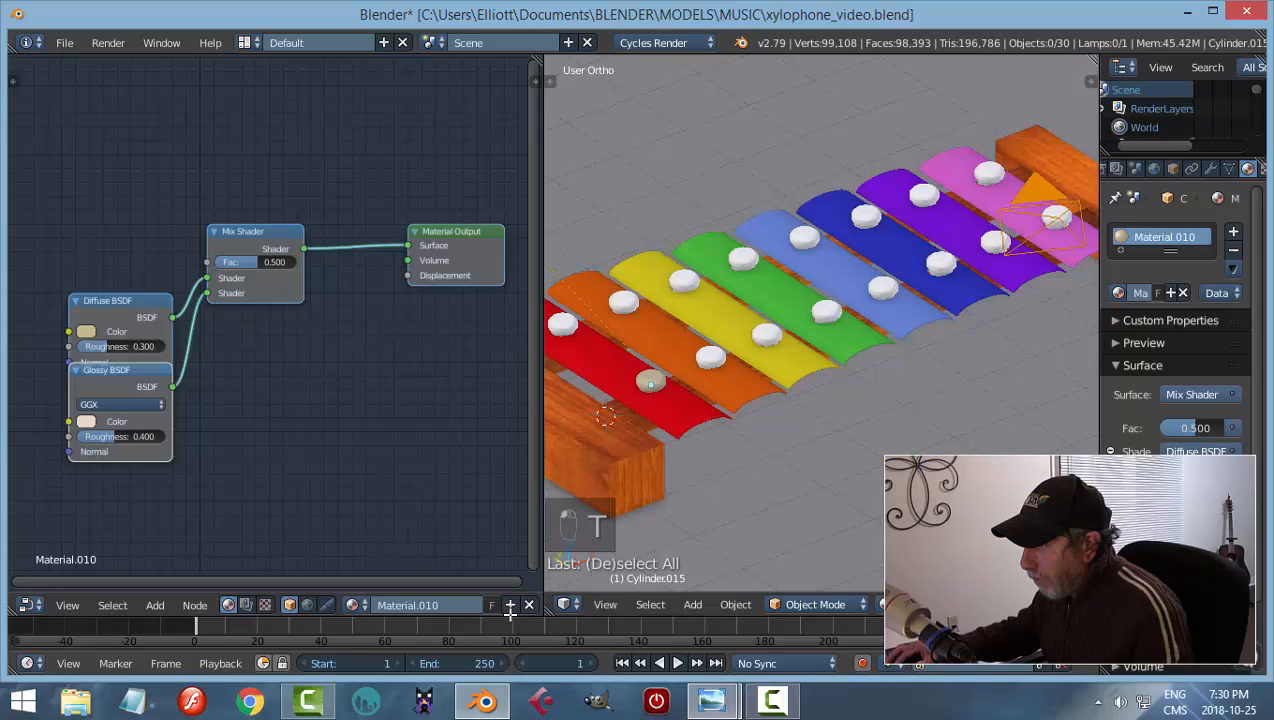
Merge the node editor area into the 3D view so the viewport takes over its space
drag(546, 617, 435, 472)
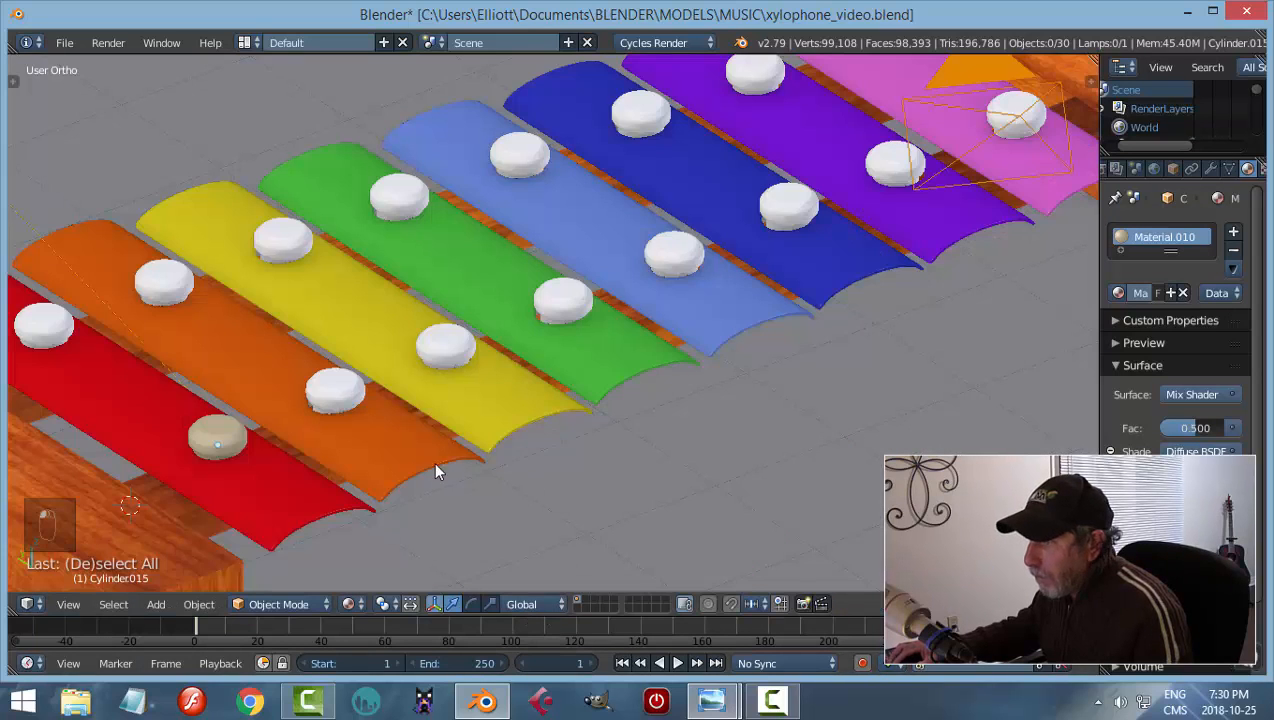
scroll(367, 458, down, 1)
shift+middle_drag(367, 458, 492, 453)
scroll(443, 502, up, 2)
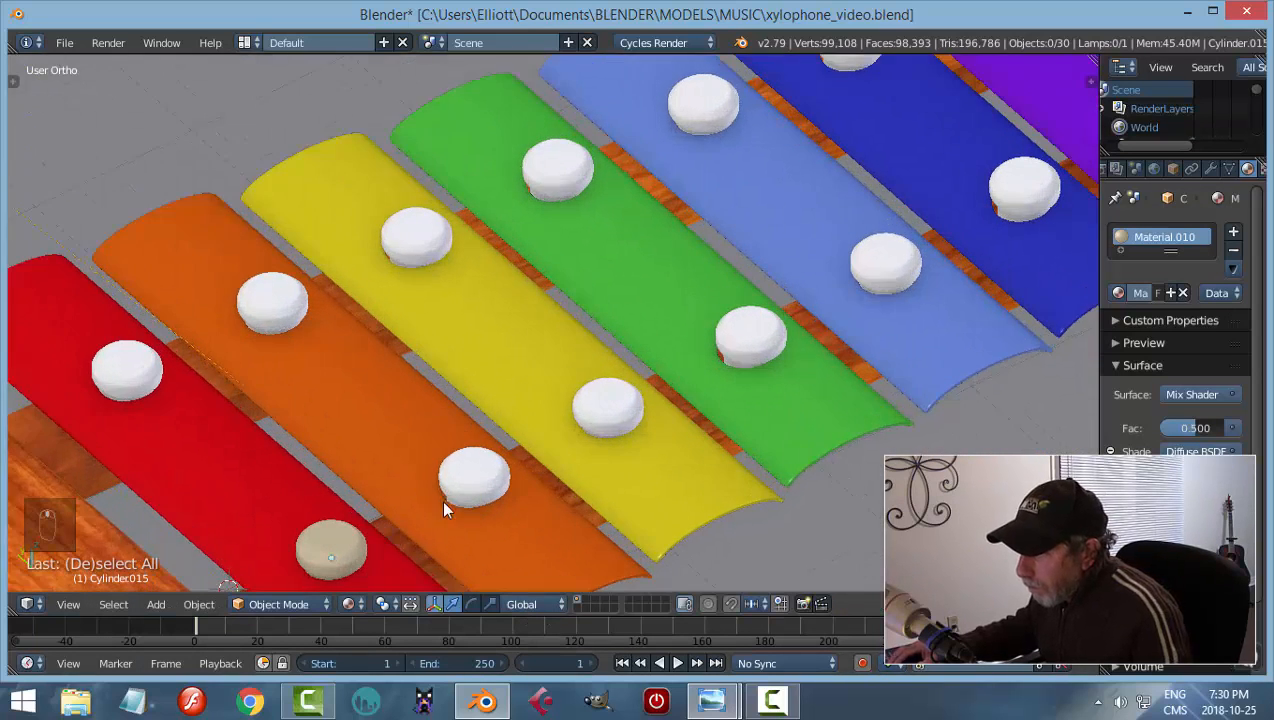
shift+middle_drag(445, 508, 506, 418)
Check the modifier settings of the front peg on the red bar and clear the selection
right_click(472, 410)
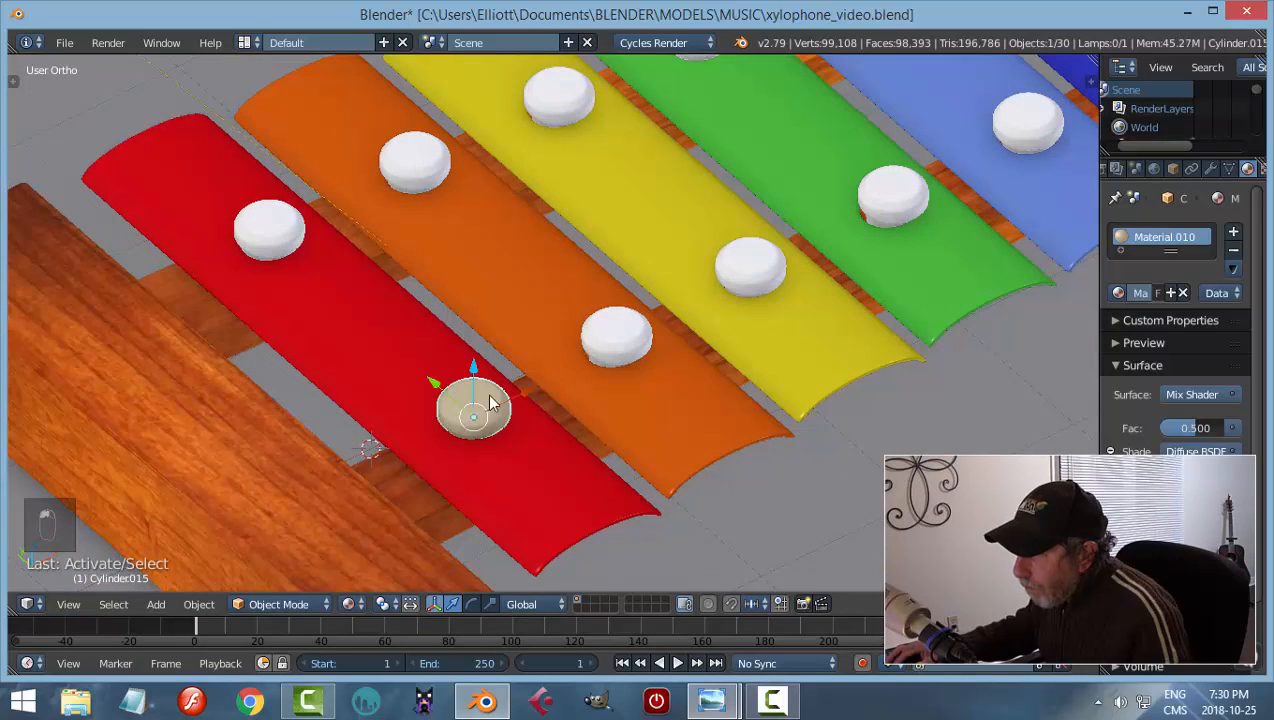
click(1209, 169)
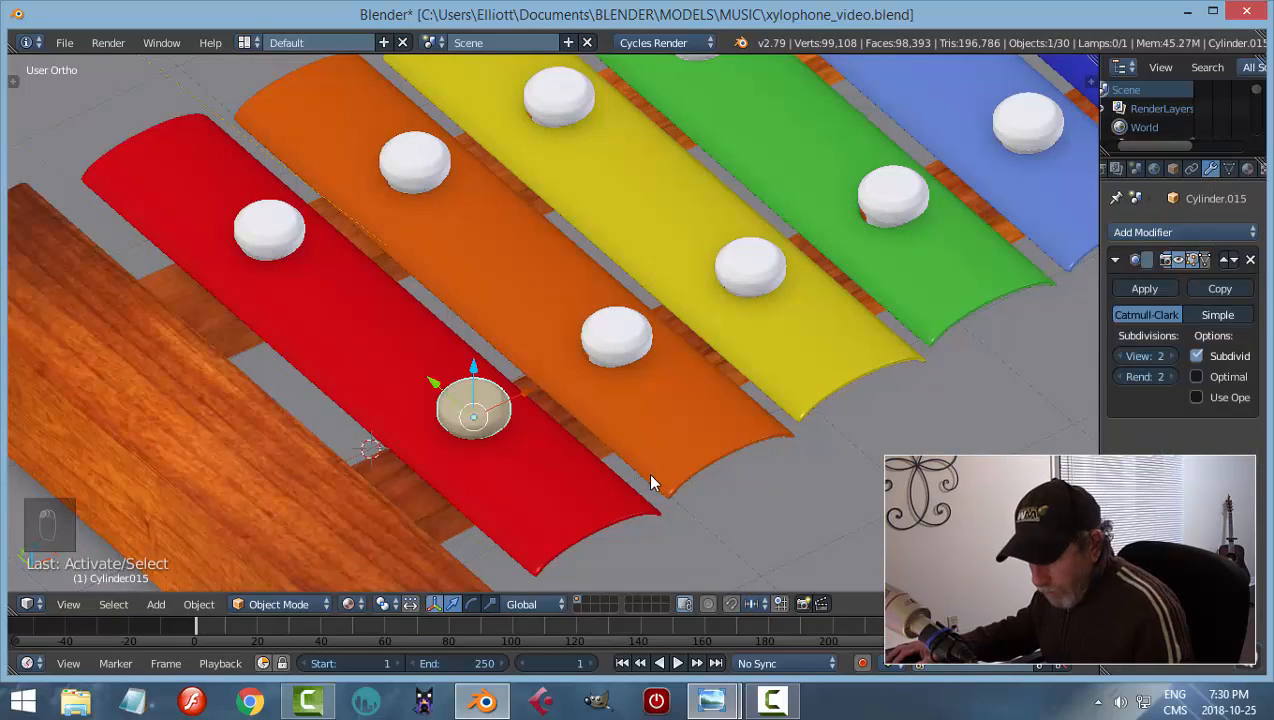
key(a)
Link the material of the front peg on the red bar to the front peg on the orange bar
scroll(650, 475, down, 3)
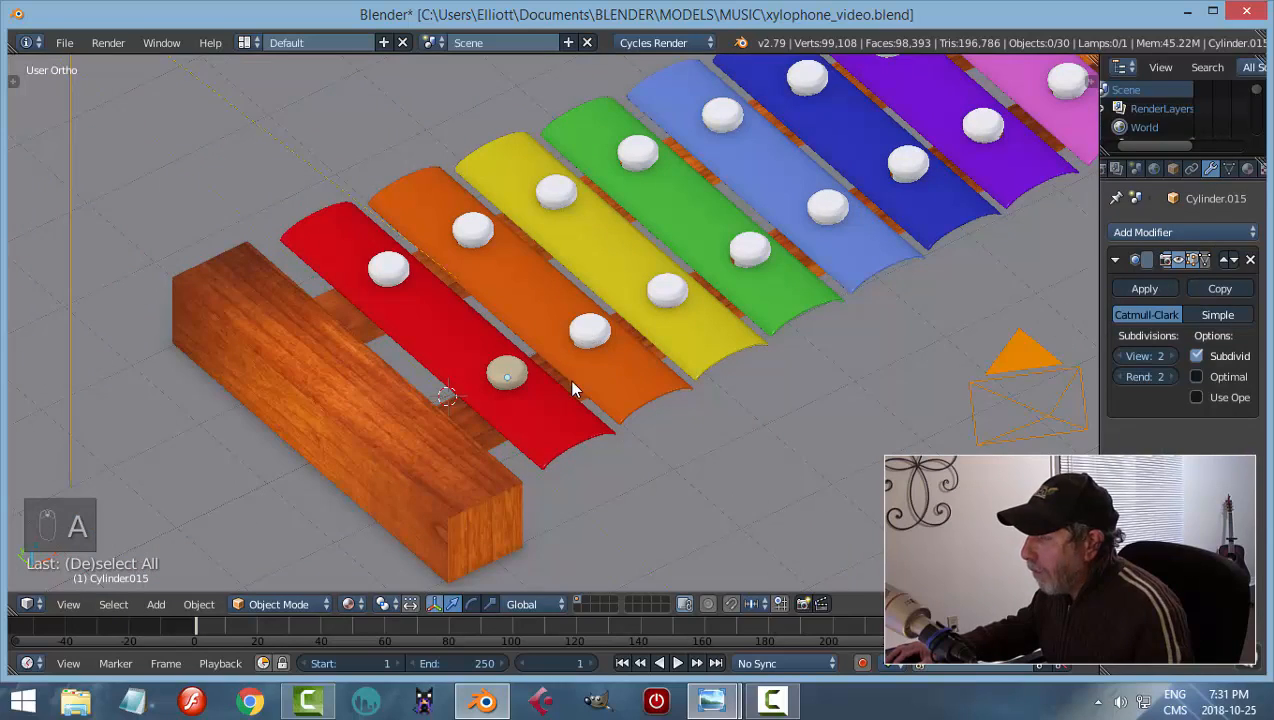
scroll(704, 370, down, 2)
shift+middle_drag(739, 368, 674, 434)
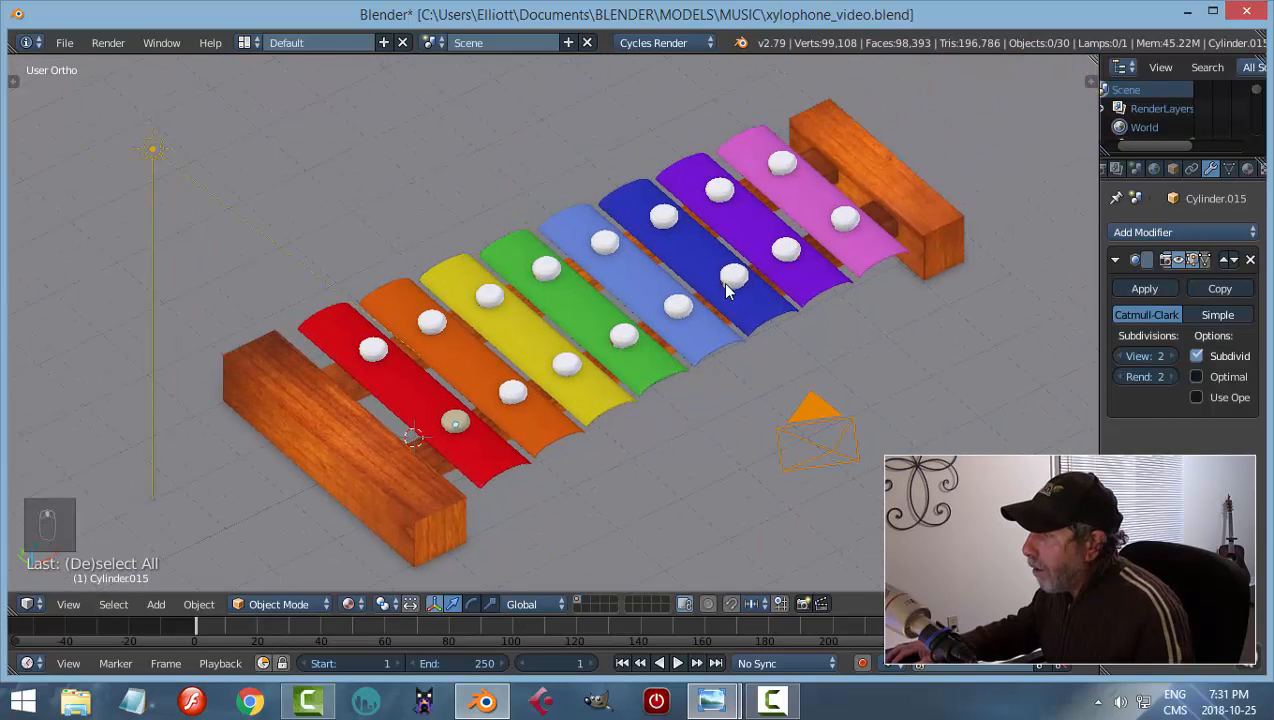
right_click(503, 398)
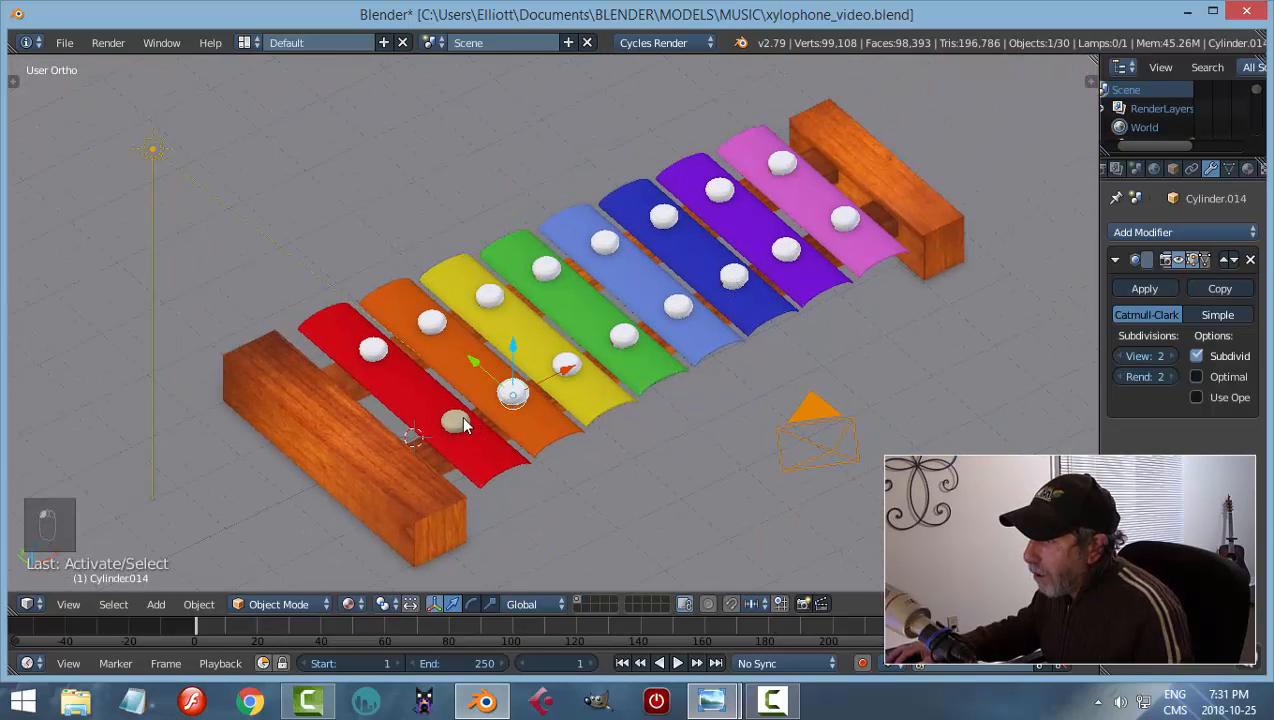
shift+right_click(463, 425)
key(ctrl+l)
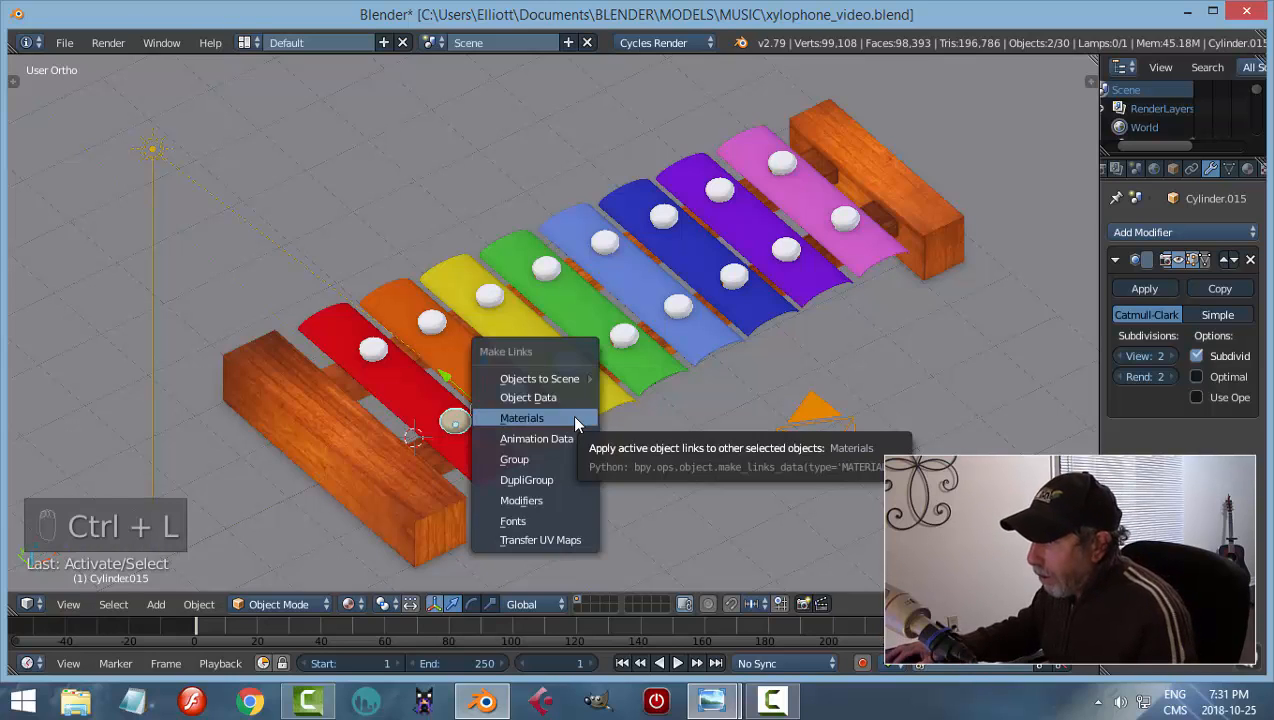
click(575, 419)
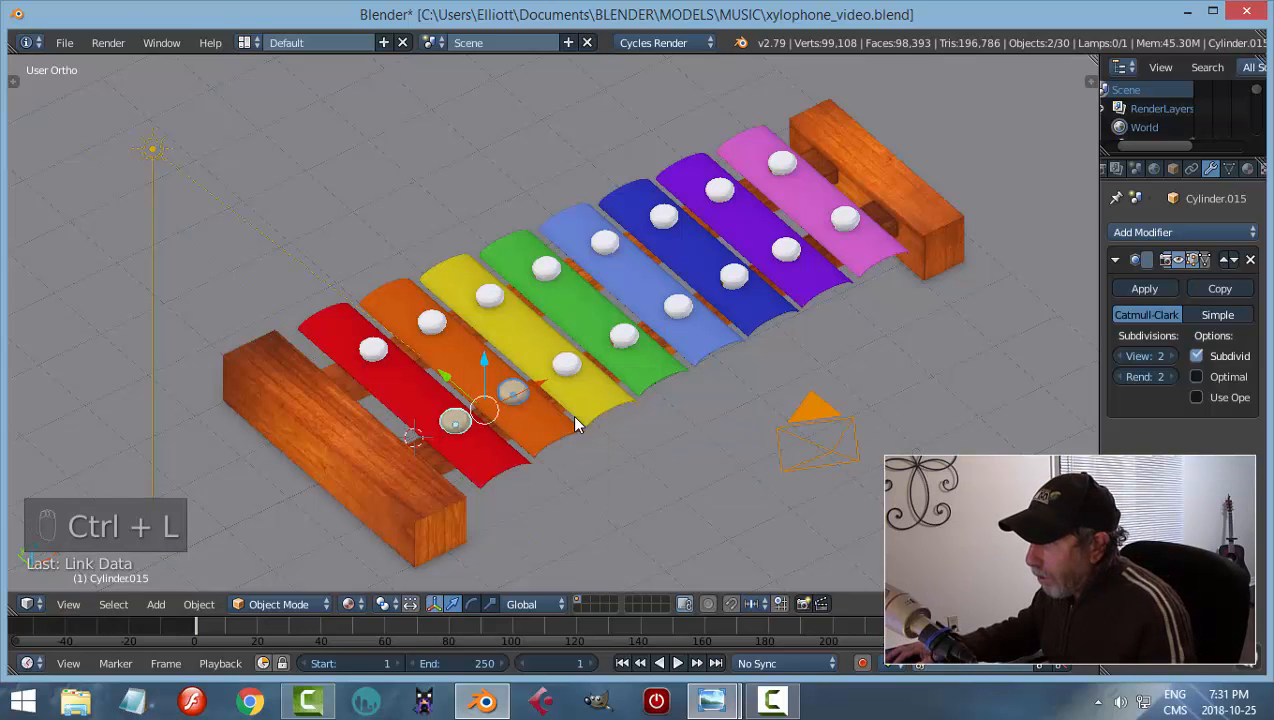
Link the orange bar's front peg material to the front pegs on the pink, purple, dark blue, light blue, green and yellow bars
right_click(847, 222)
shift+right_click(786, 250)
shift+right_click(735, 278)
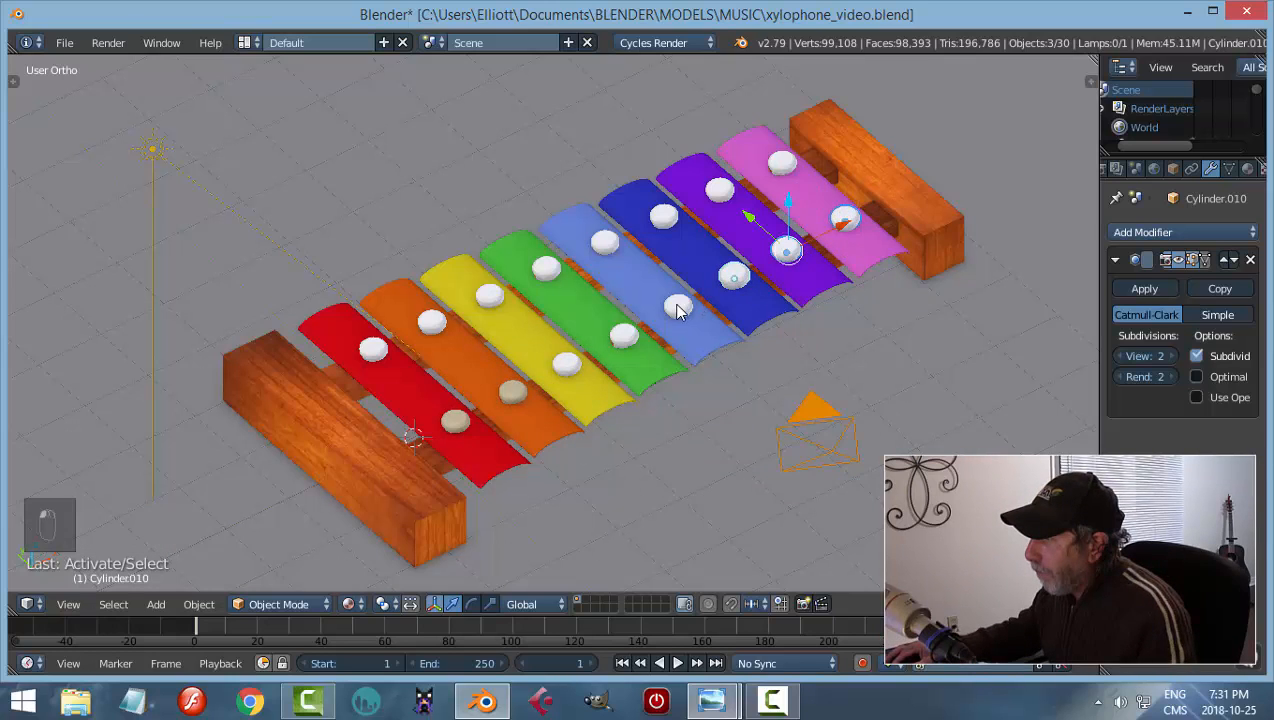
shift+right_click(678, 308)
shift+right_click(623, 335)
shift+right_click(566, 363)
shift+right_click(511, 392)
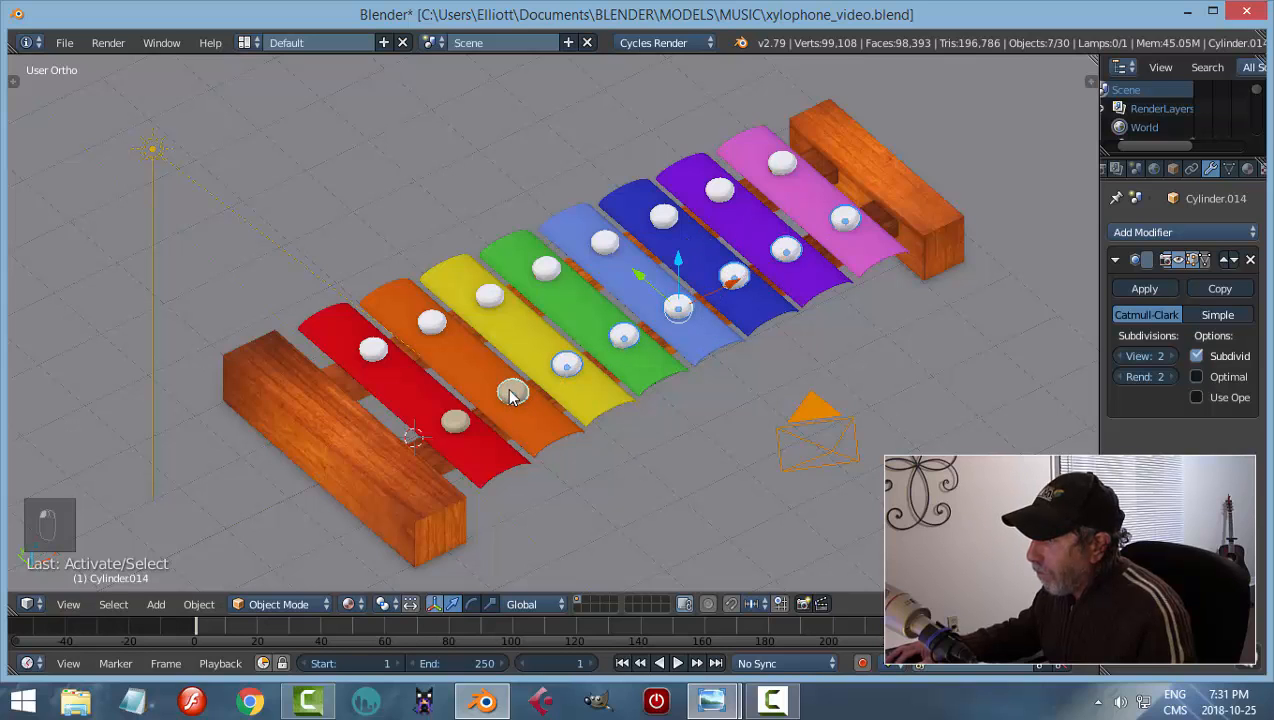
key(ctrl+l)
click(664, 386)
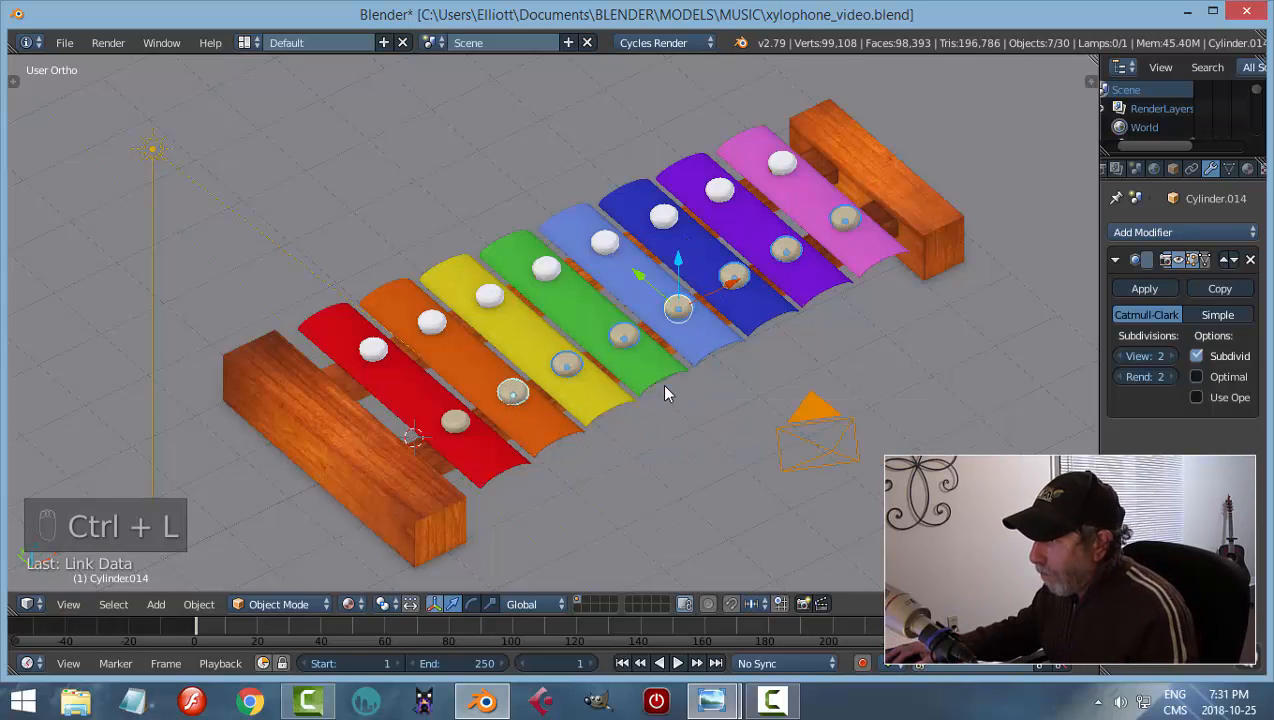
Link the material of the red bar's front peg to all eight back pegs, from the pink bar to the red bar
right_click(783, 164)
shift+right_click(720, 190)
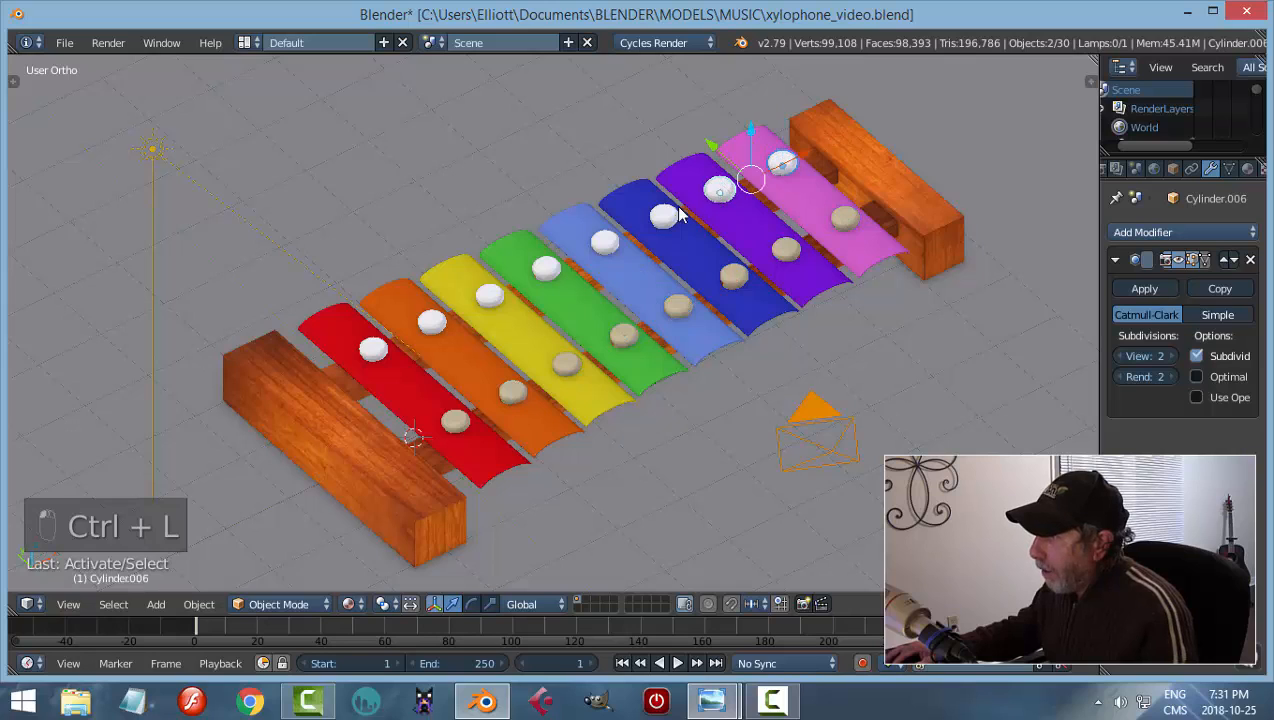
shift+right_click(664, 216)
shift+right_click(605, 243)
shift+right_click(546, 268)
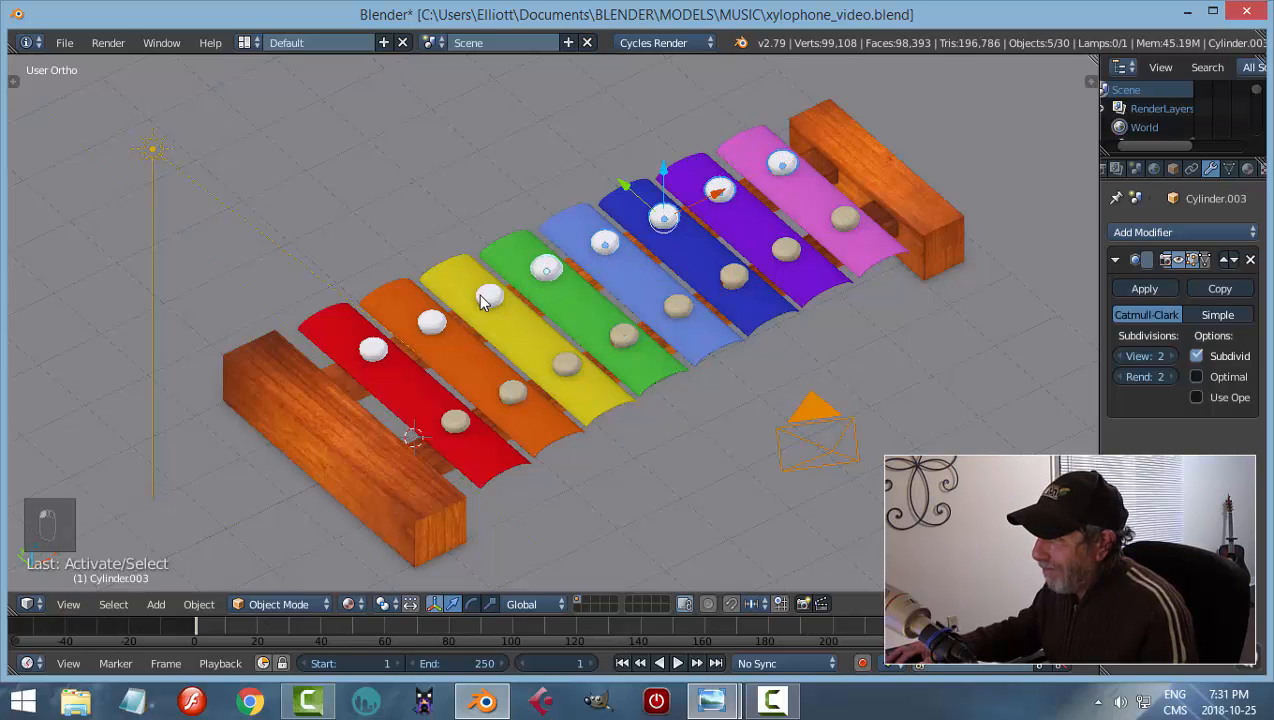
shift+right_click(489, 295)
shift+right_click(432, 321)
shift+right_click(373, 348)
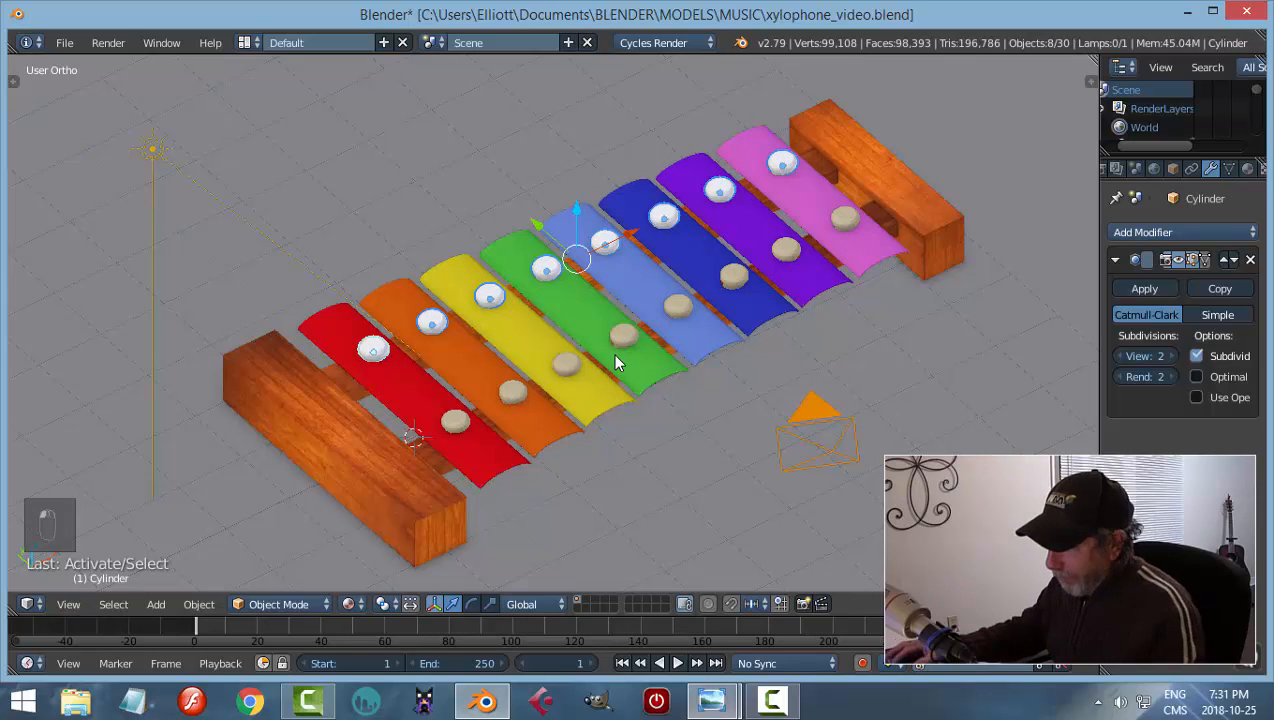
shift+right_click(448, 427)
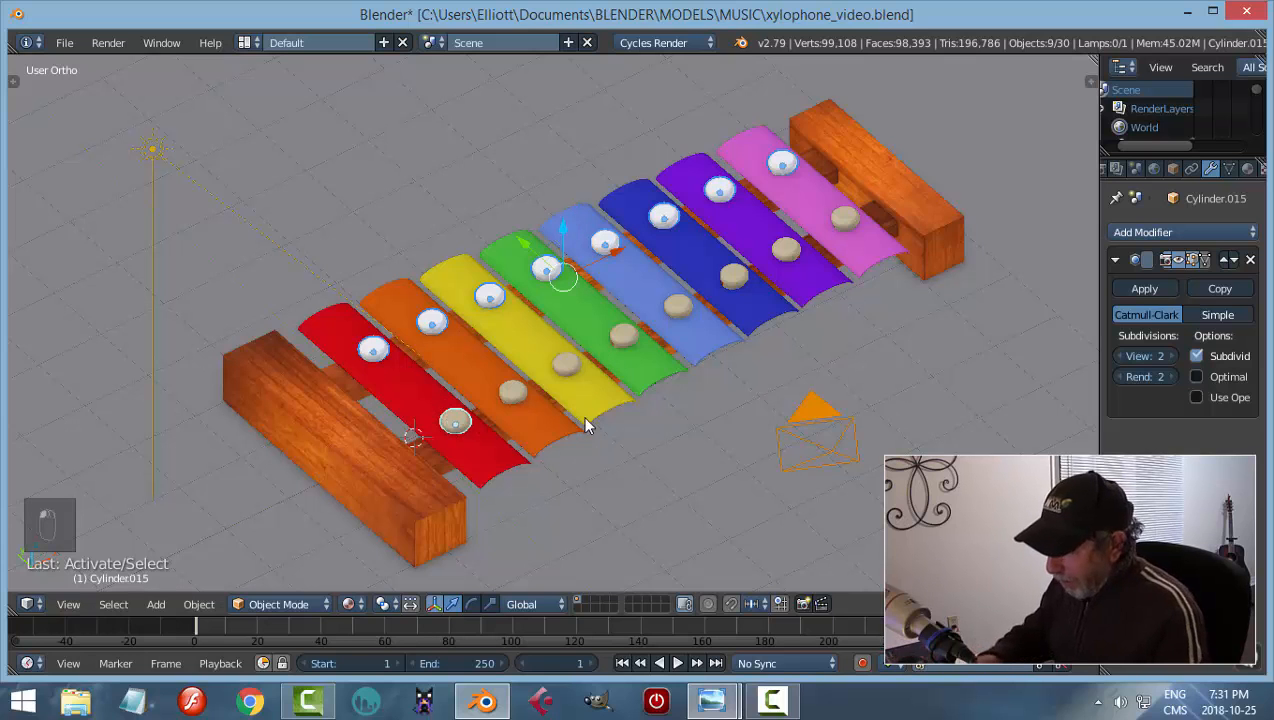
key(ctrl+l)
click(583, 420)
Clear the selection and save the file over the existing one
key(a)
scroll(740, 430, down, 4)
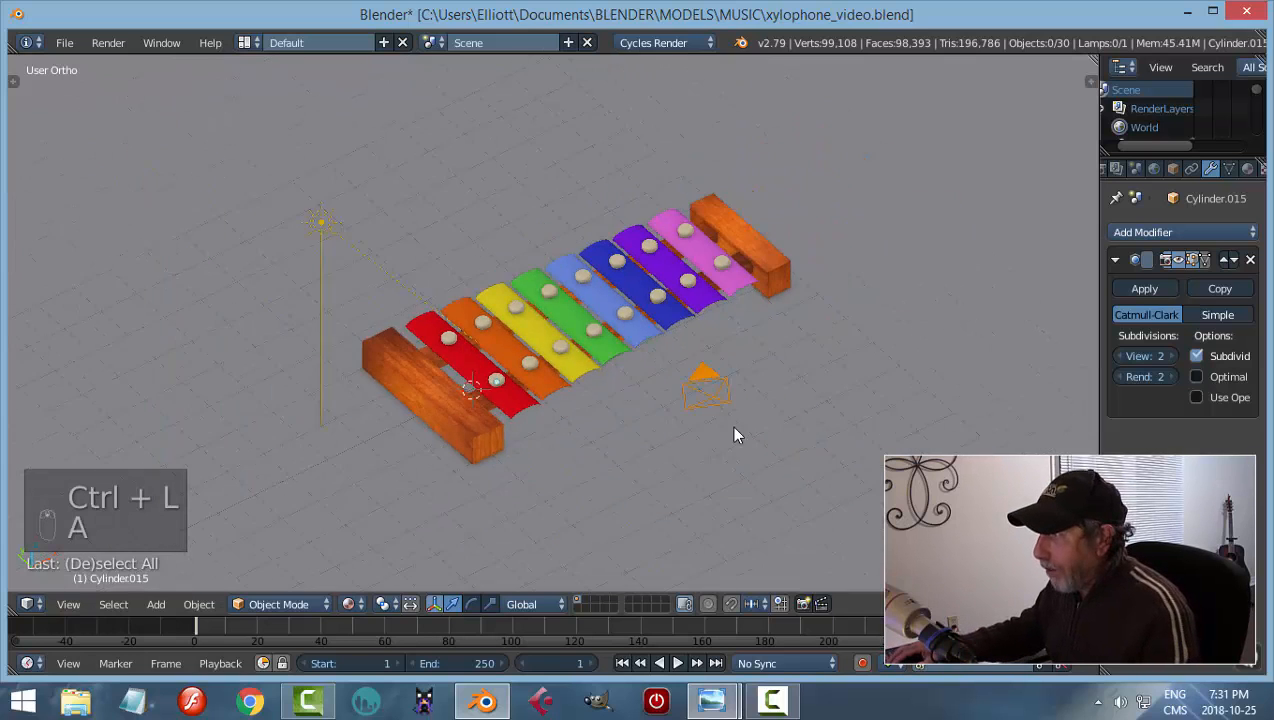
key(ctrl+s)
click(699, 432)
Reframe the camera in the rendered preview to view the xylophone from a lower angle near the red-bar end, and save the file
key(KP_0)
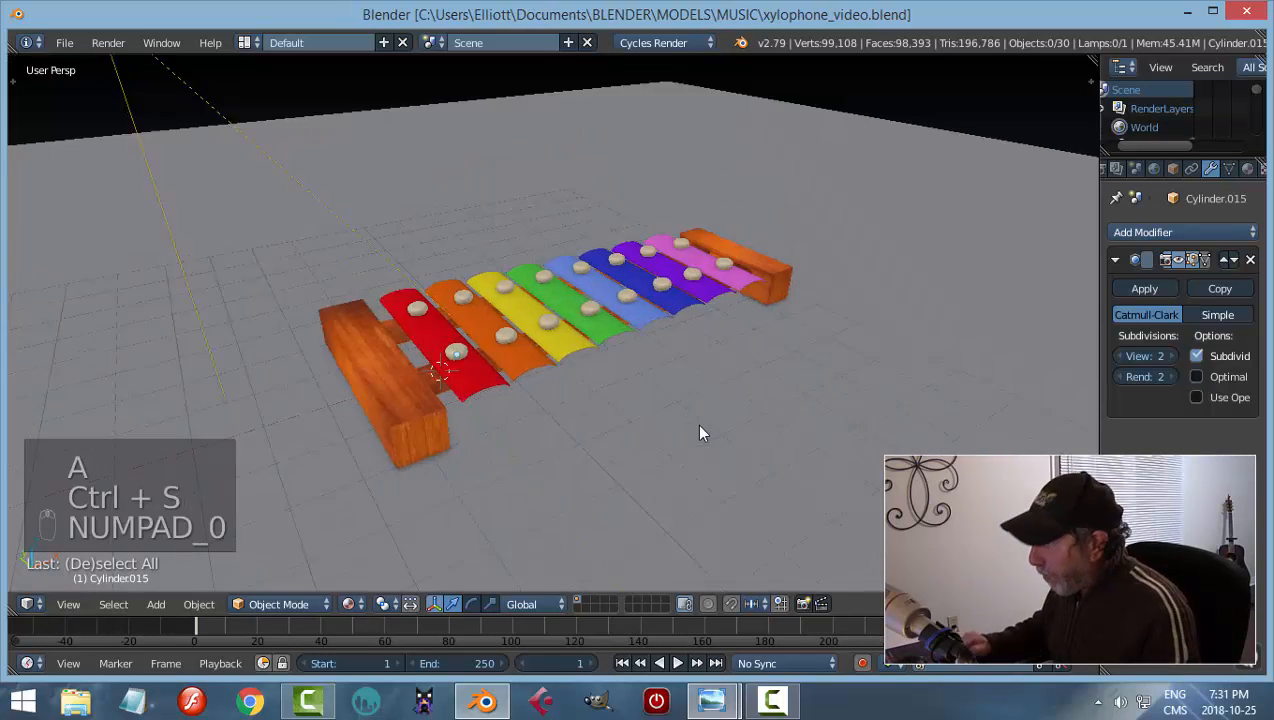
key(shift+z)
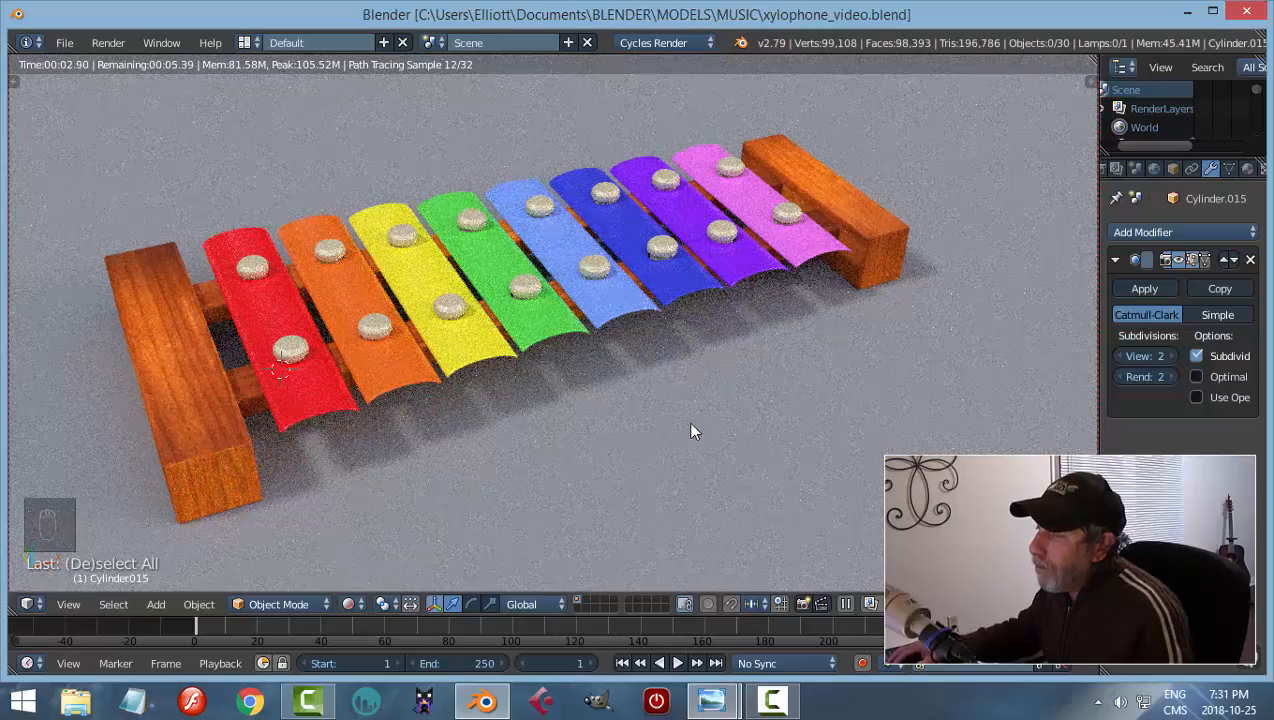
mouse_move(651, 425)
middle_down()
mouse_move(679, 390)
mouse_move(691, 398)
mouse_move(668, 432)
middle_up()
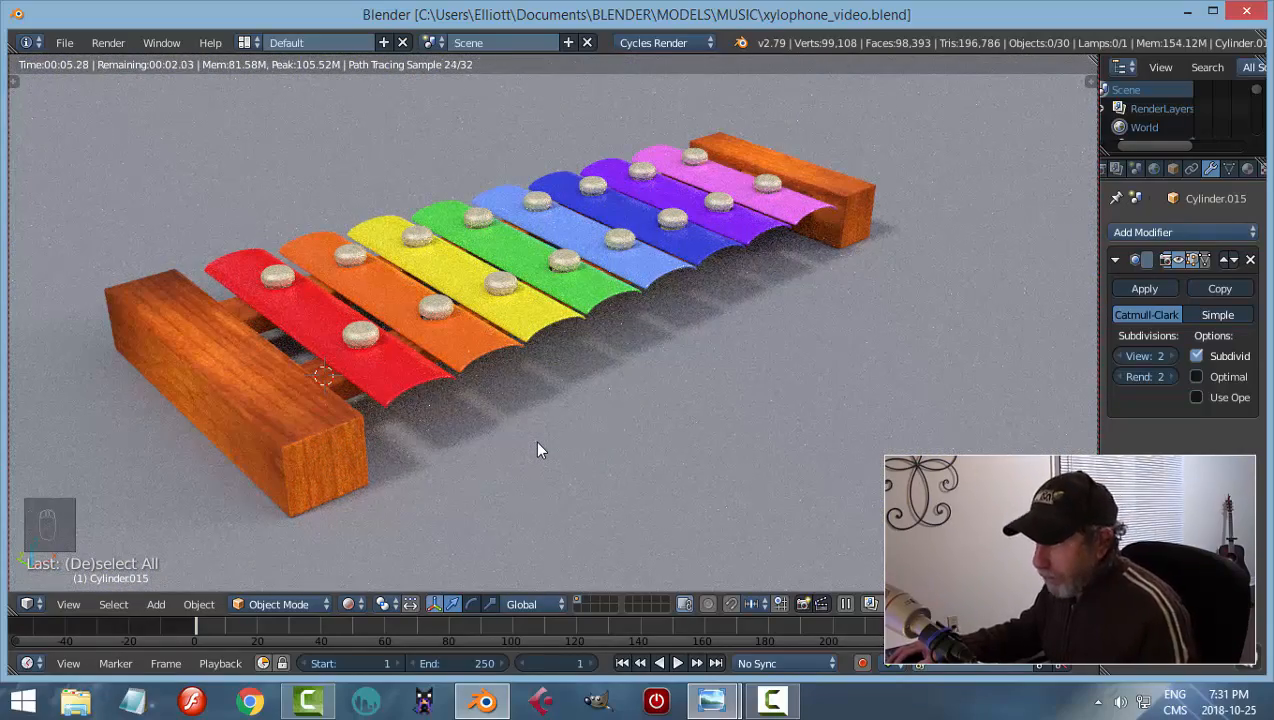
key(shift+z)
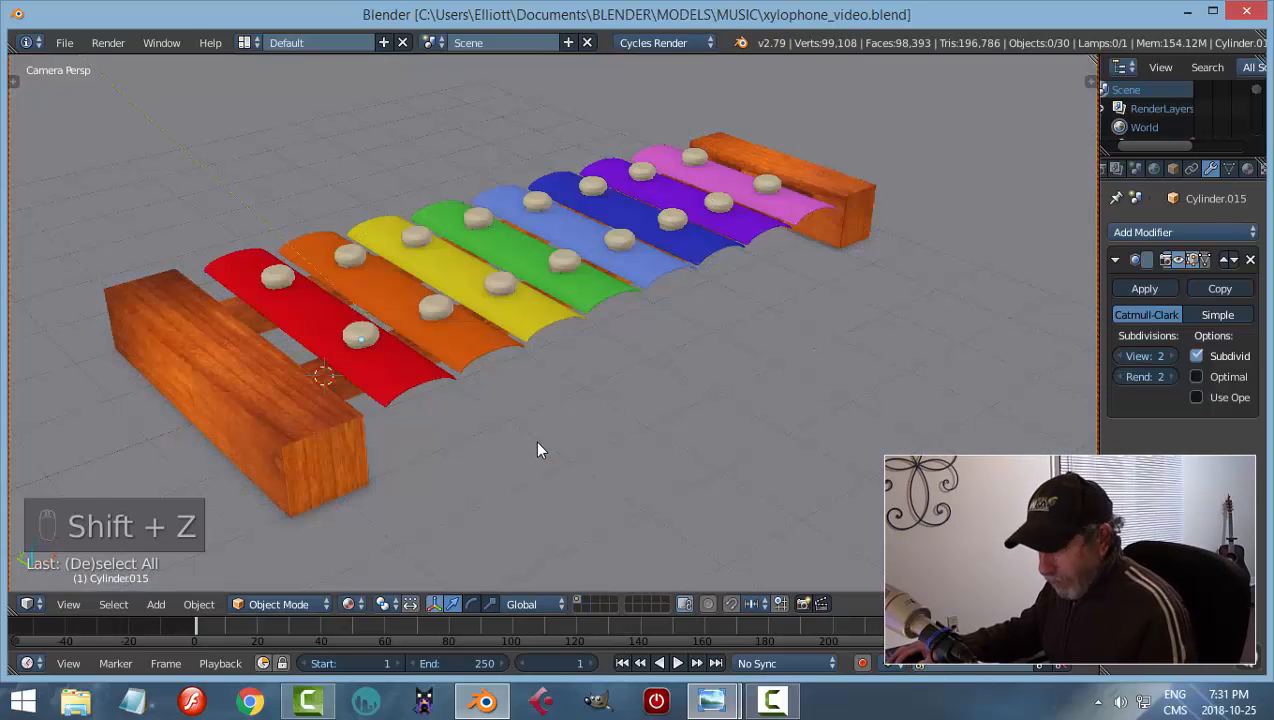
key(ctrl+s)
click(537, 443)
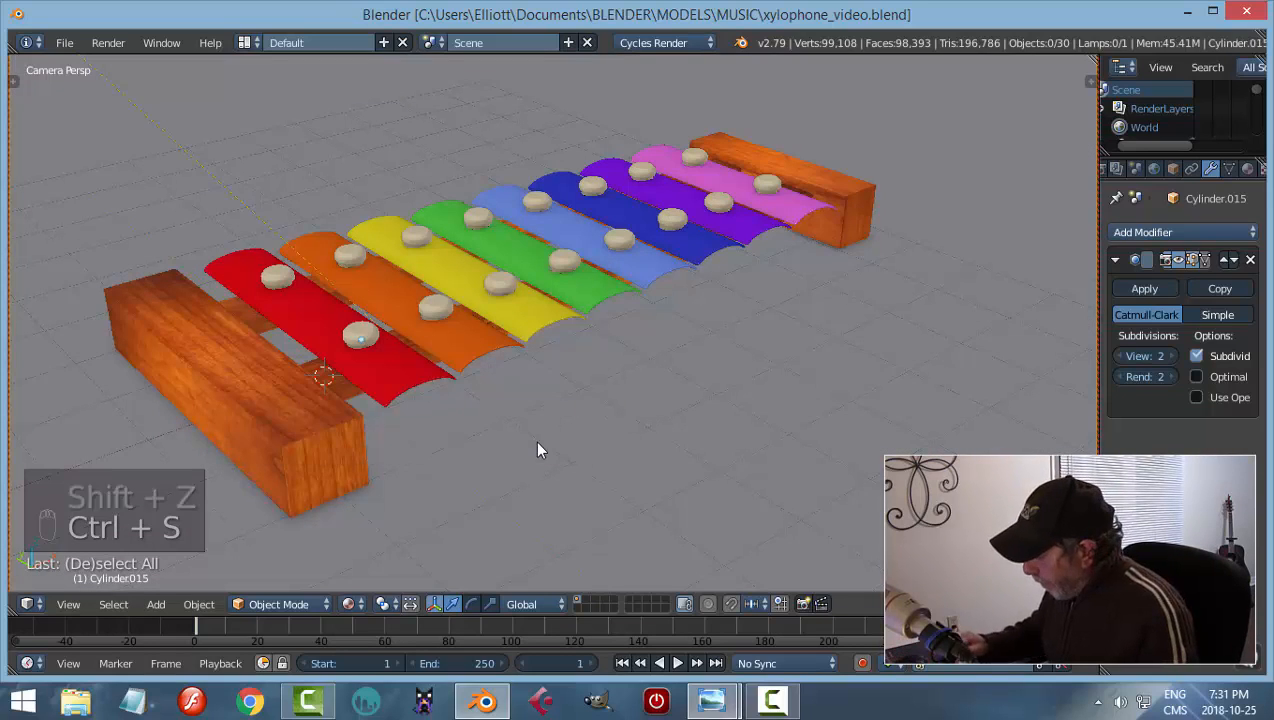
Raise the ground plane slightly in front view to meet the underside of the end blocks
key(KP_0)
key(KP_1)
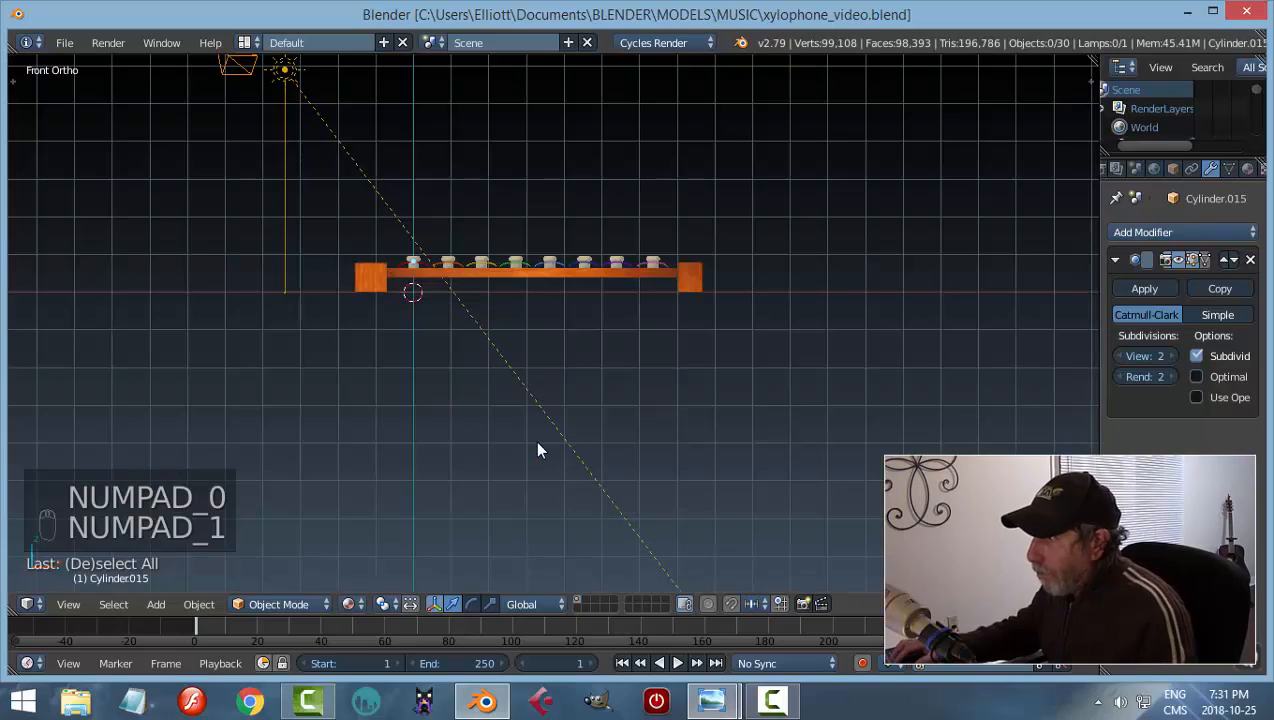
scroll(538, 442, up, 4)
middle_drag(447, 376, 427, 350)
right_click(510, 327)
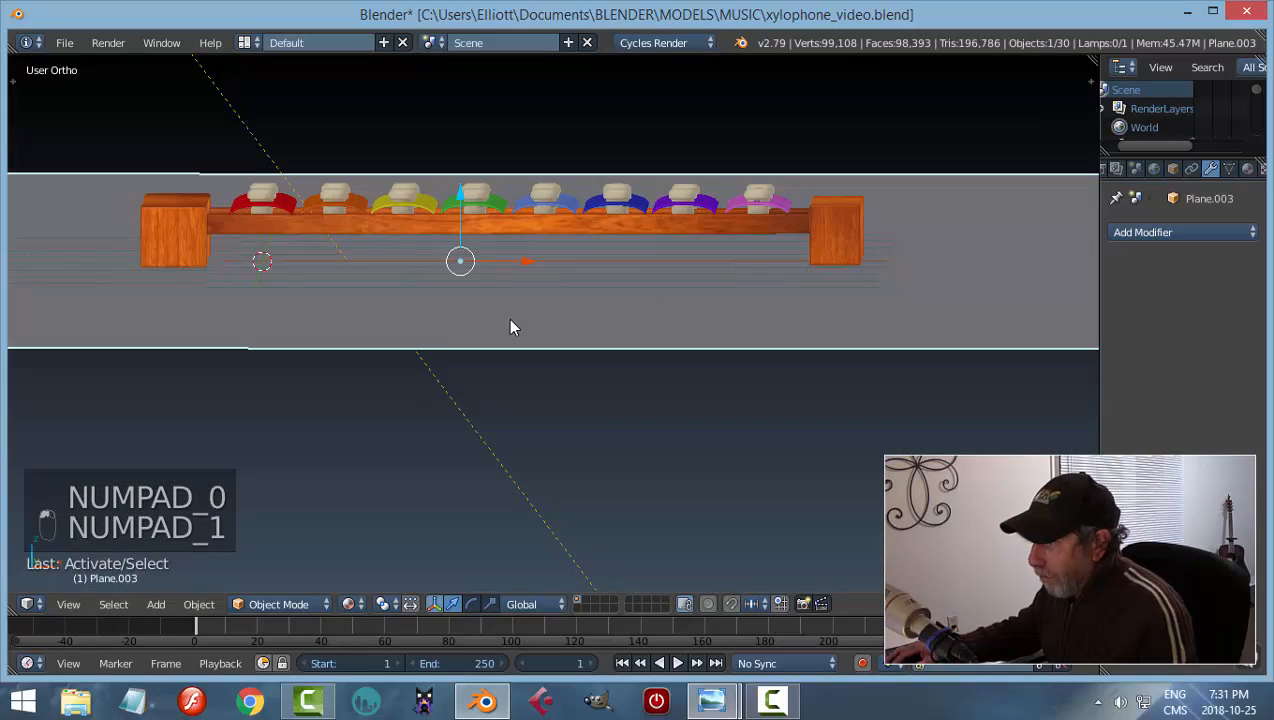
key(KP_1)
shift+middle_drag(510, 321, 683, 361)
scroll(671, 364, down, 1)
scroll(671, 362, up, 3)
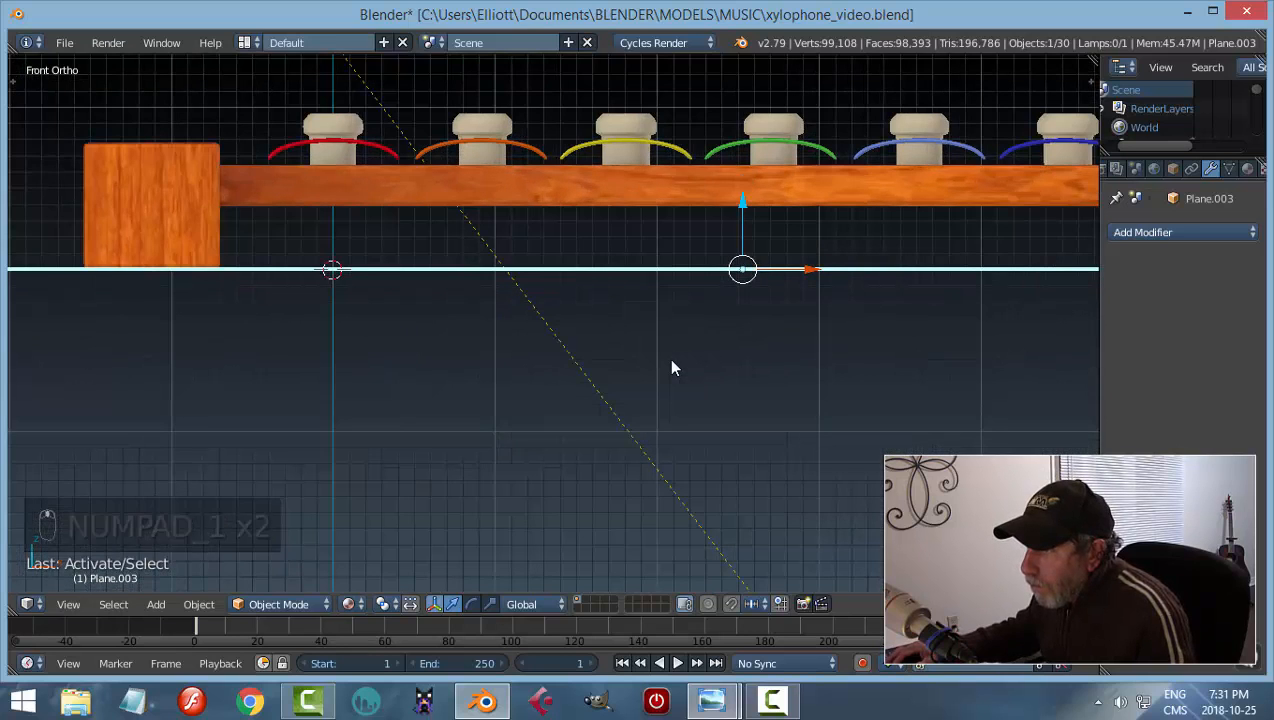
drag(744, 201, 745, 199)
Deselect the ground plane and save the file over the existing one
key(a)
middle_drag(689, 283, 697, 378)
key(ctrl+s)
click(725, 318)
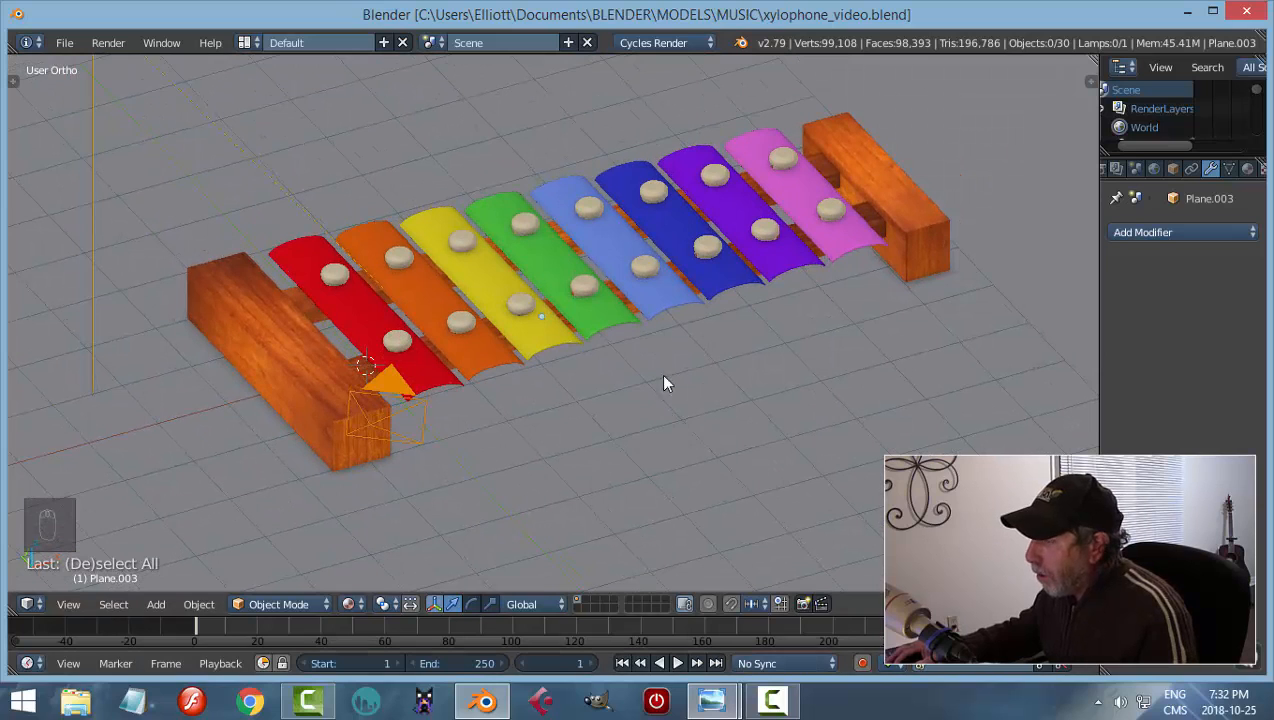
Return to the camera view and set the render resolution percentage to 80%
key(KP_0)
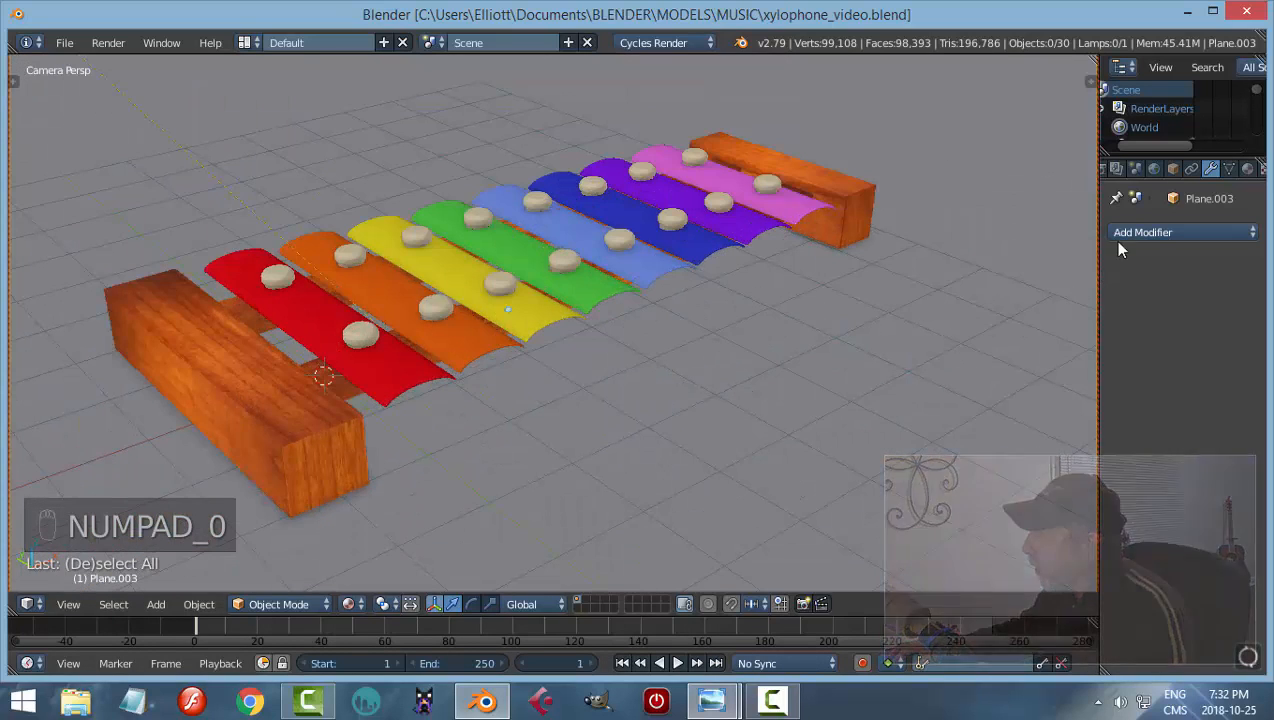
click(1113, 171)
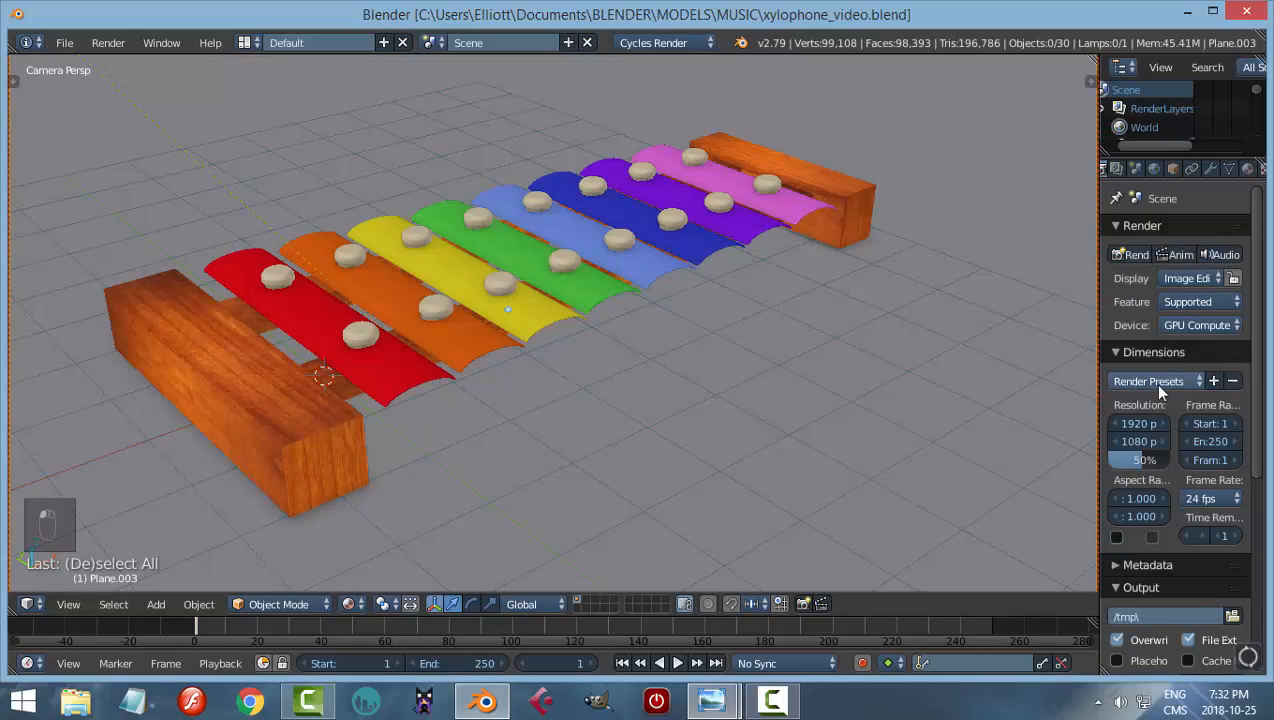
click(1145, 460)
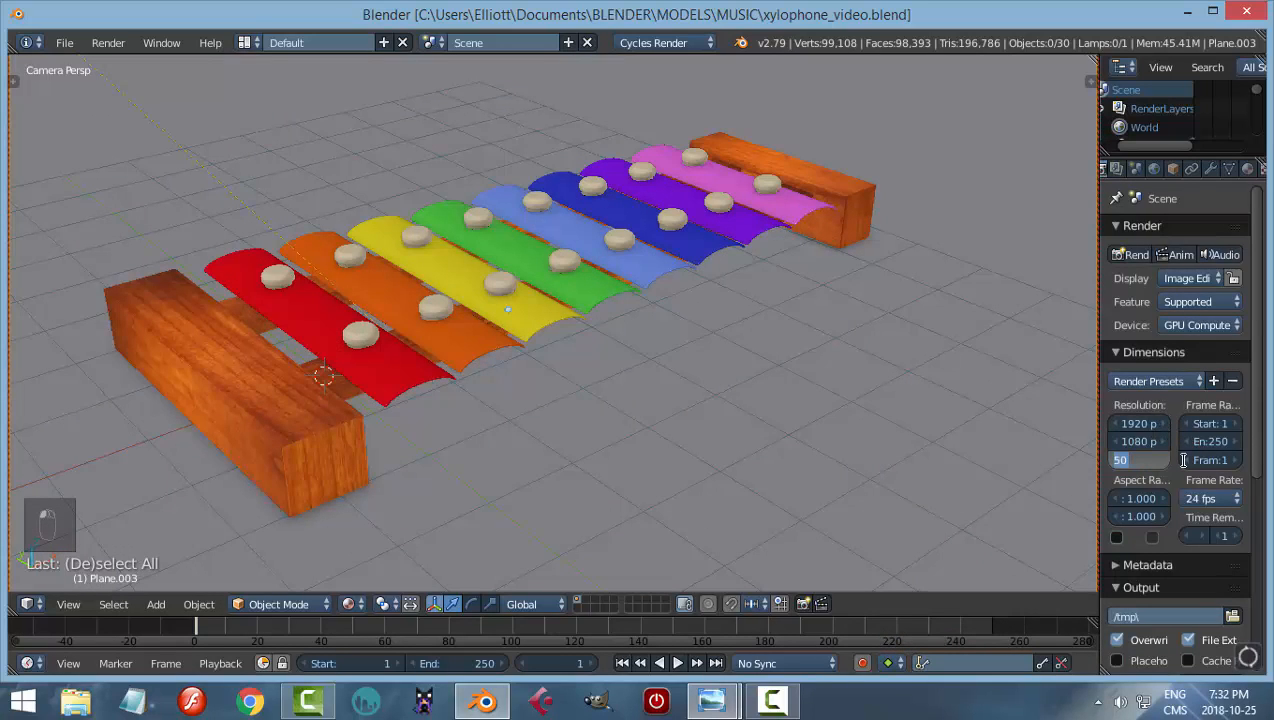
key(Return)
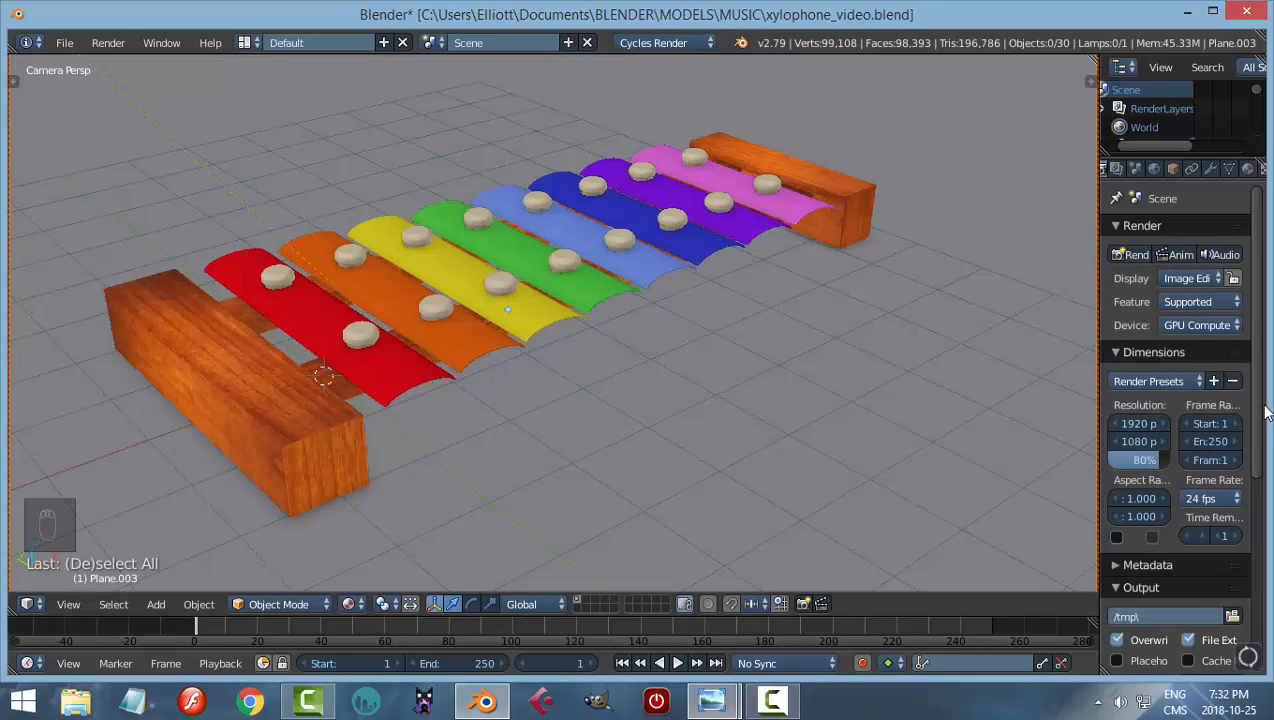
Expand the Cycles sampling settings and set the render samples to 150
drag(1258, 408, 1258, 570)
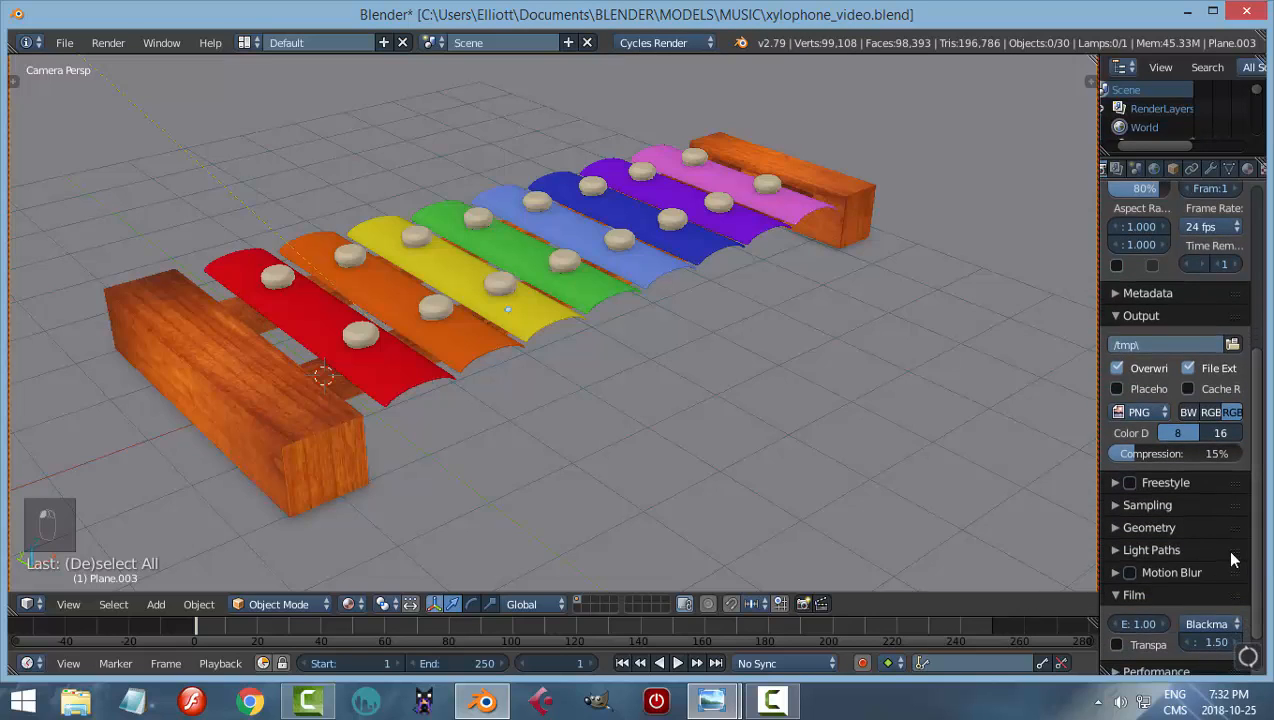
click(1115, 505)
click(1205, 599)
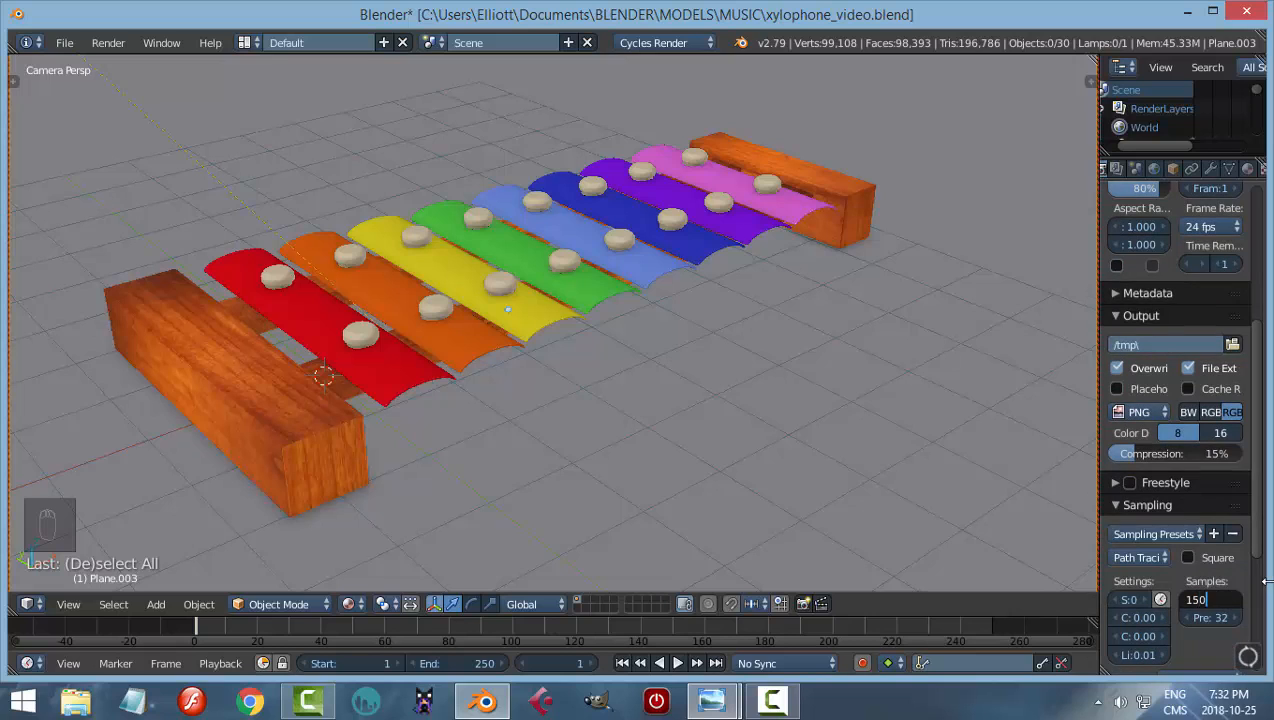
text(150)
key(Return)
click(1117, 170)
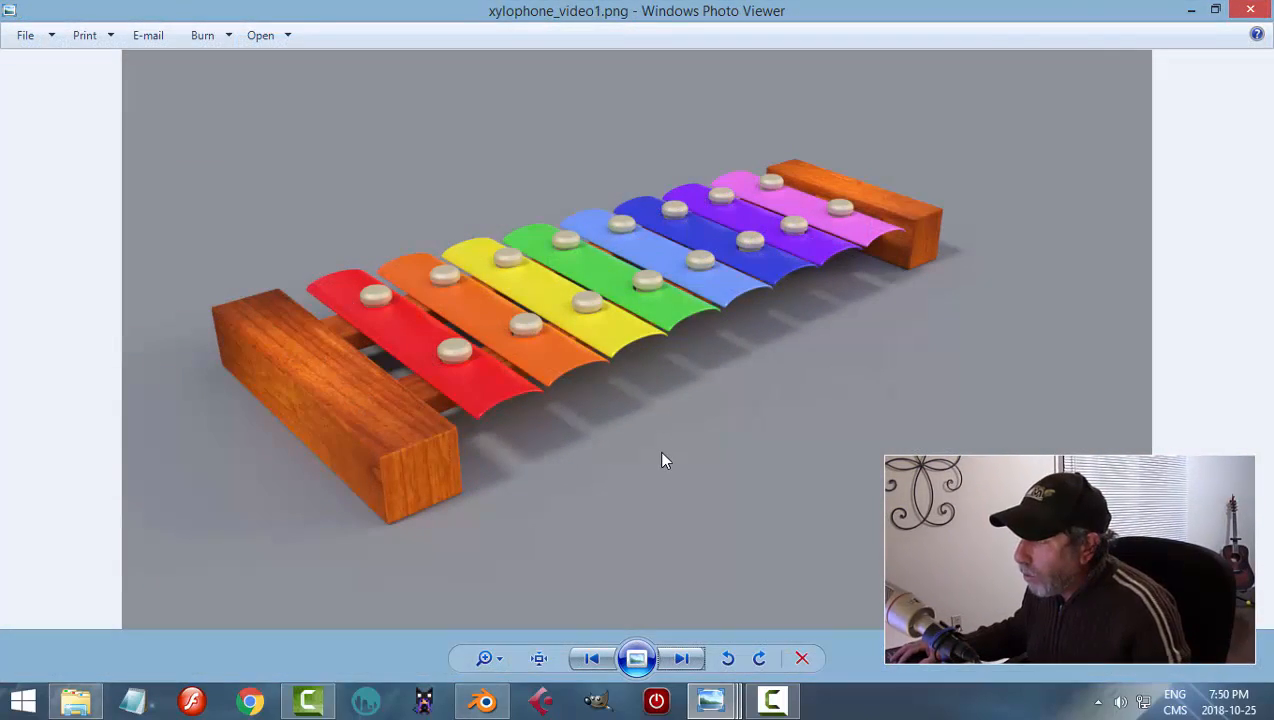
Switch from the photo viewer back to Blender and select the front peg on the red bar
click(483, 700)
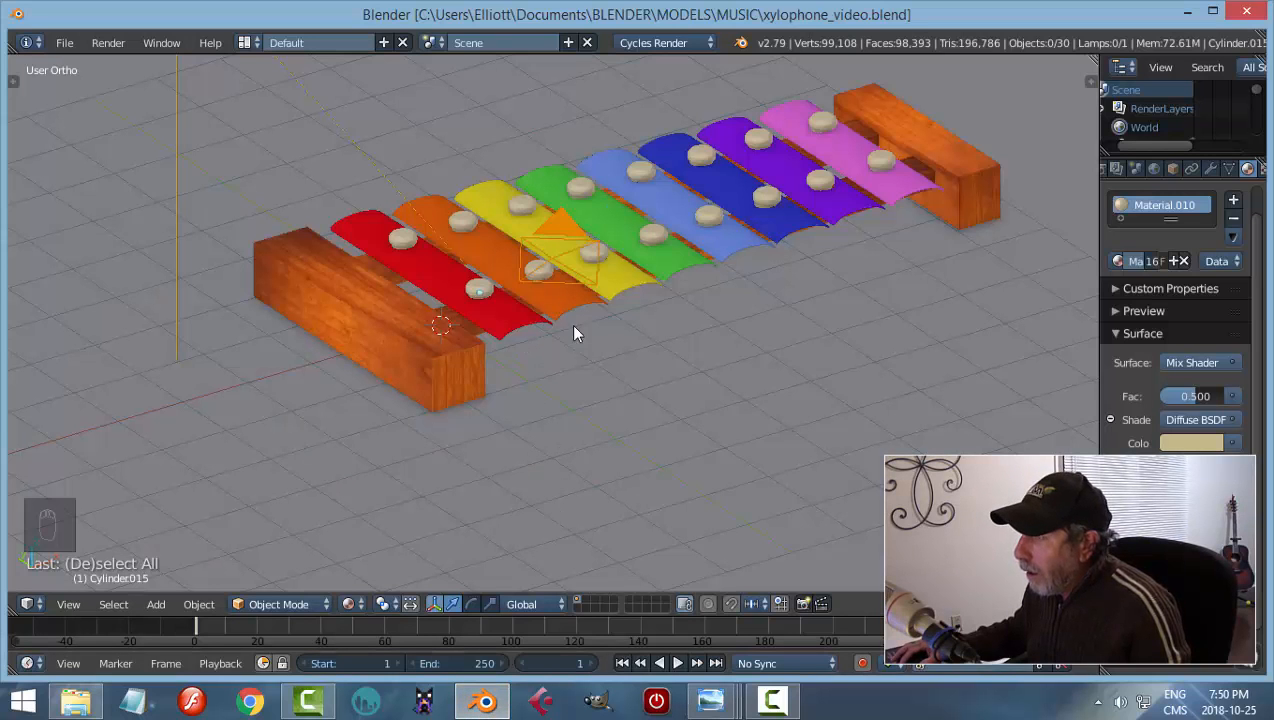
scroll(530, 383, up, 2)
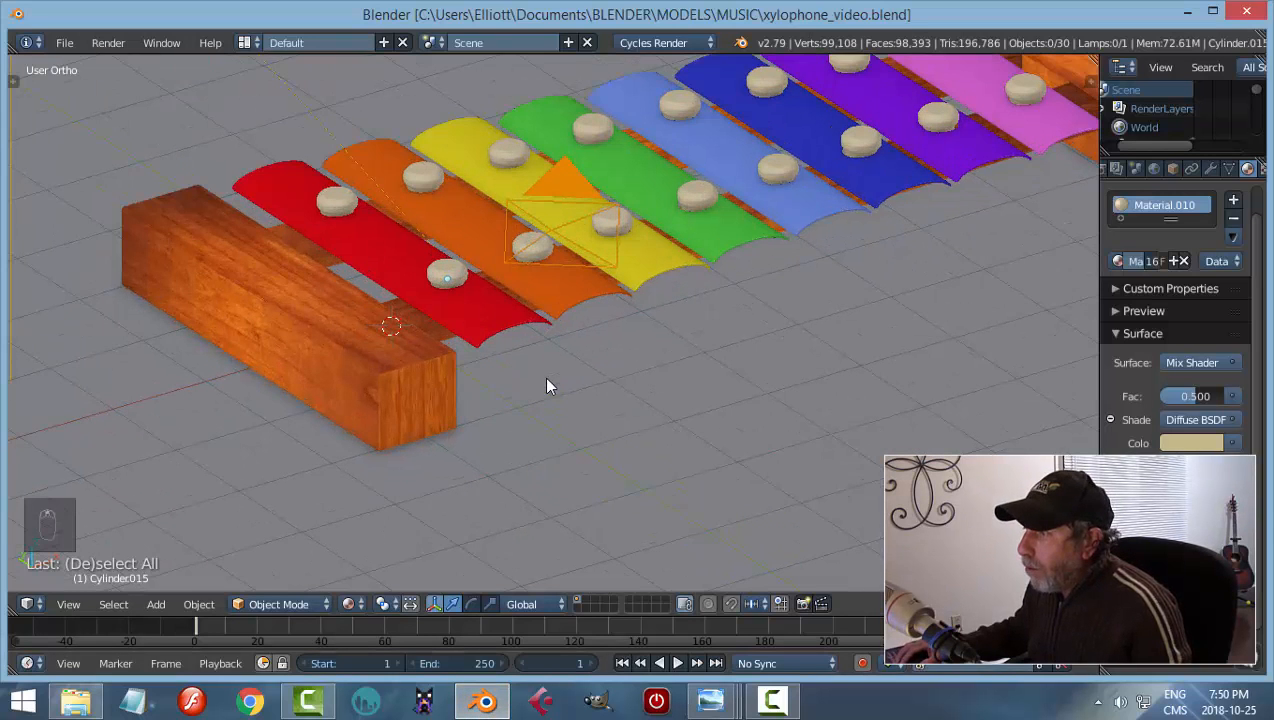
right_click(465, 299)
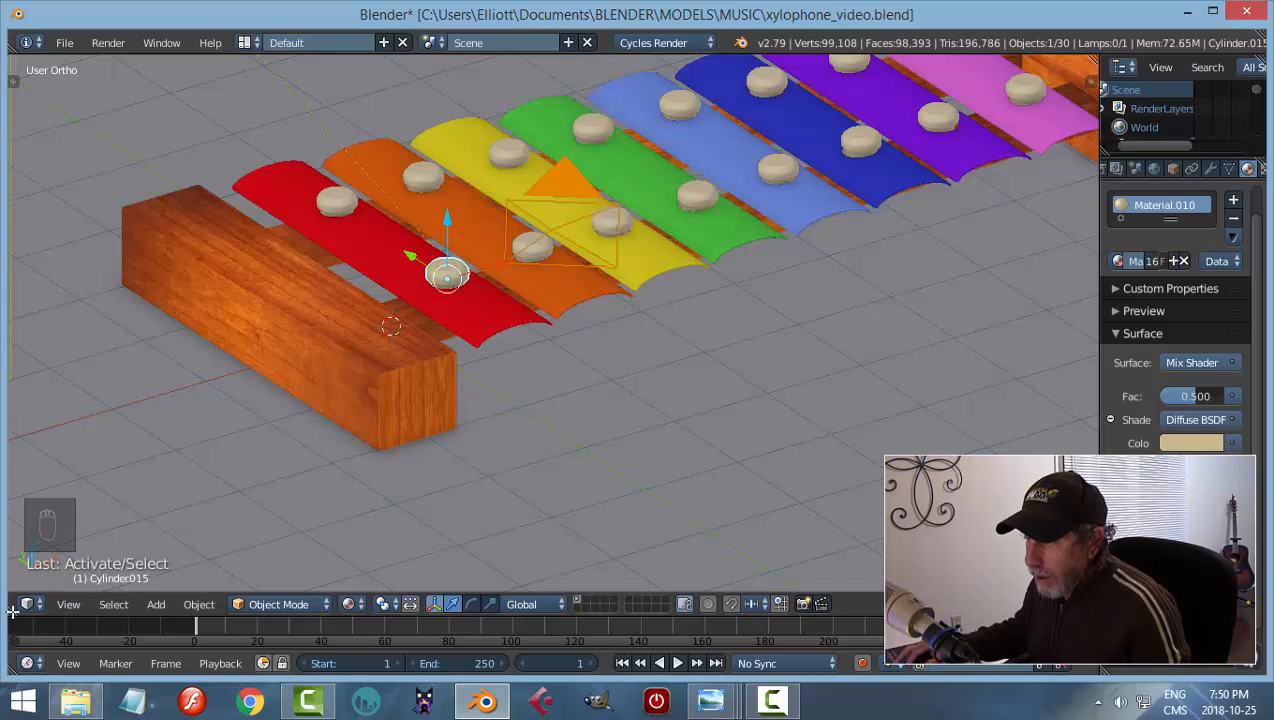
Split the 3D viewport vertically and turn the larger area into a Node Editor with its sidebar hidden
drag(13, 612, 712, 598)
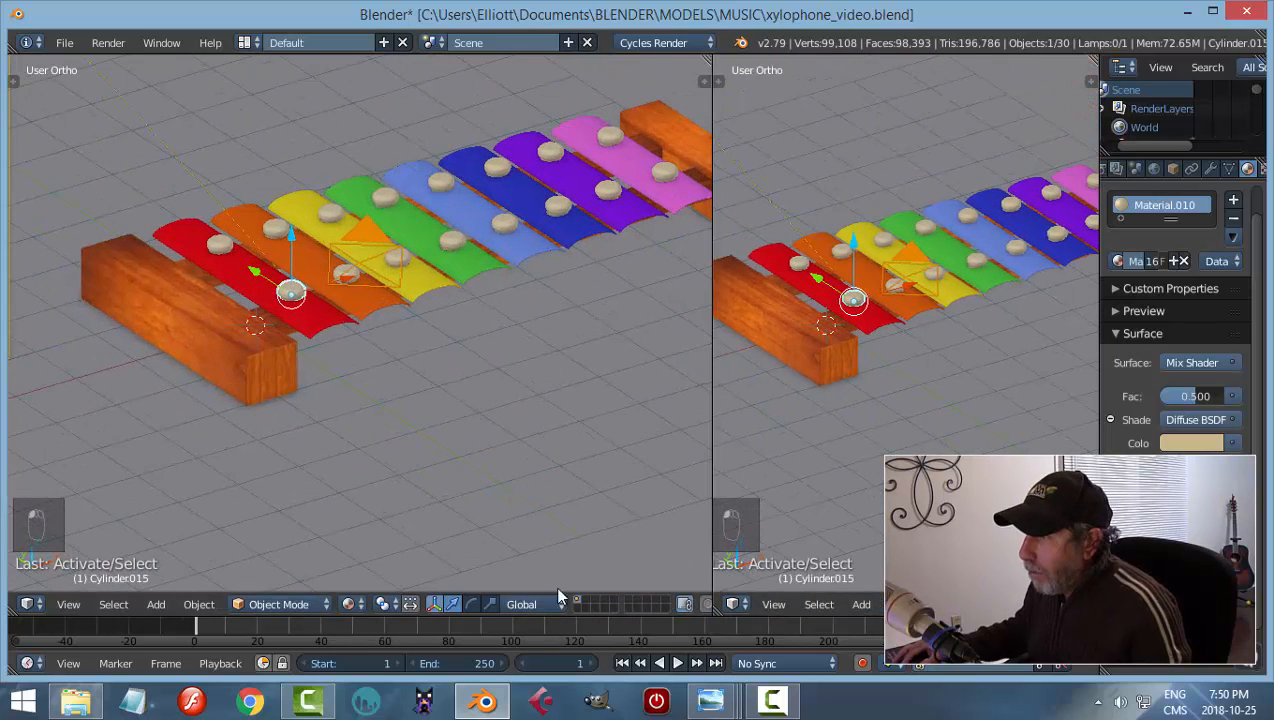
click(32, 604)
click(110, 394)
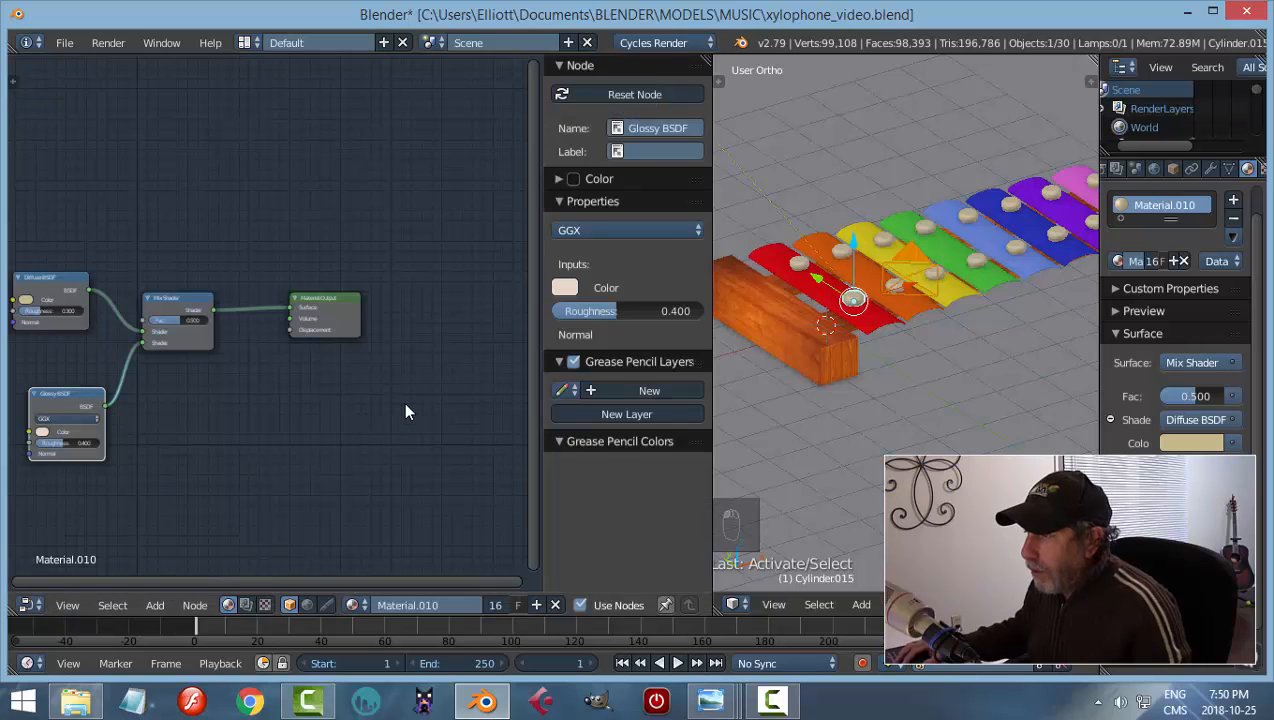
key(n)
Set the peg material's Mix Shader factor to 0.3 and check the pegs briefly in a rendered preview
scroll(350, 405, up, 2)
middle_drag(295, 406, 446, 381)
scroll(446, 395, up, 1)
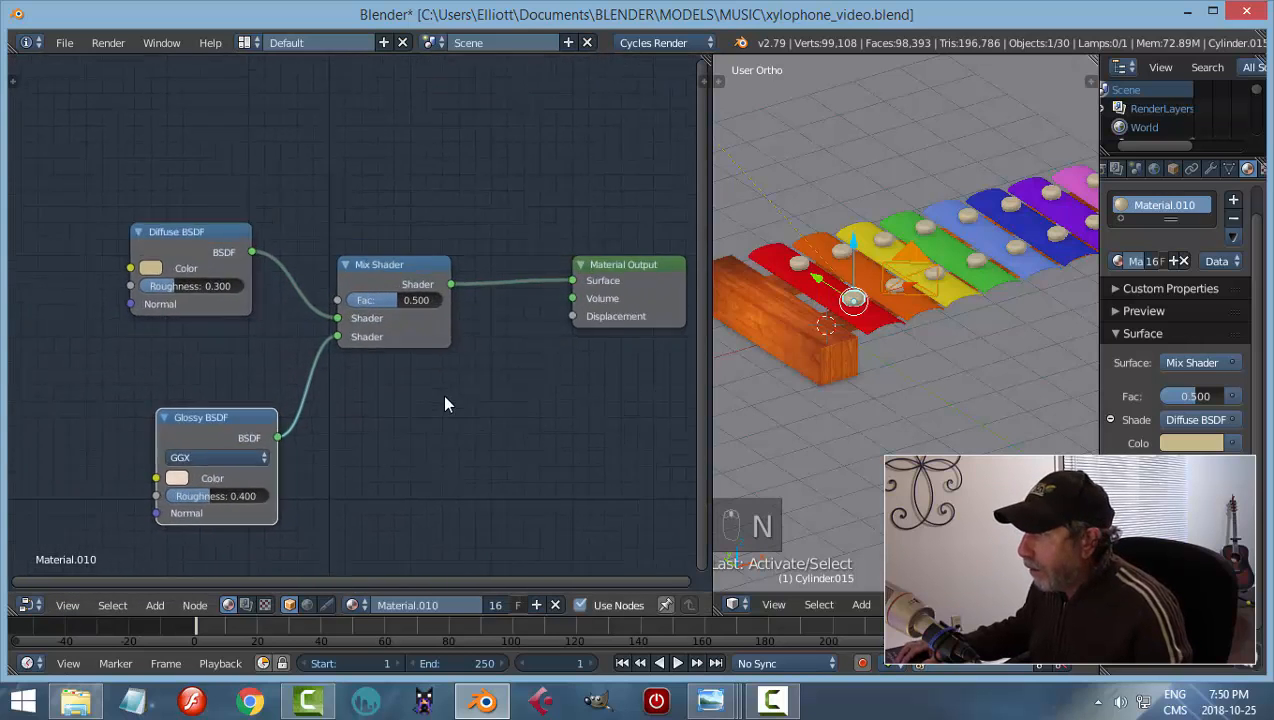
scroll(446, 404, up, 1)
scroll(906, 420, up, 5)
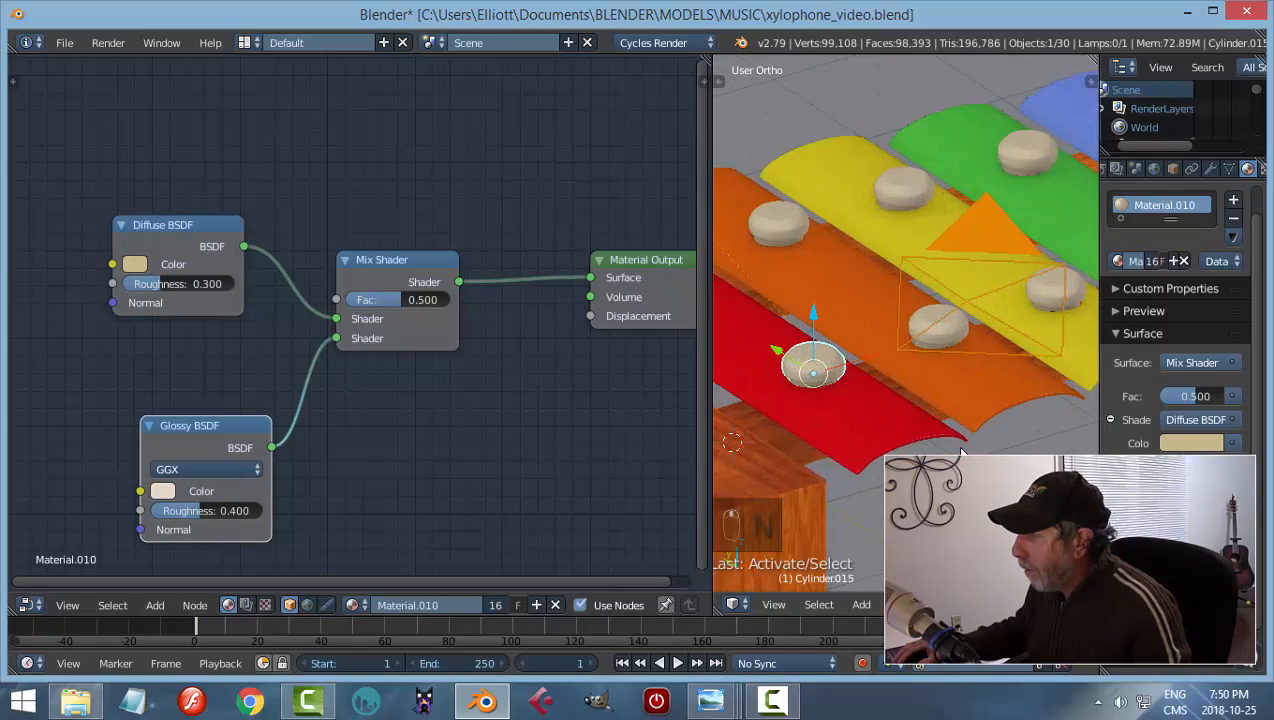
shift+middle_drag(960, 453, 1005, 420)
click(426, 300)
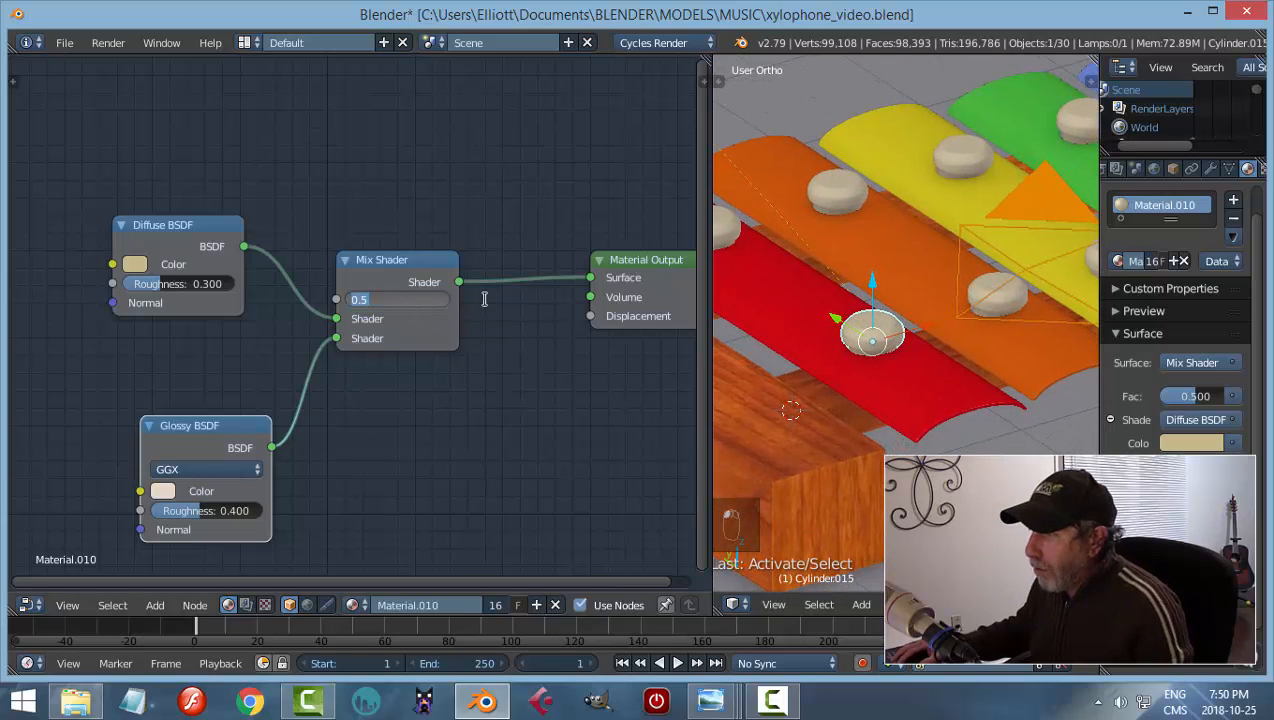
text(0.)
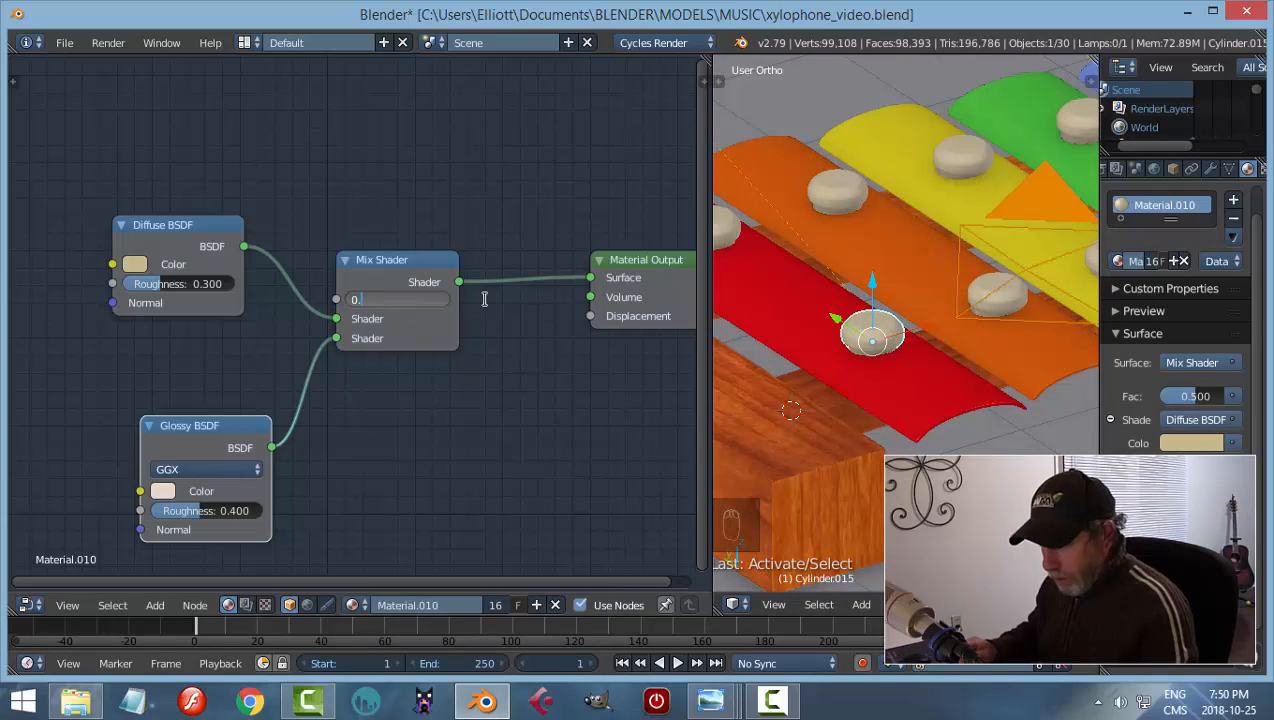
text(3)
key(Return)
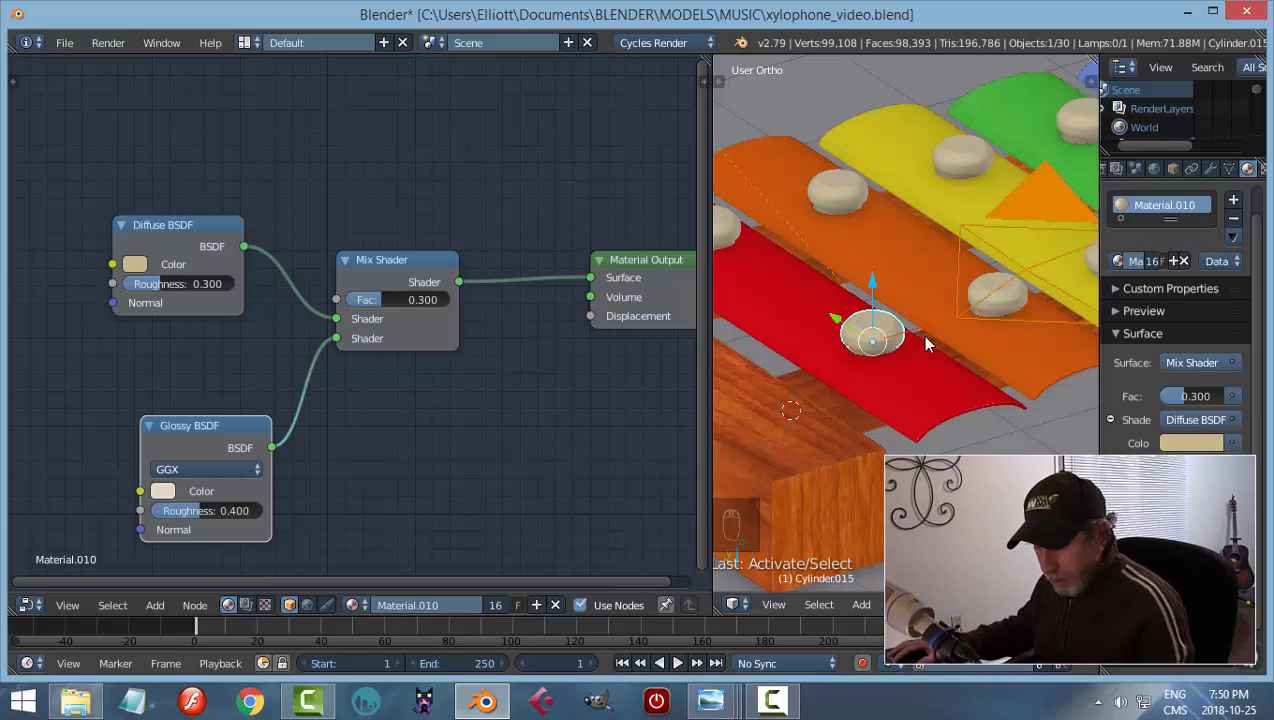
key(shift+z)
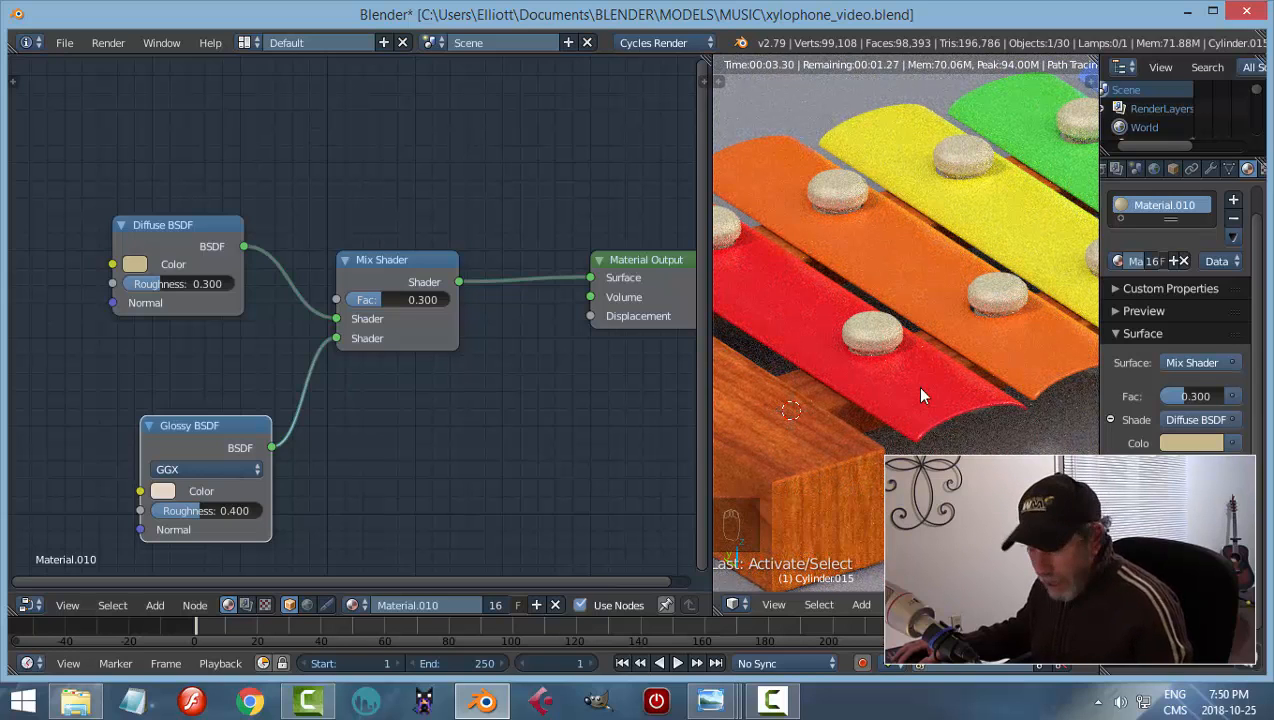
key(shift+z)
Select the wooden end block beside the red bar and add a Glossy BSDF below its Diffuse BSDF
right_click(829, 443)
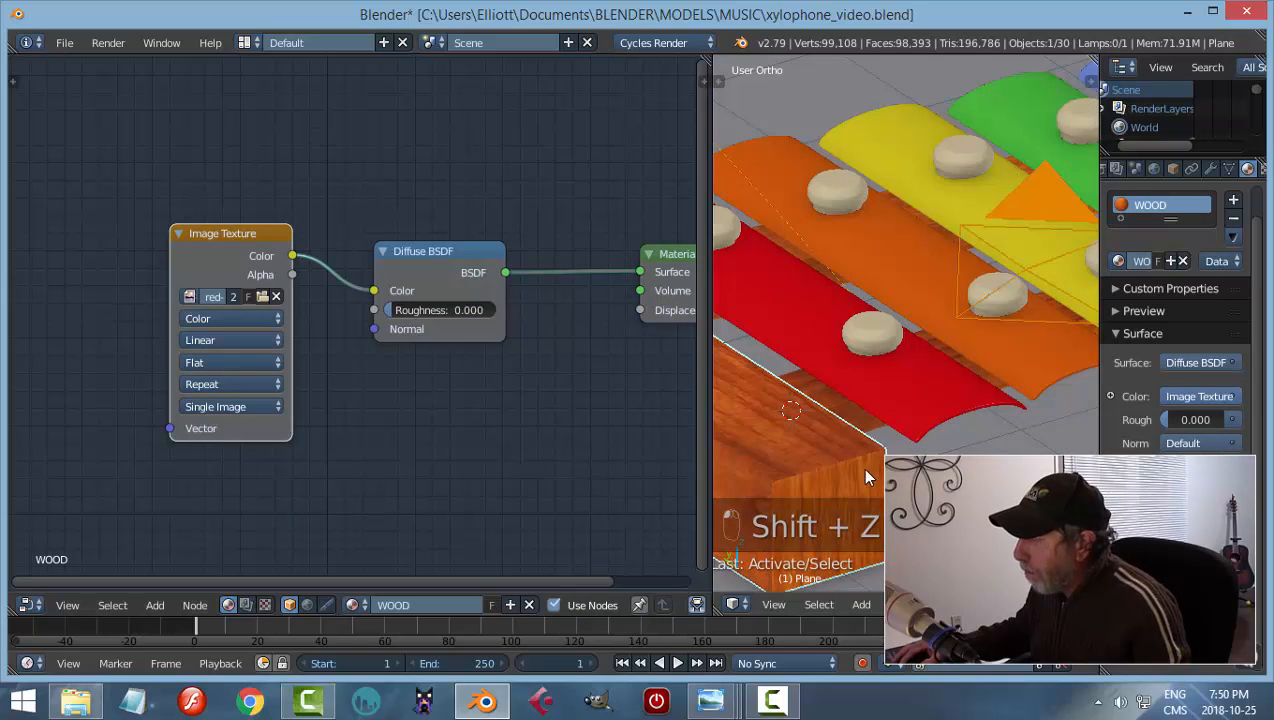
scroll(889, 435, down, 2)
shift+middle_drag(889, 435, 922, 400)
scroll(938, 404, down, 1)
key(Home)
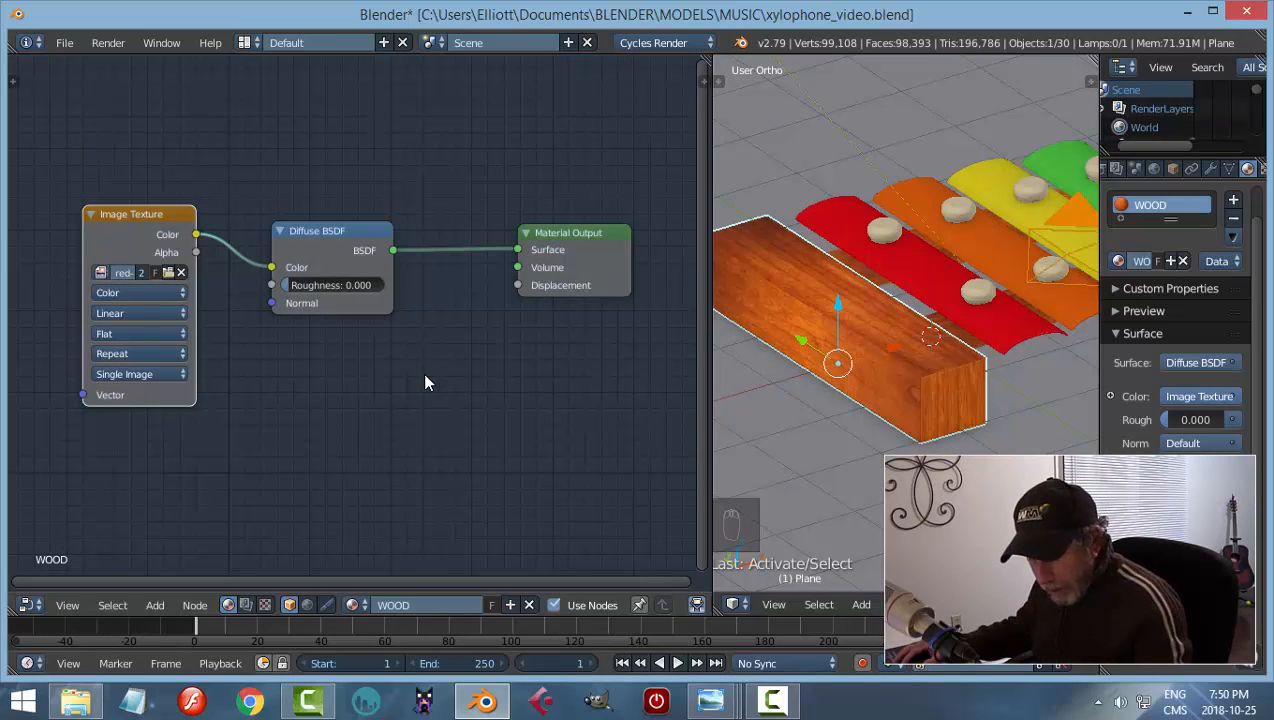
key(shift+a)
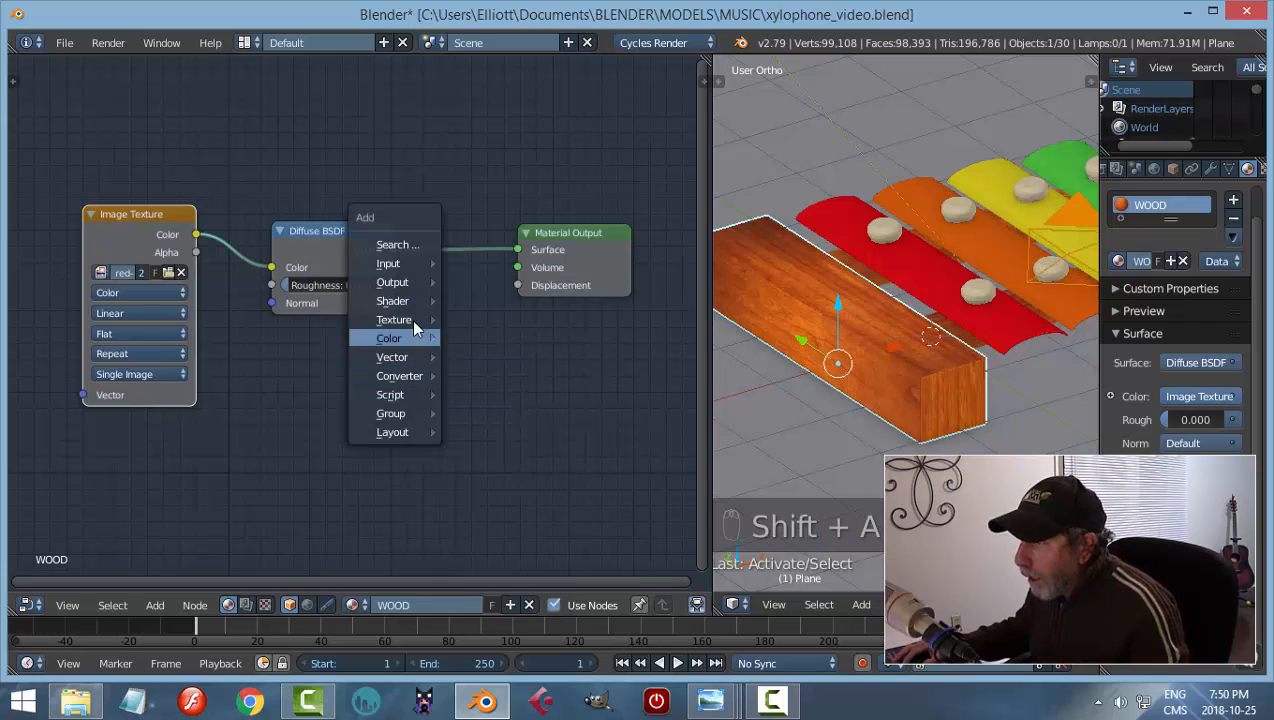
mouse_move(413, 301)
click(494, 422)
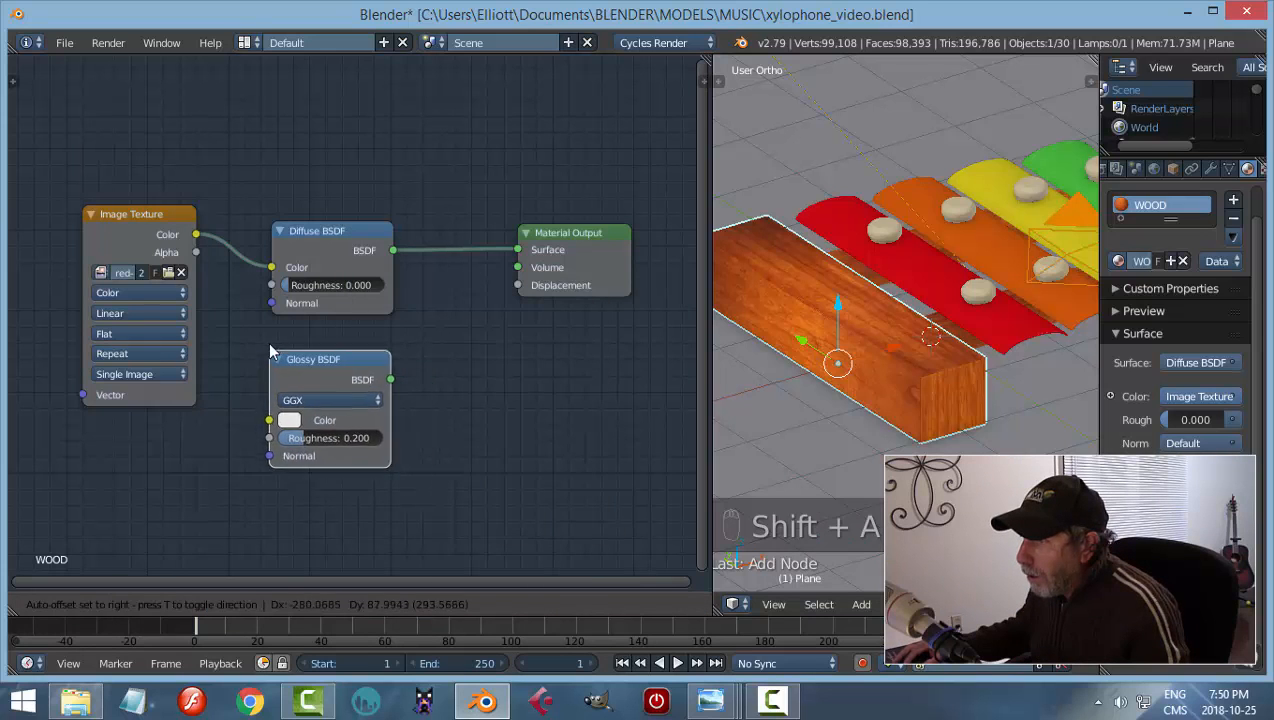
click(347, 350)
Insert a Mix Shader between the Diffuse BSDF and Material Output, and connect the Glossy BSDF to its second shader input
key(shift+a)
mouse_move(506, 384)
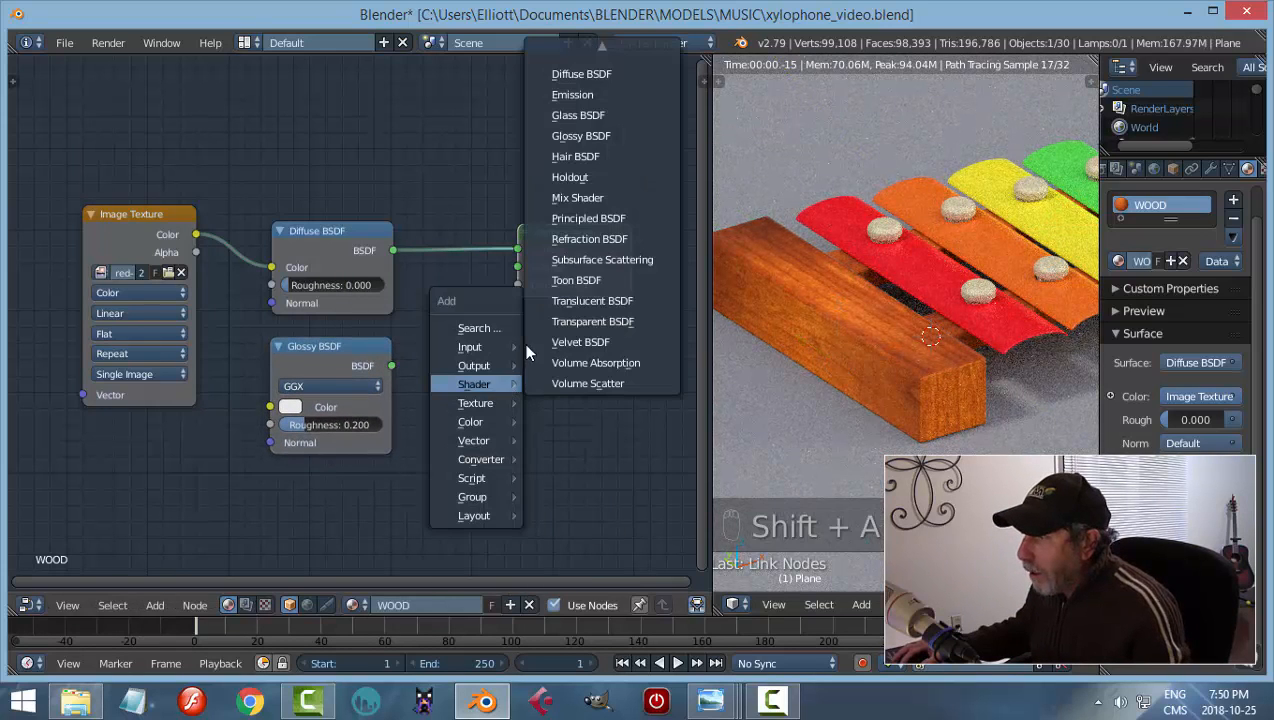
click(591, 198)
click(450, 264)
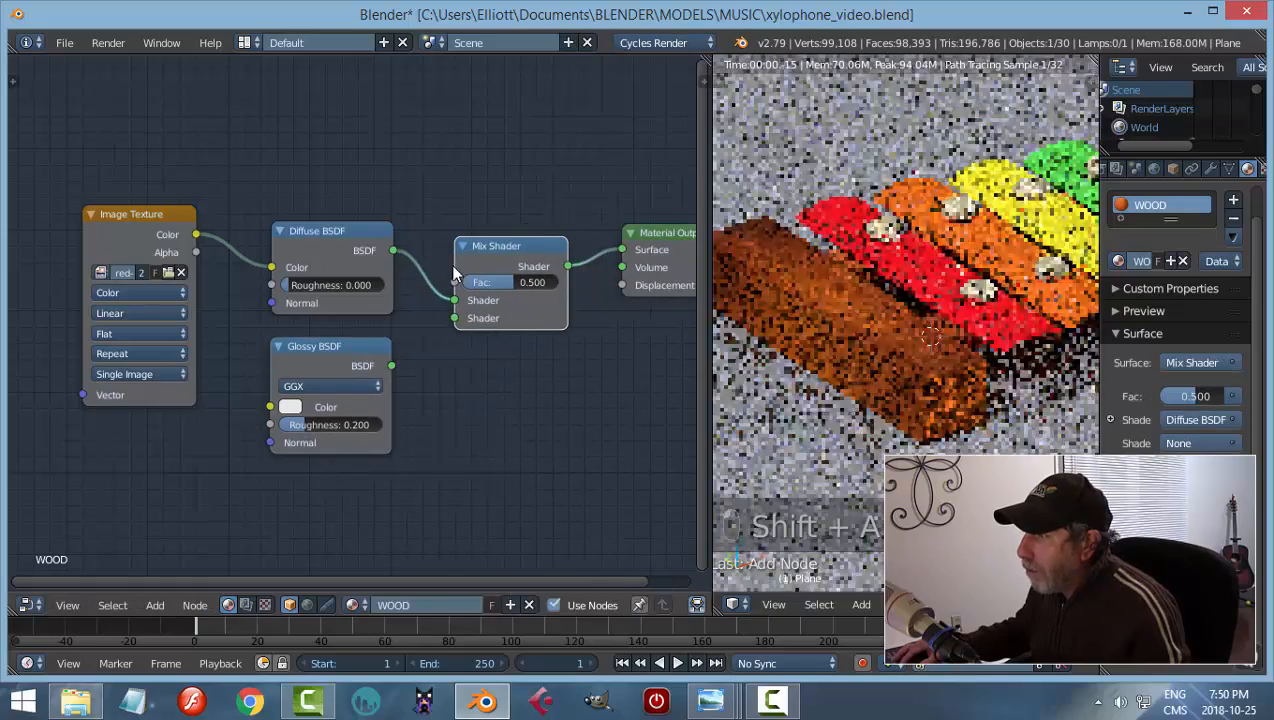
drag(391, 365, 458, 318)
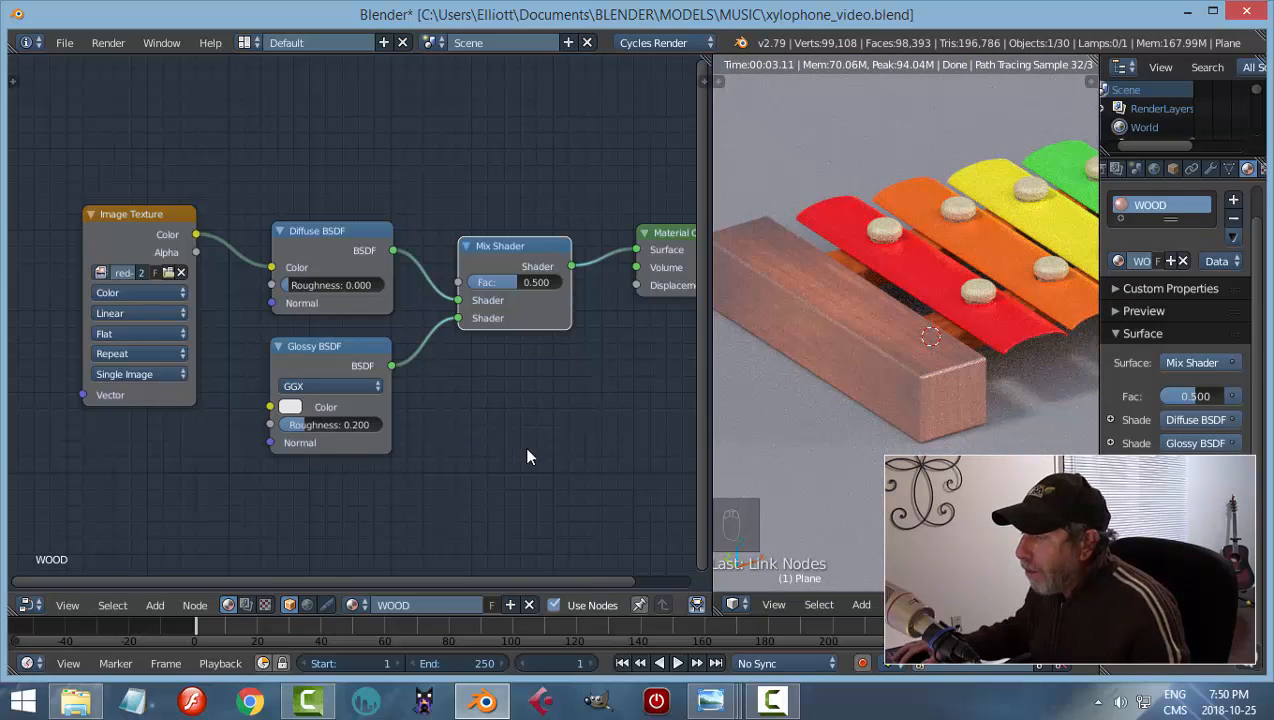
Add an Image Texture node below the Glossy BSDF and assign it the existing red wood image
scroll(507, 436, down, 1)
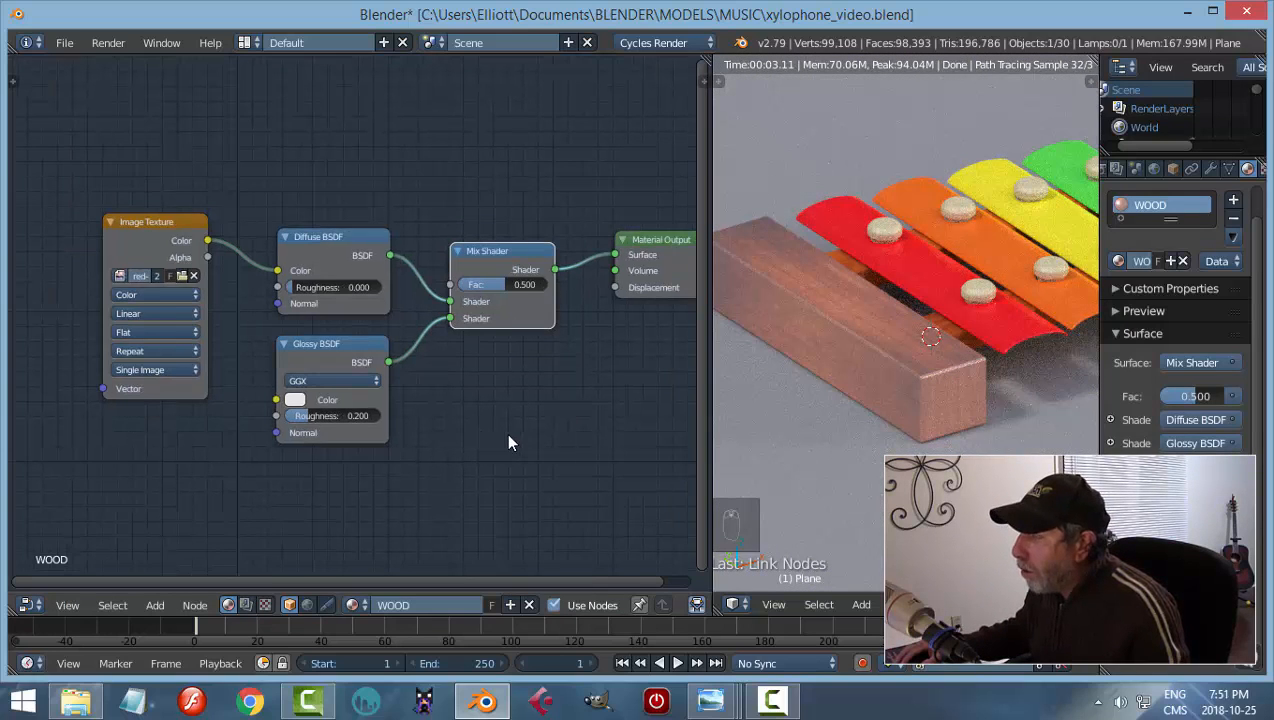
middle_drag(501, 444, 475, 450)
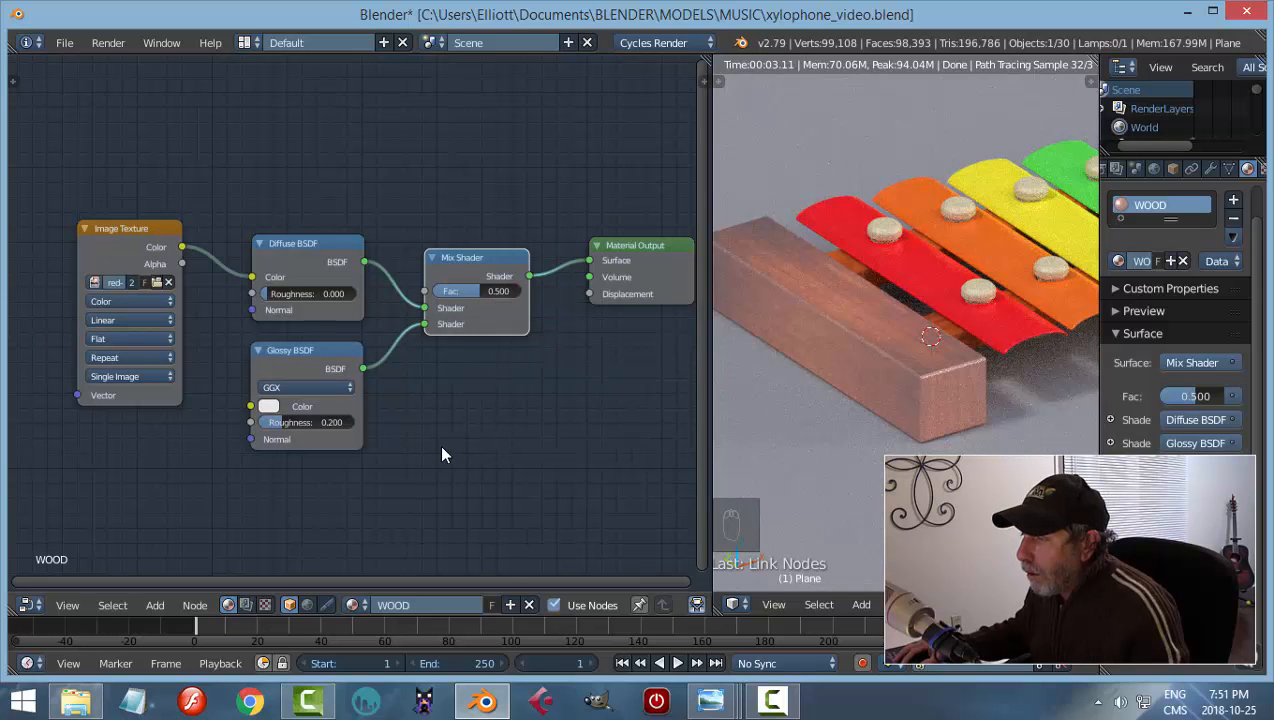
middle_drag(453, 455, 441, 353)
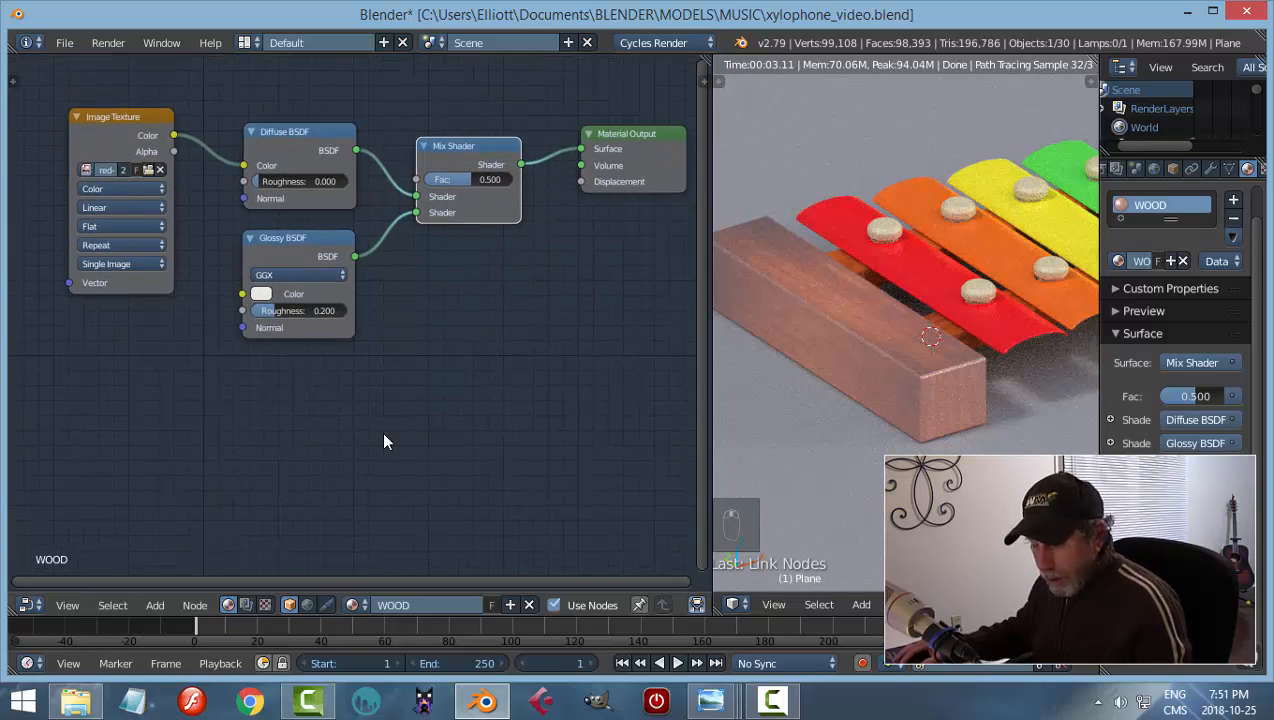
key(shift+a)
mouse_move(385, 440)
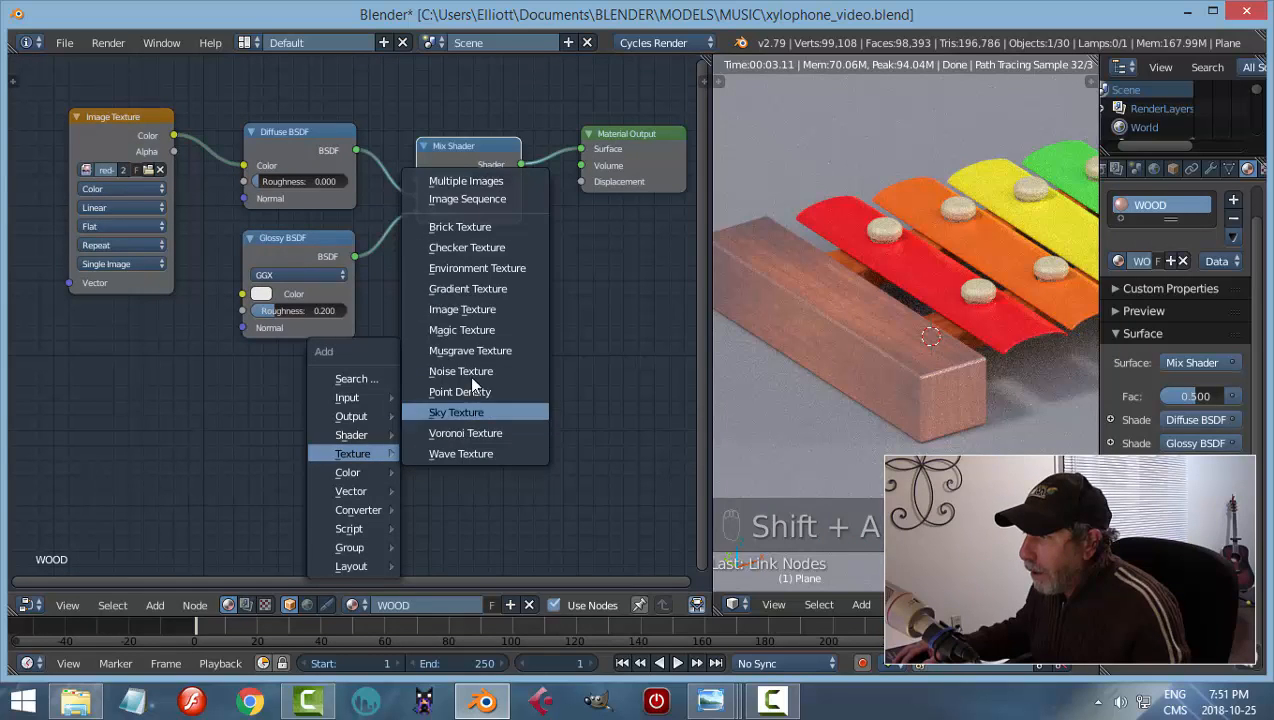
click(470, 309)
click(246, 363)
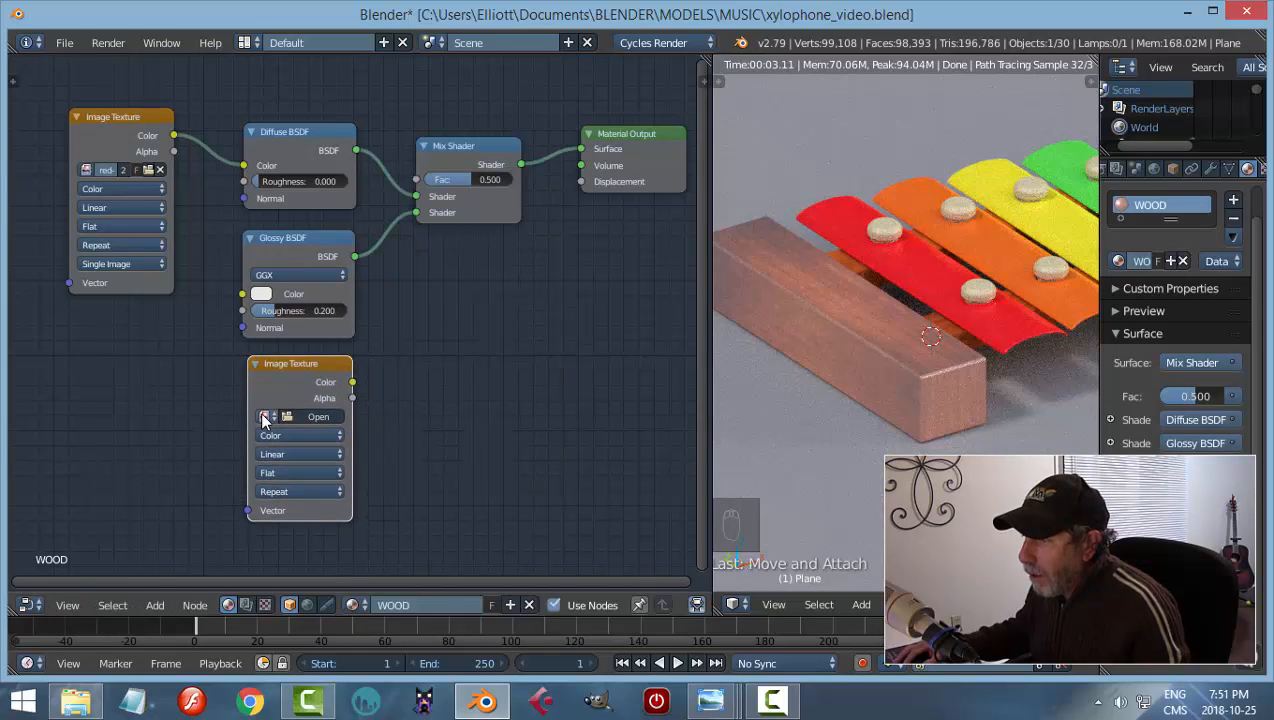
click(264, 416)
click(300, 455)
Set the new Image Texture to Non-Color Data and connect its Color output to the Material Output's Displacement
click(293, 434)
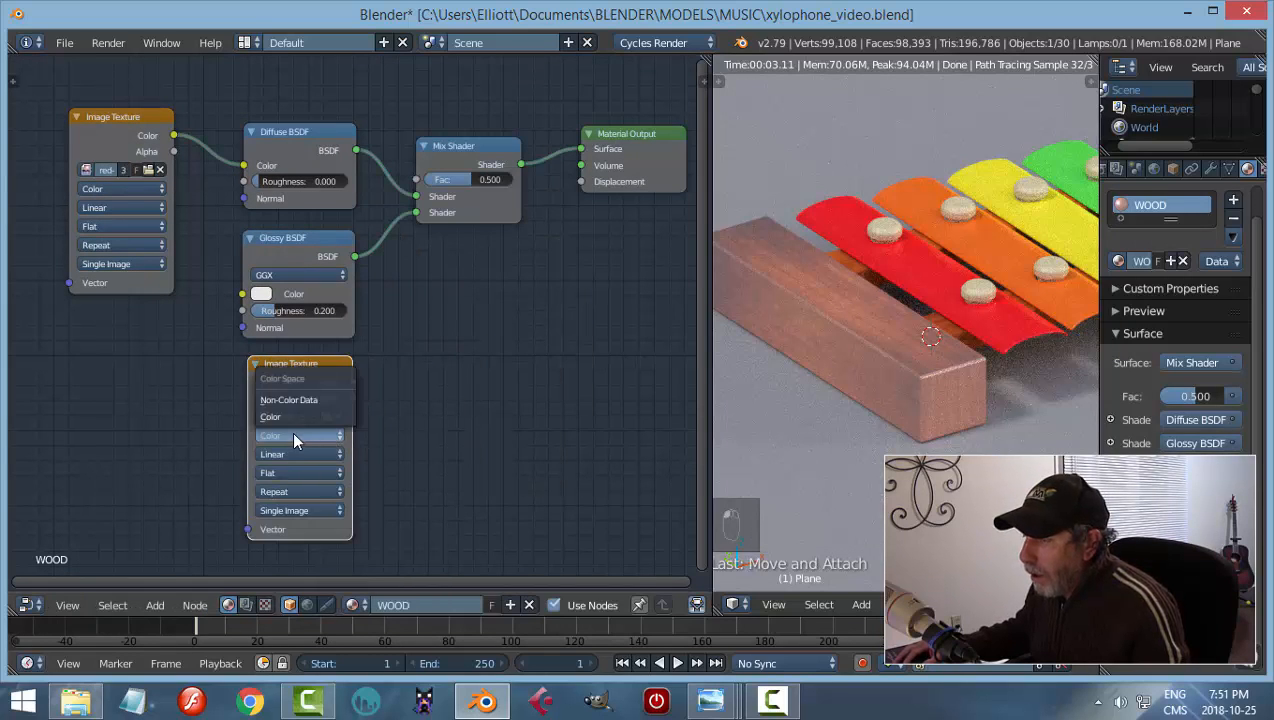
click(289, 395)
drag(353, 383, 577, 176)
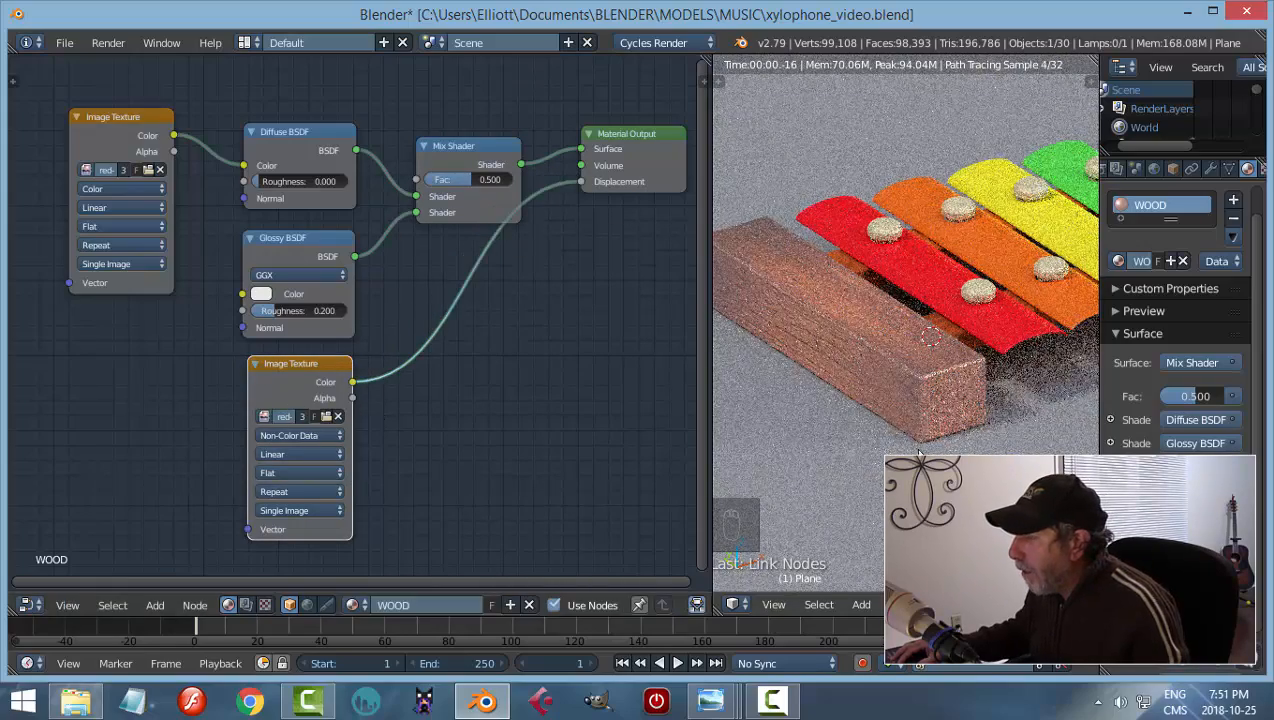
Widen the rendered preview area and lower the wood material's Mix Shader factor to about 0.127
scroll(786, 406, up, 3)
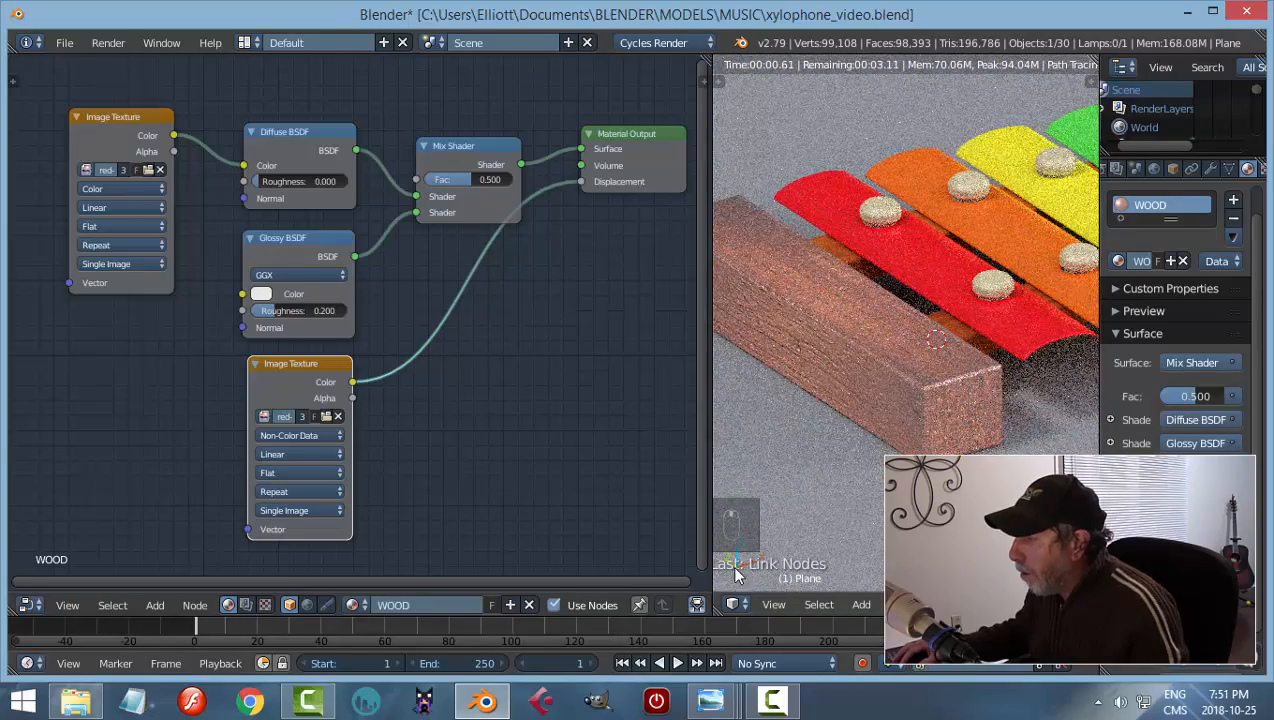
drag(709, 565, 543, 565)
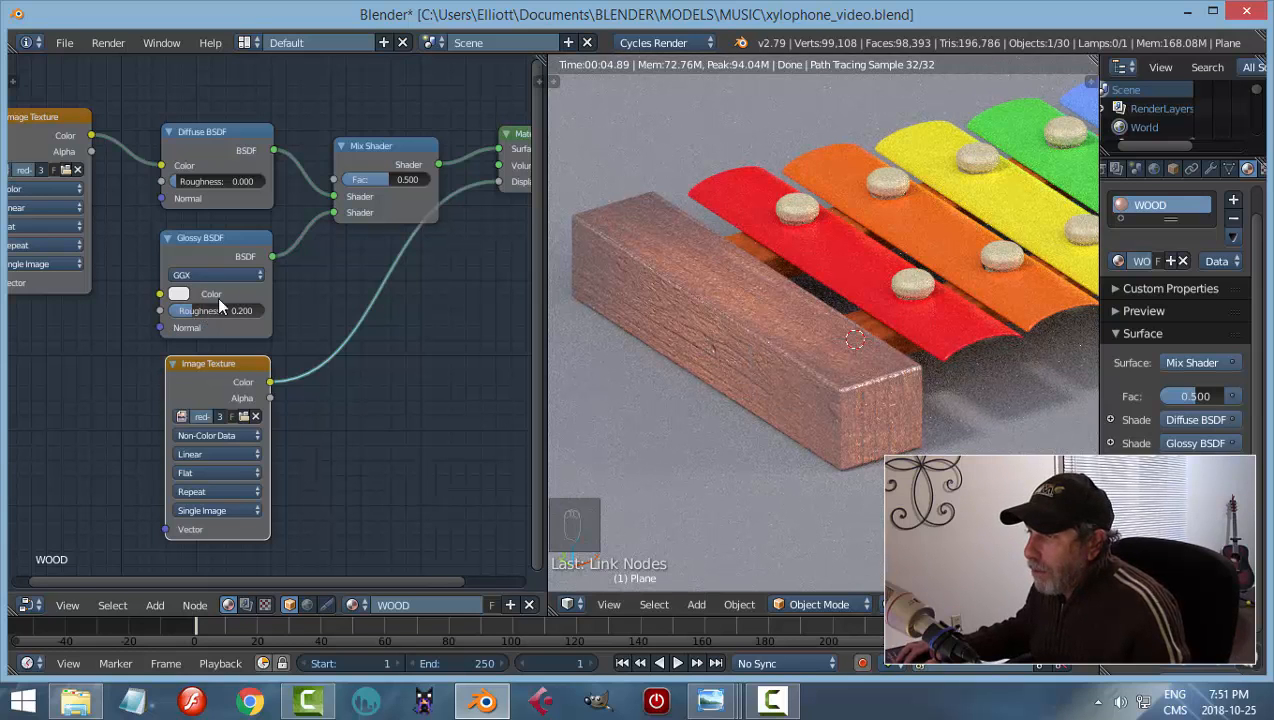
drag(375, 179, 343, 179)
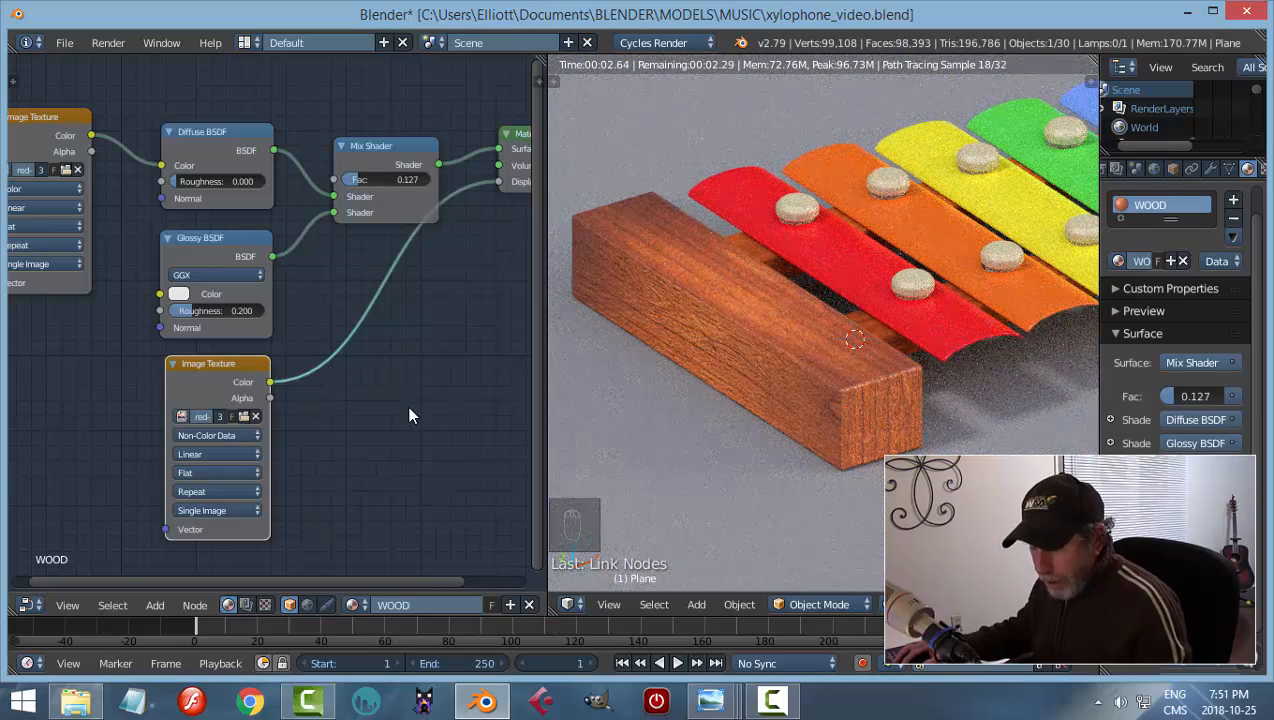
Add a Math node beside the lower Image Texture and set its operation to Power
key(shift+a)
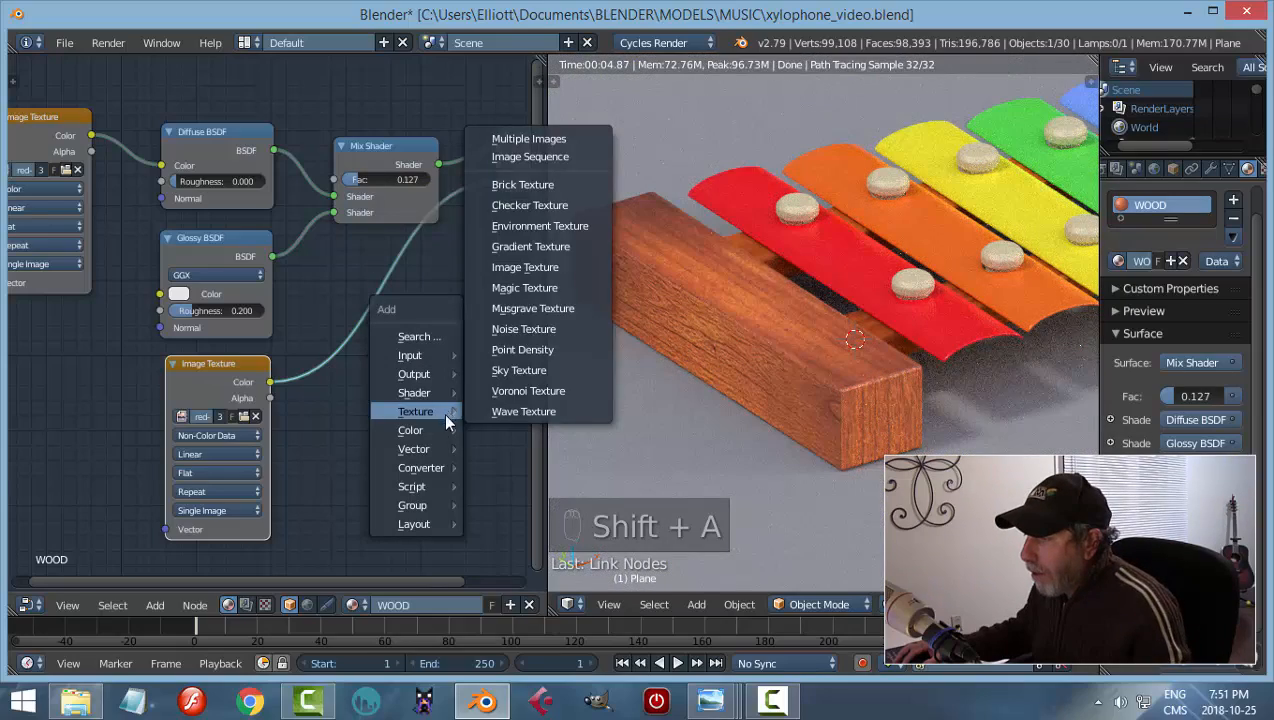
mouse_move(425, 454)
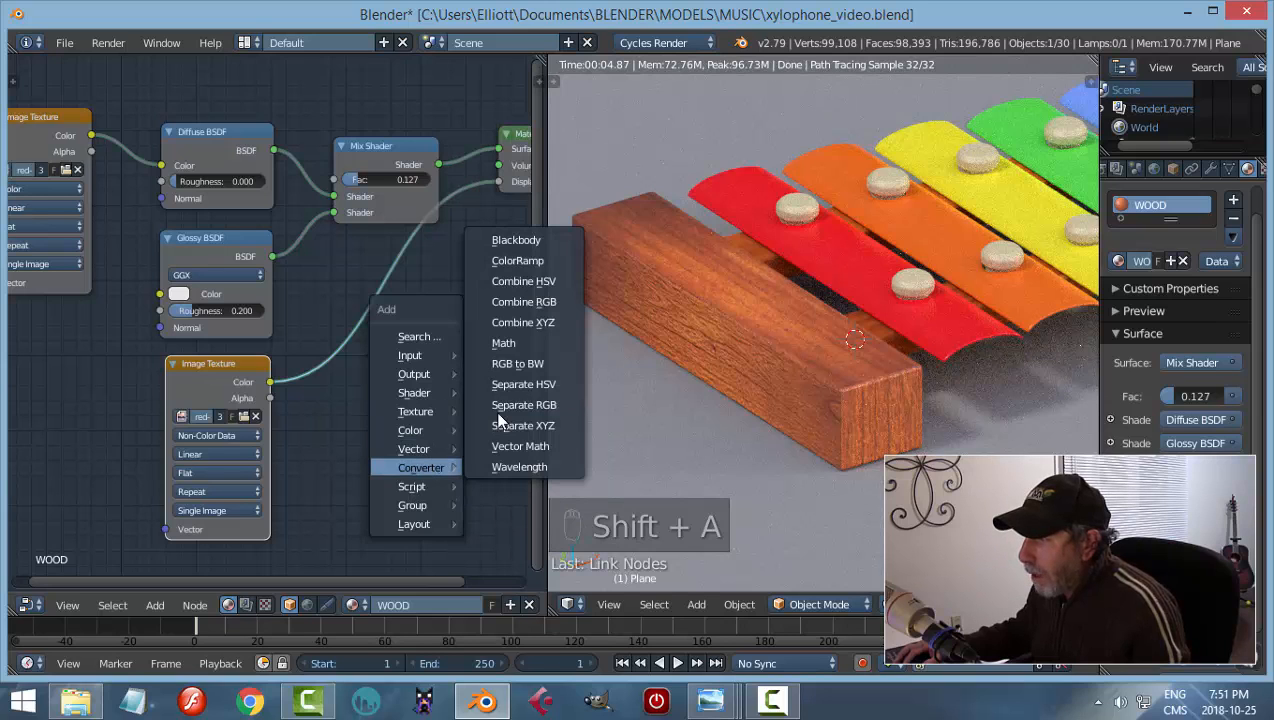
click(505, 344)
click(390, 405)
click(392, 412)
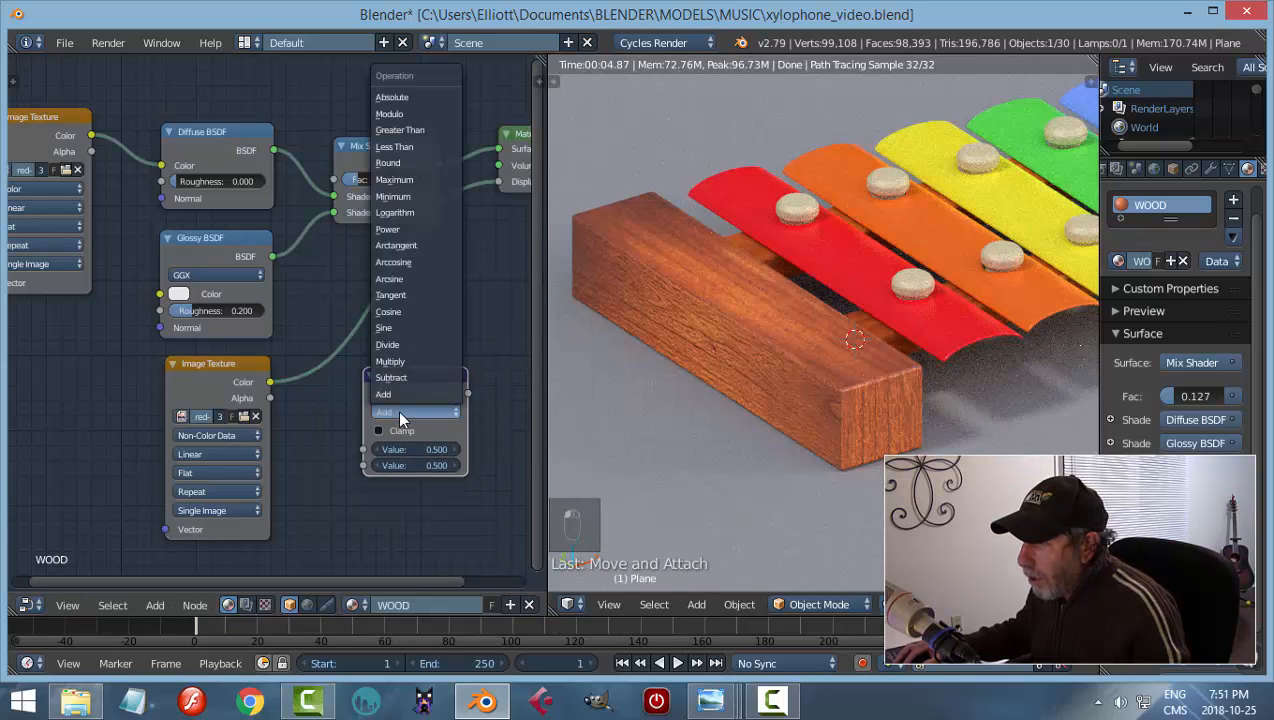
click(415, 230)
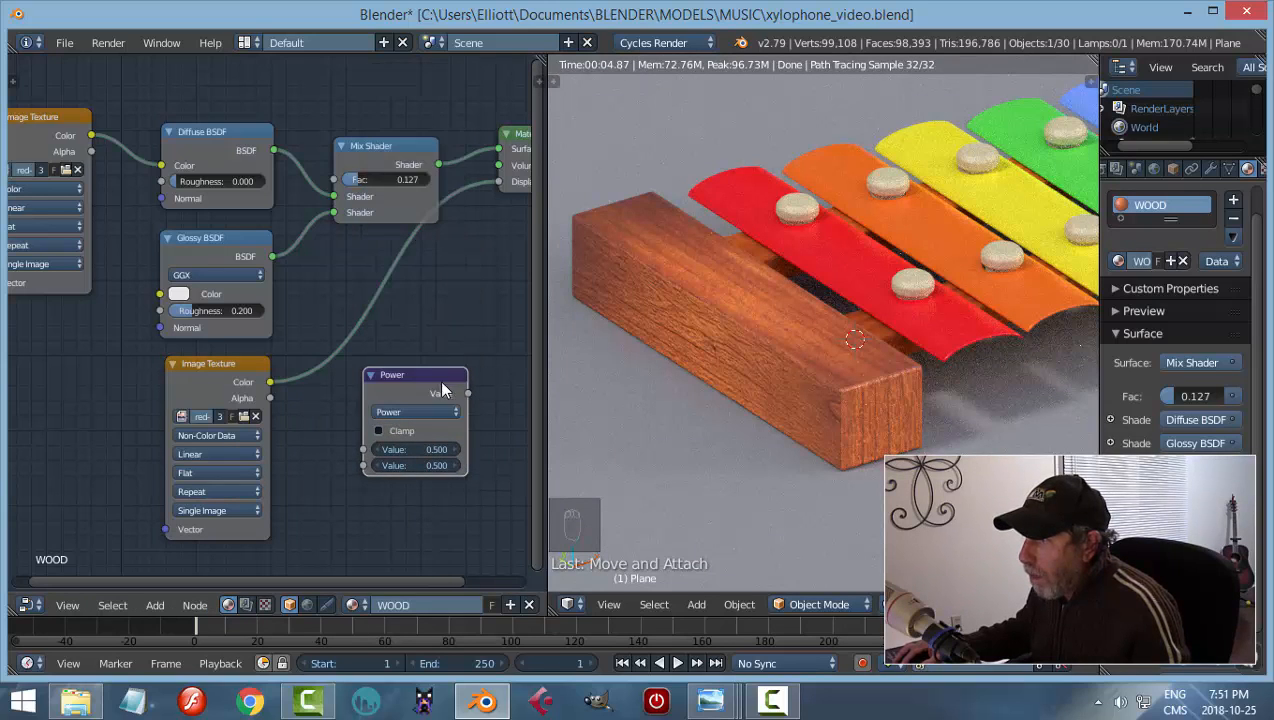
Insert the Power node into the link between the lower Image Texture and the Displacement input, with its second value at 0.1
drag(422, 372, 398, 283)
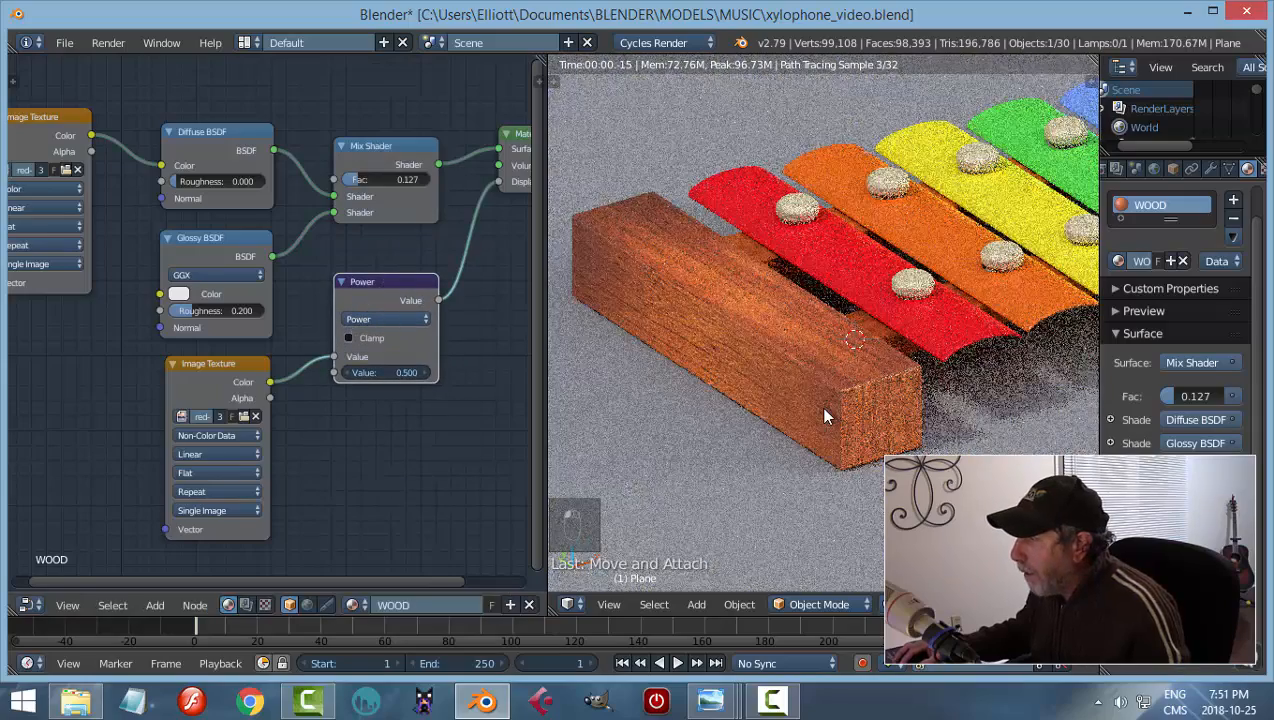
click(400, 372)
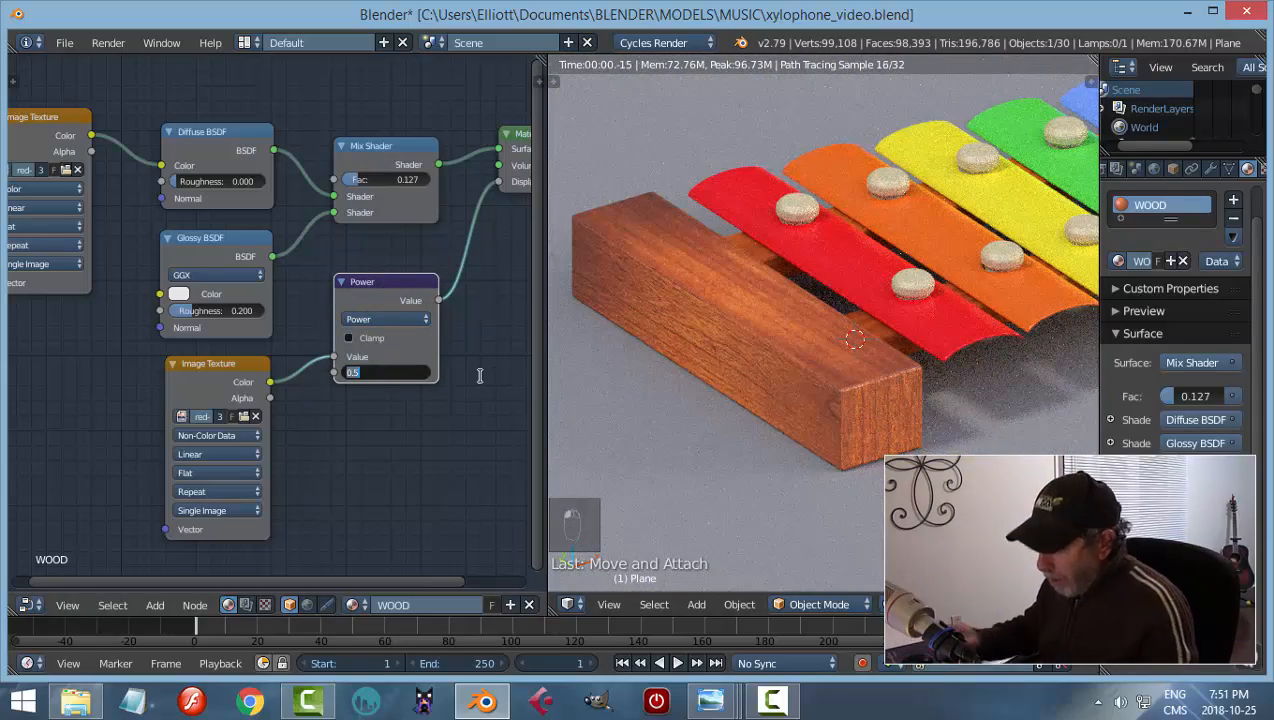
text(0.1)
key(Return)
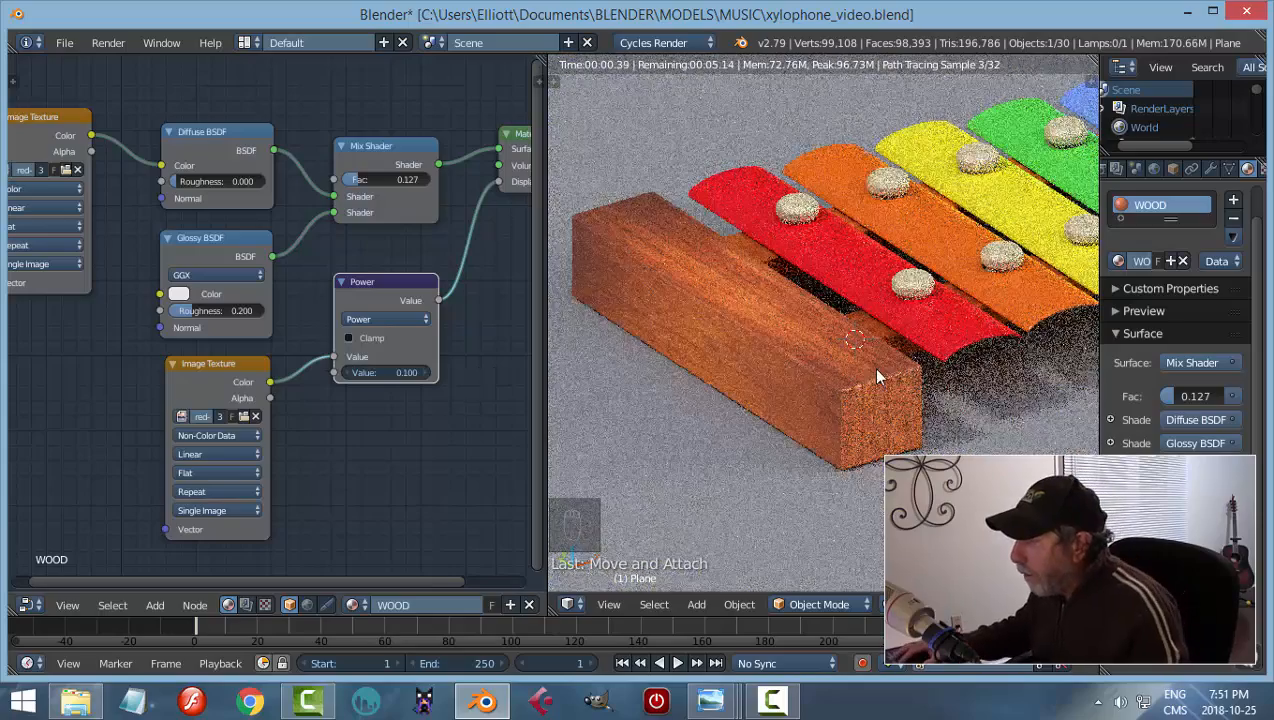
Set the Power node's second value to 0.2
click(425, 374)
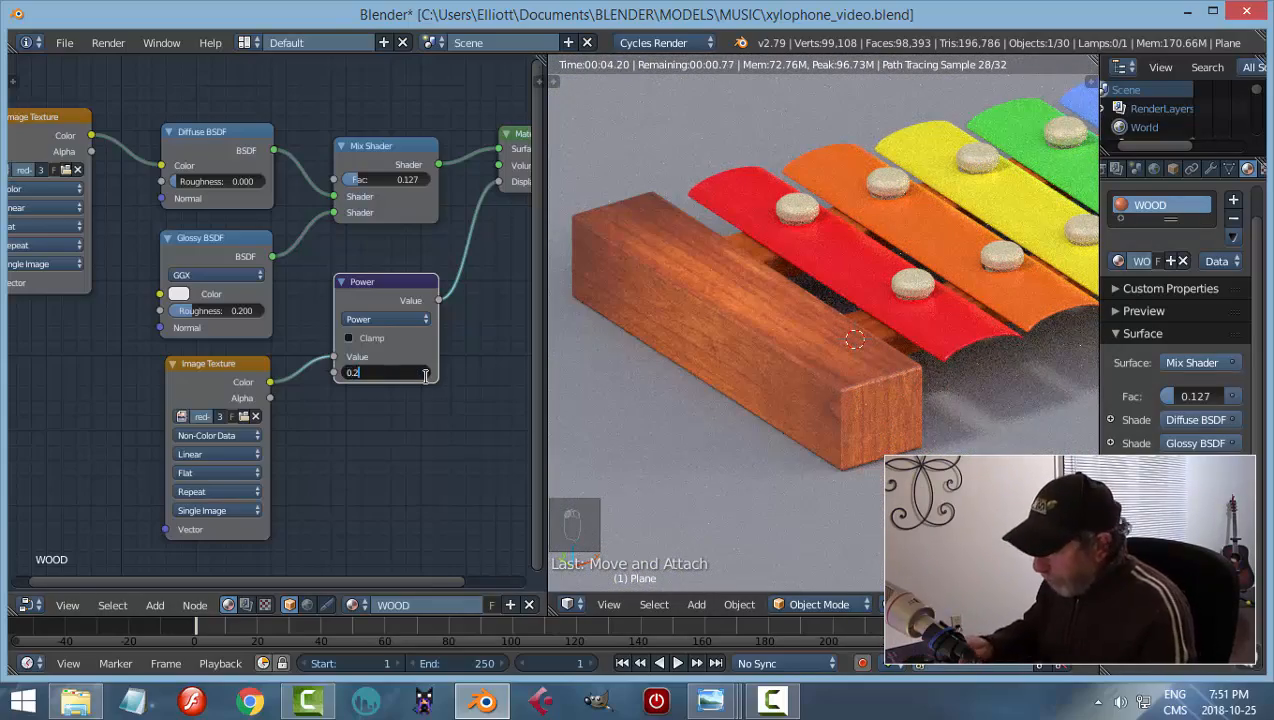
text(0.2)
key(Return)
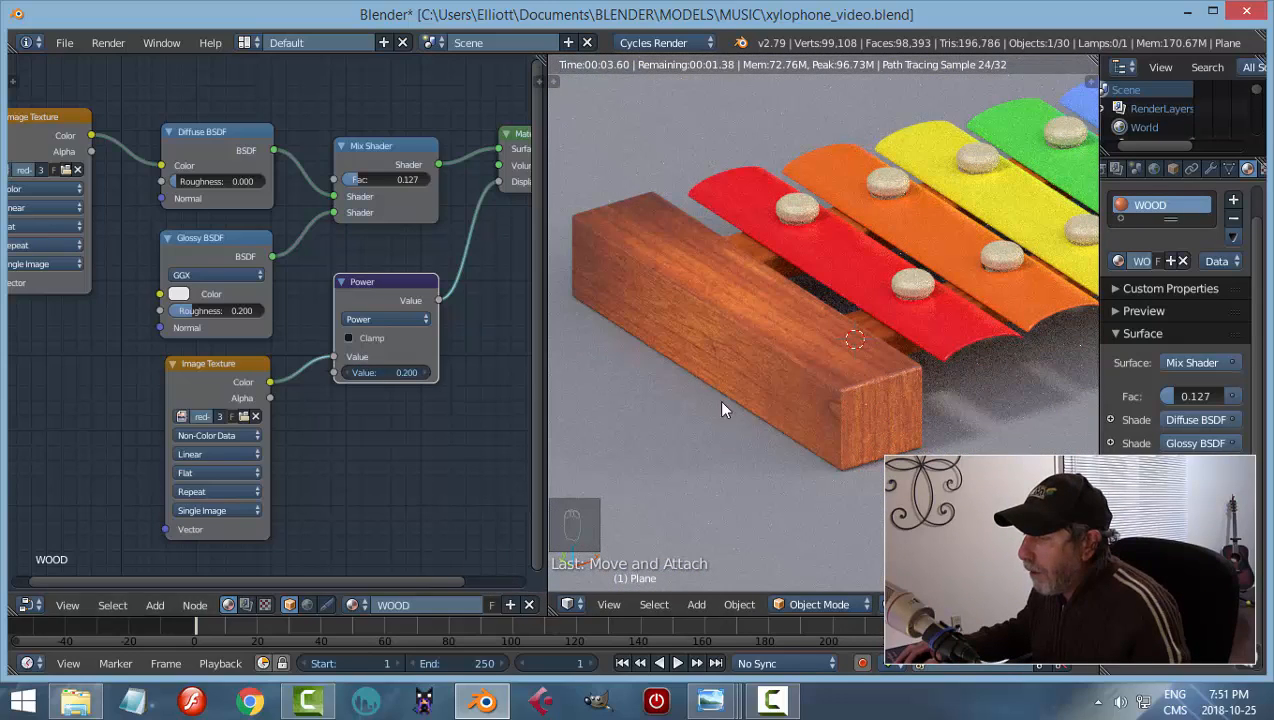
Leave the rendered preview and merge the node editor area into the 3D view
key(shift+z)
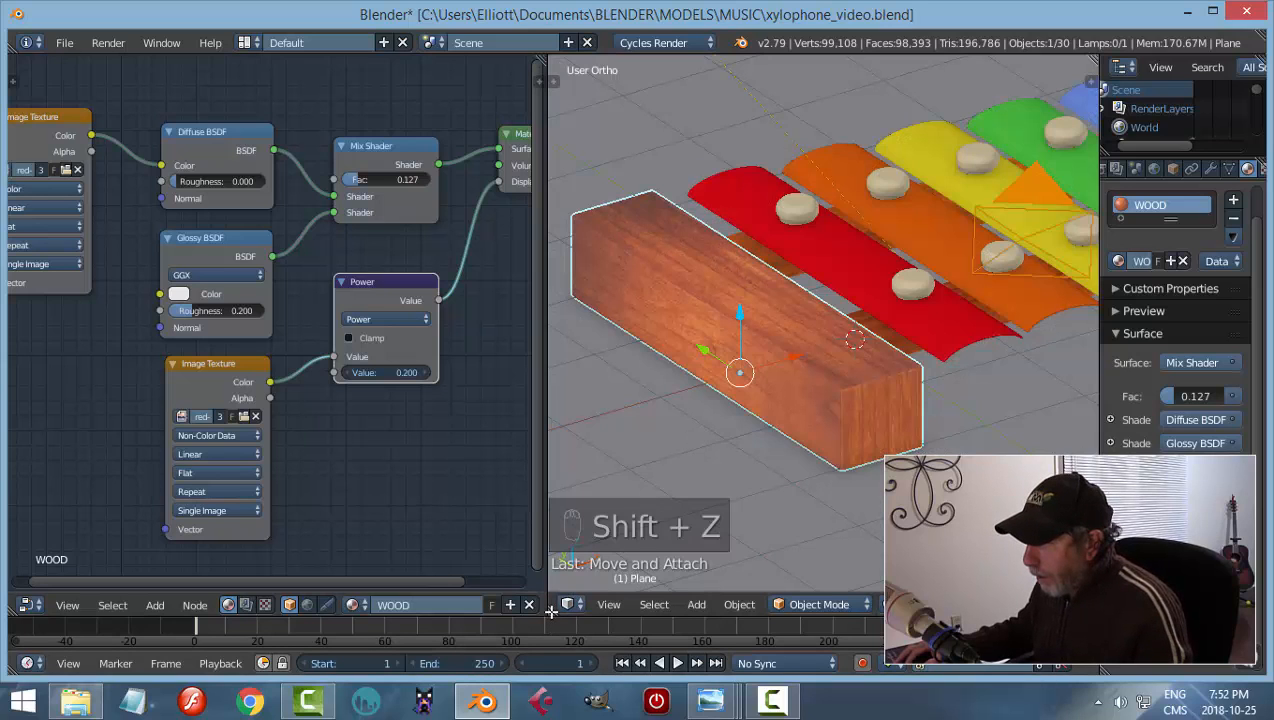
drag(551, 611, 515, 606)
scroll(703, 457, down, 8)
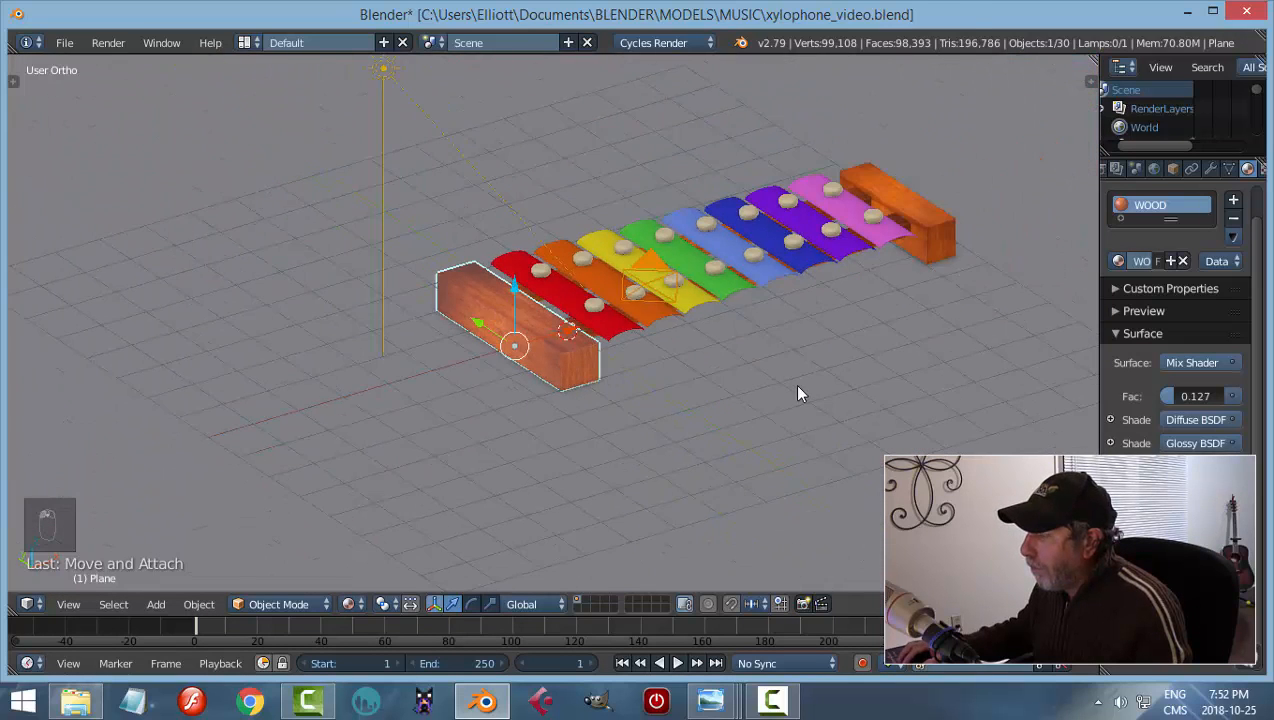
Assign the WOOD material to the end block beside the pink bar
shift+middle_drag(894, 388, 765, 434)
middle_drag(864, 281, 817, 308)
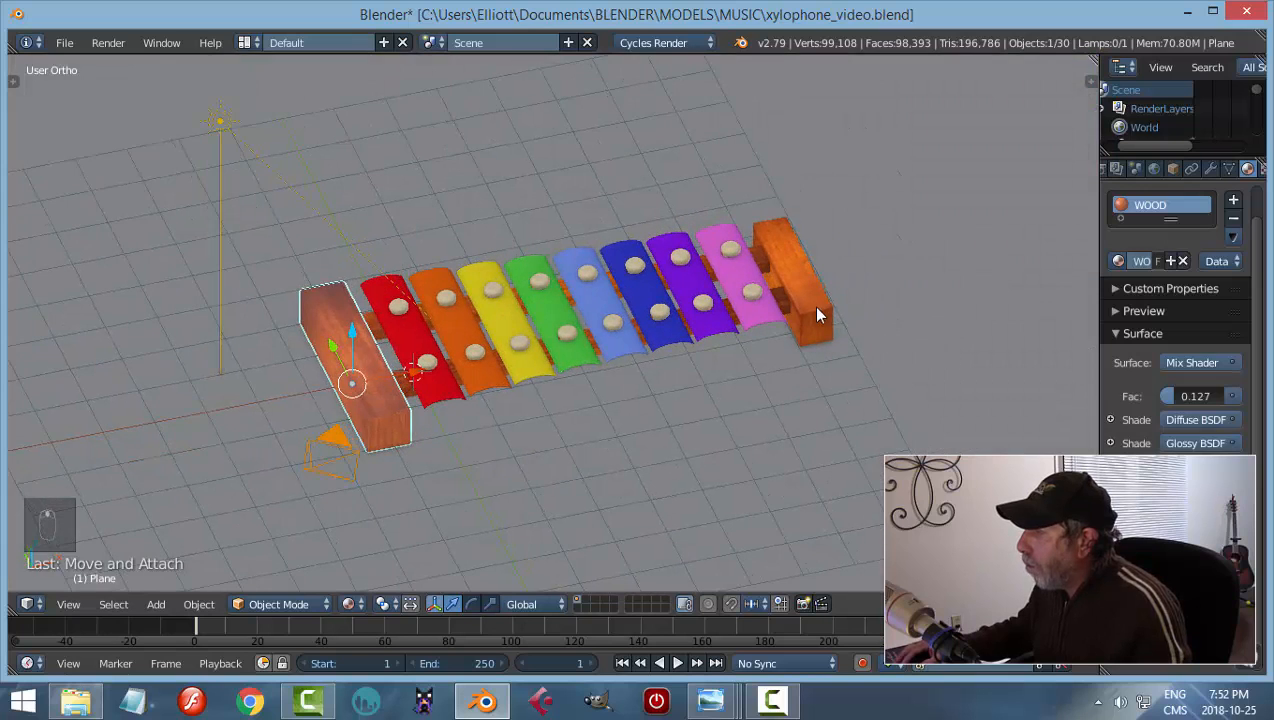
right_click(817, 314)
click(1118, 262)
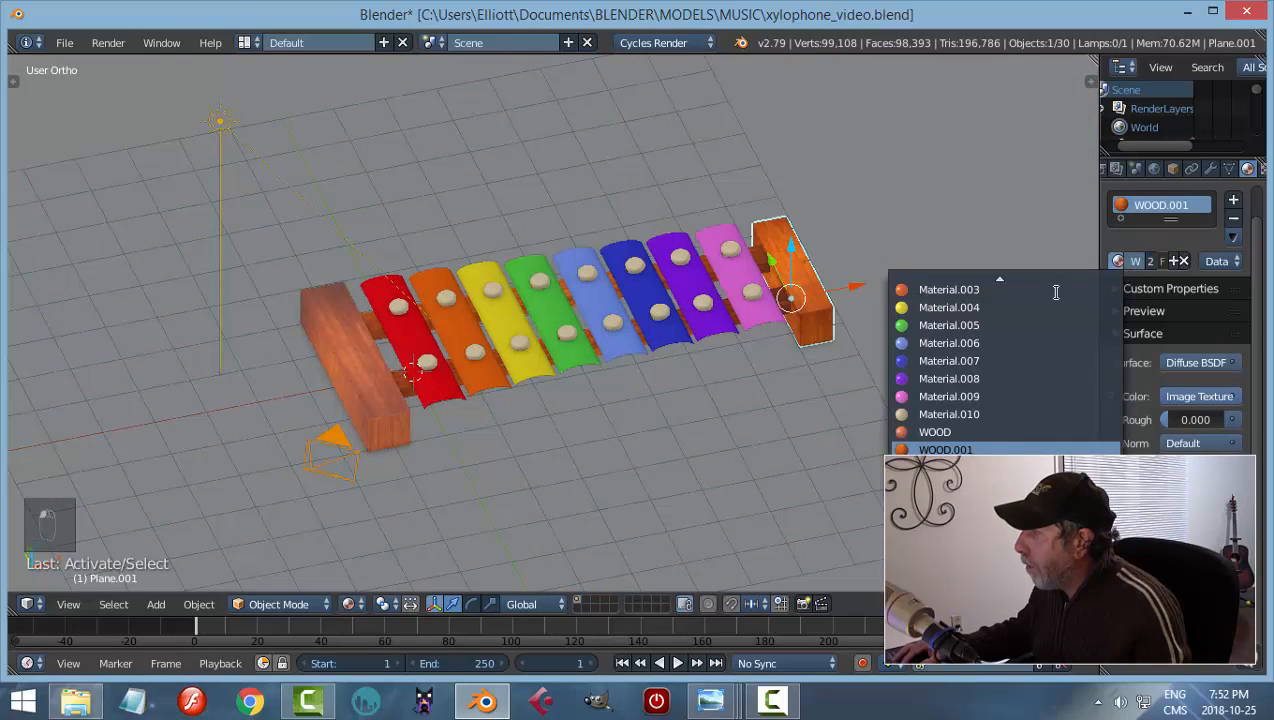
click(940, 432)
scroll(604, 449, up, 2)
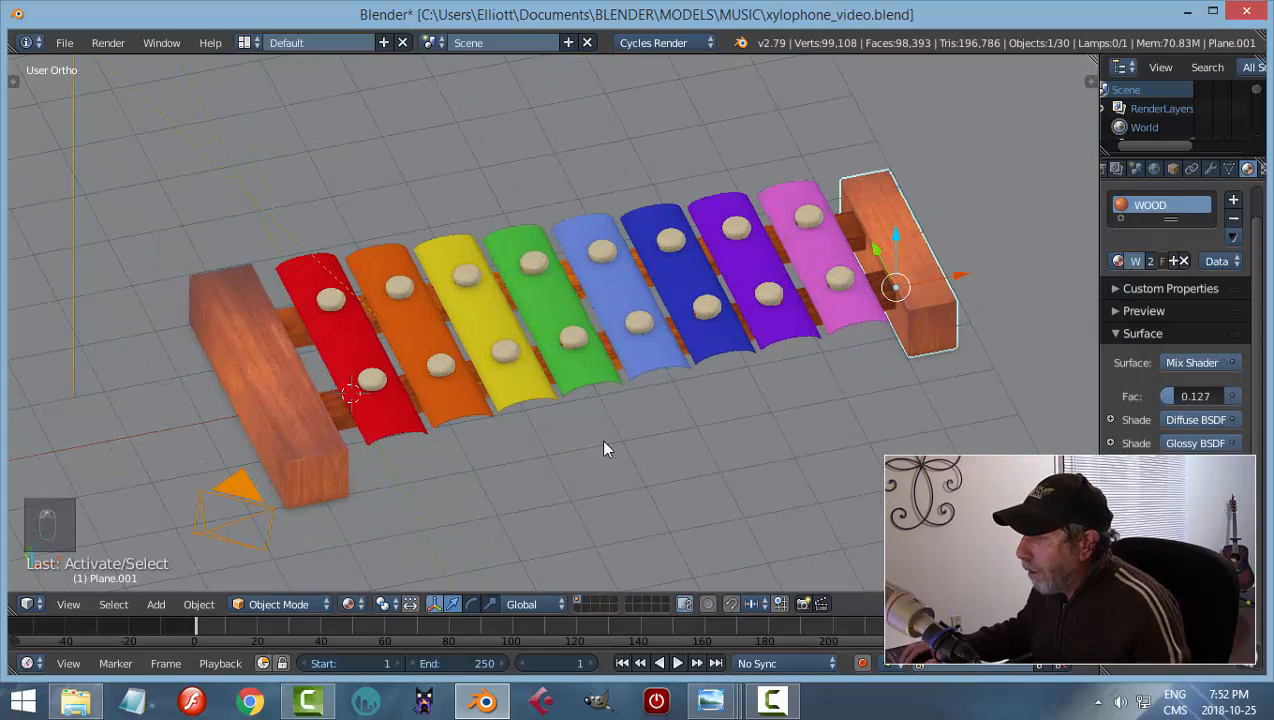
Assign the WOOD material to the rails beneath the coloured bars and deselect everything
right_click(338, 414)
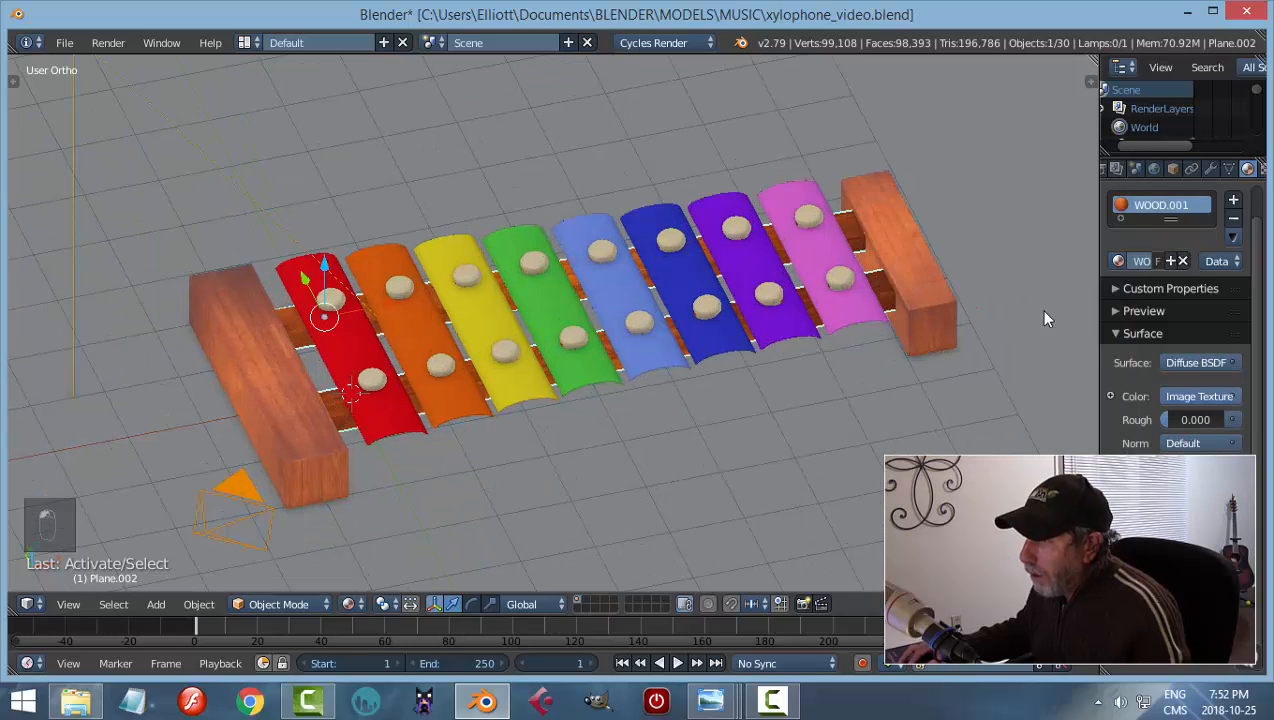
click(1118, 262)
click(966, 433)
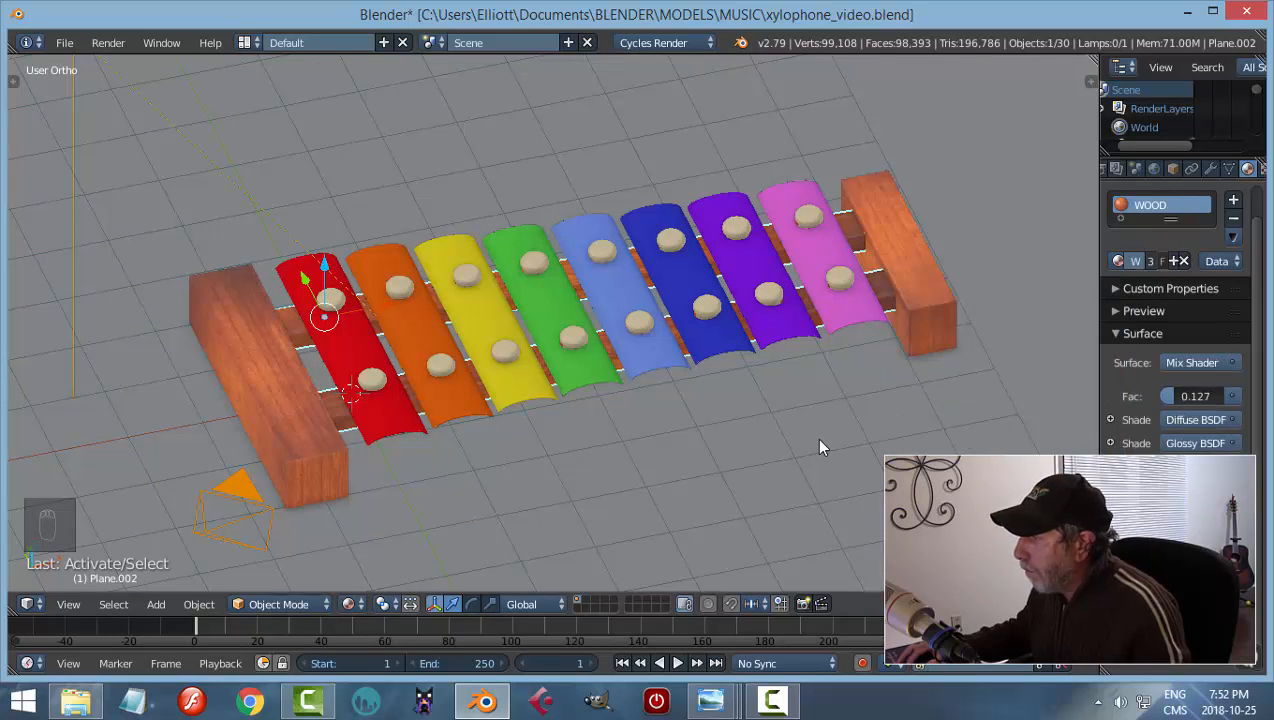
key(a)
Check the xylophone in a rendered preview through the camera and save the file
middle_drag(815, 439, 851, 417)
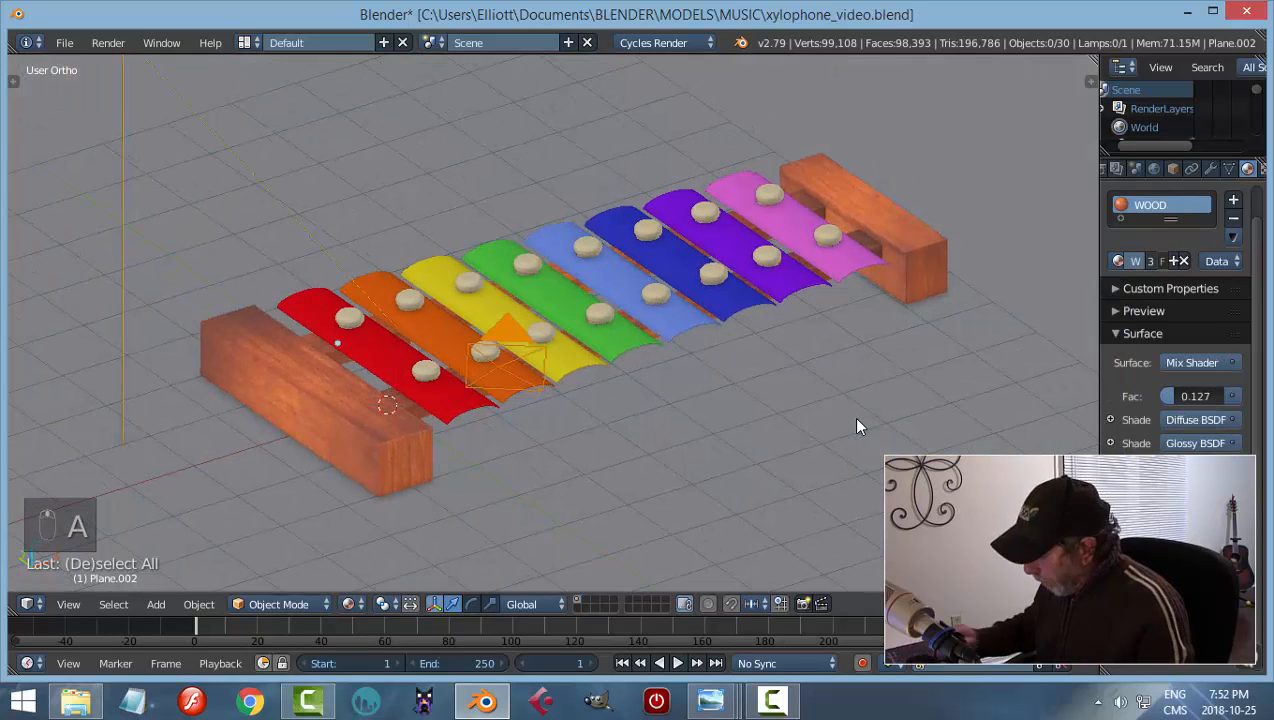
key(KP_0)
key(shift+z)
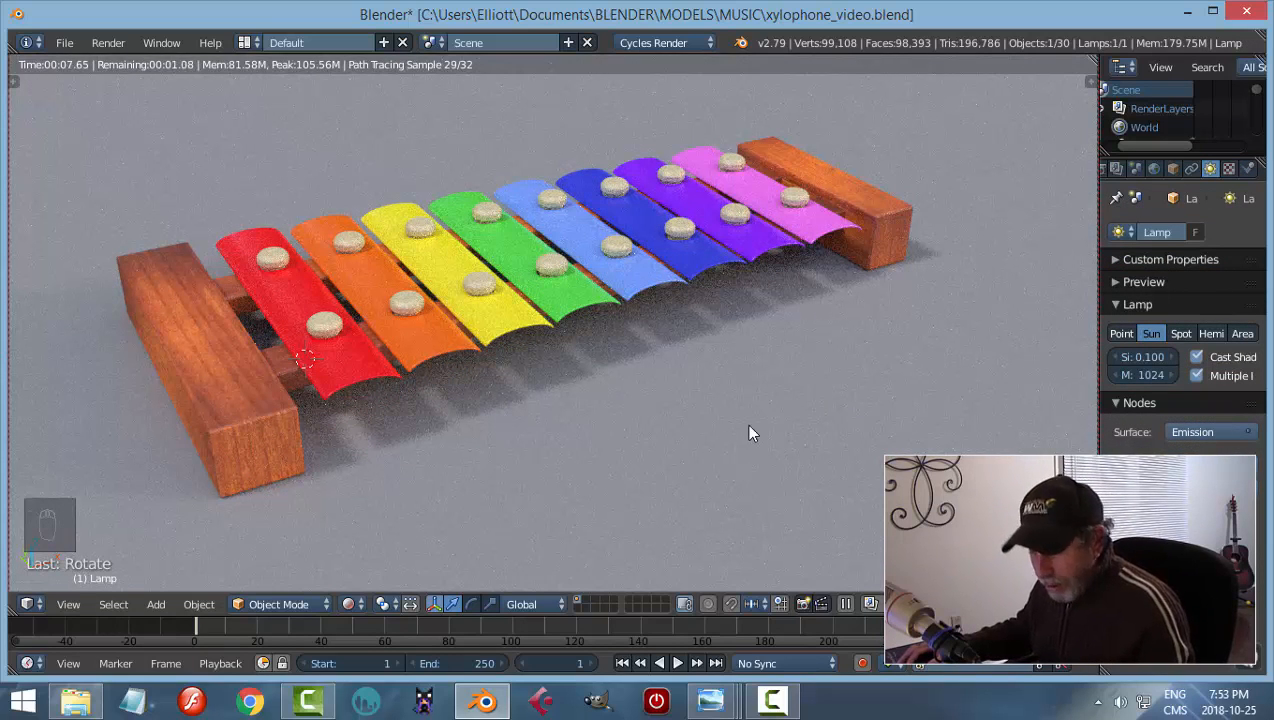
key(shift+z)
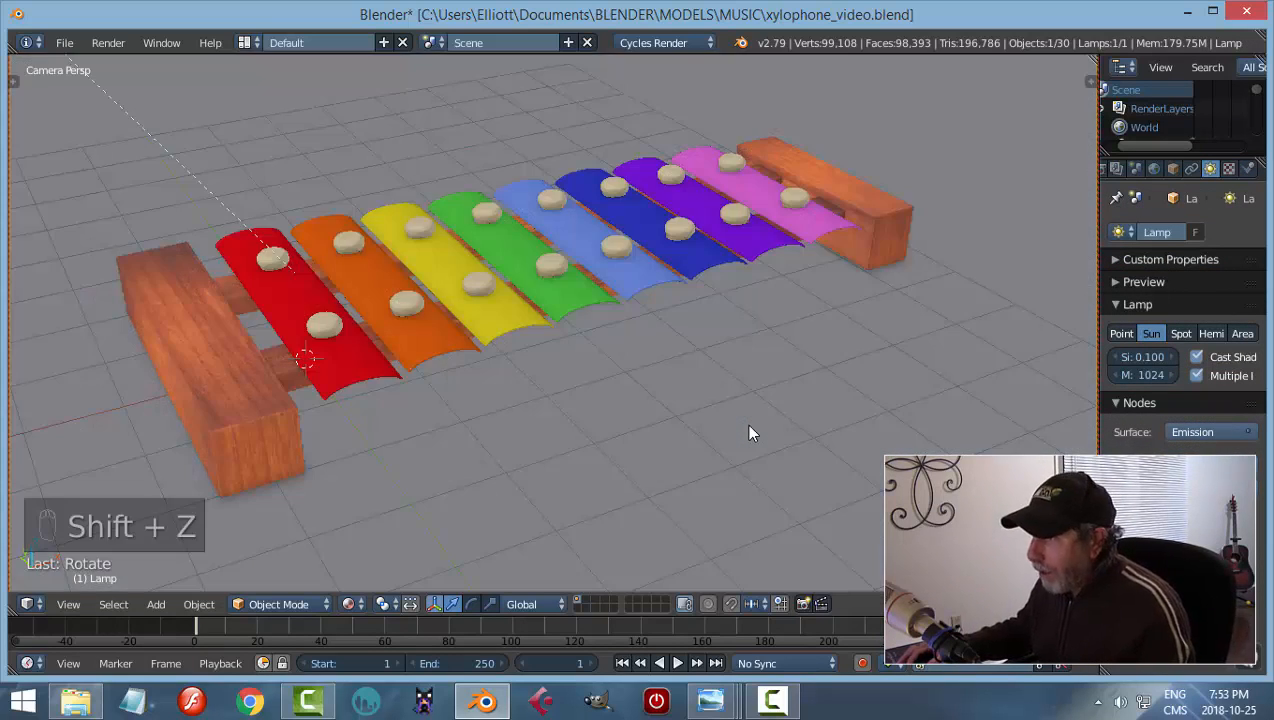
key(ctrl+s)
click(750, 428)
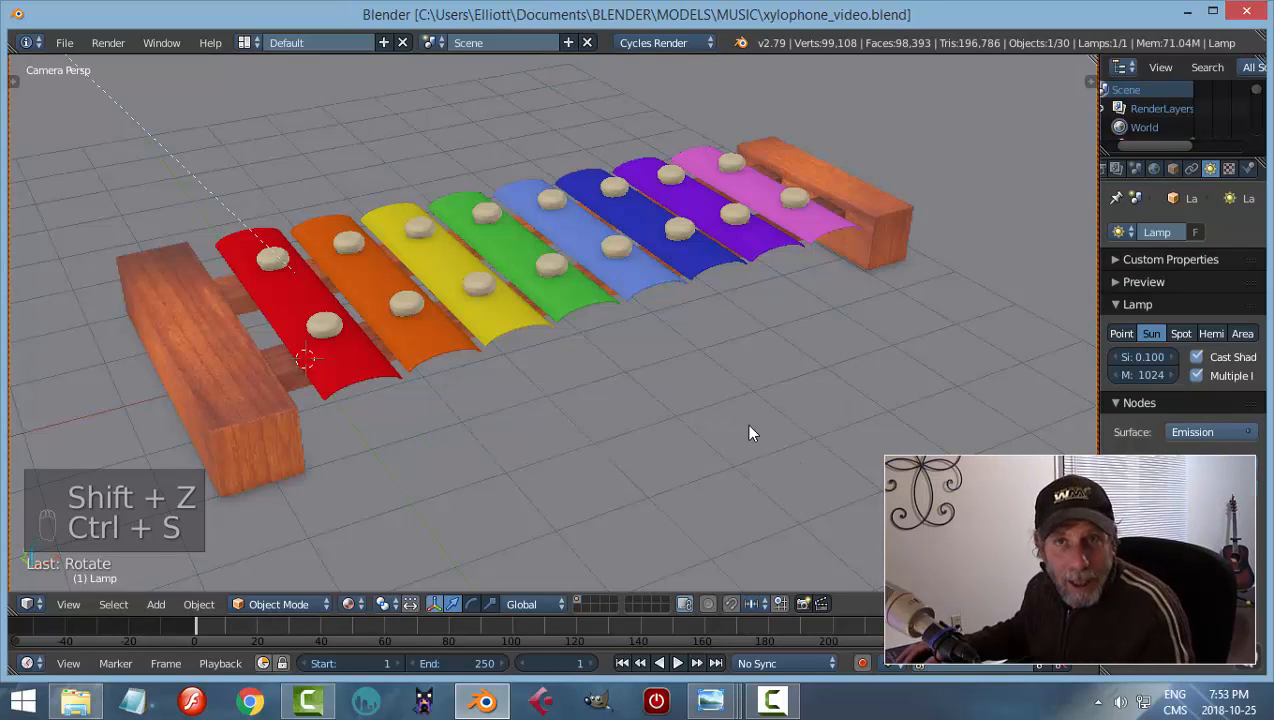